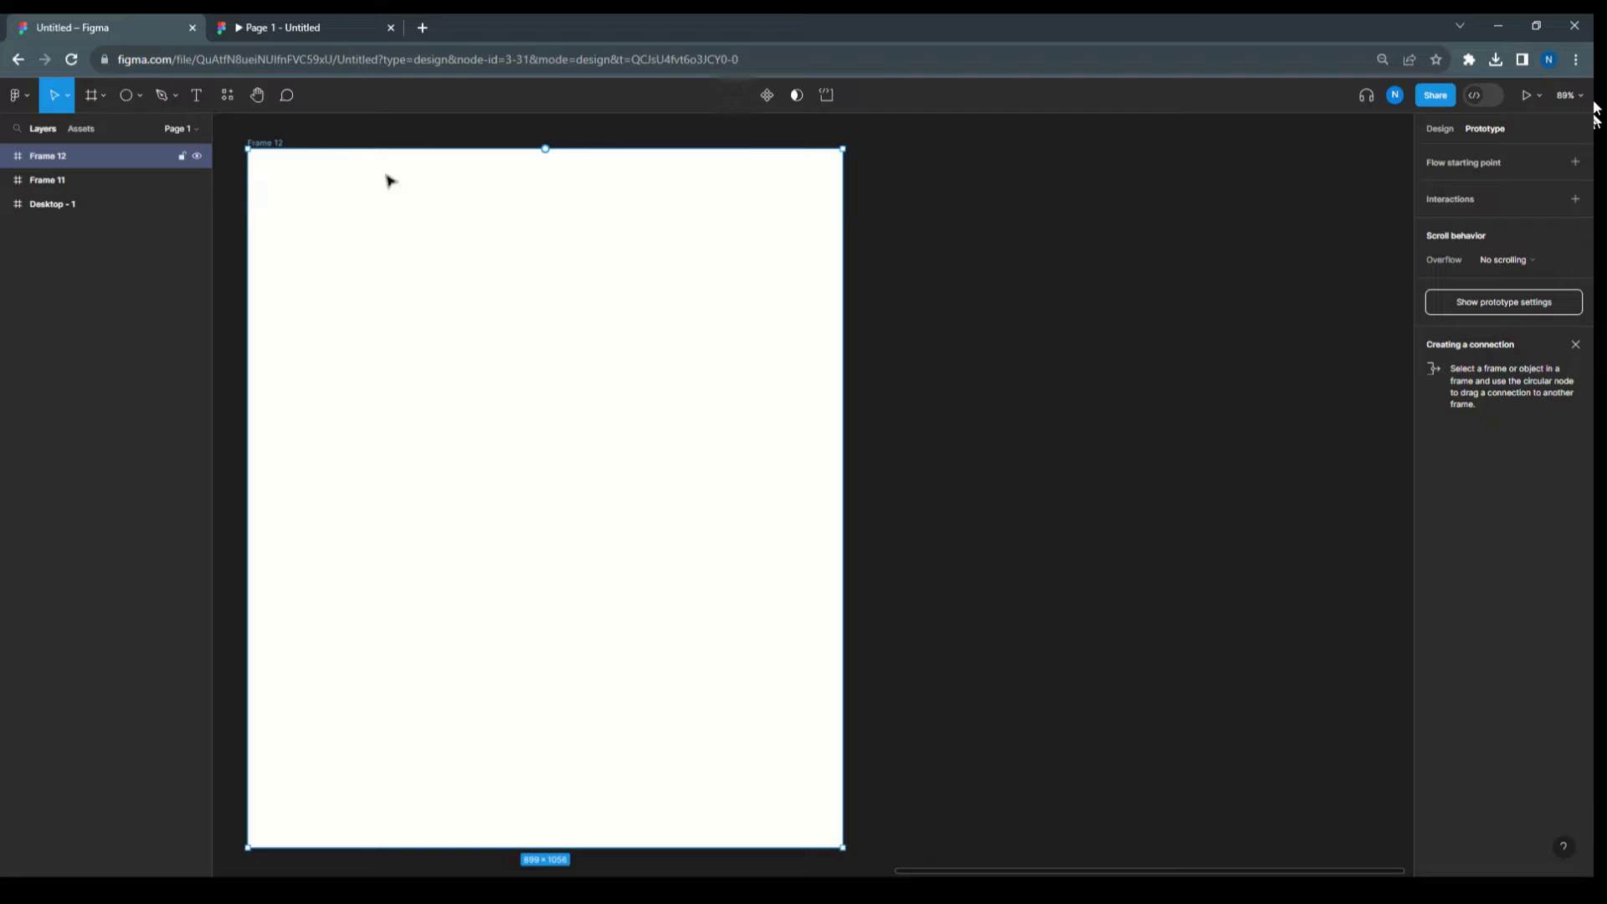
Step: Draw an 899 × 387 rectangle across the top of Frame 12 and fill it teal 10A3A3
click(139, 97)
click(100, 129)
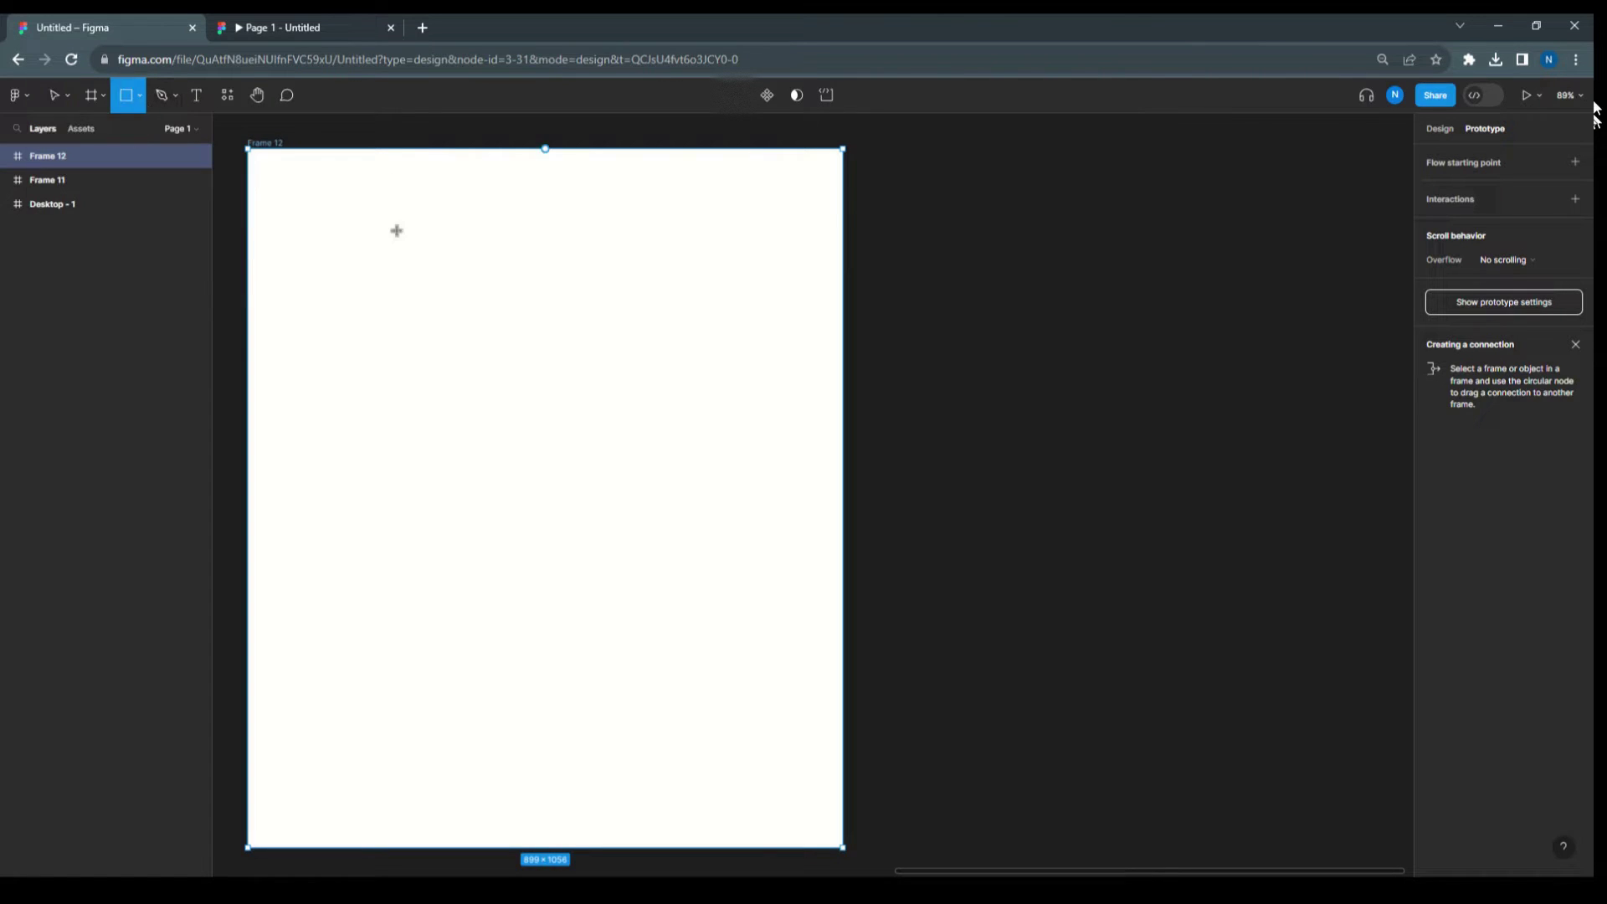
drag(249, 149, 844, 410)
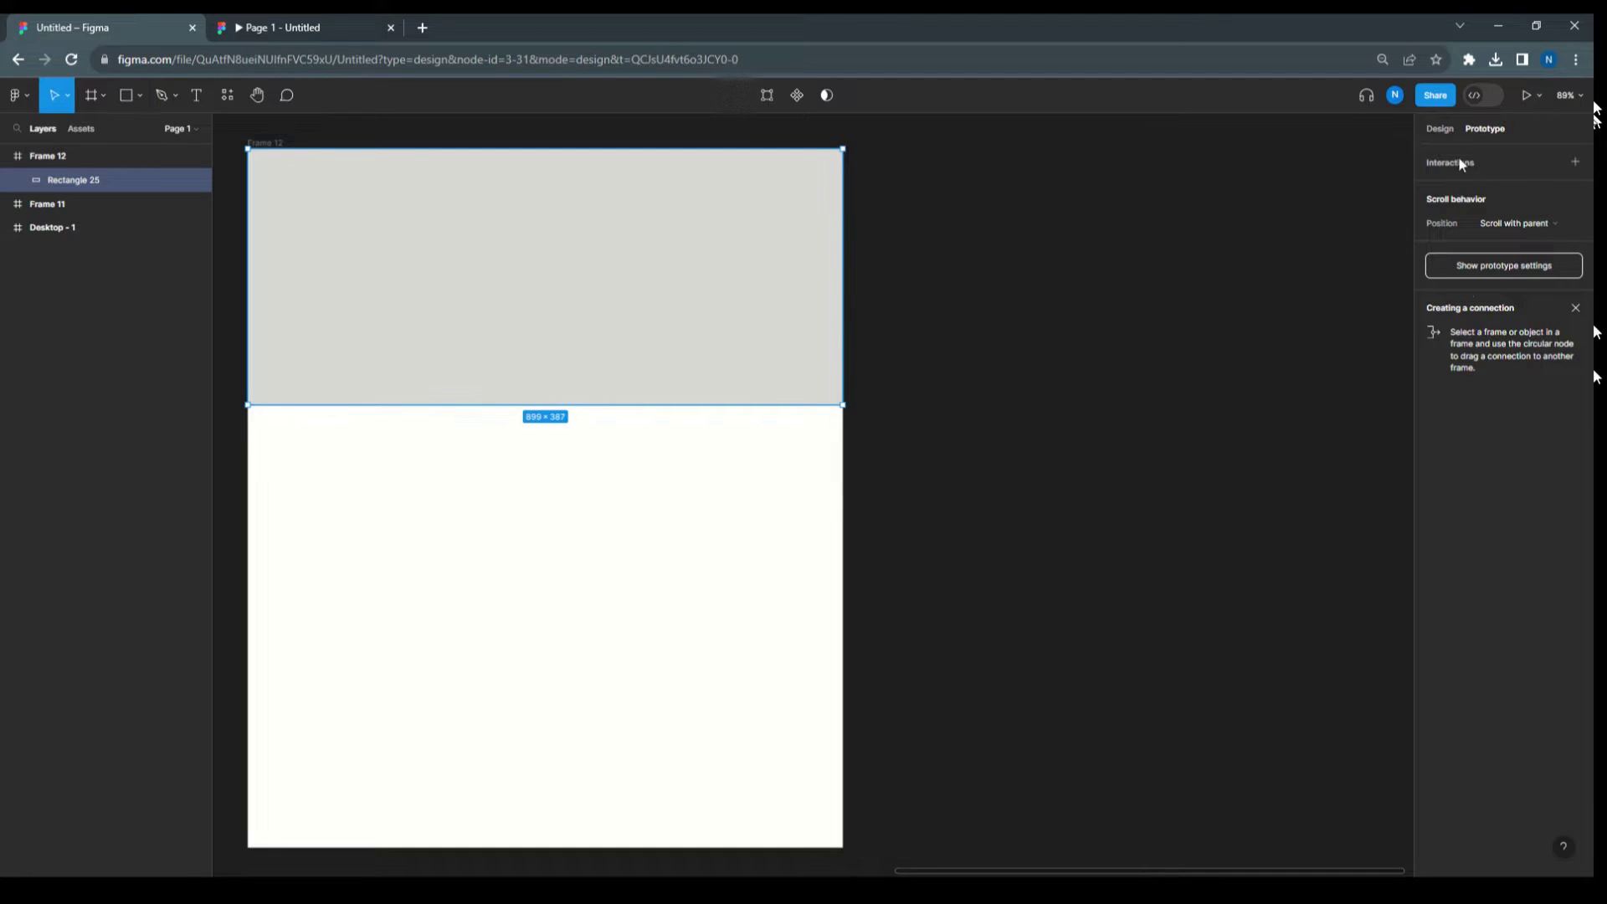
click(1431, 127)
click(1452, 458)
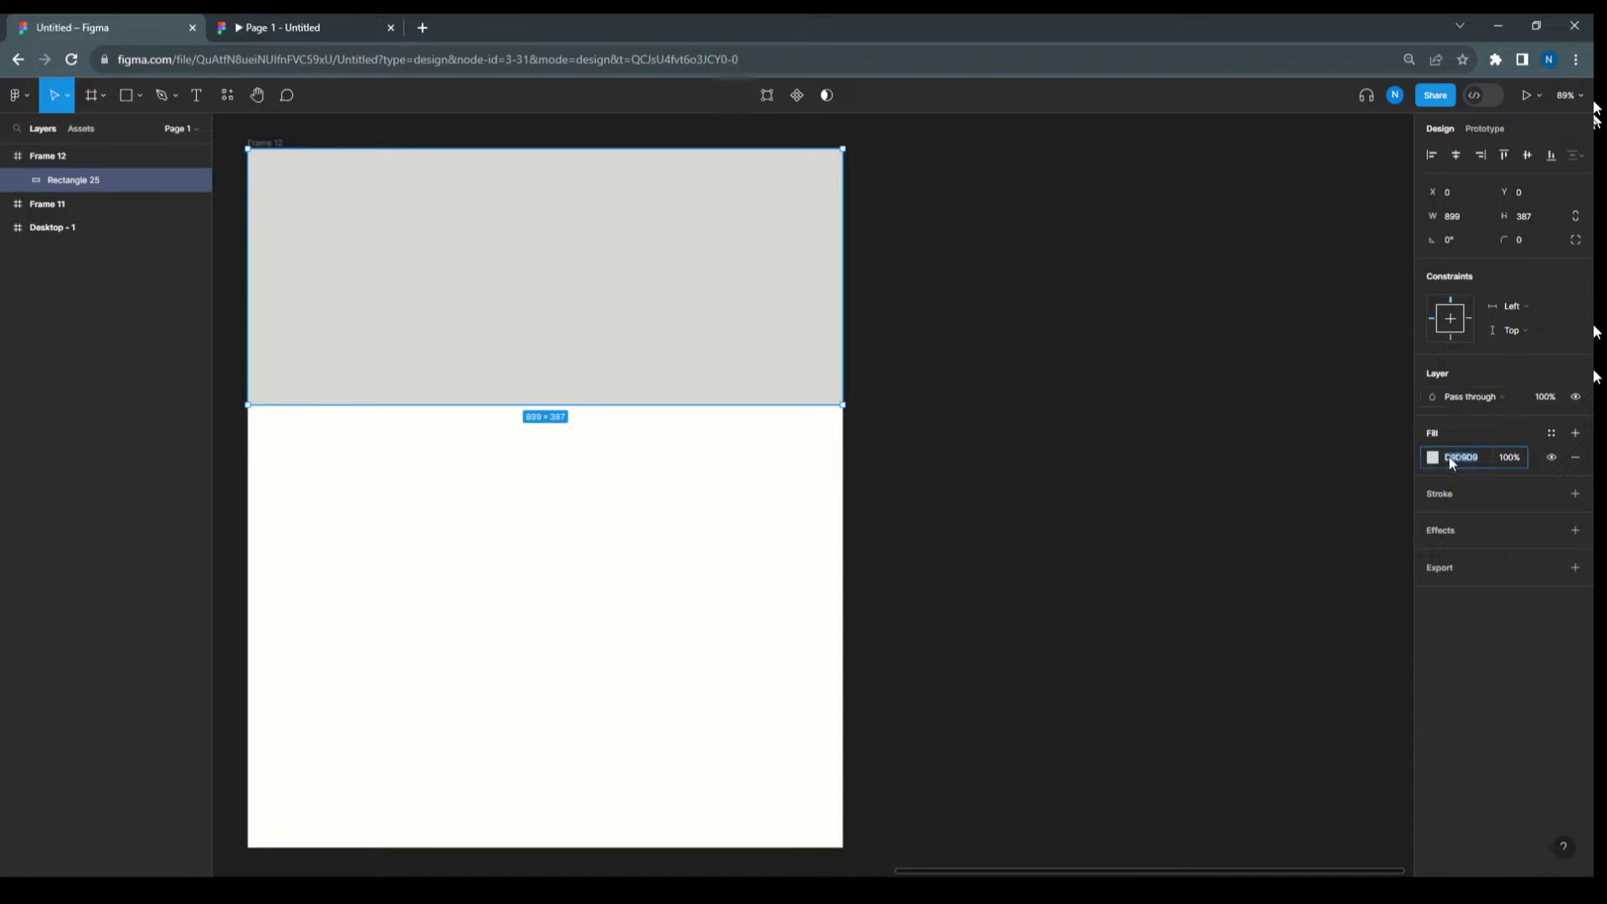
click(1436, 459)
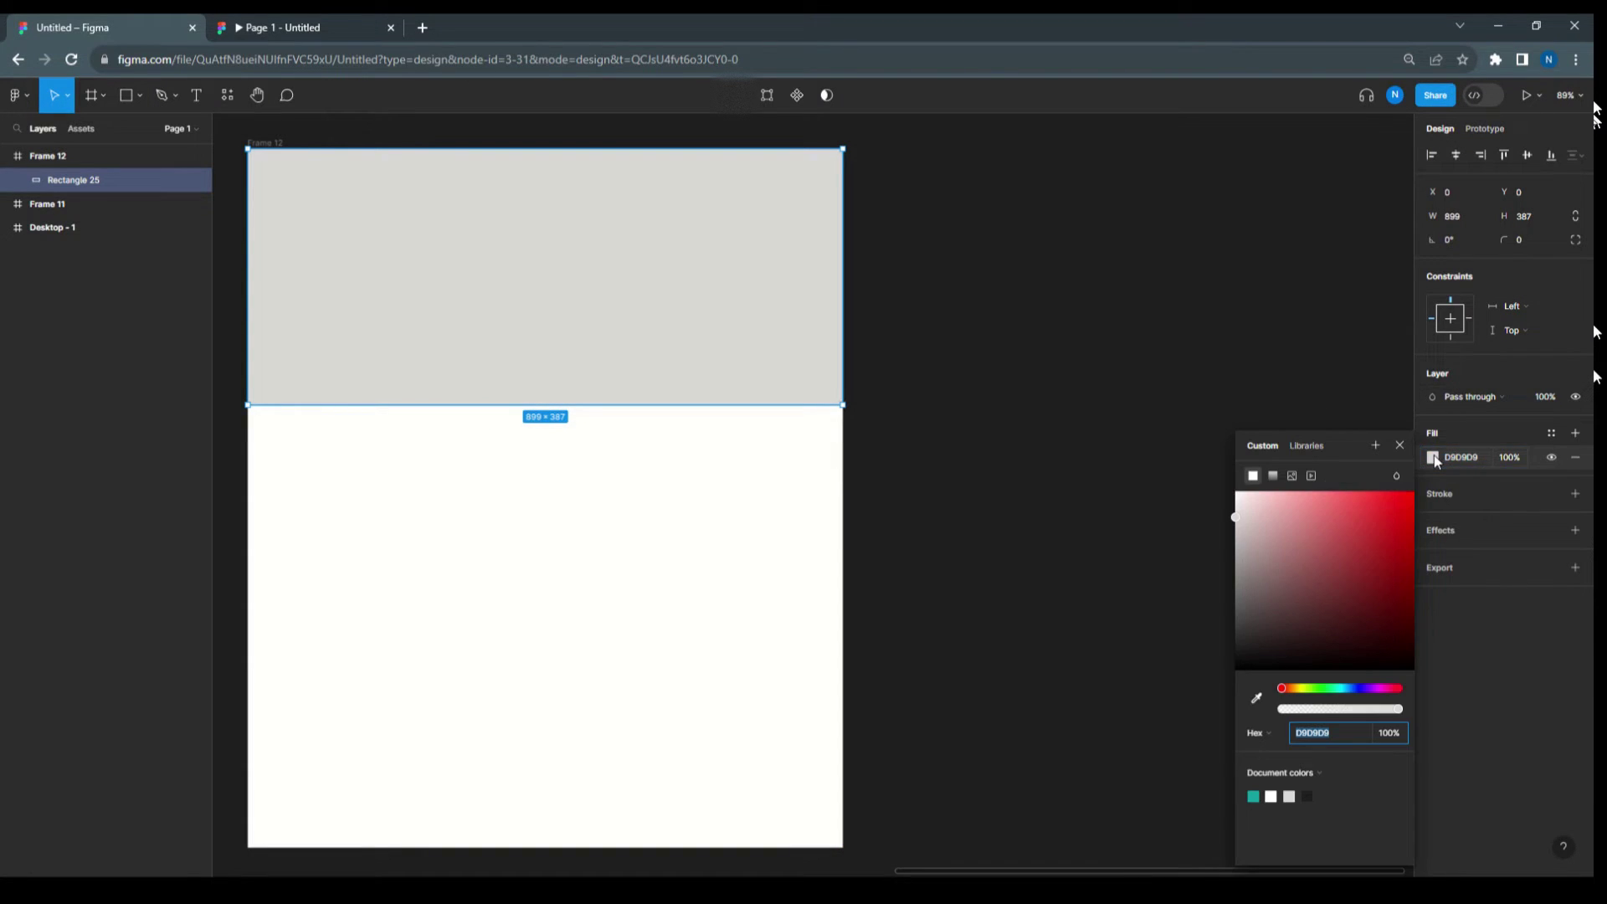
click(1253, 795)
click(929, 366)
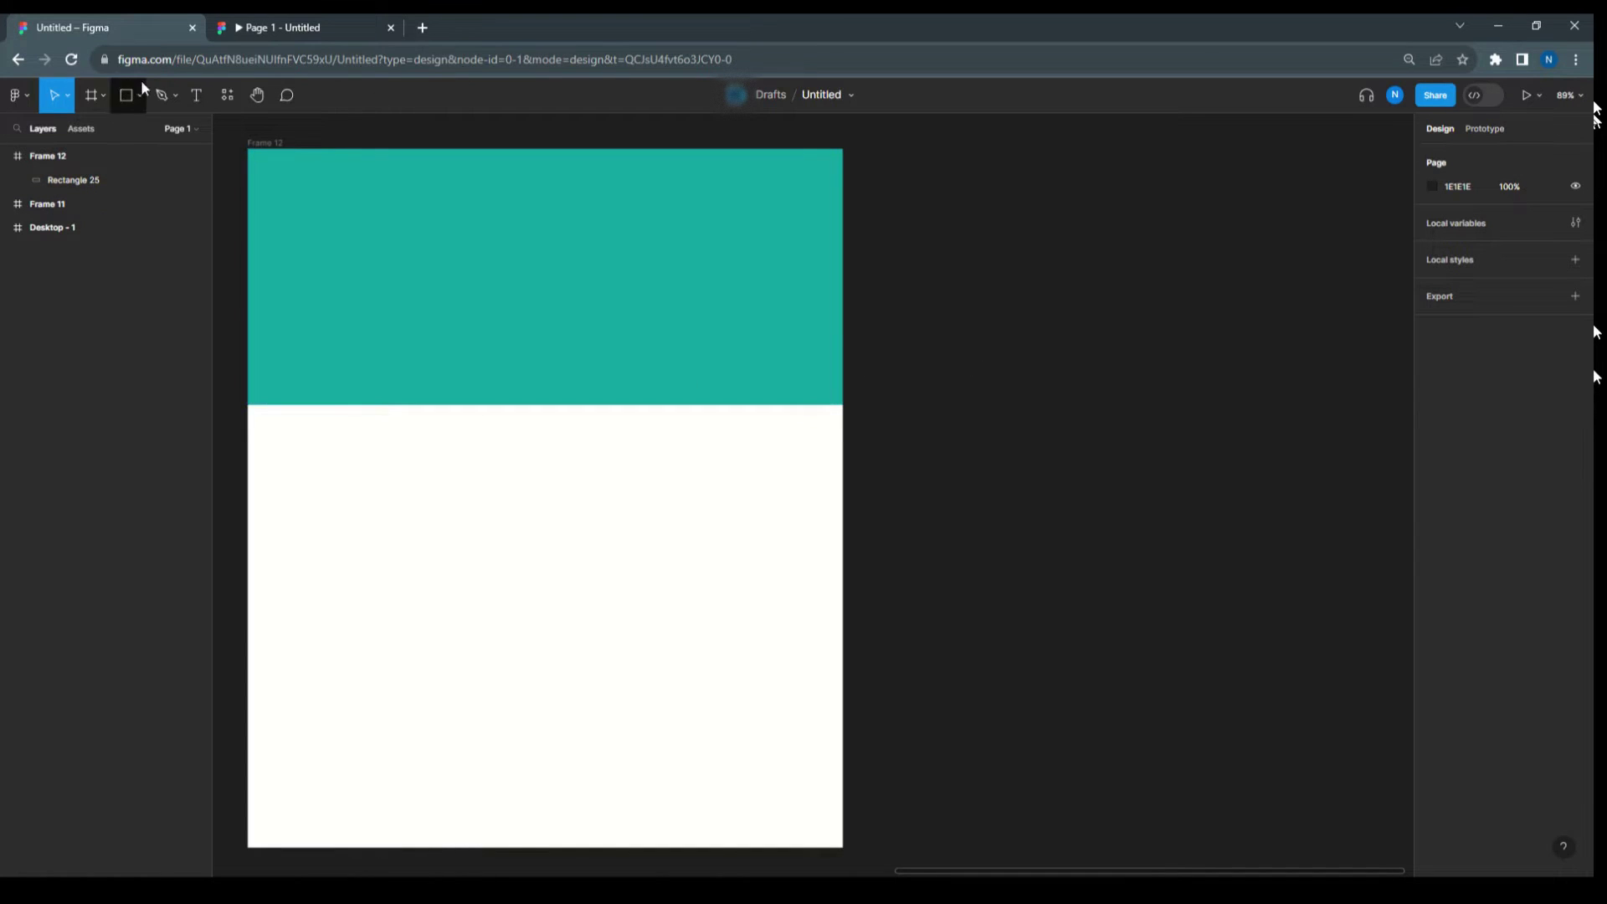
click(195, 96)
Step: Add a white 'UX Design' heading on the teal banner, centred horizontally
click(503, 261)
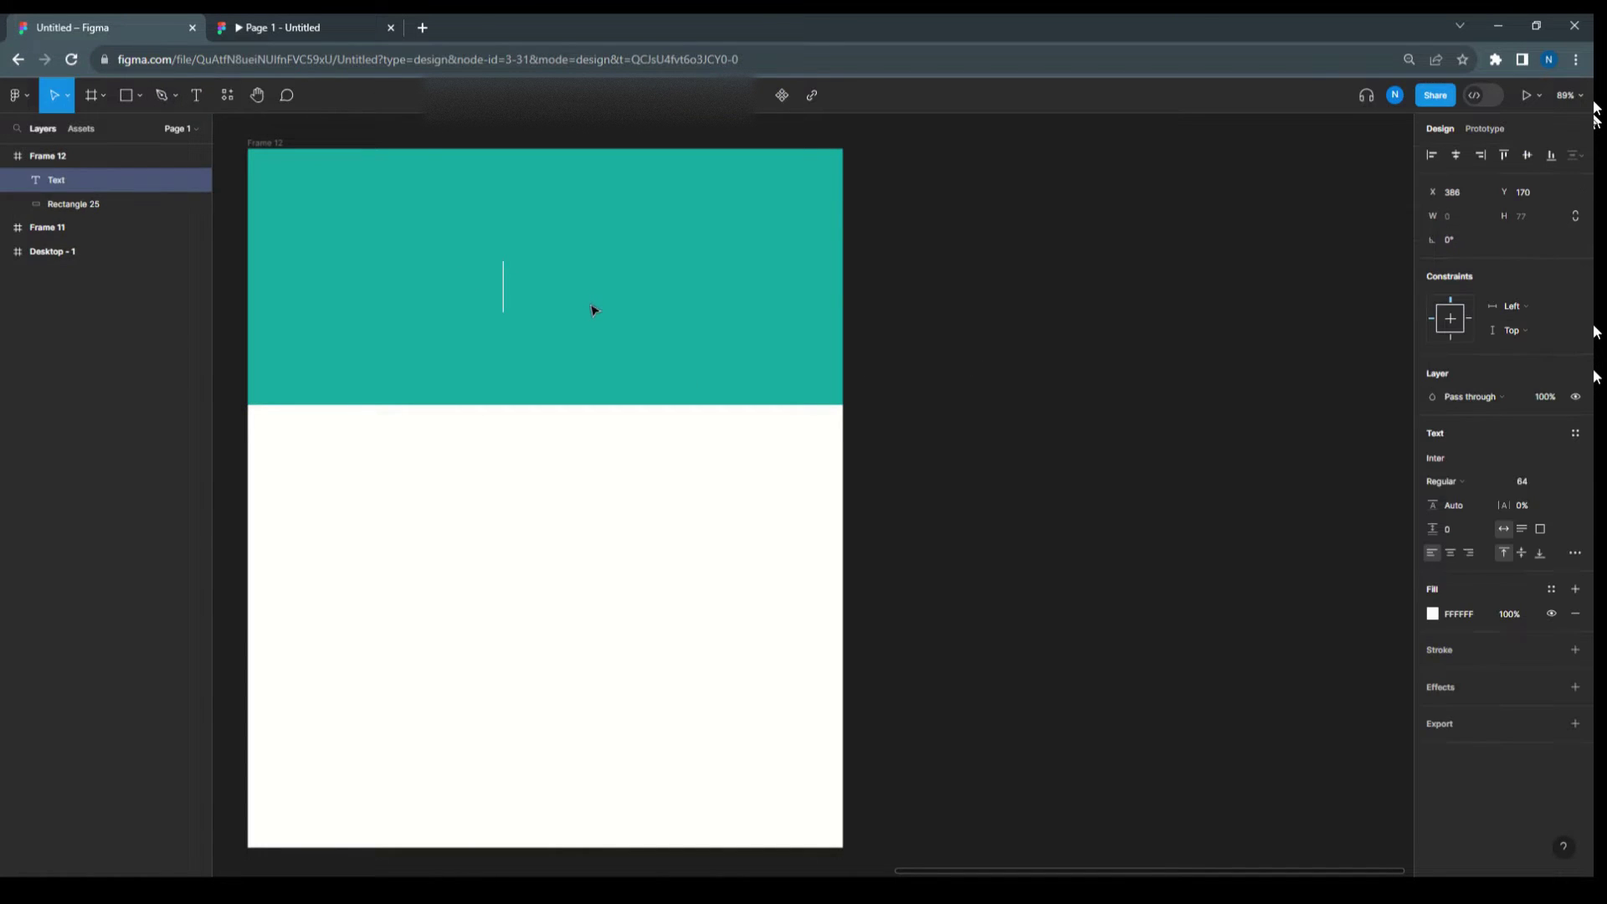
text(UX Design)
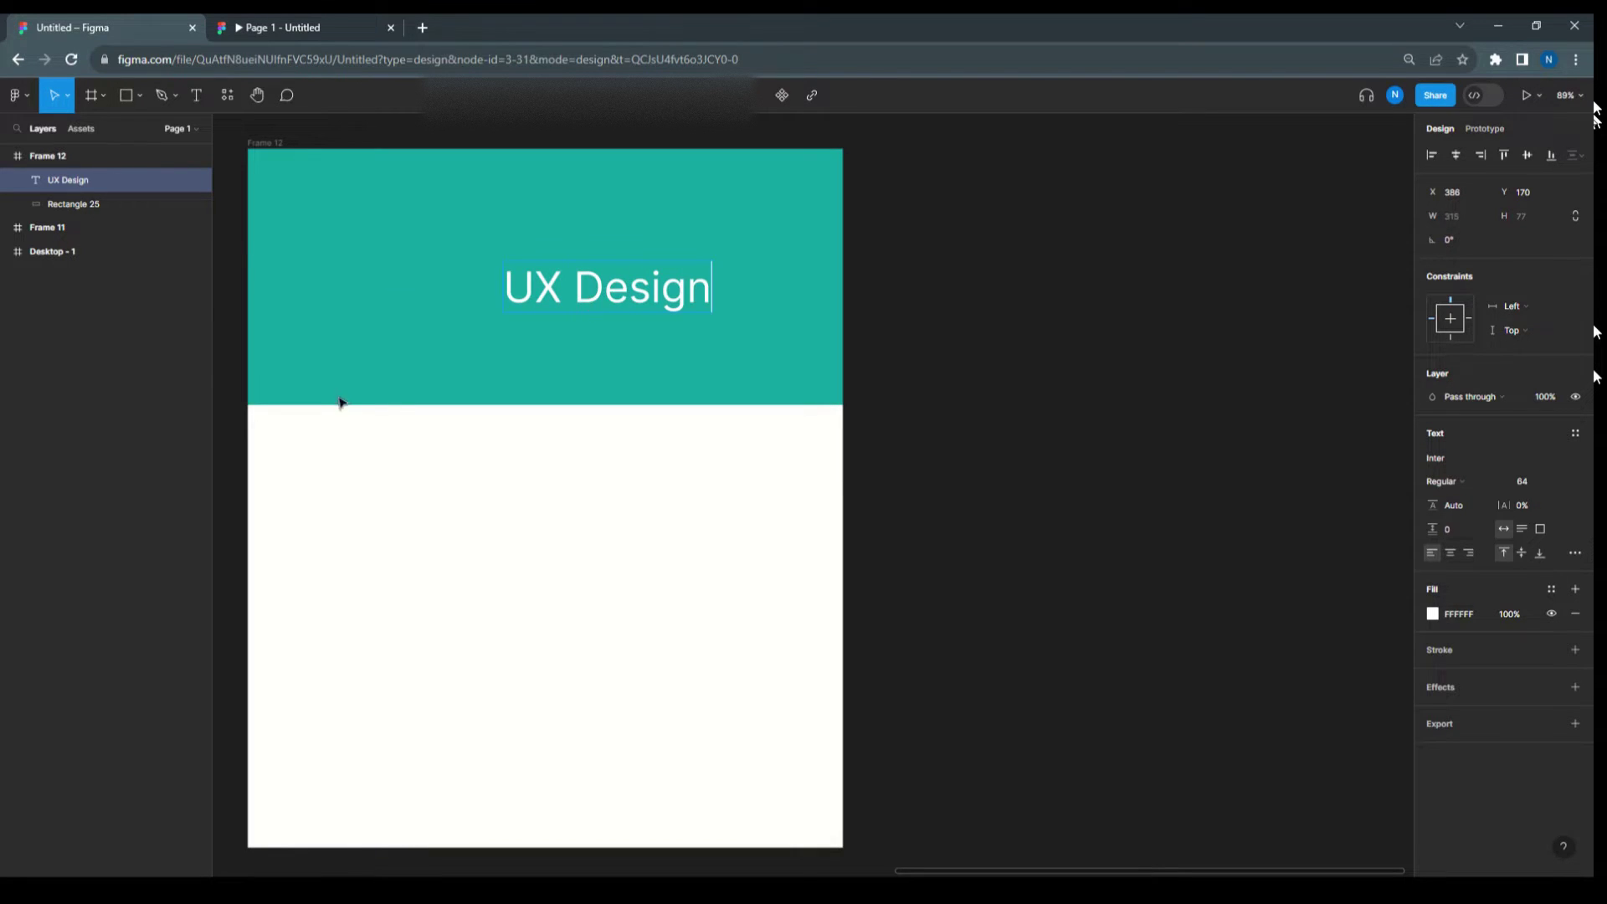
key(Escape)
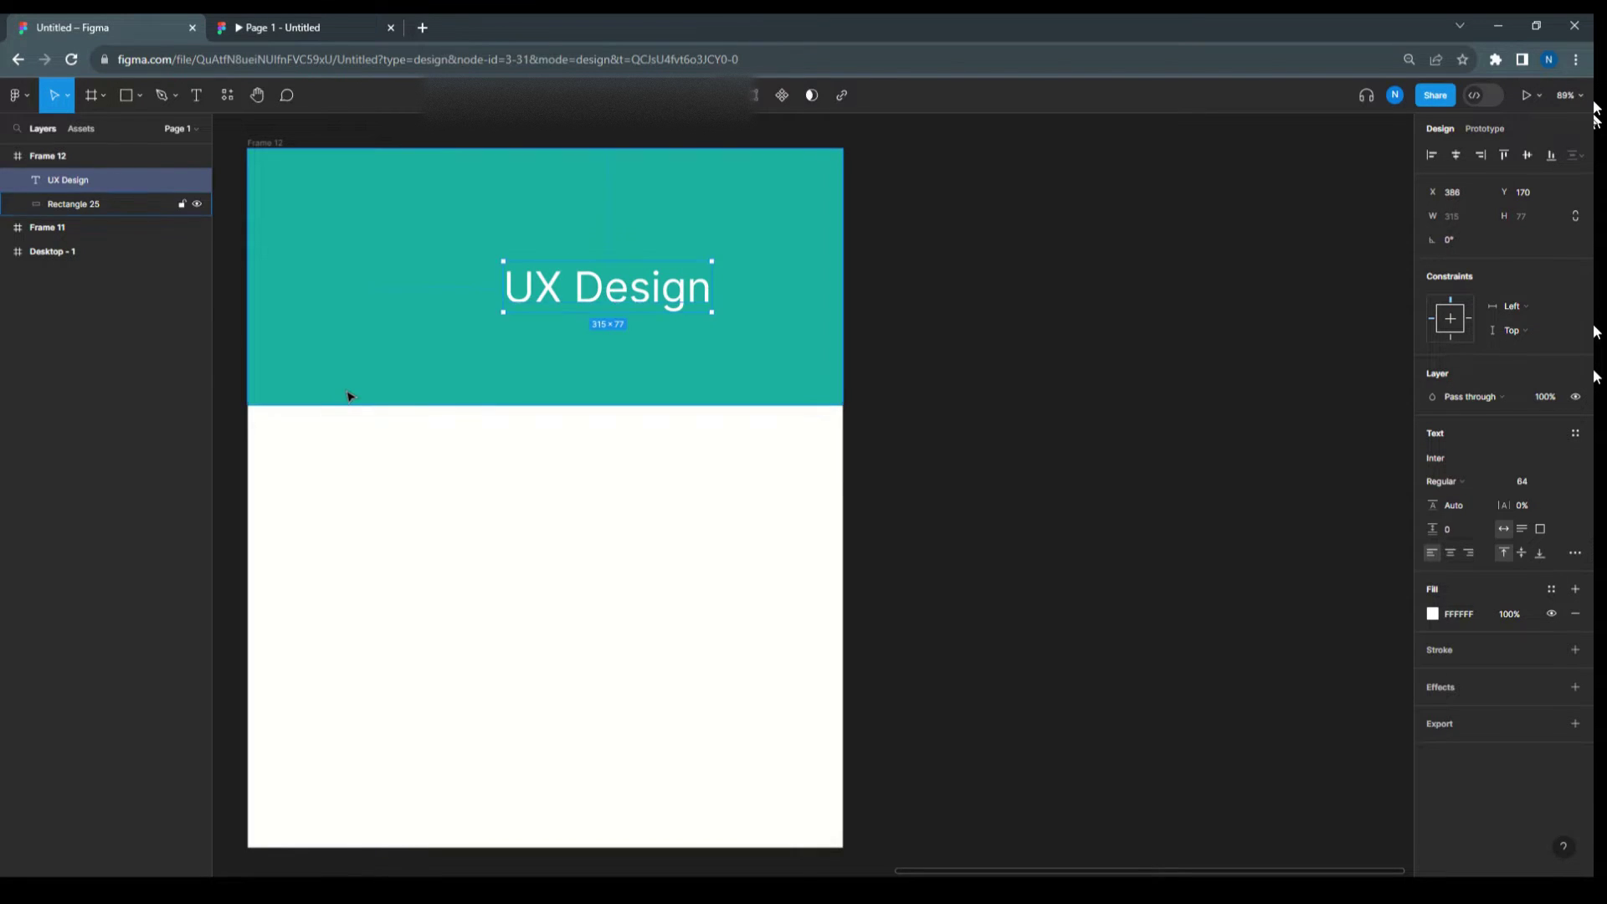
key(Escape)
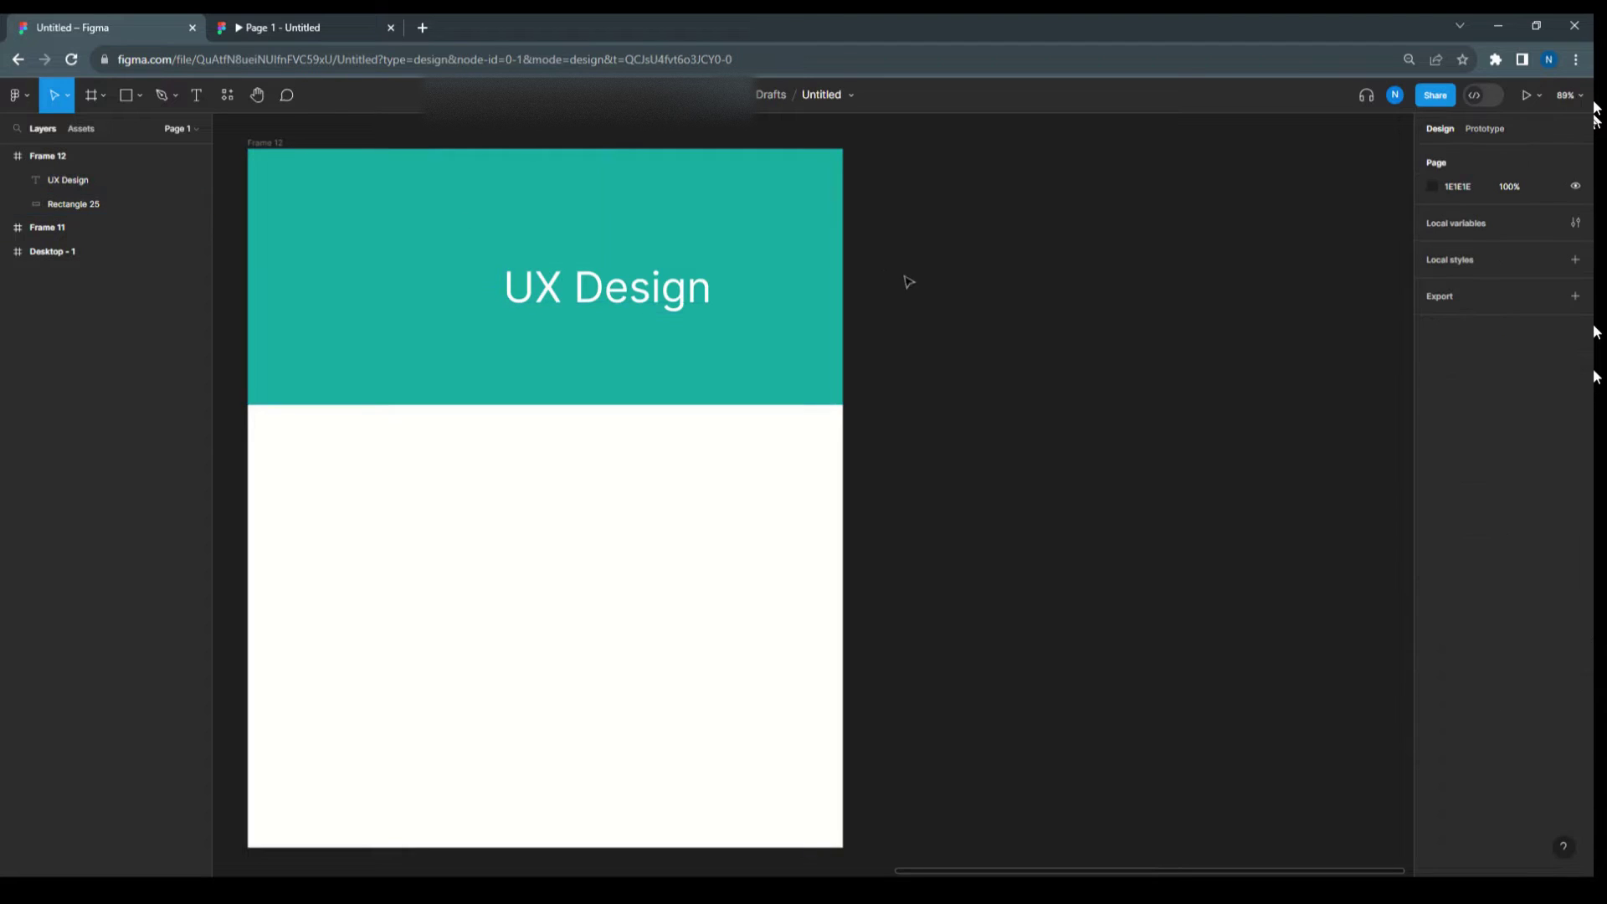
click(403, 363)
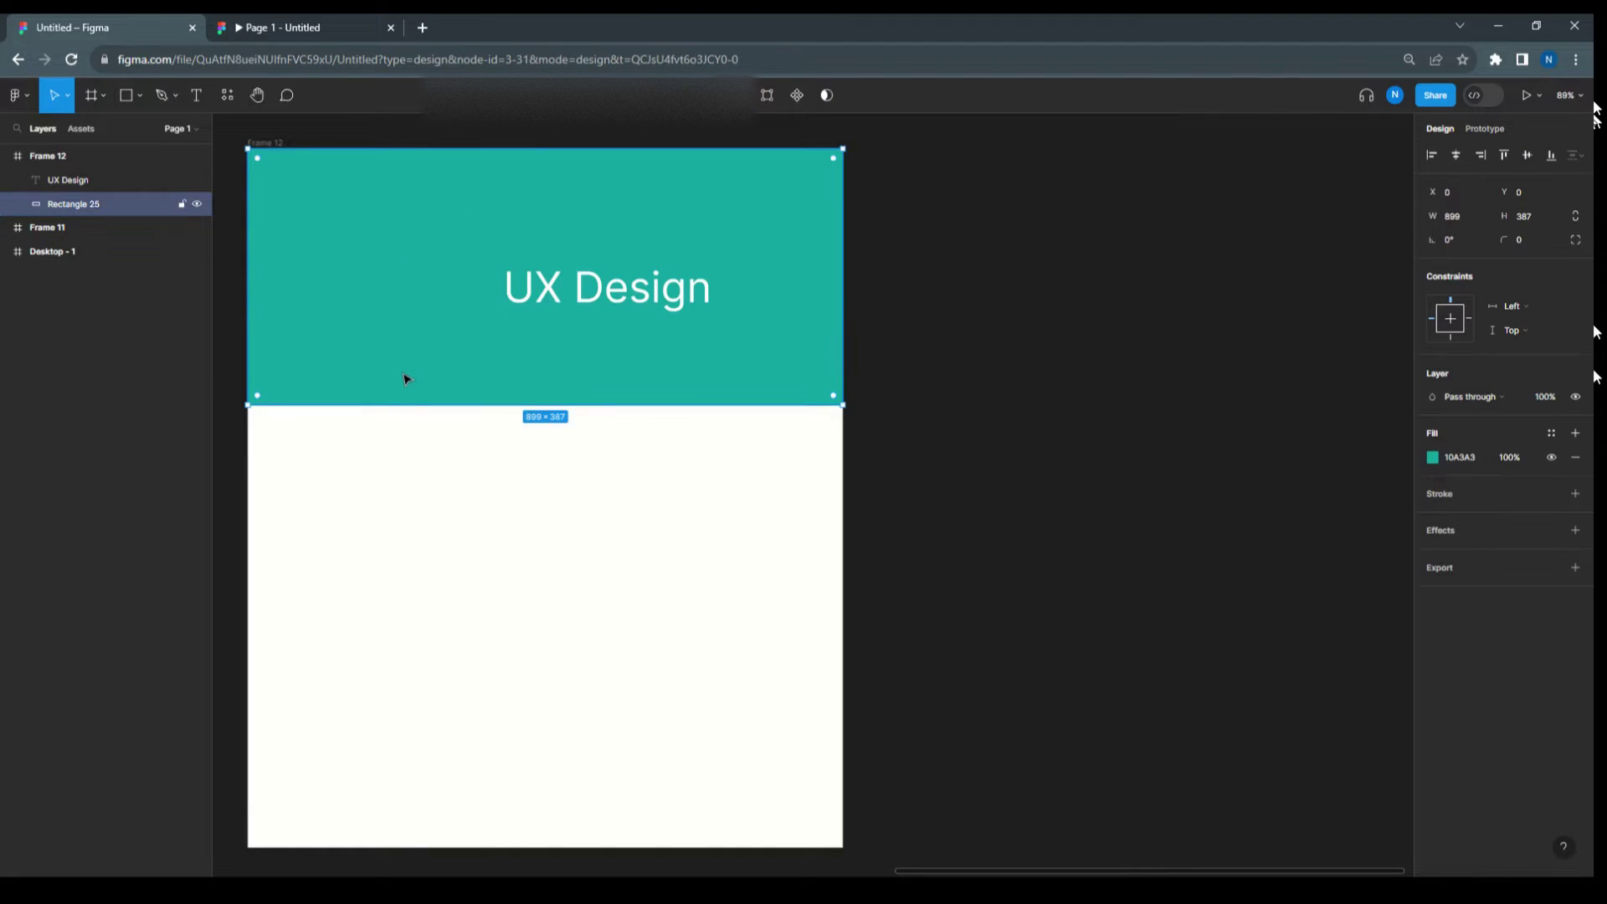
shift+click(48, 178)
click(1457, 156)
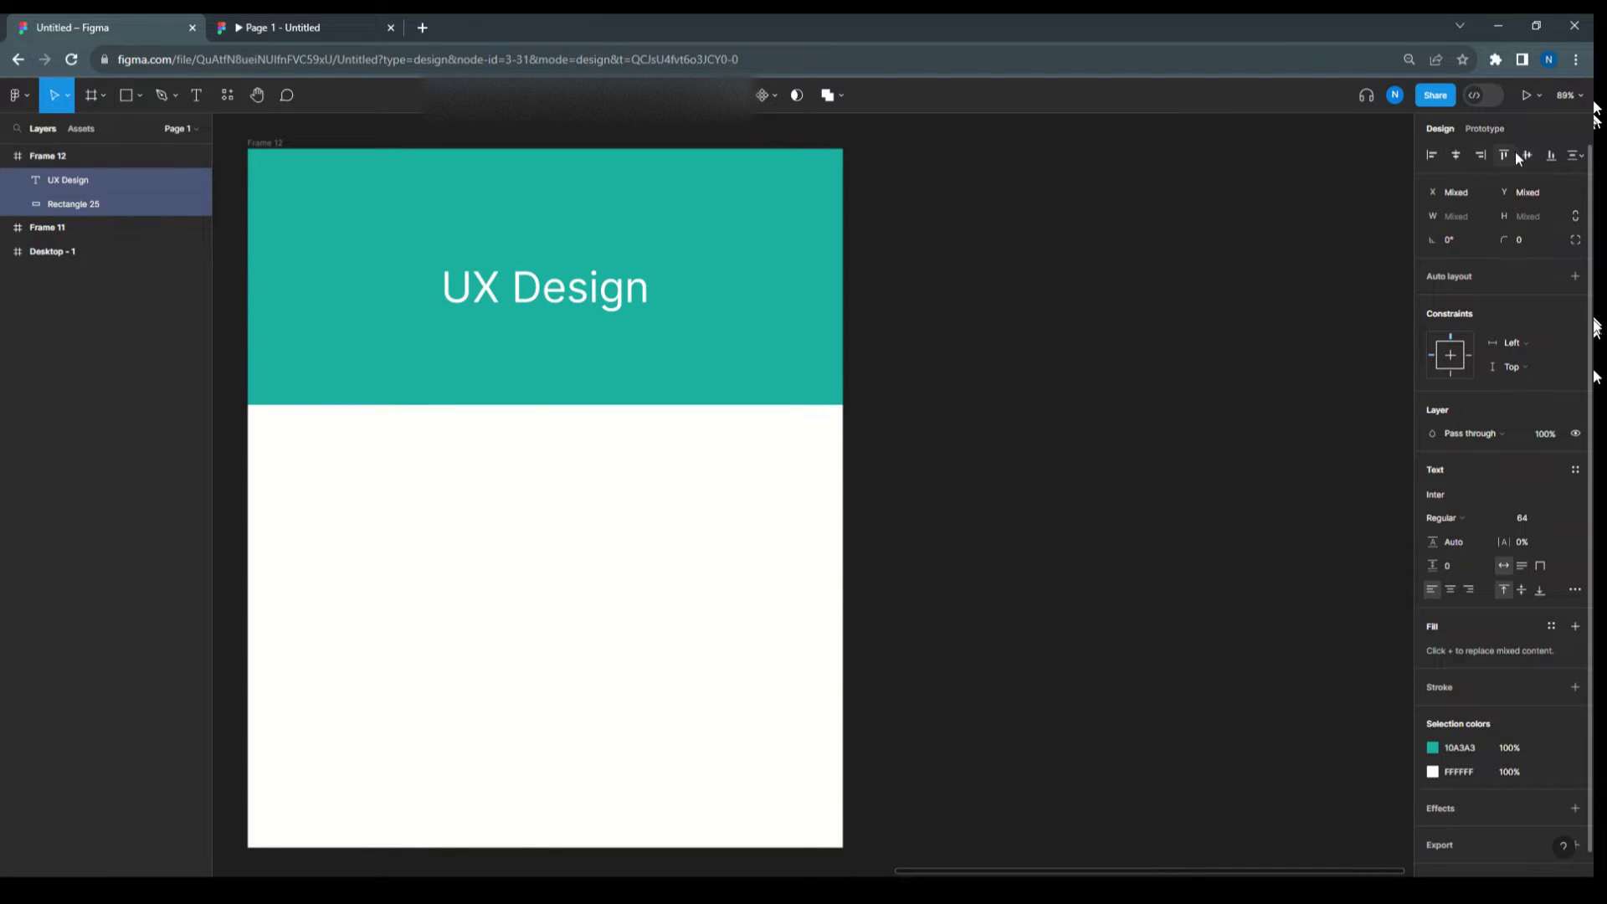
click(1033, 376)
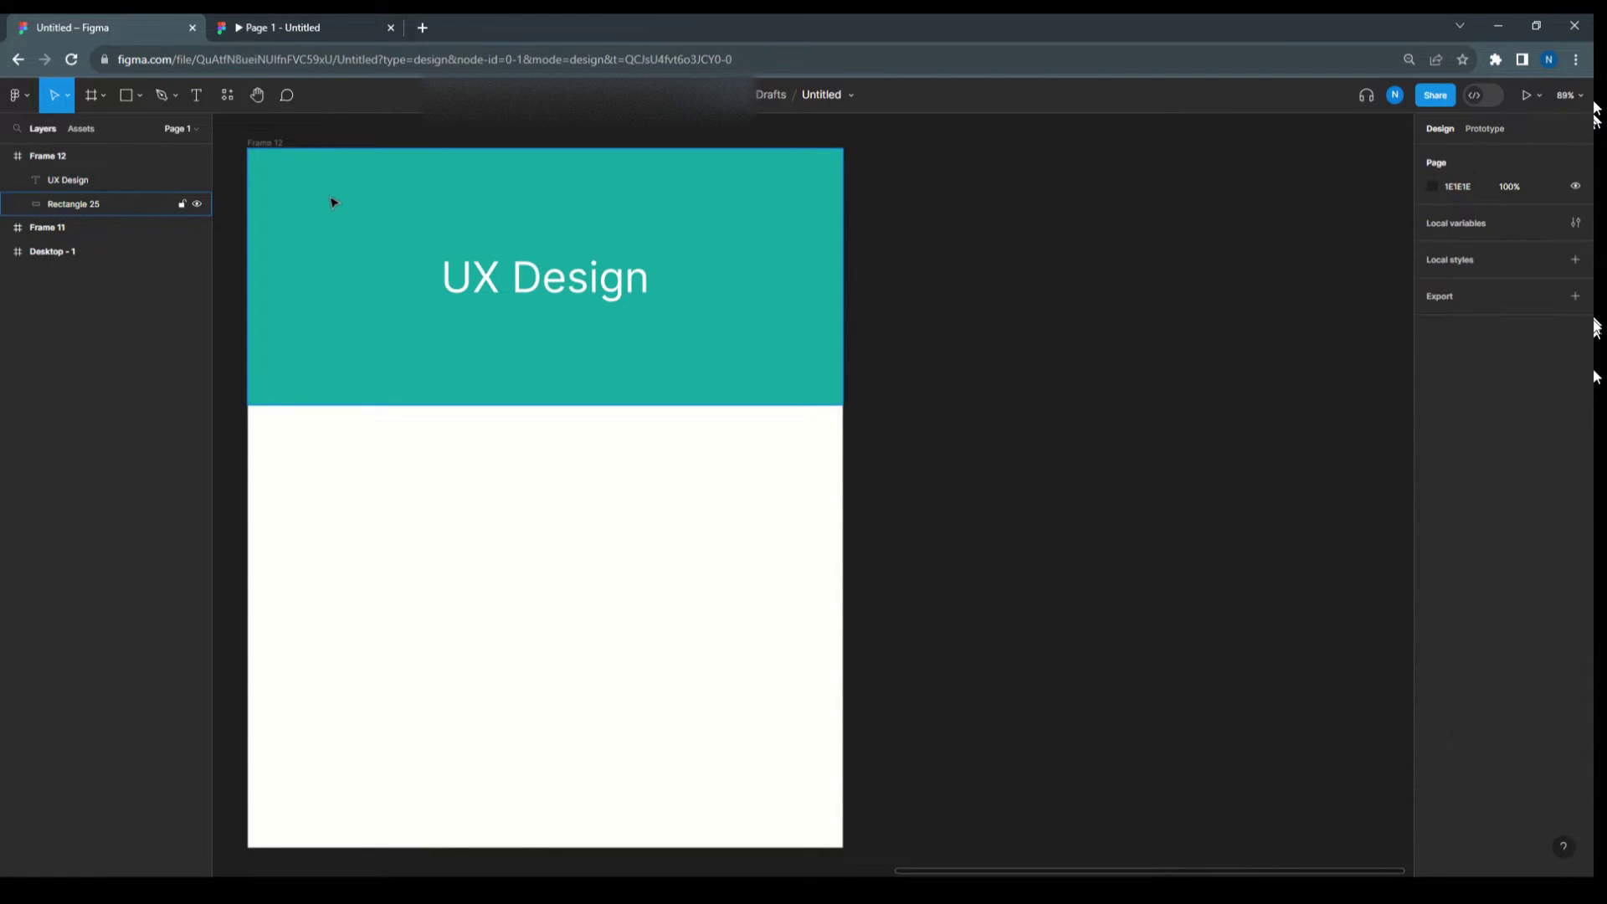
Step: Group the heading with the teal rectangle and name the group Slide1
click(70, 183)
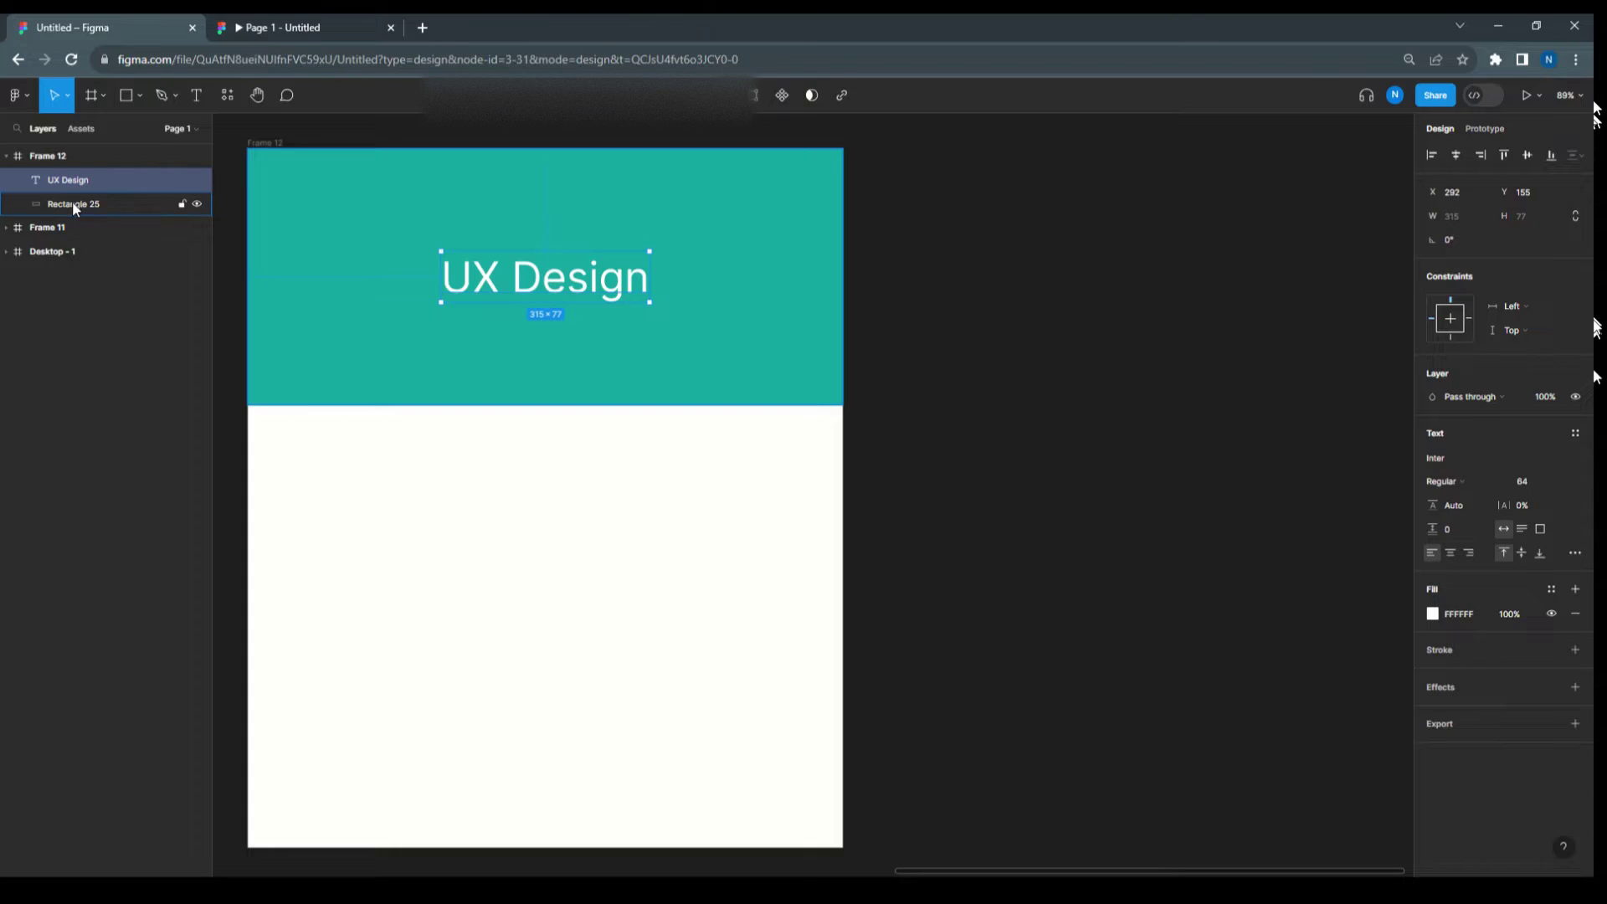
shift+click(73, 203)
key(ctrl+g)
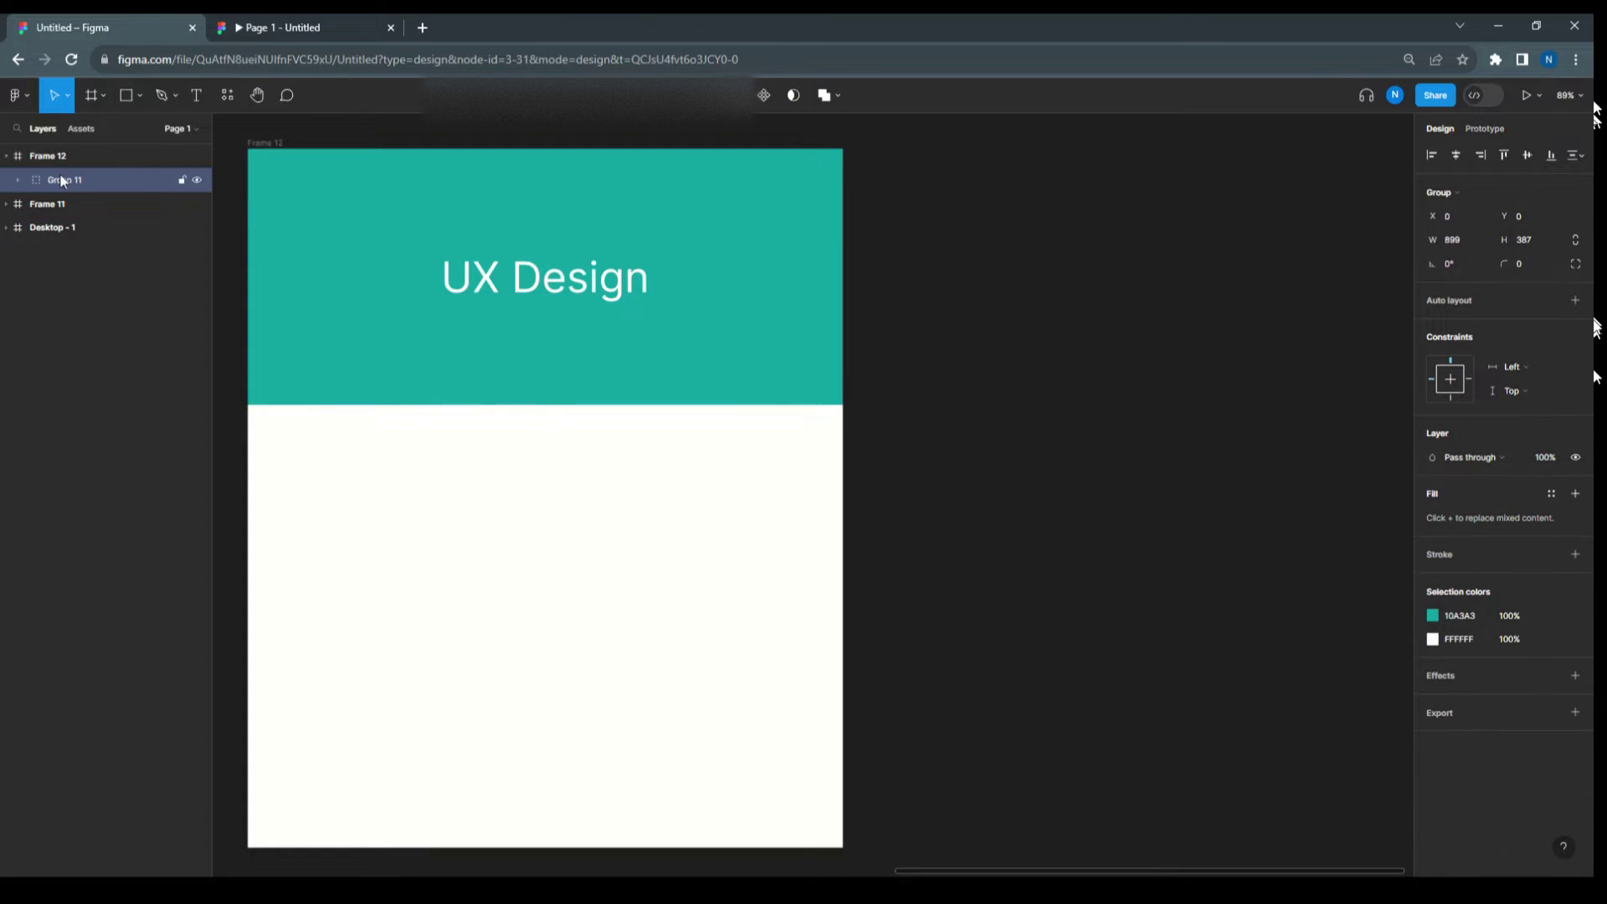
double_click(64, 181)
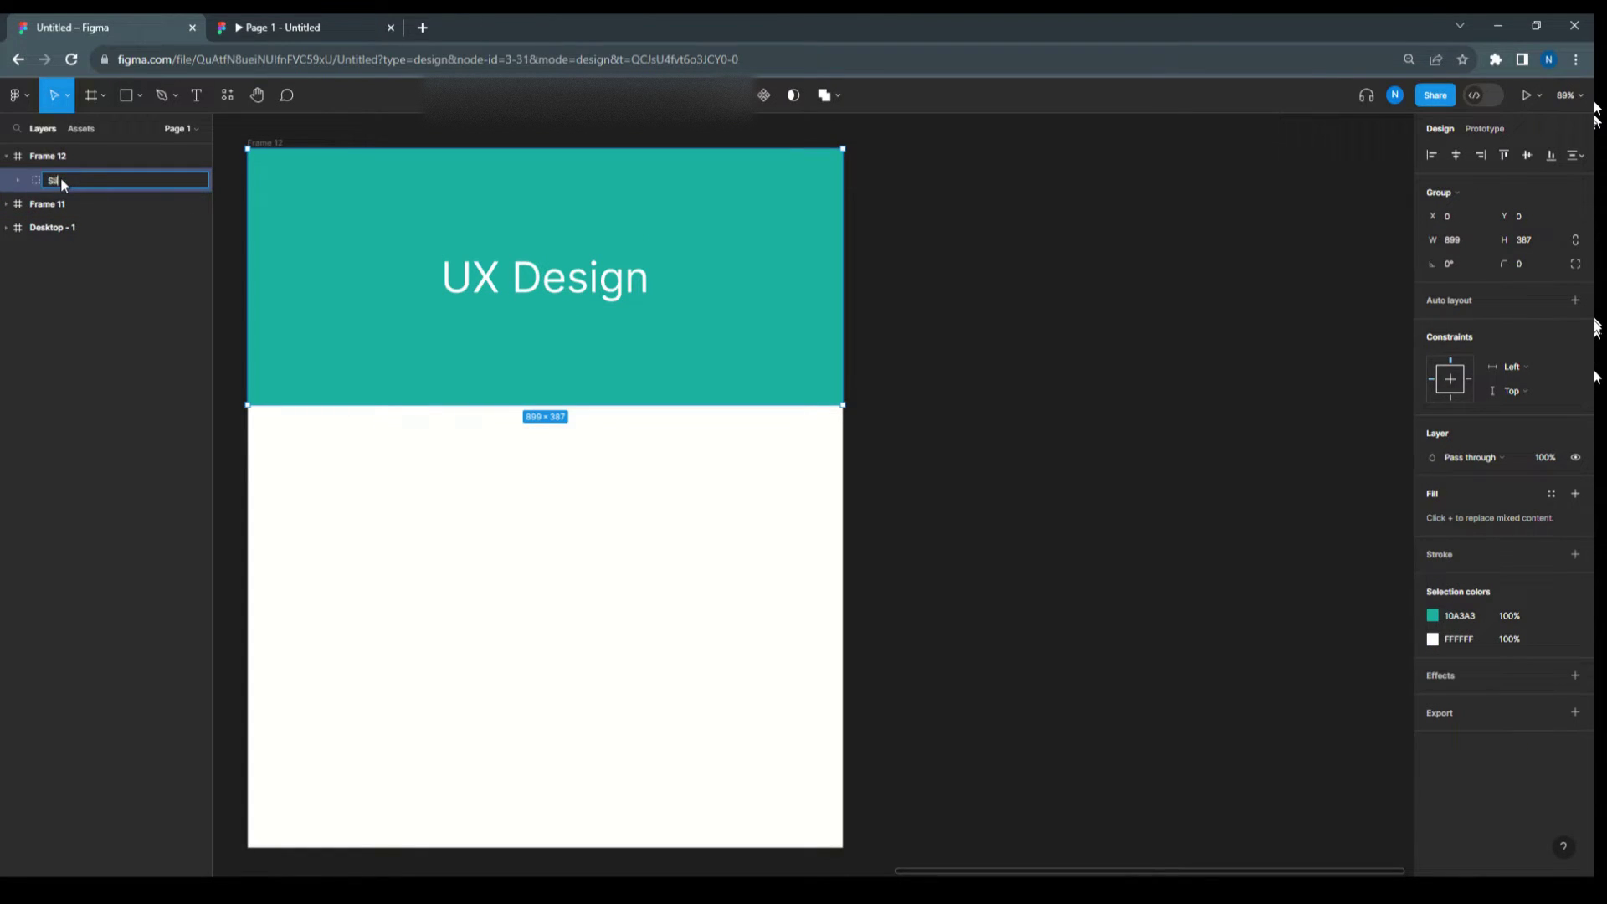
click(960, 308)
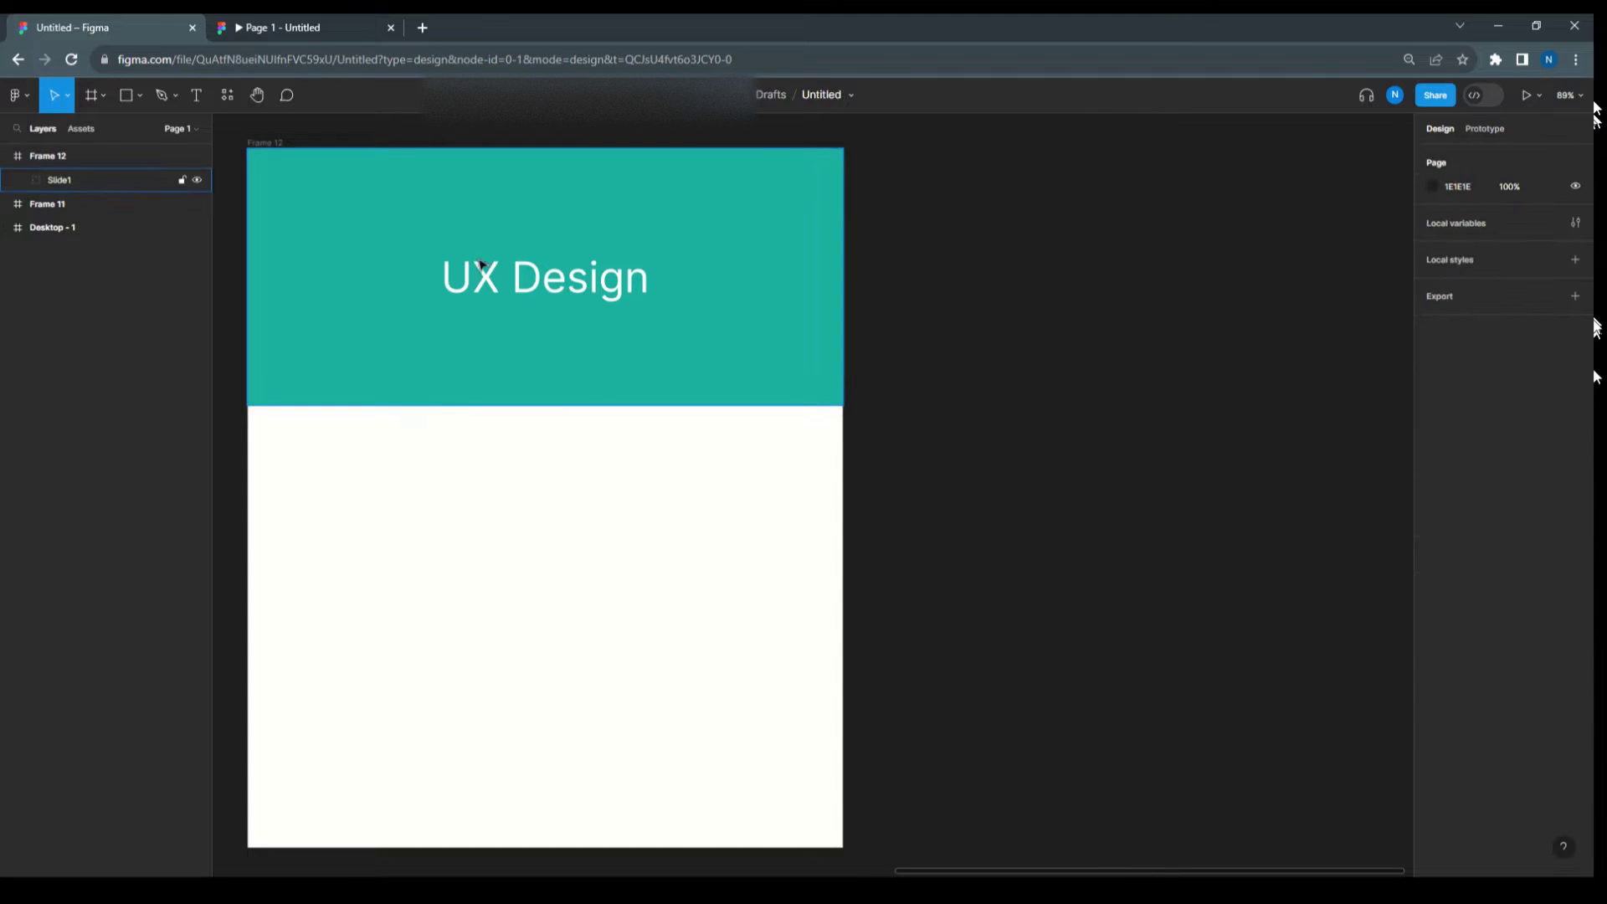
click(467, 222)
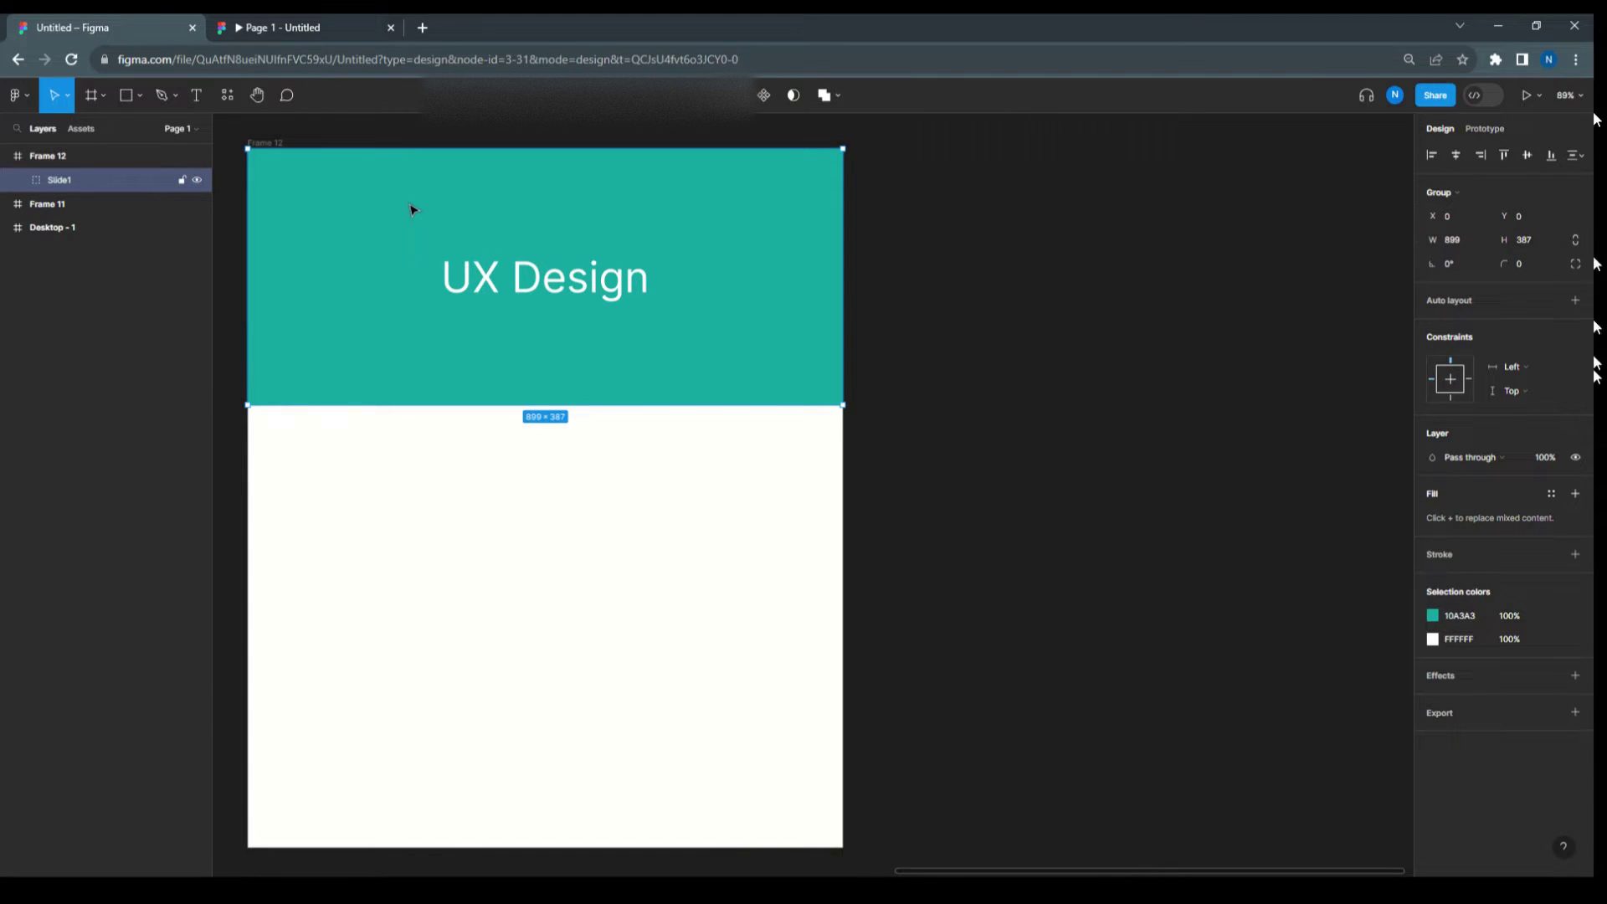
Step: Duplicate Slide1, change the copy's heading to 'UI Design' and re-centre it
mouse_move(405, 205)
mouse_down()
mouse_move(422, 226)
mouse_move(405, 205)
mouse_up()
double_click(492, 284)
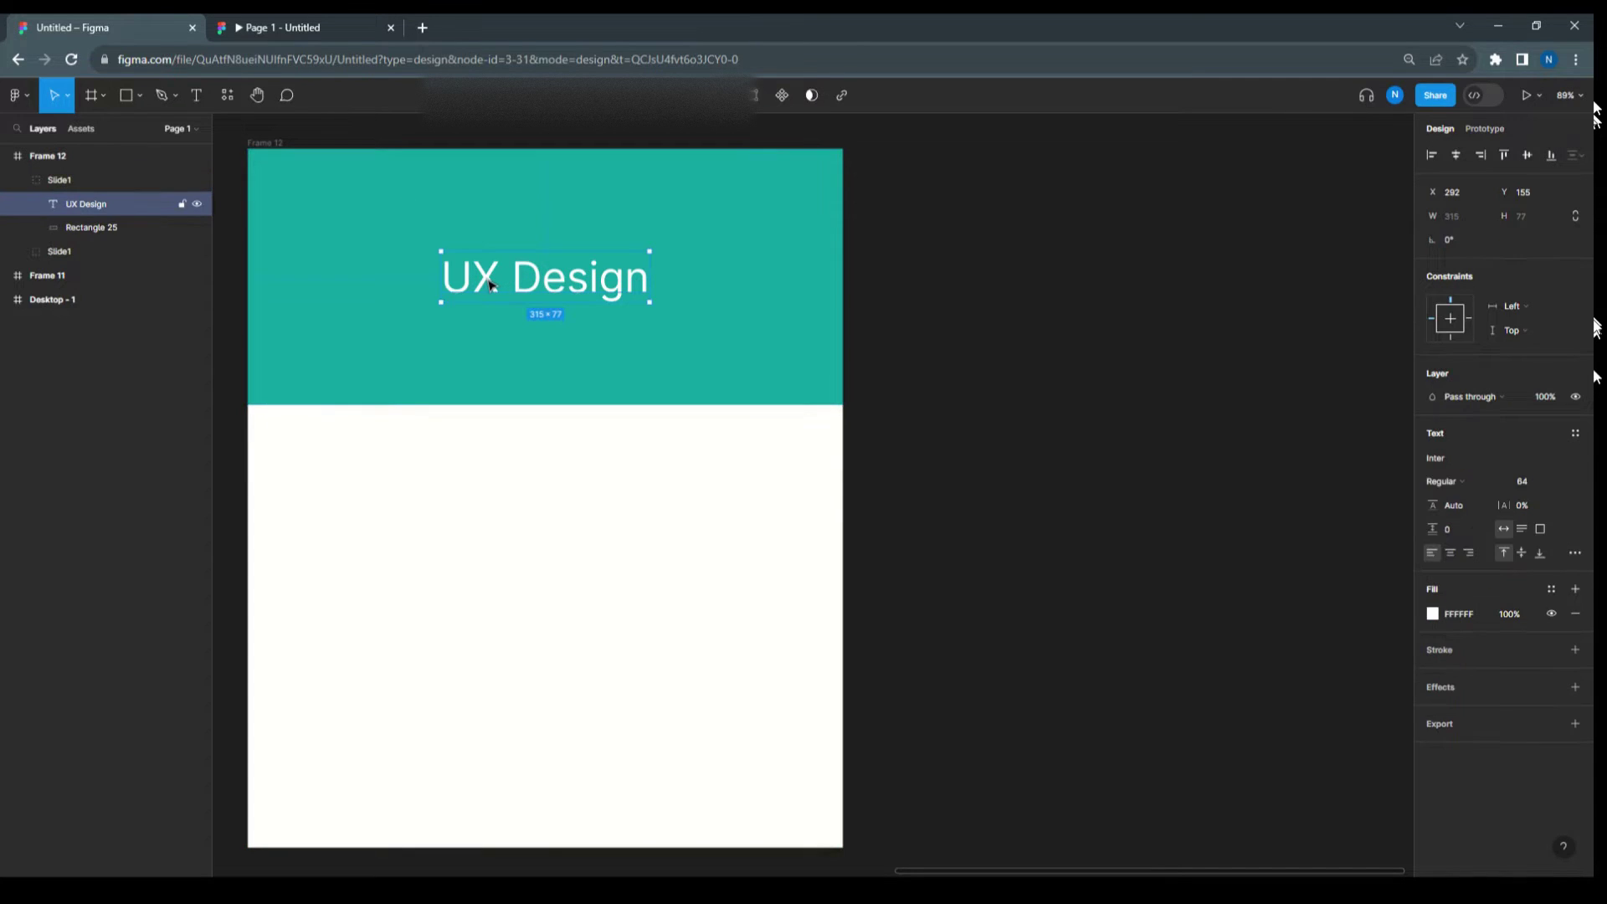
double_click(492, 285)
drag(499, 280, 484, 279)
text(I)
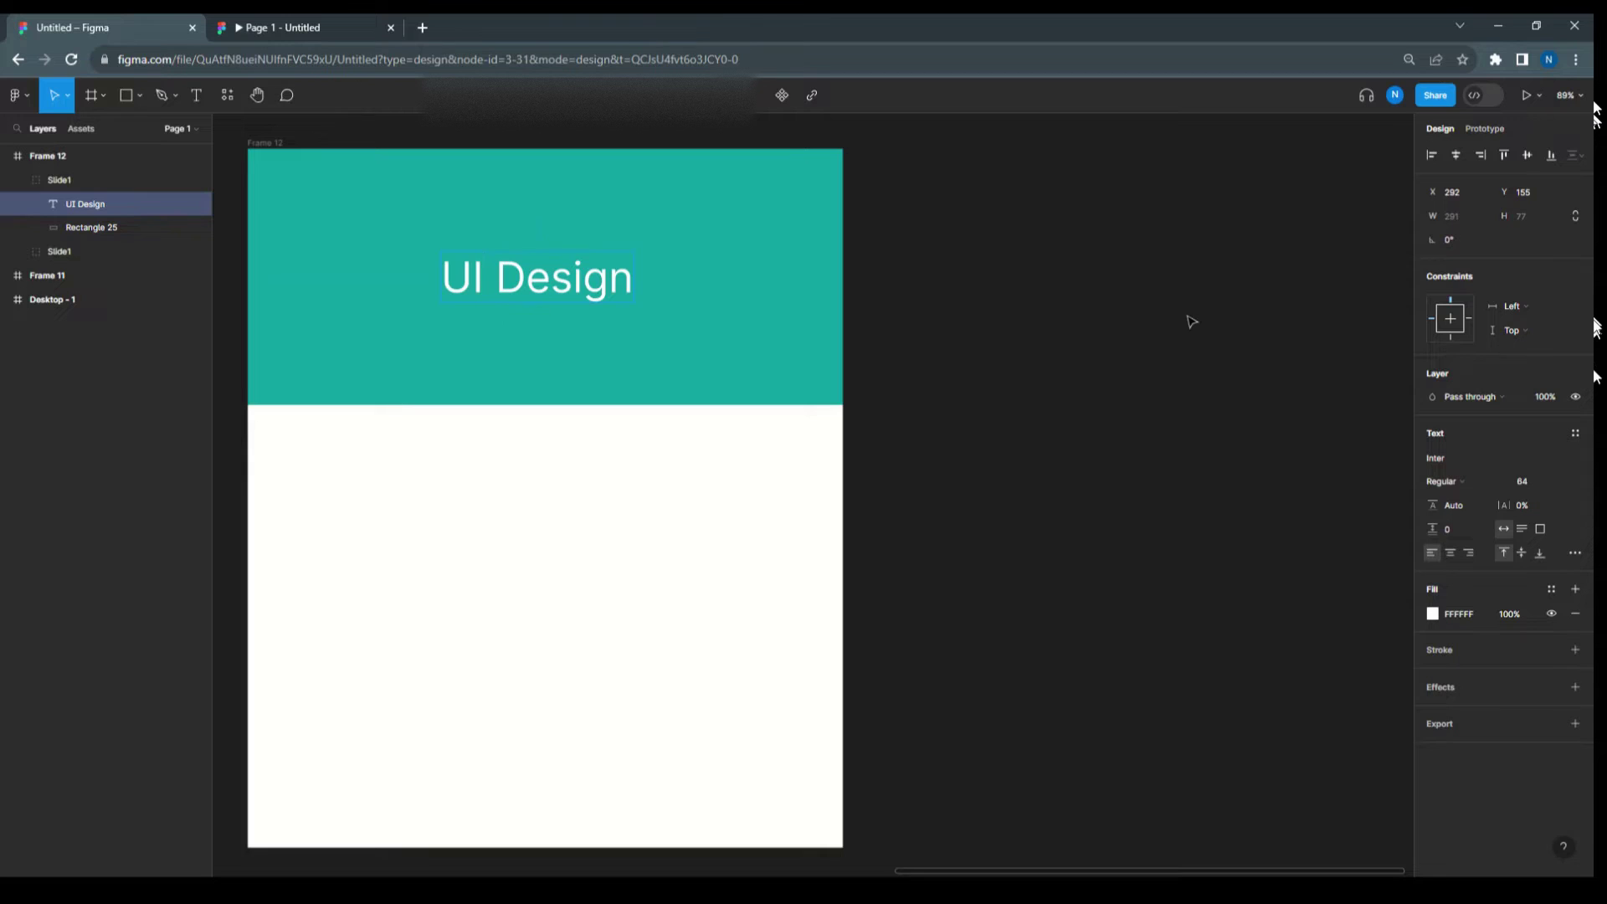
key(Escape)
click(725, 337)
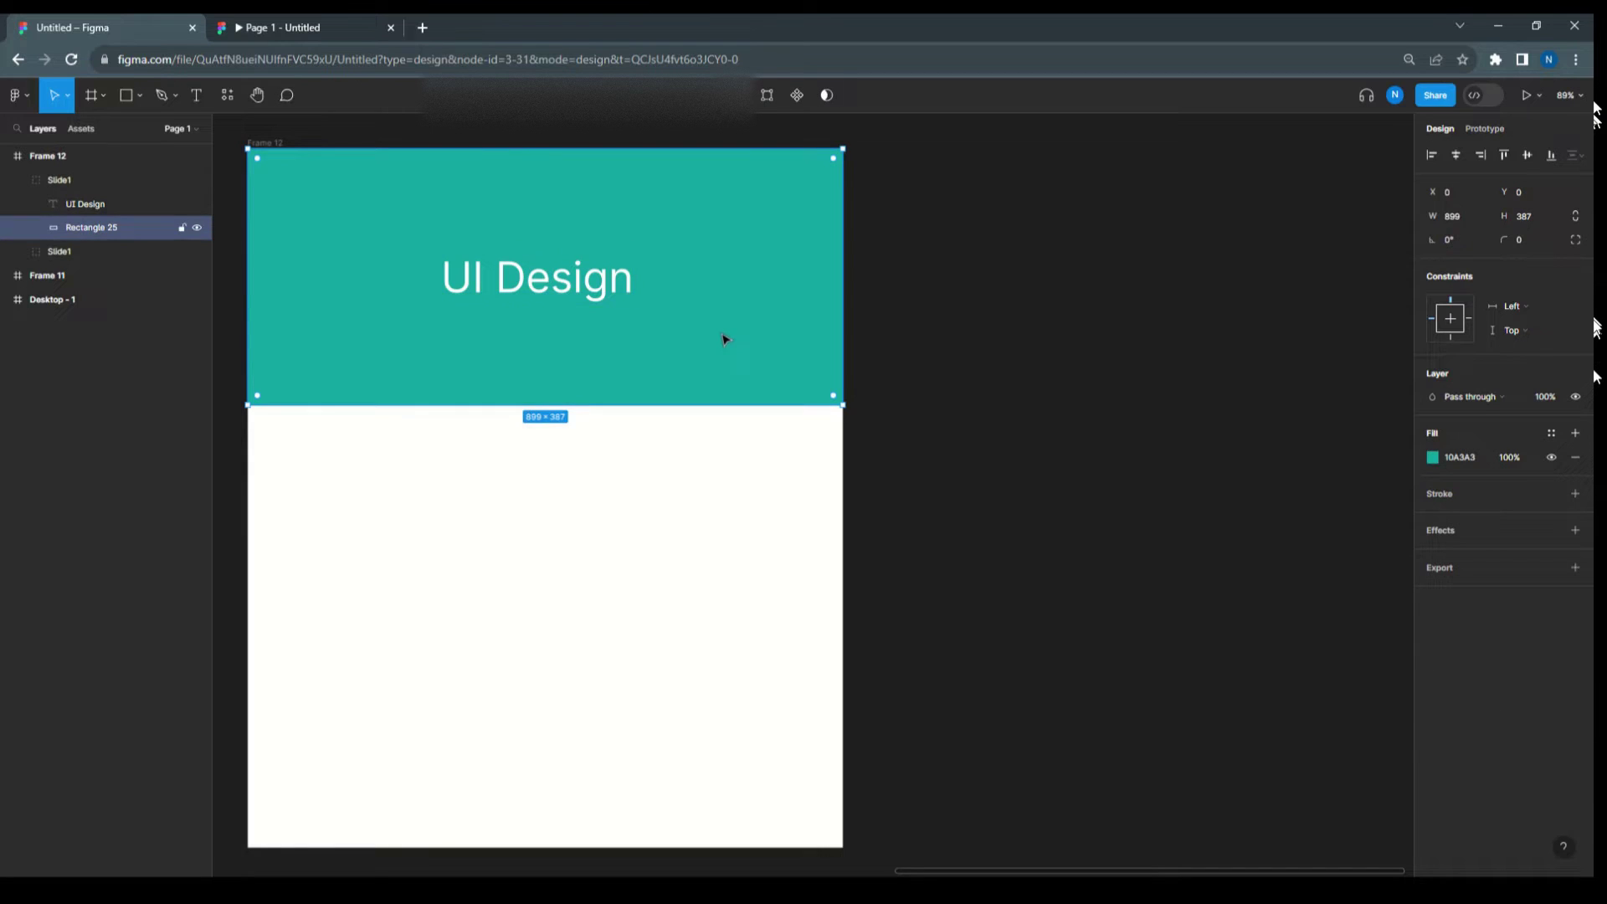
shift+click(568, 297)
click(1456, 155)
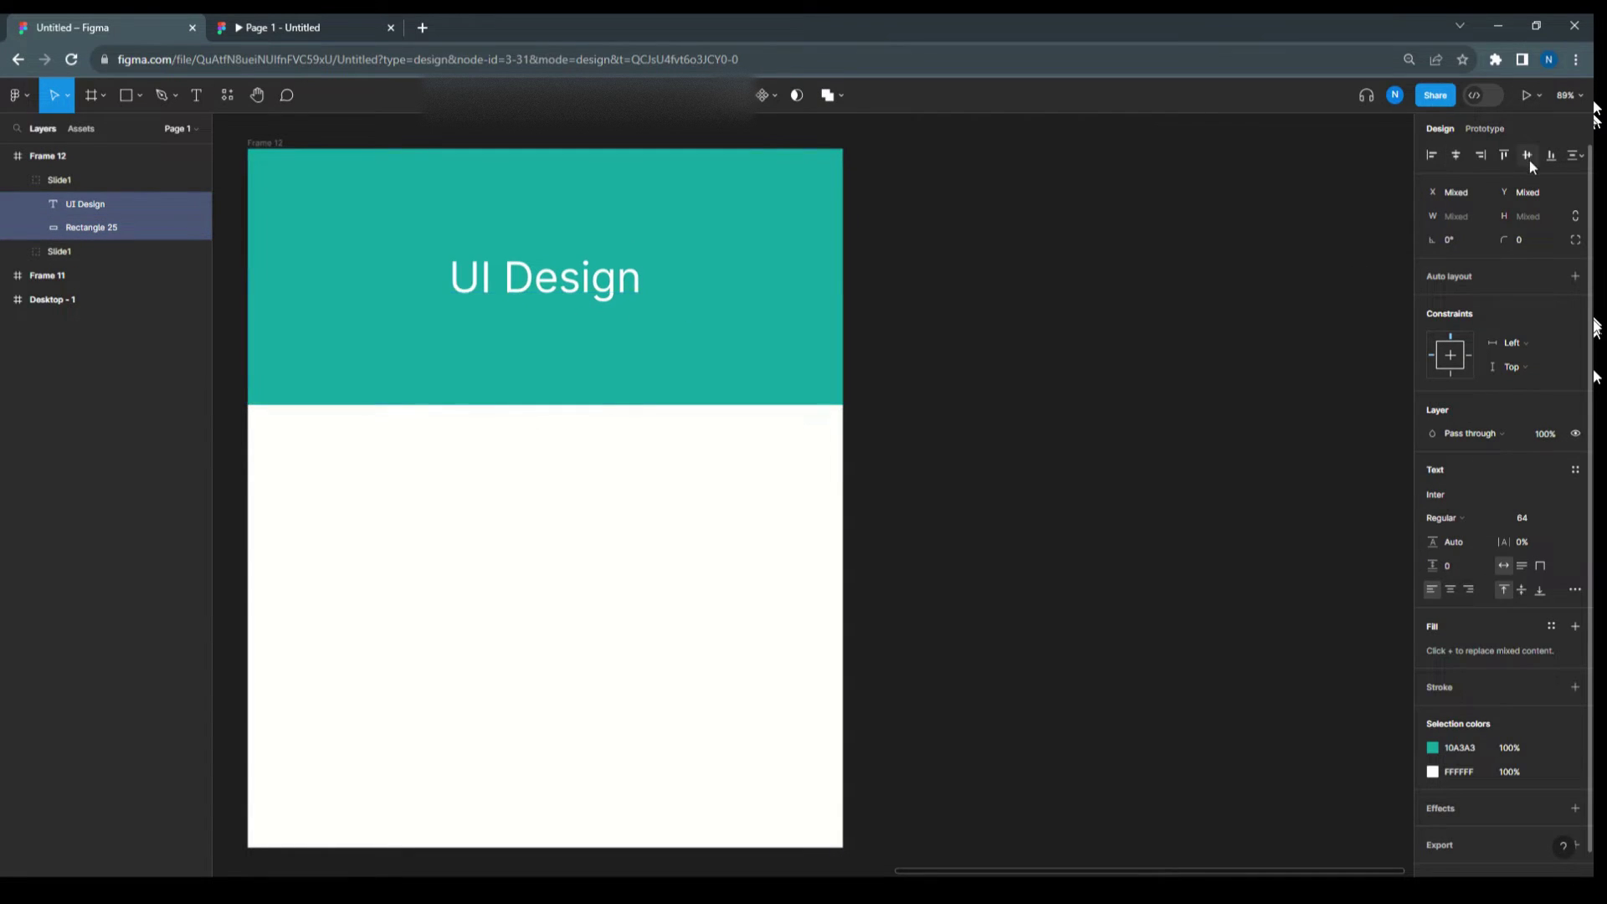
Step: Rename the copied group to Slide2 and make another duplicate of it
double_click(60, 182)
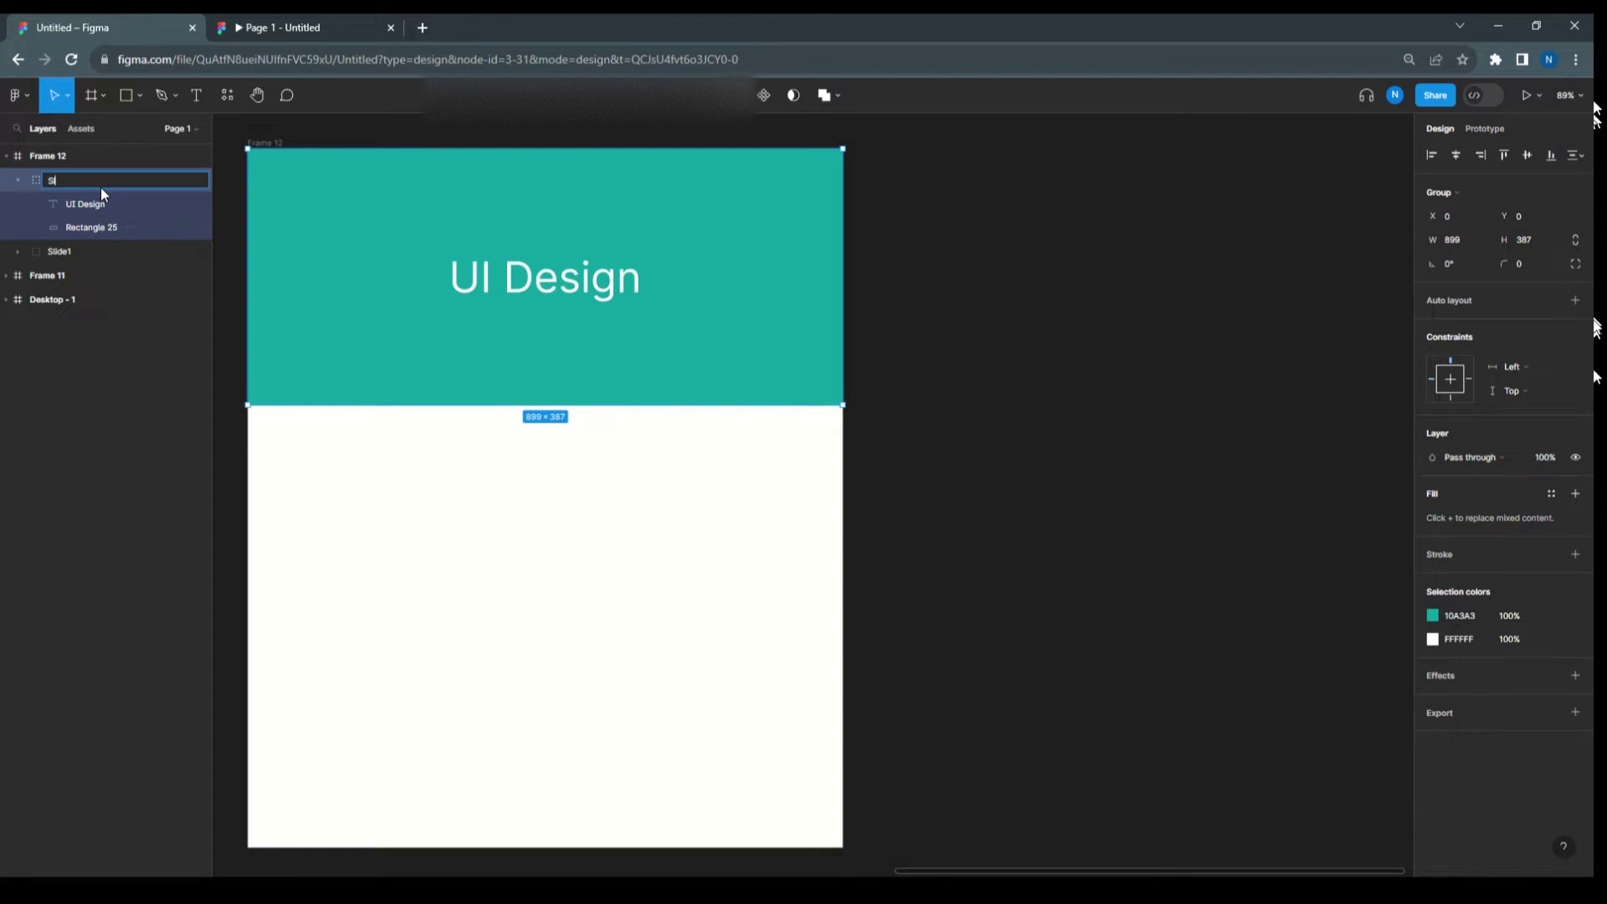
text(Slide2)
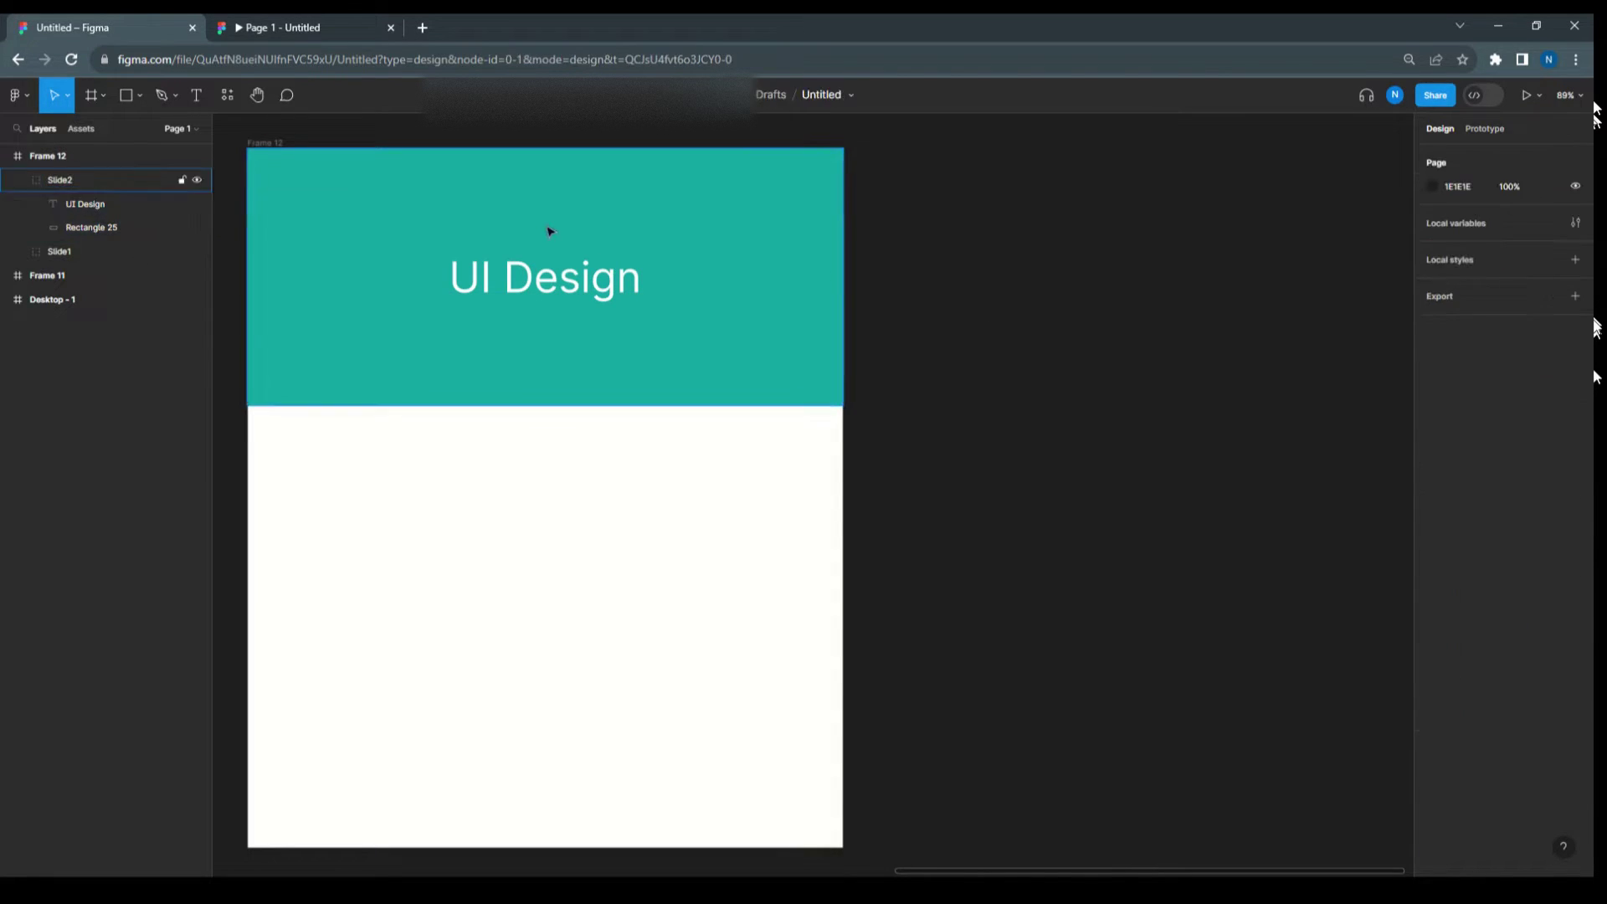
click(505, 209)
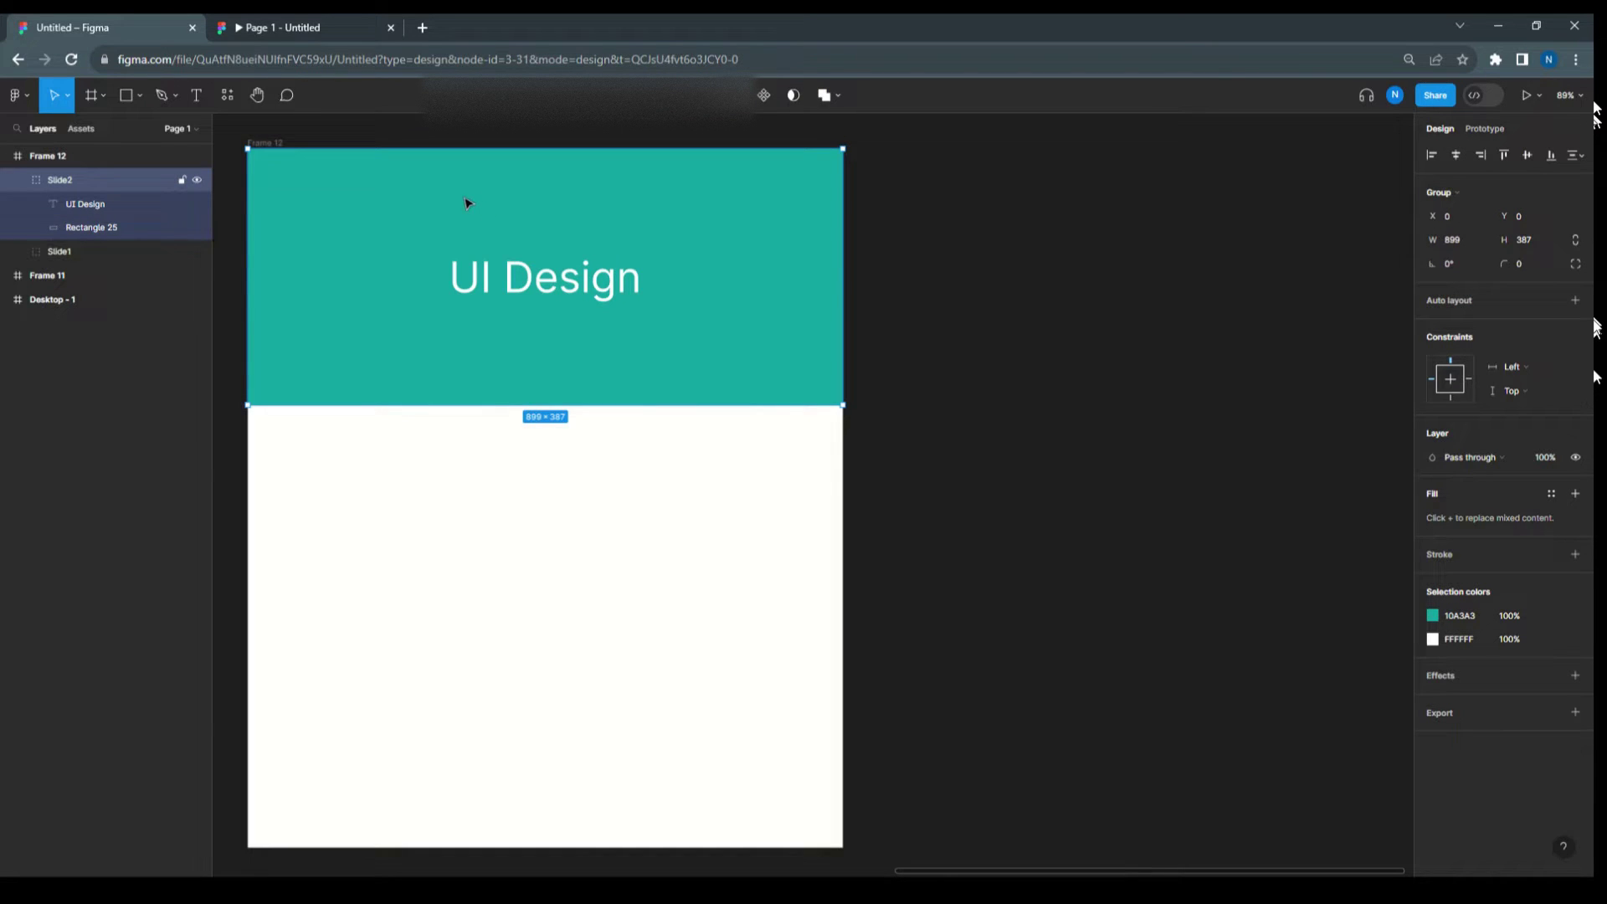
key(ctrl+d)
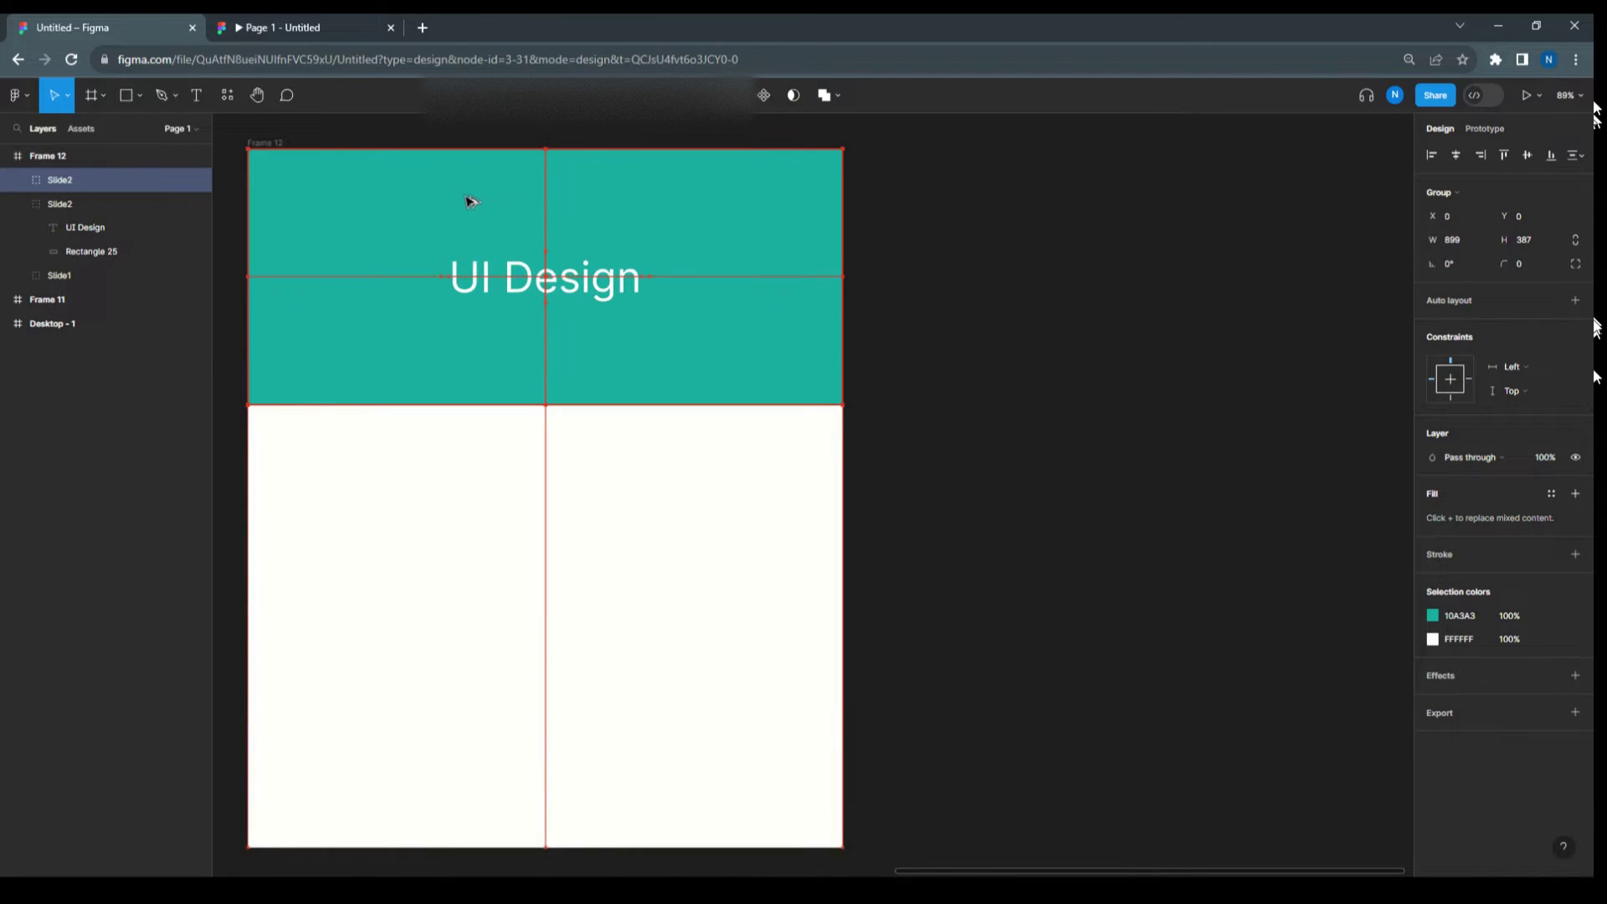
Step: Change the third banner copy's heading to 'Usability'
double_click(536, 289)
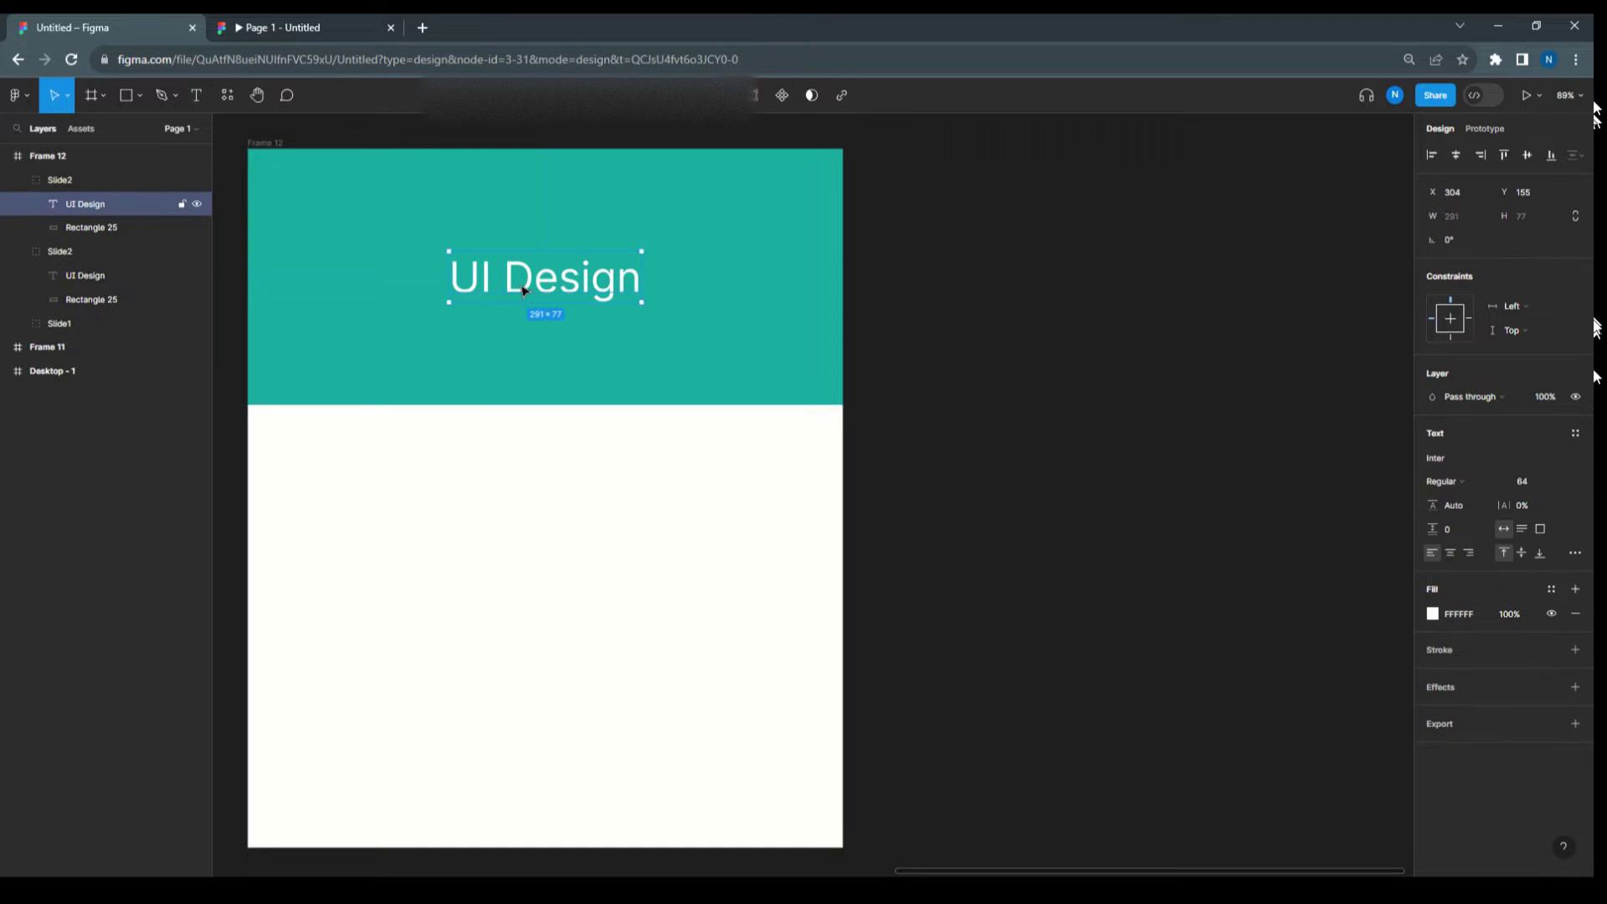
double_click(535, 288)
text(Usa)
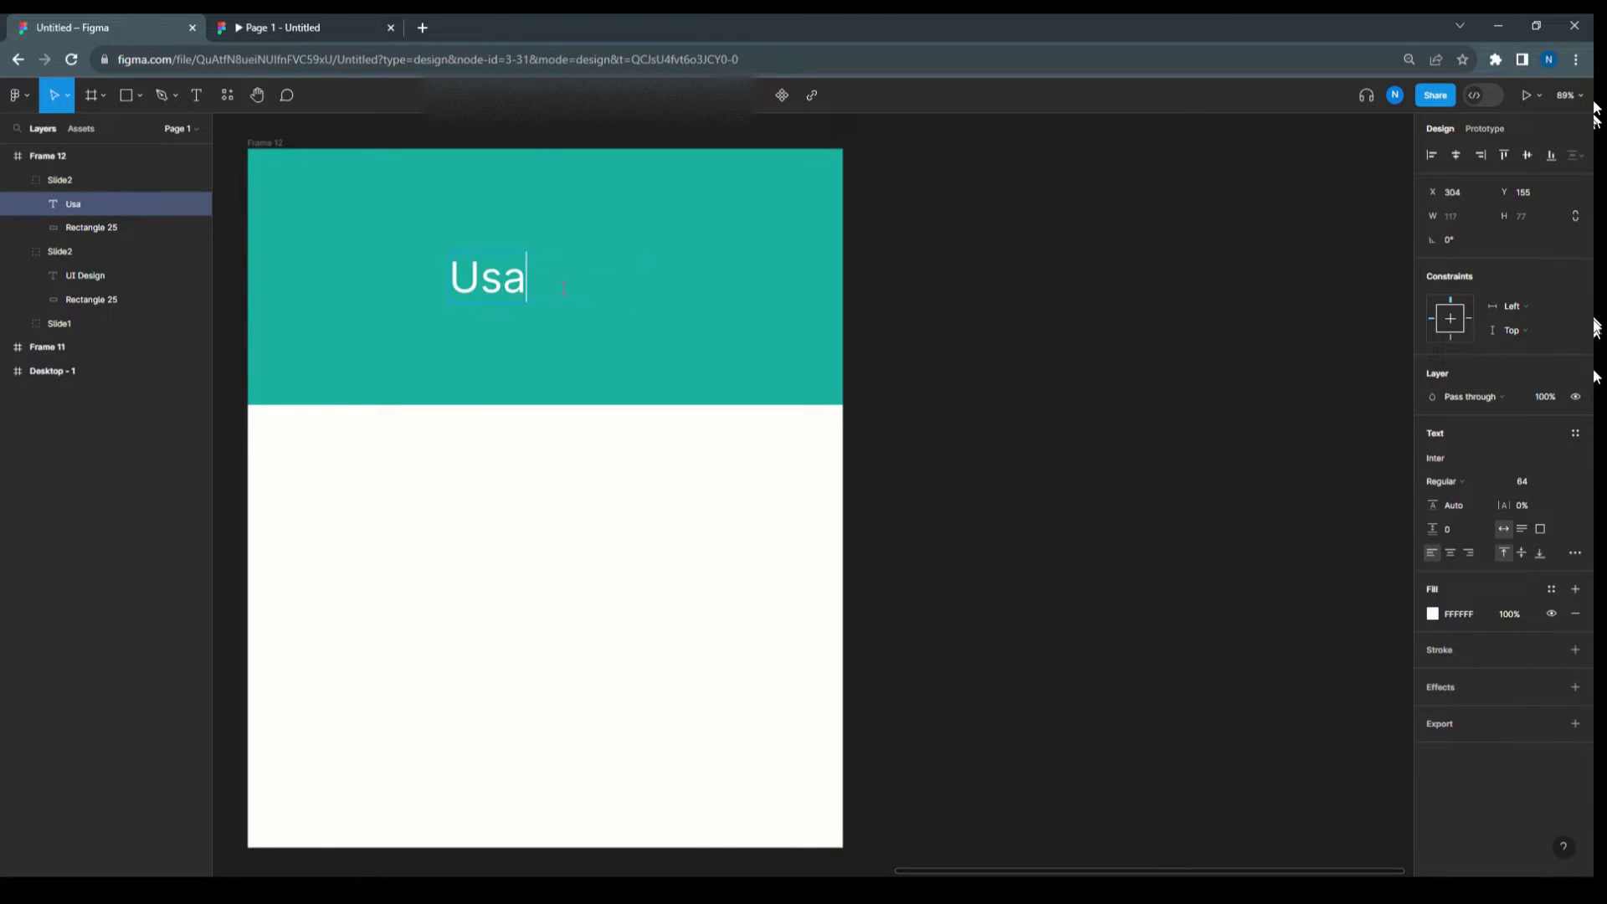
text(bility)
key(Escape)
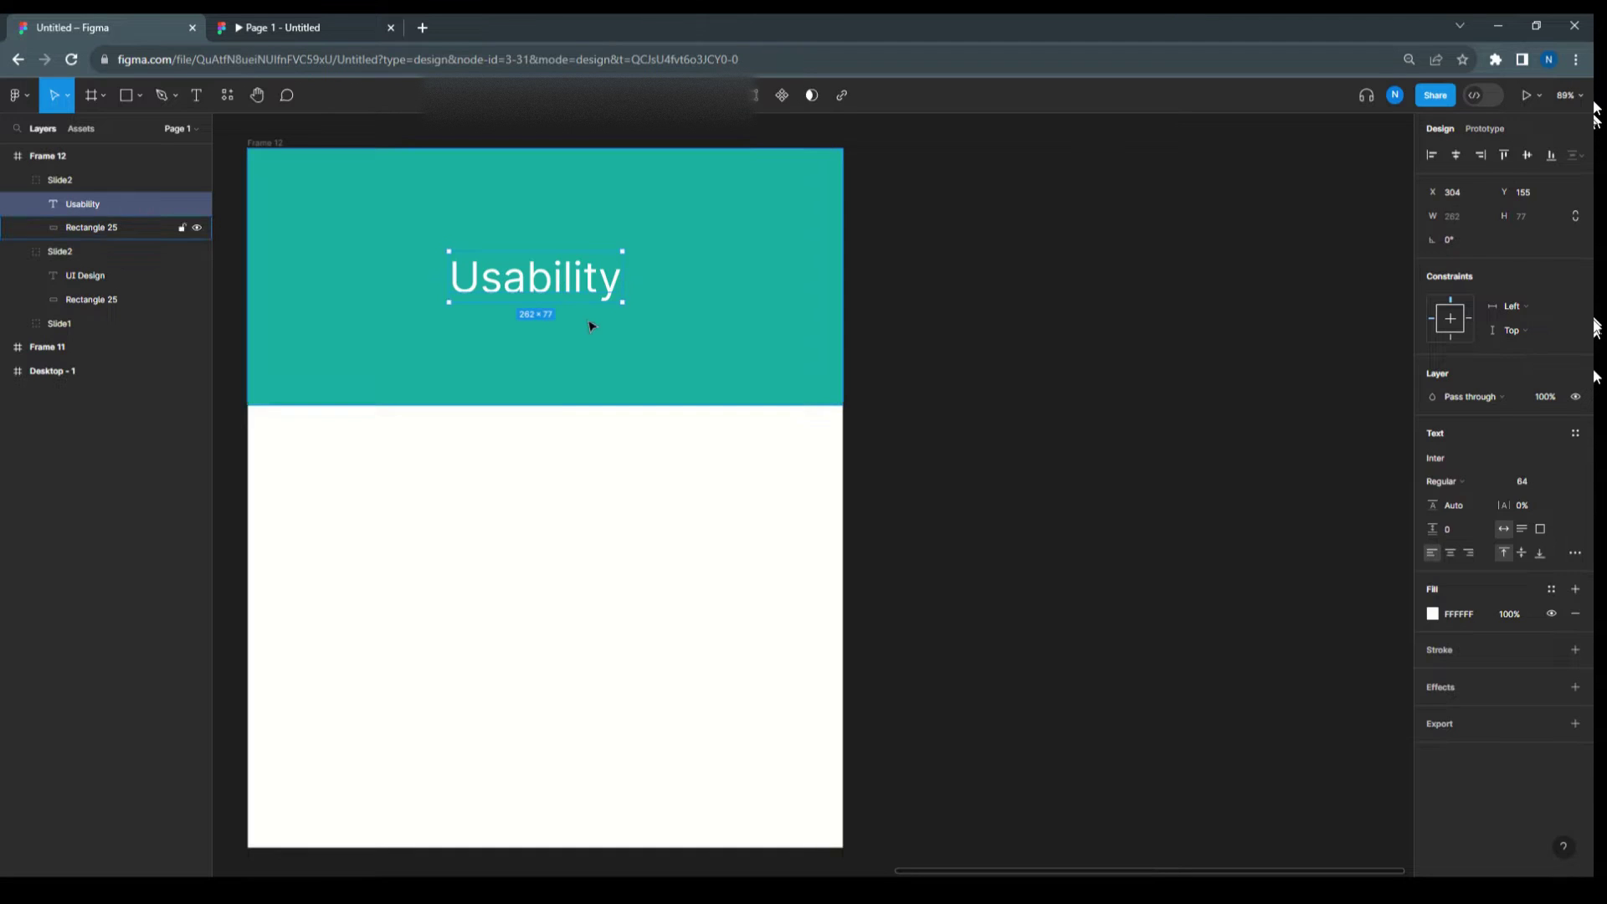
Step: Centre 'Usability' horizontally and vertically on its rectangle, then select the Ellipse tool
click(591, 323)
shift+click(543, 289)
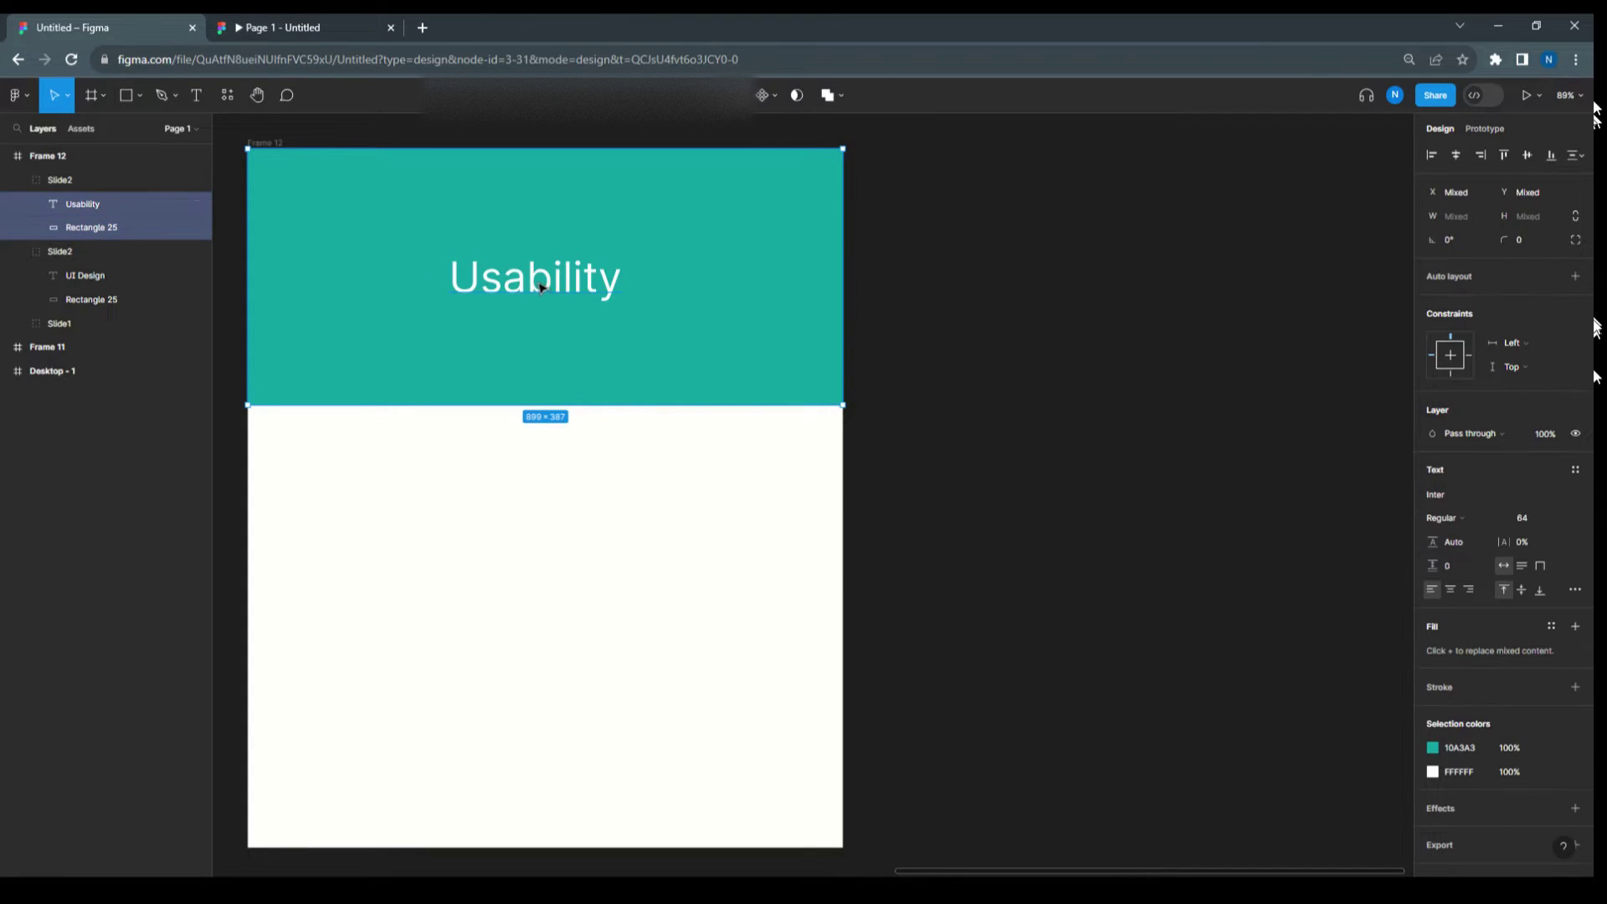
click(1456, 155)
click(1528, 156)
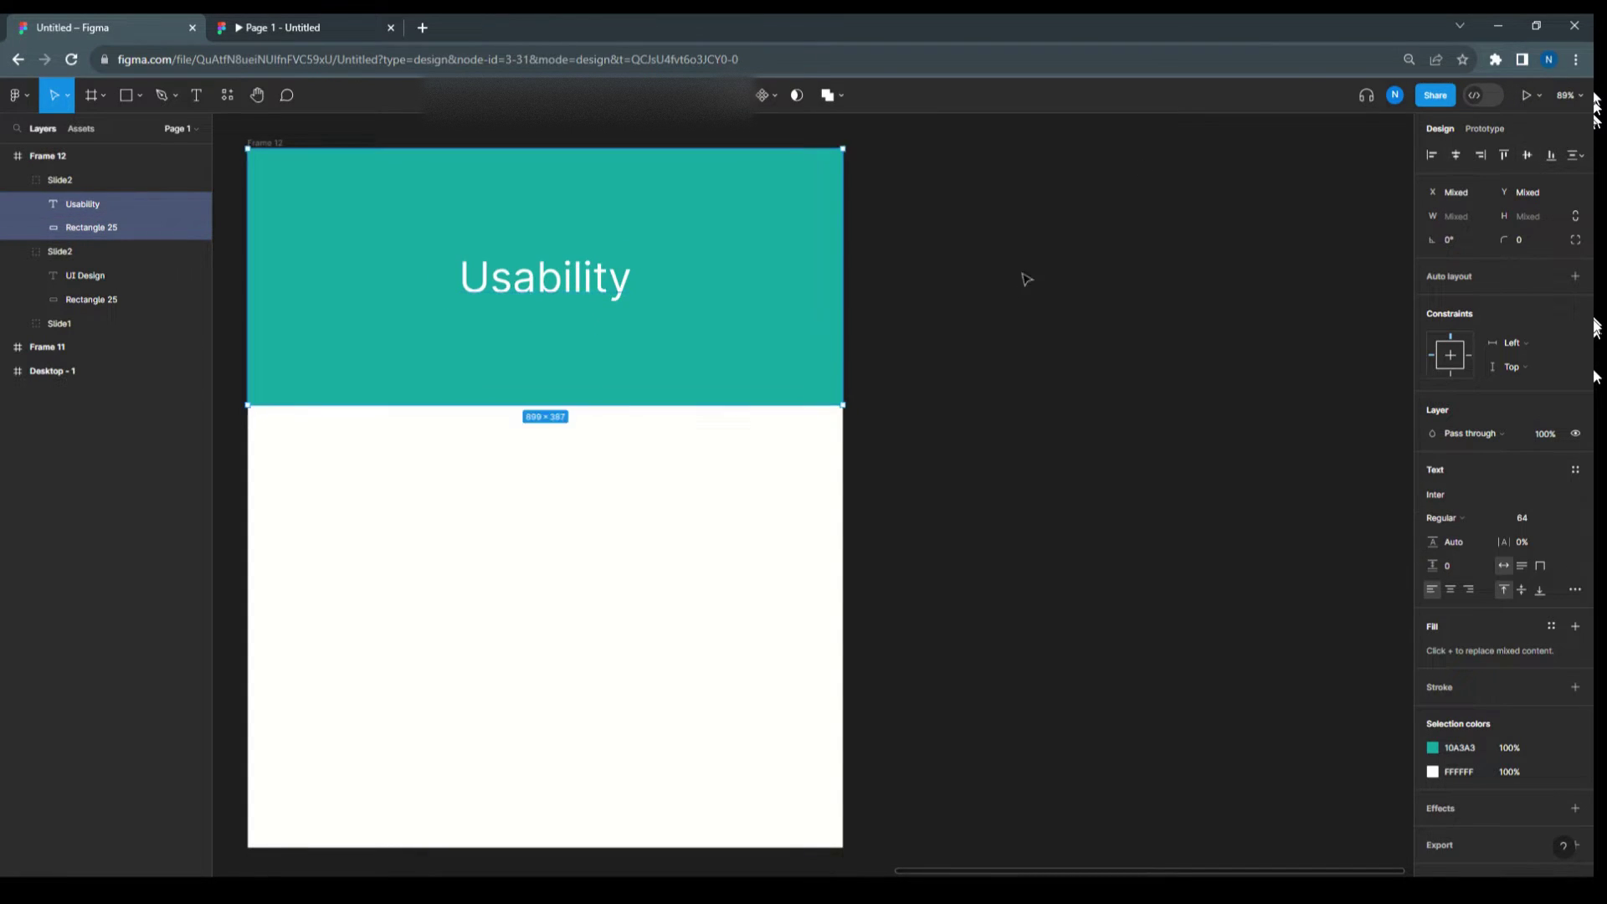
click(1013, 293)
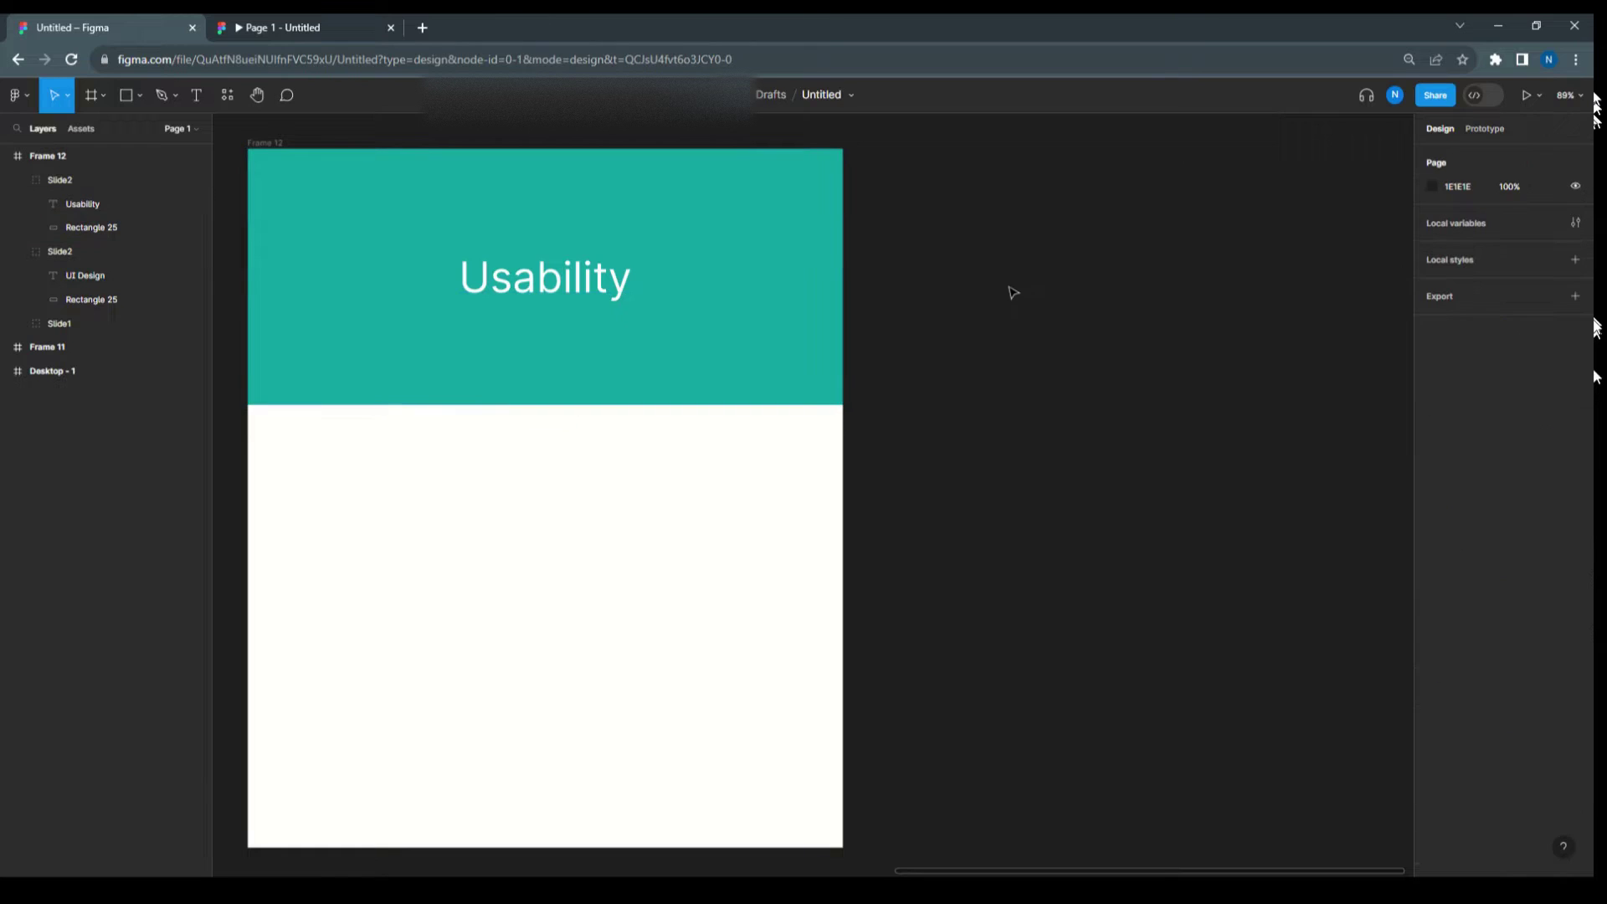
click(141, 95)
click(112, 183)
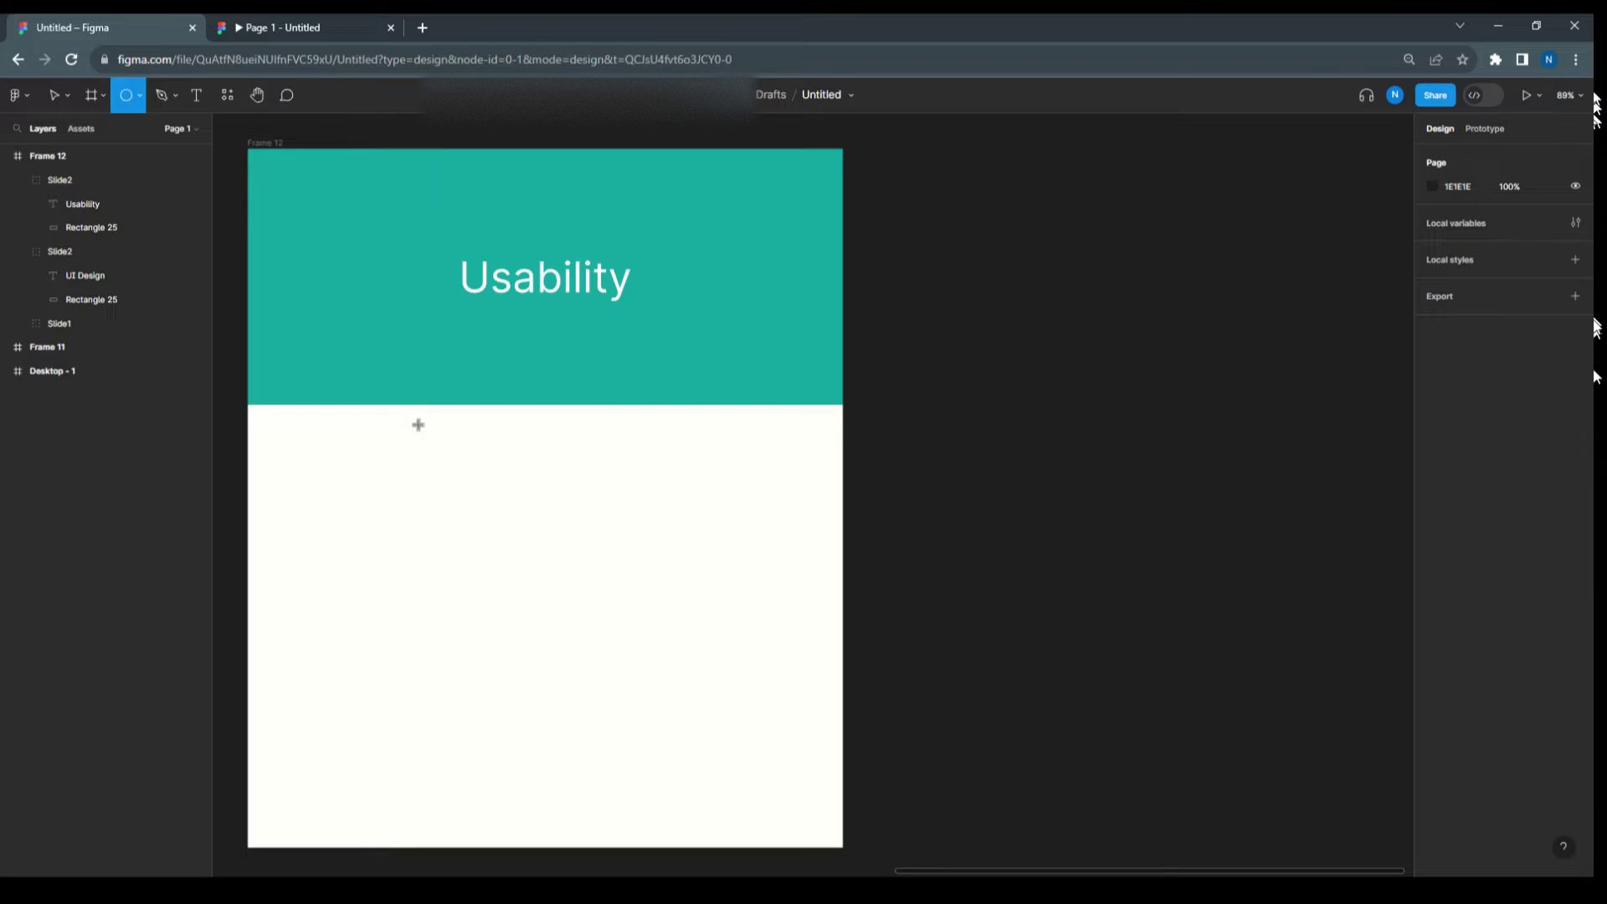
Step: Draw a 69 × 69 circle with no fill and a 2-px teal 10A3A3 outline
drag(419, 424, 464, 469)
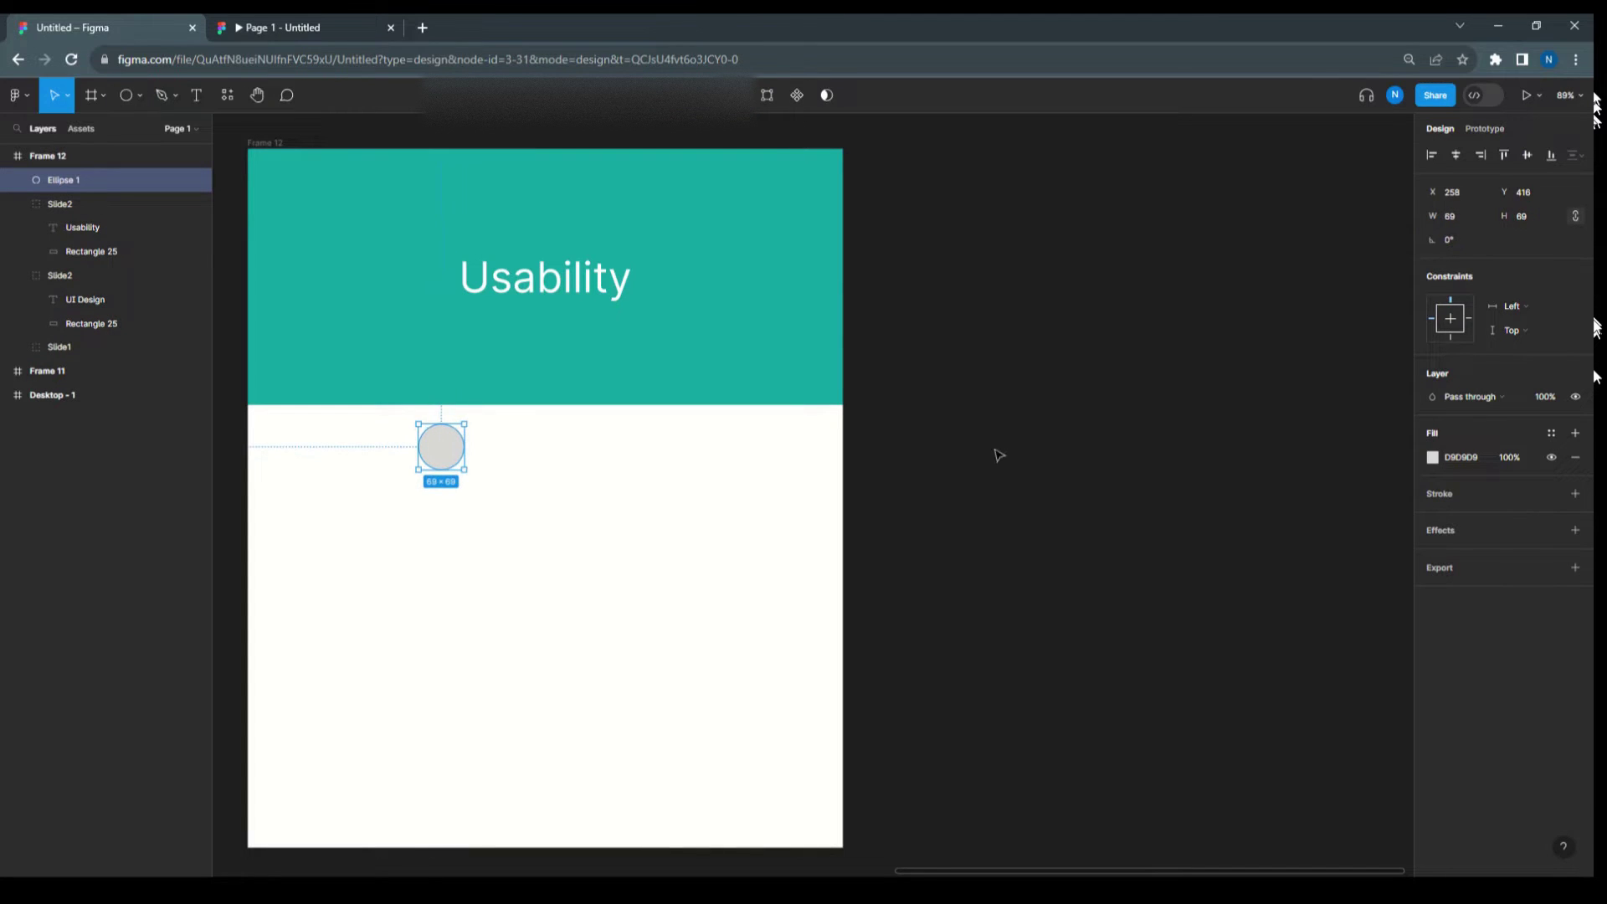
click(998, 455)
click(456, 449)
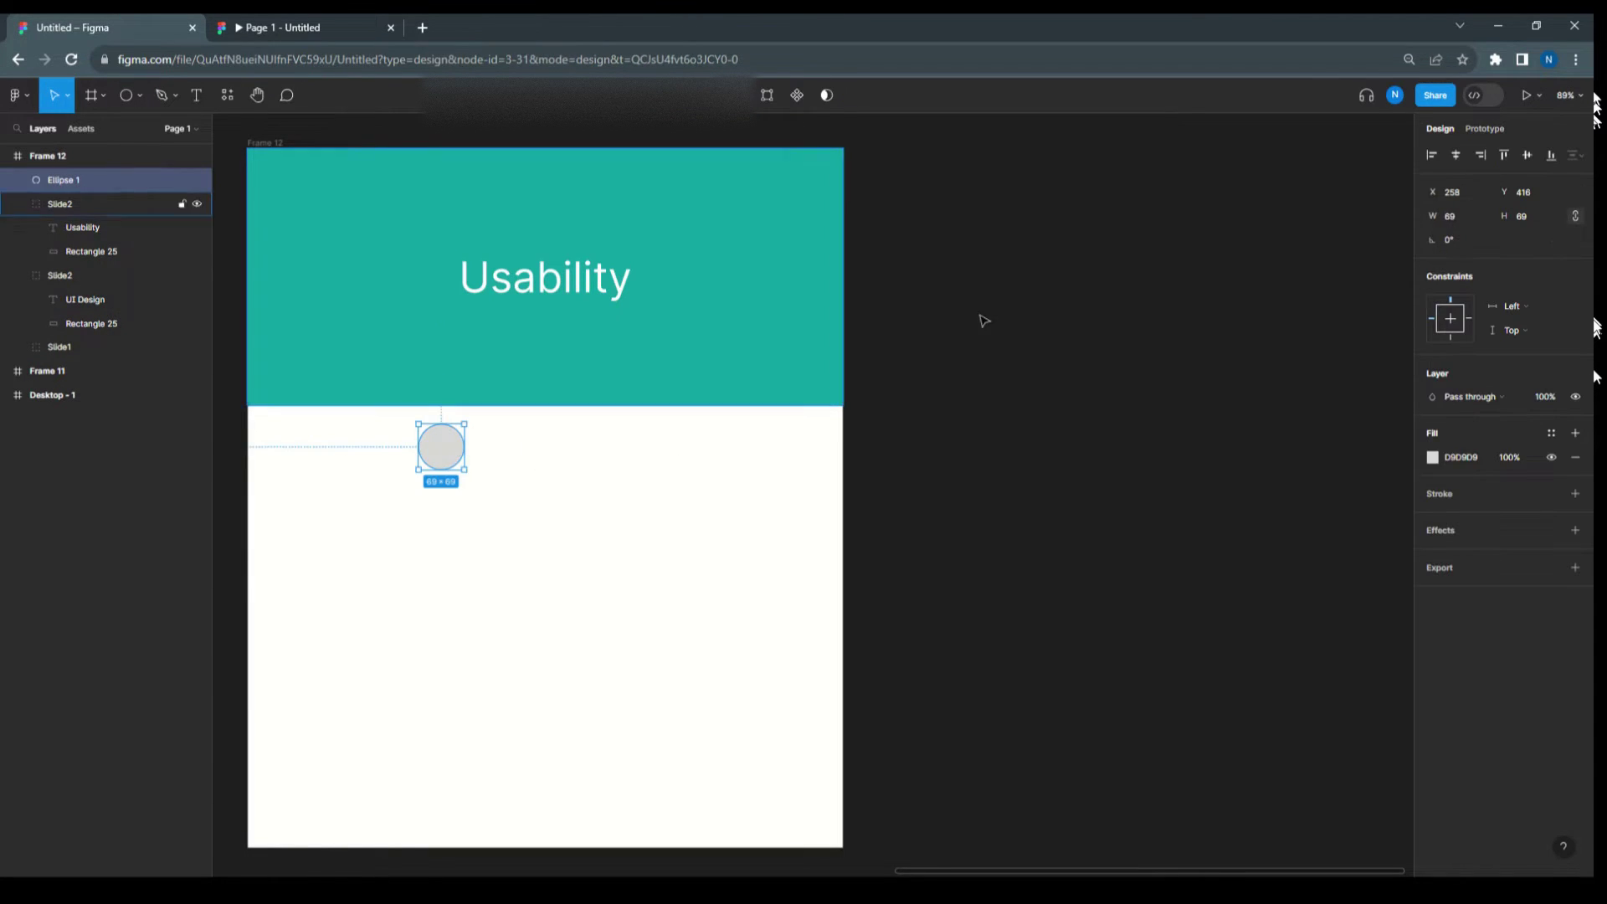
click(1550, 458)
click(1471, 497)
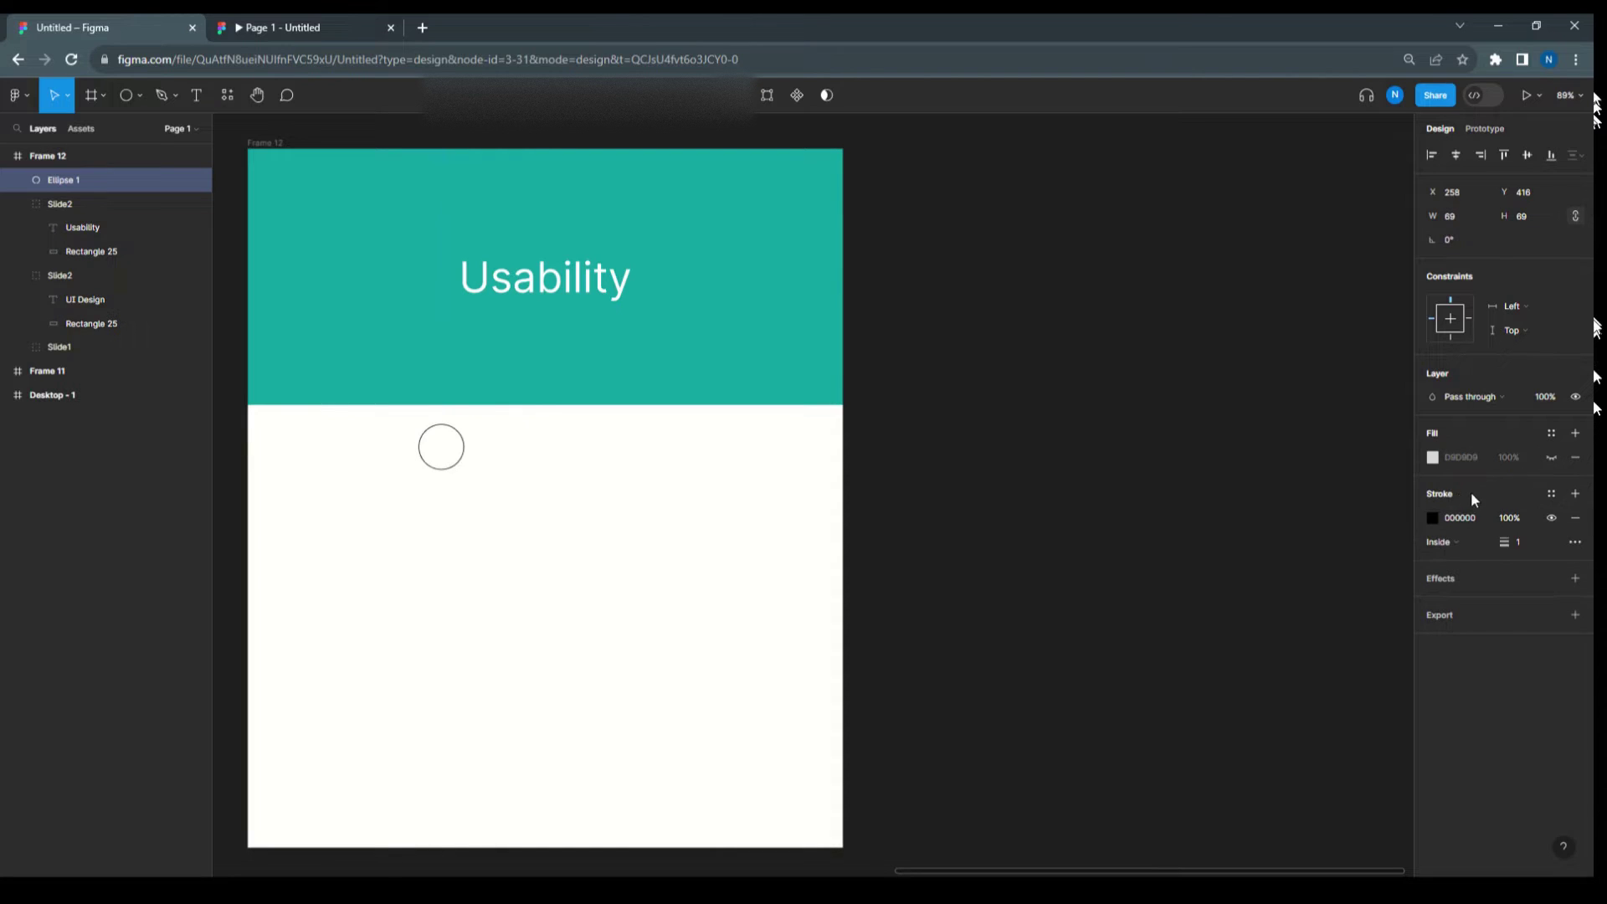
click(1432, 518)
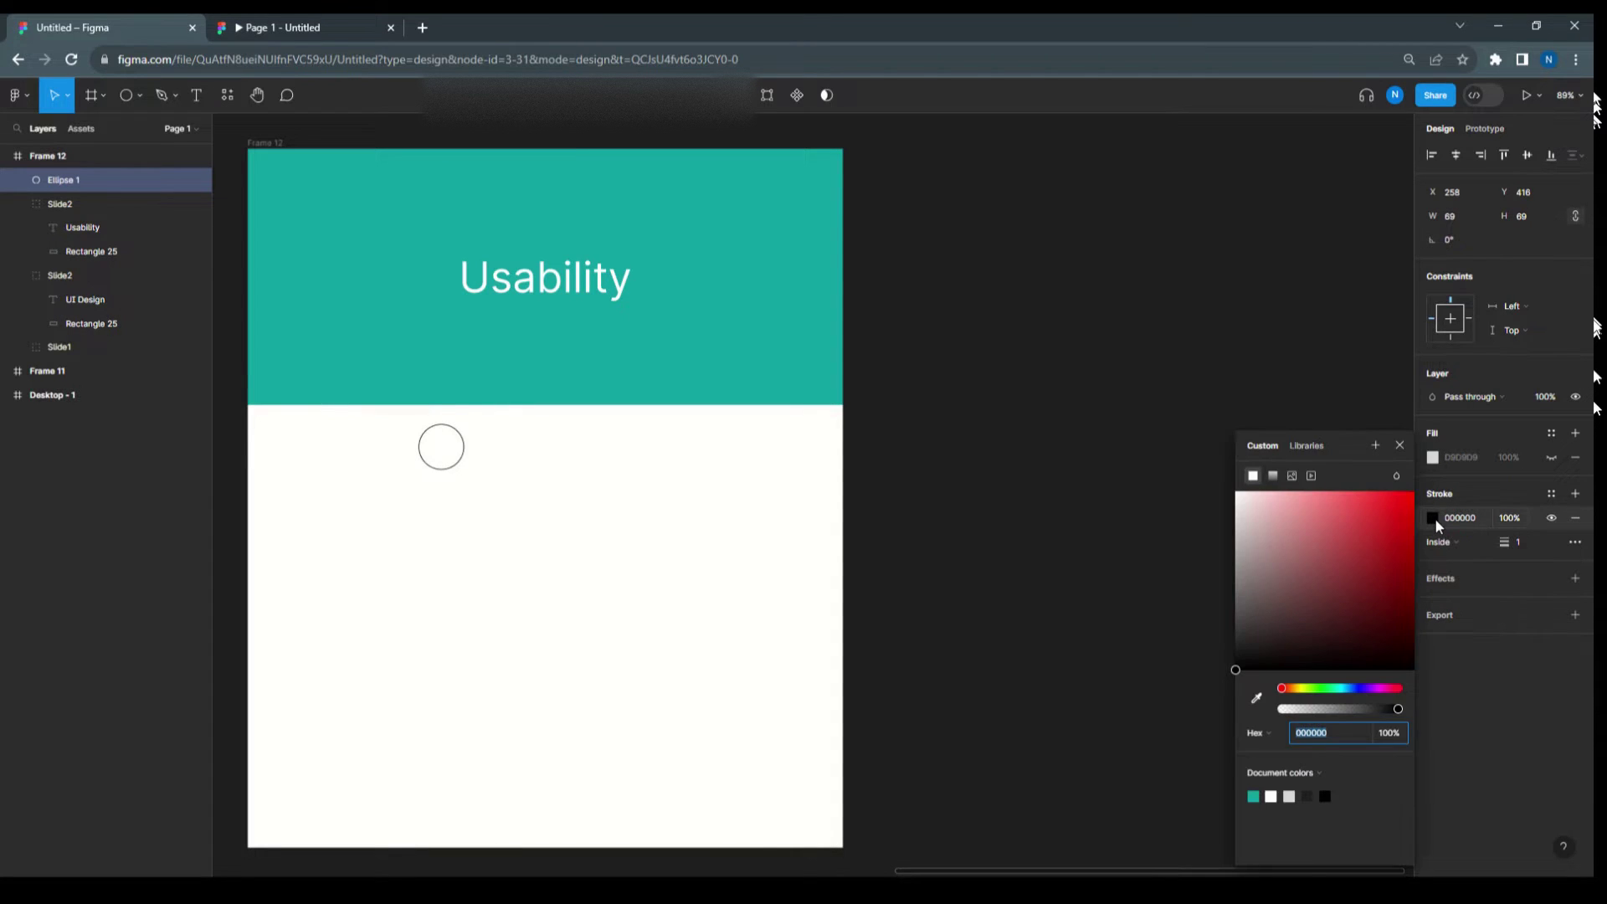
click(1253, 796)
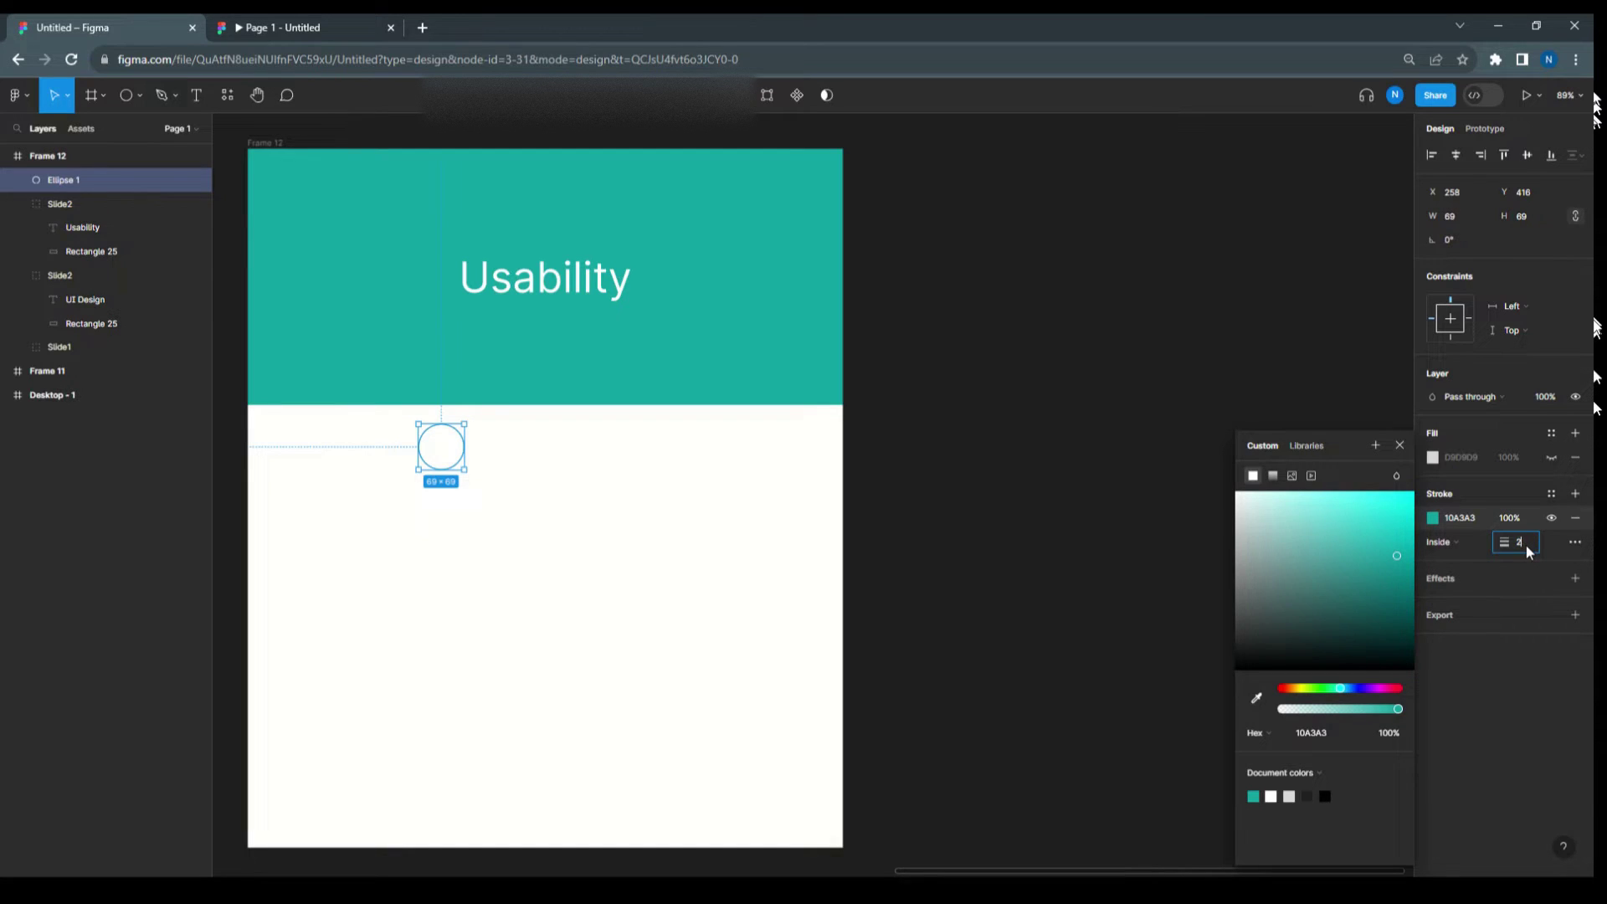
click(1039, 493)
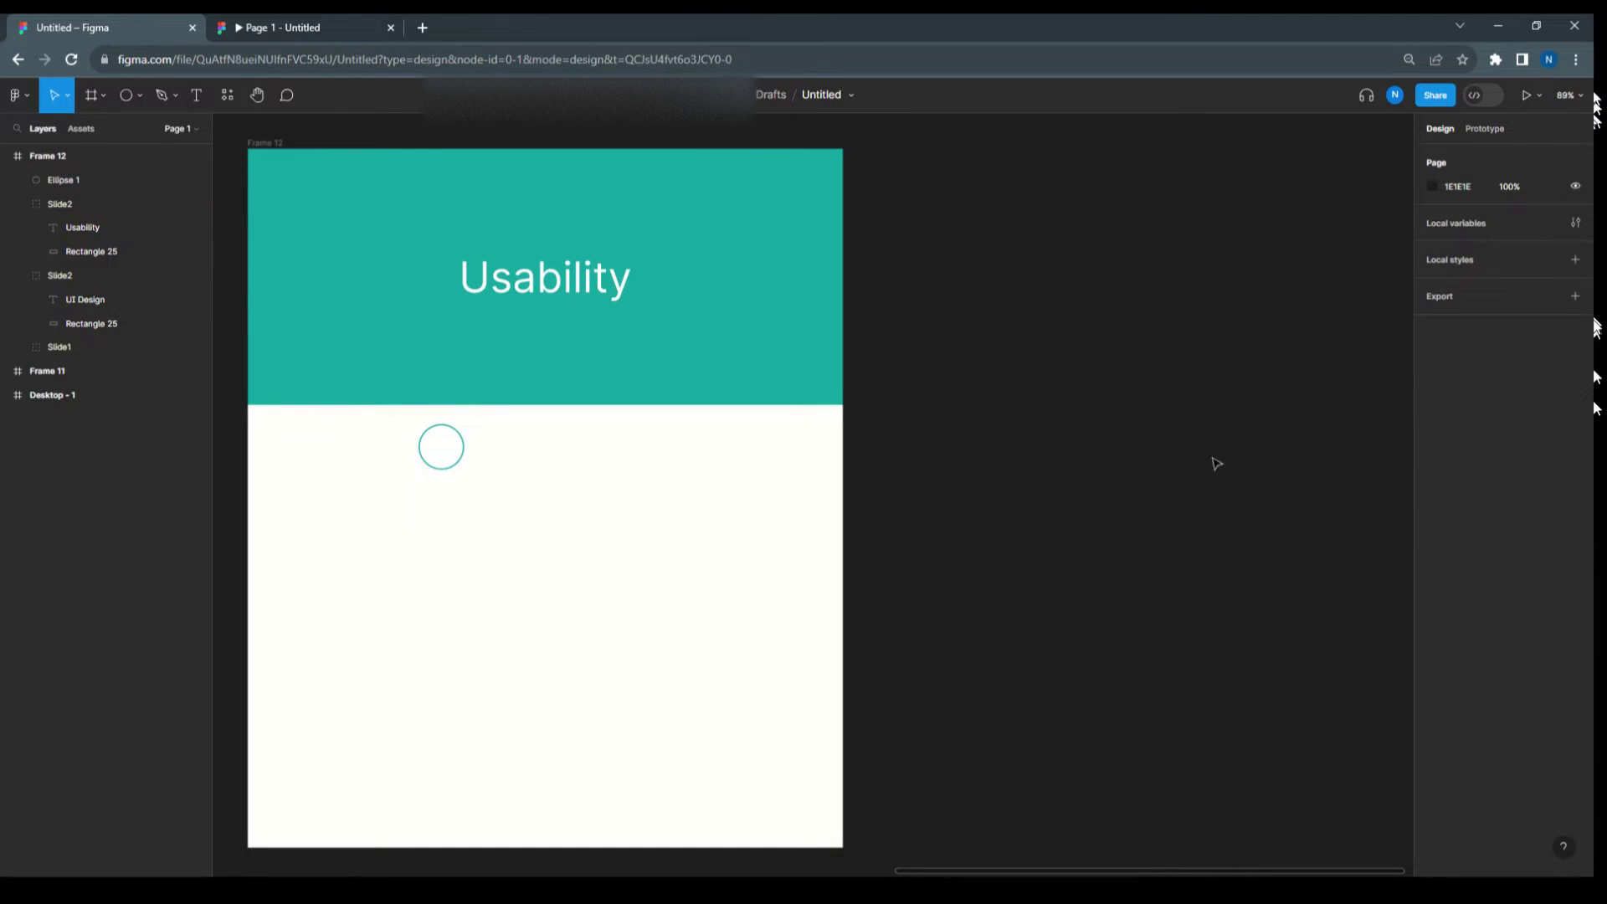
Step: Duplicate the circle twice to the right, spacing the three circles evenly
click(456, 435)
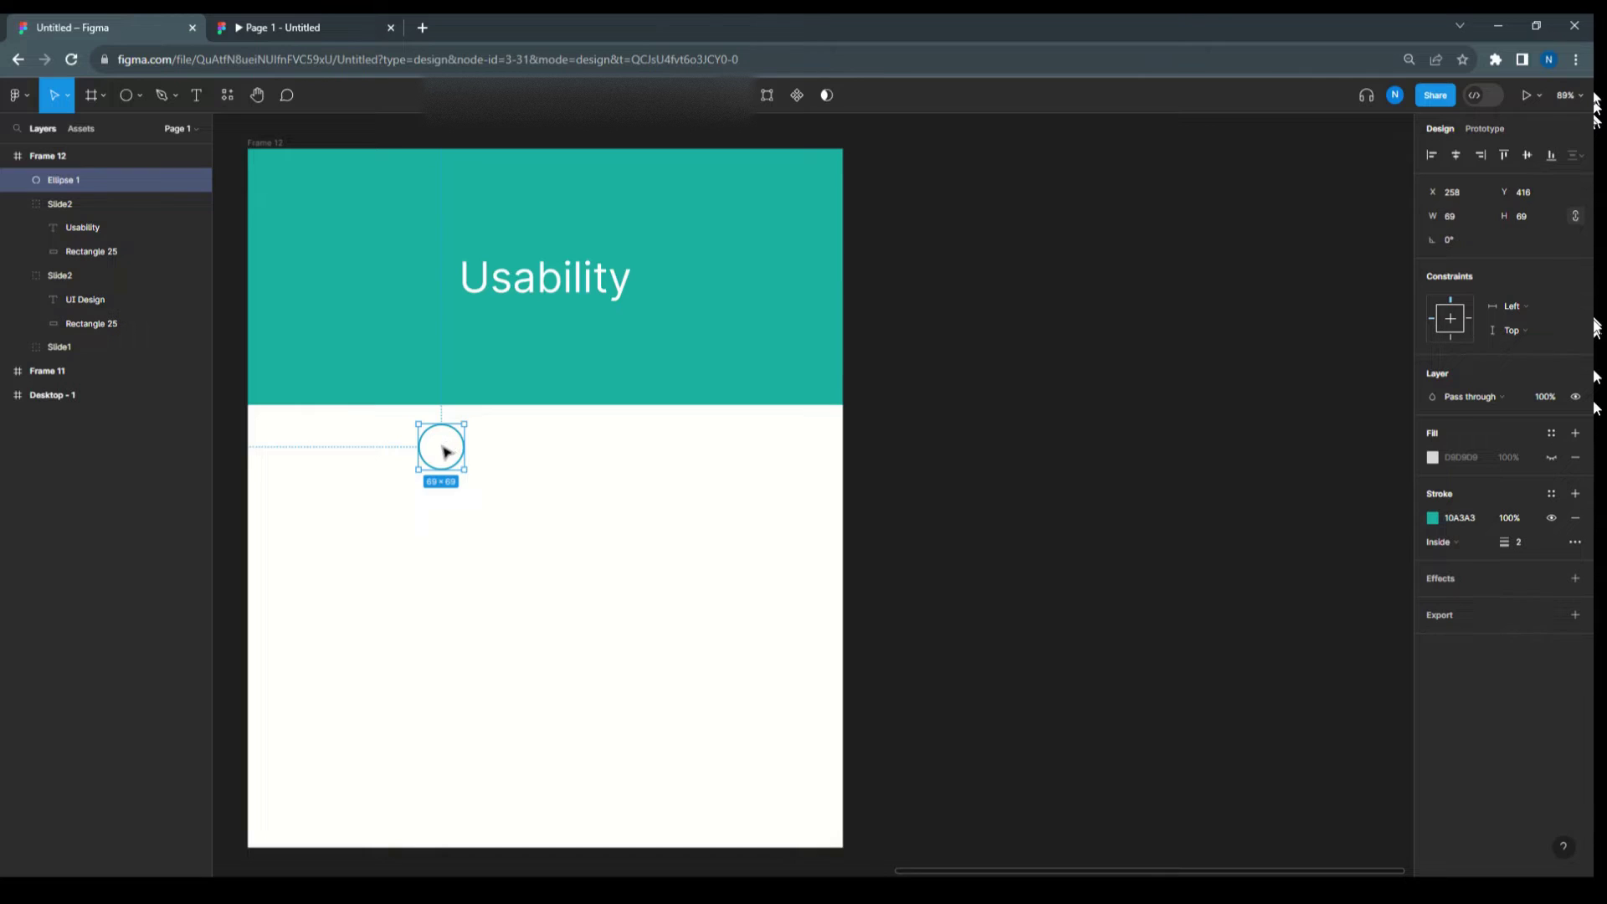
drag(452, 448, 494, 453)
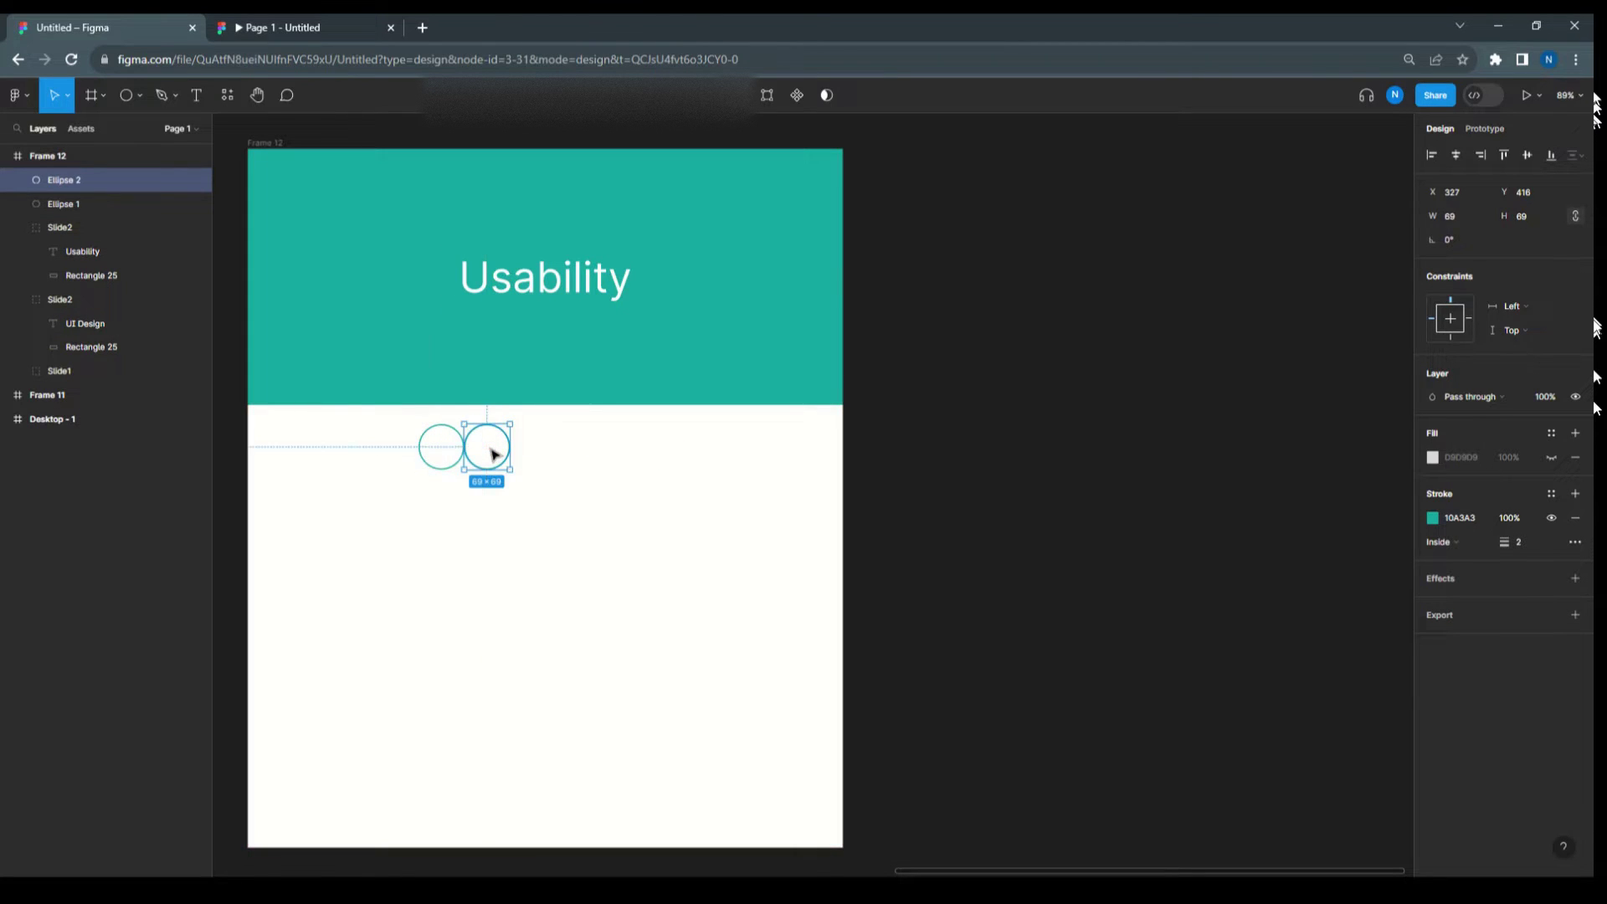
key(shift+Right)
key(shift+Right)
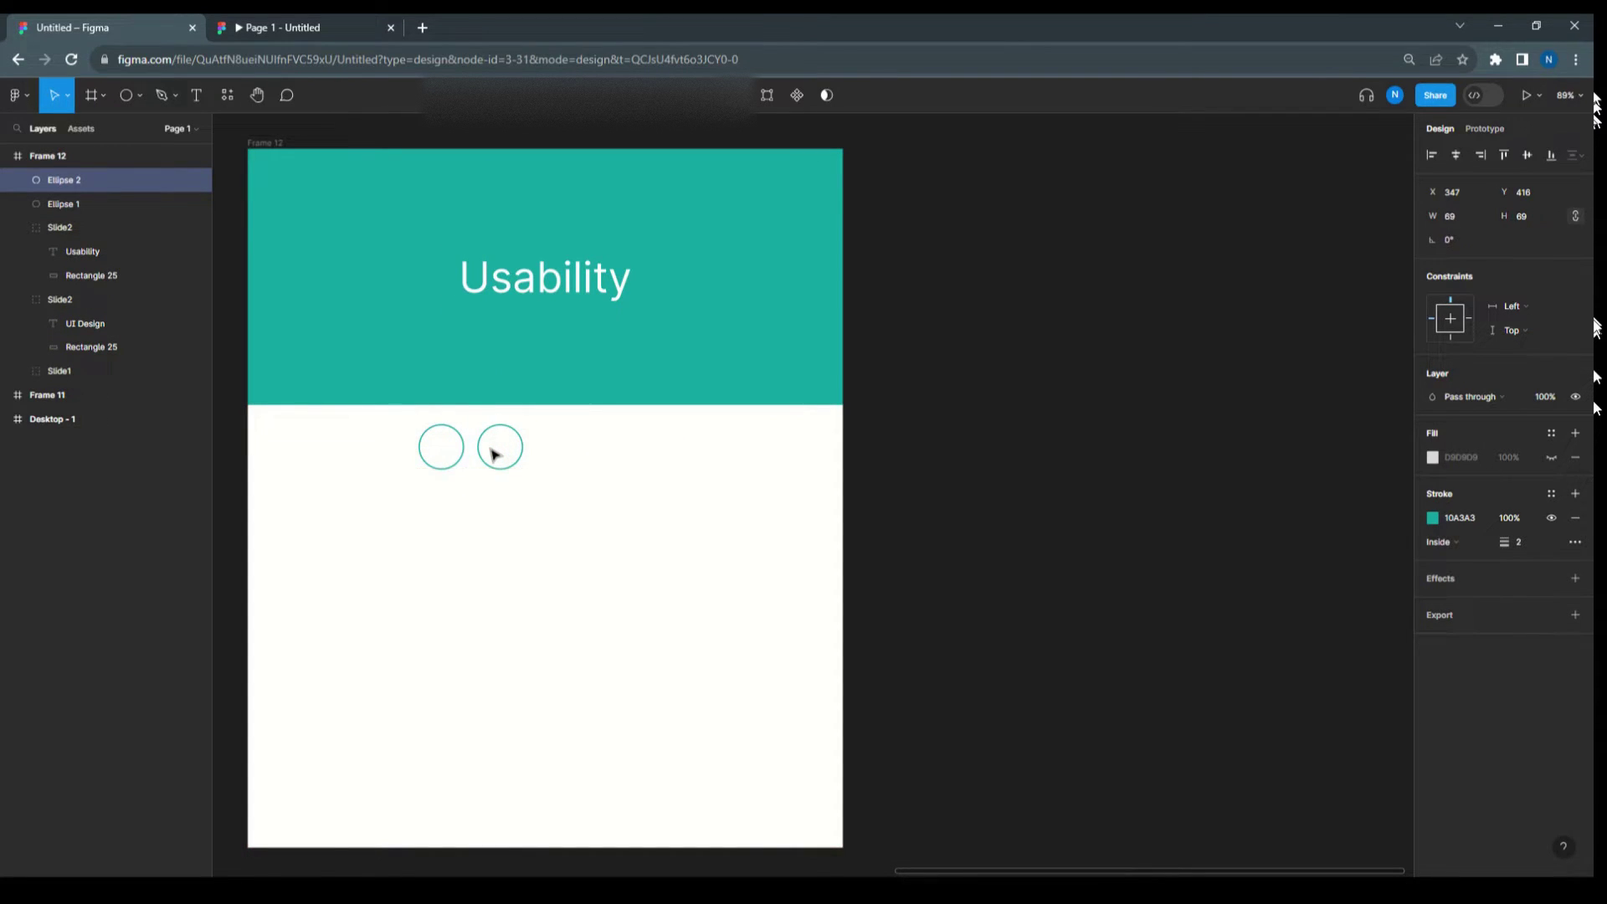
drag(494, 455, 544, 453)
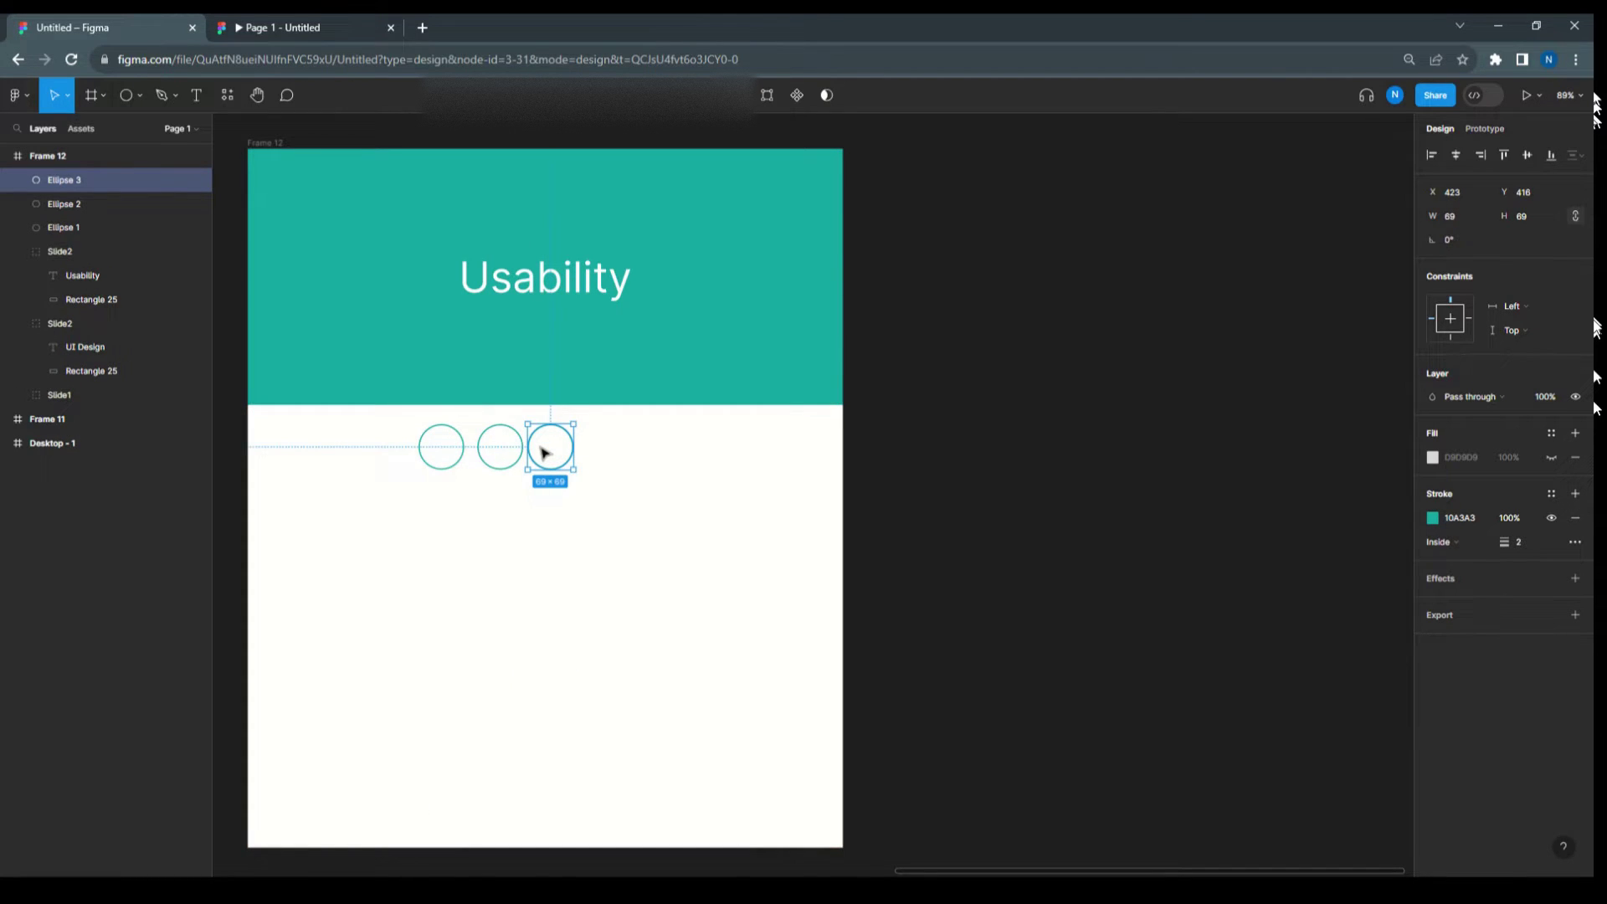
key(Left)
key(Left)
key(Left)
key(Left)
key(Left)
key(Left)
key(Left)
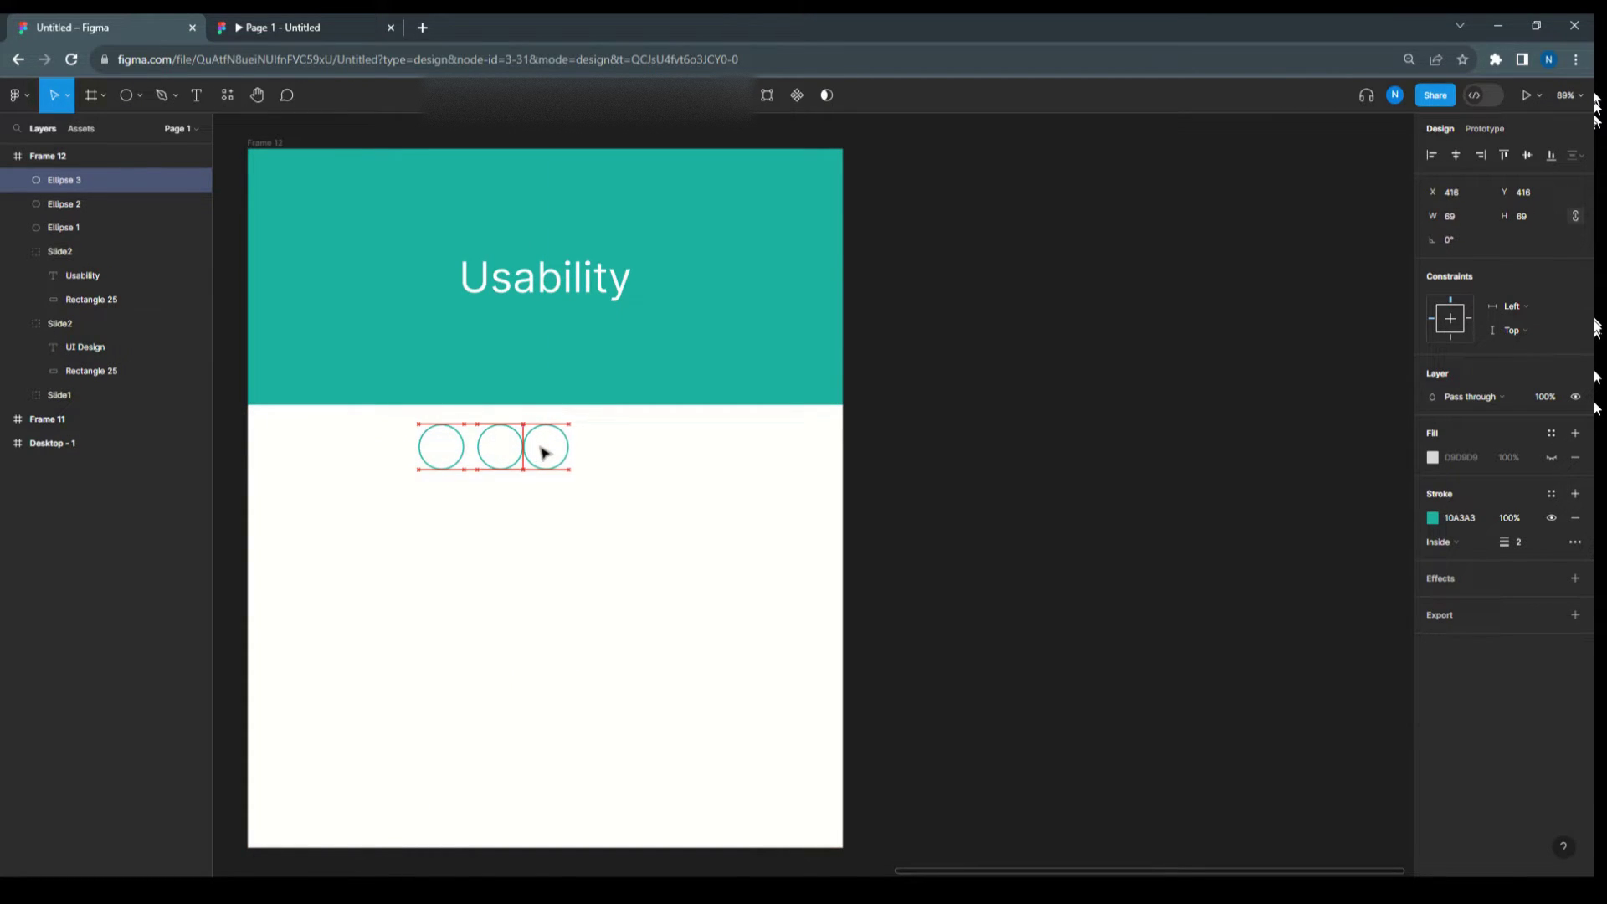
key(shift+Right)
key(shift+Right)
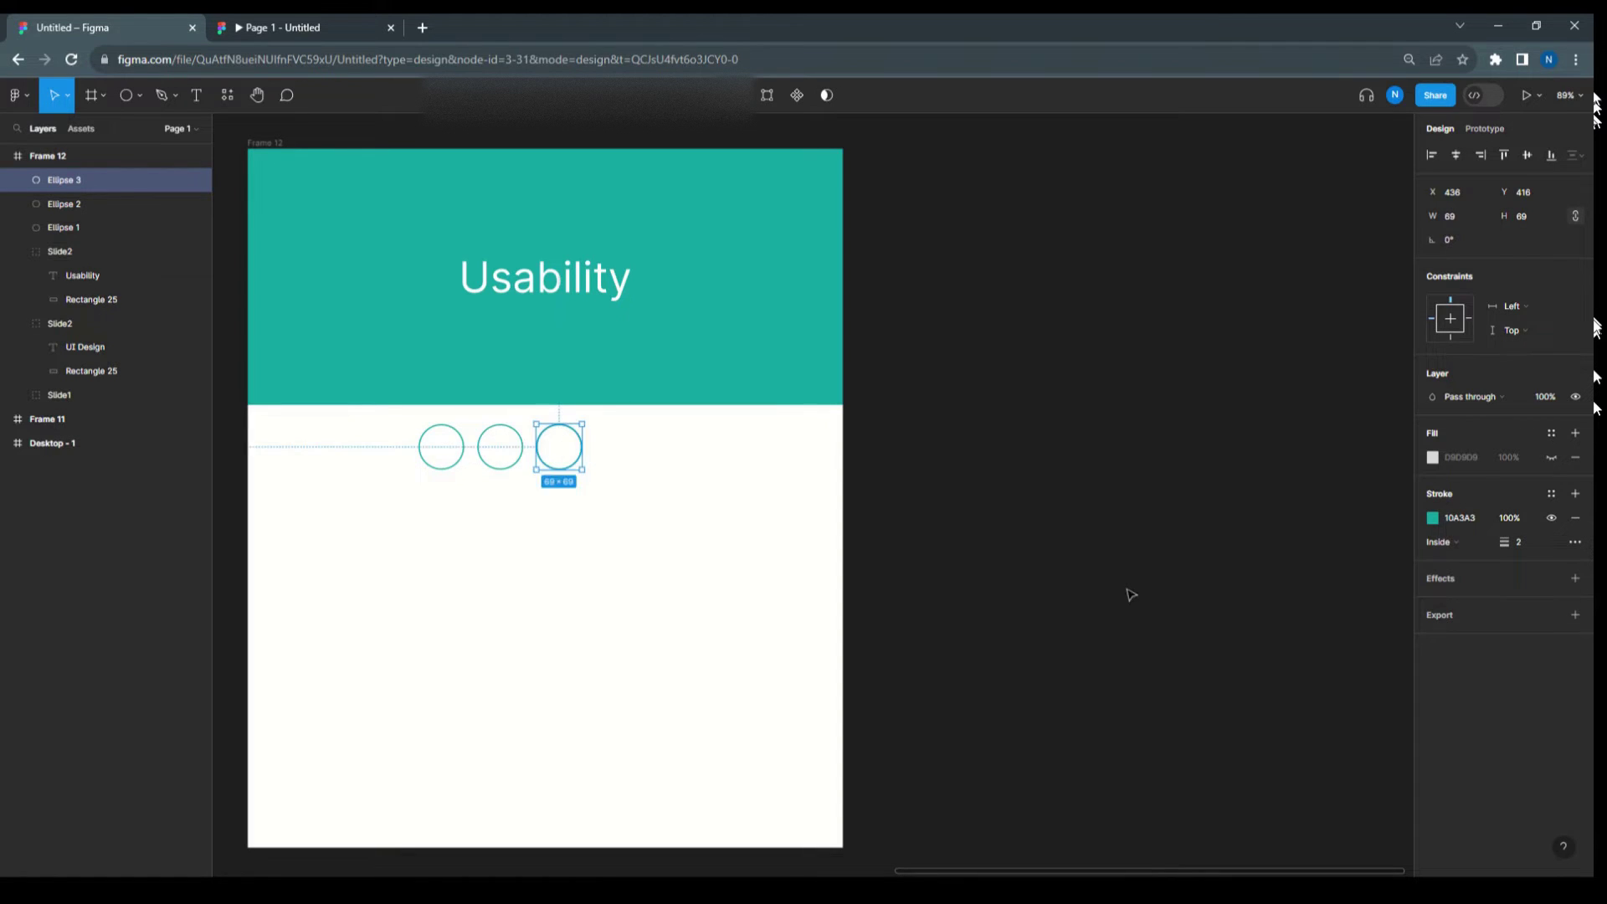
click(1158, 557)
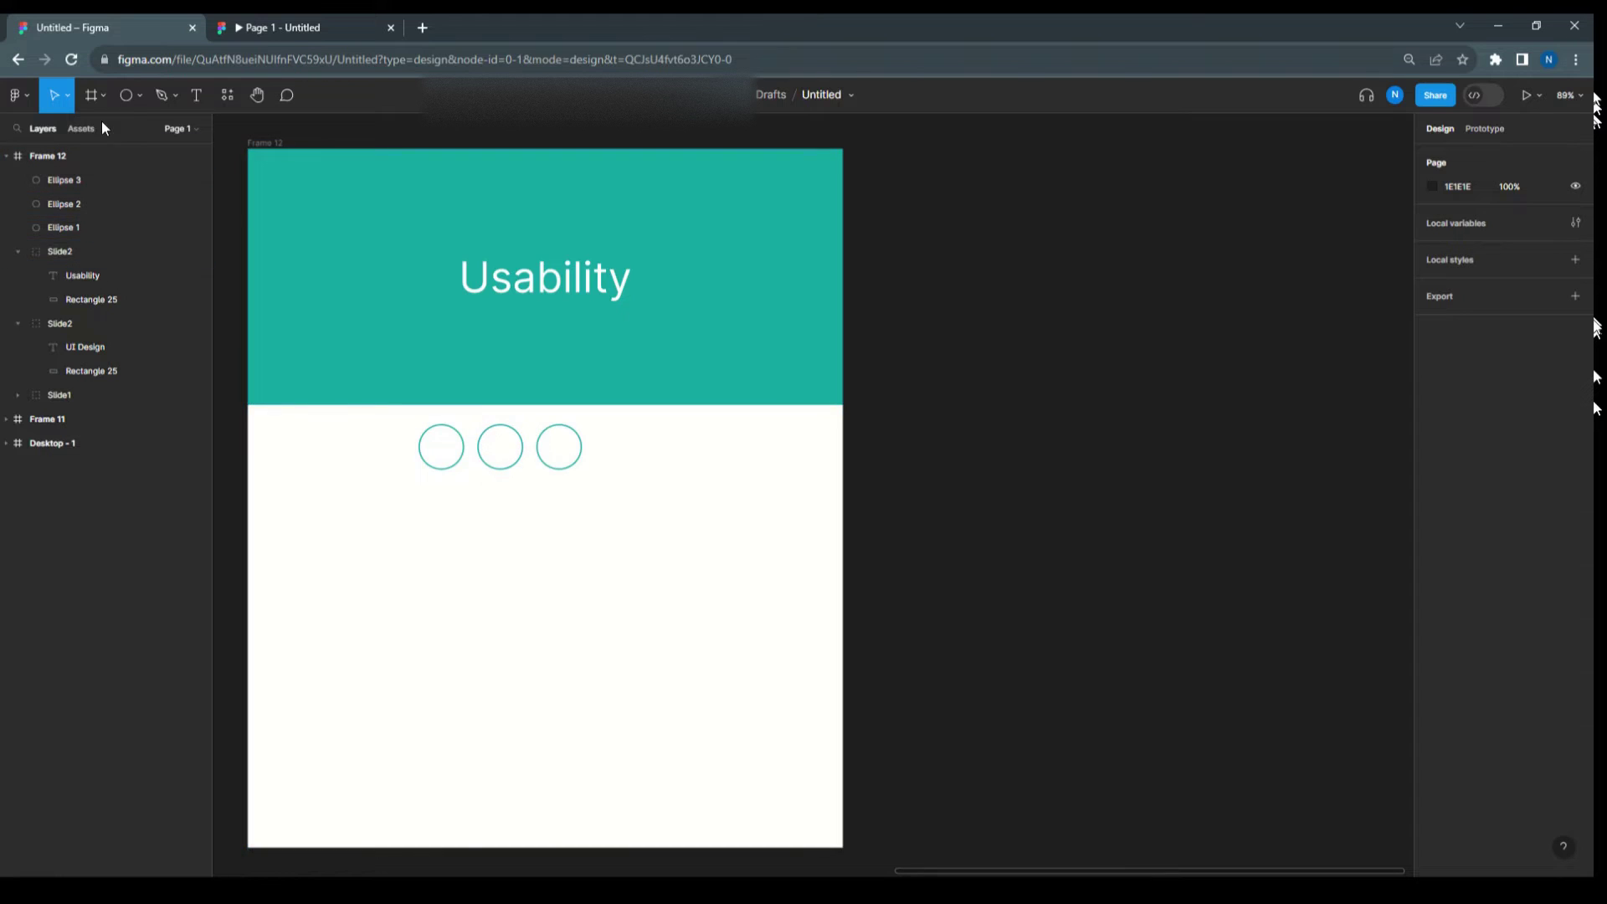
click(139, 95)
Step: Draw a 24 × 24 teal 10A3A3 dot inside the first circle and name it Nav1
click(100, 186)
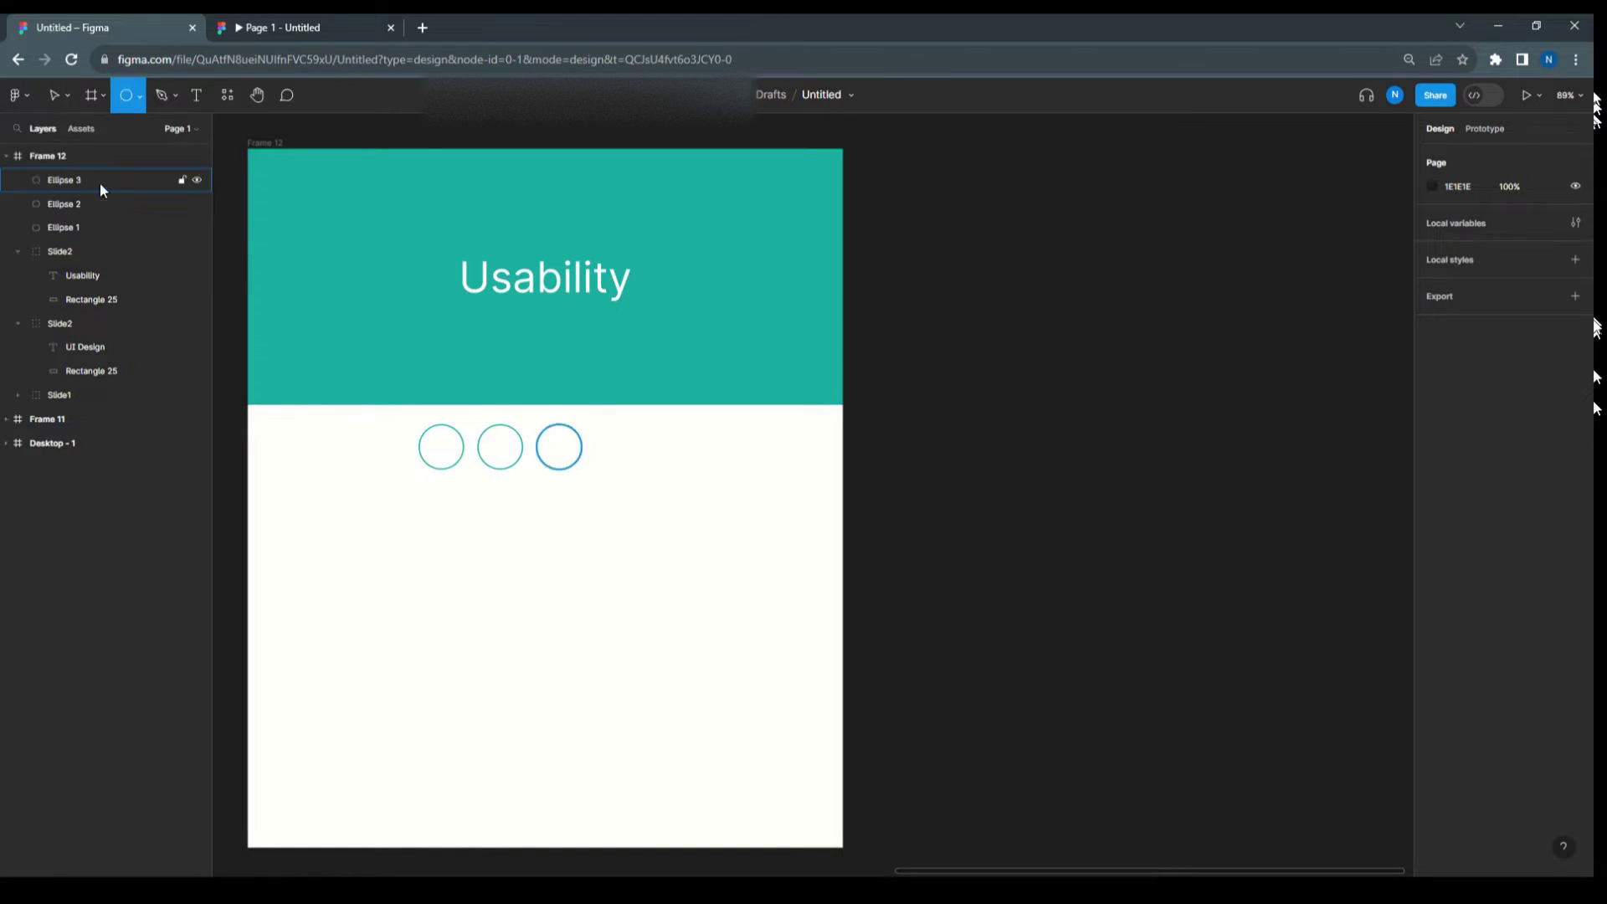
mouse_move(461, 507)
mouse_down()
mouse_move(479, 524)
mouse_move(445, 449)
mouse_up()
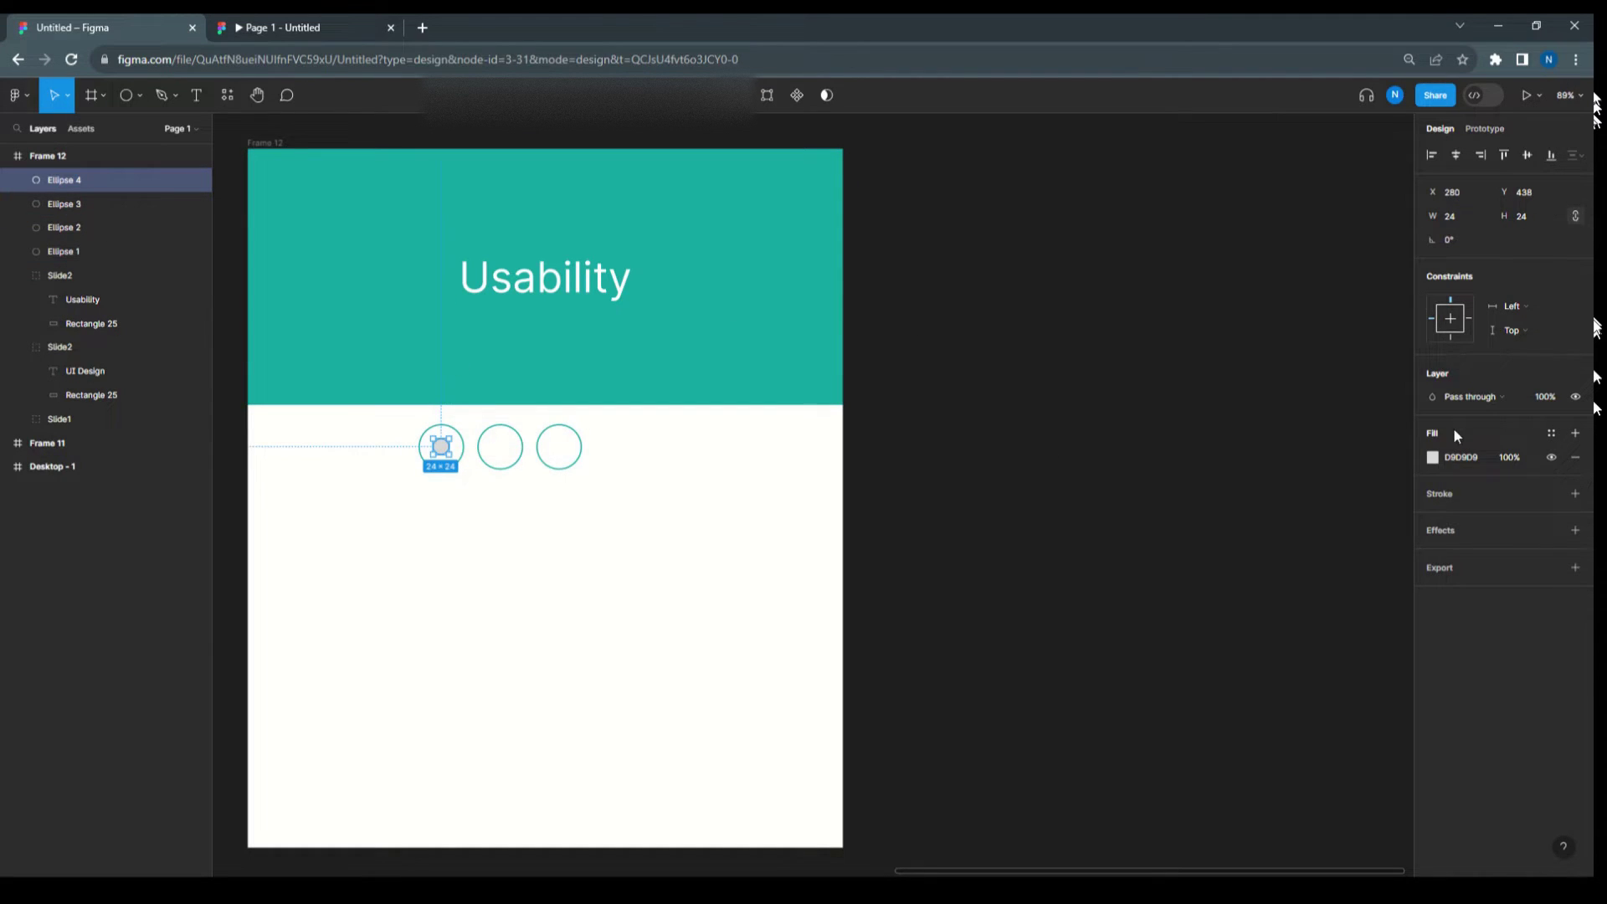
click(1438, 459)
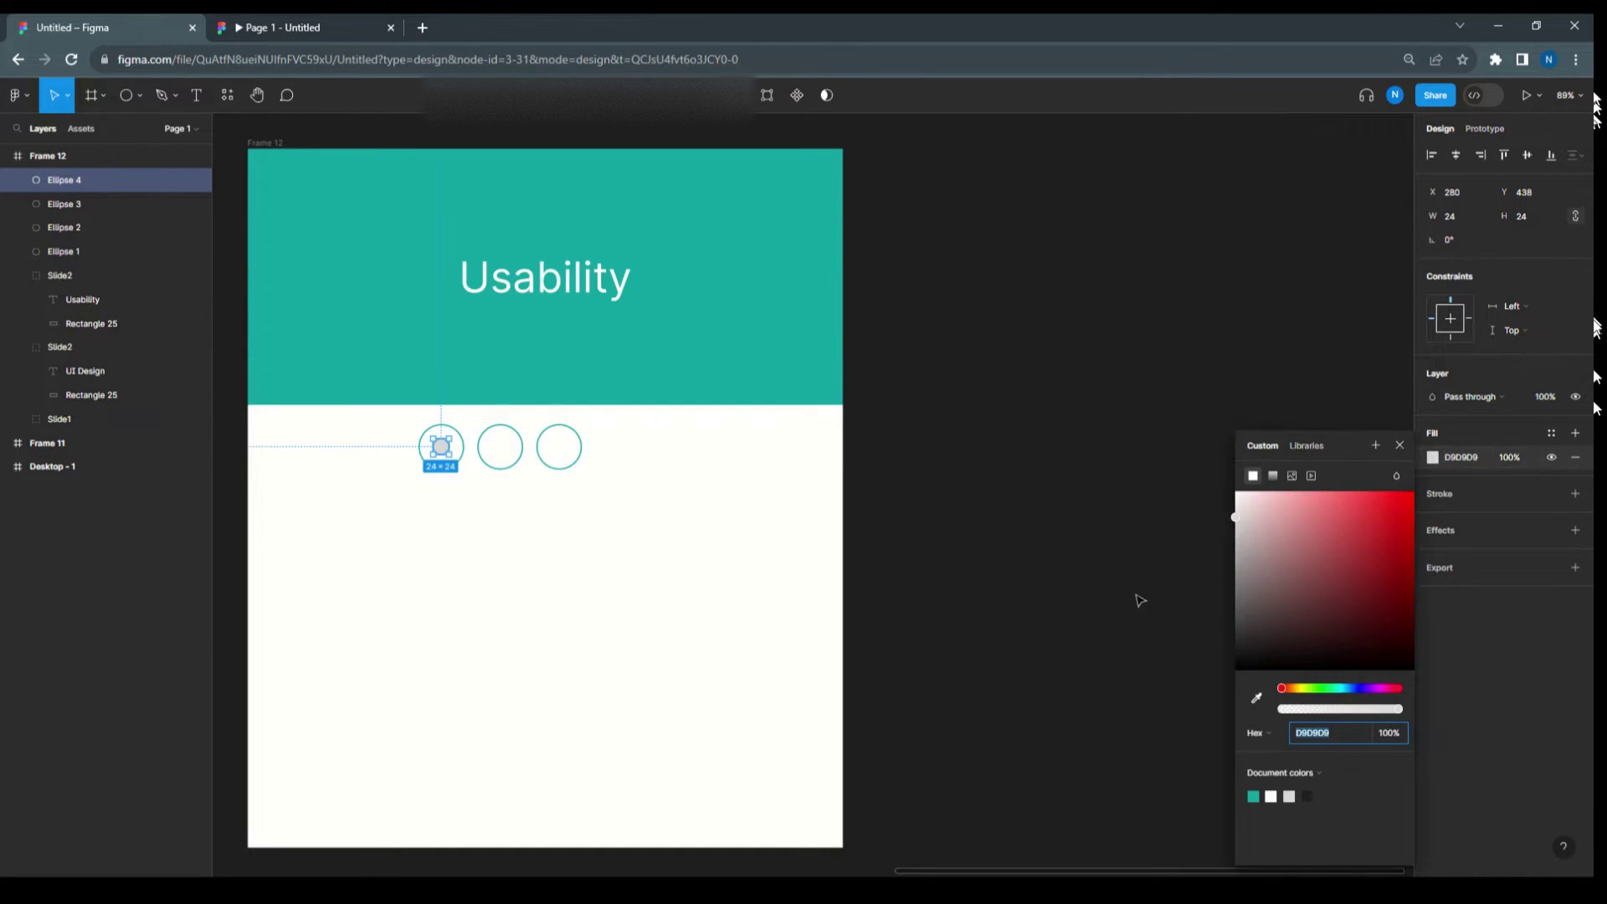
click(1253, 796)
click(941, 515)
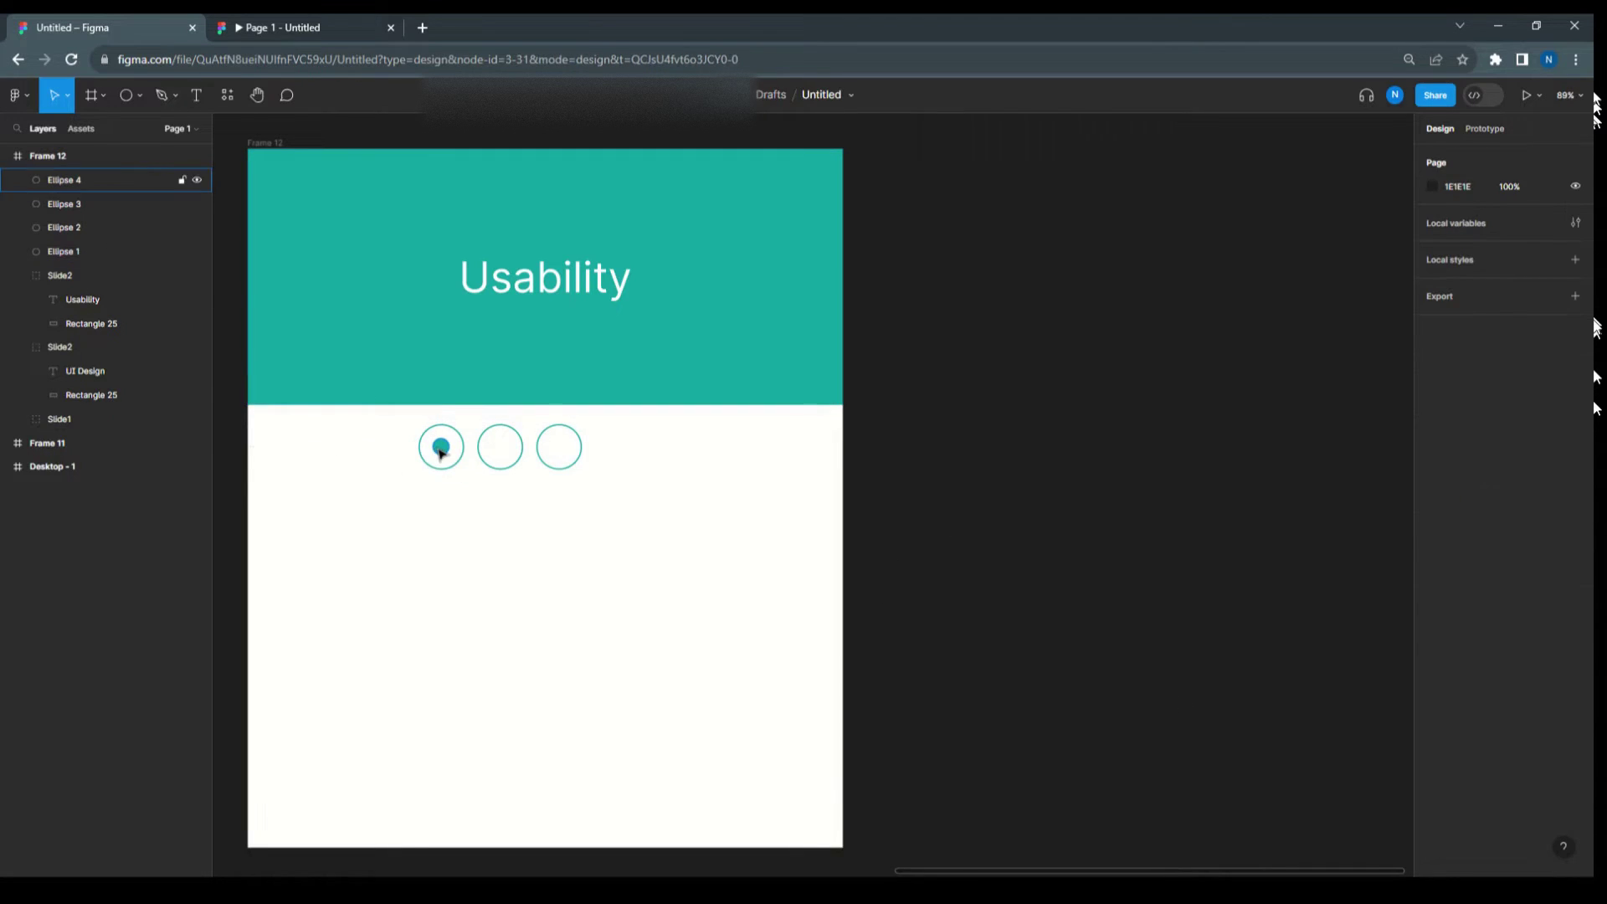
click(445, 451)
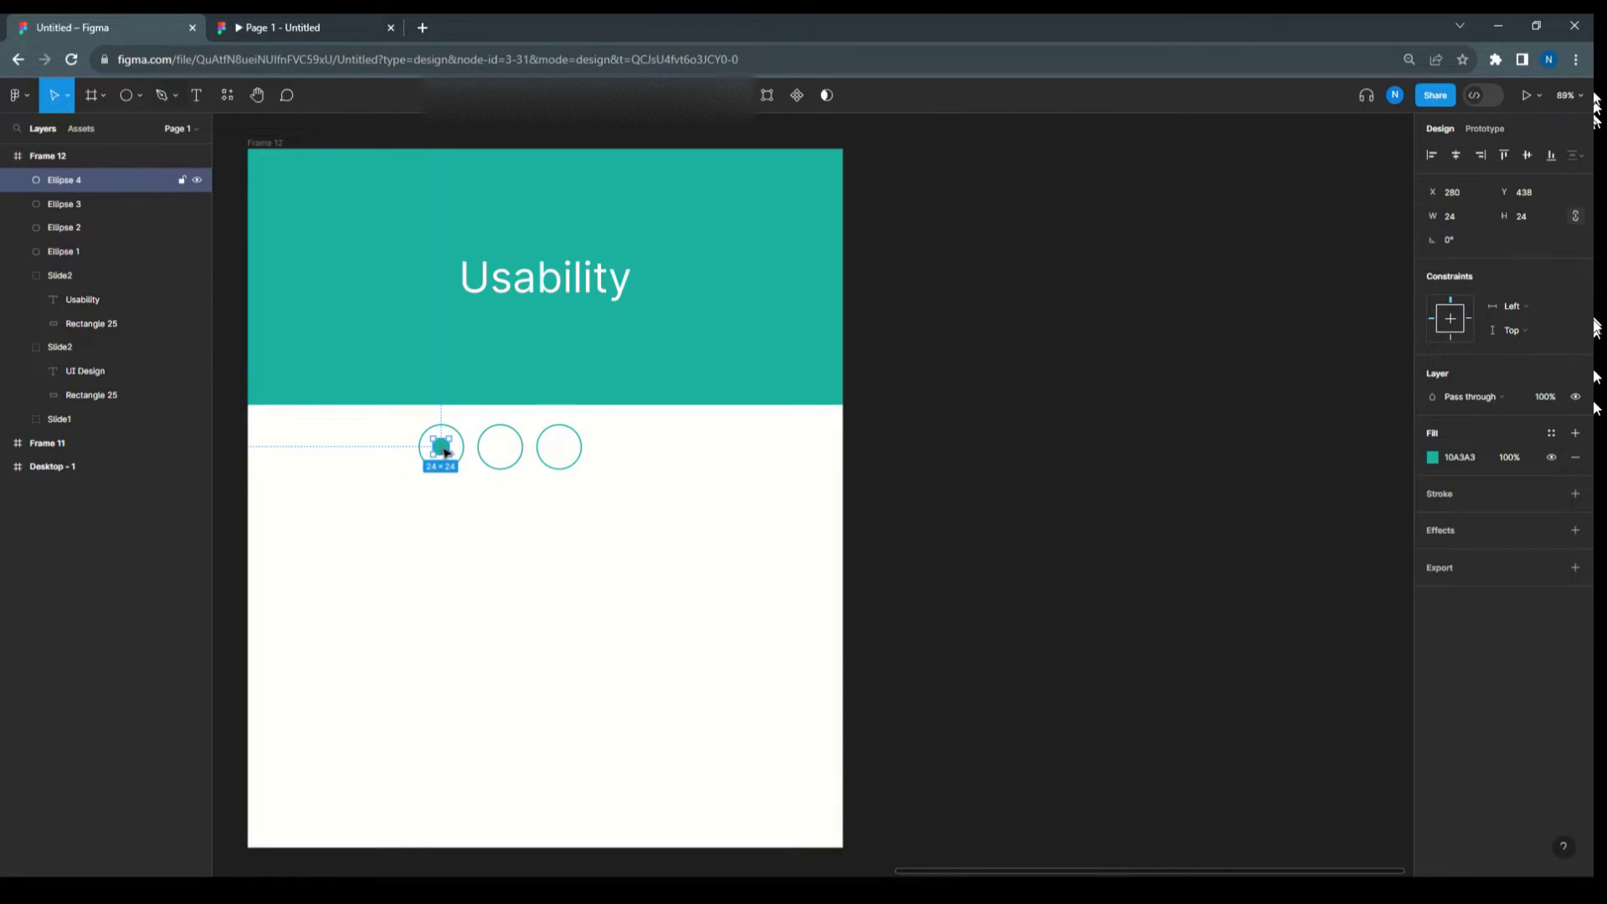
double_click(85, 181)
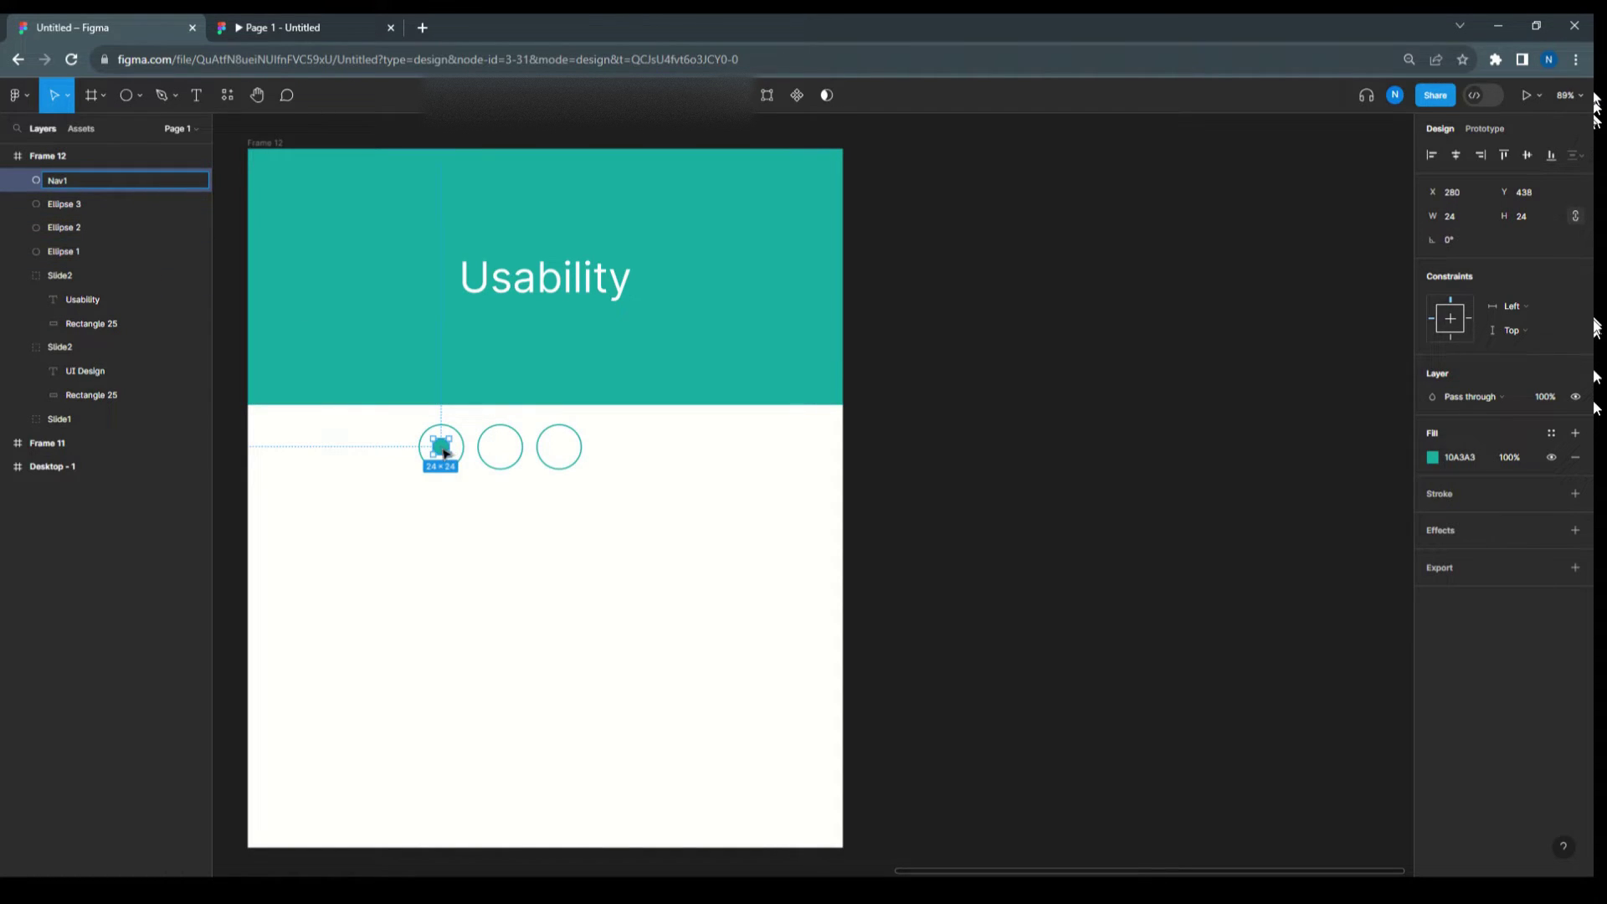
Step: Copy the dot into the second and third circles, naming them Nav2 and Nav3
drag(445, 452, 509, 453)
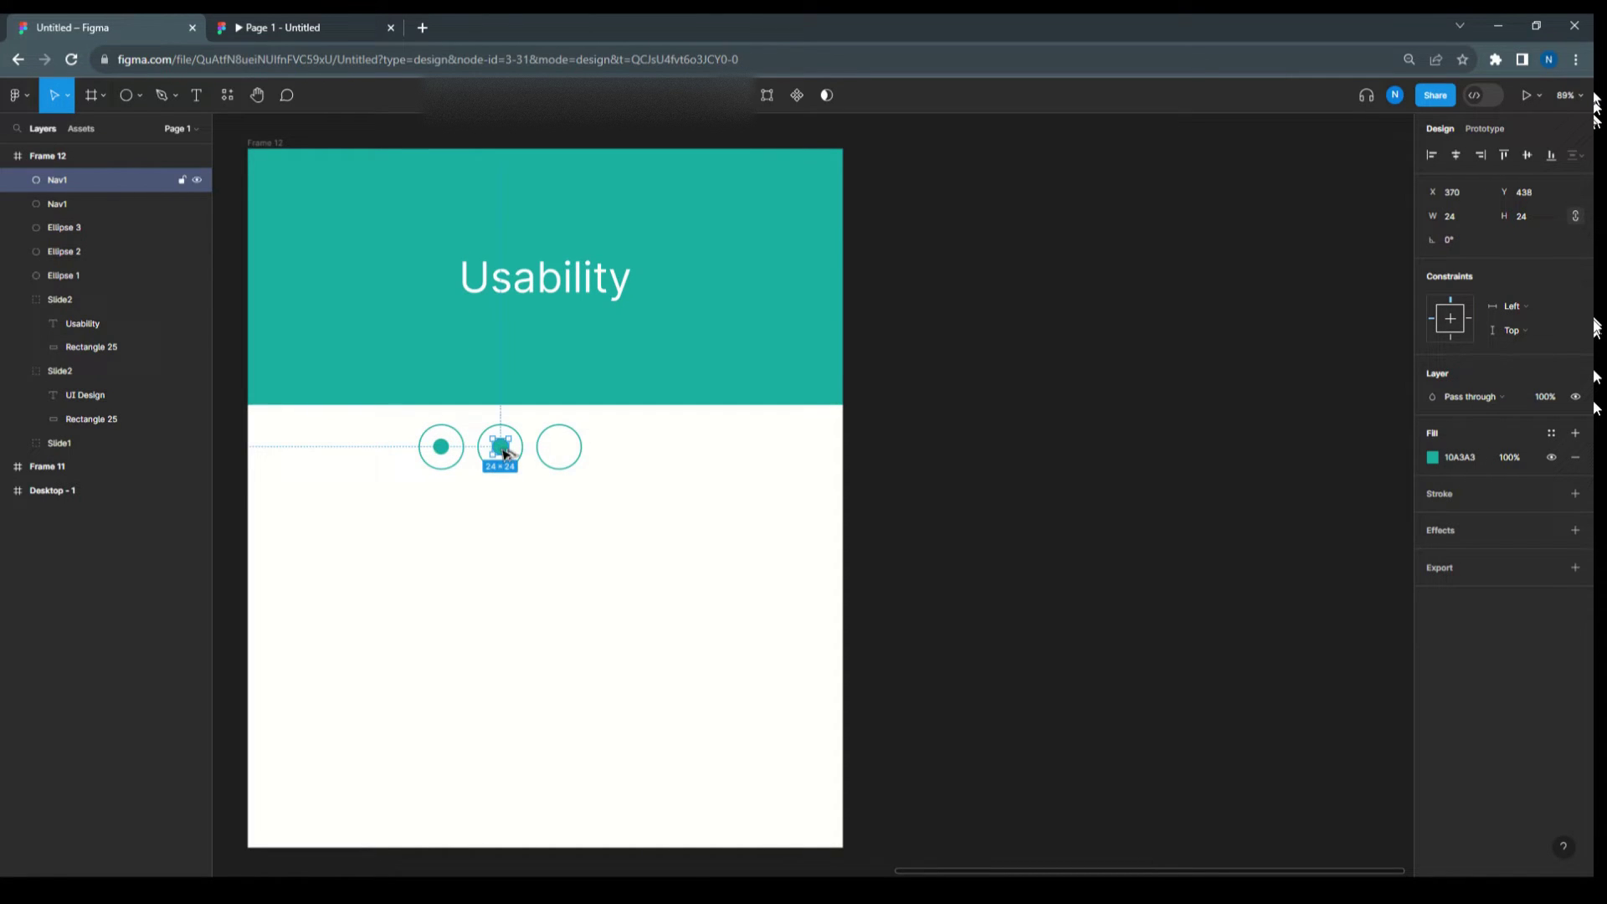
double_click(53, 183)
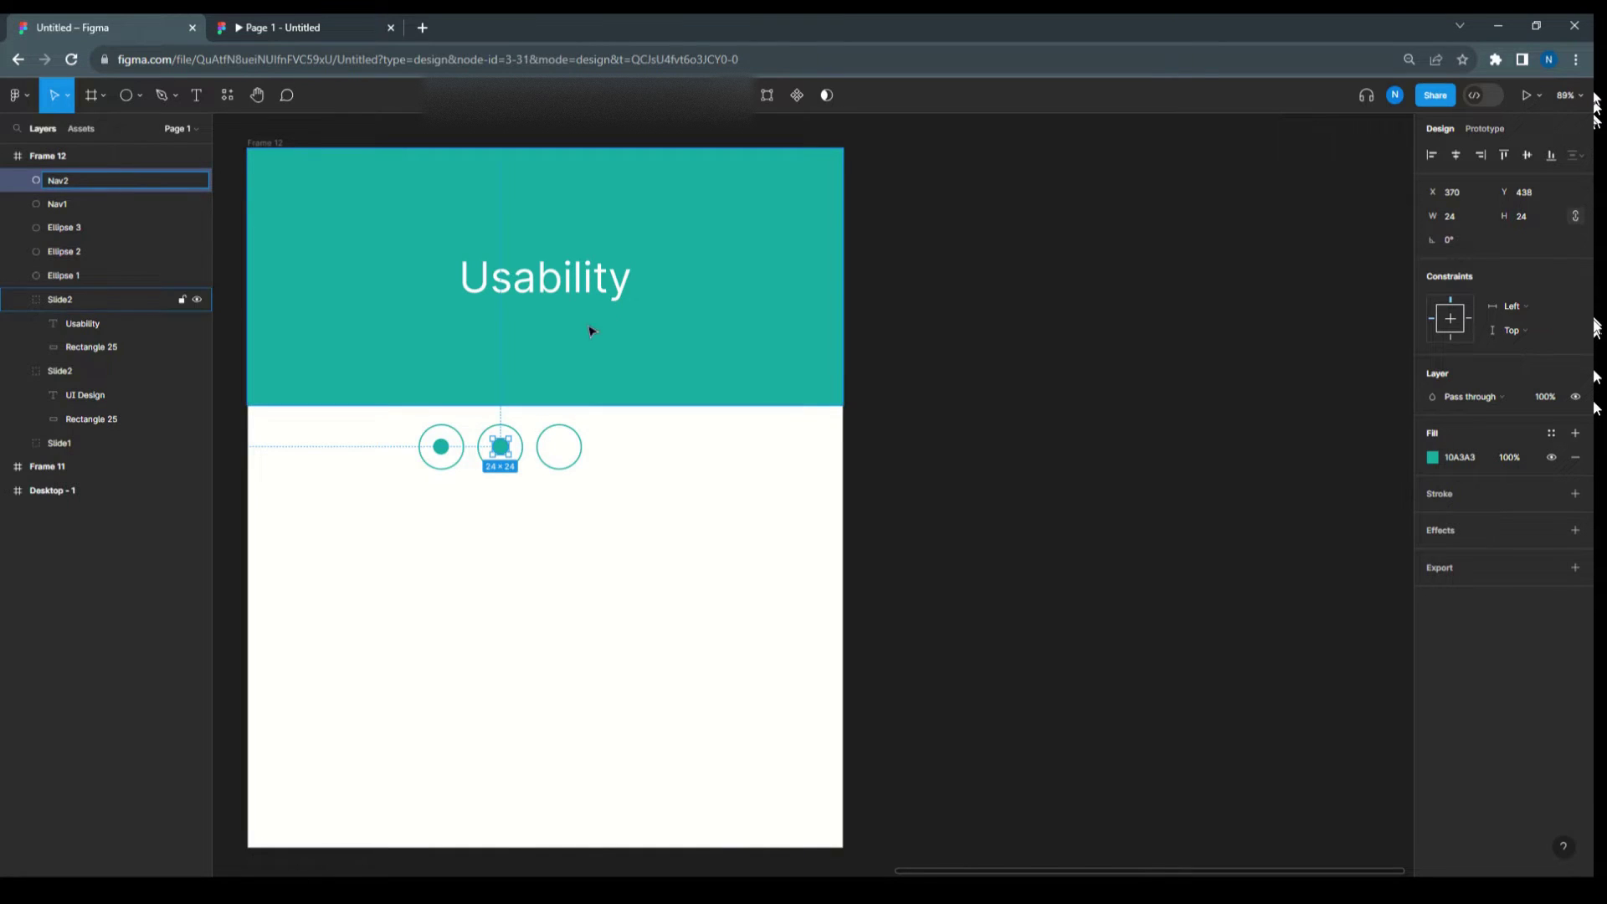
drag(504, 451, 563, 451)
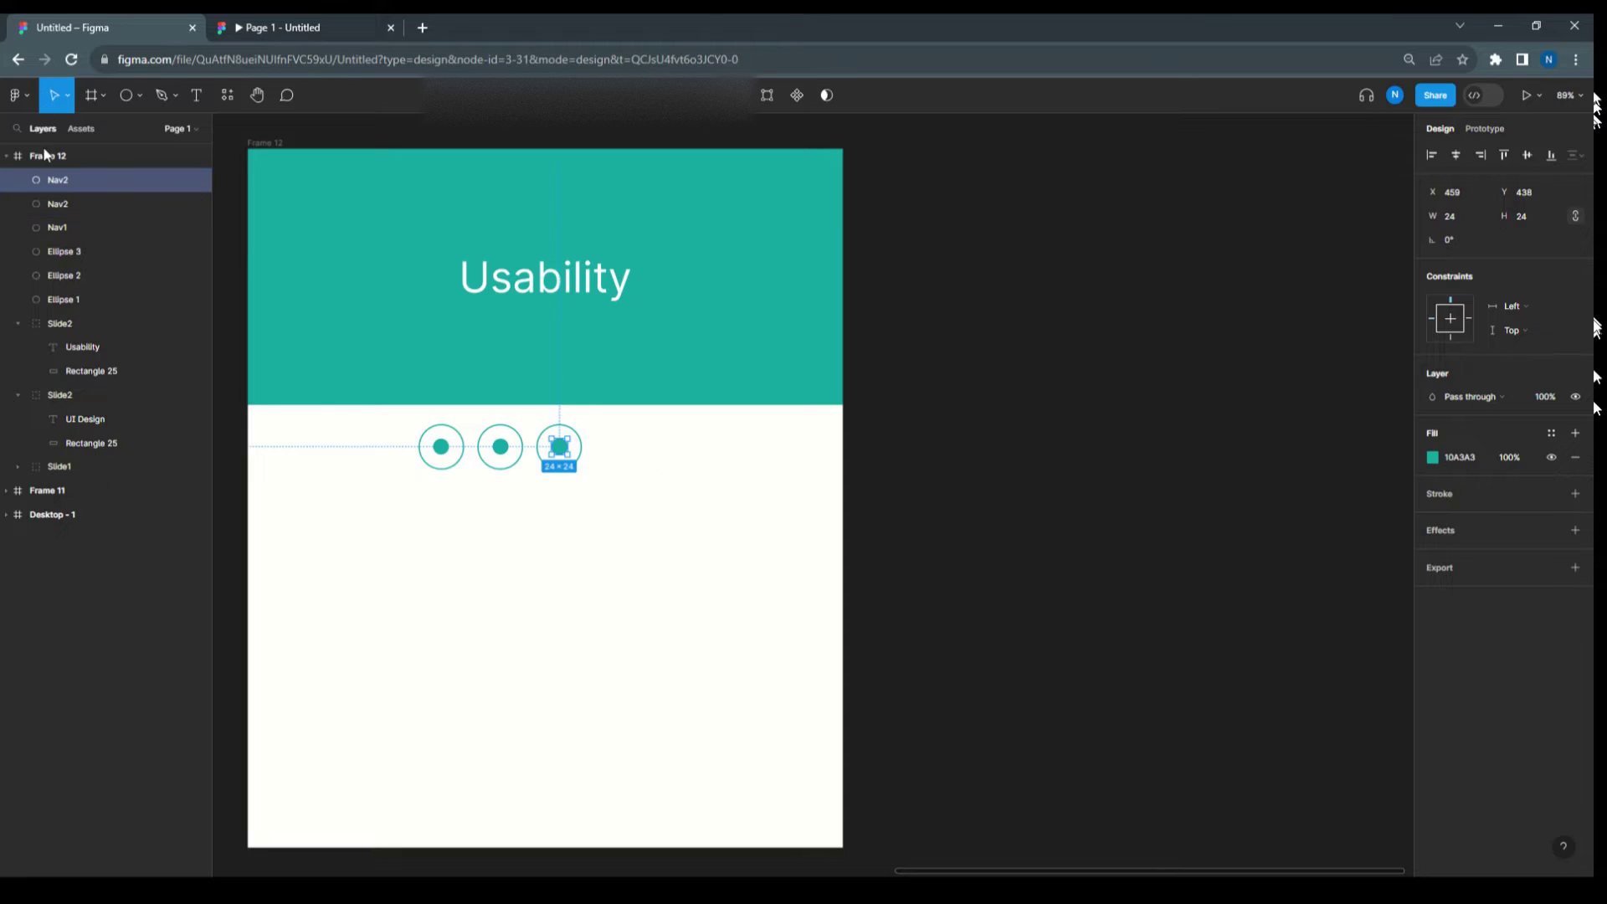
double_click(74, 179)
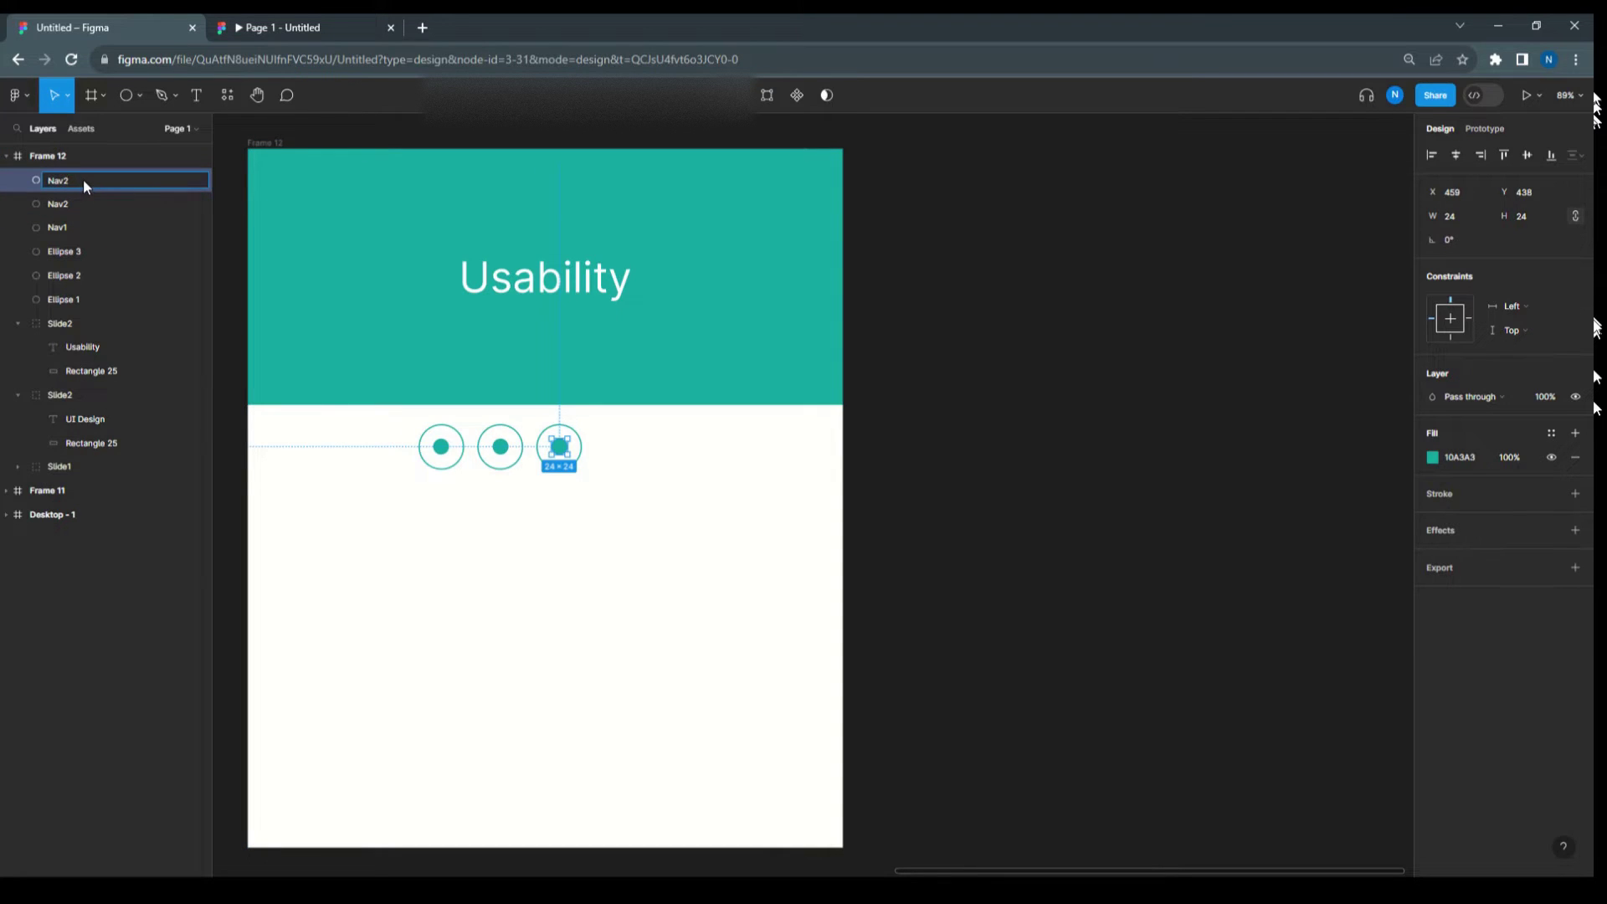
text(Nav3)
Step: Rename the layers Ellipse 1, 2 and 3 to Bullet1, Bullet2 and Bullet3
click(69, 305)
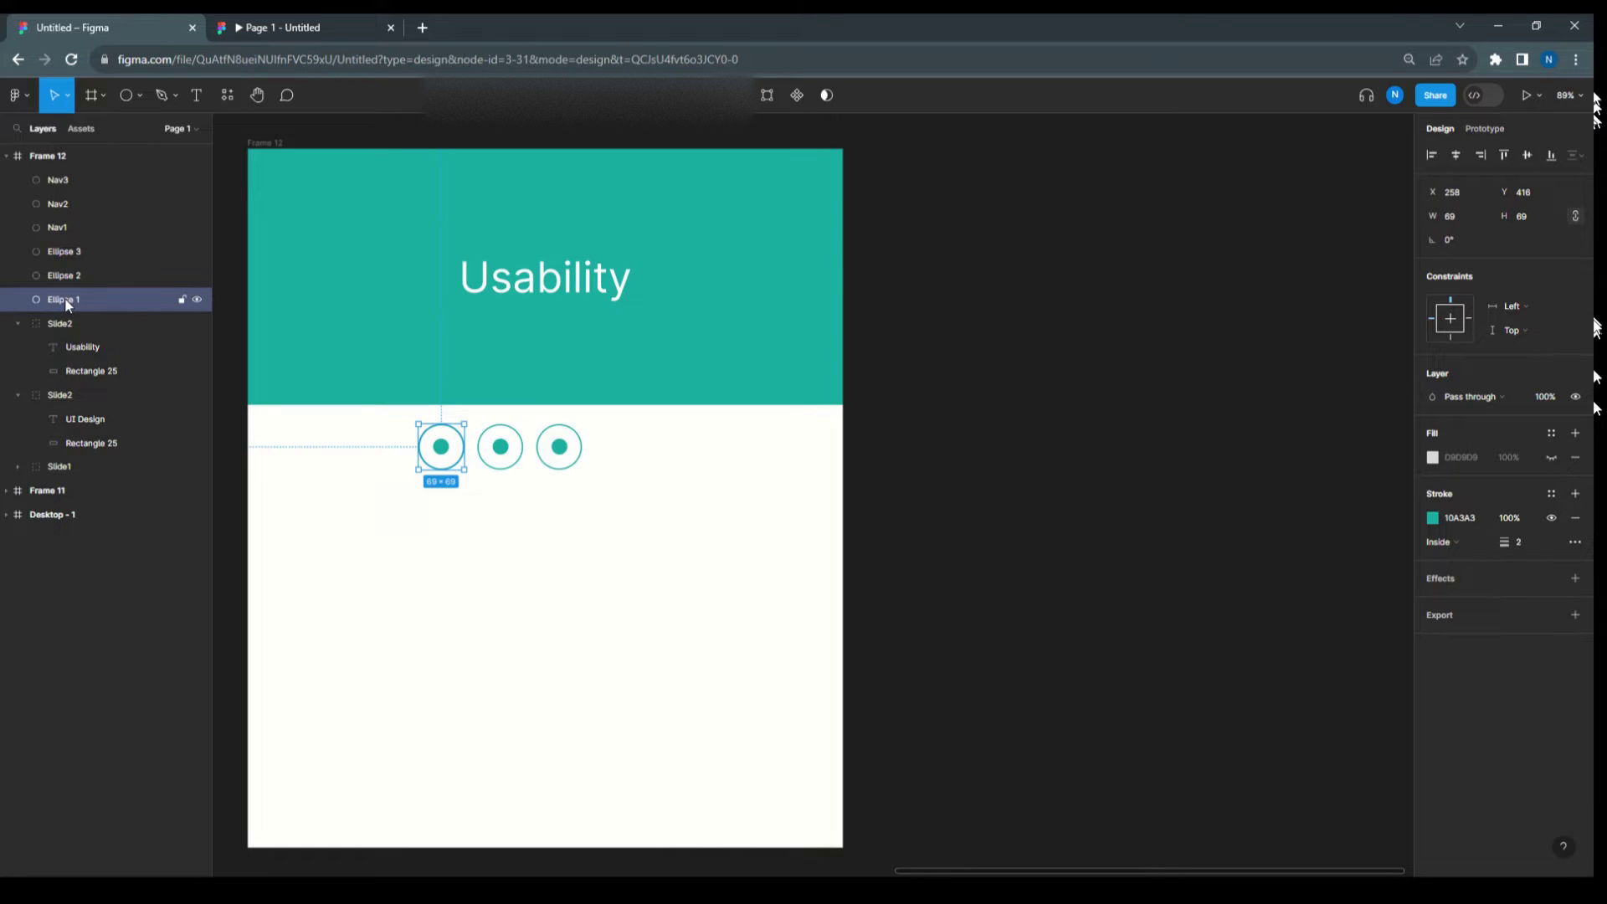
double_click(68, 301)
text(Bullet1)
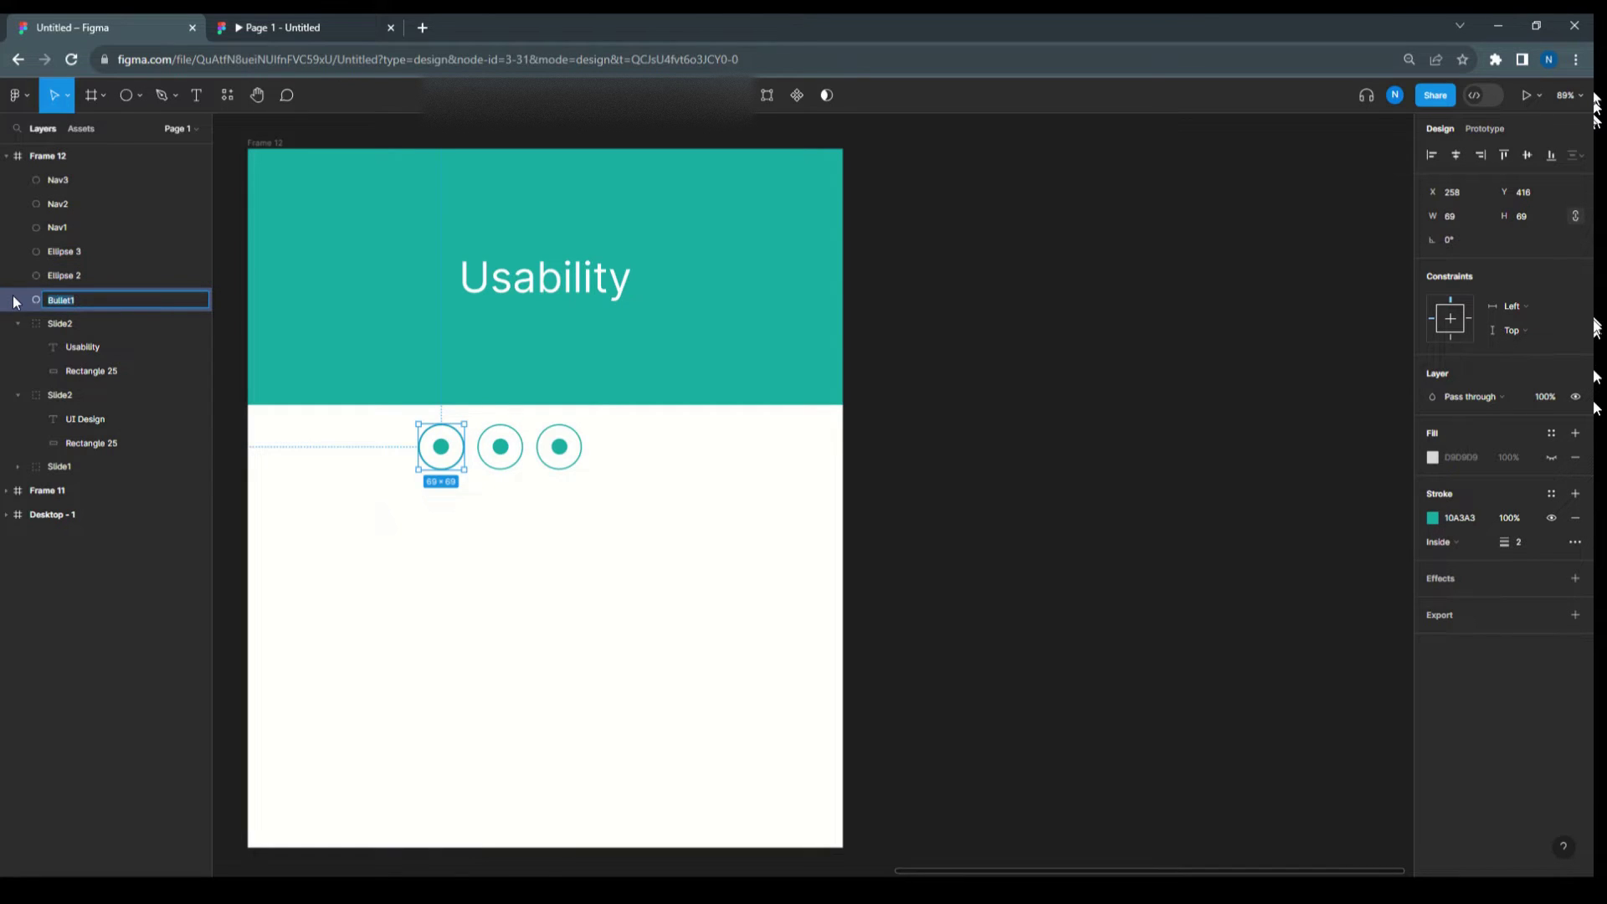
double_click(71, 276)
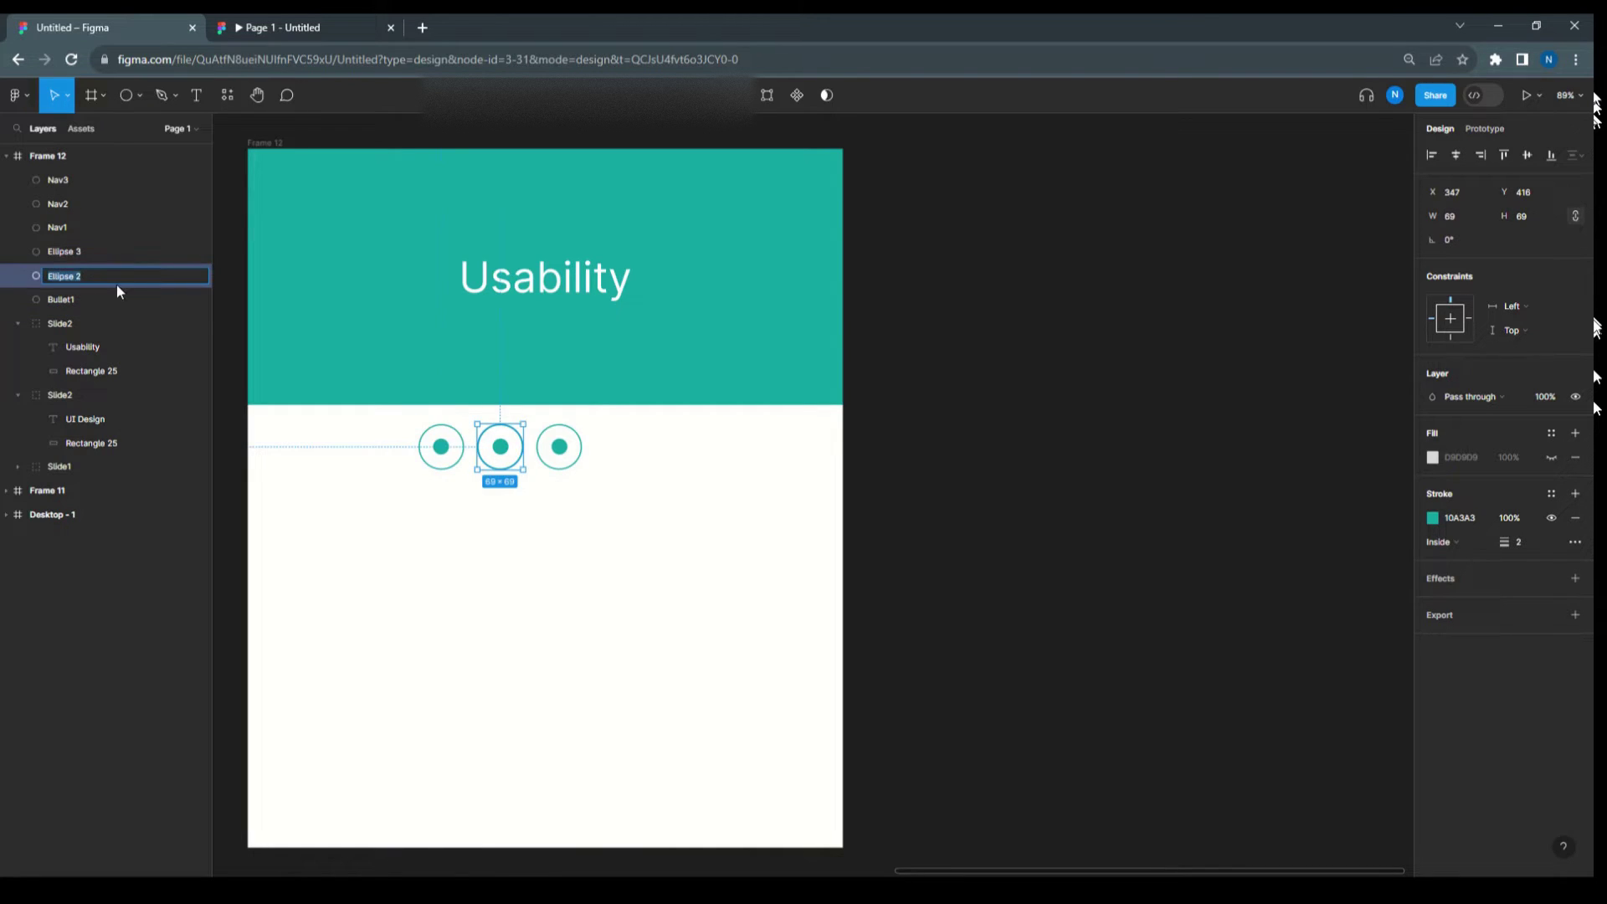
text(Bullet1)
double_click(66, 249)
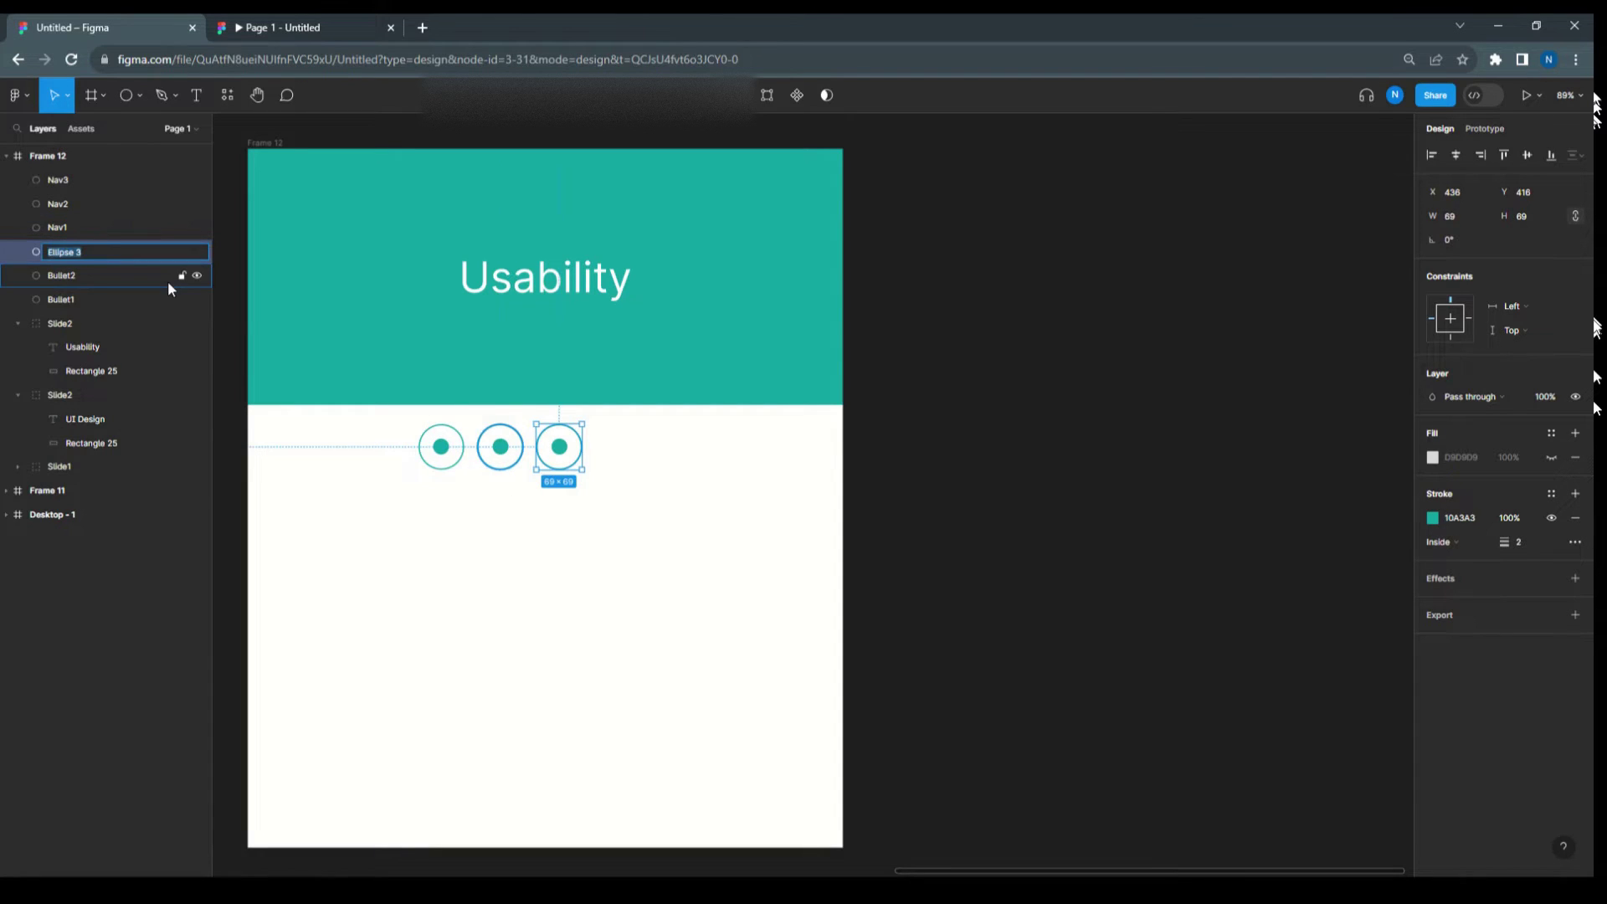
text(Bullet1)
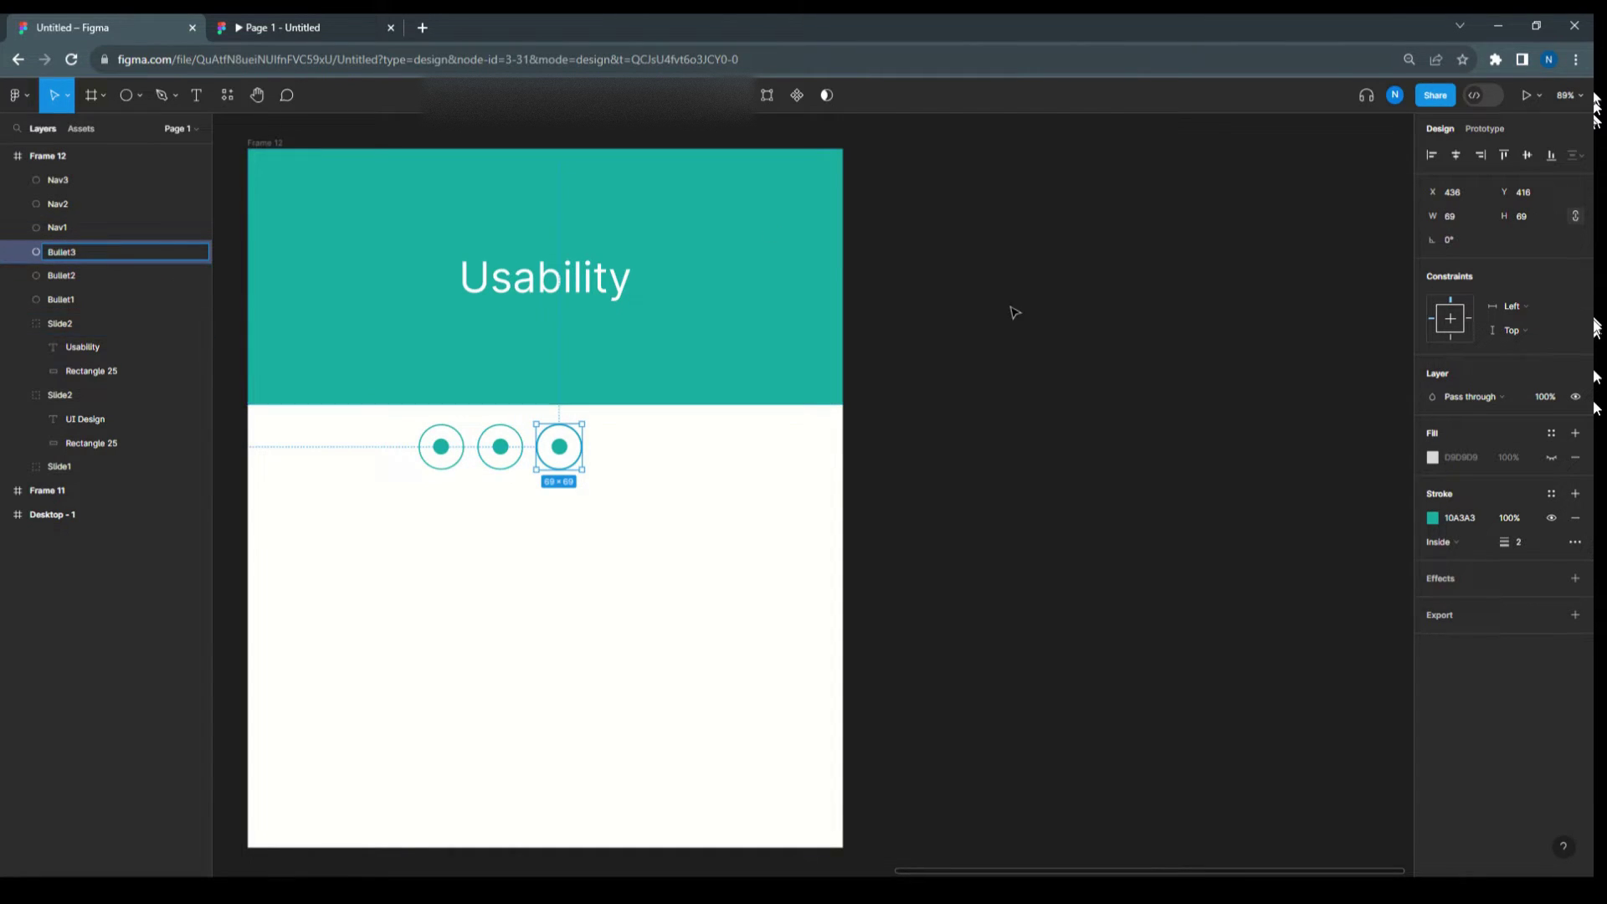
click(973, 369)
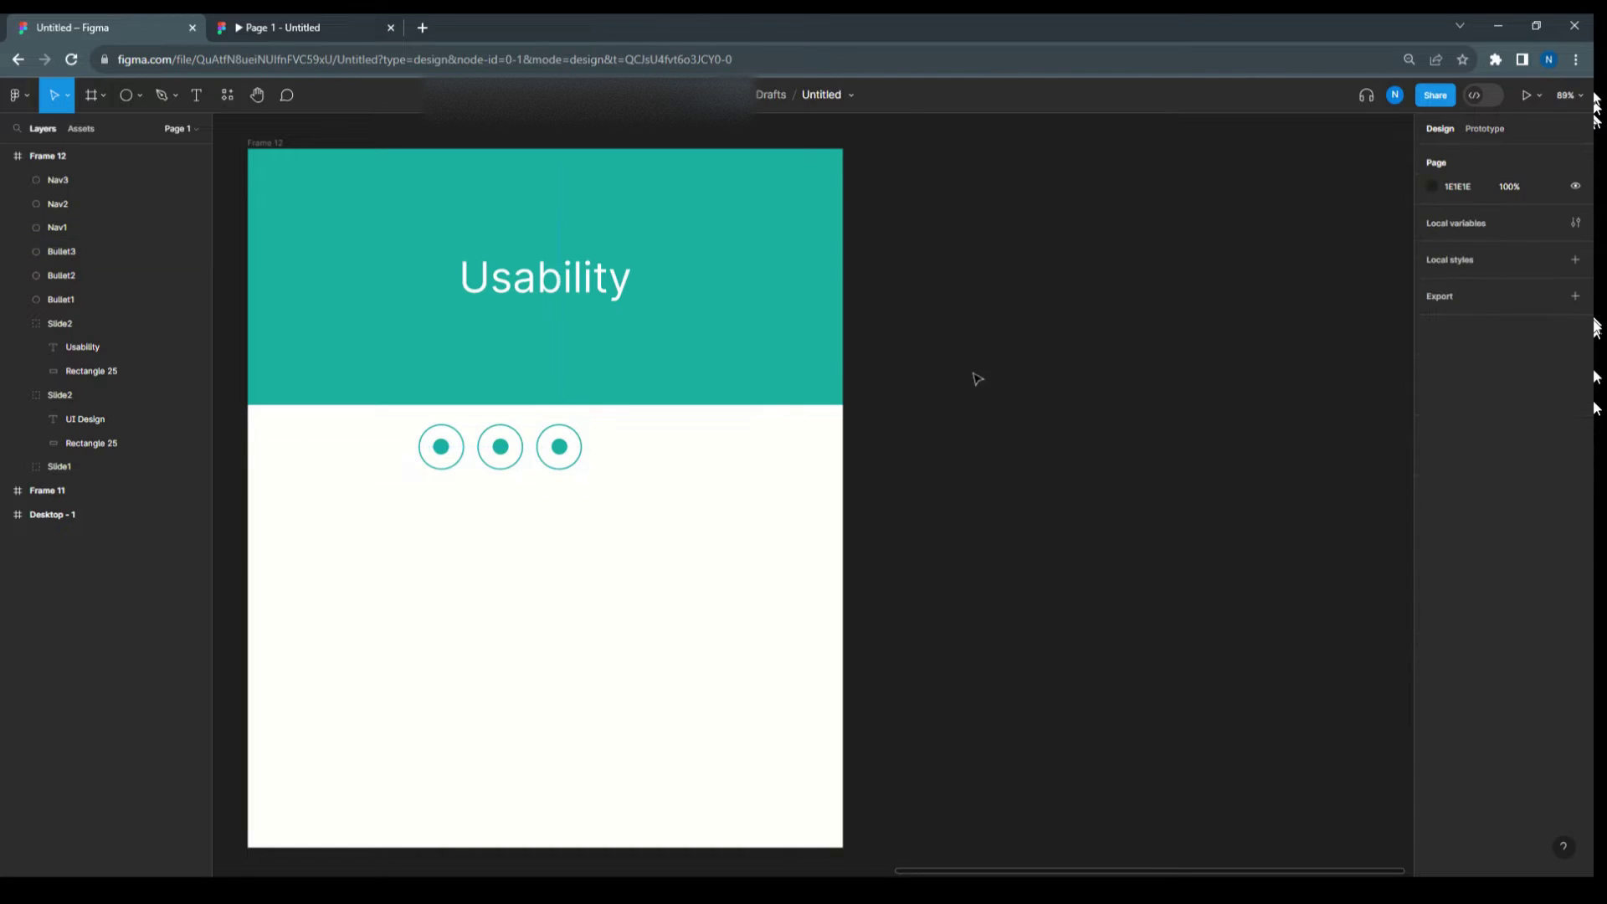
Step: Group the three circles and their dots, then centre the group horizontally under the Usability banner
drag(629, 486, 394, 420)
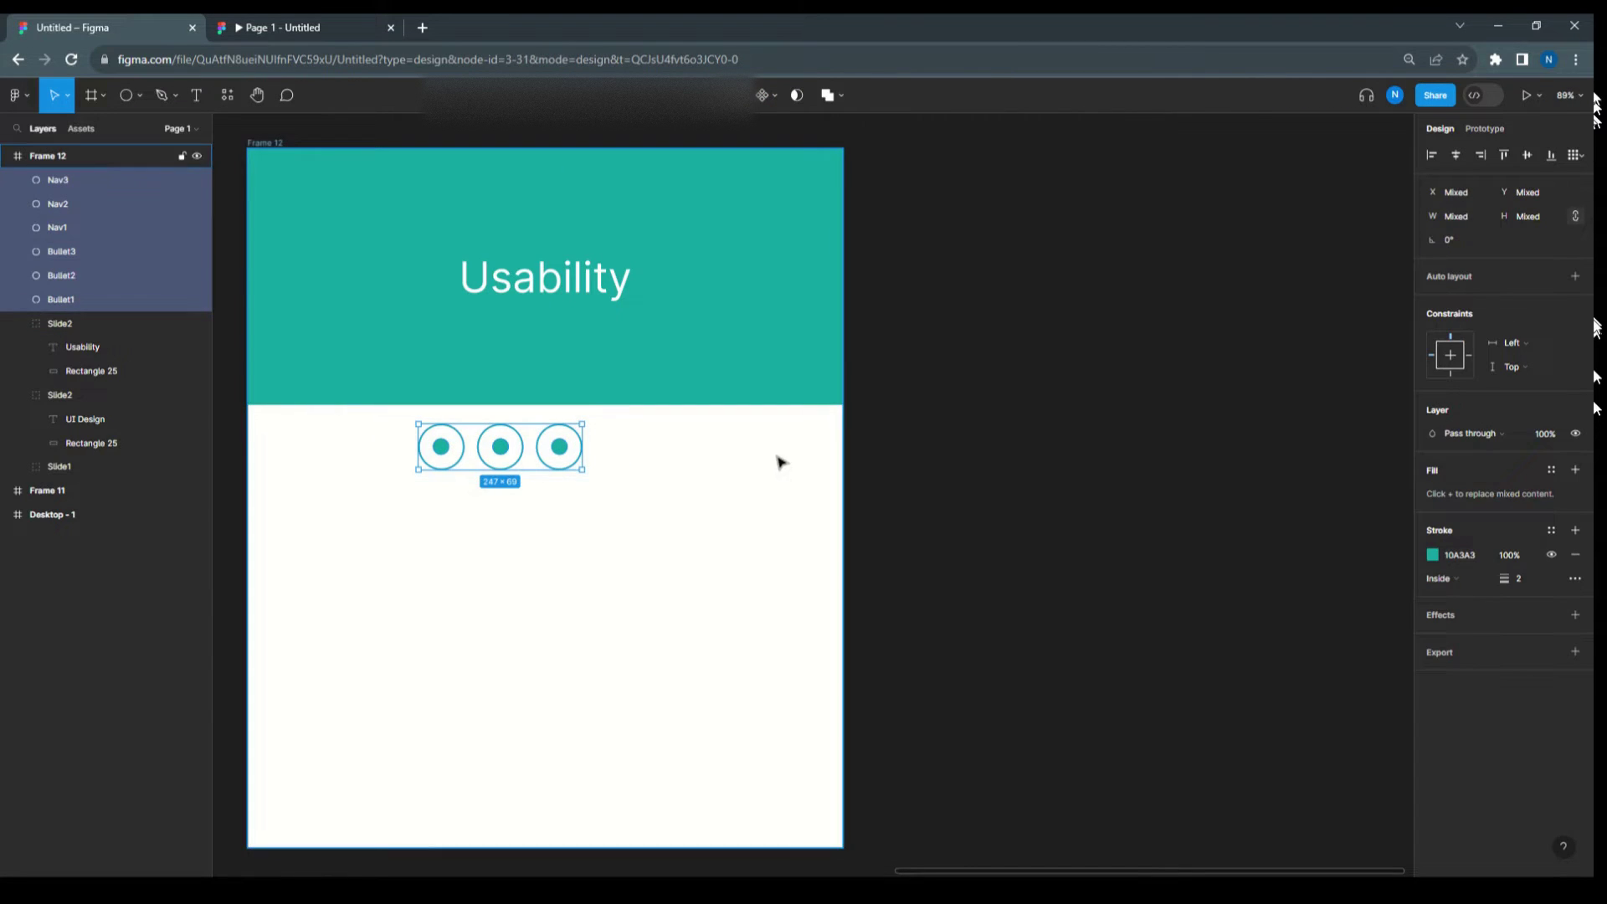
key(ctrl+g)
click(634, 341)
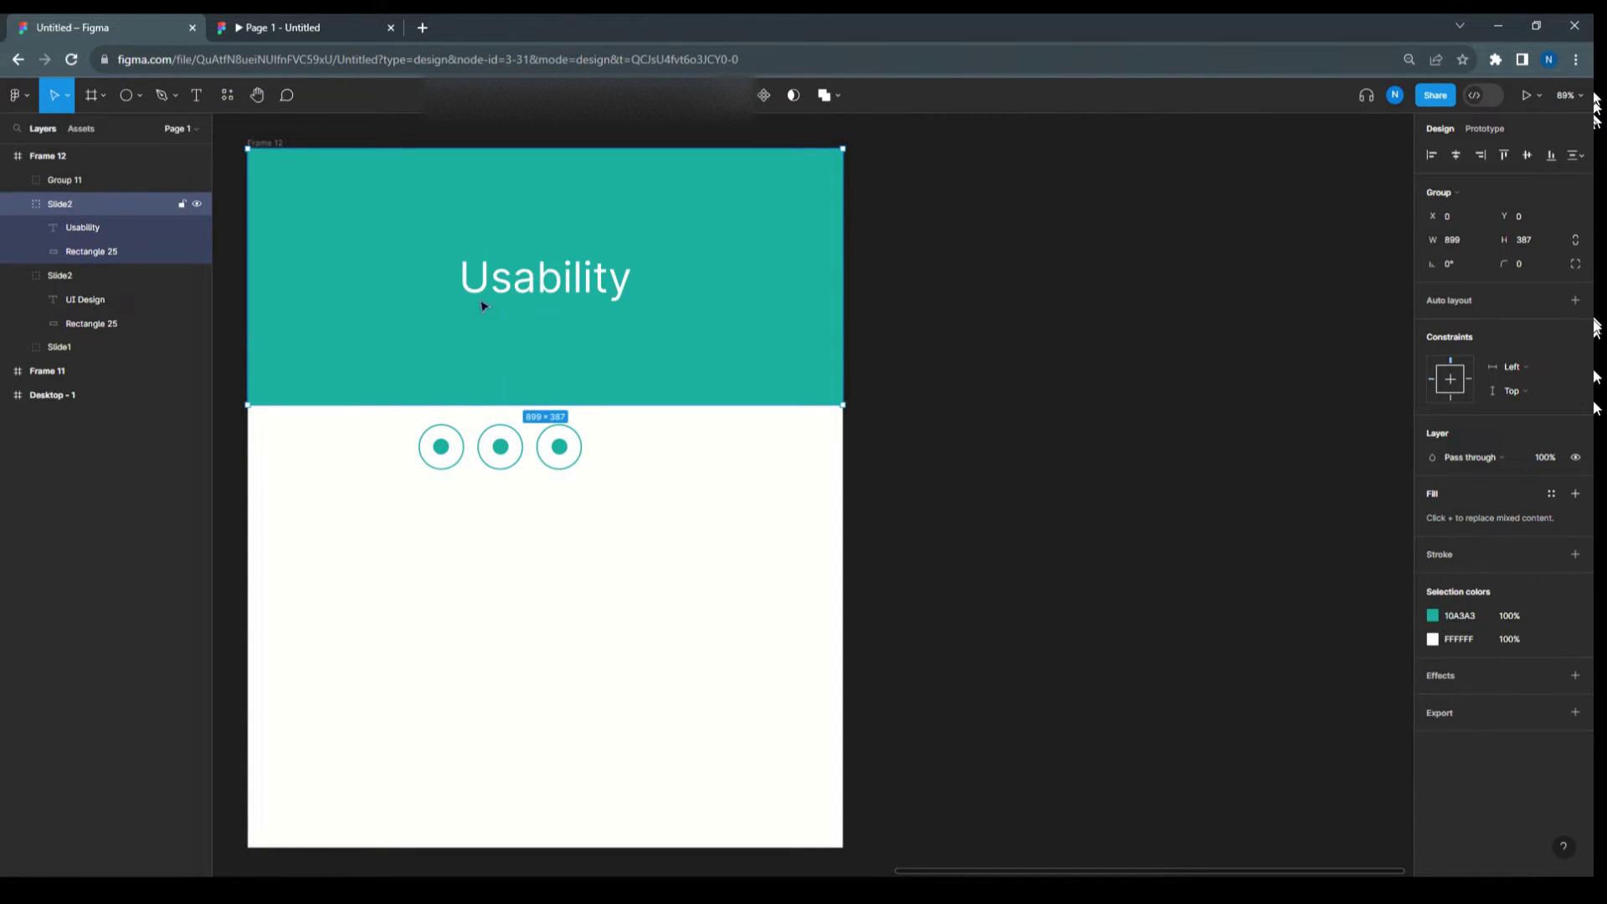
double_click(450, 427)
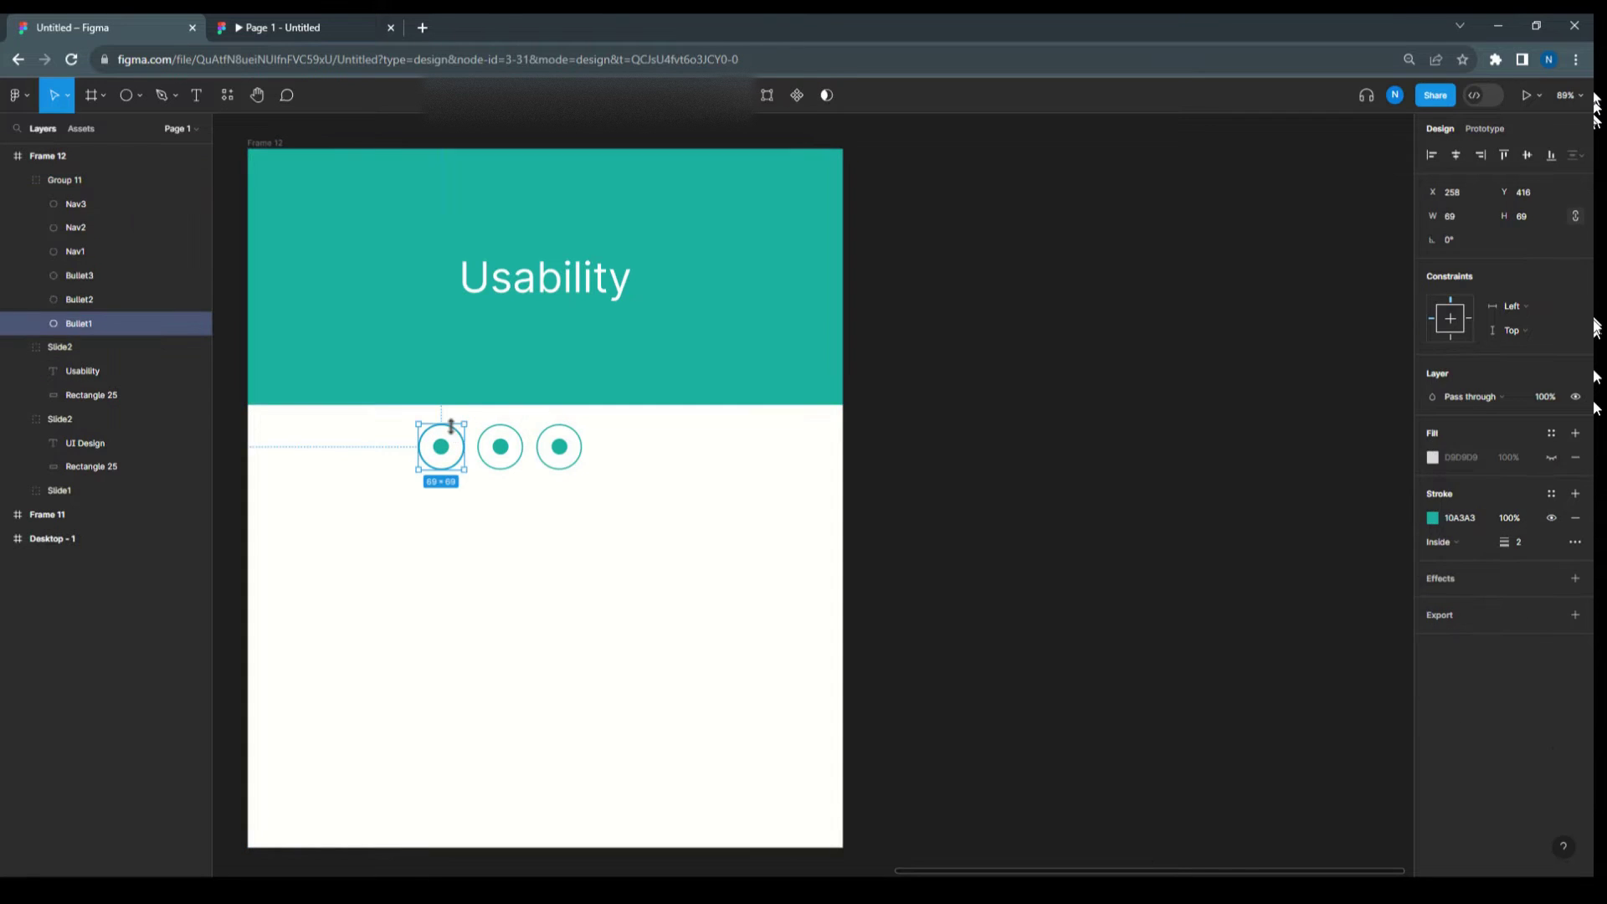
click(503, 361)
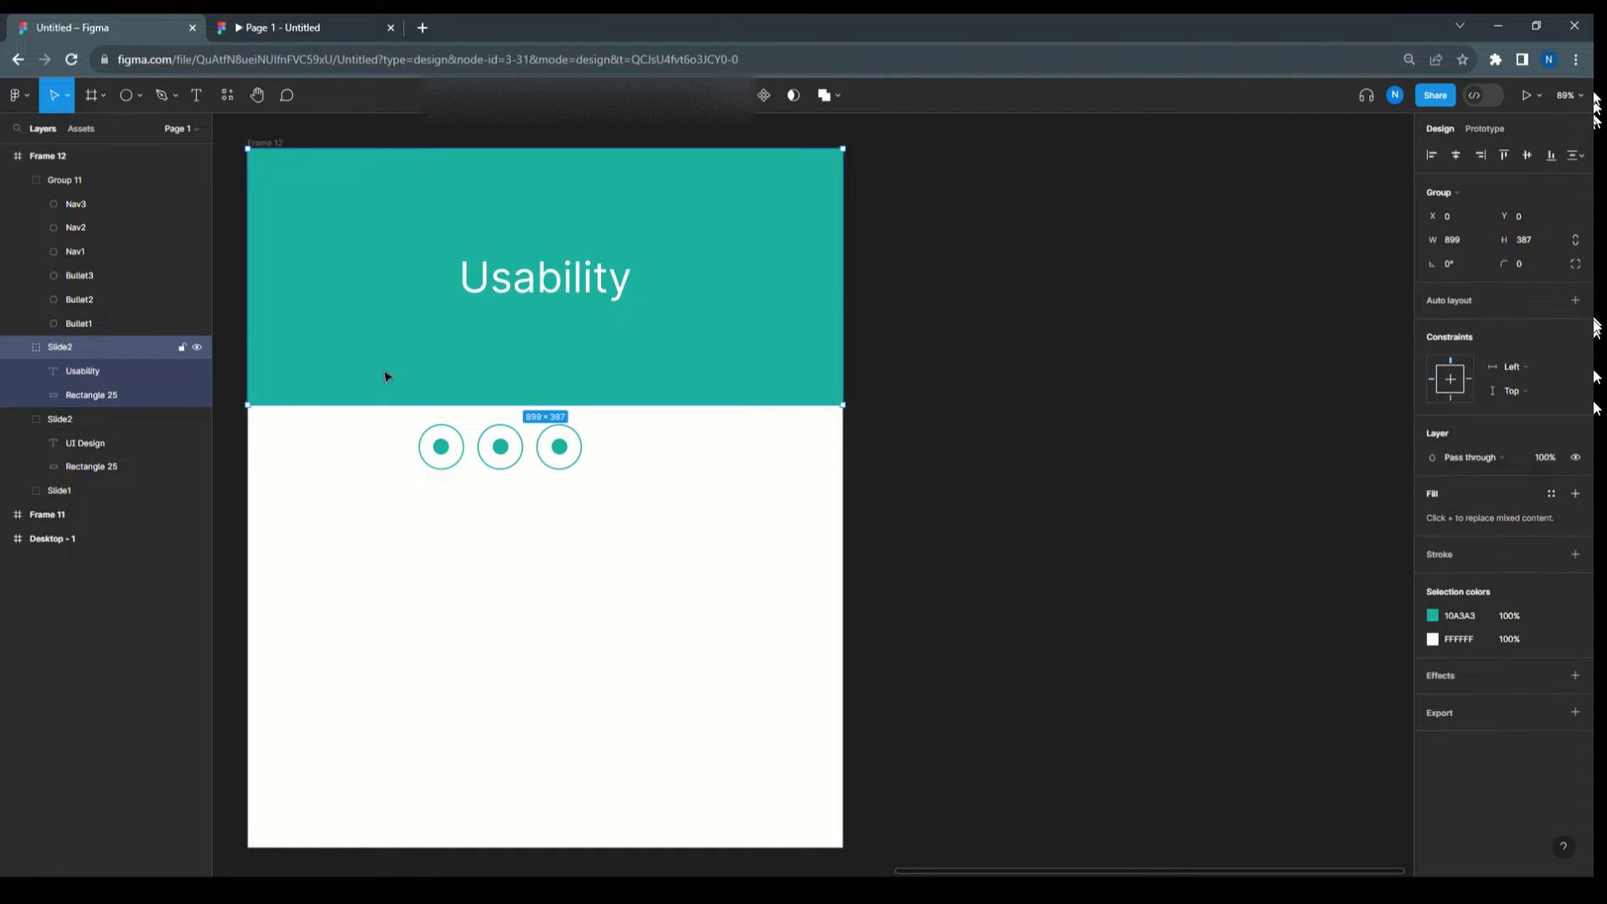
shift+click(54, 179)
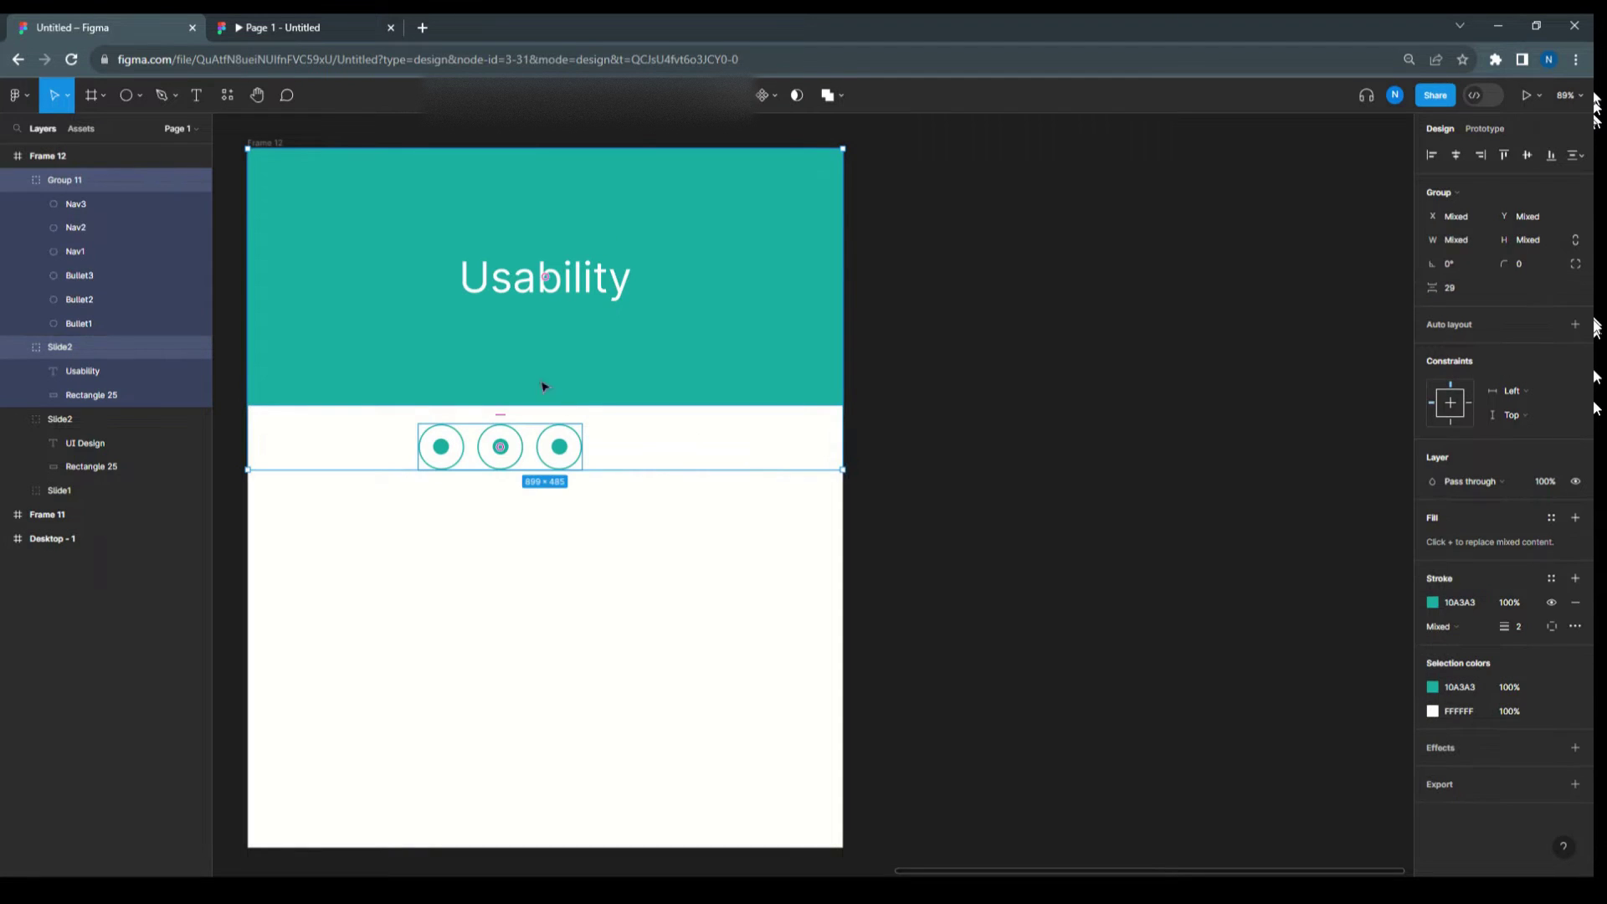
click(1458, 155)
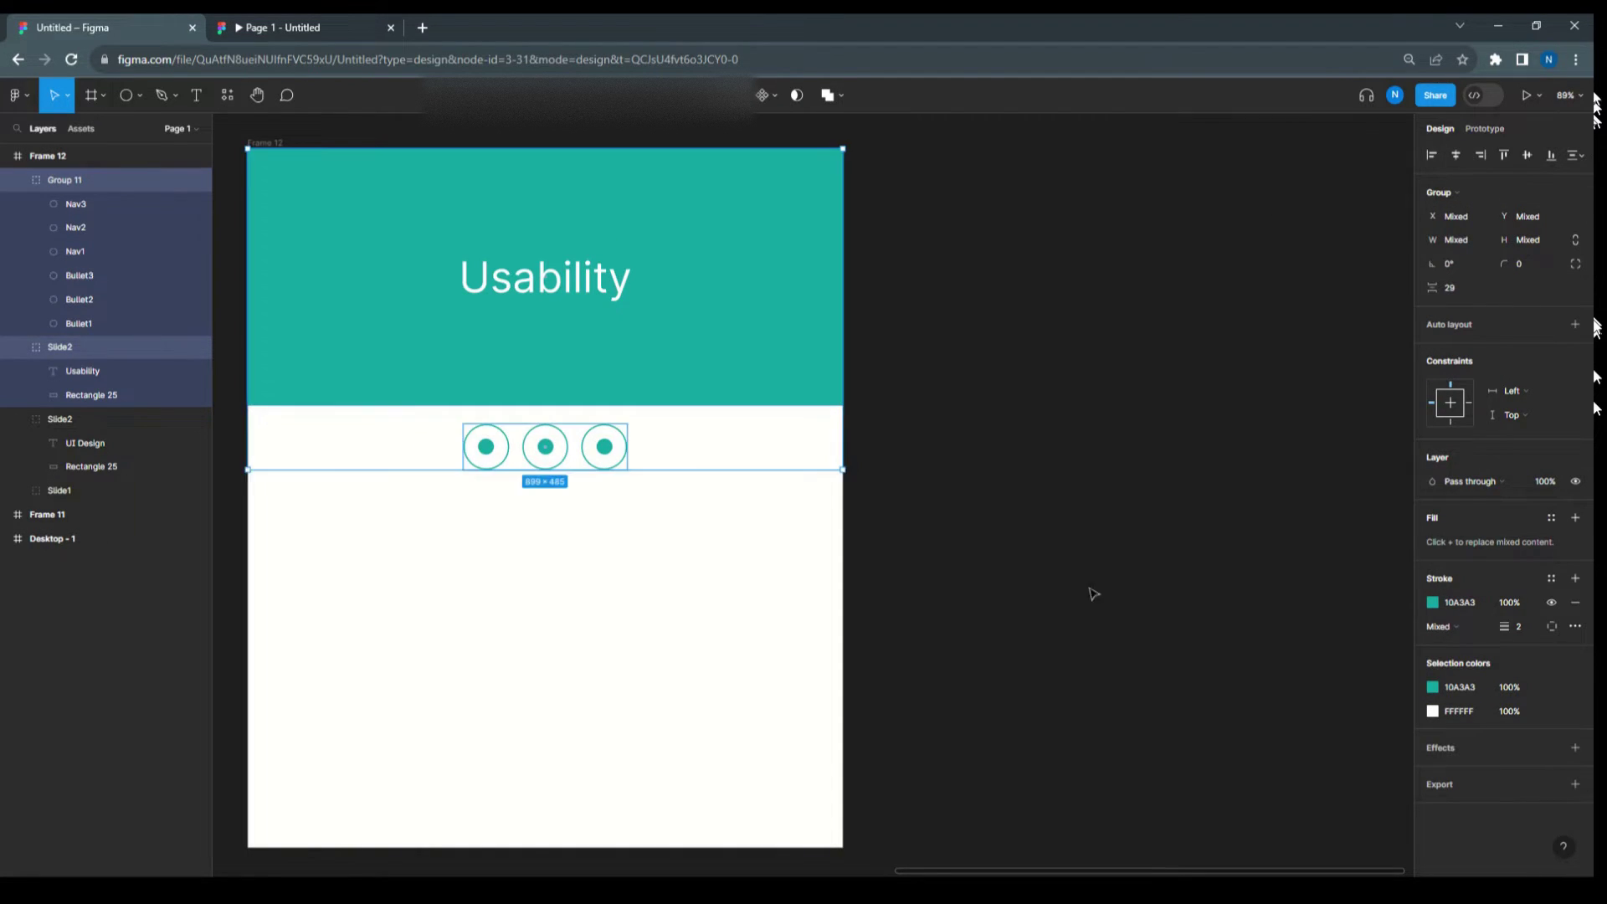
click(950, 491)
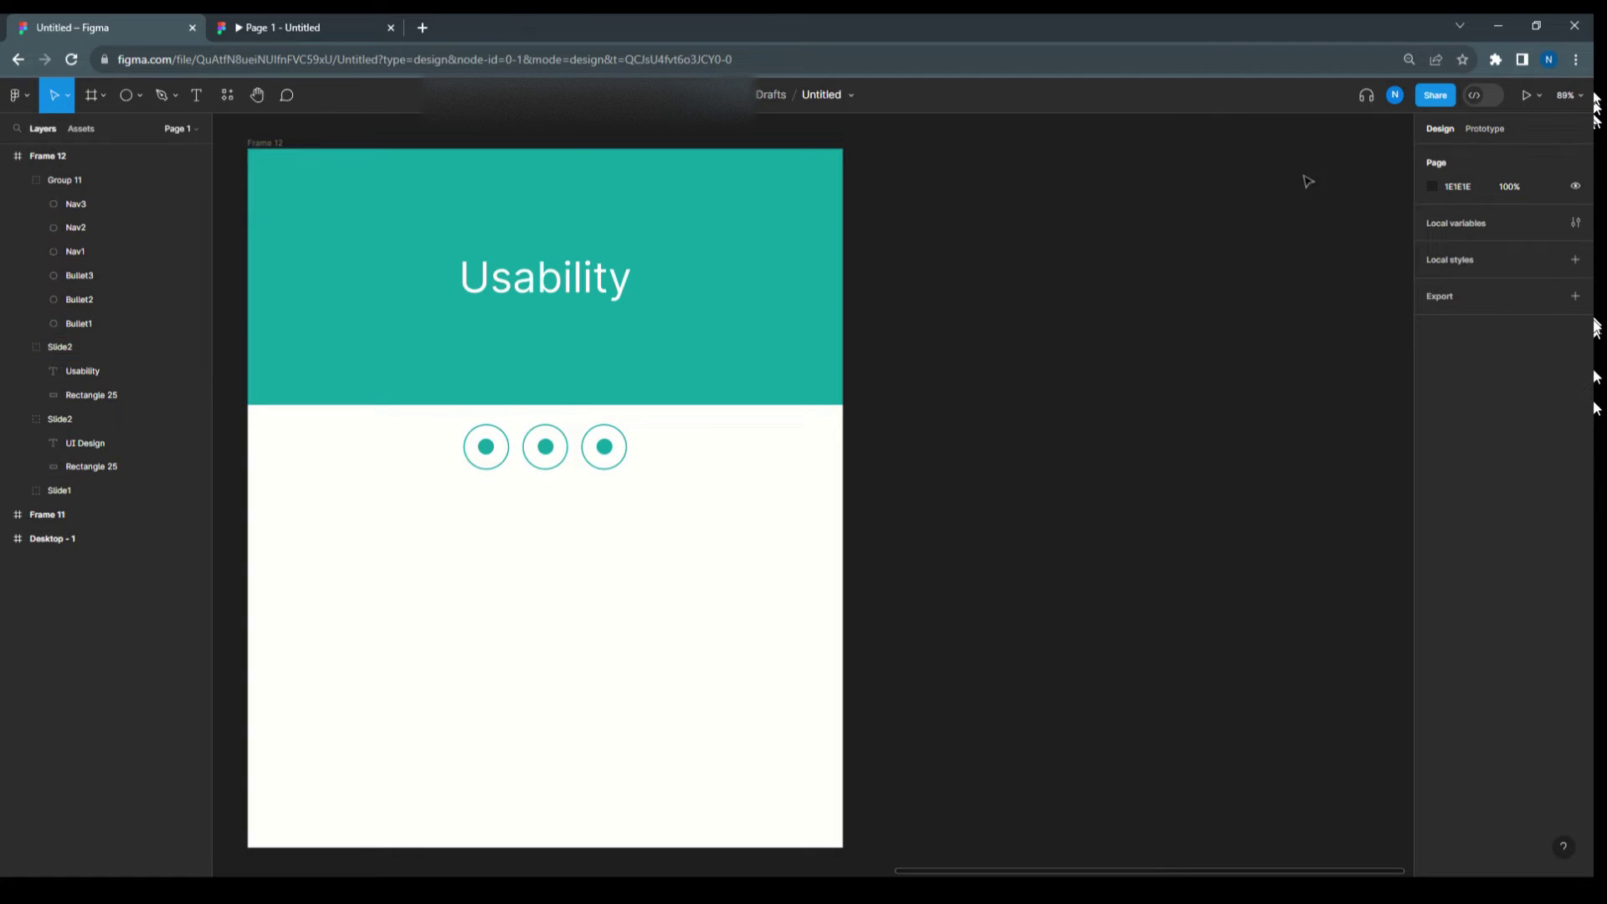
Step: Create a True boolean variable named Slide1 in Local variables, then duplicate it
click(1431, 224)
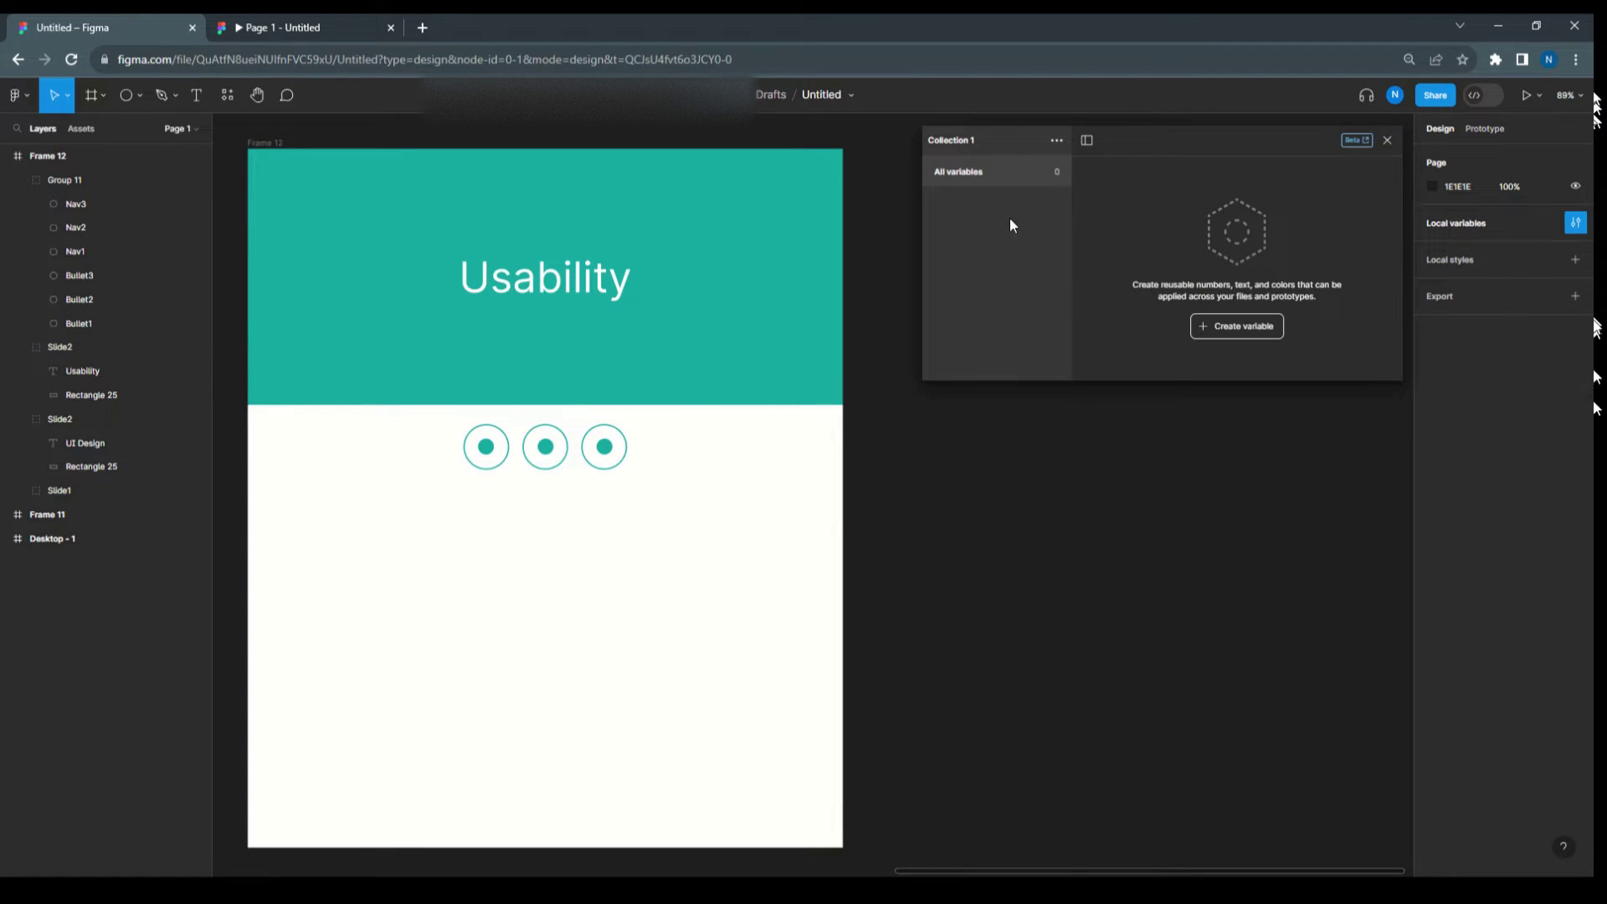
click(649, 347)
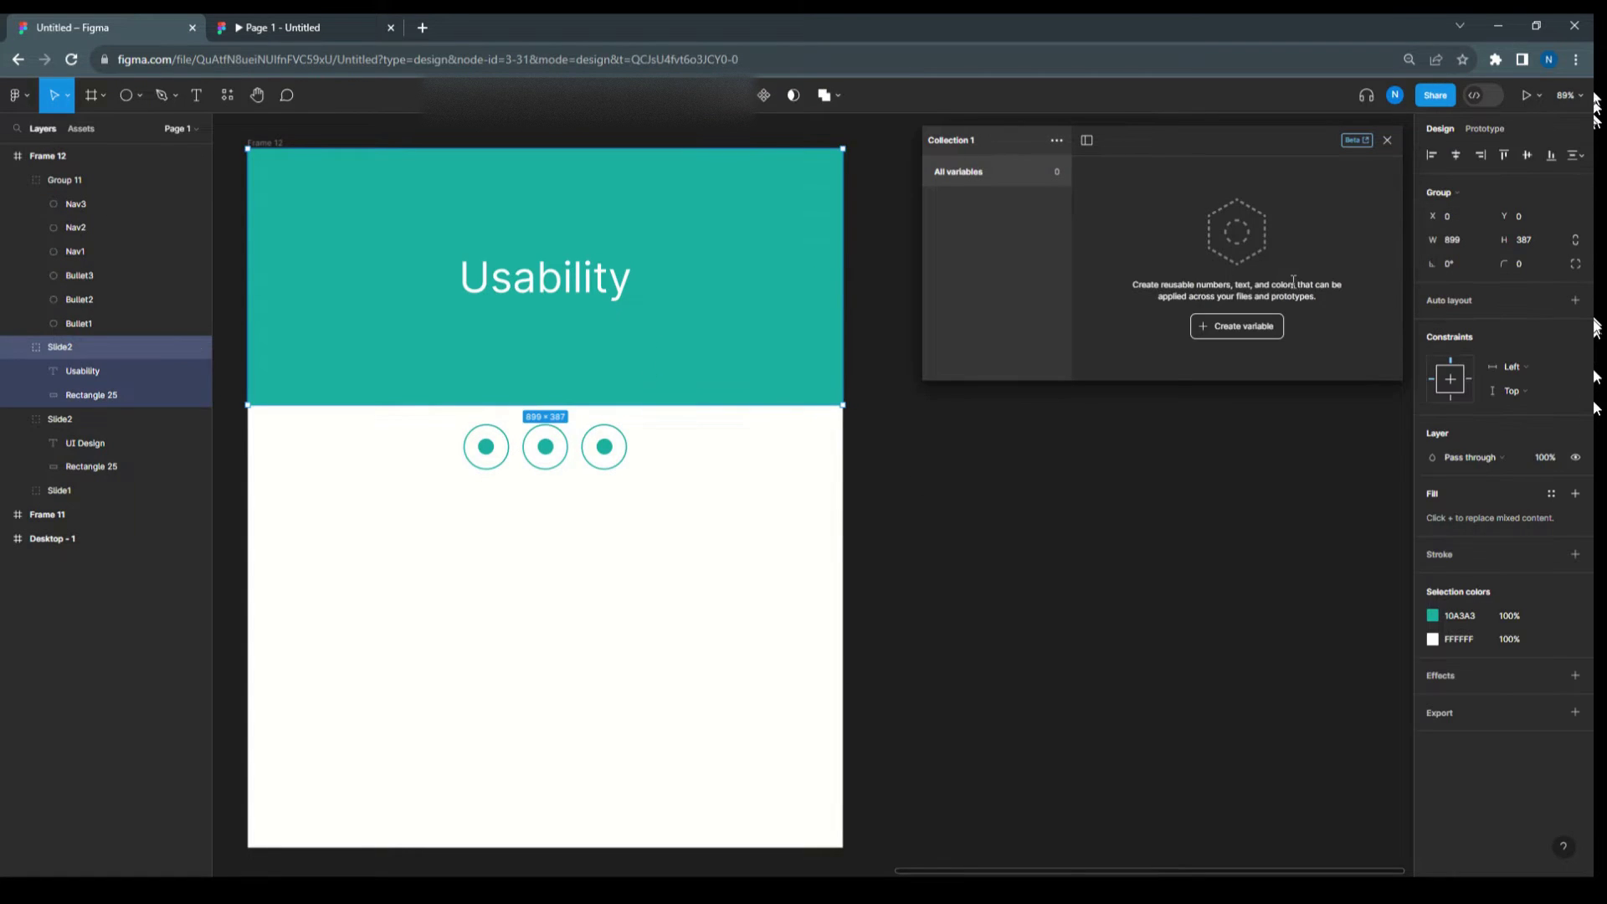
click(1227, 328)
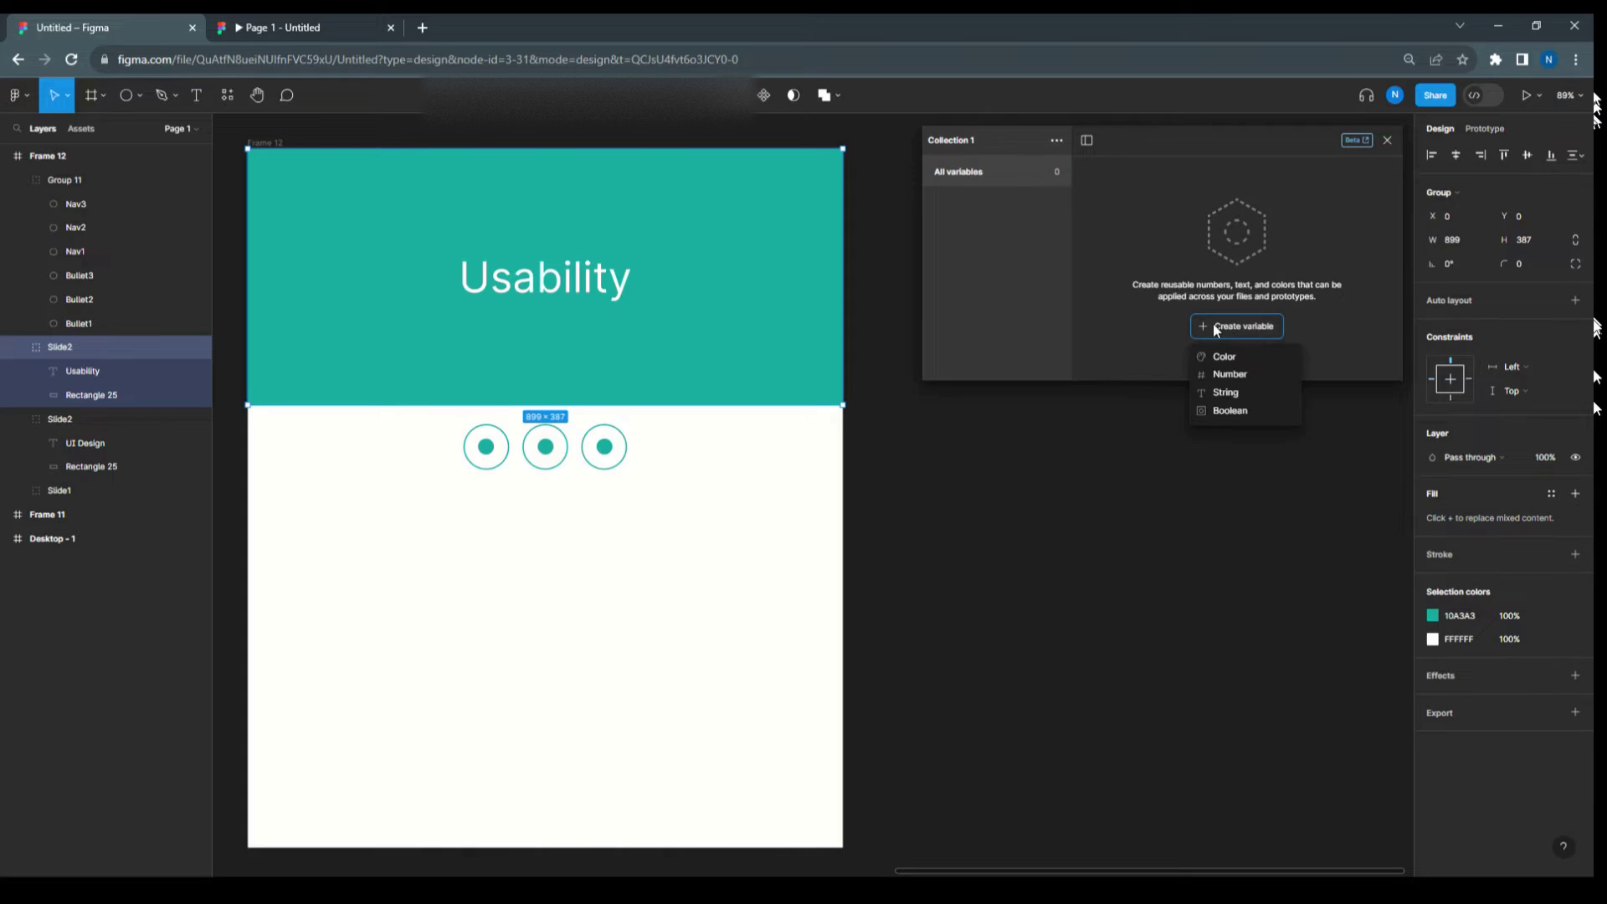
click(1243, 409)
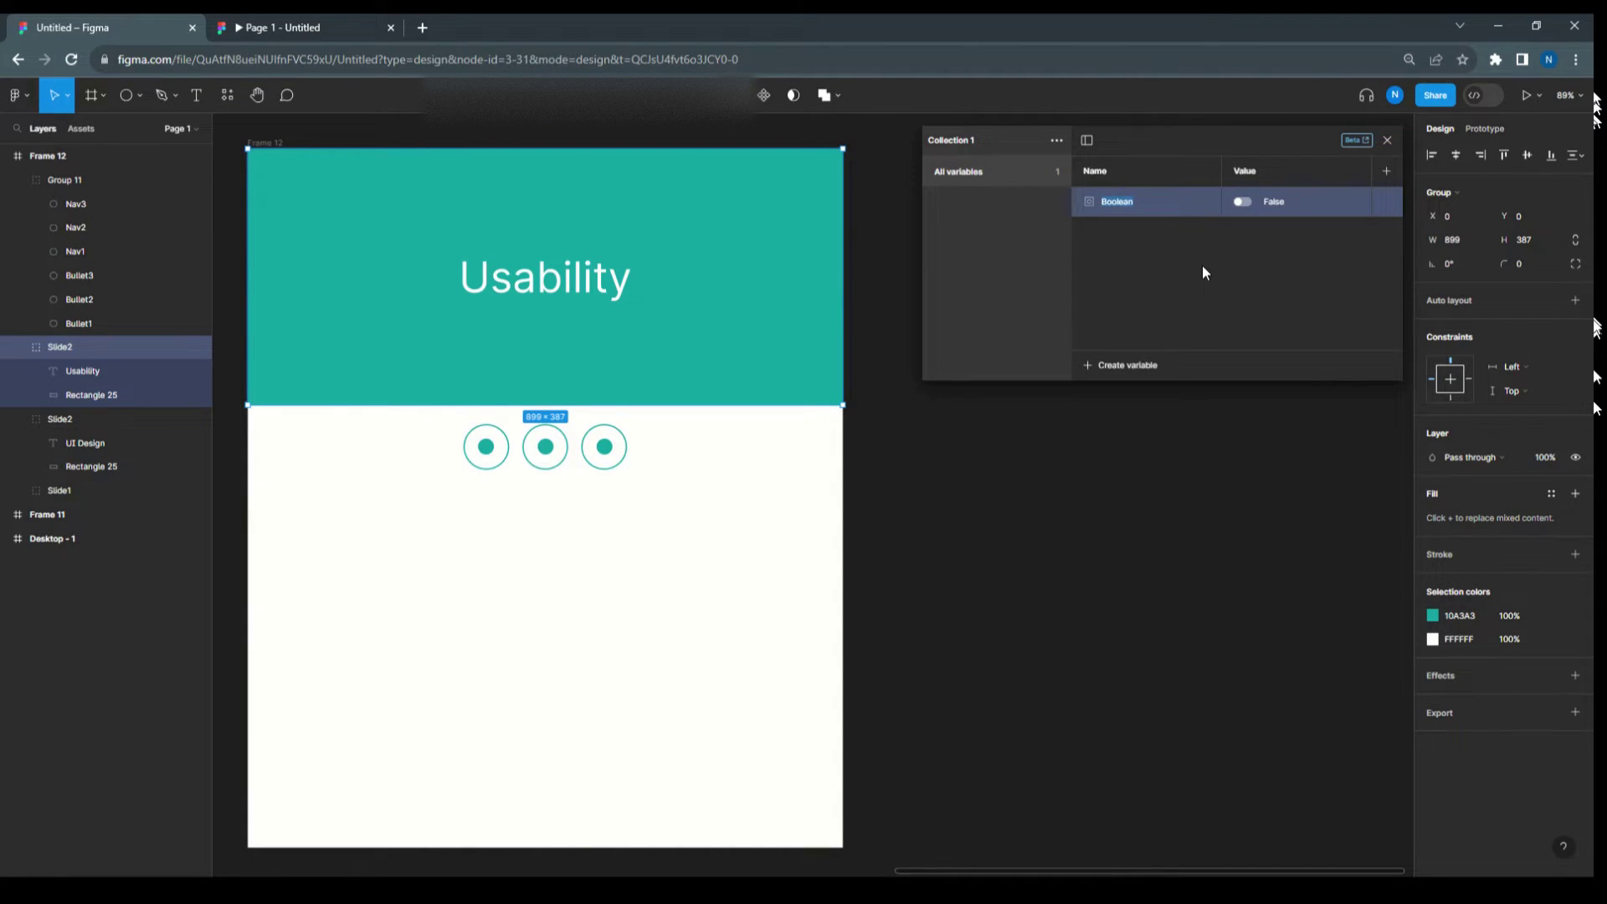
text(Slide1)
right_click(1111, 197)
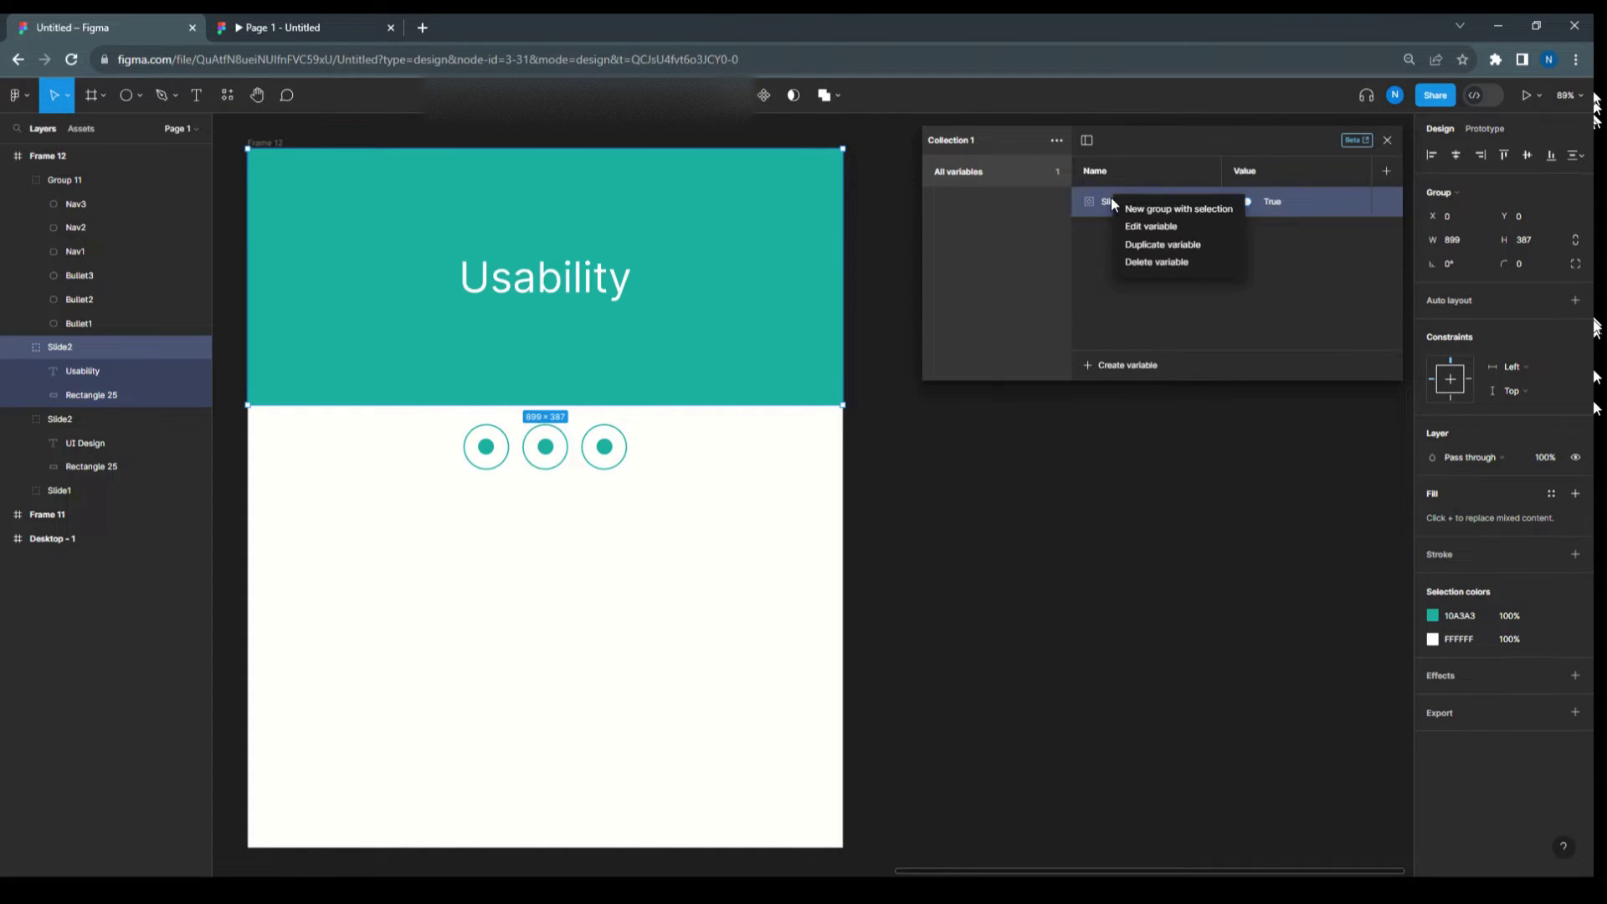
click(1148, 244)
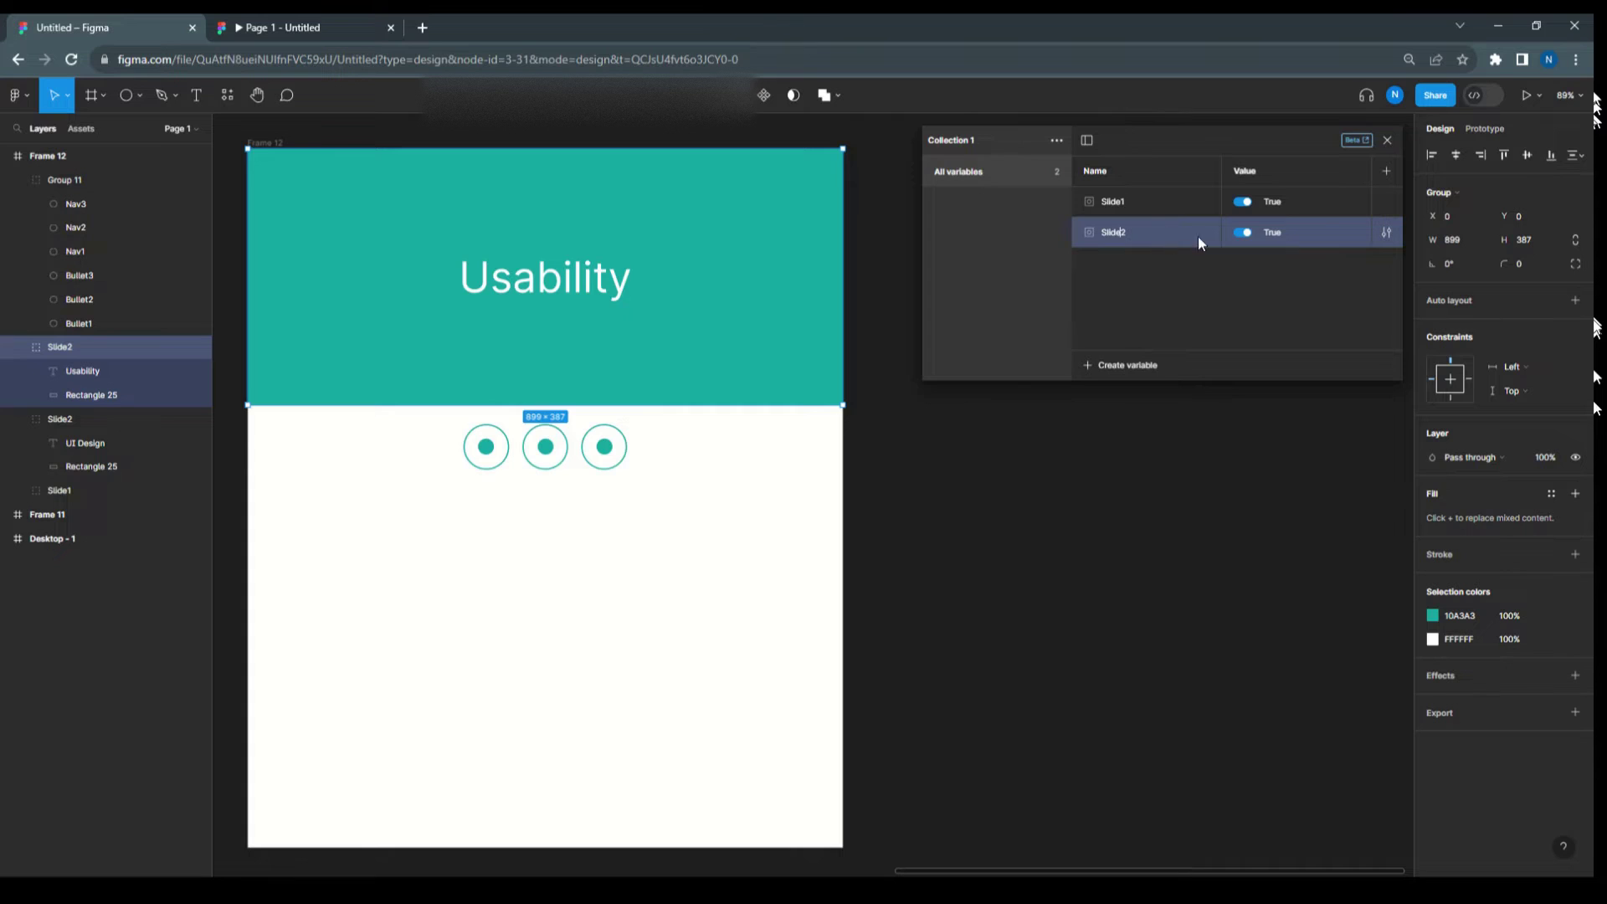
Step: Set the copy Slide2 to False and add a duplicate named Slide3
click(1243, 233)
right_click(1138, 235)
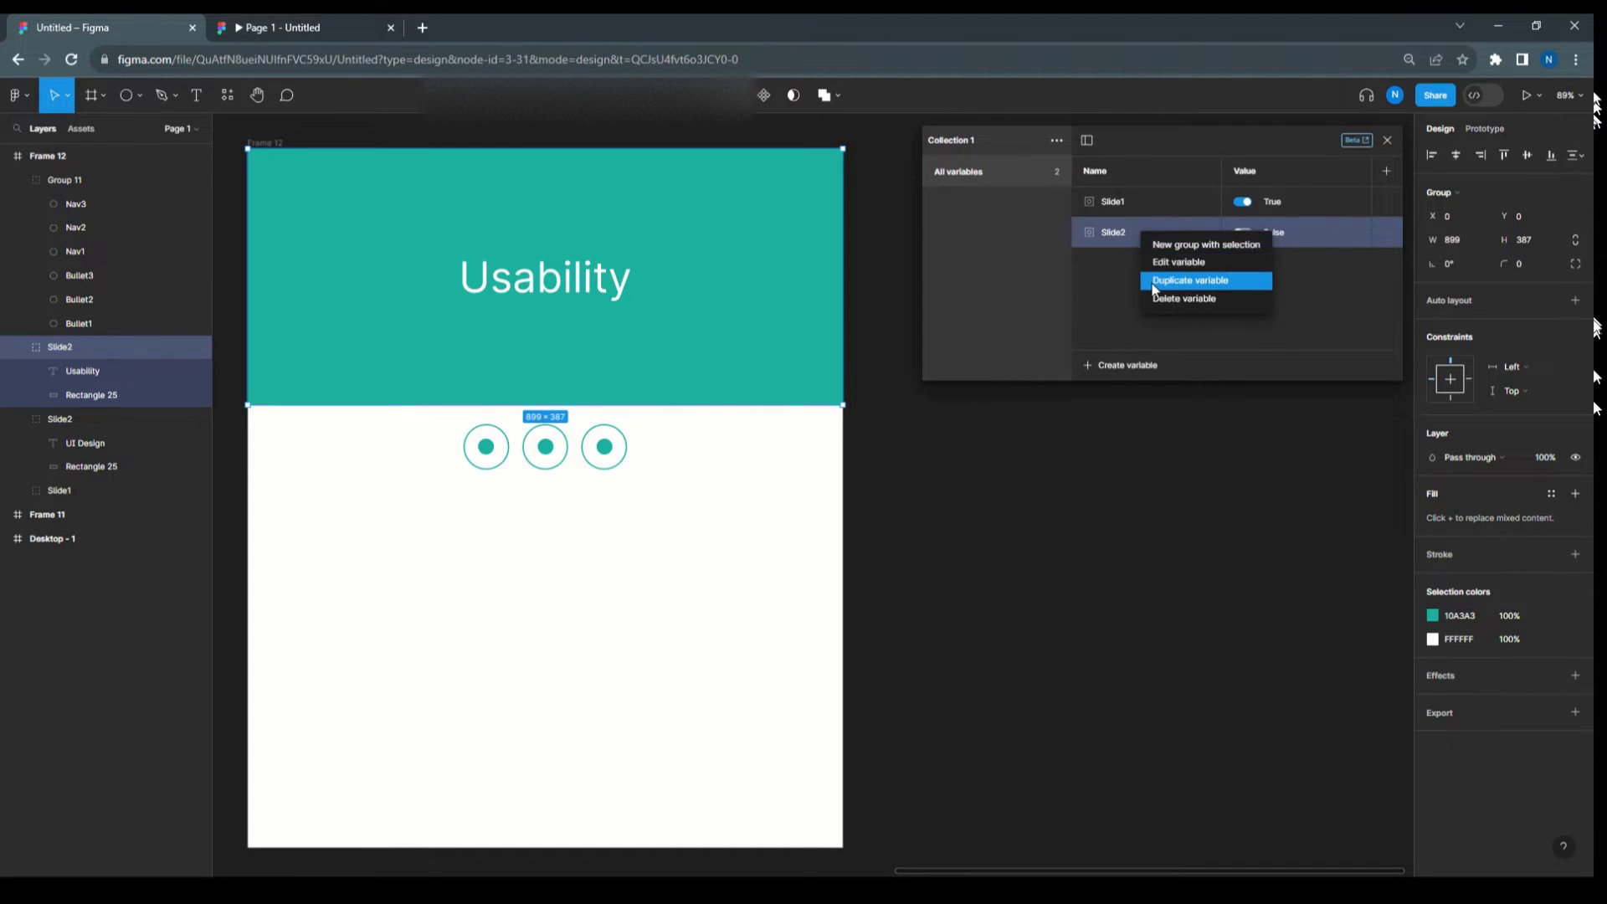
click(1151, 281)
click(1133, 264)
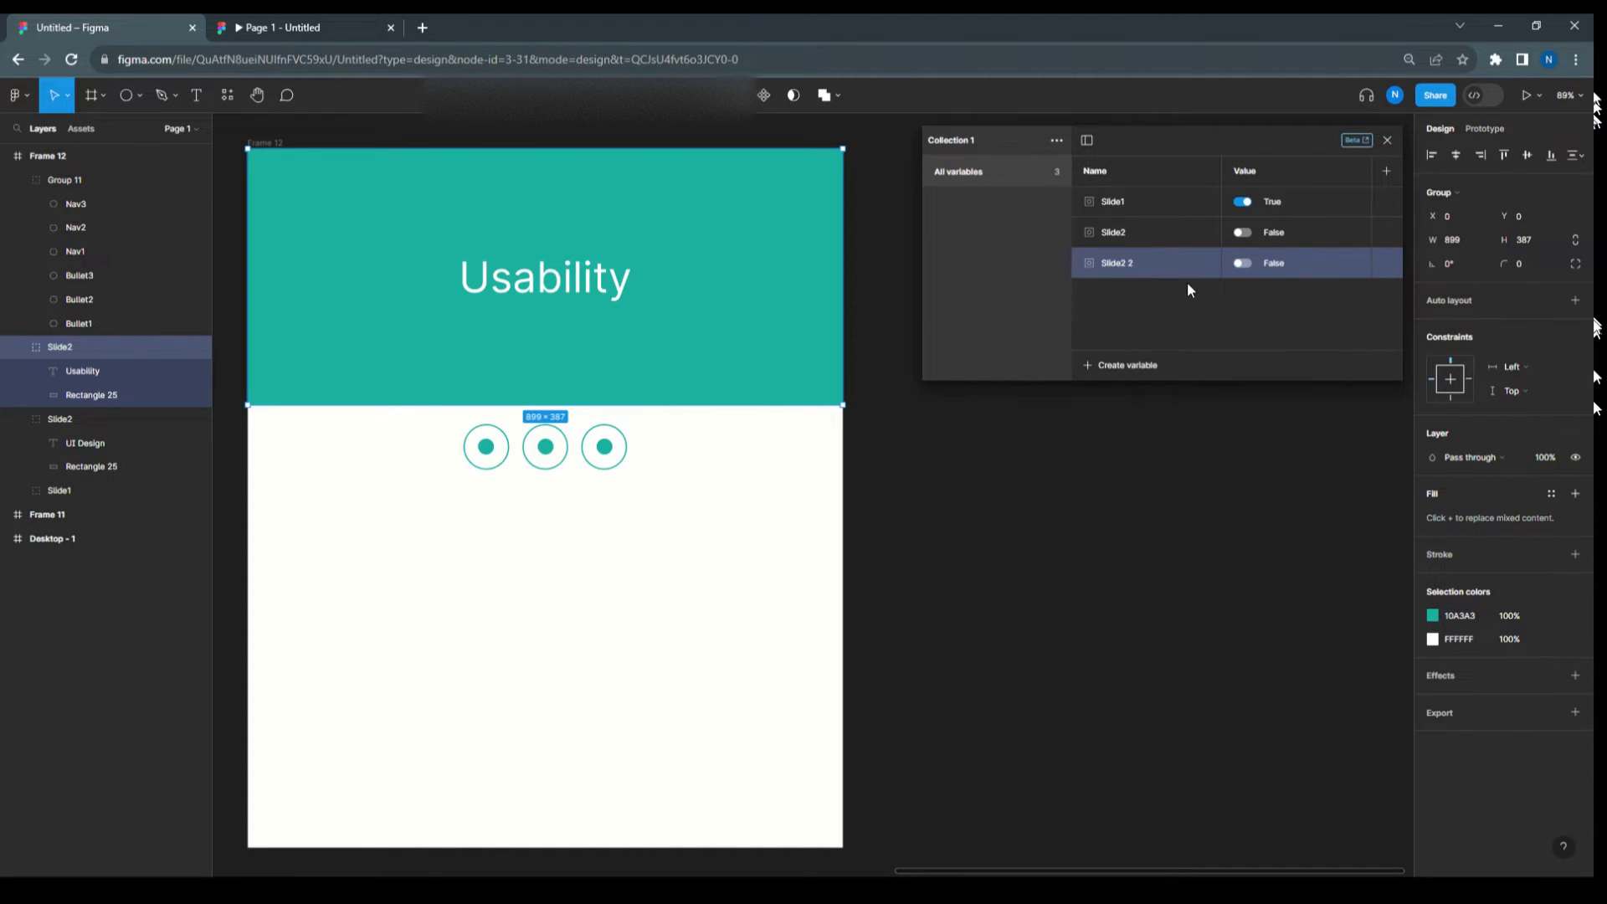
key(BackSpace)
key(BackSpace)
key(BackSpace)
text(3)
key(Return)
Step: Add boolean variables Nav1 (True), Nav2 and Nav3 (False) by duplicating
right_click(1164, 262)
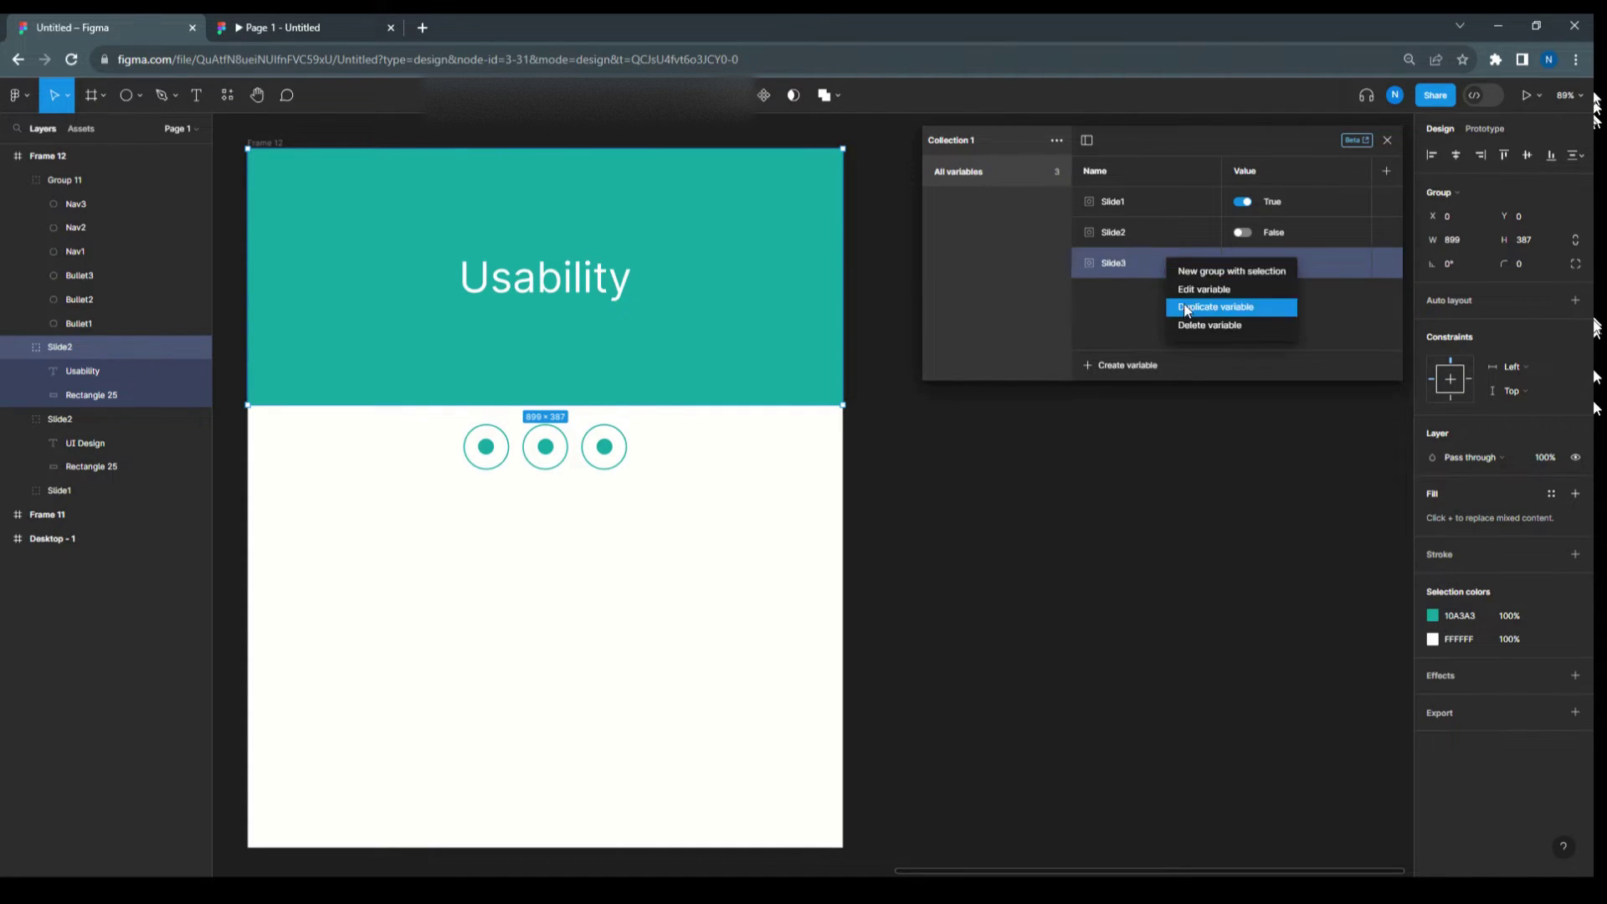
click(1172, 303)
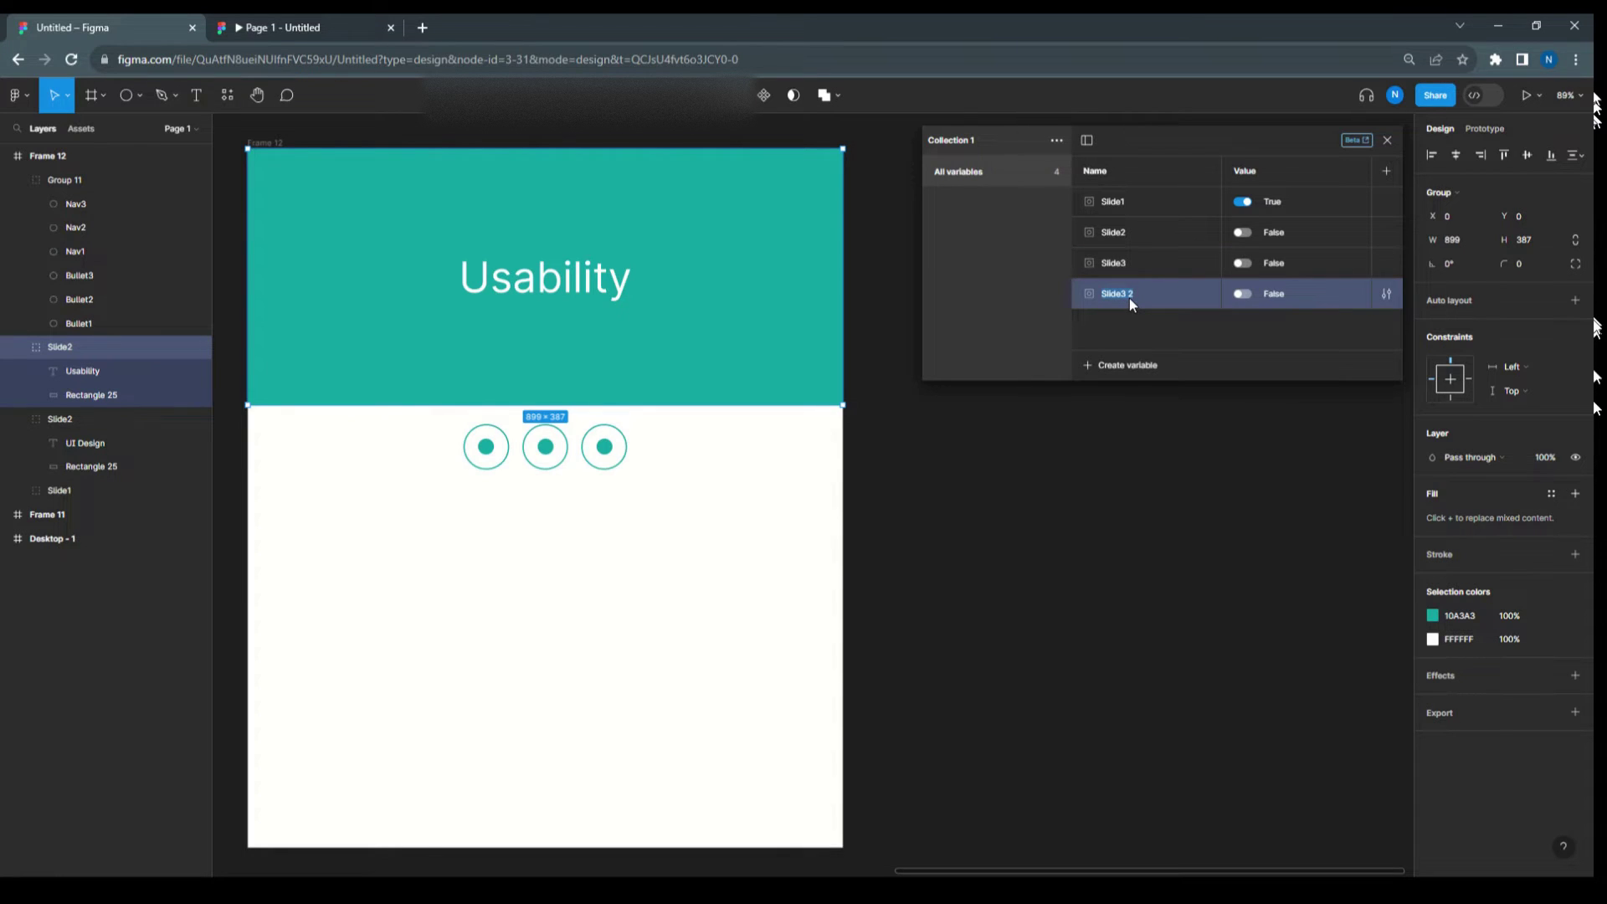
text(Nav1)
right_click(1173, 289)
click(1197, 338)
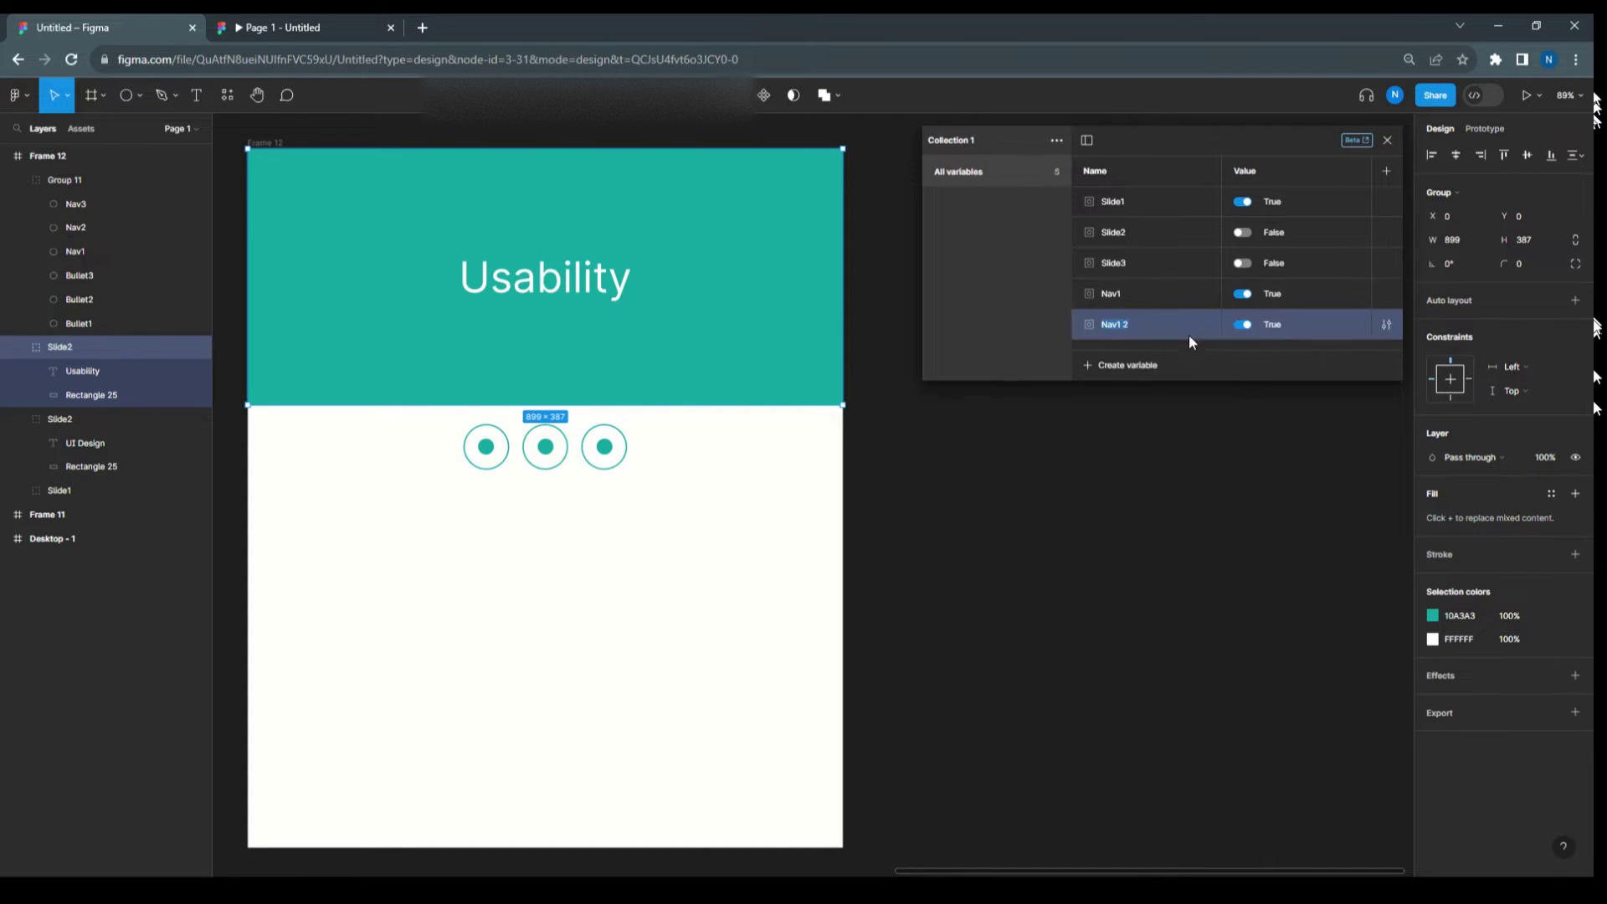
click(1242, 324)
right_click(1141, 312)
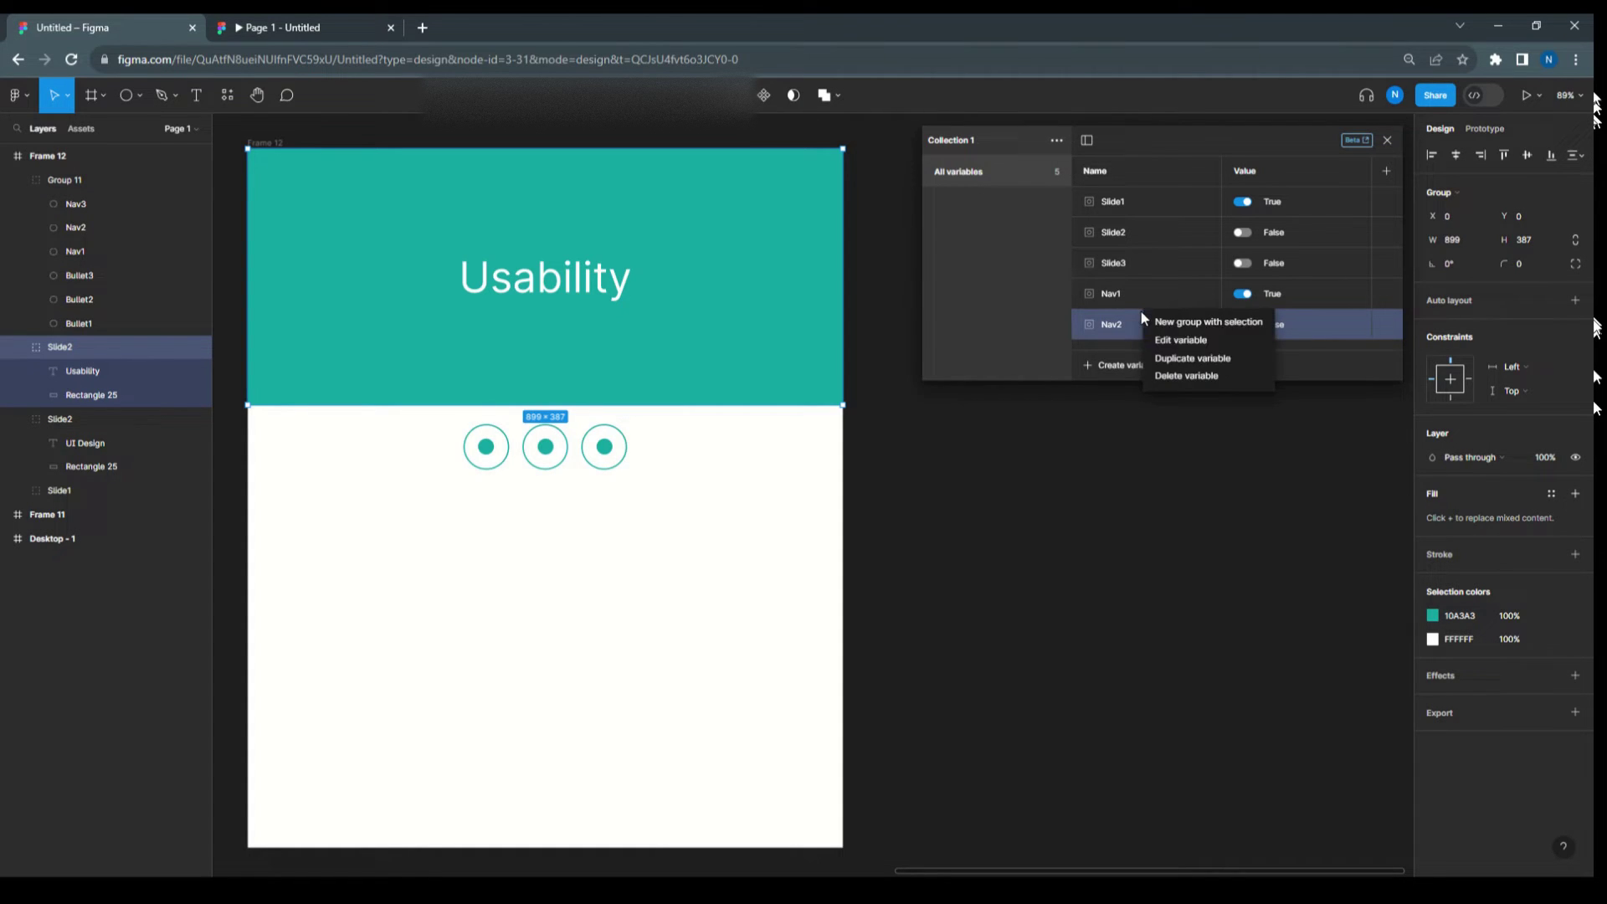
click(1163, 363)
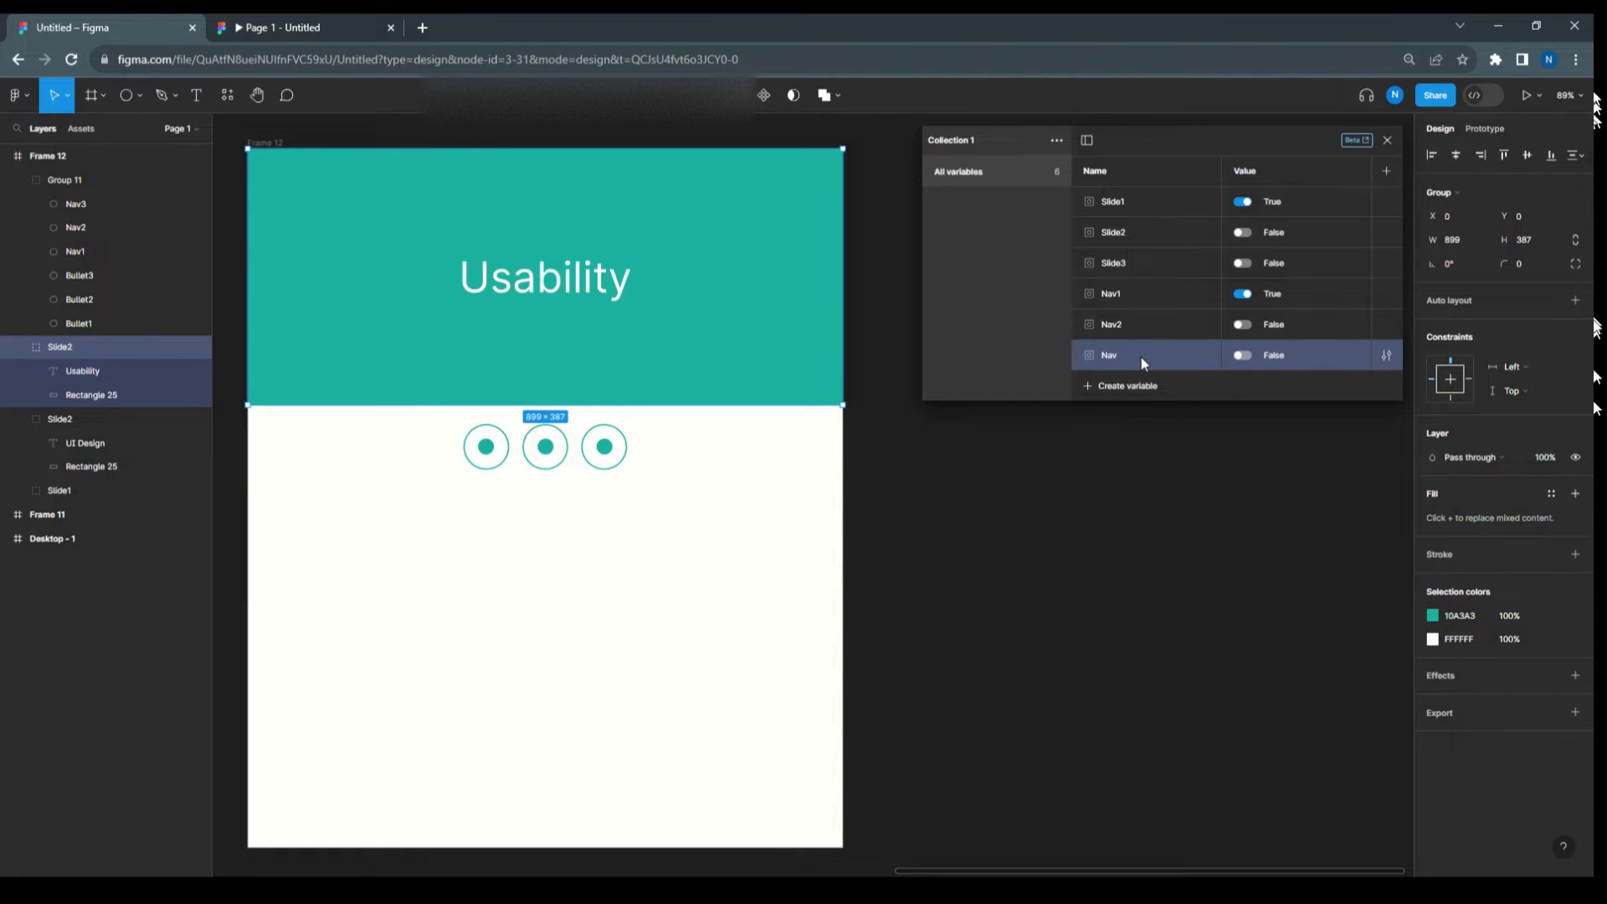
key(Return)
Step: Rename the Usability slide group from Slide2 to Slide3
double_click(87, 347)
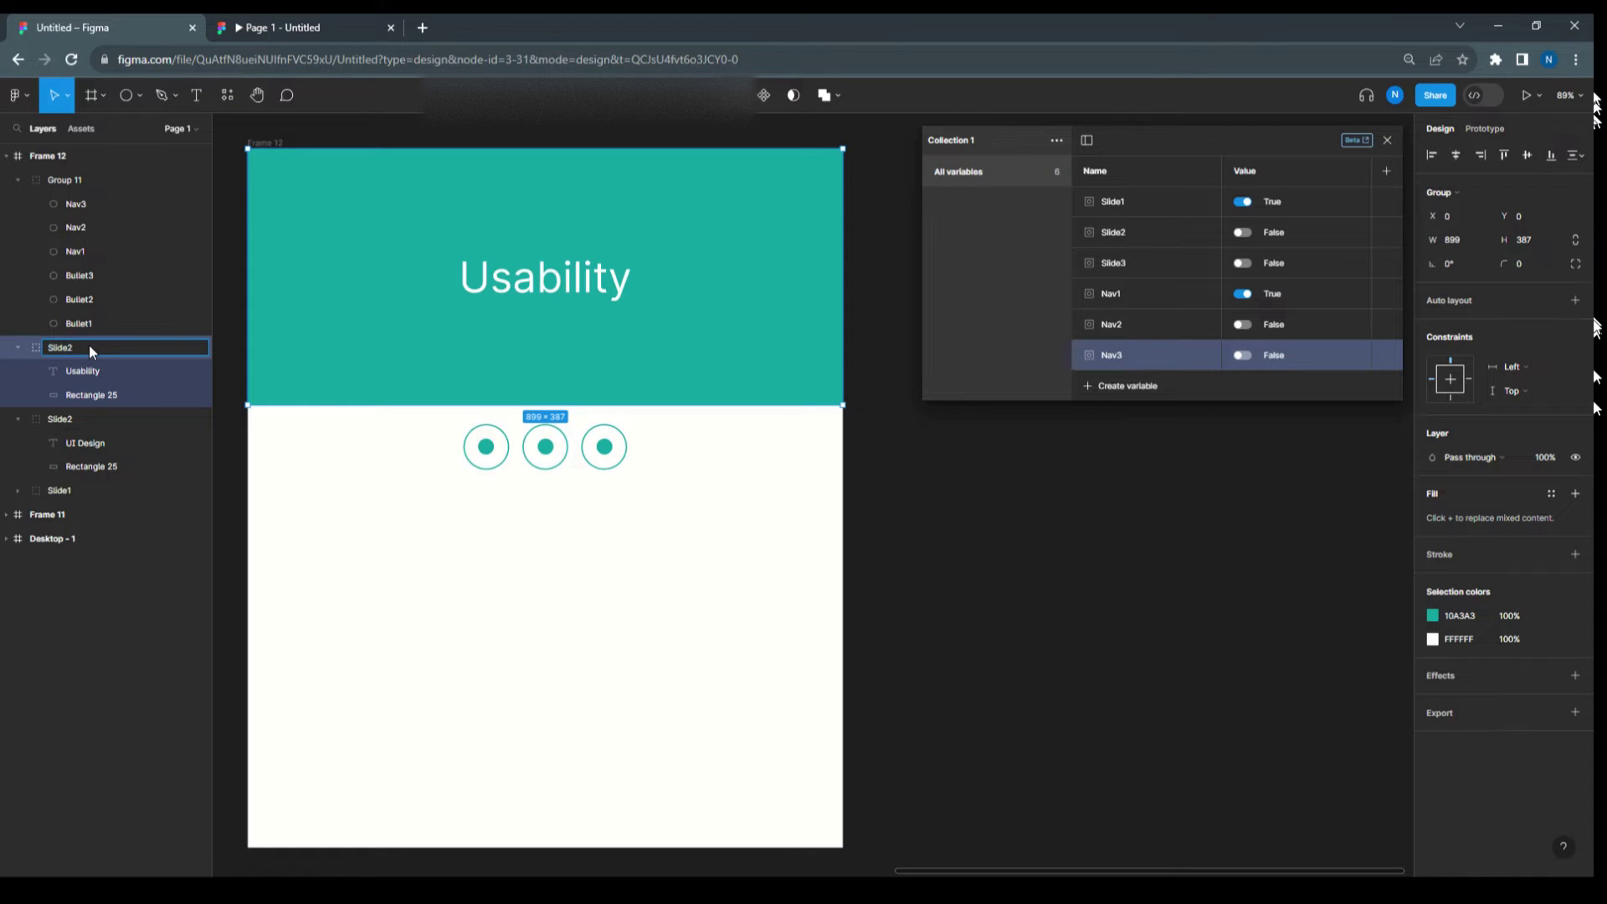
key(BackSpace)
text(3)
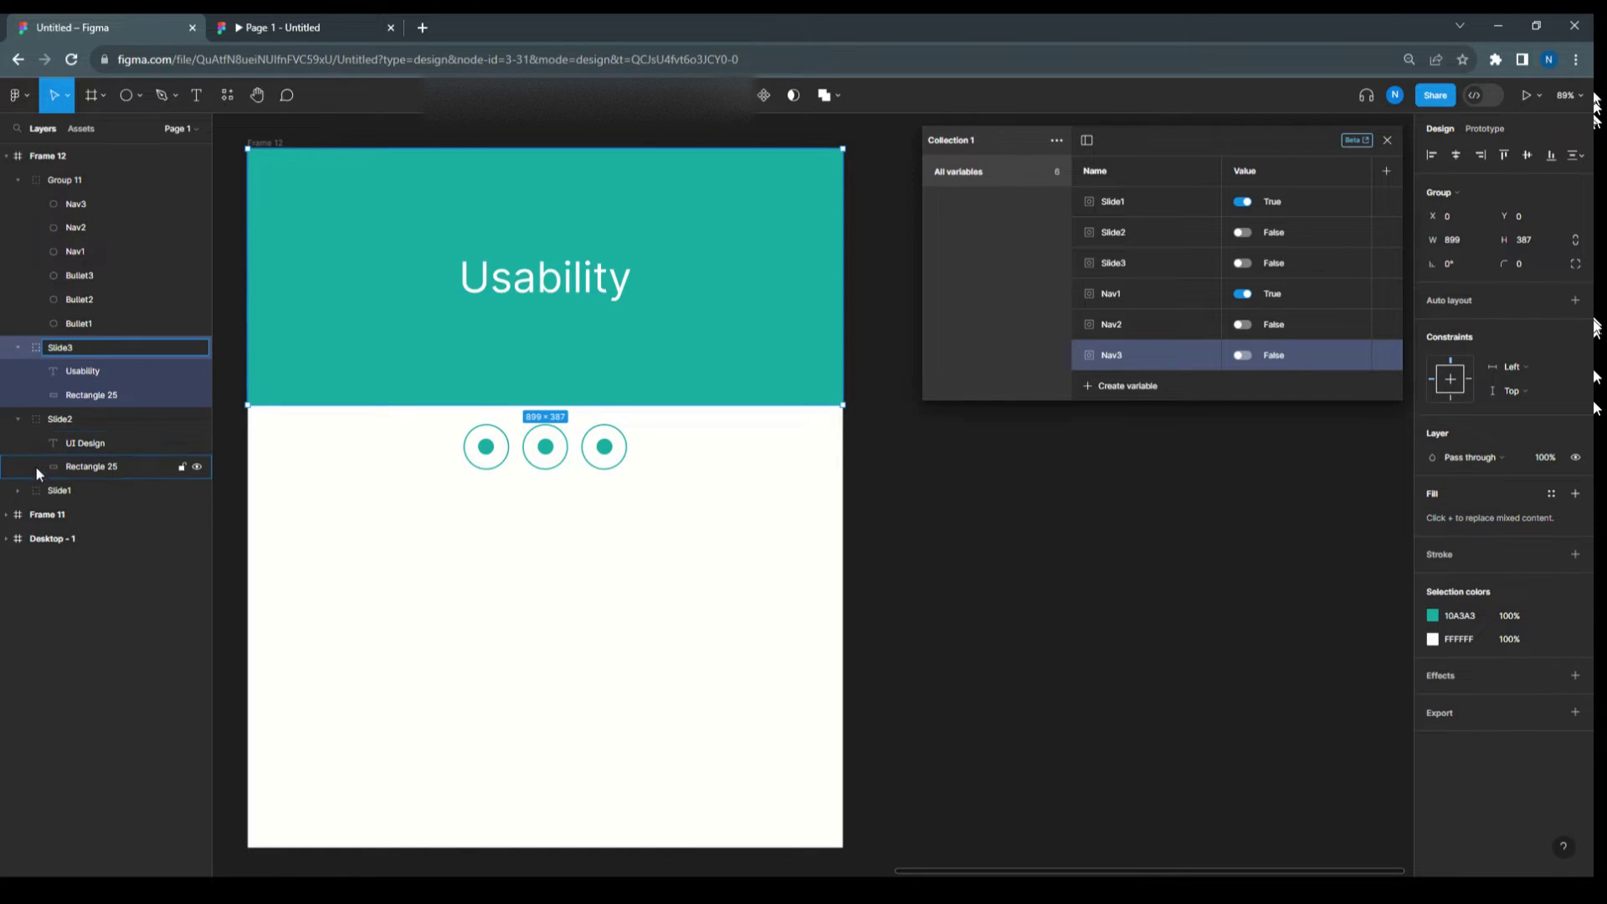
Step: Bind the visibility of Slide1, Slide2 and Slide3 layers to their matching boolean variables
click(46, 488)
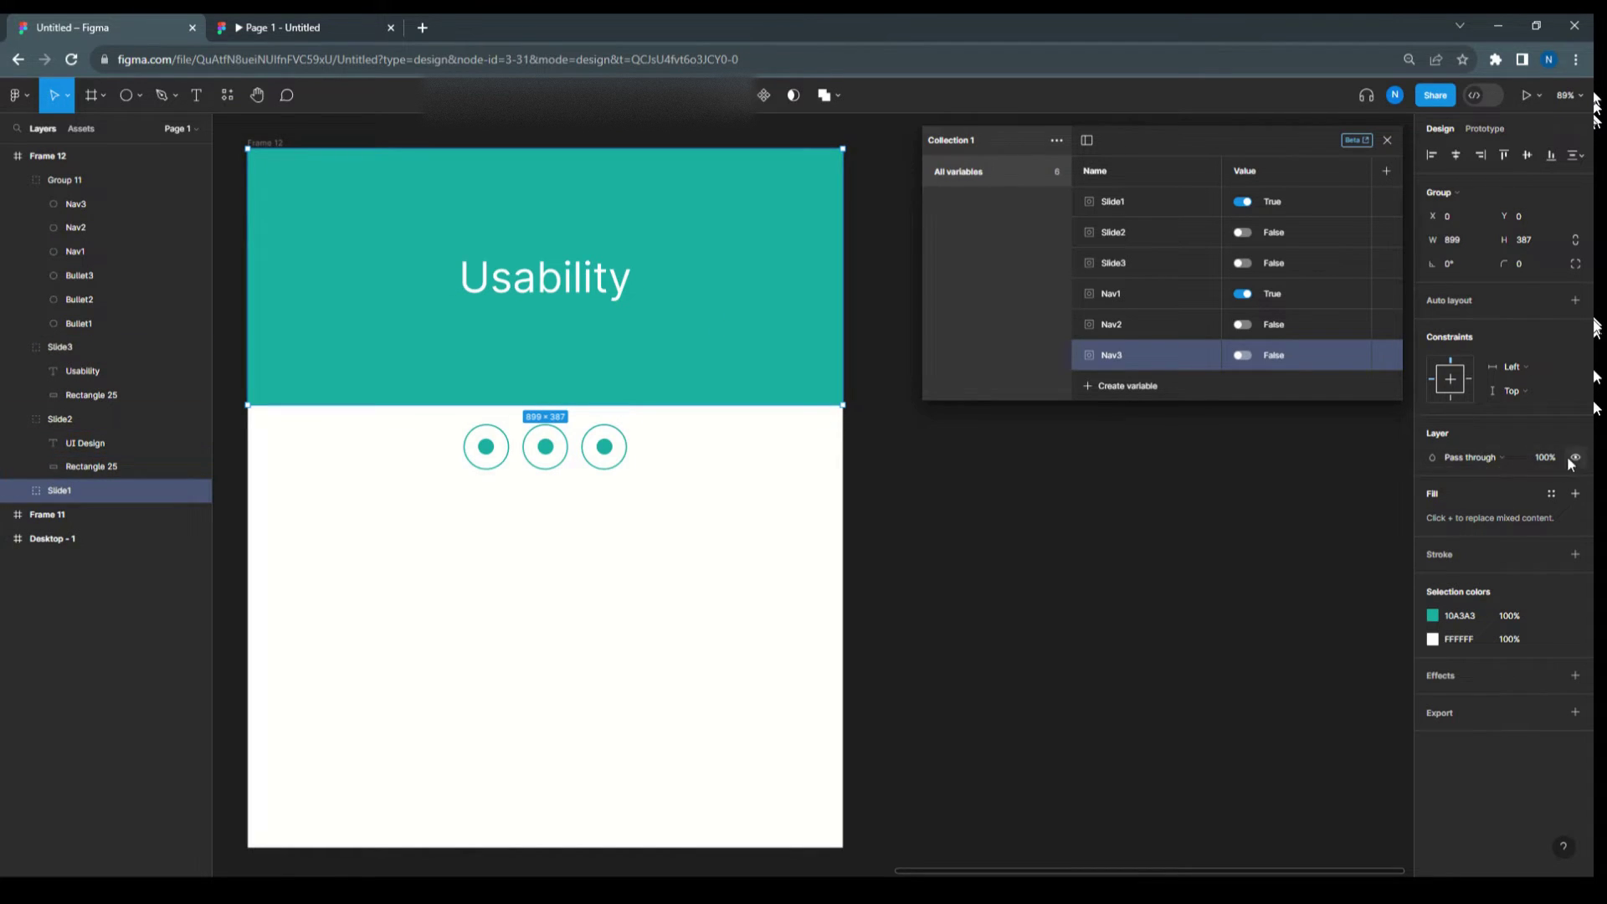
click(1387, 140)
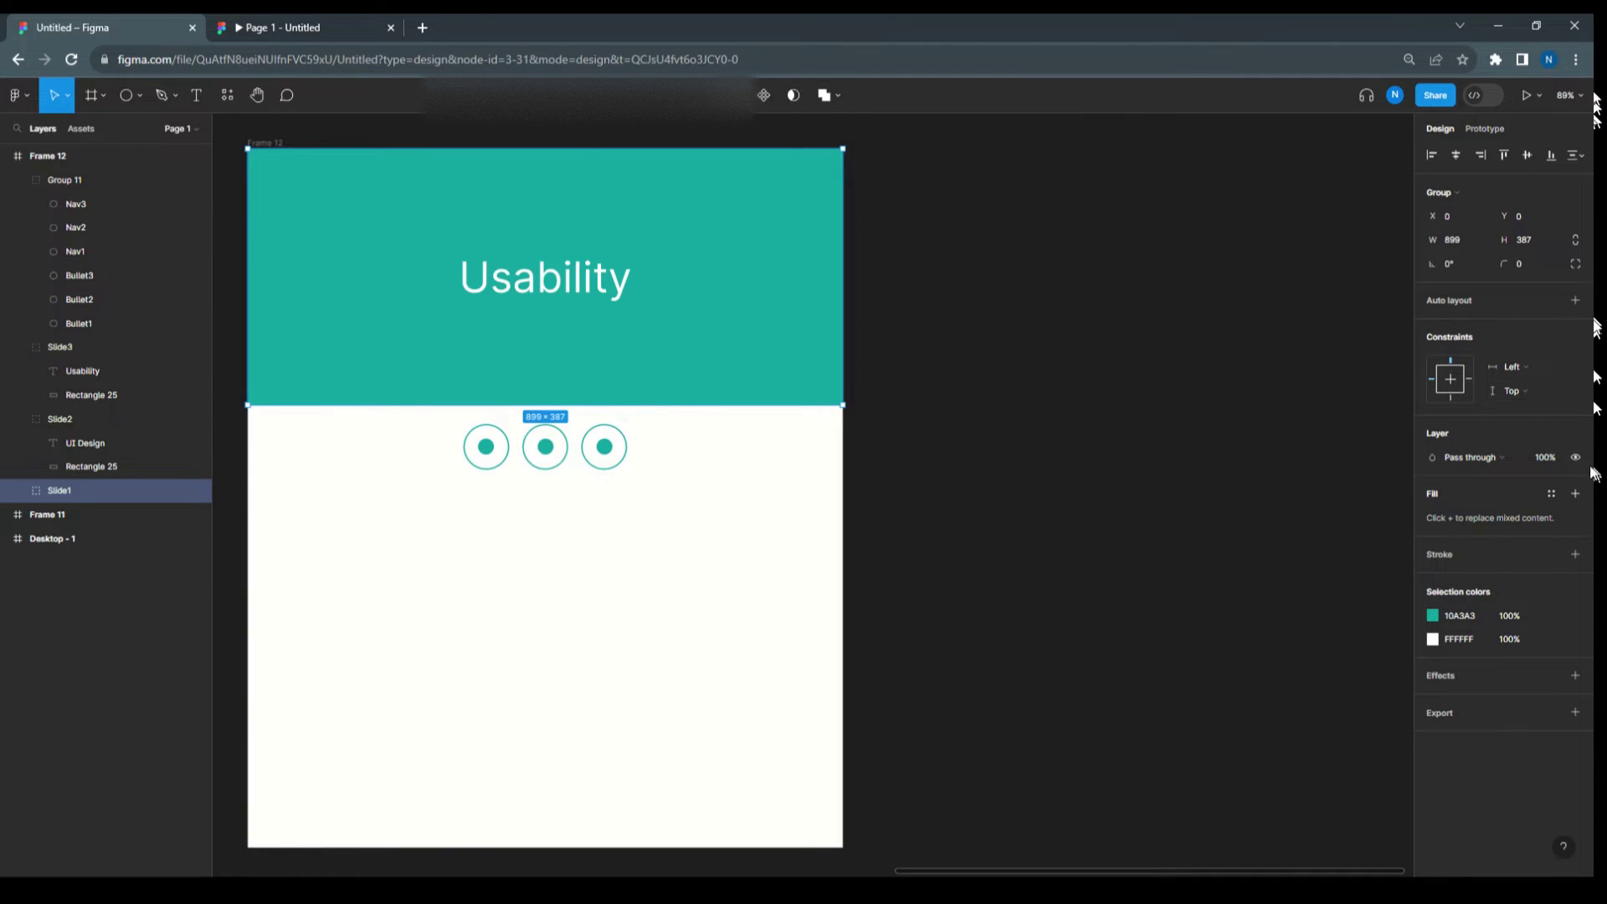
click(1576, 458)
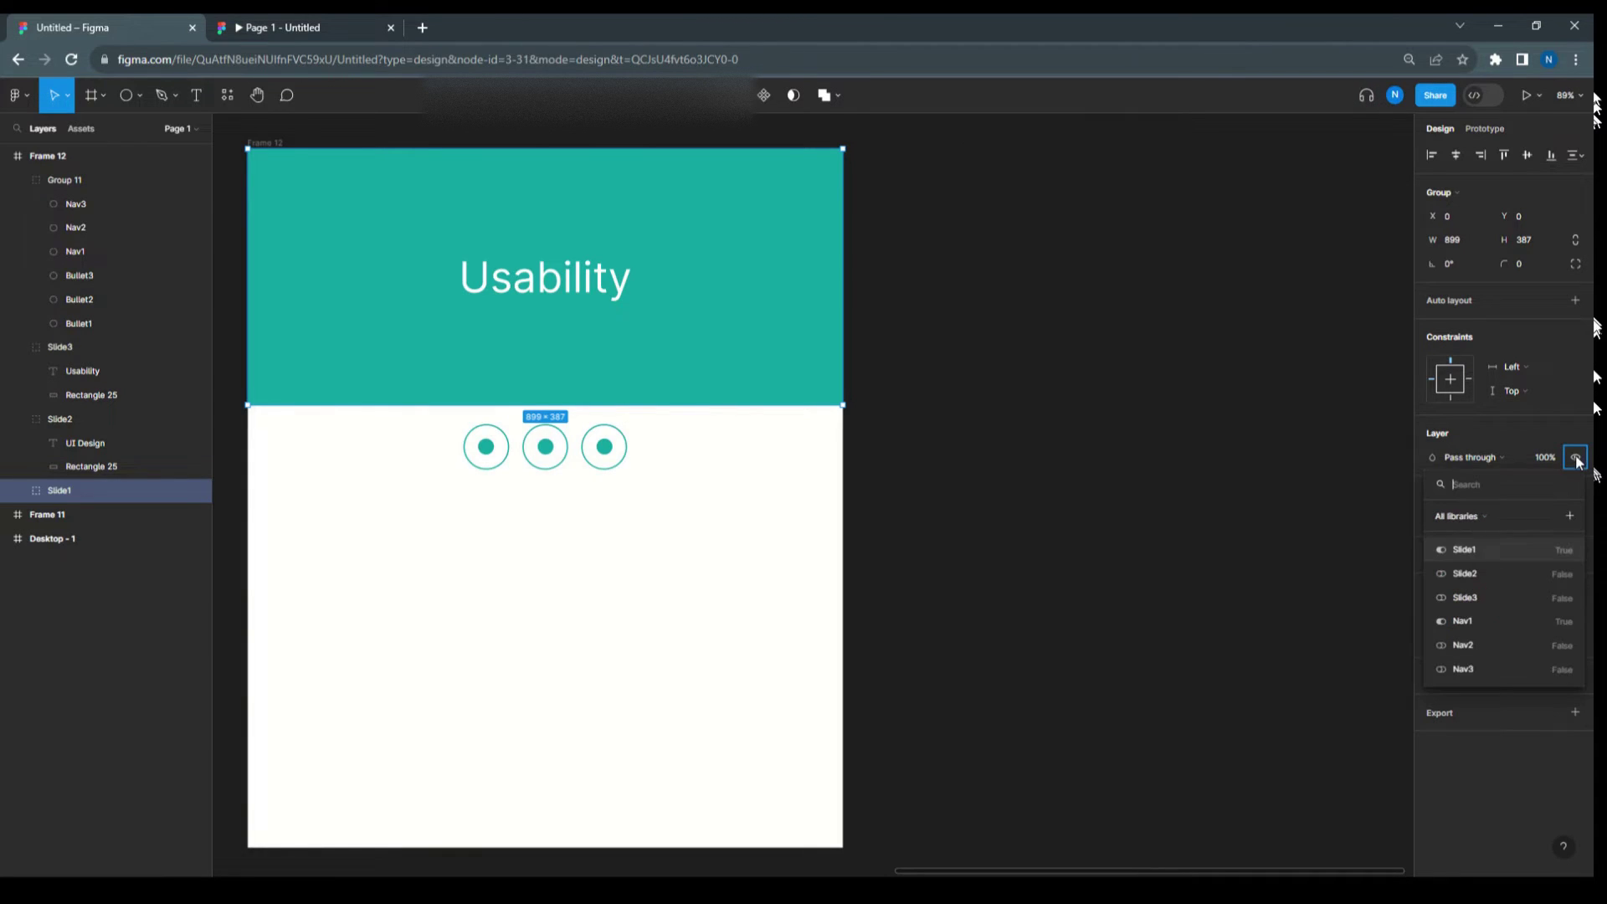
click(1500, 555)
click(52, 419)
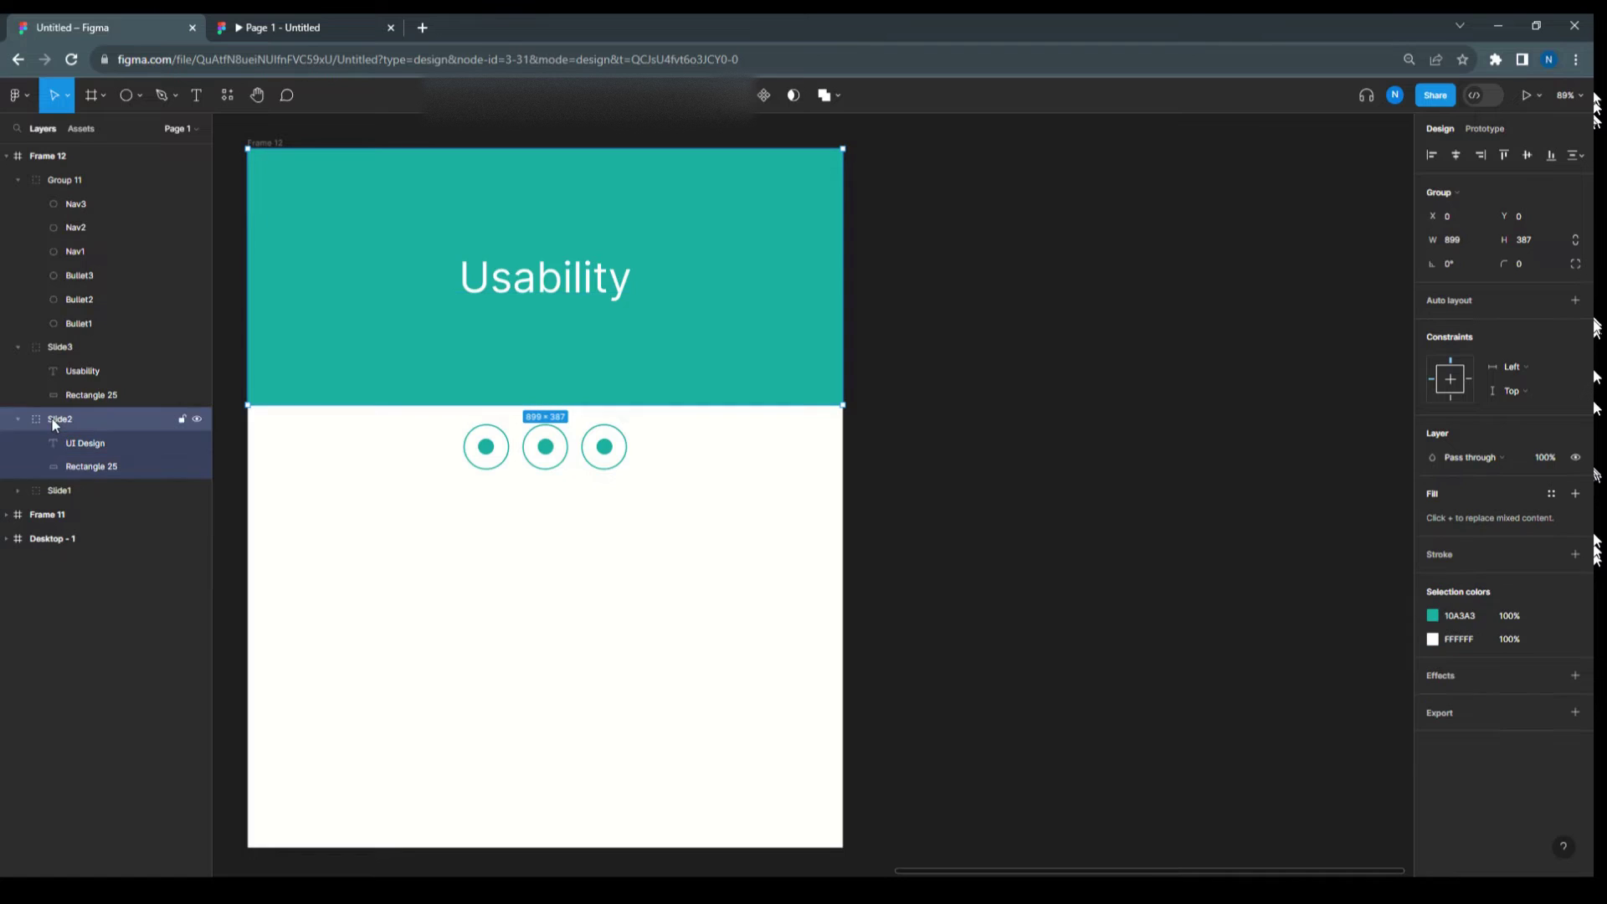
click(1550, 457)
click(1575, 457)
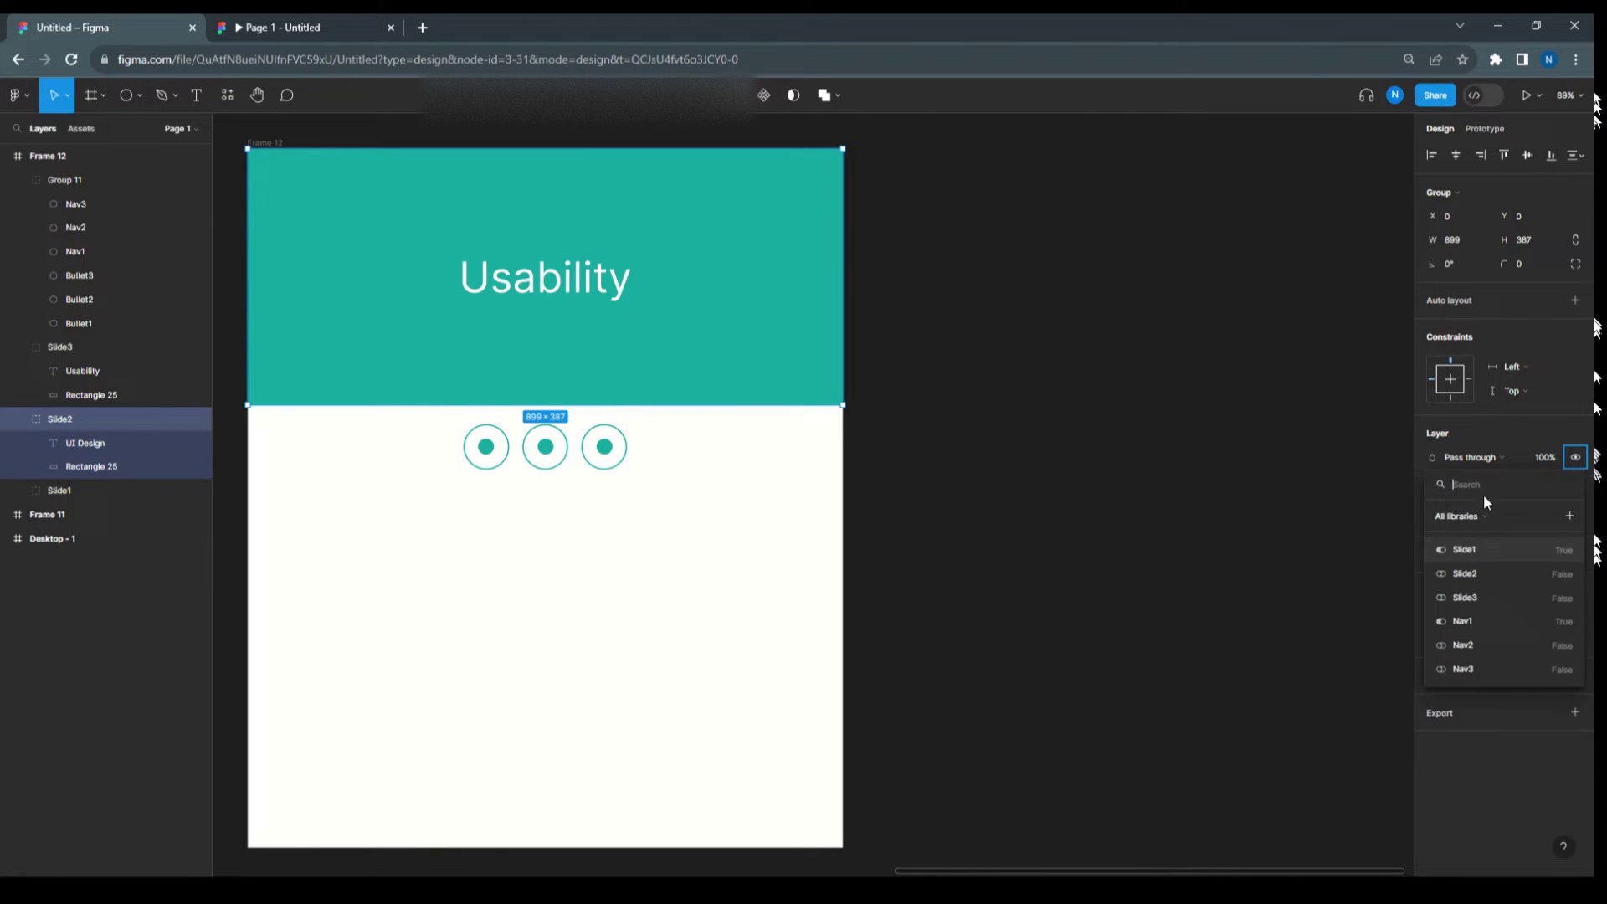
click(1478, 573)
click(186, 347)
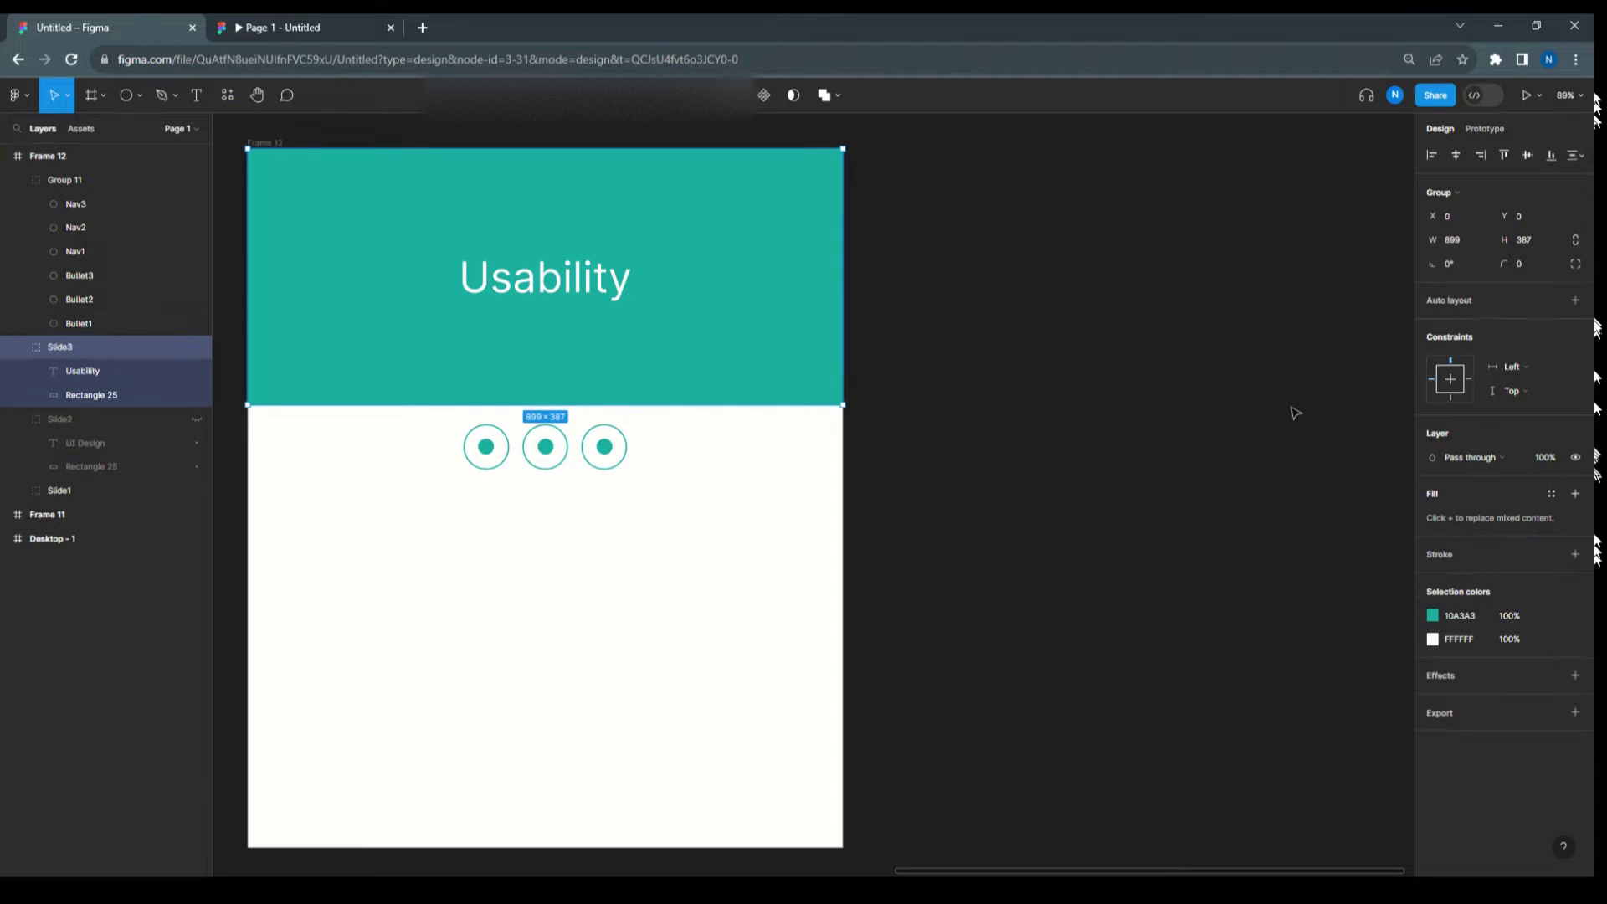
click(1575, 457)
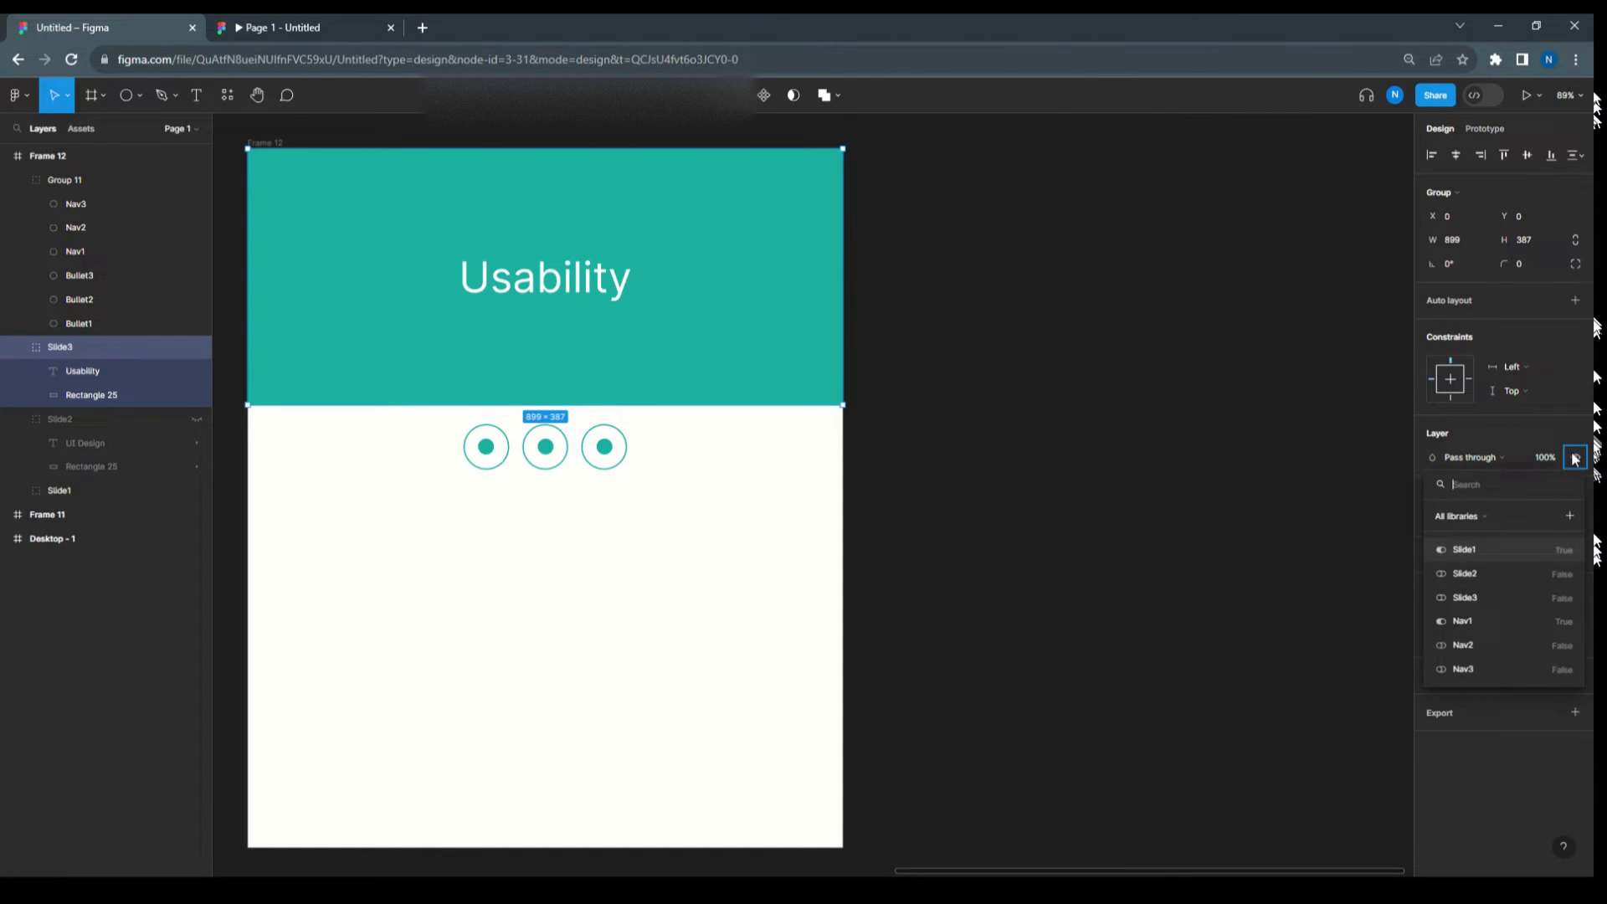
click(1478, 598)
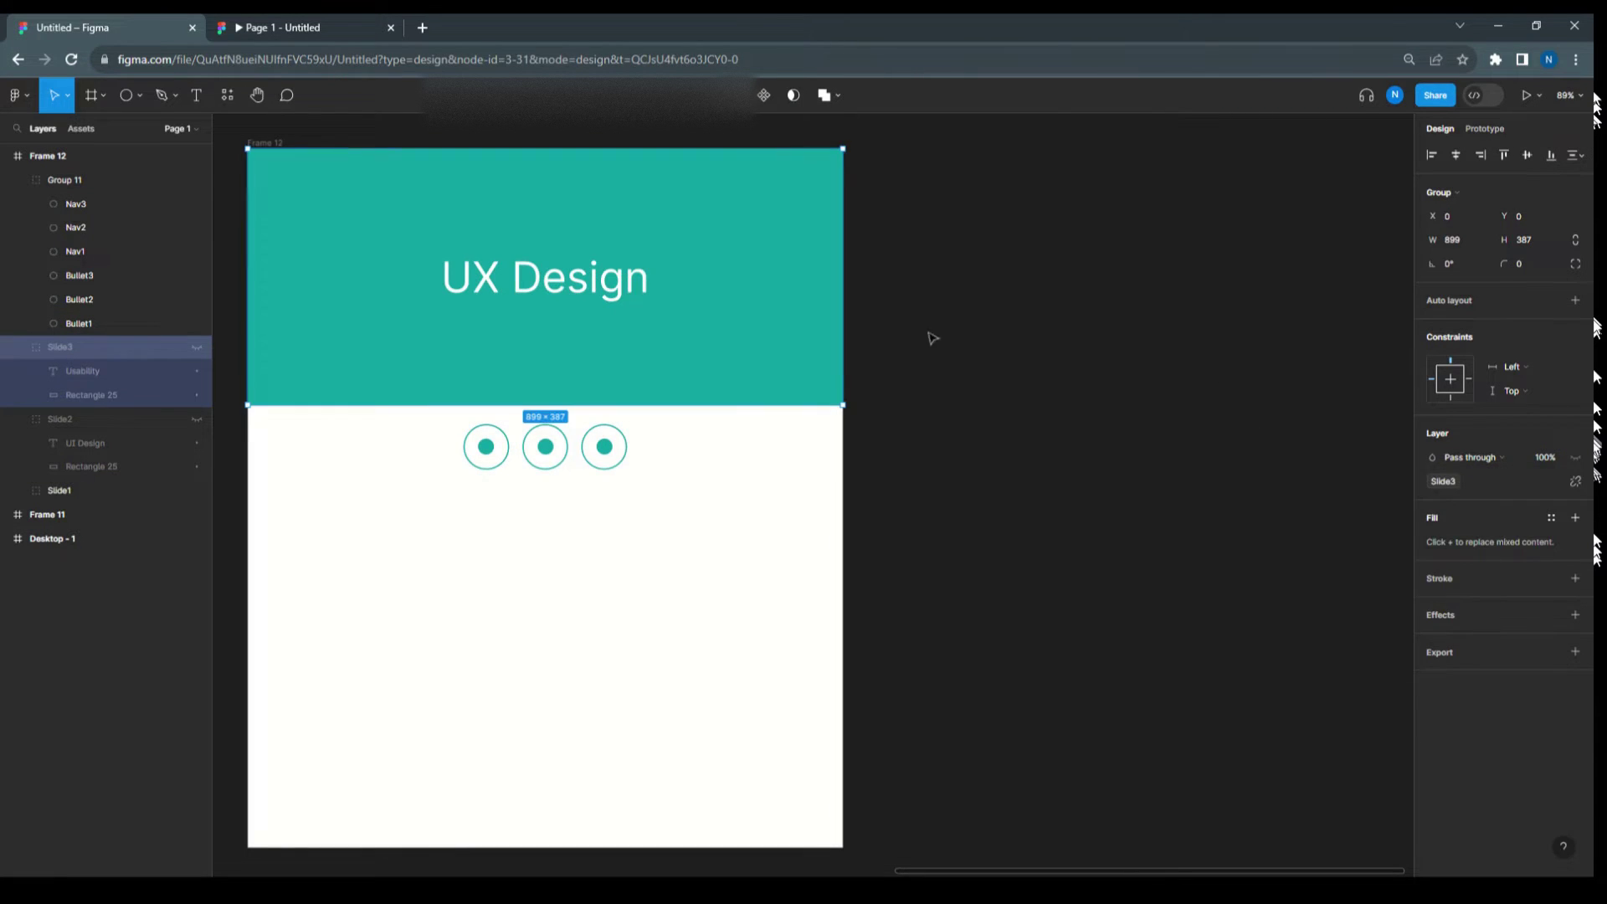
Step: Bind the first and middle nav dots' layer visibility to Nav1 and Nav2
double_click(486, 450)
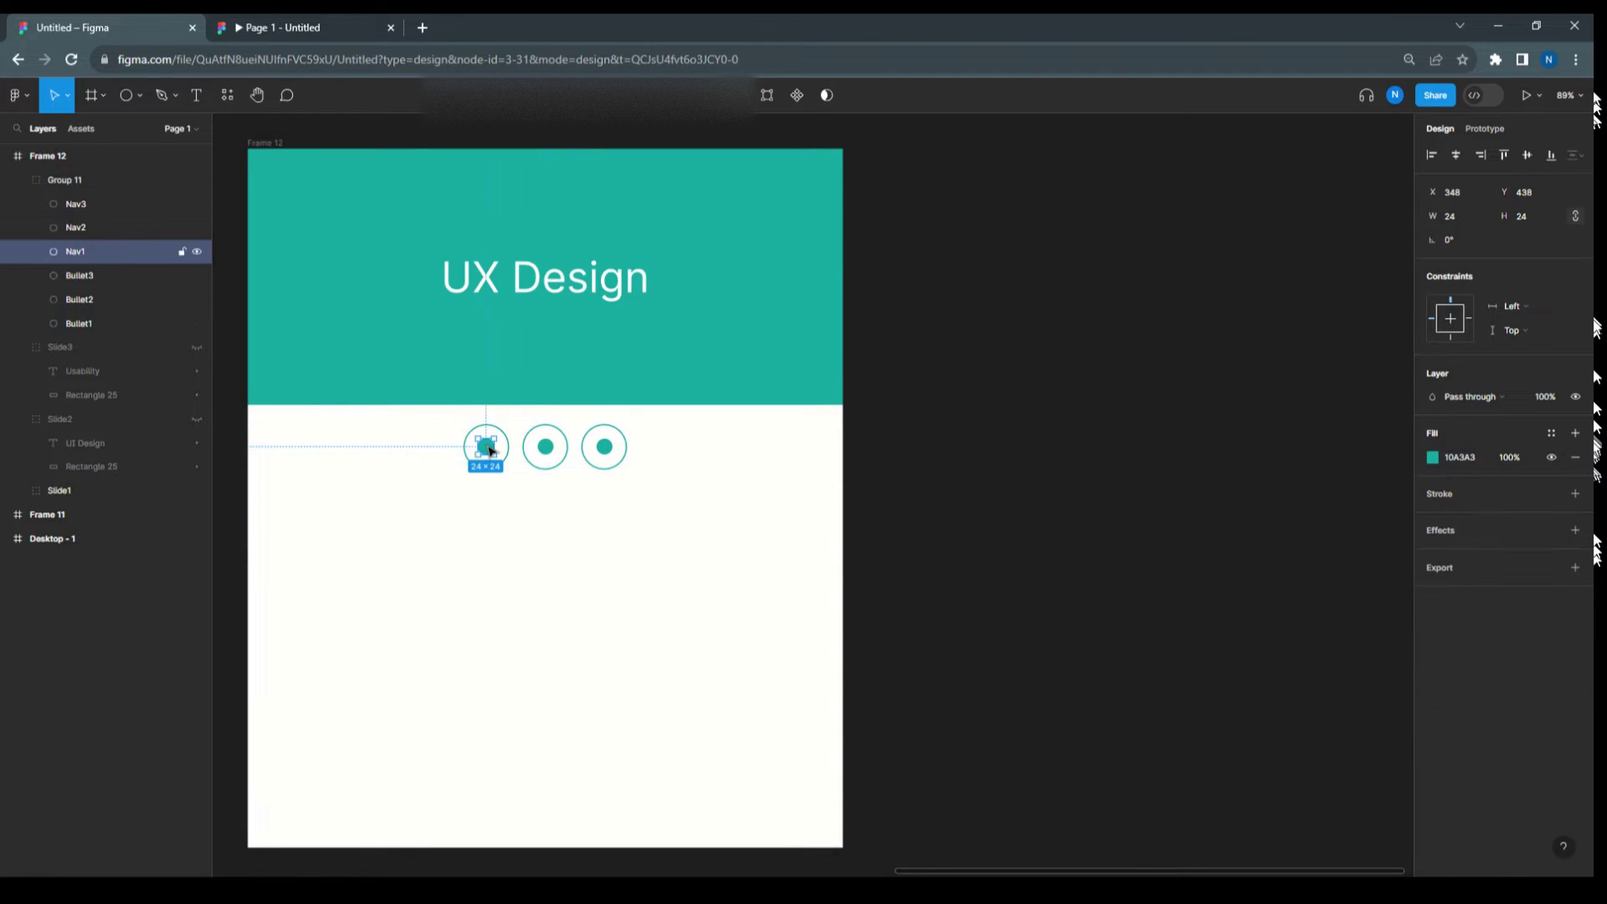
click(1574, 398)
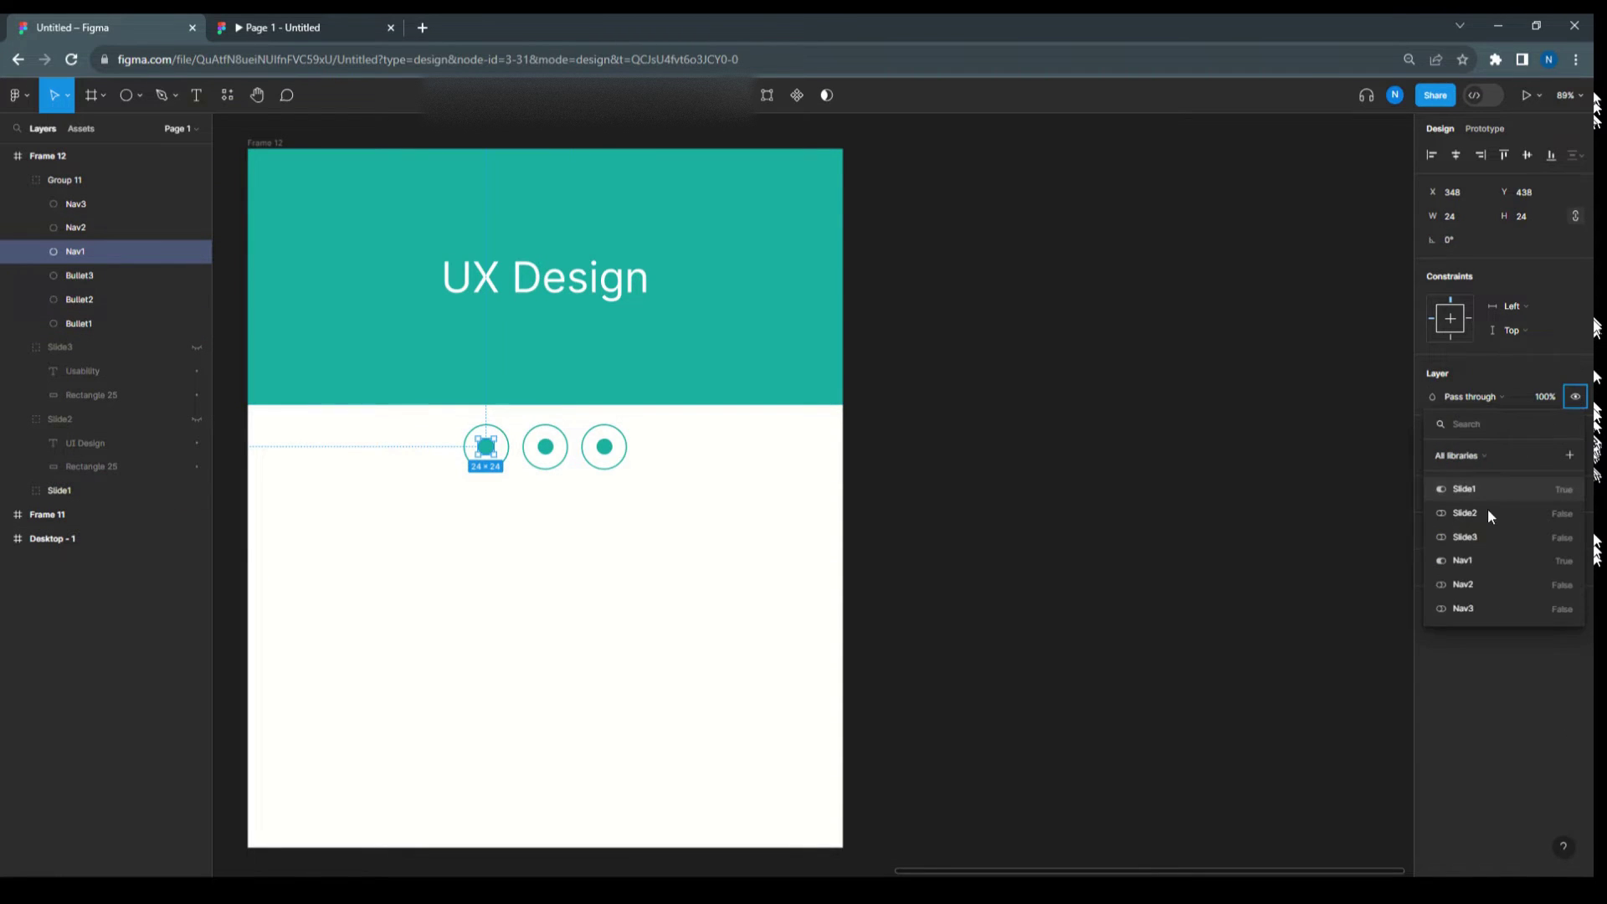
click(1496, 558)
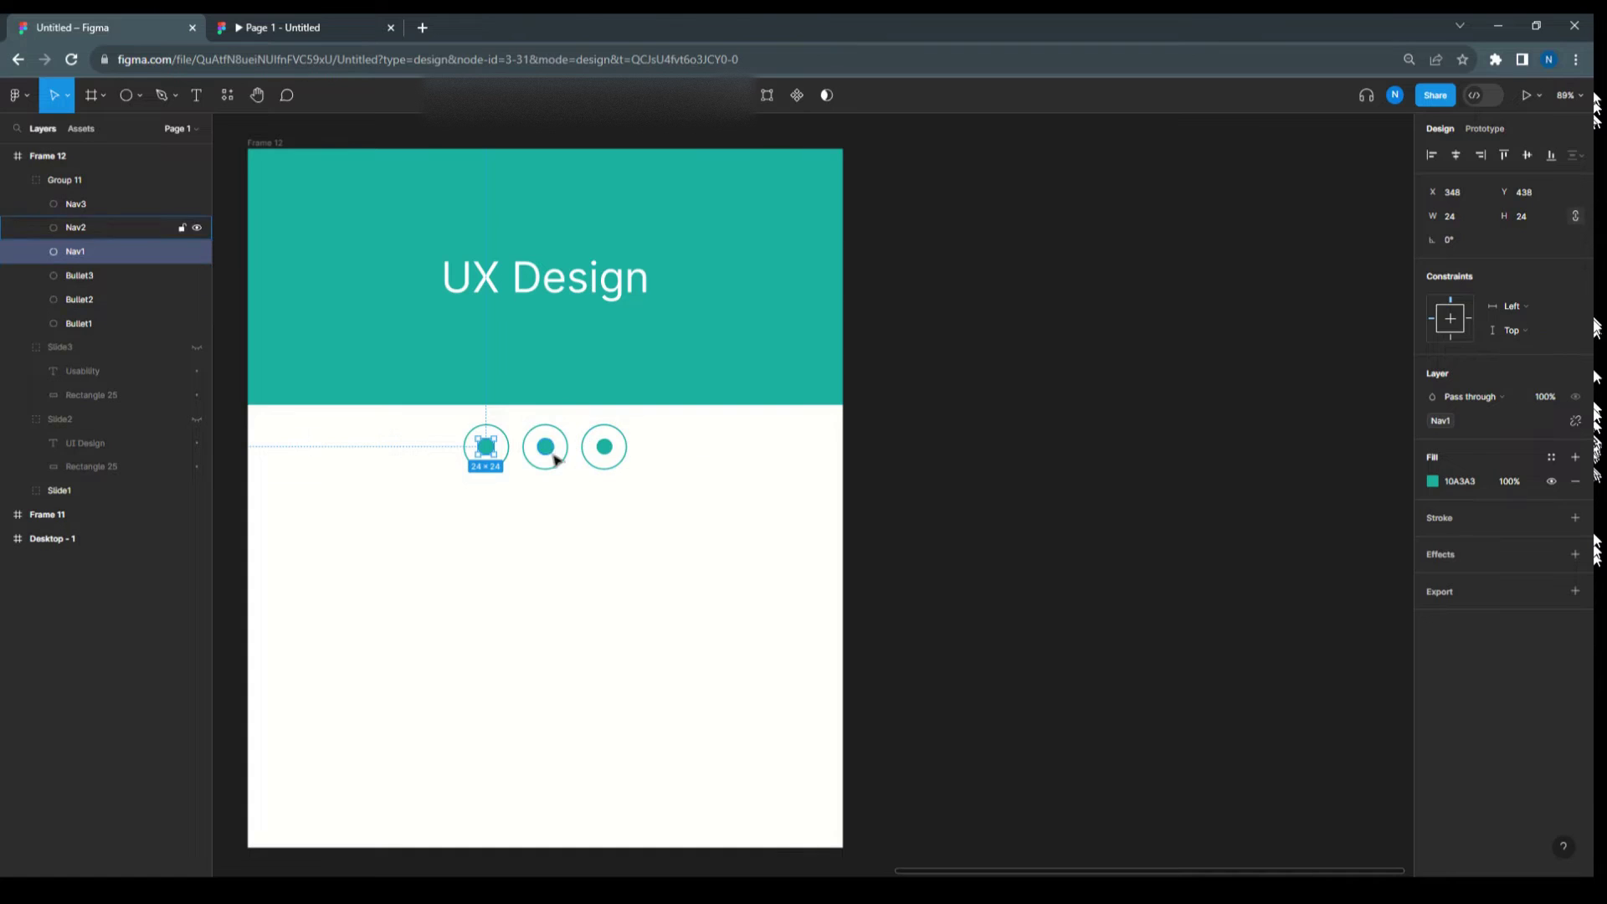
click(549, 452)
click(1574, 399)
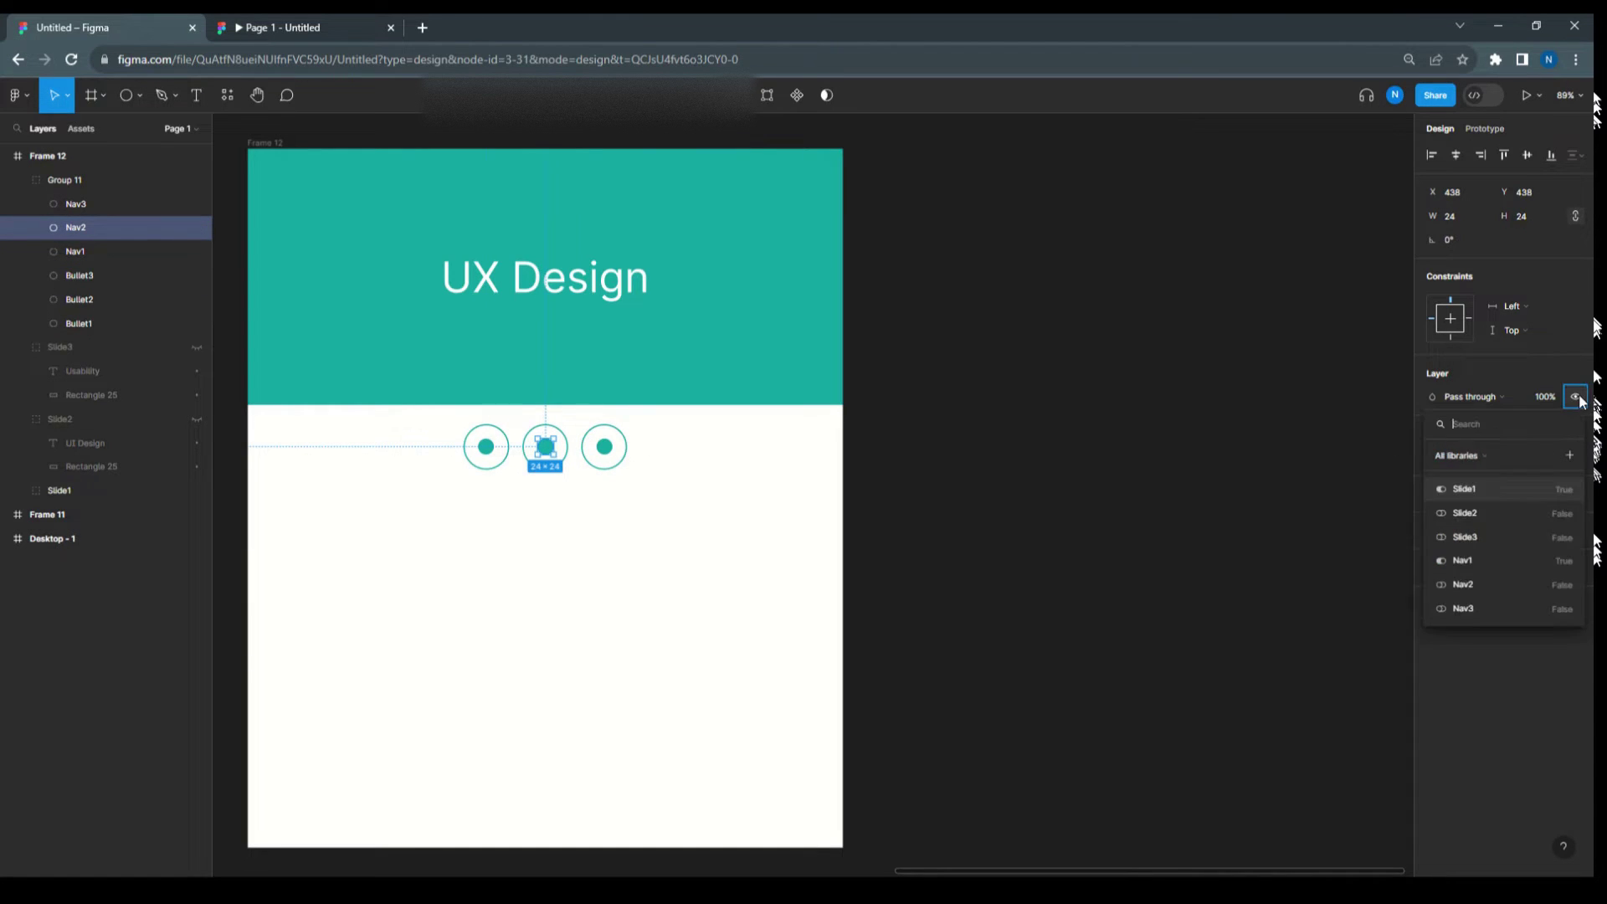
click(1471, 585)
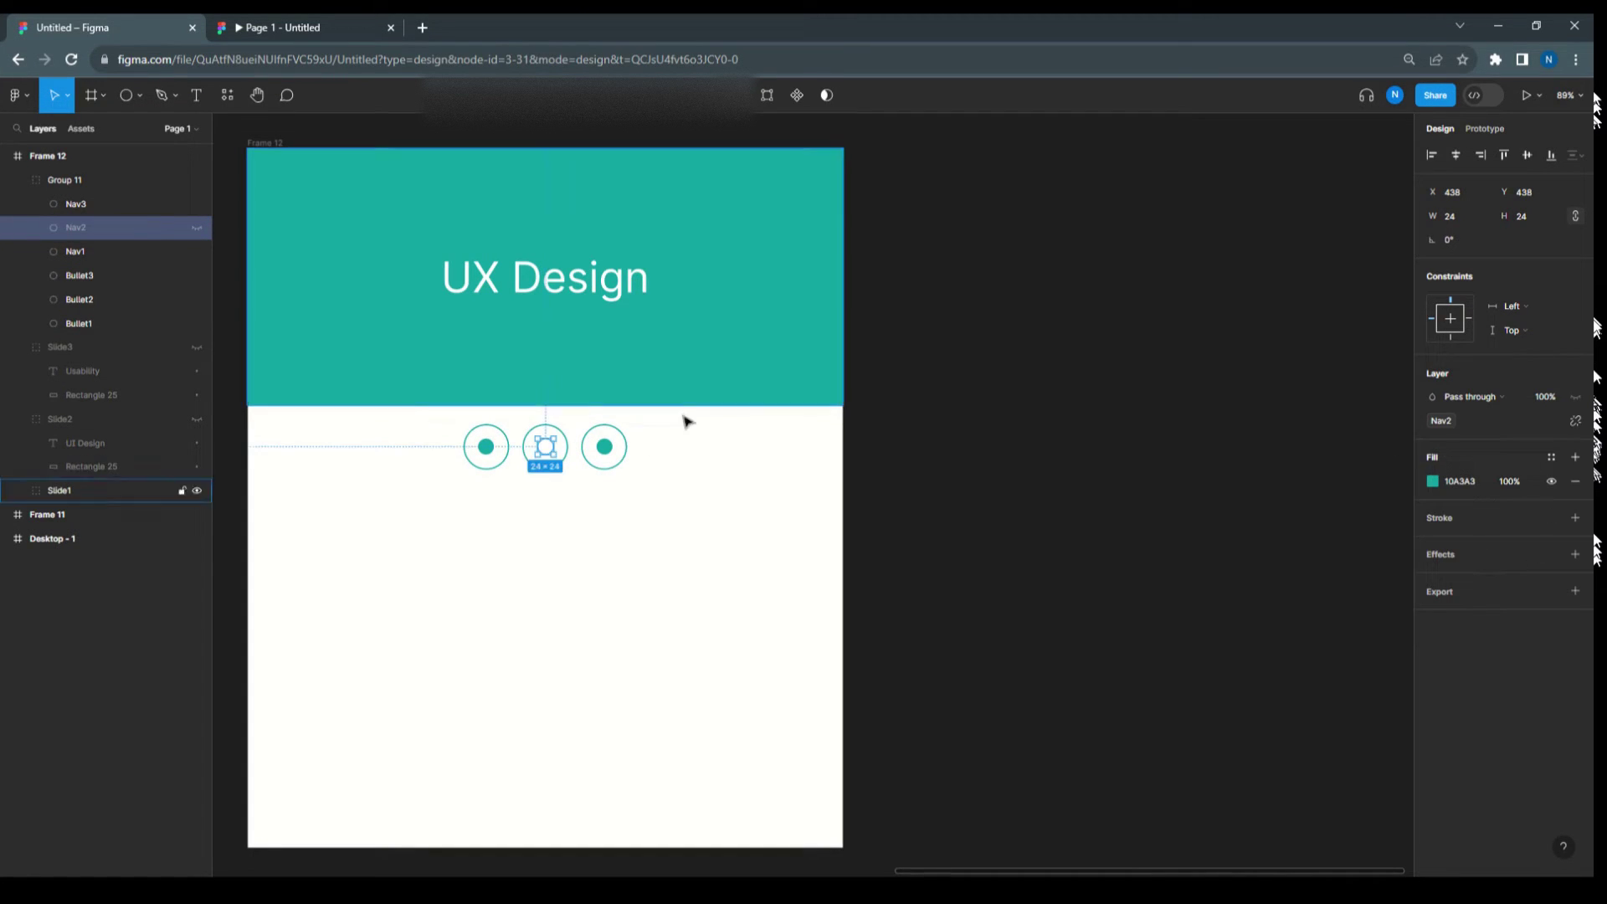
click(912, 465)
Step: Bind the third nav dot's layer visibility to Nav3
click(542, 449)
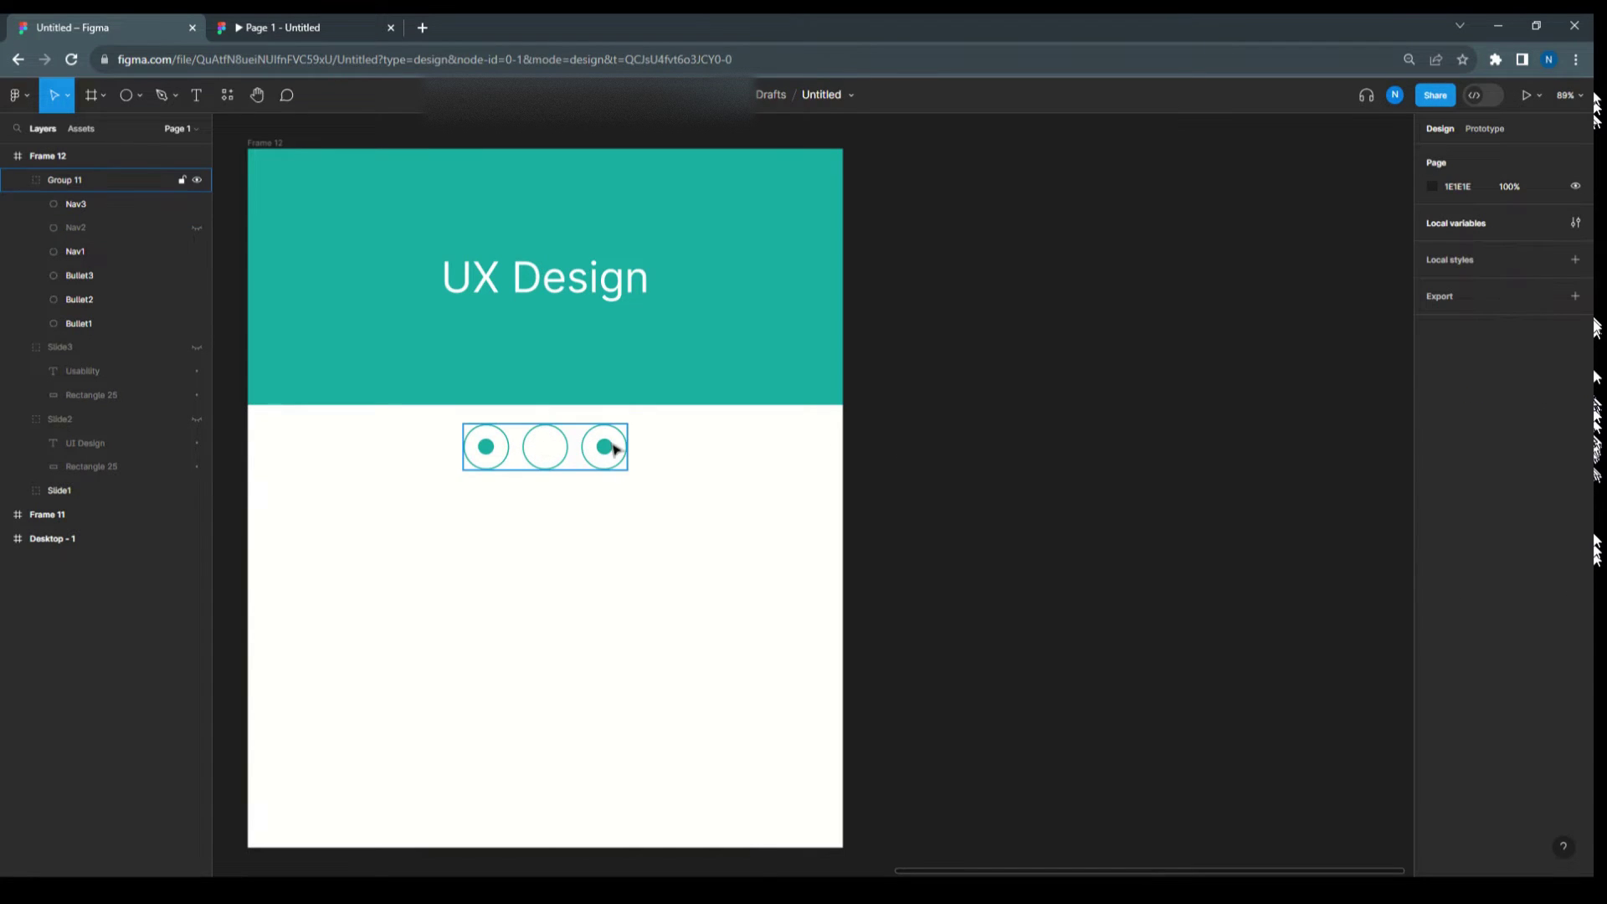
right_click(599, 446)
click(599, 448)
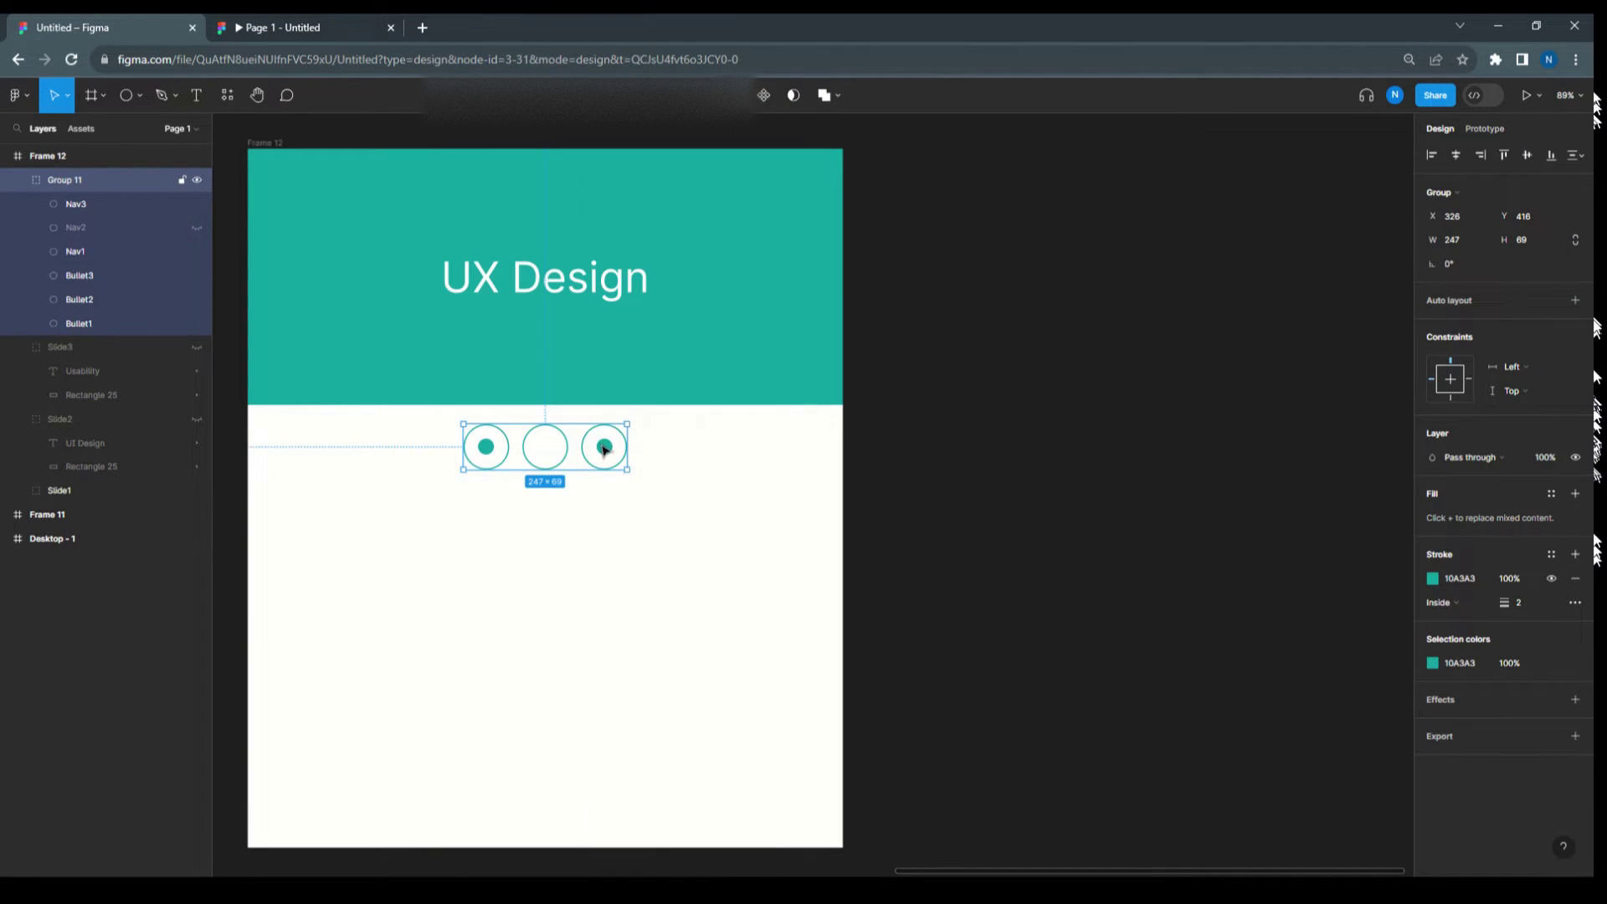
click(606, 449)
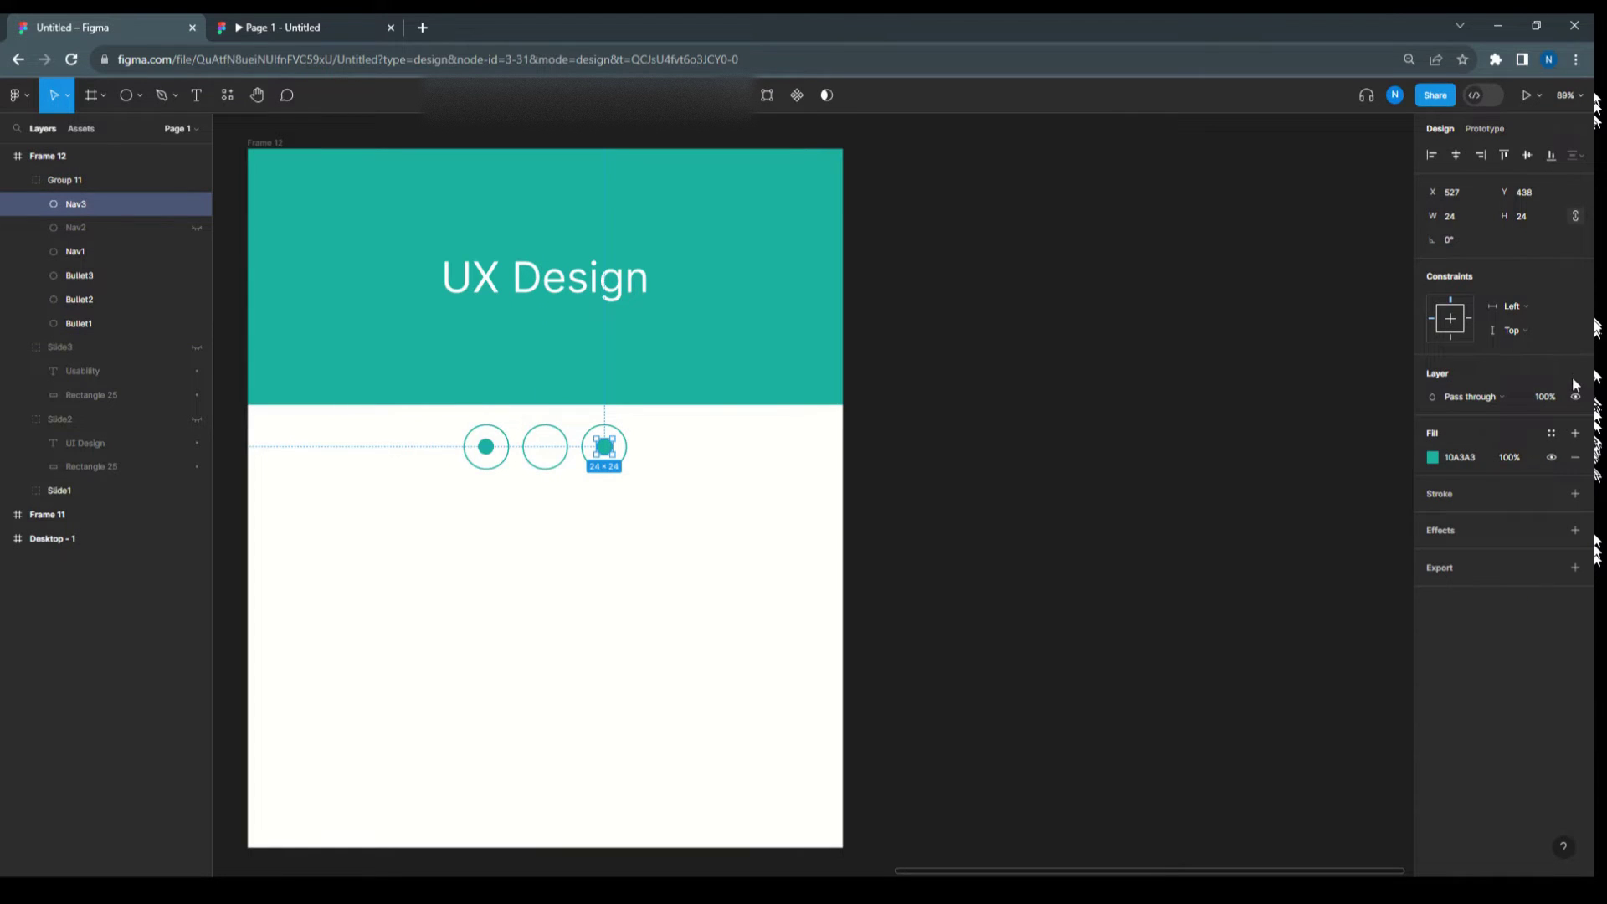
click(1575, 397)
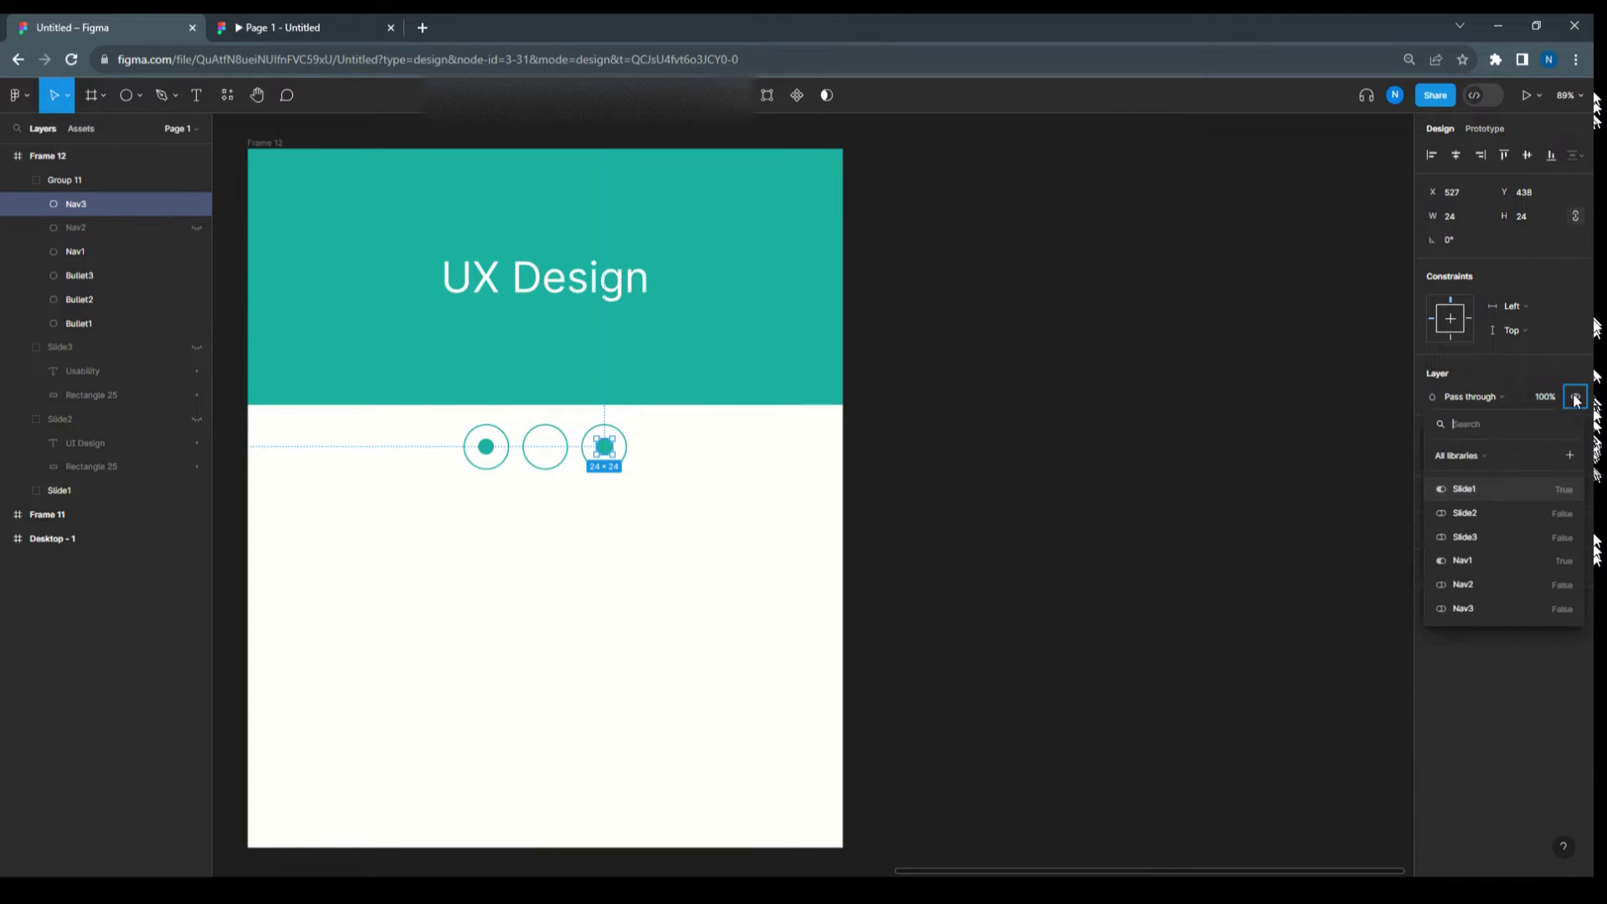
click(1478, 603)
click(950, 446)
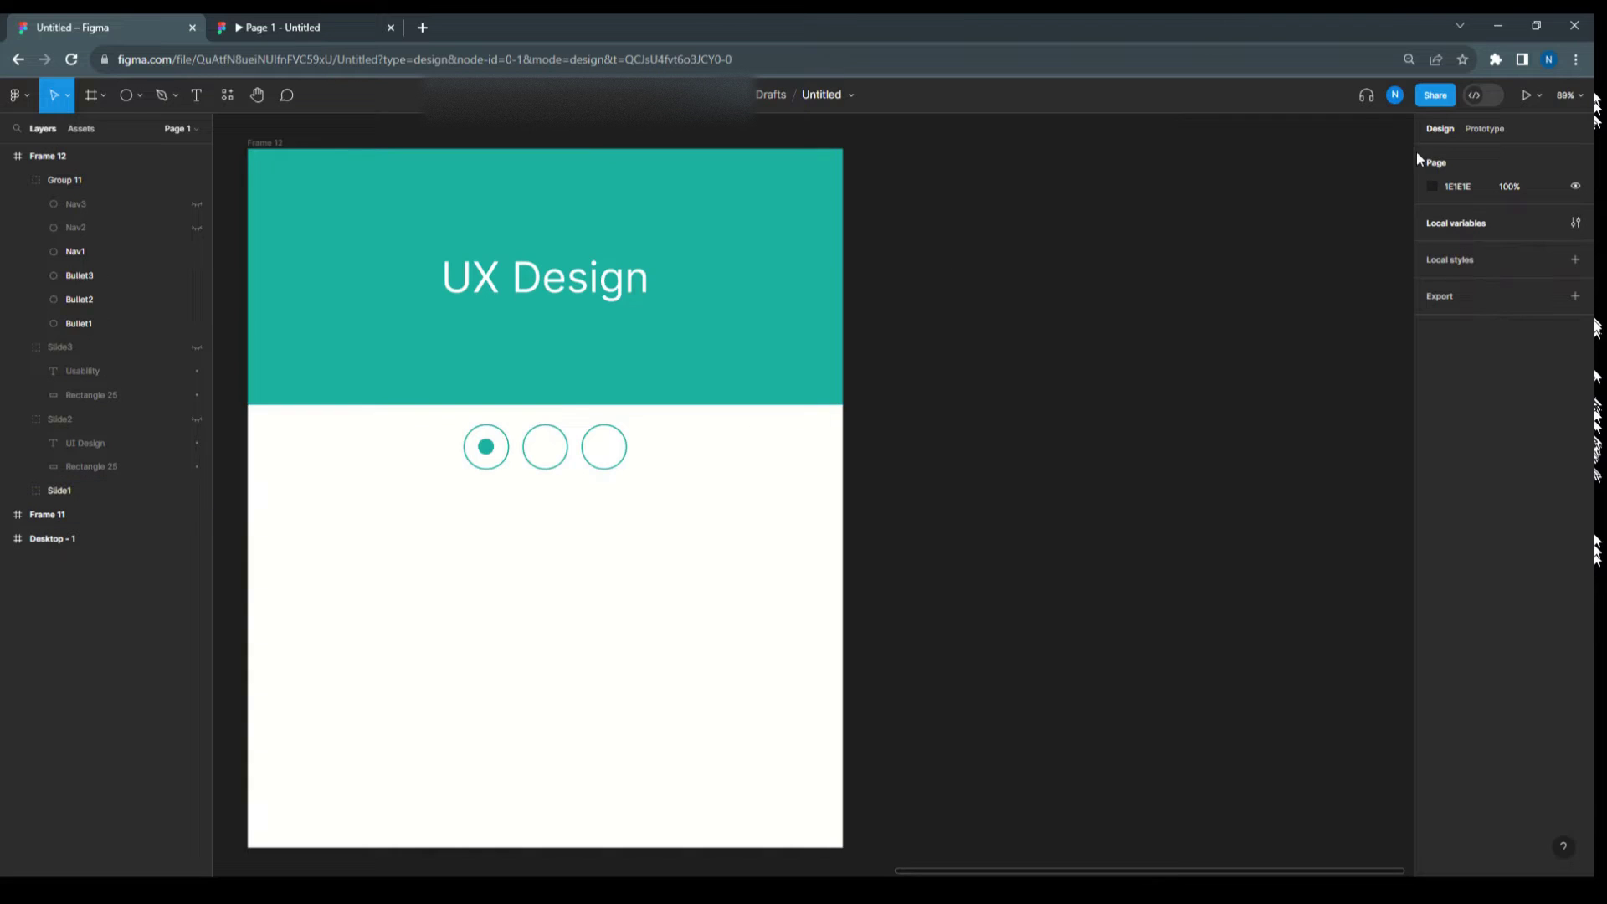
Step: Select Bullet1 inside the nav group and add a new prototype interaction
click(466, 337)
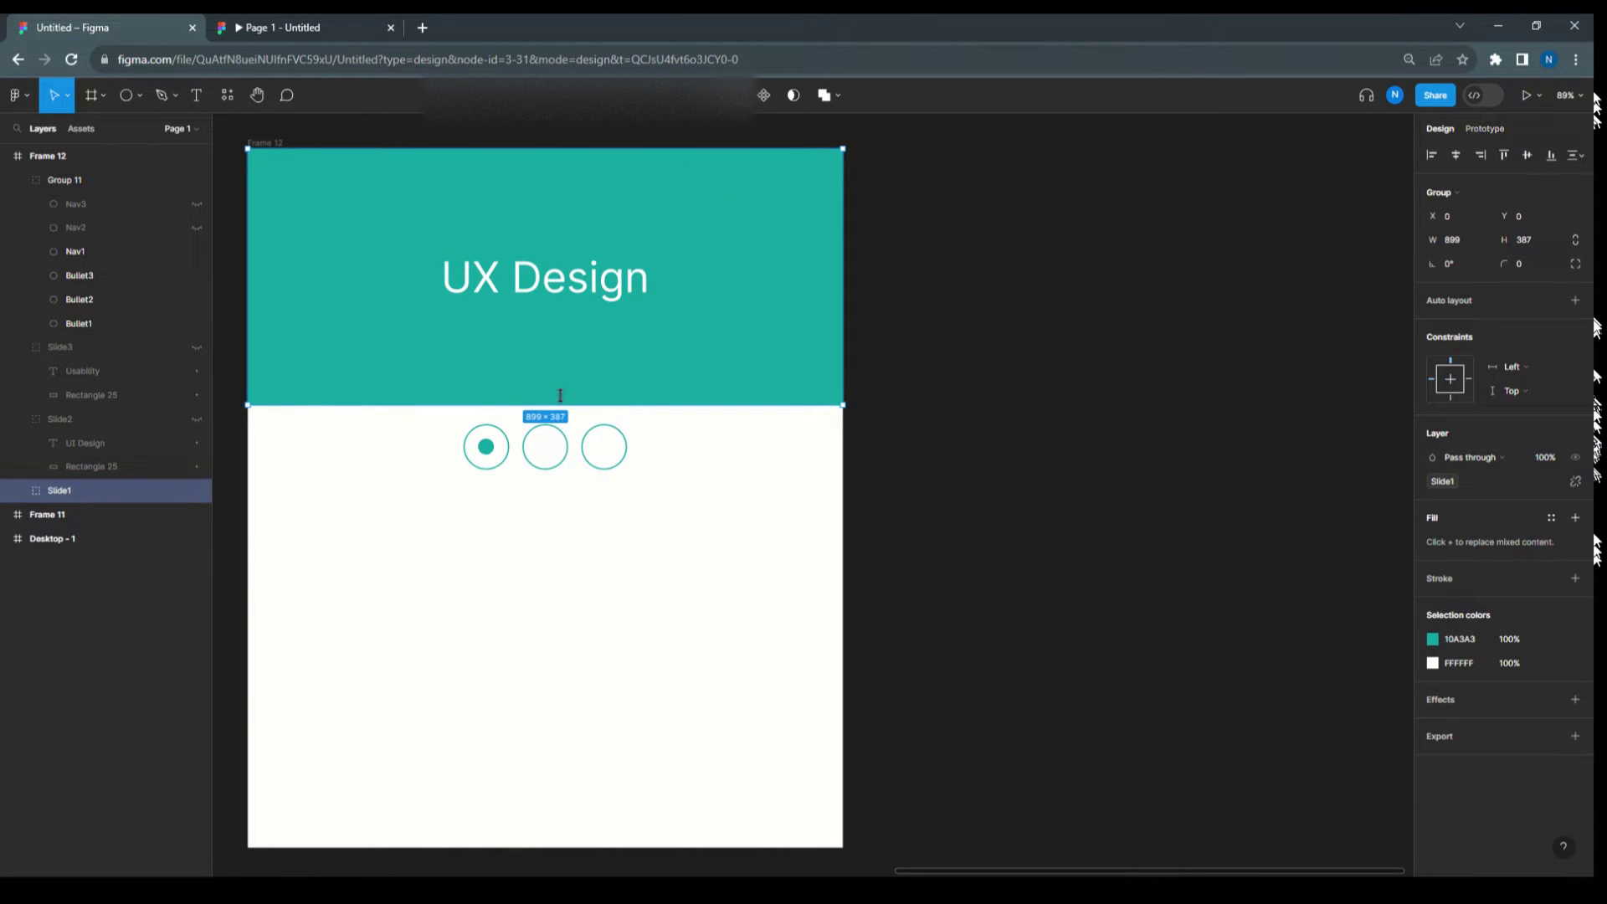
click(506, 443)
double_click(505, 444)
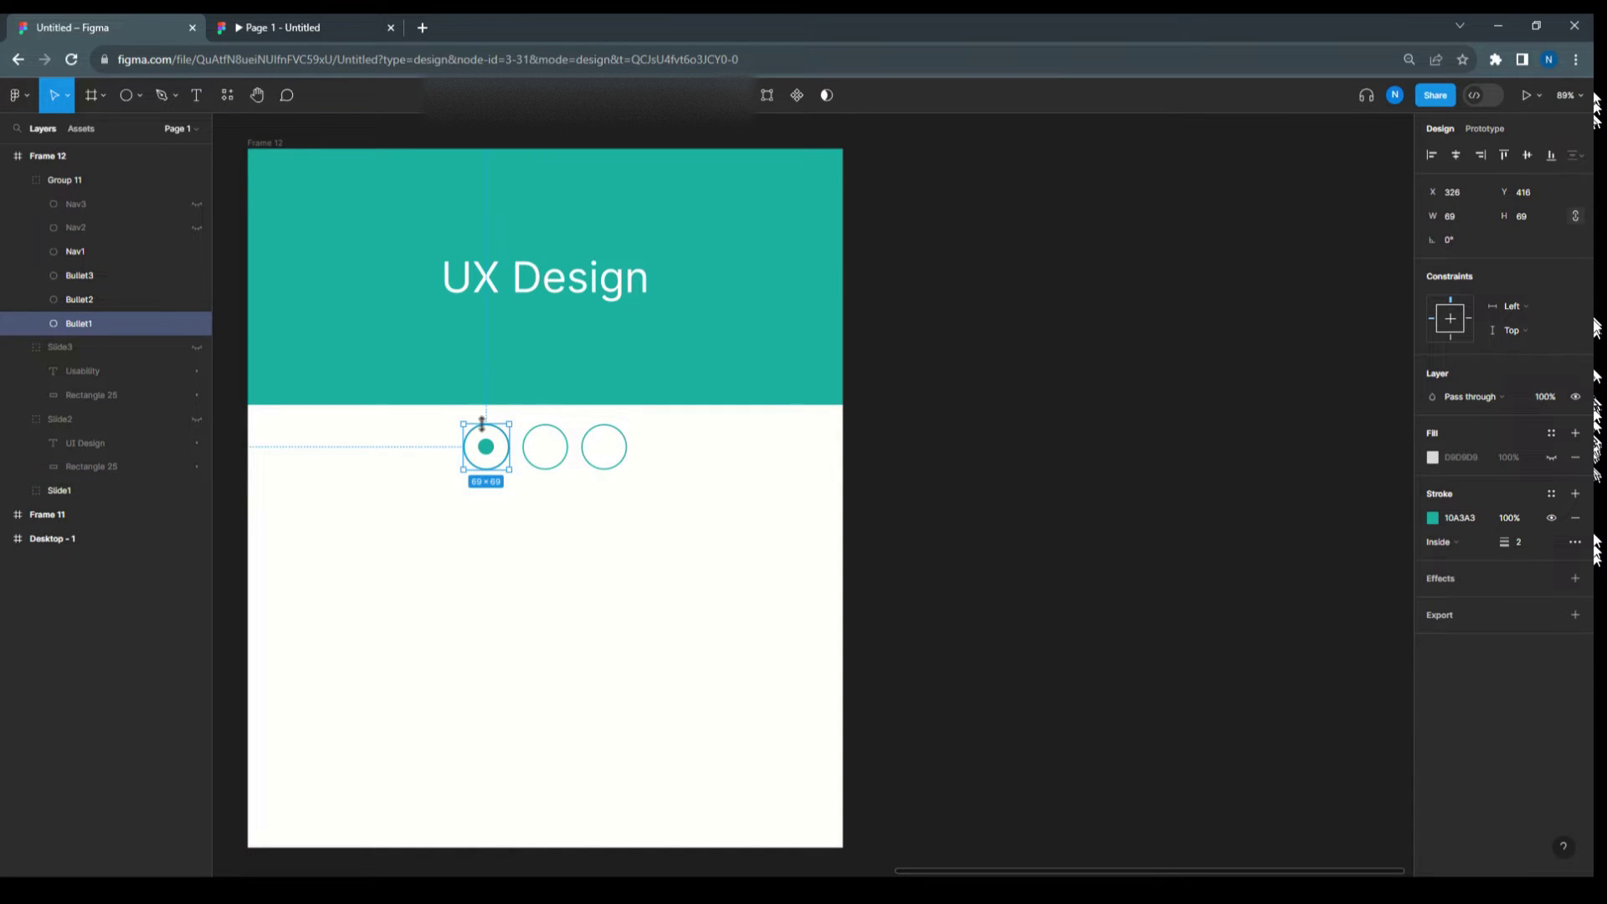
click(1498, 130)
click(1464, 166)
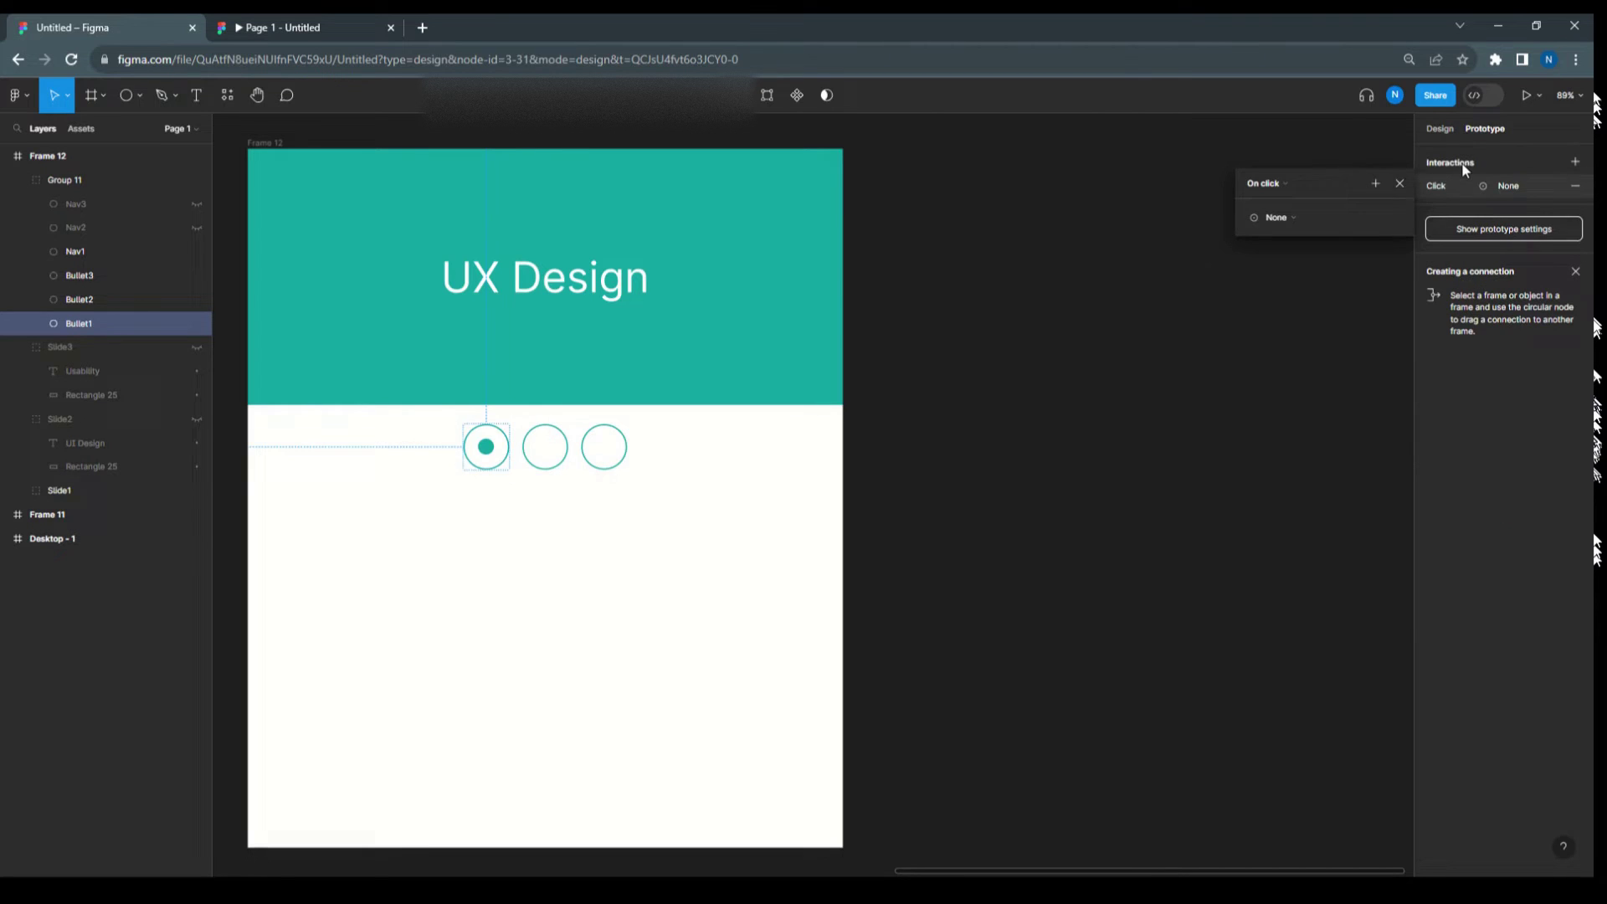
Step: Make Bullet1's click action a Conditional with the condition Nav1 == false
click(1275, 216)
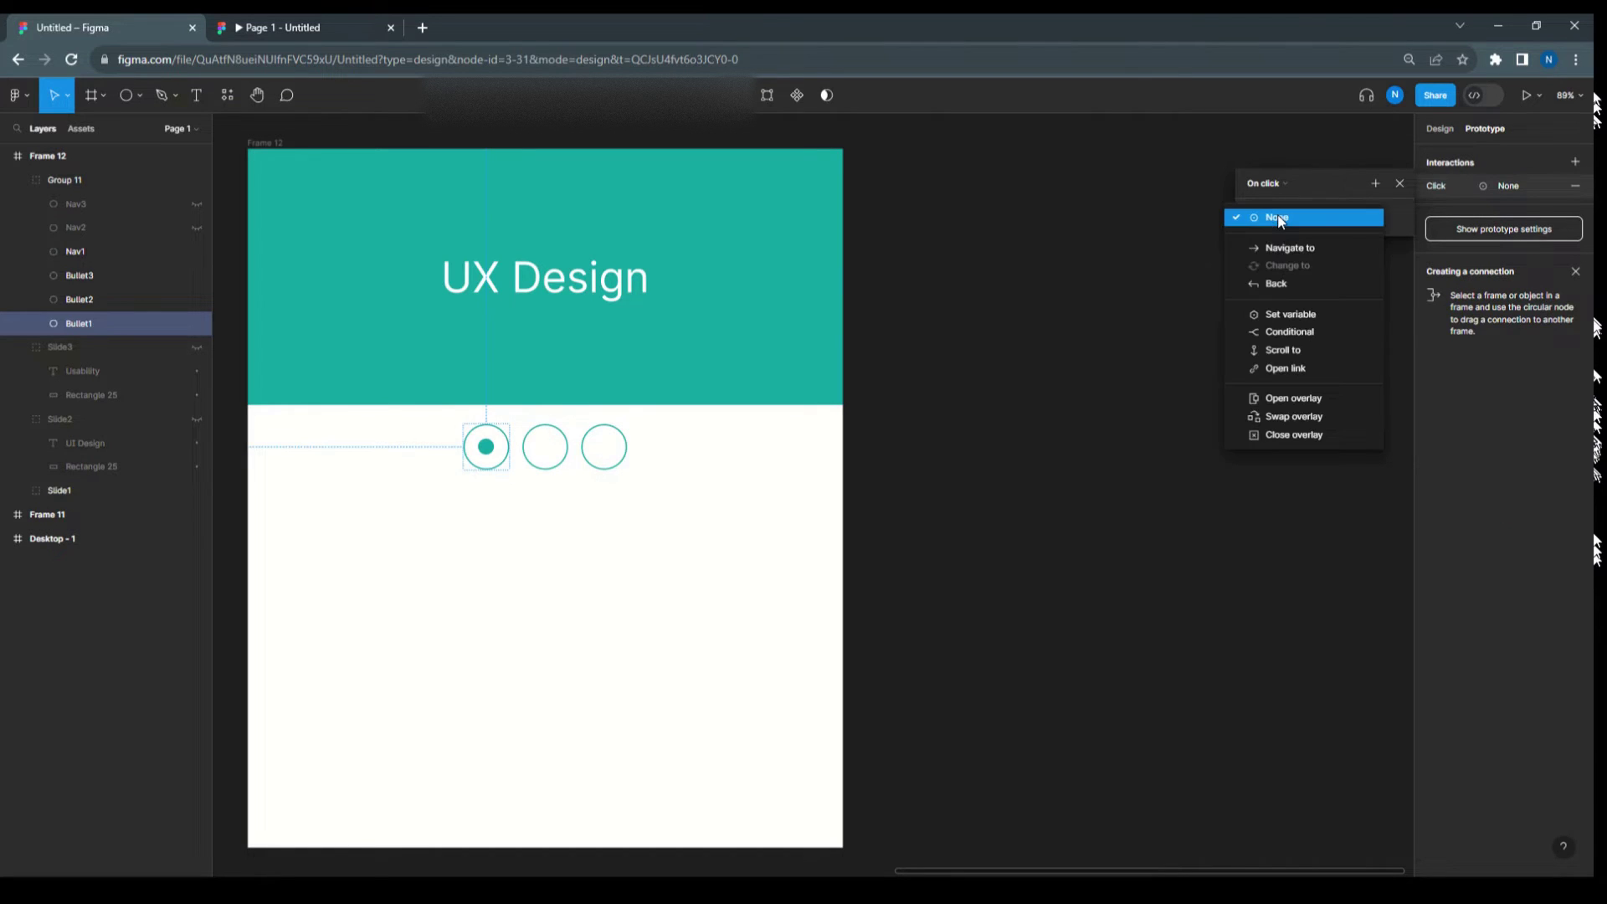
click(1288, 331)
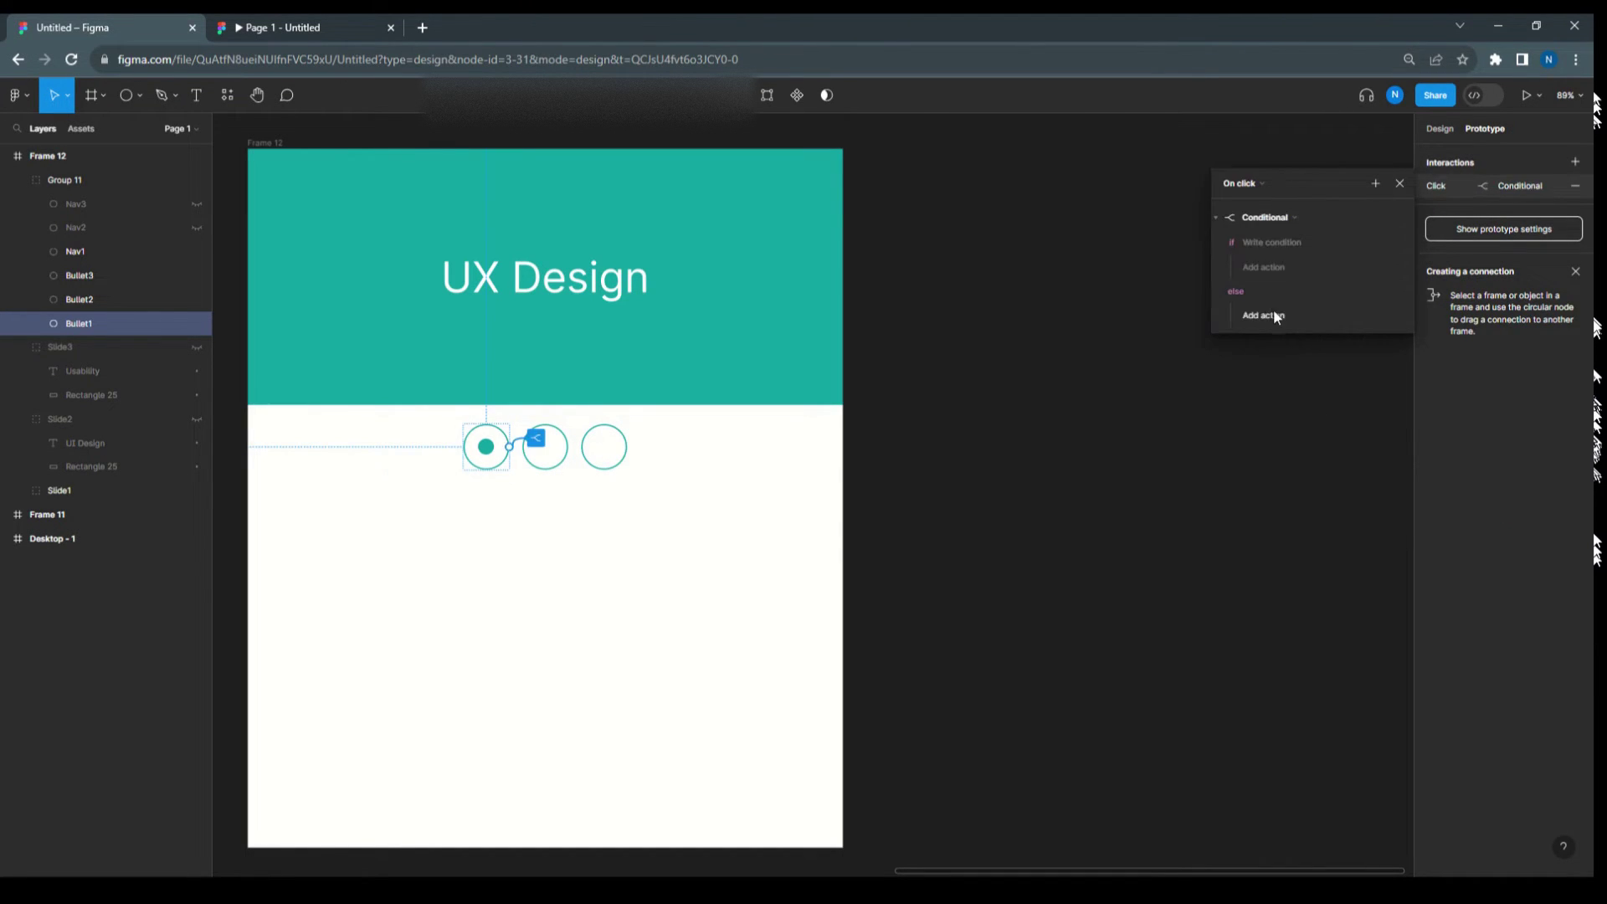
click(1272, 242)
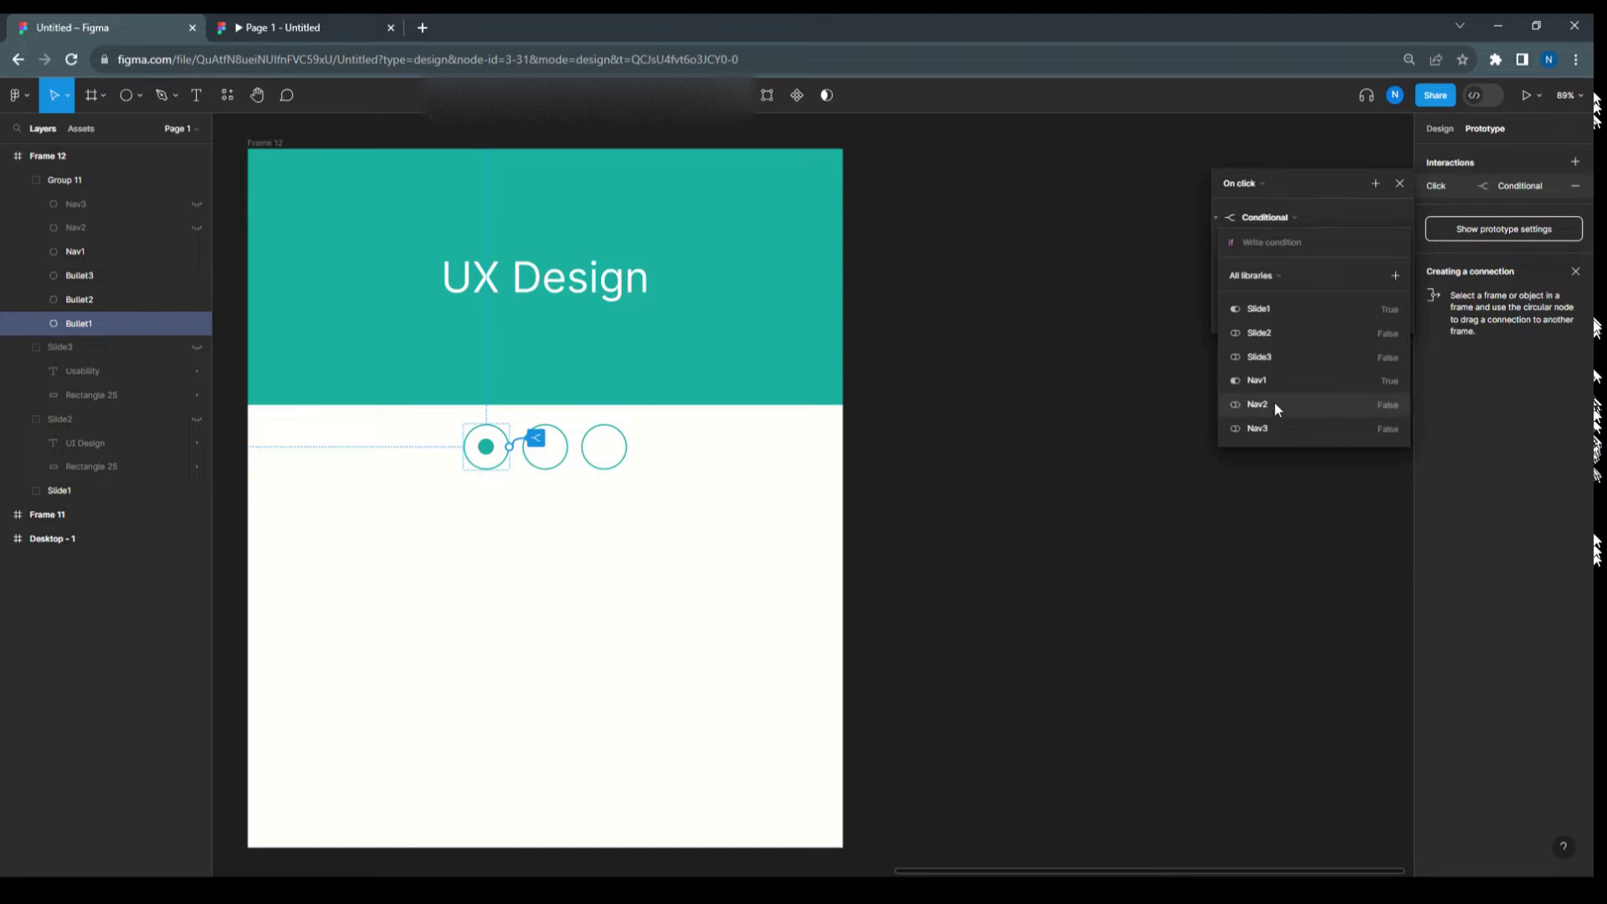
click(1280, 375)
click(1278, 312)
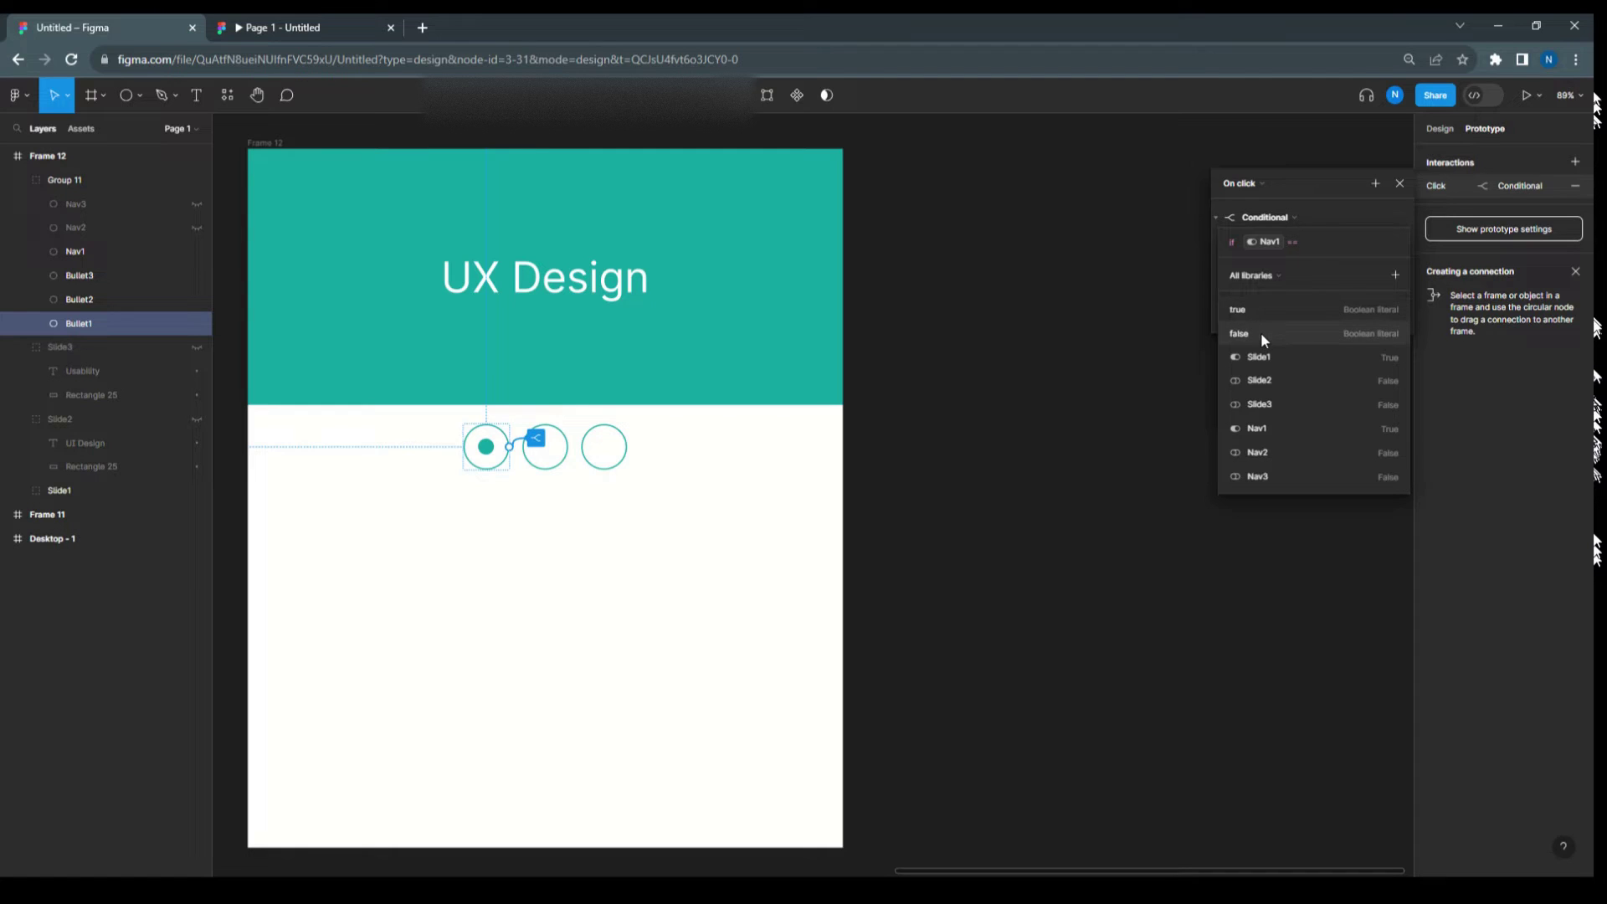
click(1261, 333)
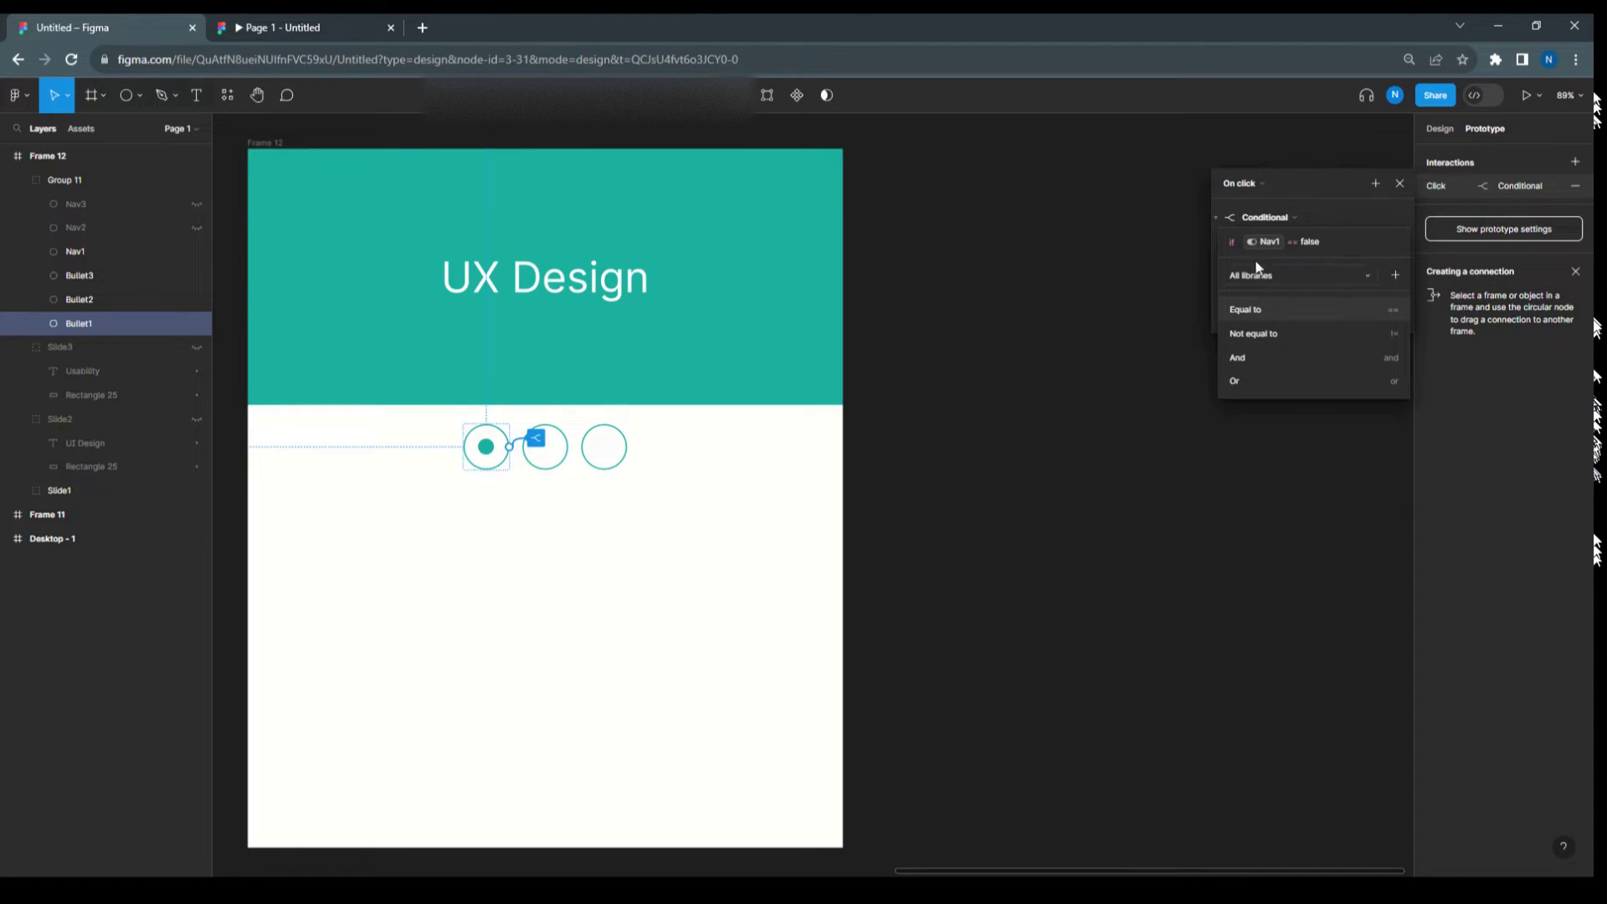
click(1341, 189)
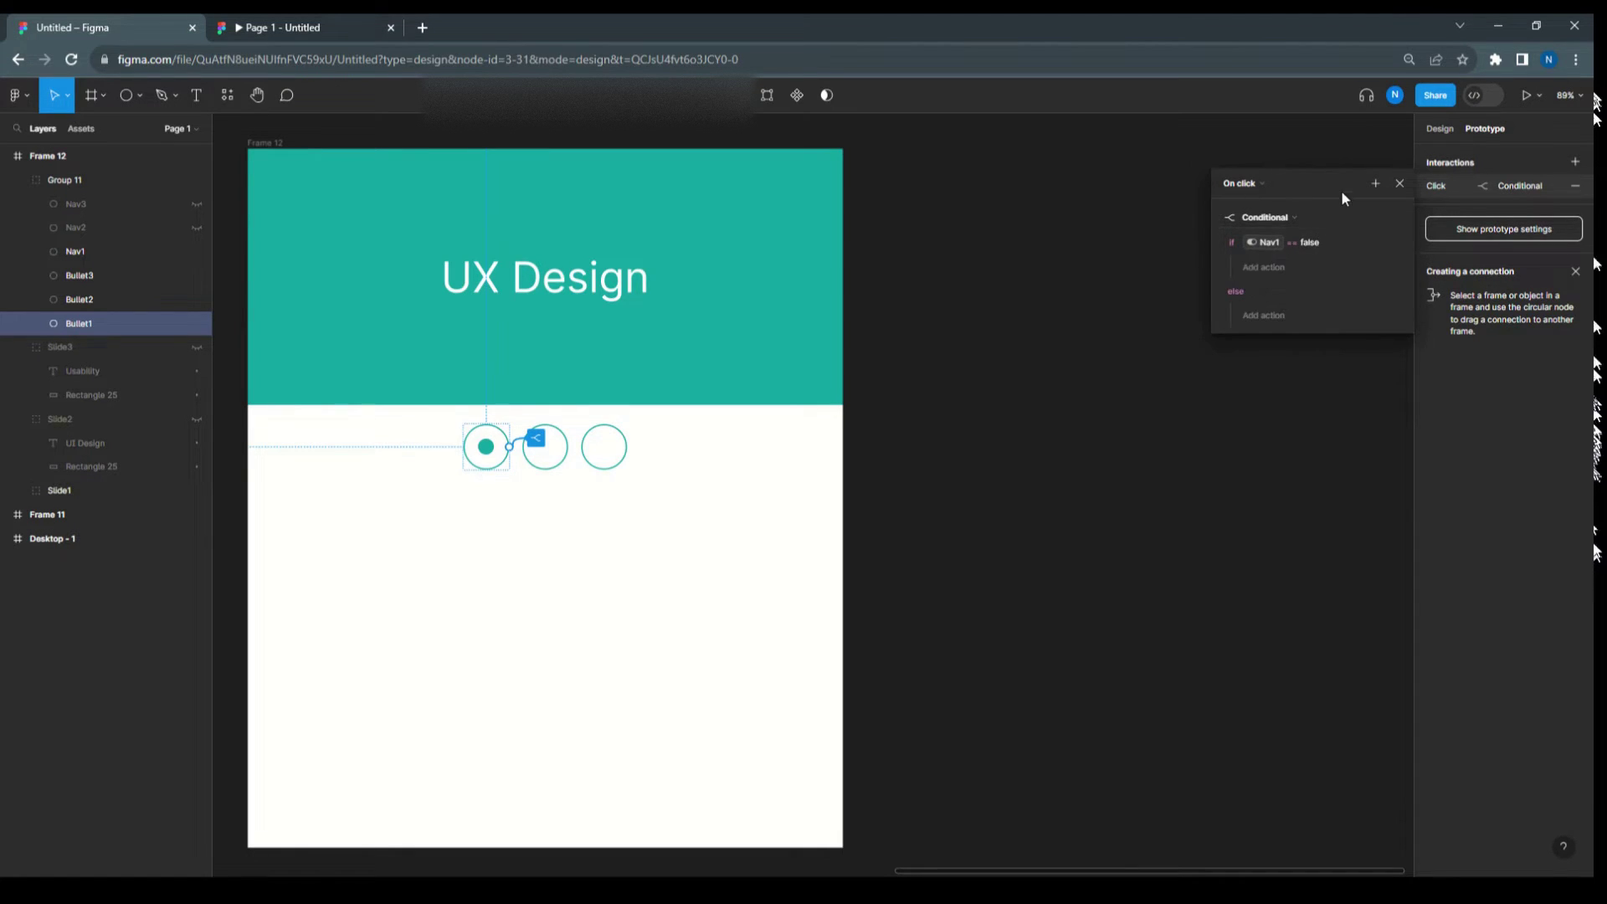
Step: Set Nav1 to true when the condition holds and to false under else
click(1269, 266)
click(1271, 358)
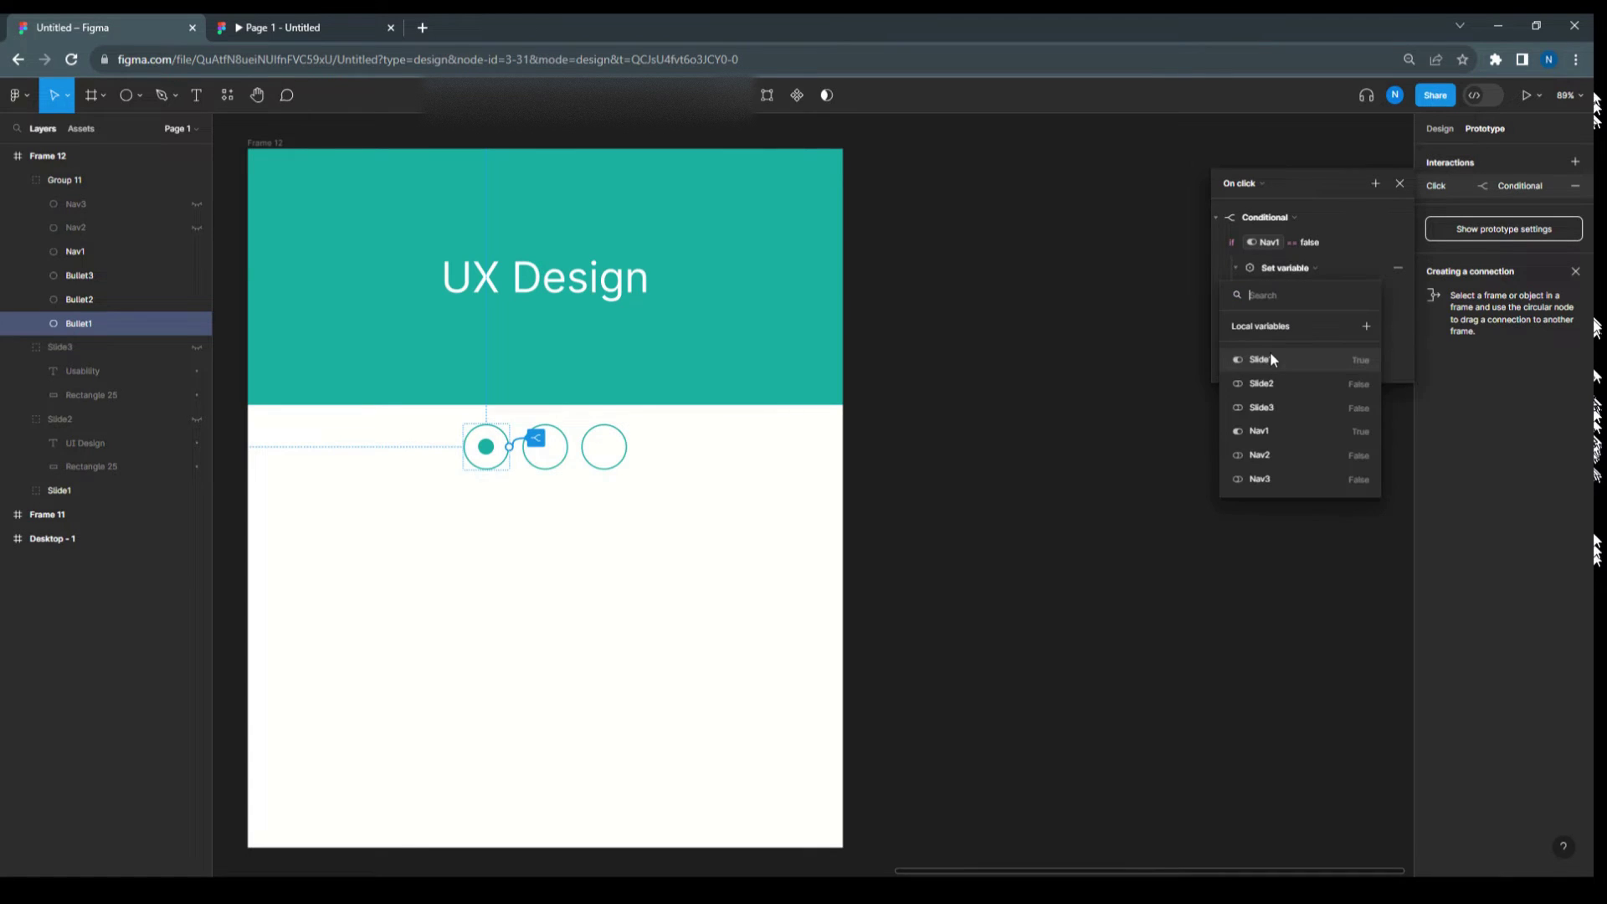
click(1268, 428)
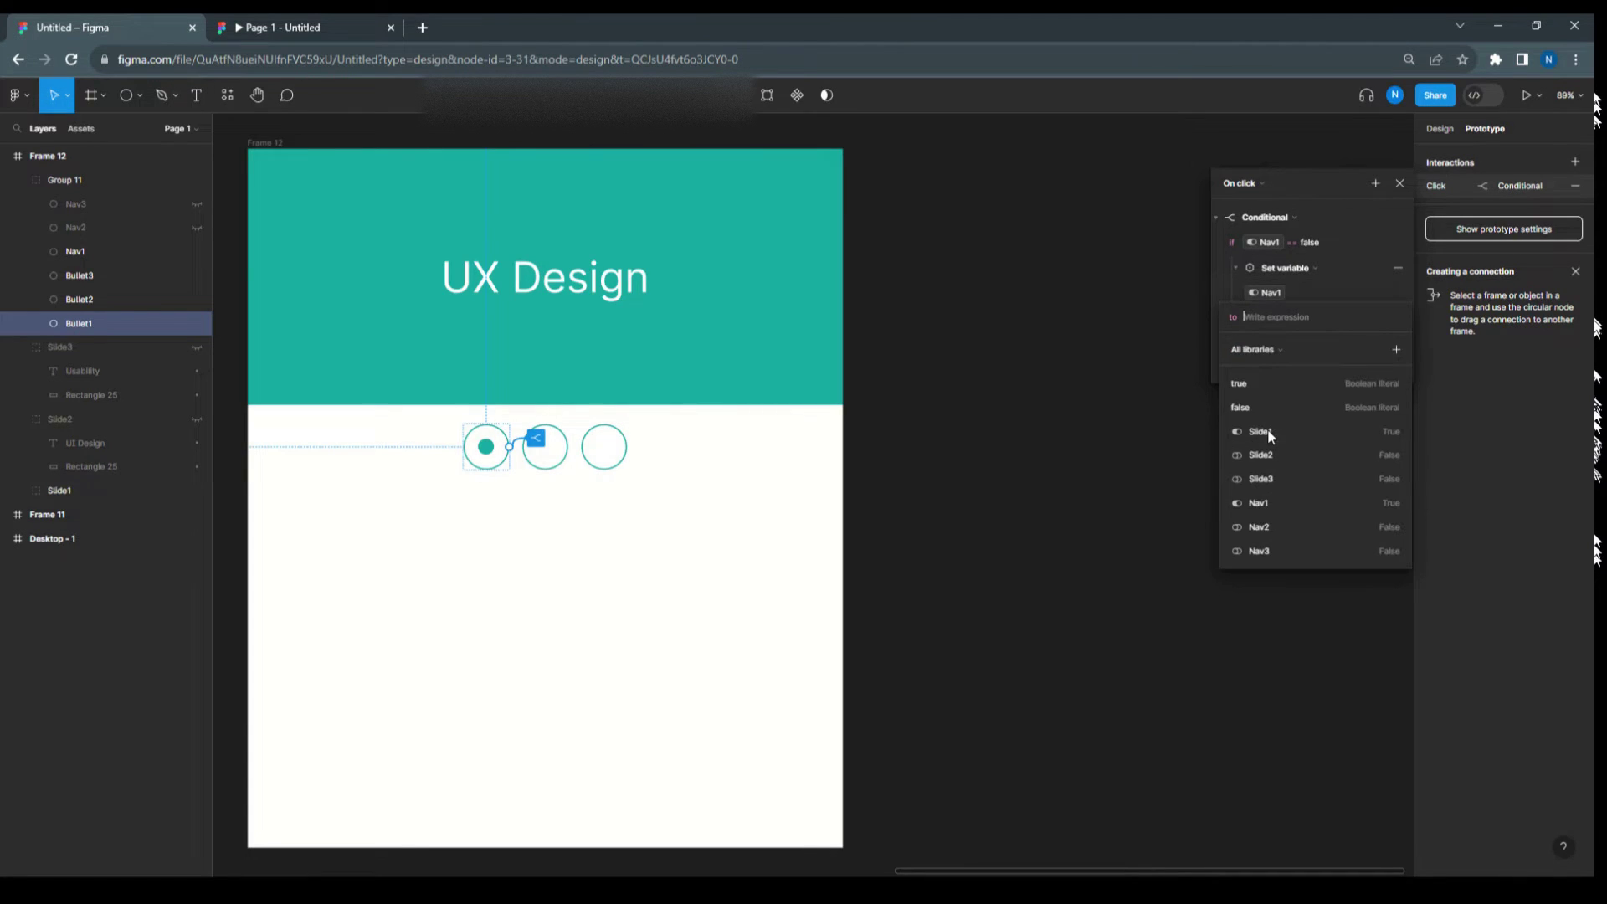
click(1253, 385)
key(Return)
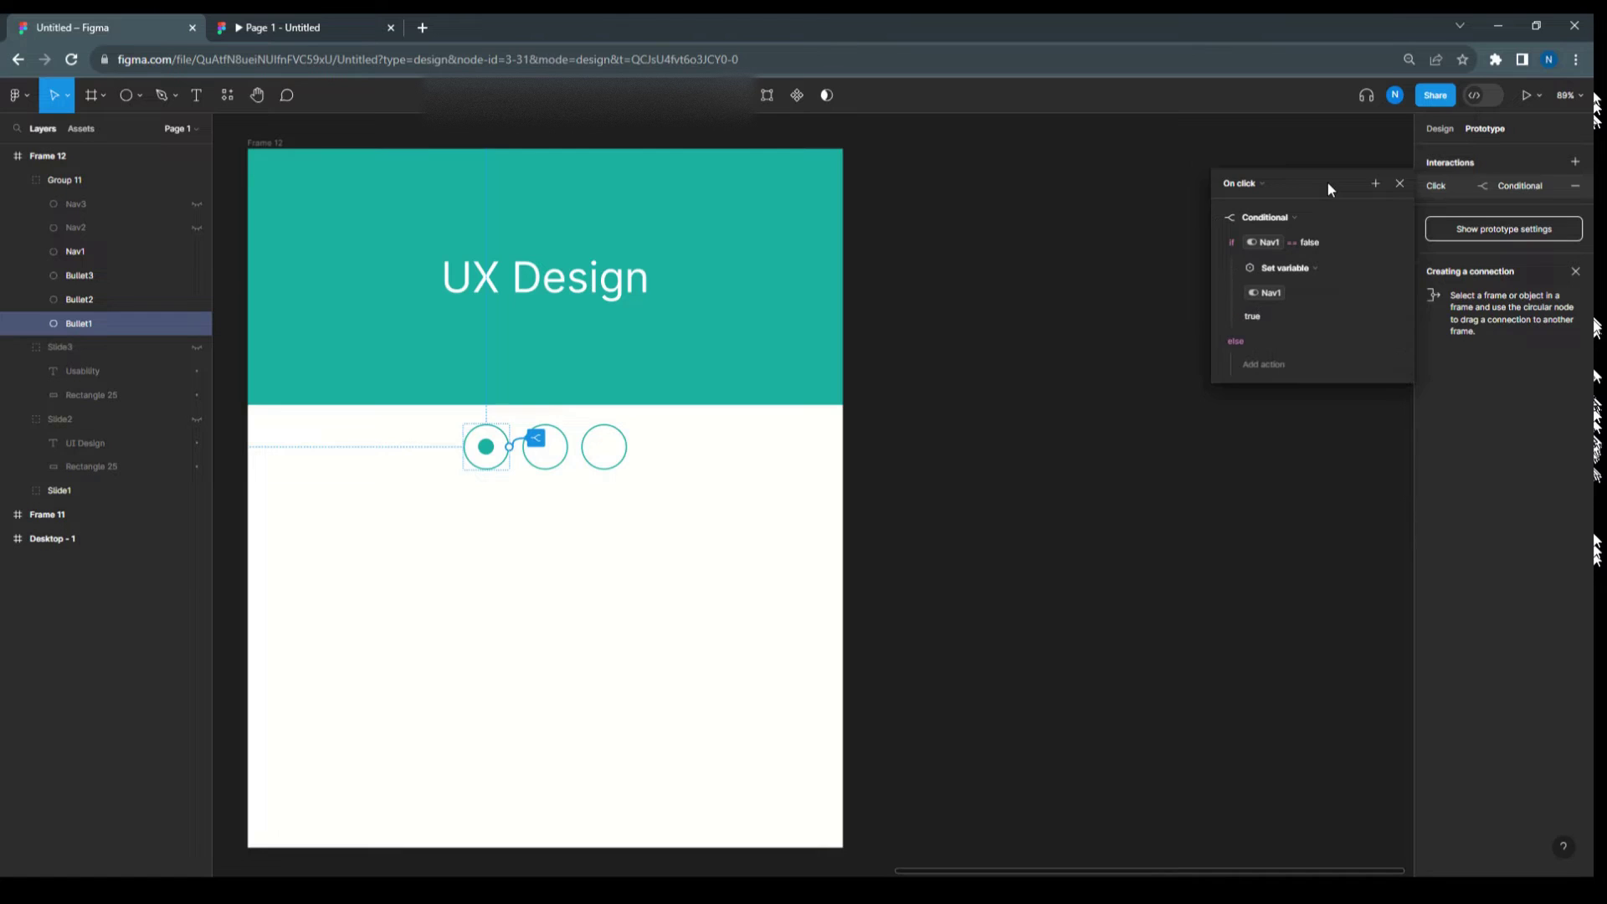
click(1255, 366)
click(1279, 445)
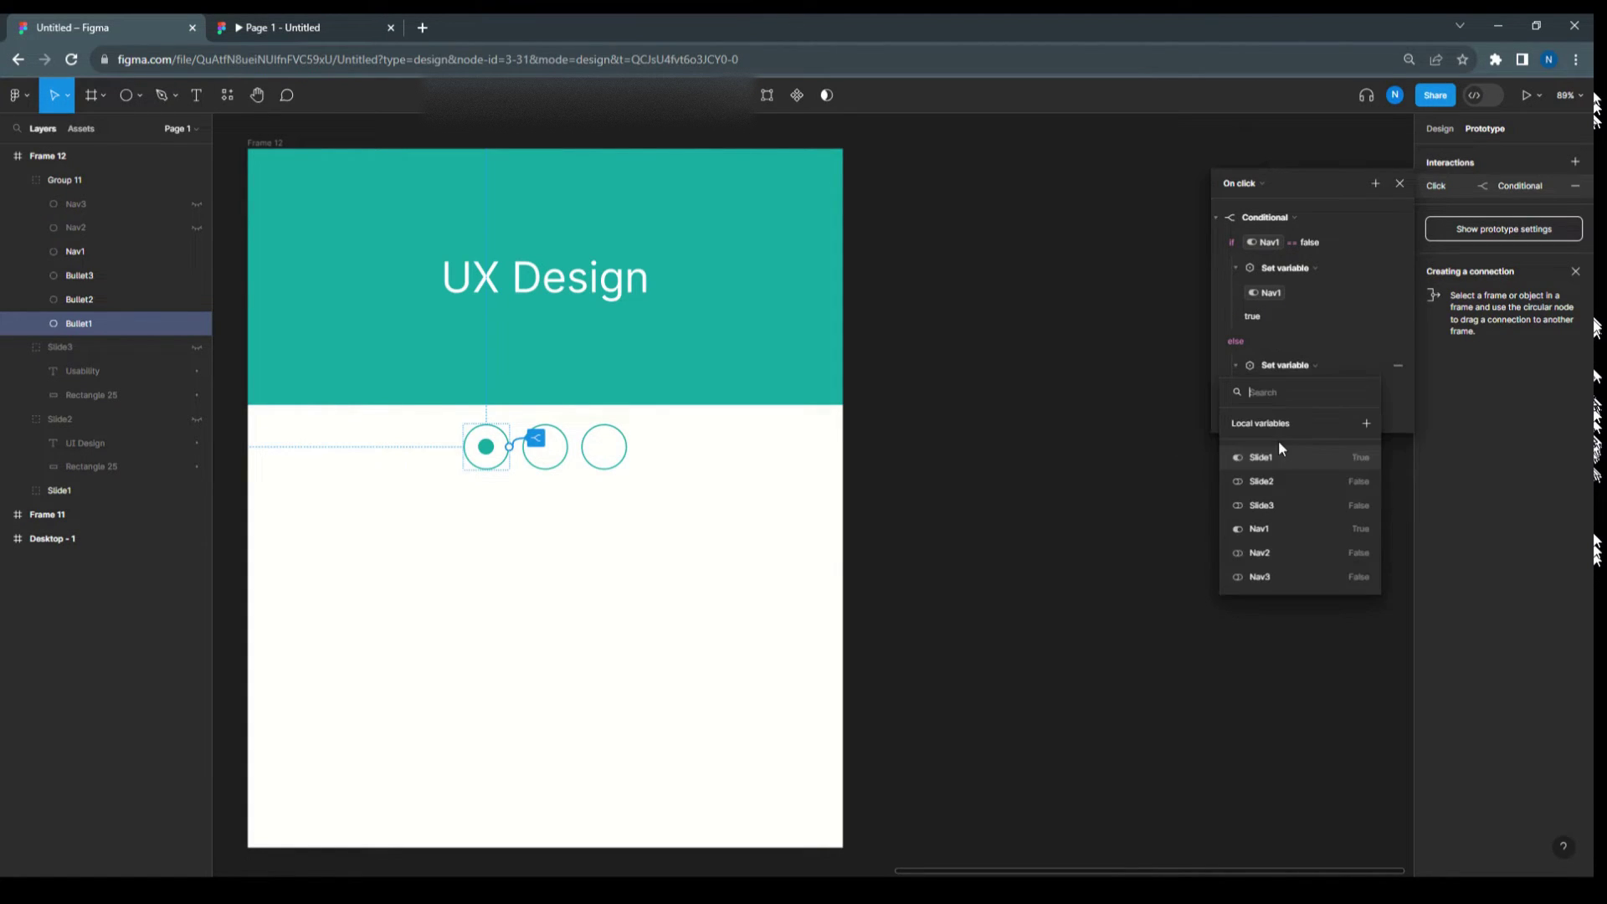
click(1268, 536)
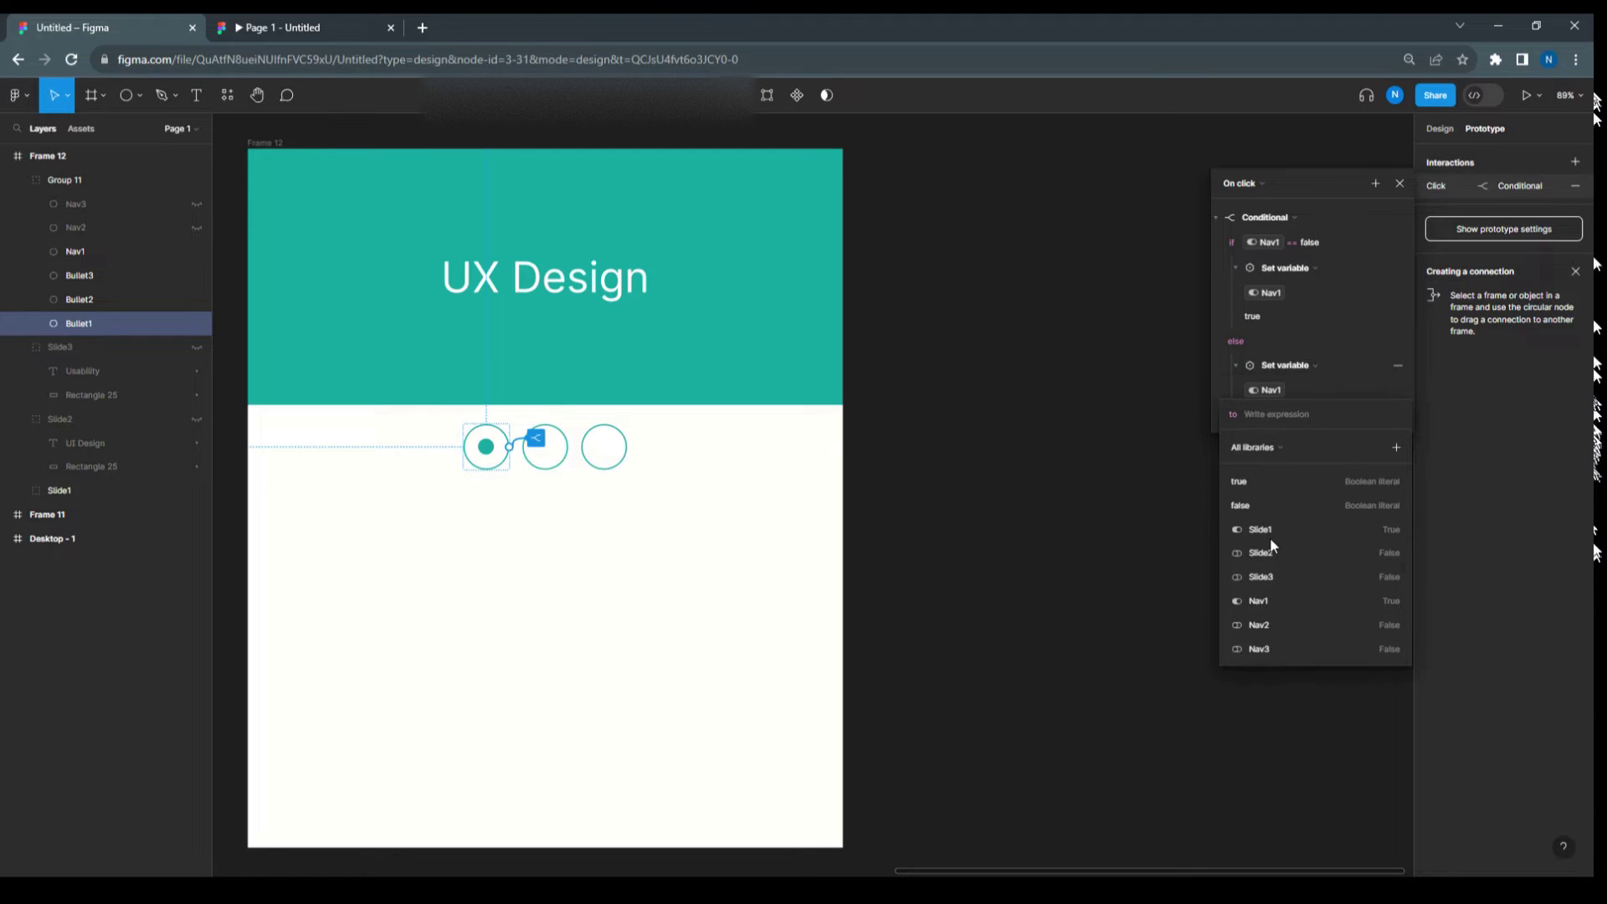
click(1256, 505)
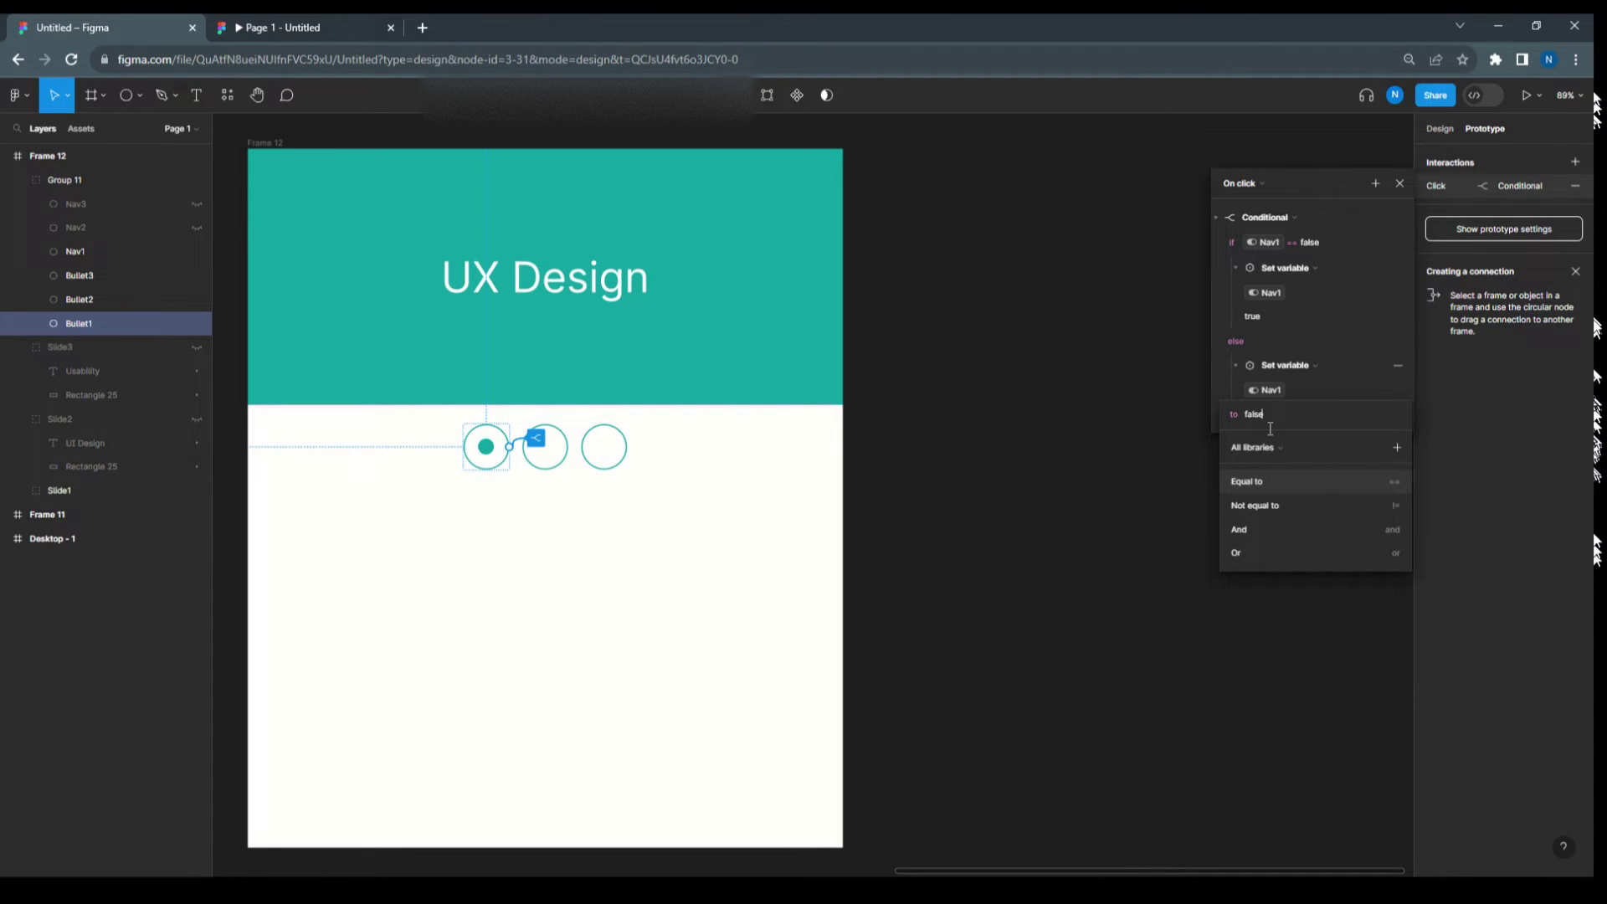
click(1324, 328)
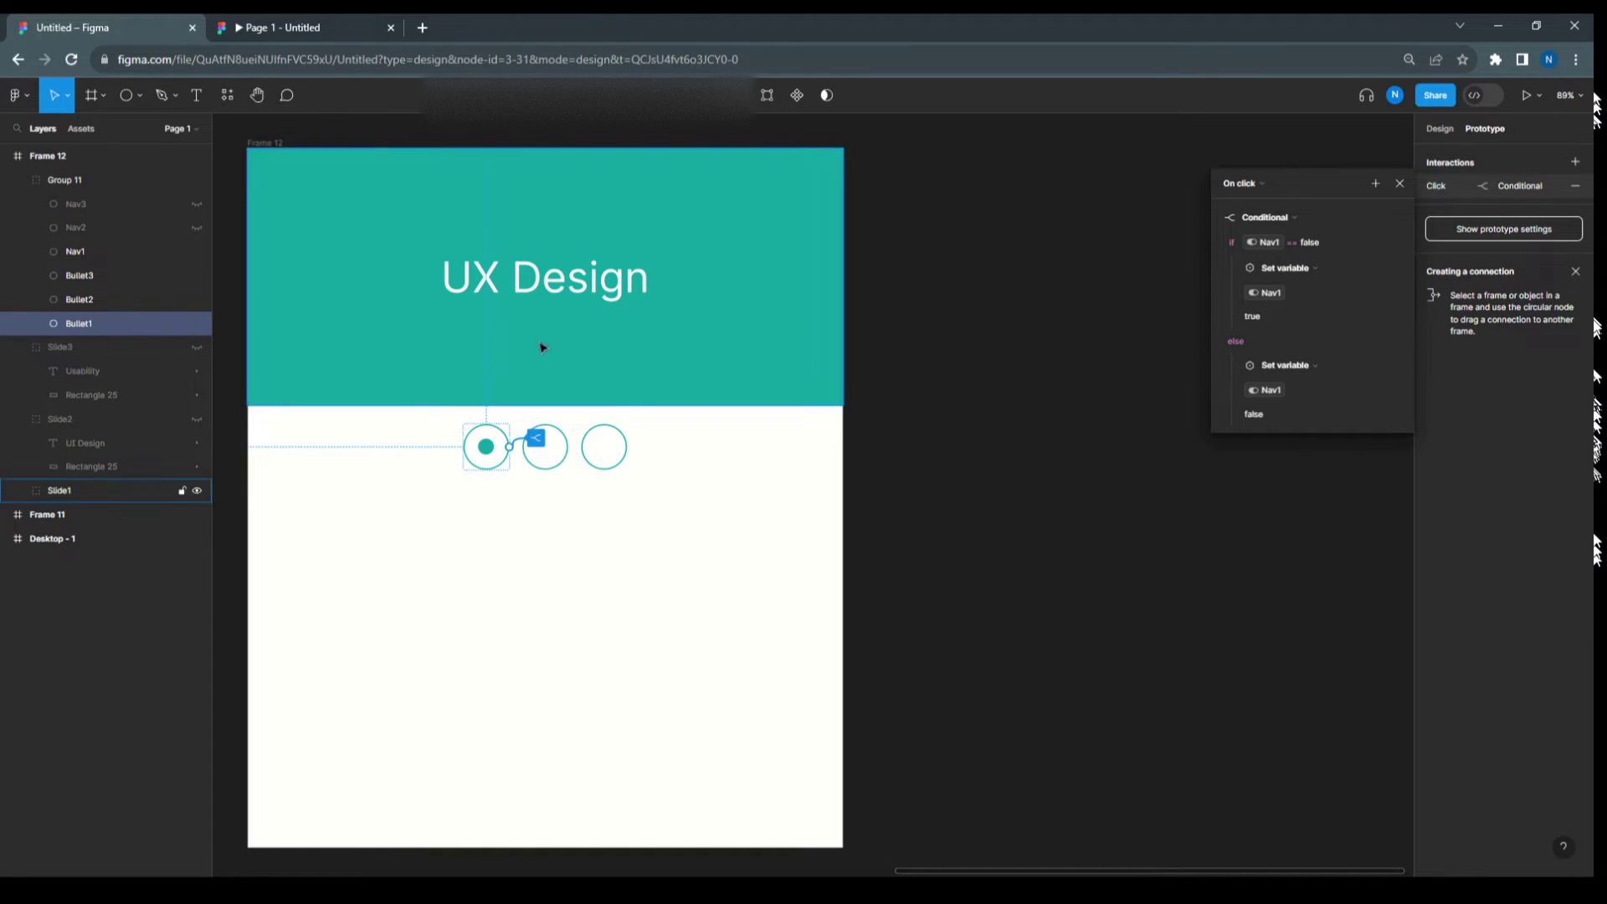
Step: Add a second Conditional to Bullet1's click testing Nav1 == true
click(1373, 182)
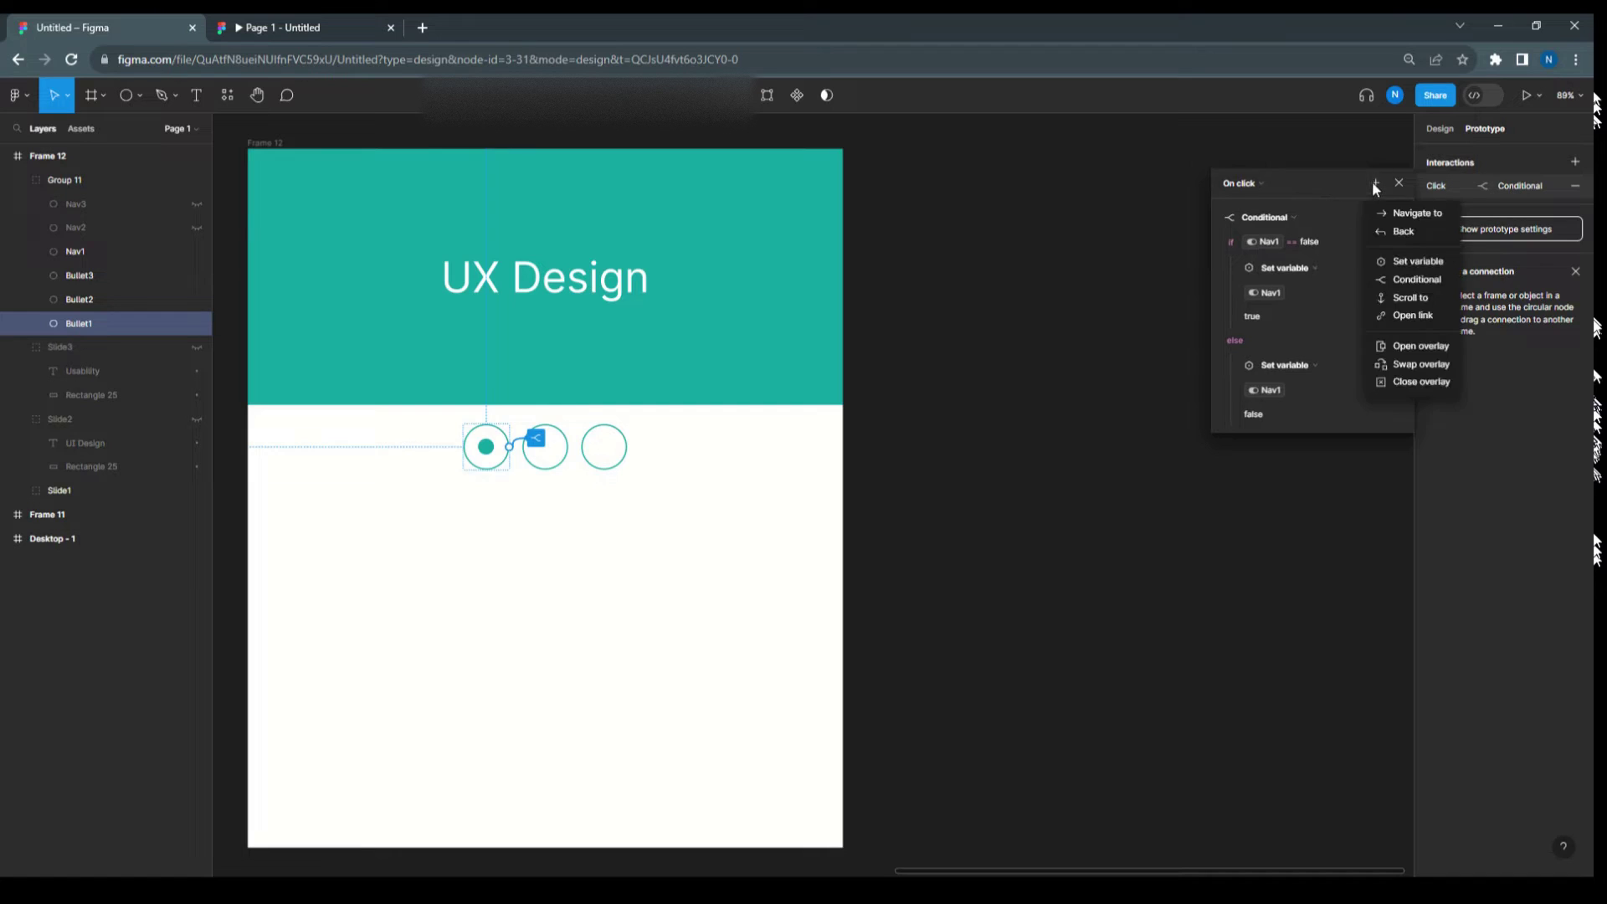
click(1386, 280)
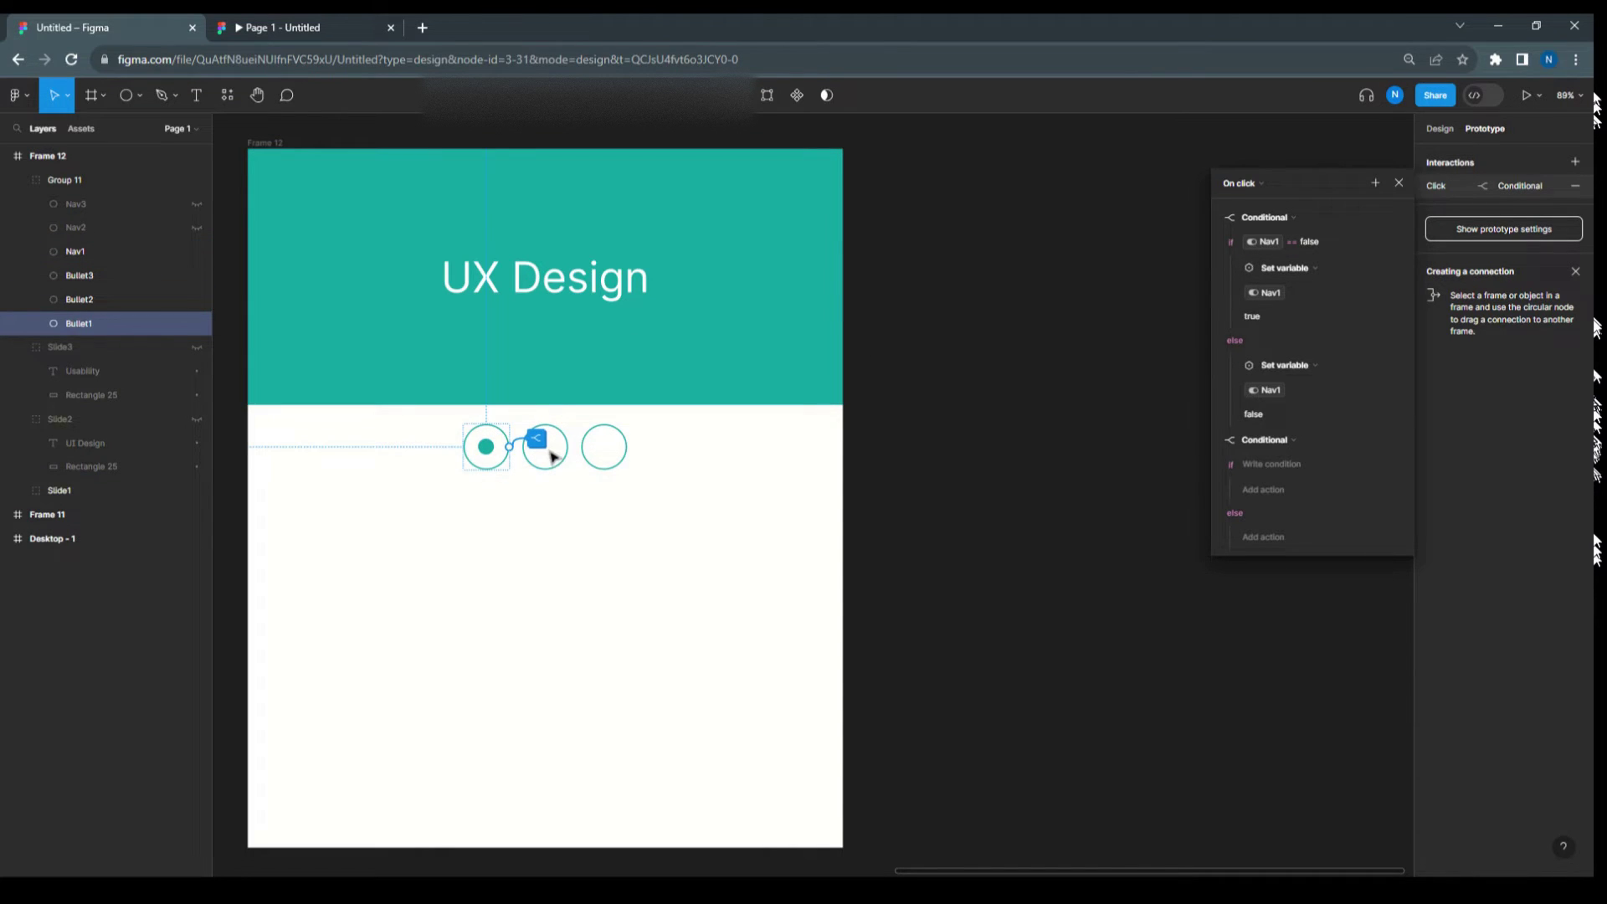
click(1275, 466)
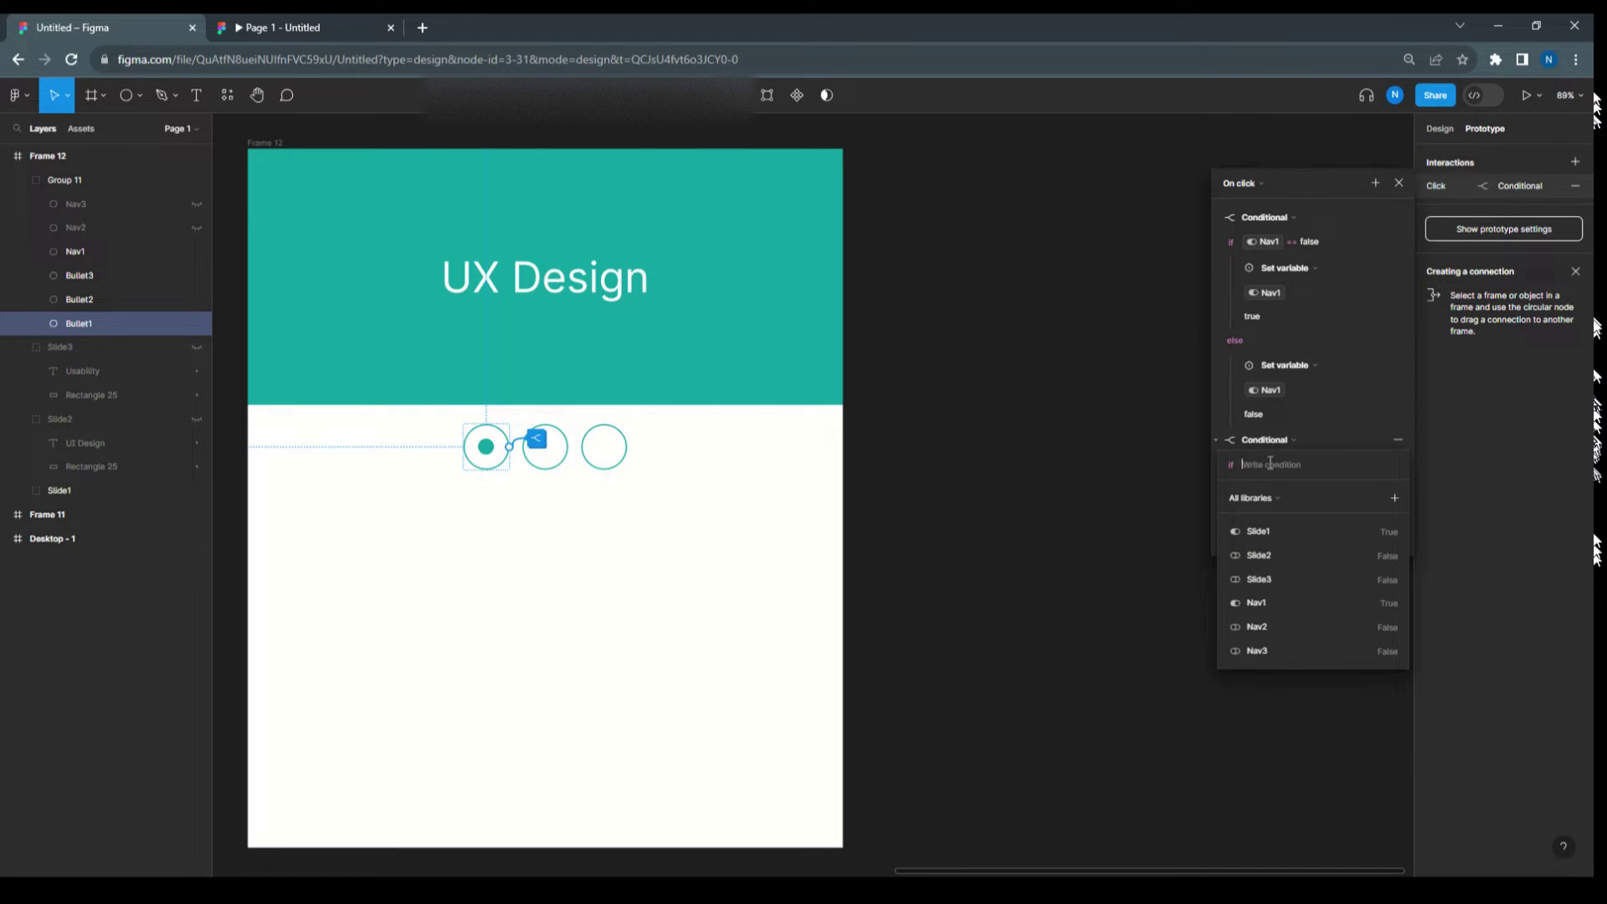
click(1258, 603)
click(1258, 555)
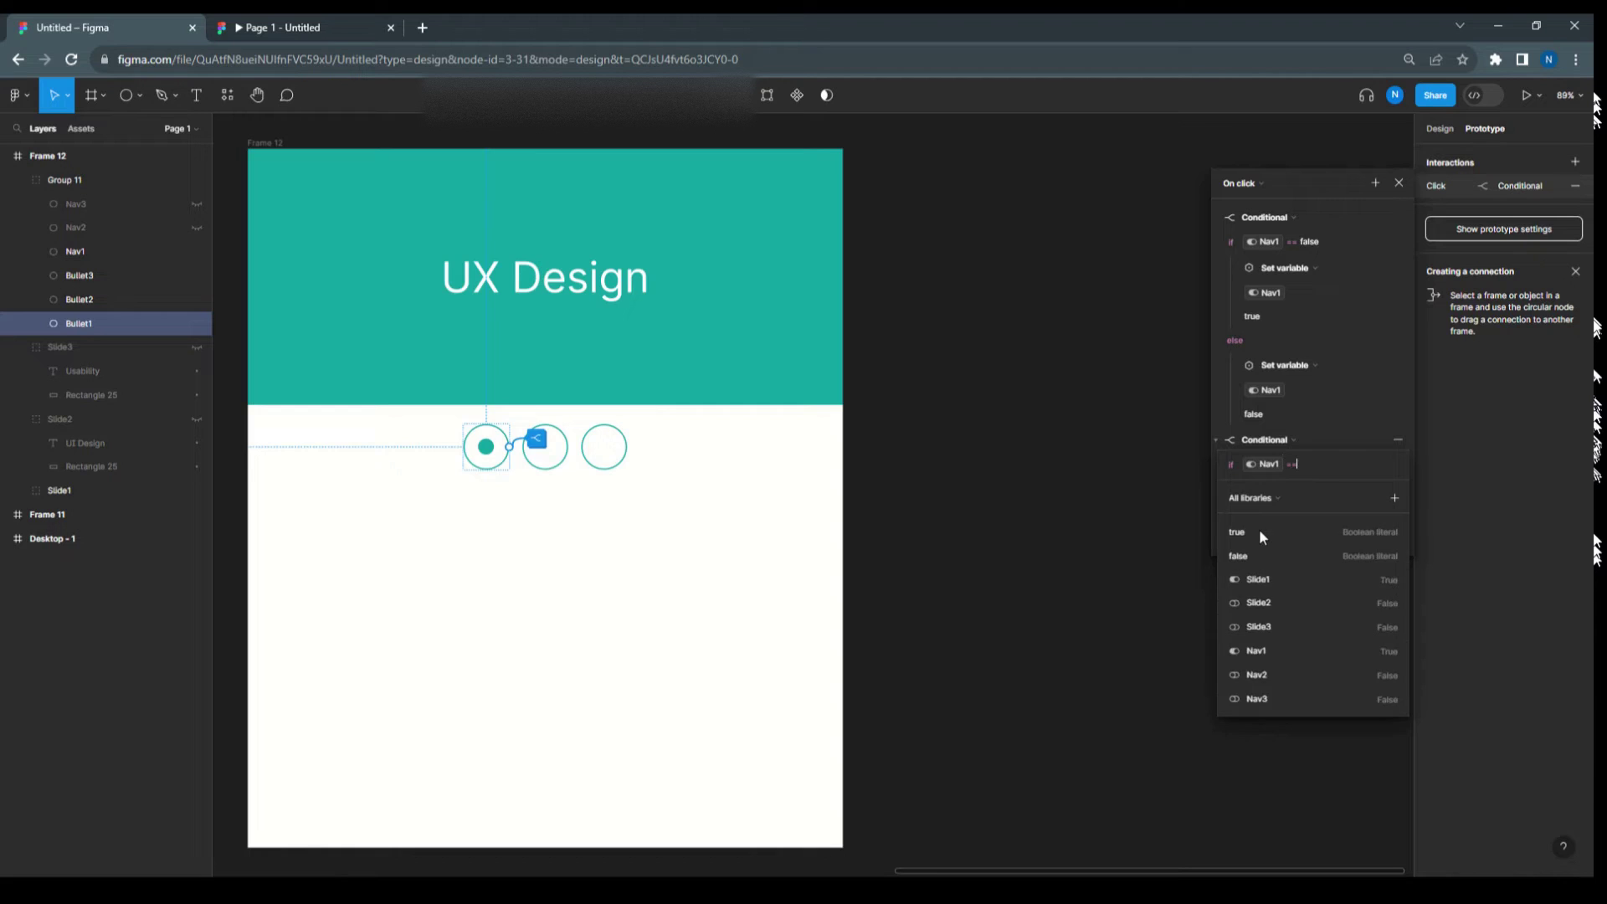
click(1248, 530)
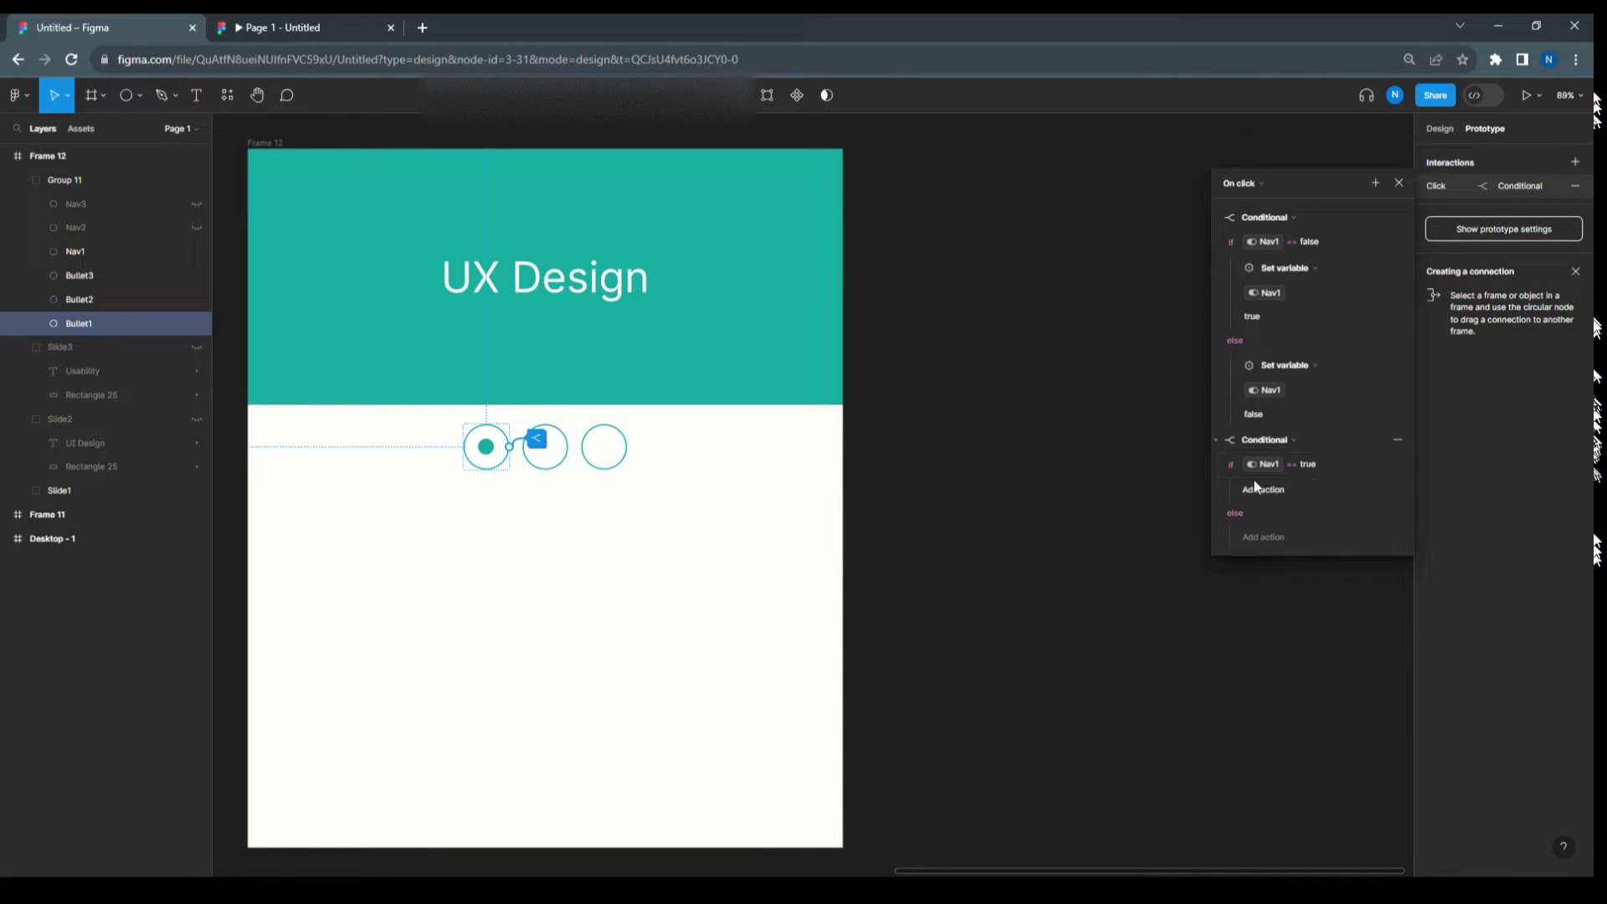
Step: Set Nav2 to false when Nav1 is true, and Nav1 to true under else
click(1273, 487)
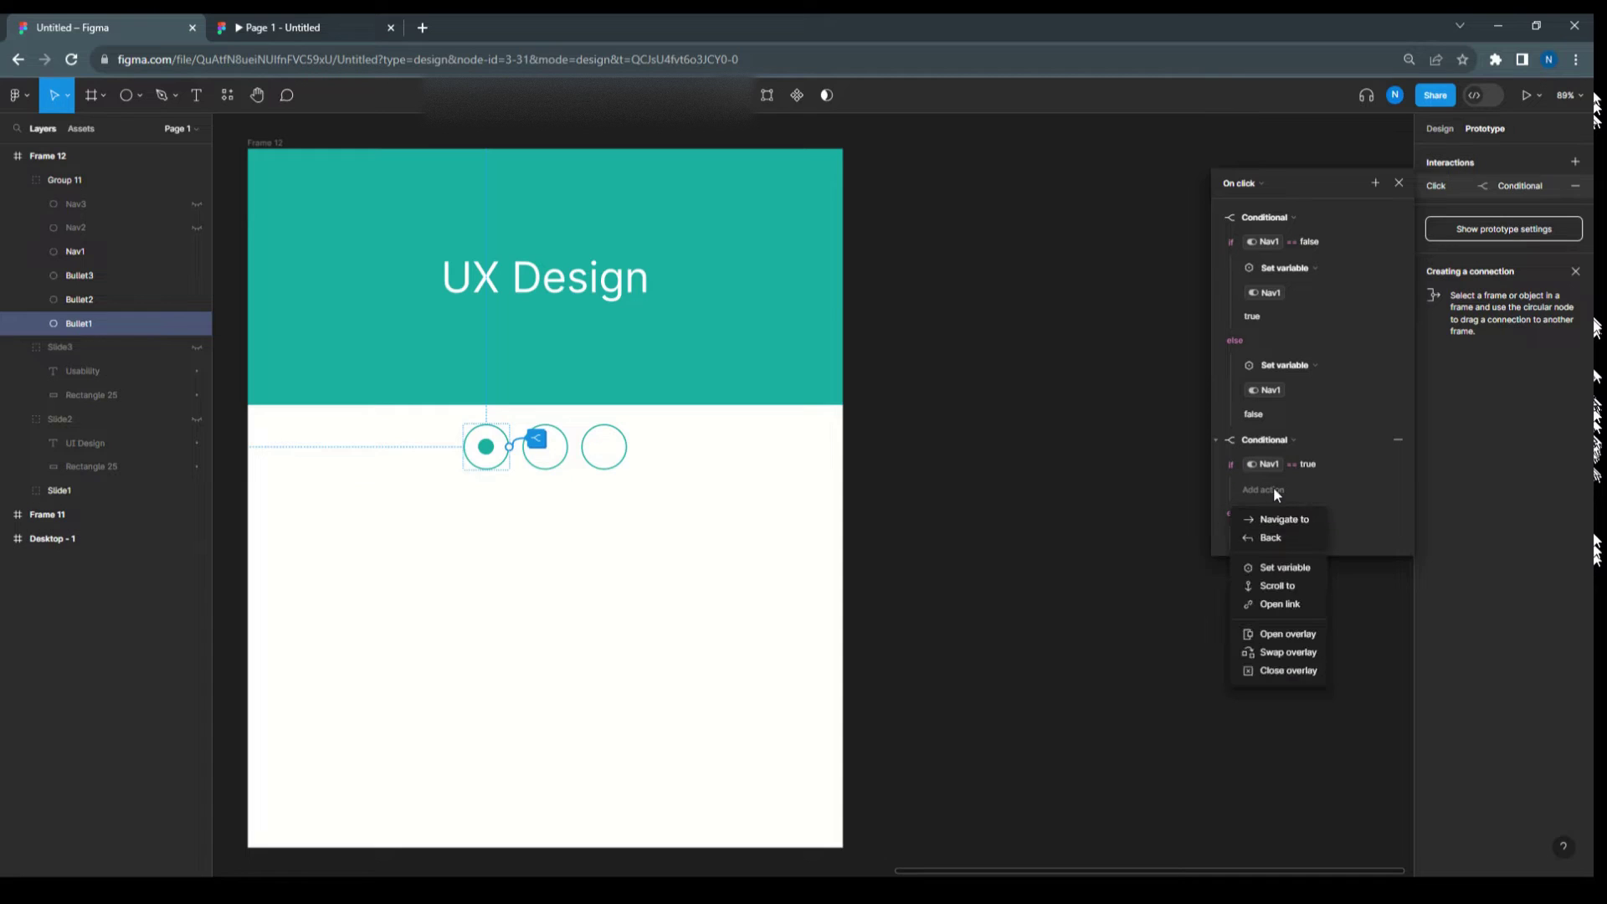
click(1267, 563)
click(1269, 674)
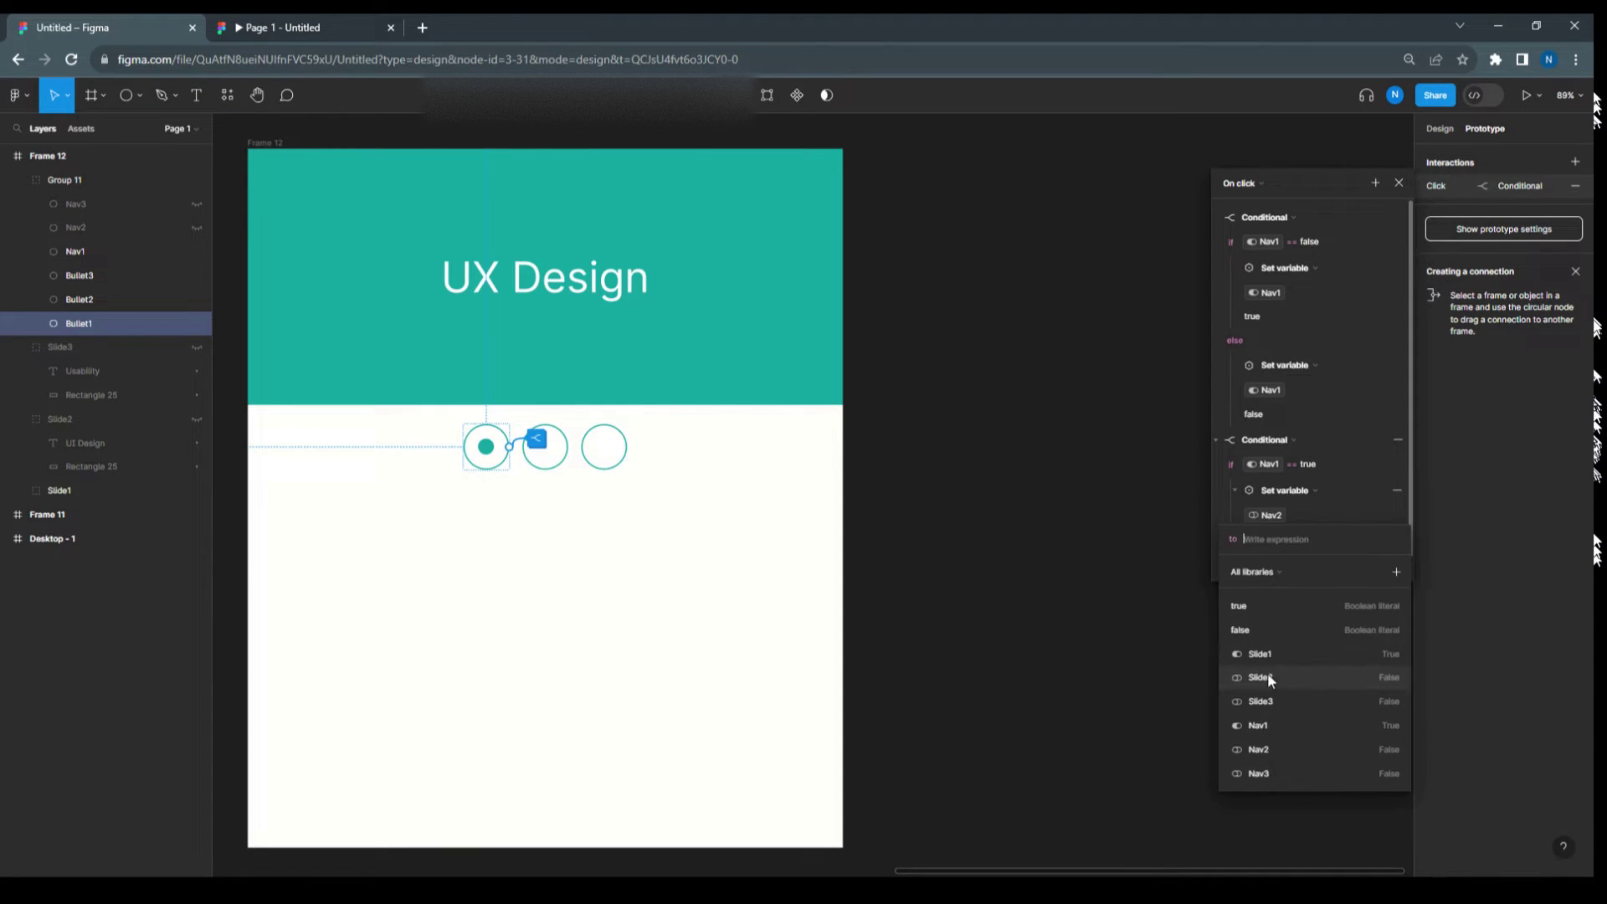
click(1253, 628)
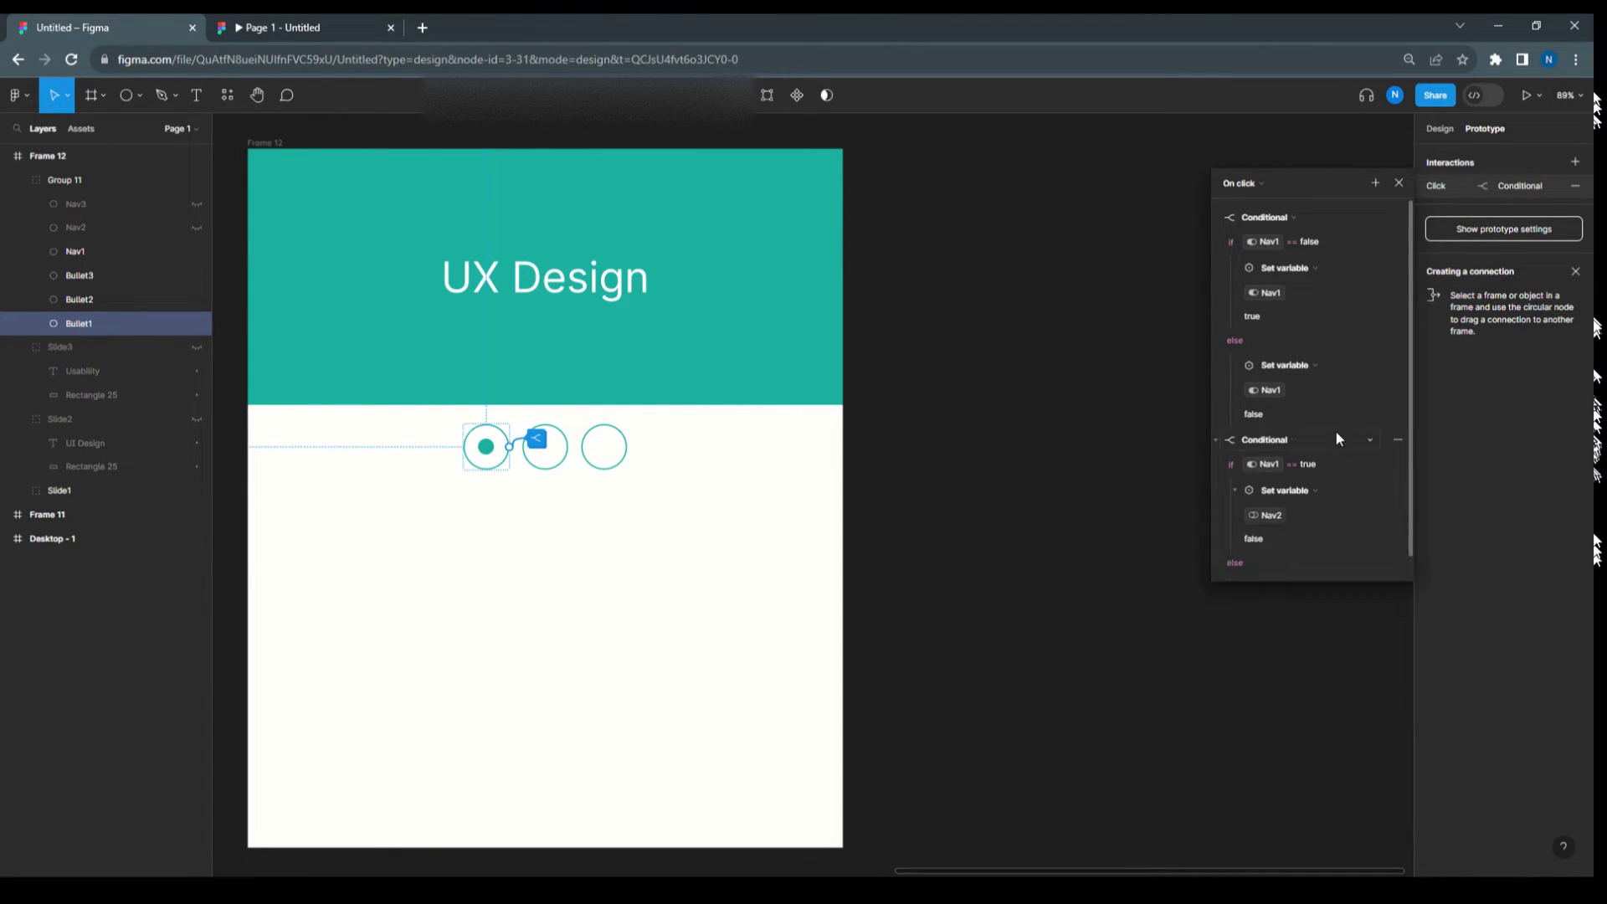
scroll(1318, 466, down, 1)
click(1268, 562)
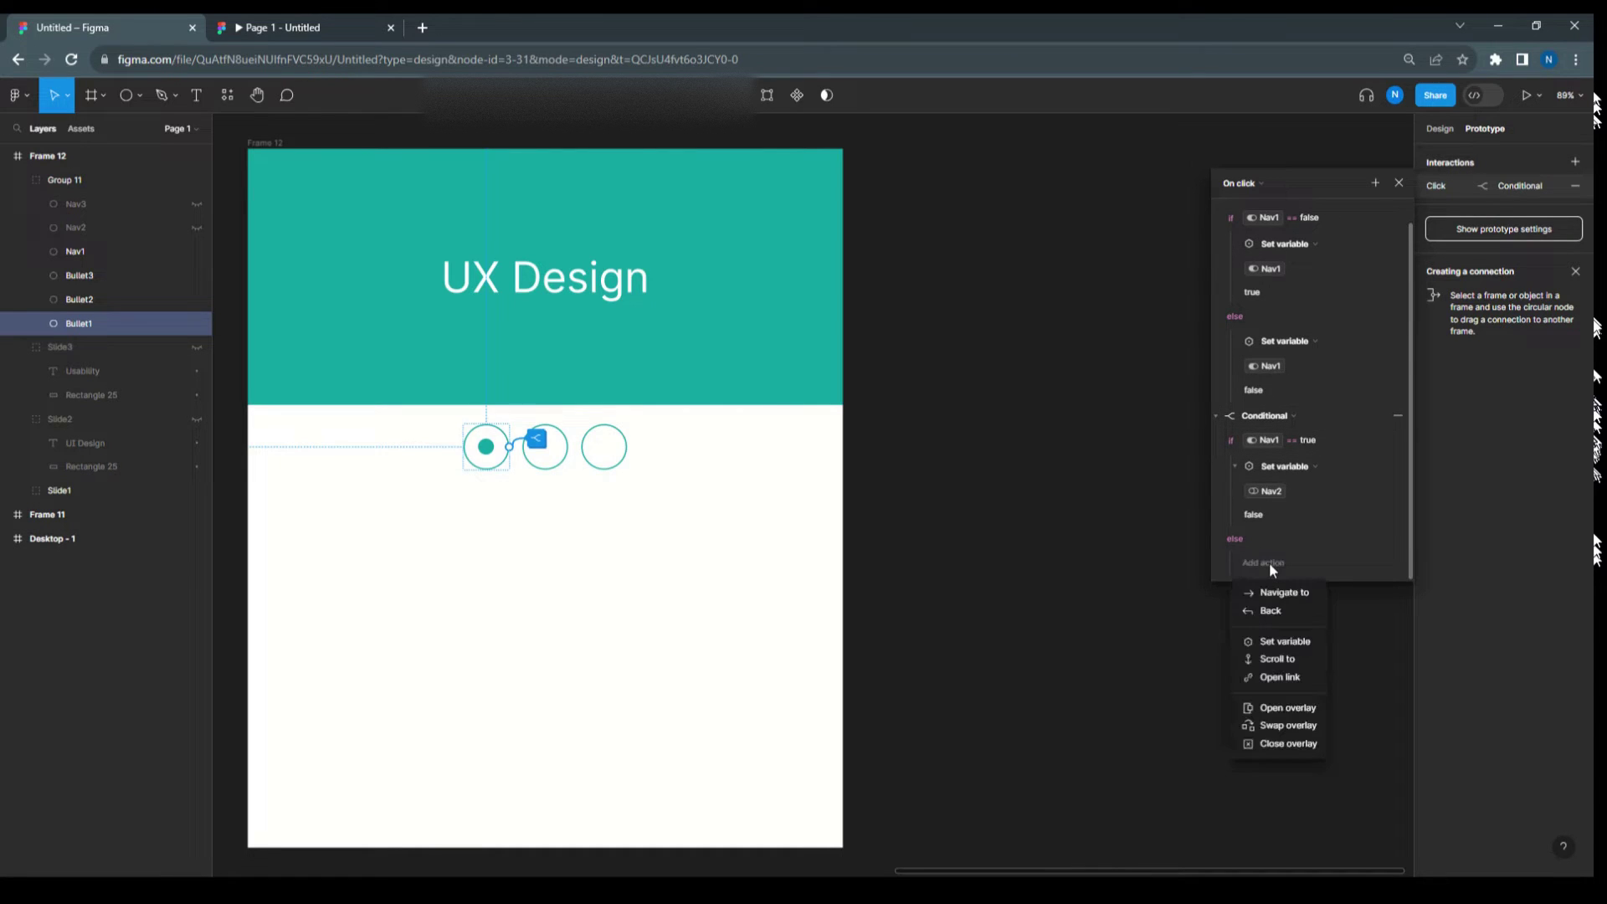
click(1264, 637)
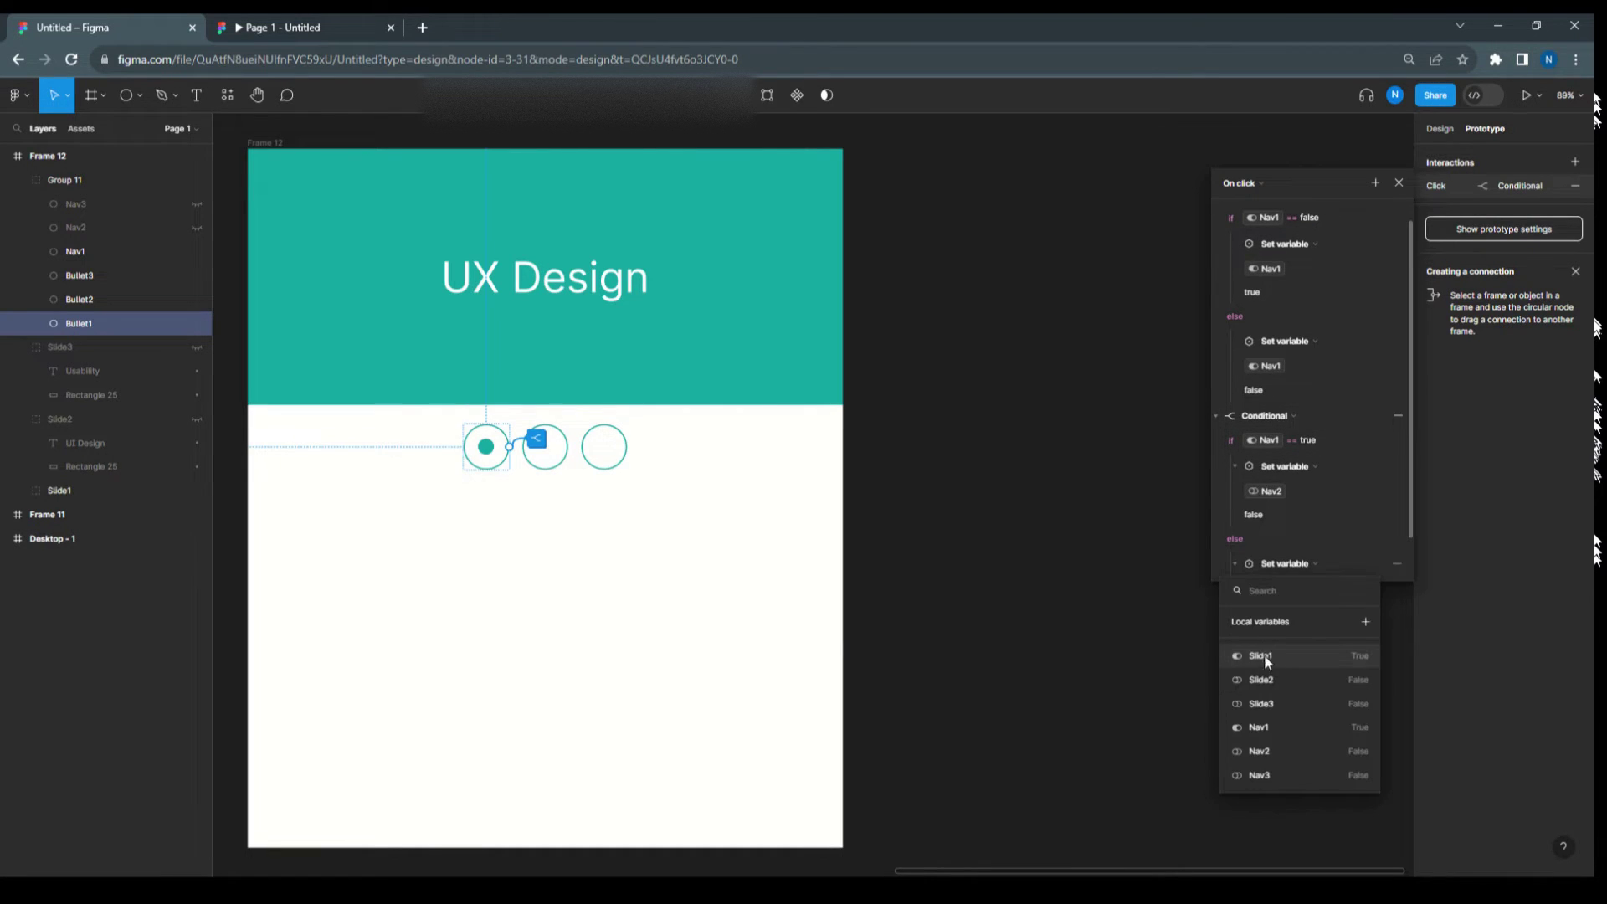
click(1260, 723)
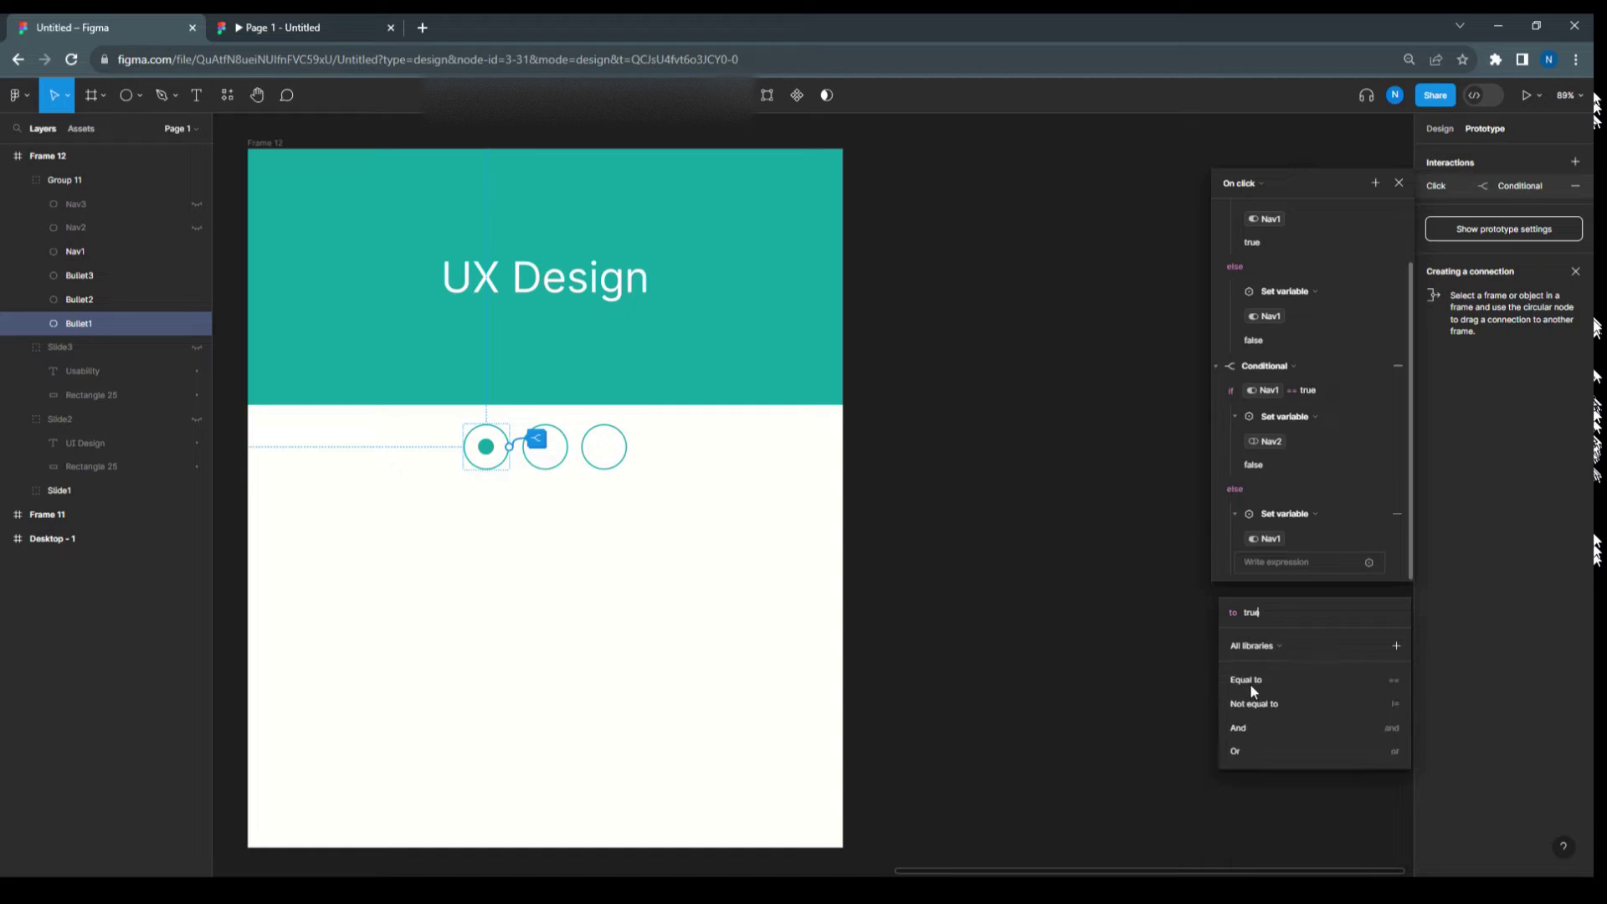
click(1249, 681)
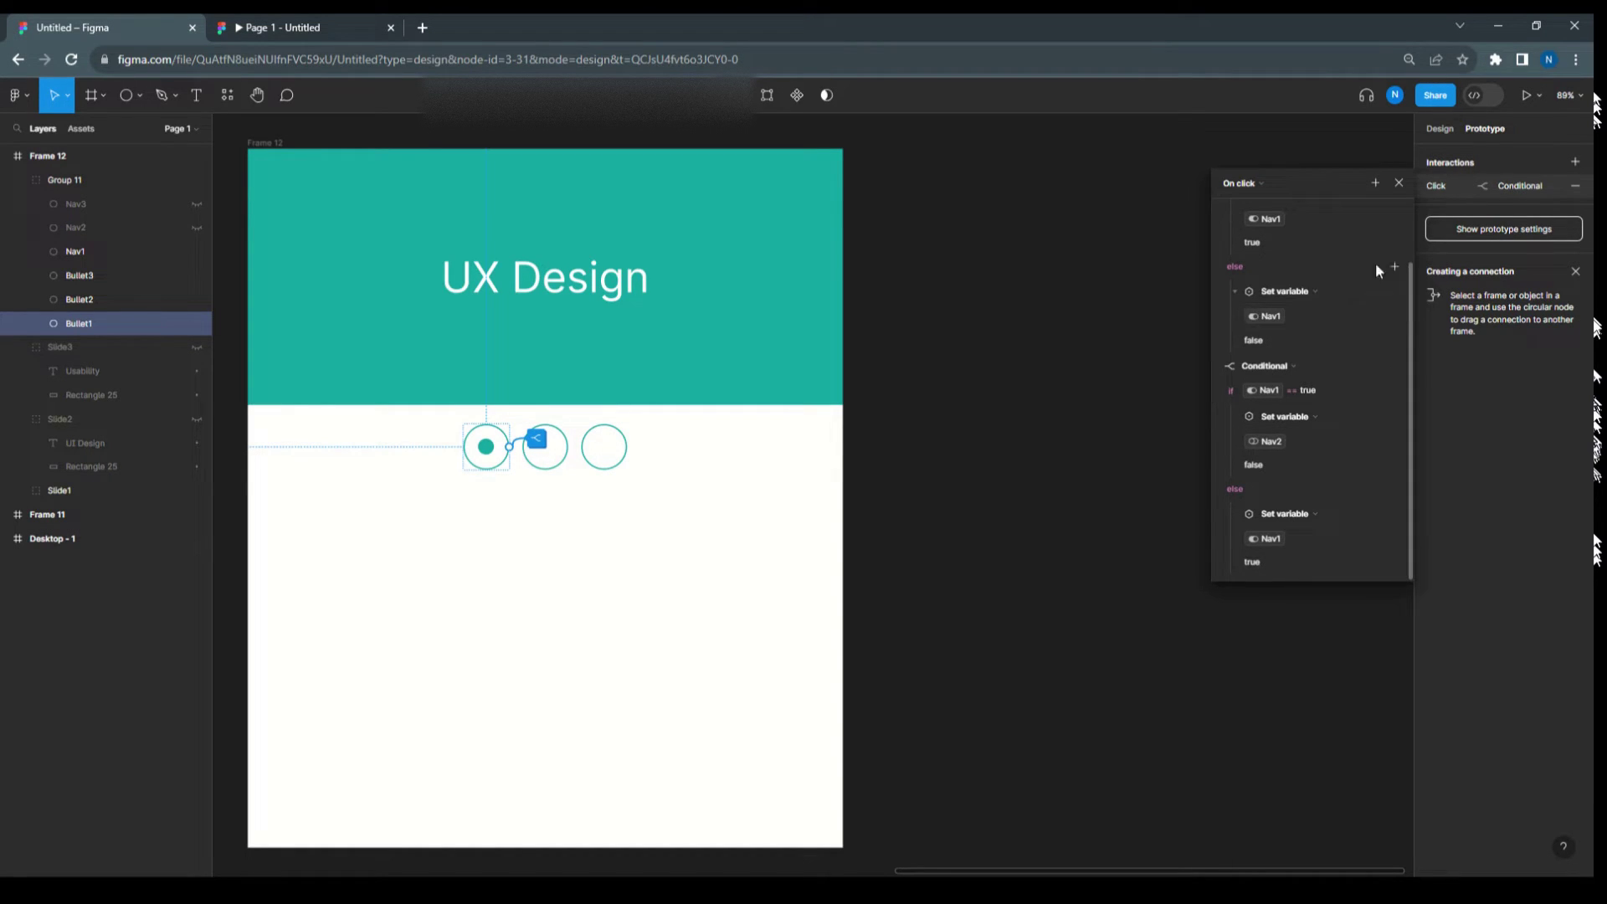
Step: Add a third Conditional to Bullet1's click with the condition Nav1 == true
click(1375, 182)
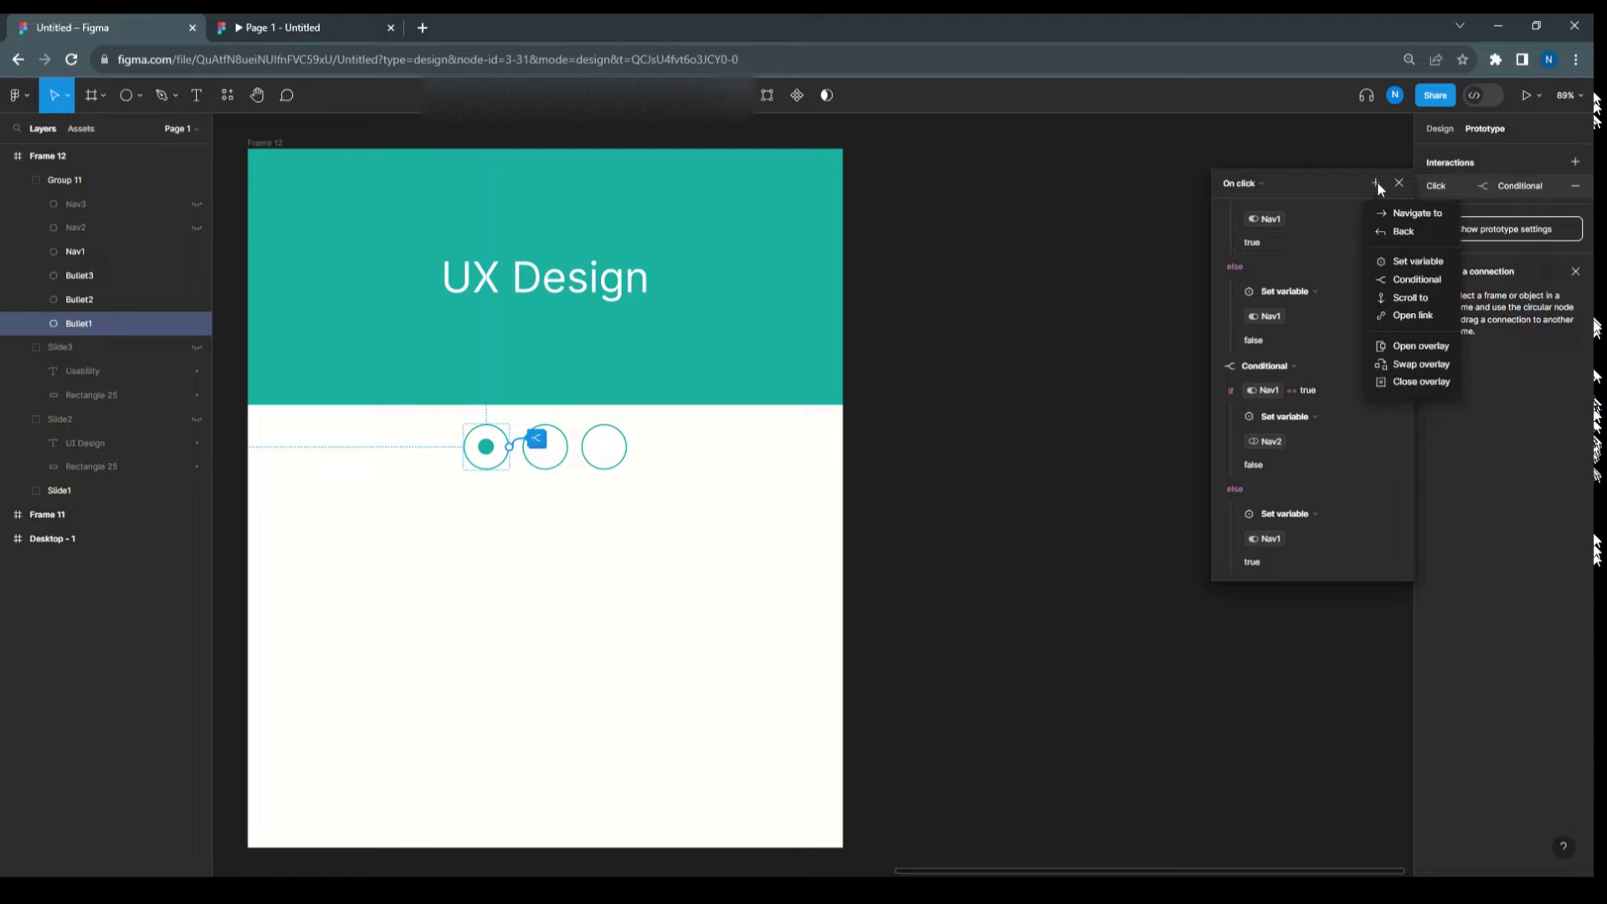
click(1396, 279)
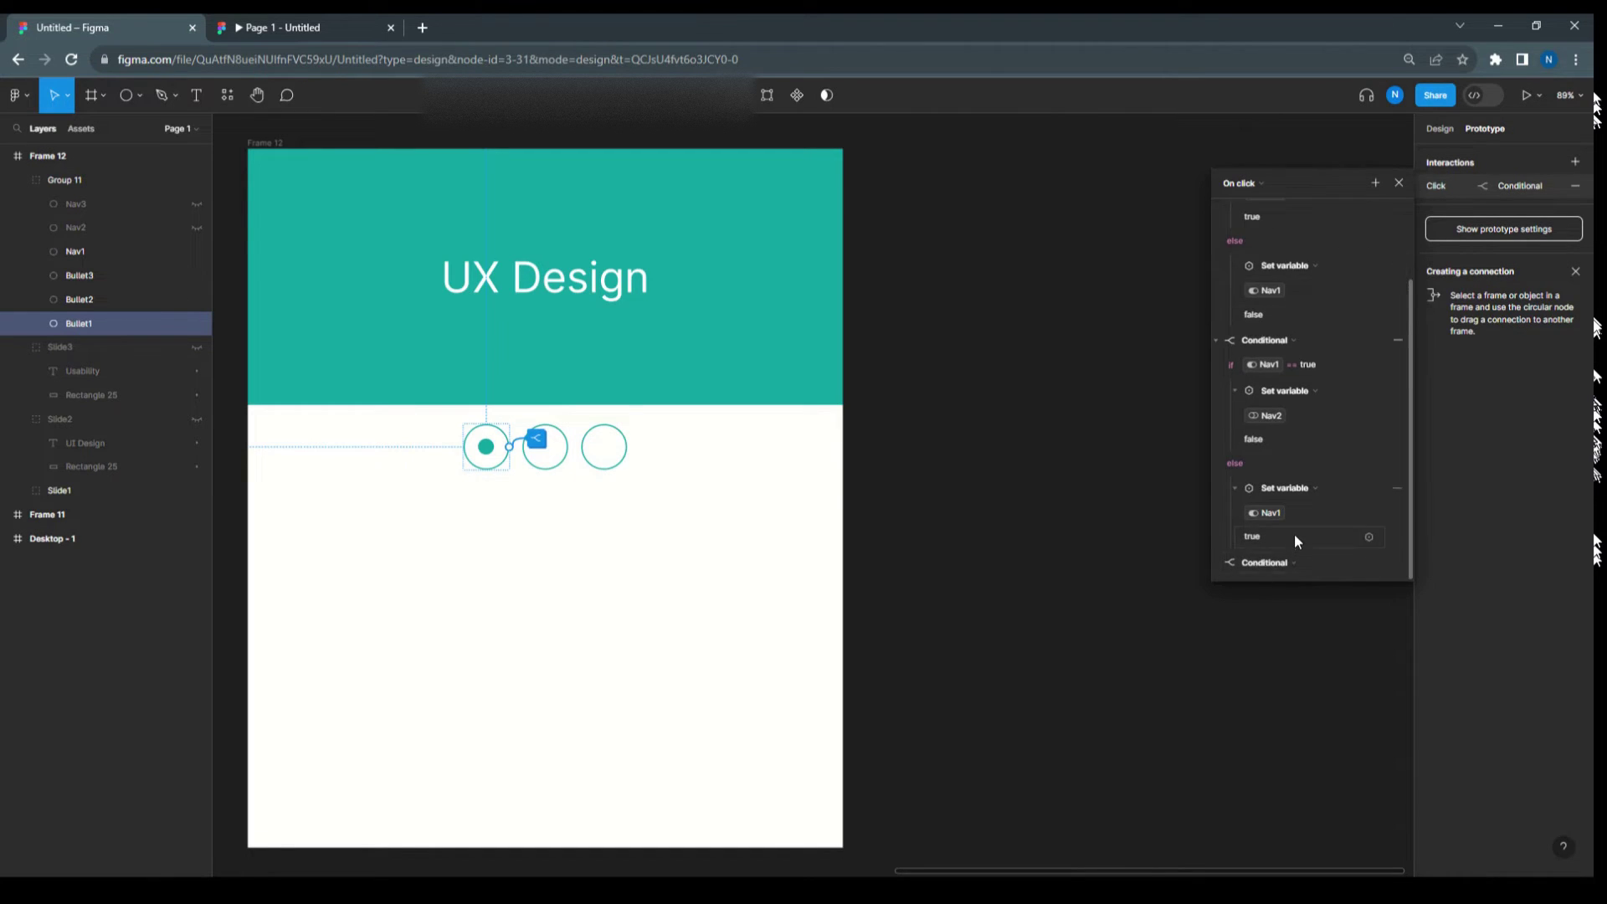
click(1258, 491)
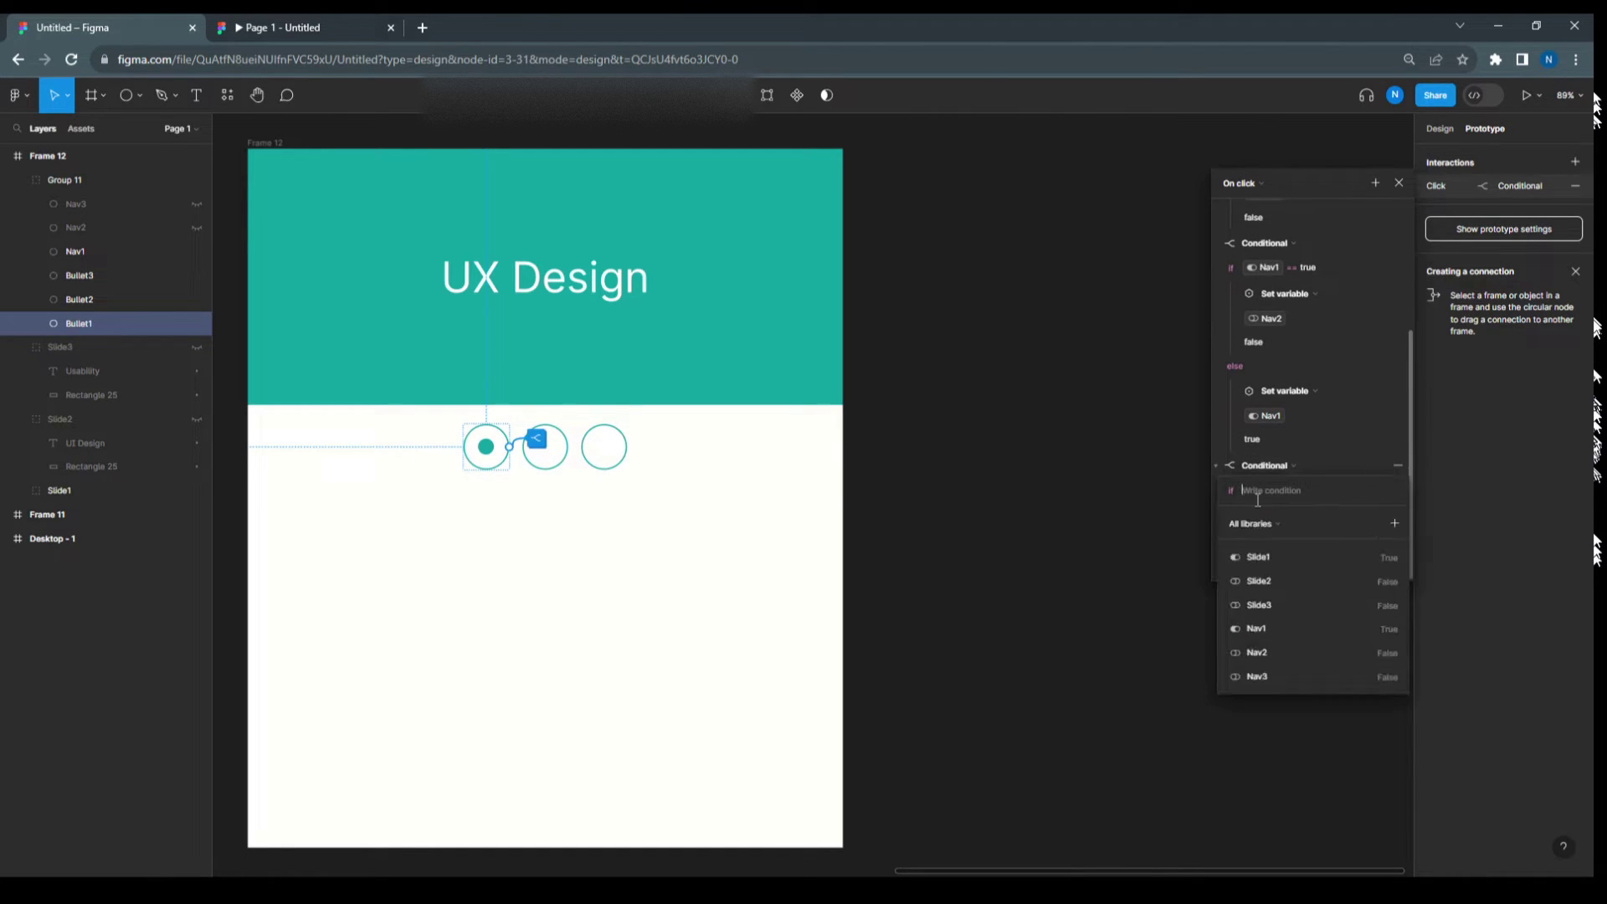
click(1259, 631)
click(1250, 559)
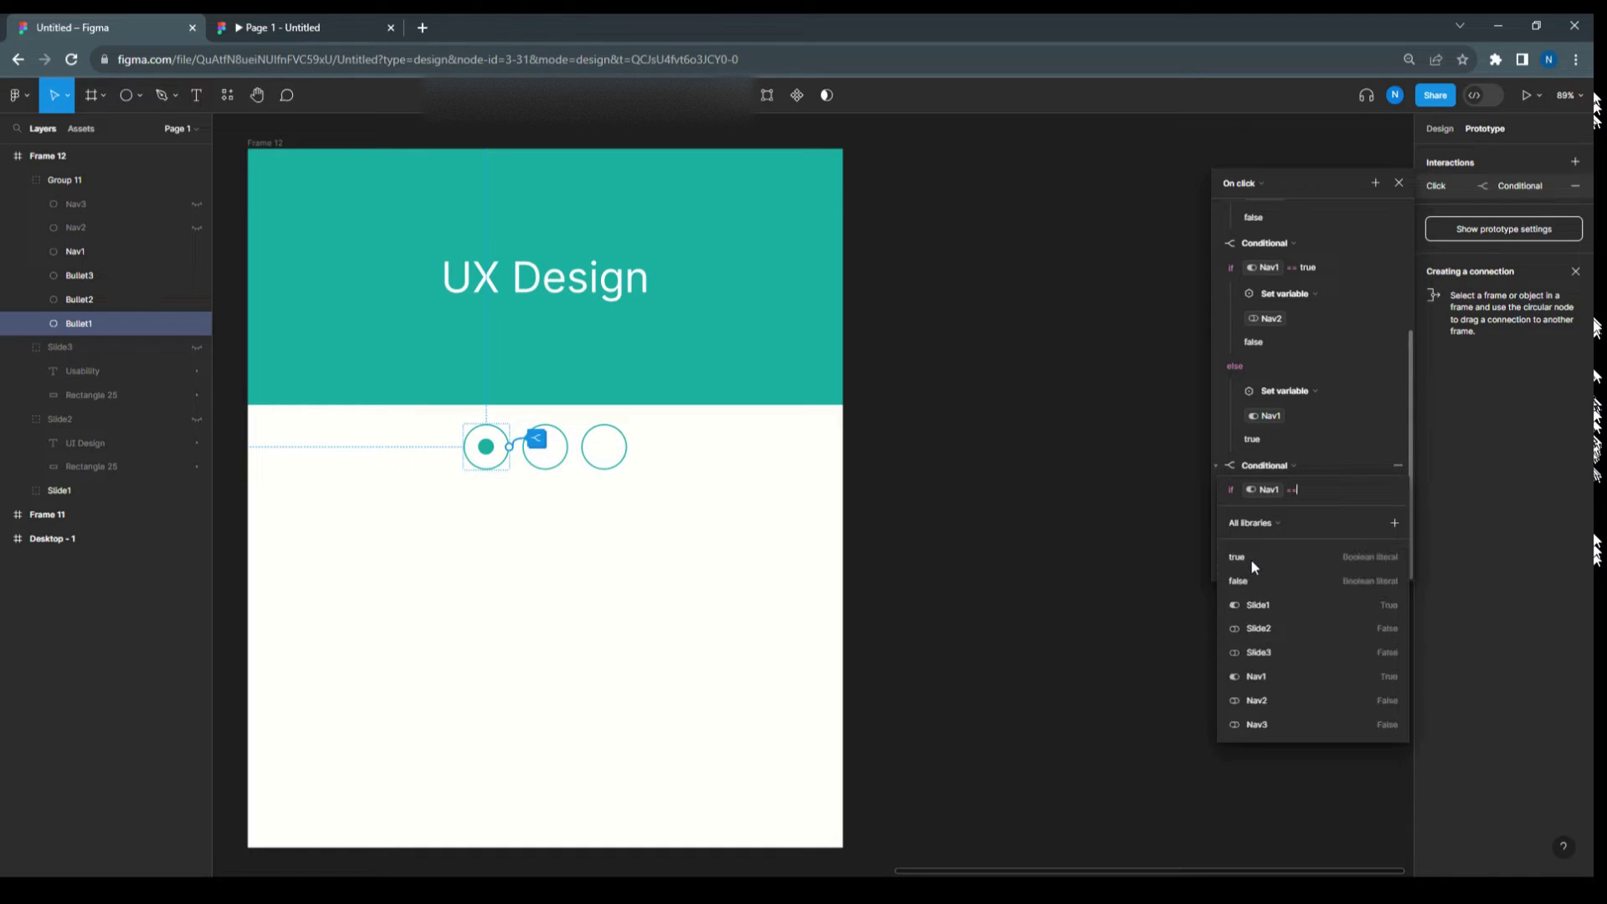
click(1248, 559)
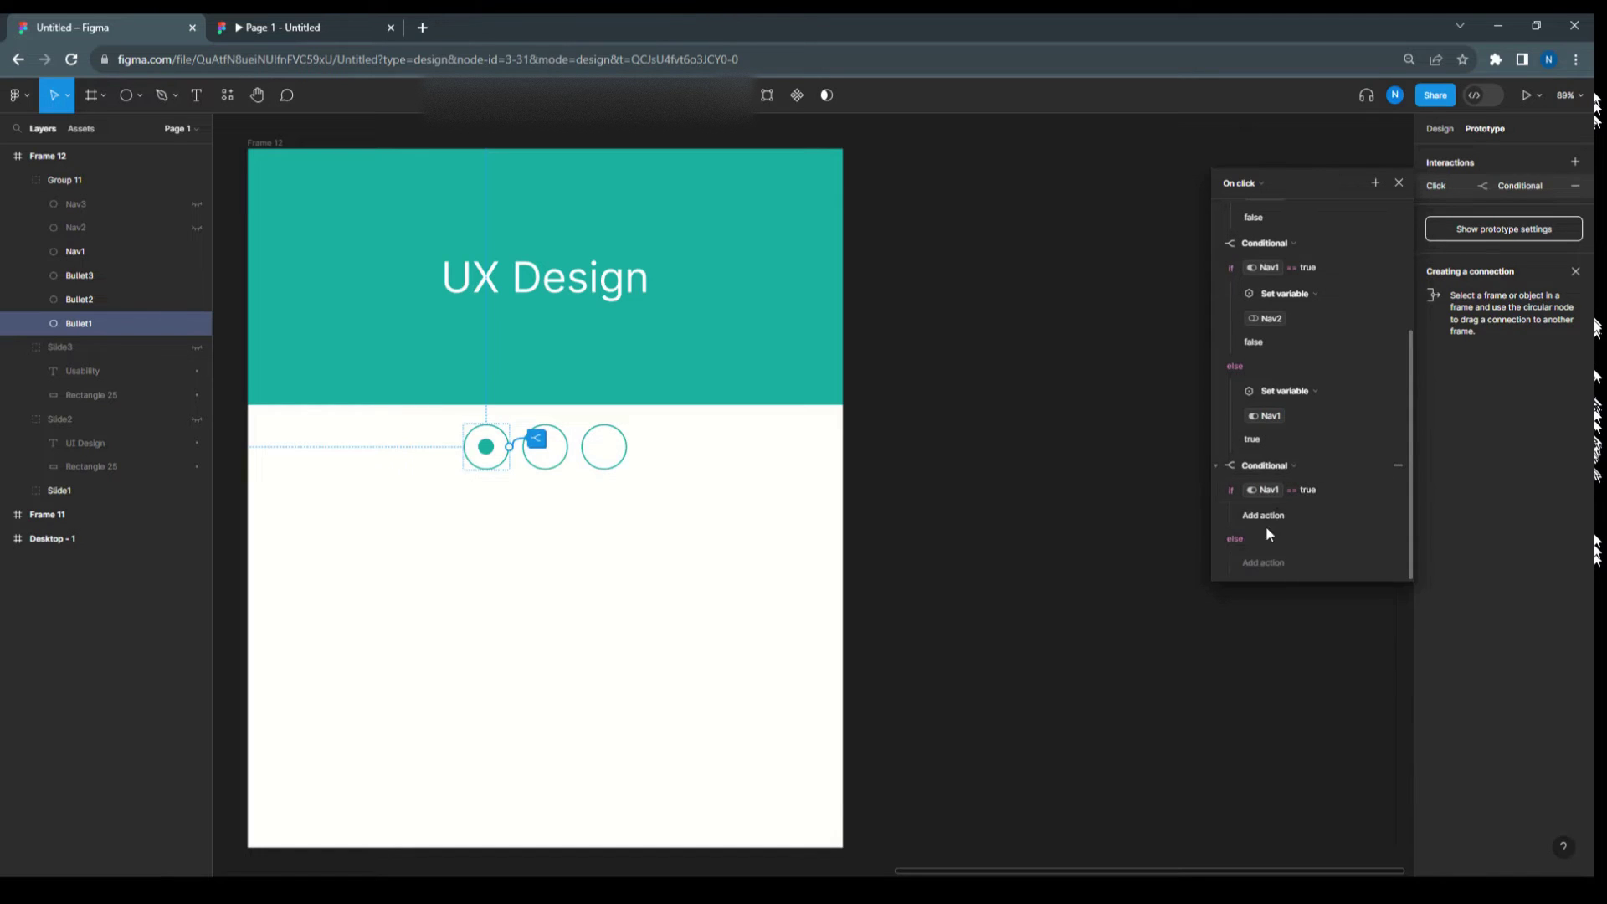
Step: Set Nav3 to false in the if branch and Nav1 to true under else
click(1264, 514)
click(1278, 591)
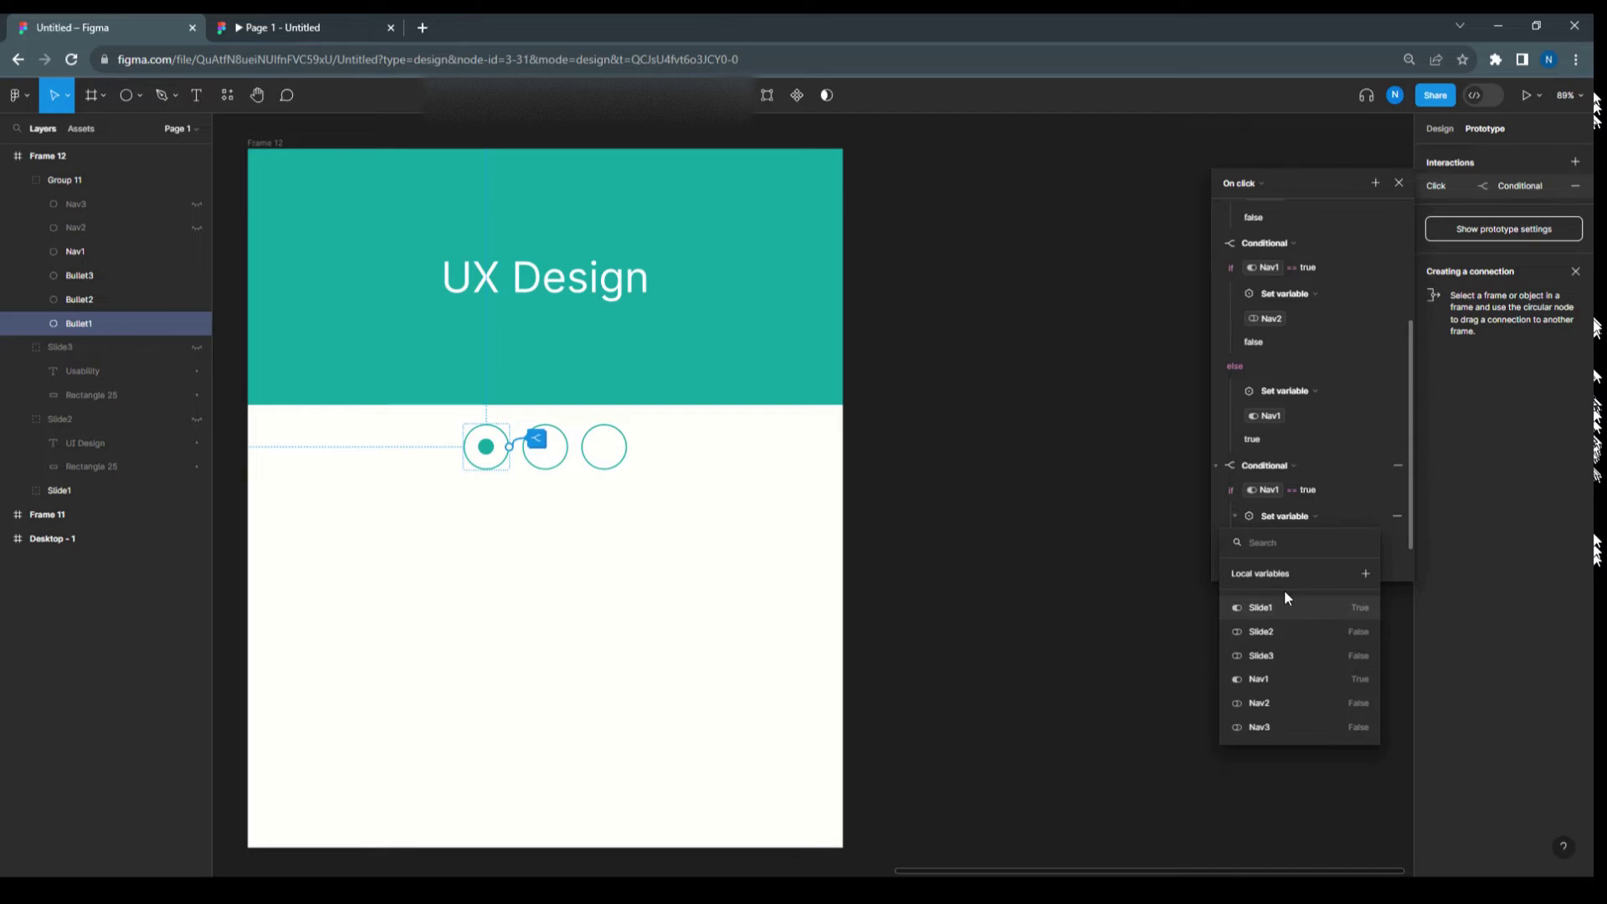
click(1271, 725)
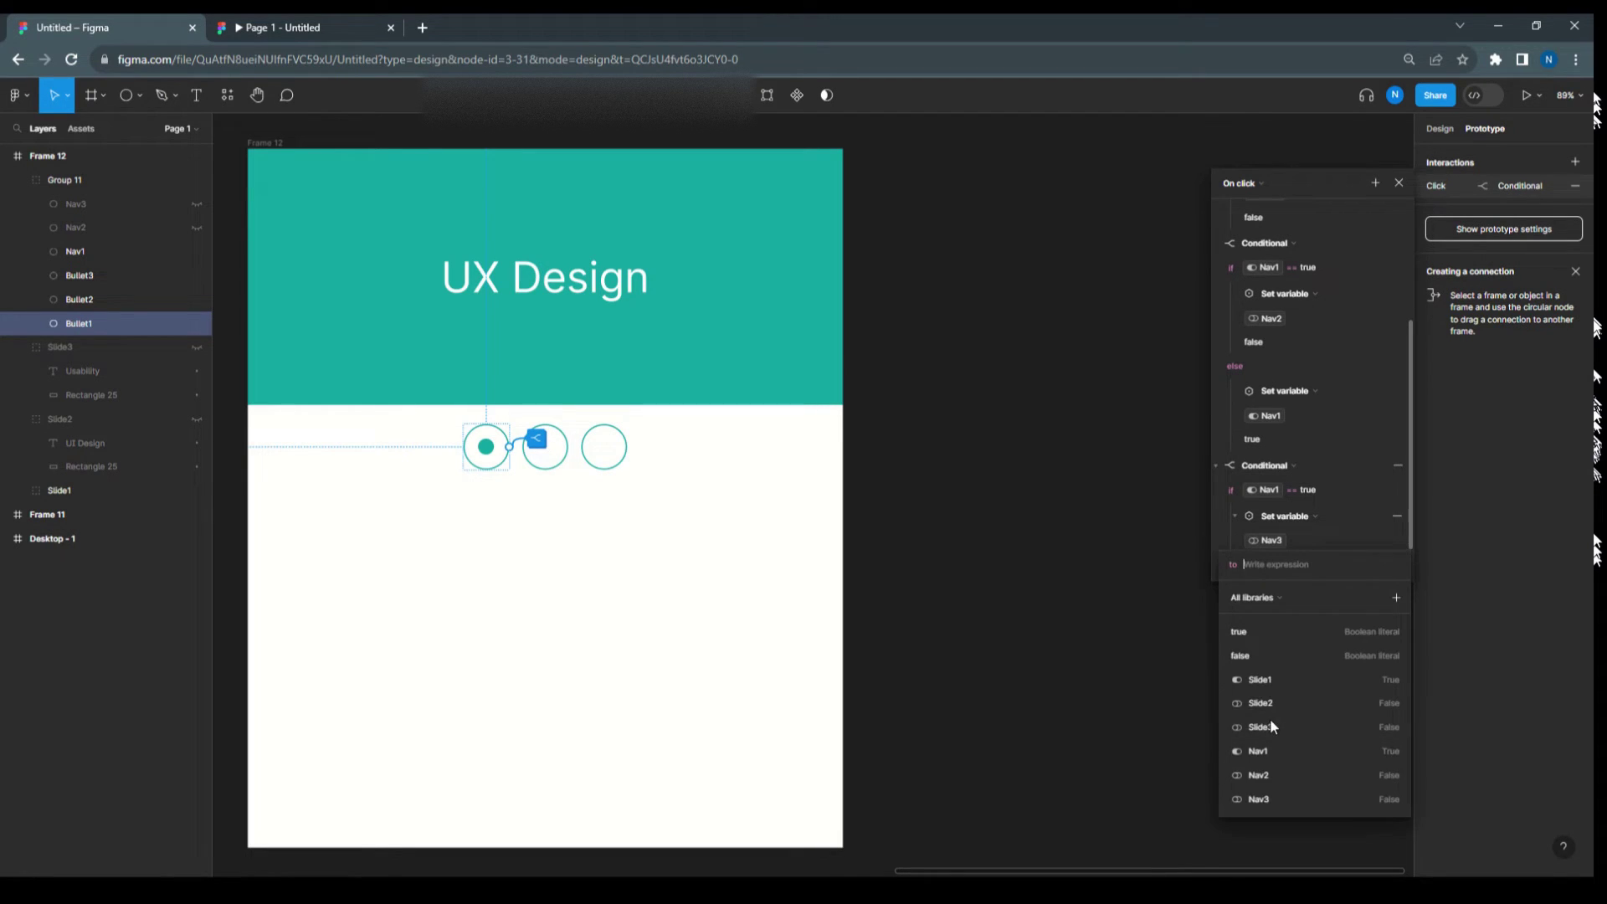
click(1247, 656)
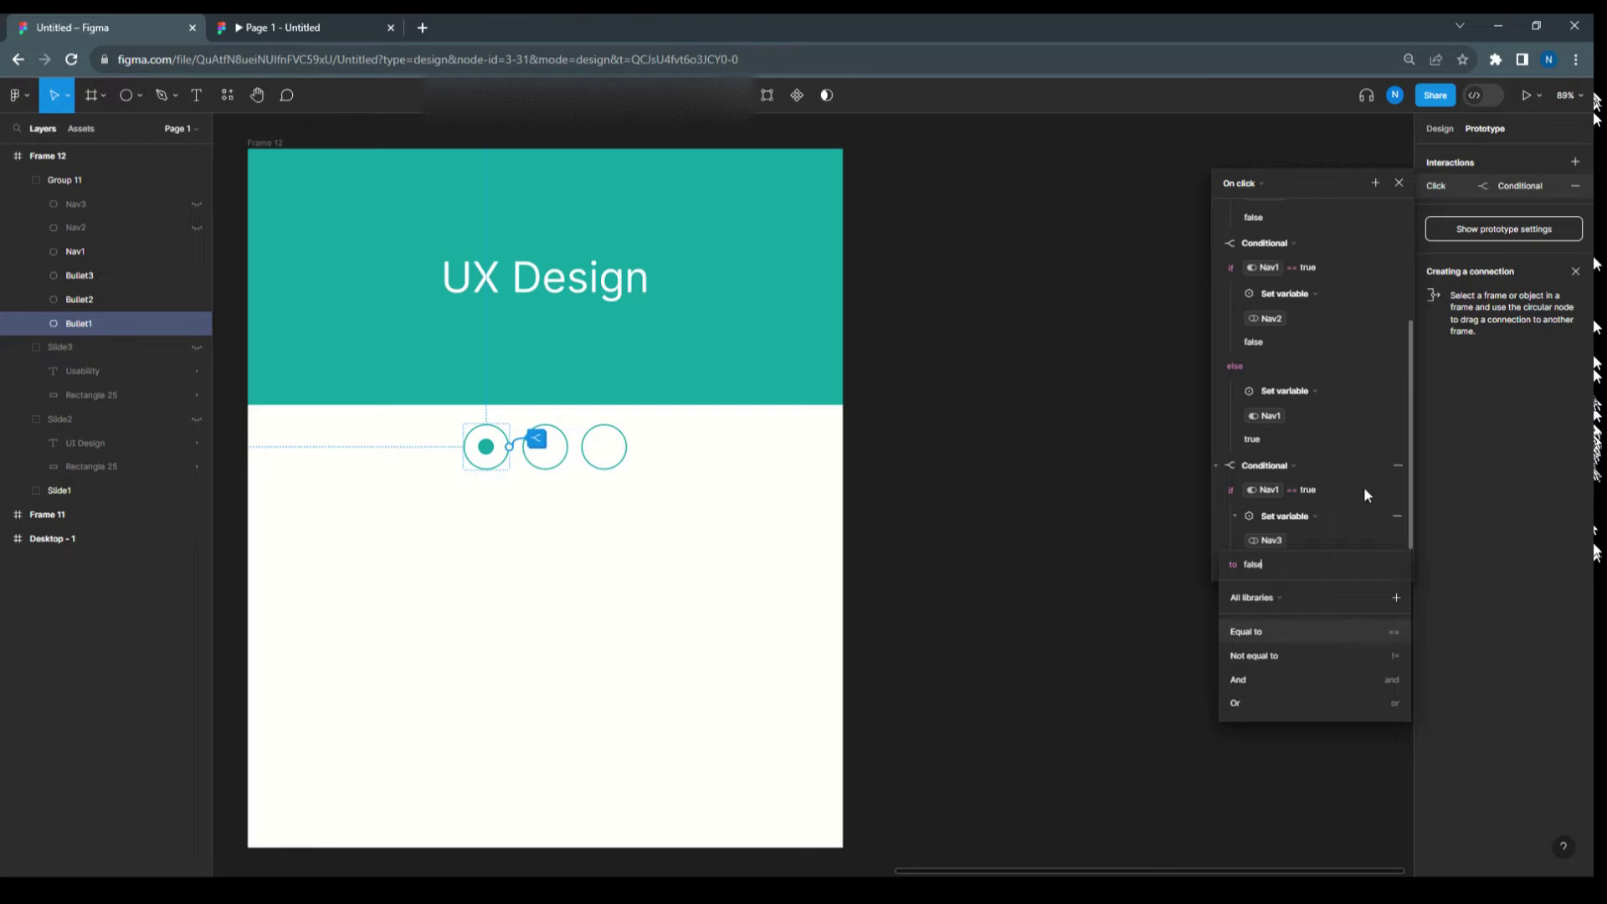
scroll(1264, 577, down, 1)
click(1254, 561)
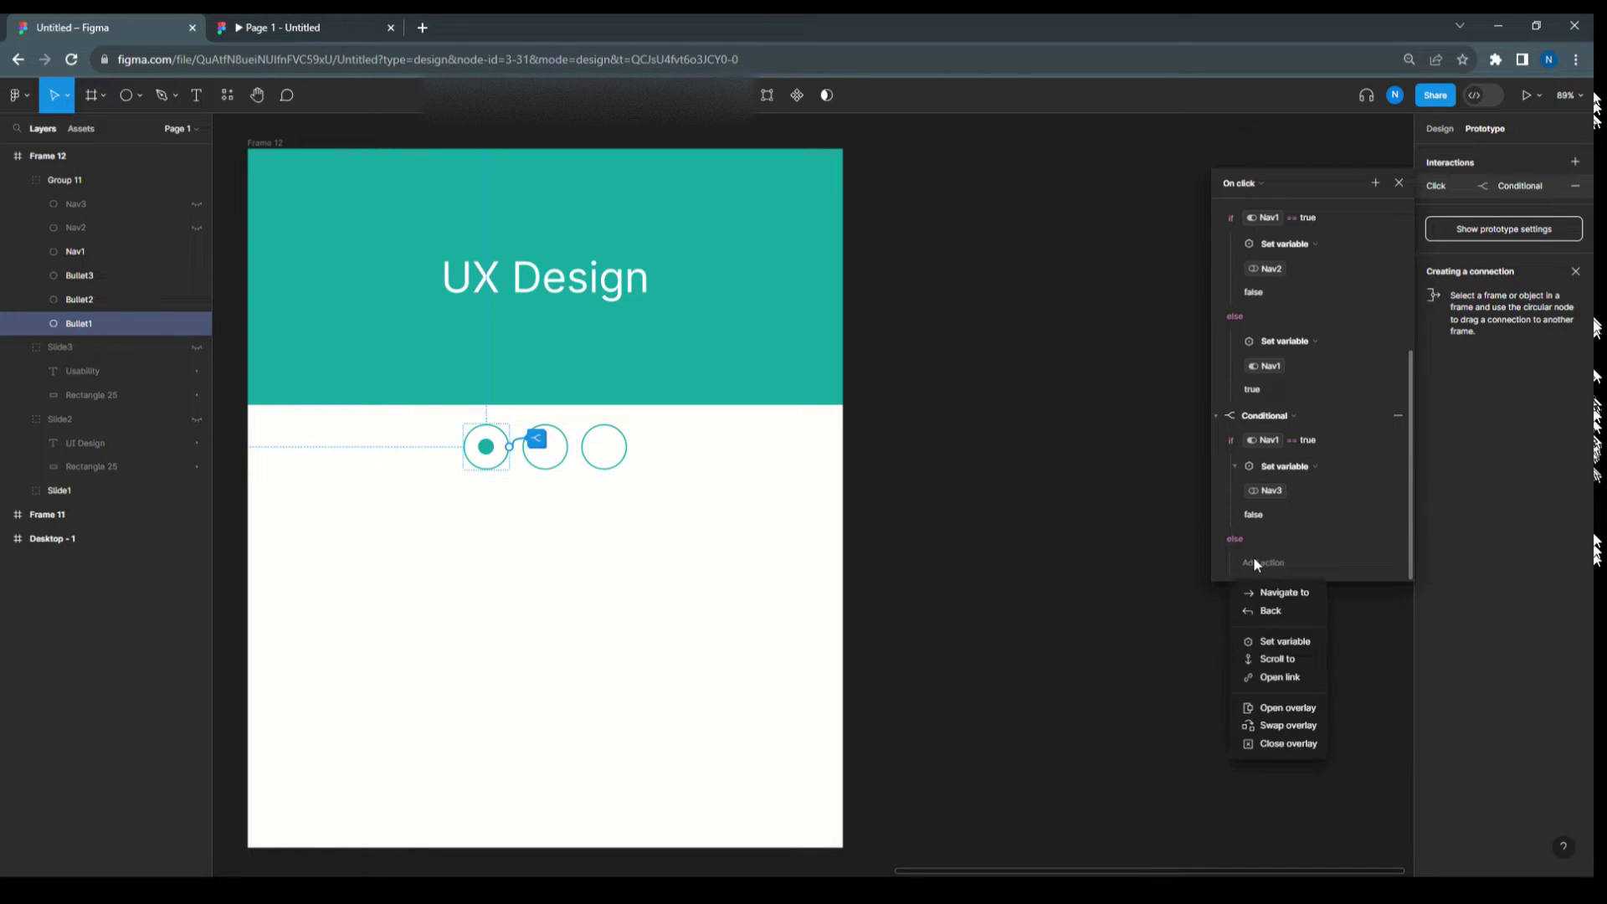
click(1268, 643)
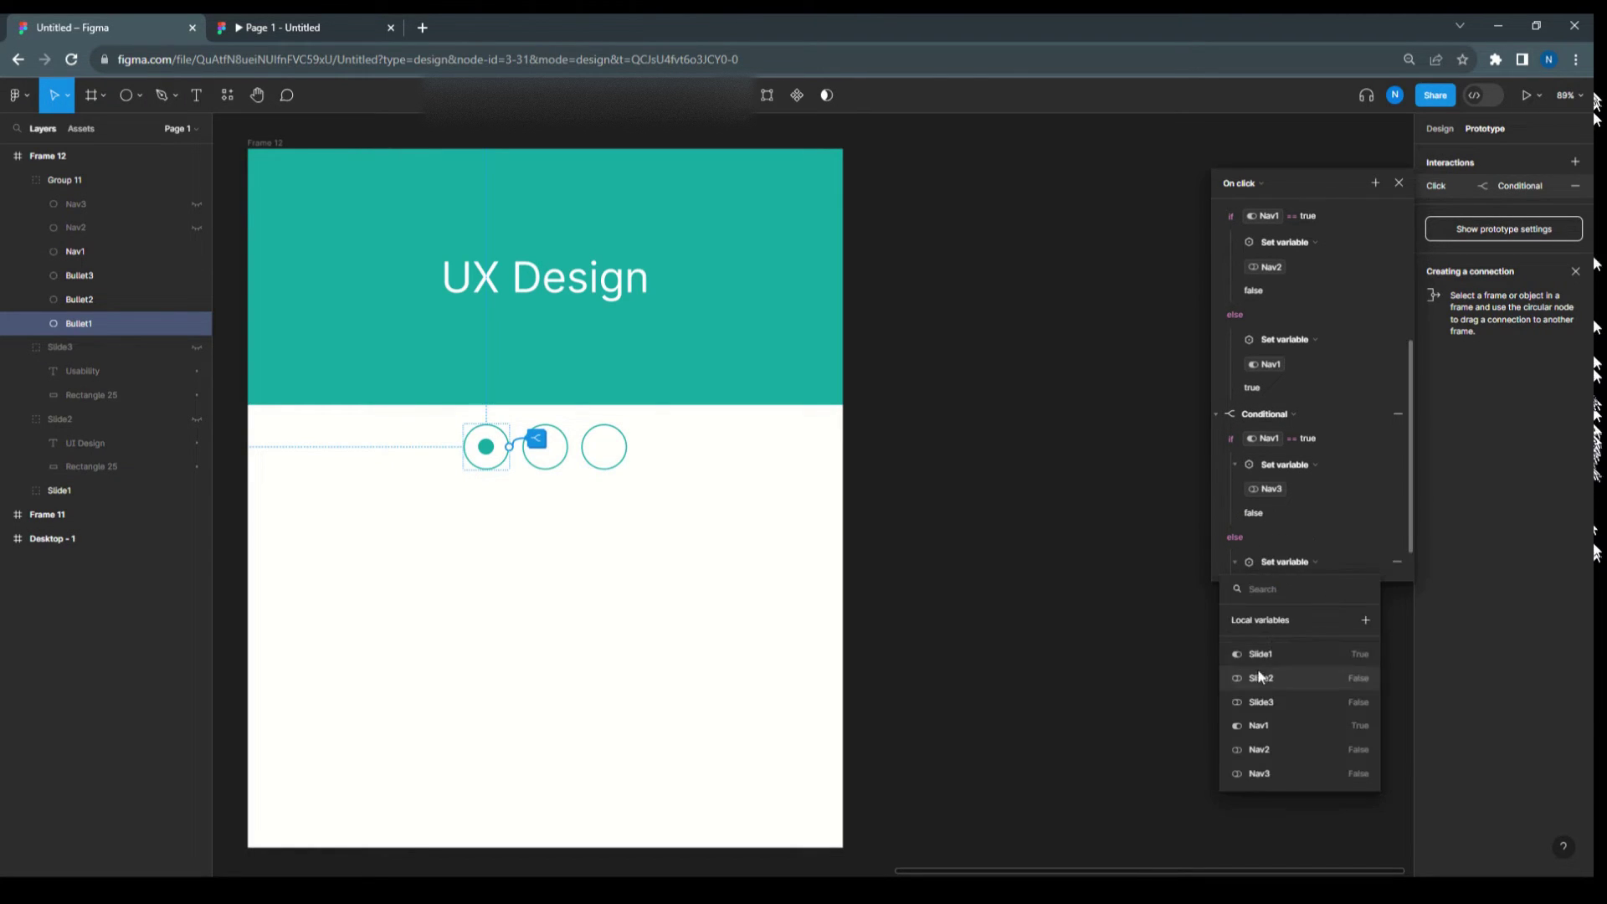
click(1259, 725)
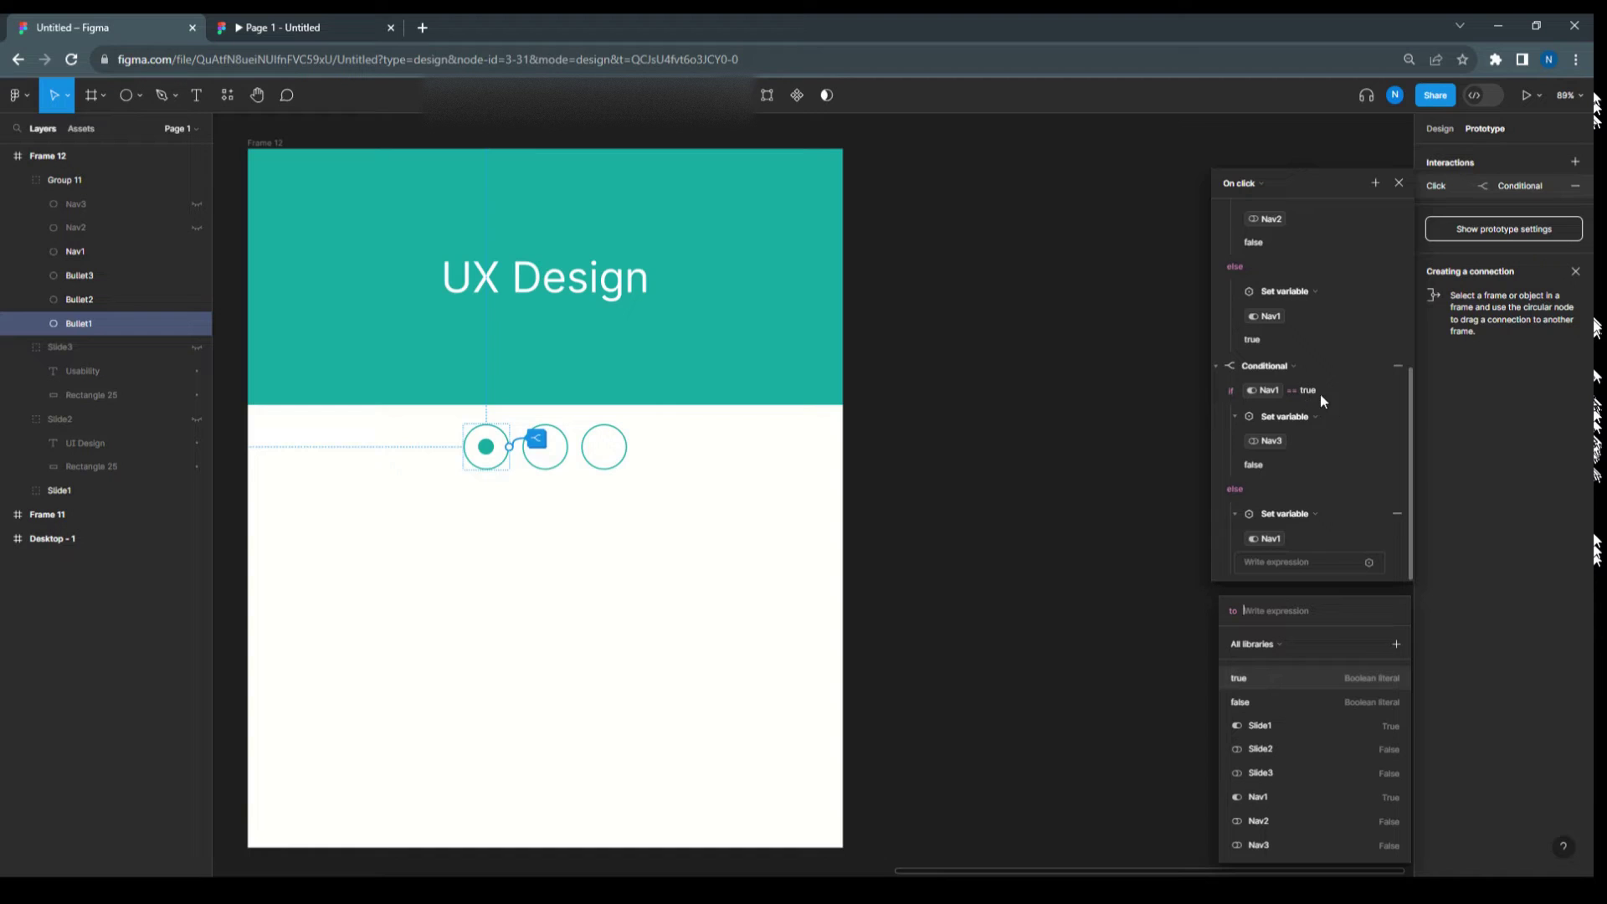
click(1240, 678)
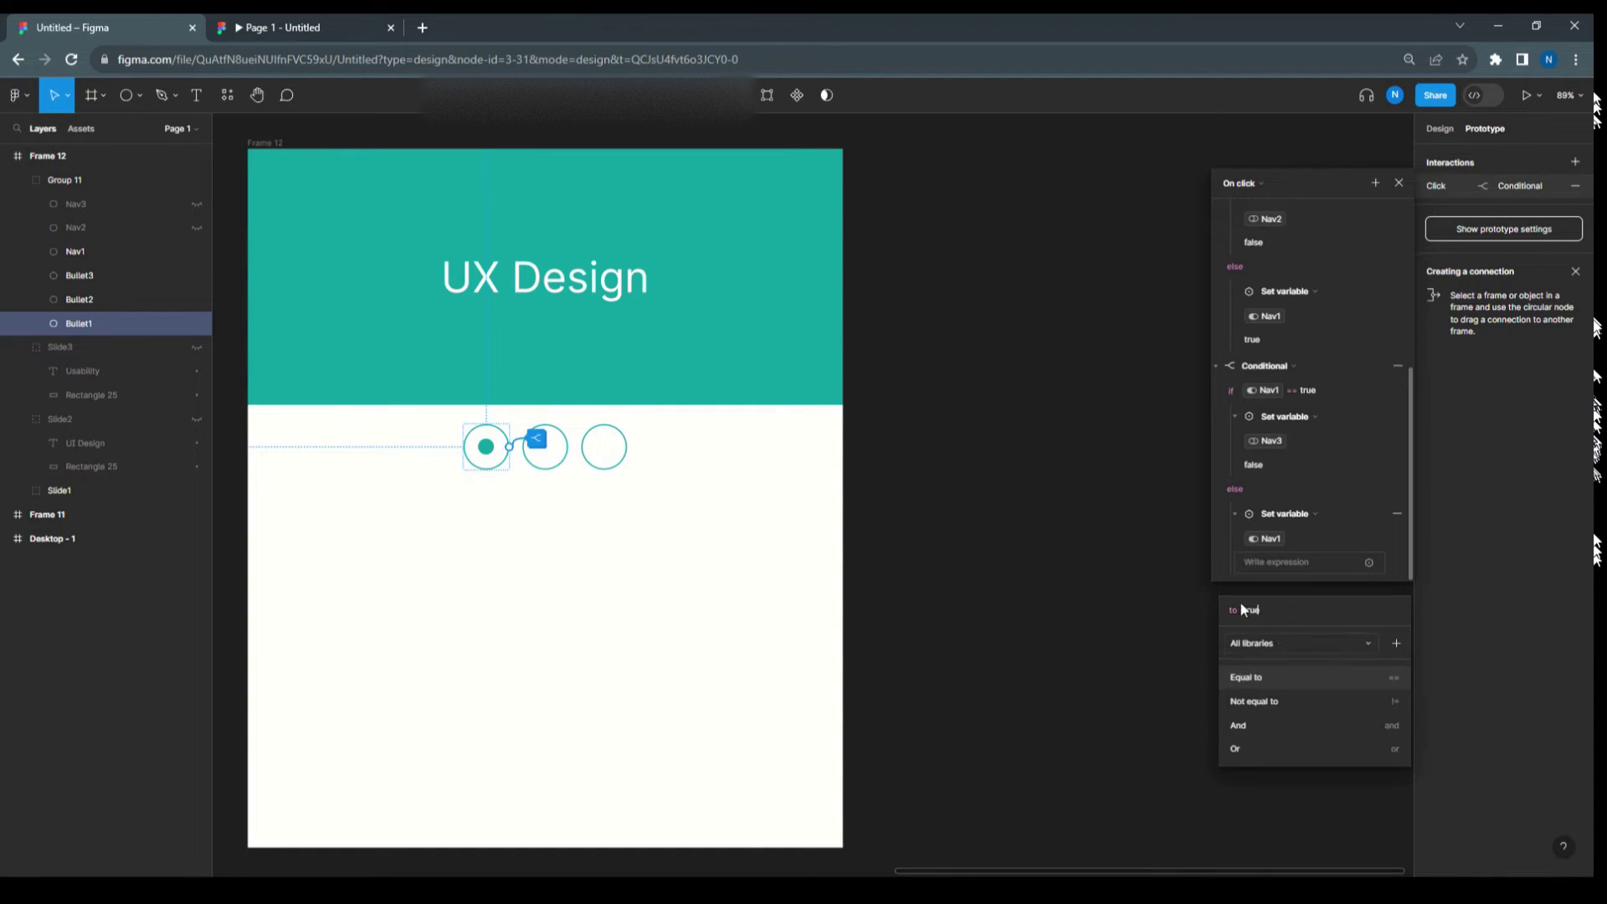
click(1327, 452)
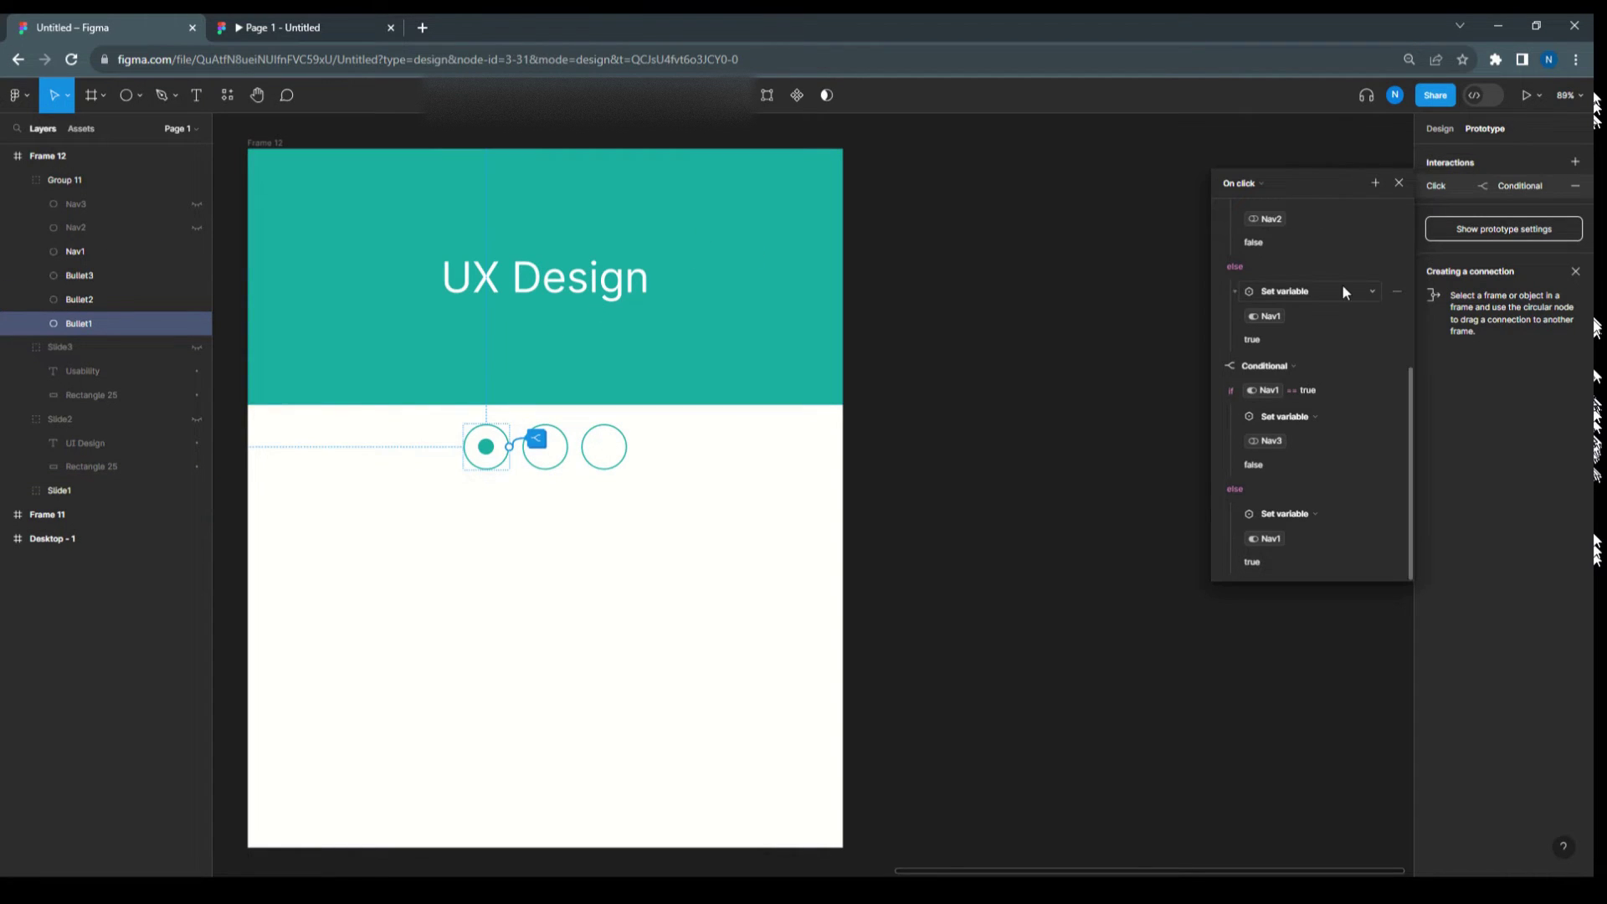
Step: Add a fourth Conditional to Bullet1's click with the condition Nav1 == true
click(1375, 183)
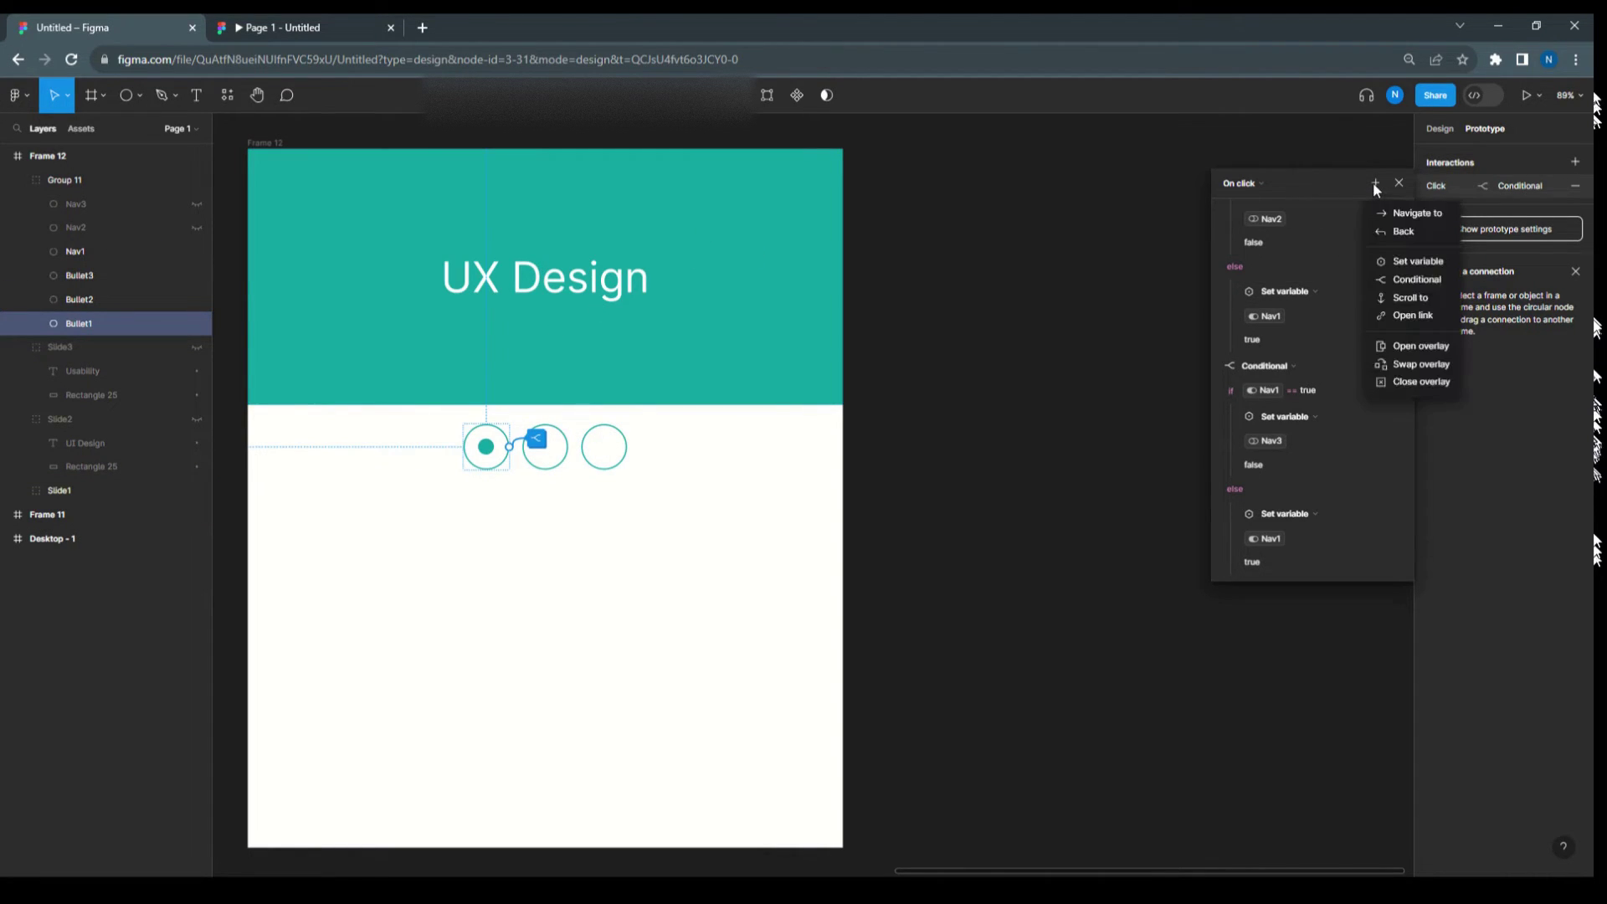
click(1388, 264)
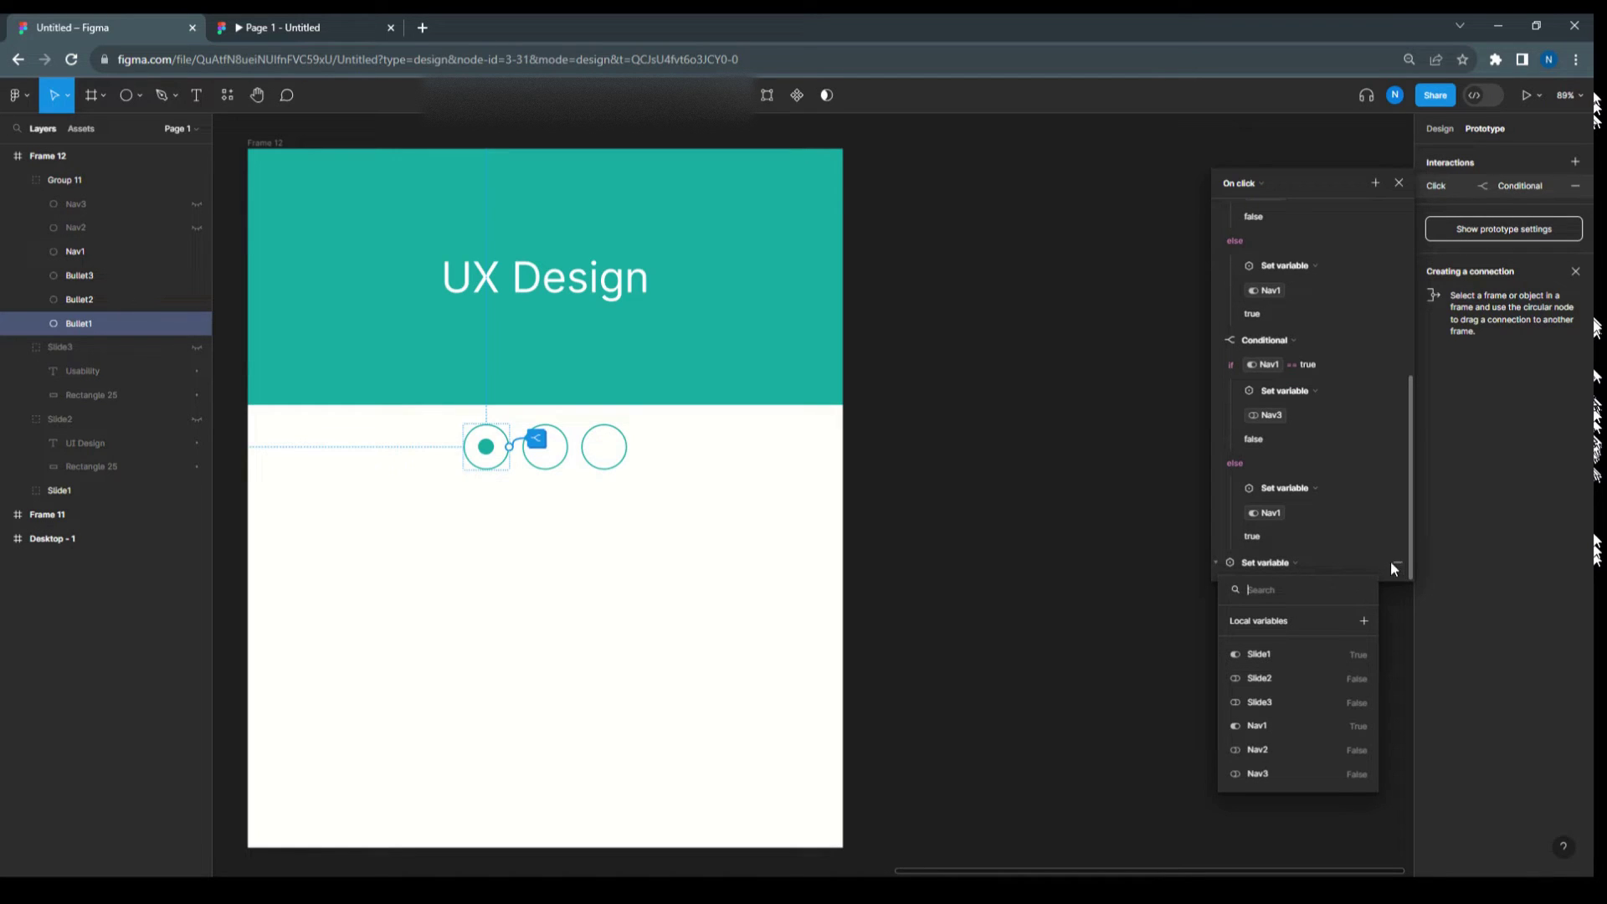
click(1288, 565)
click(1288, 564)
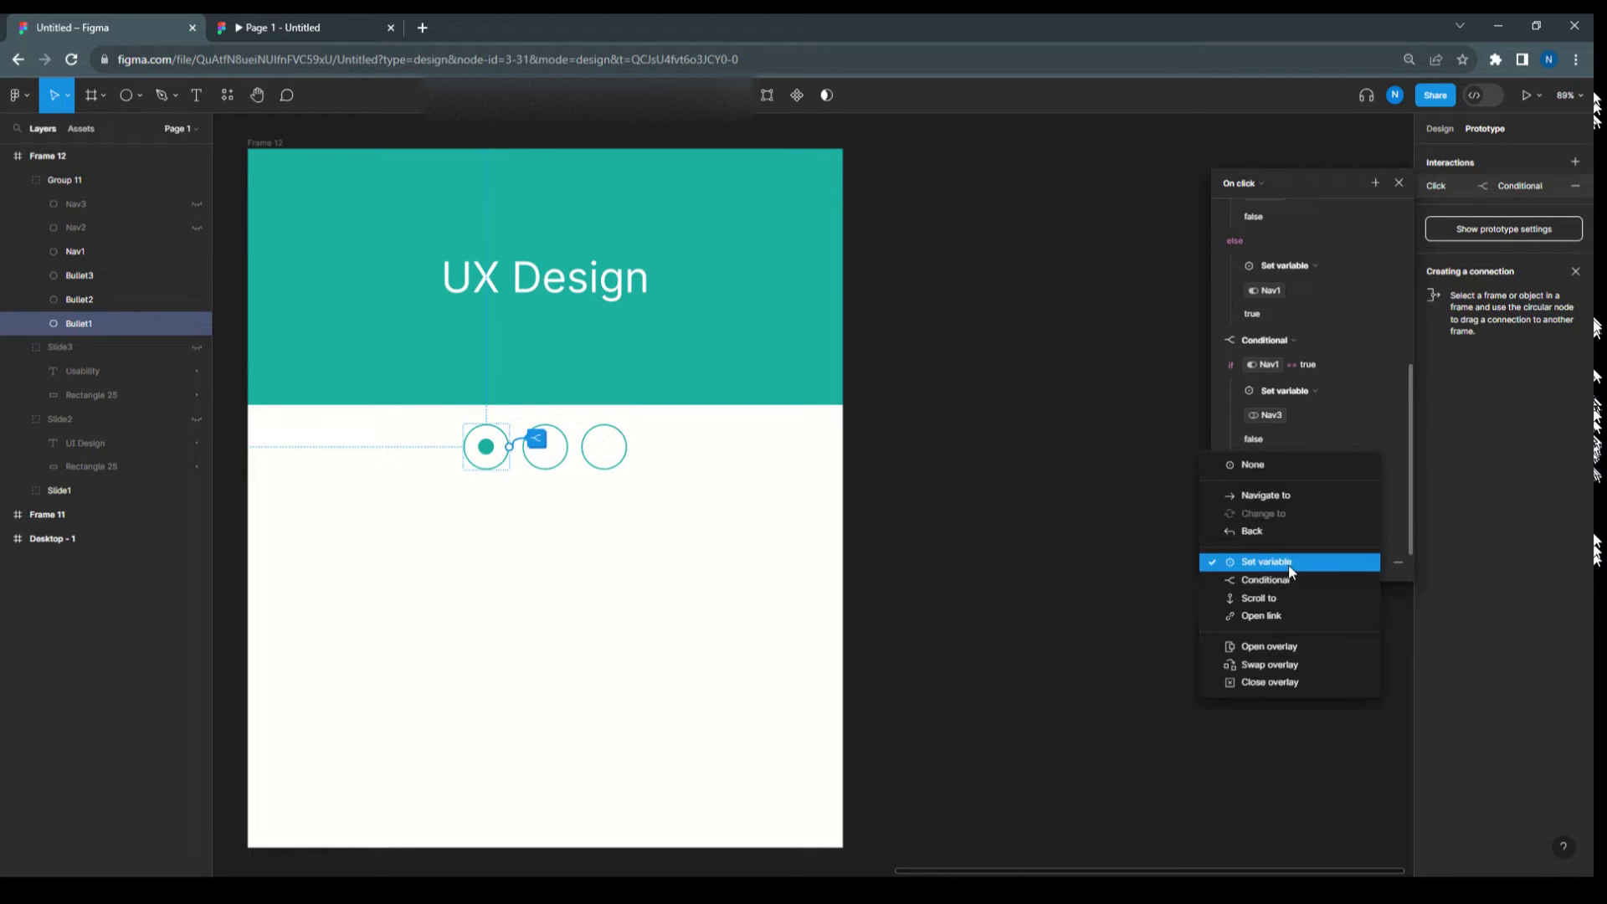
click(1286, 576)
scroll(1371, 537, down, 2)
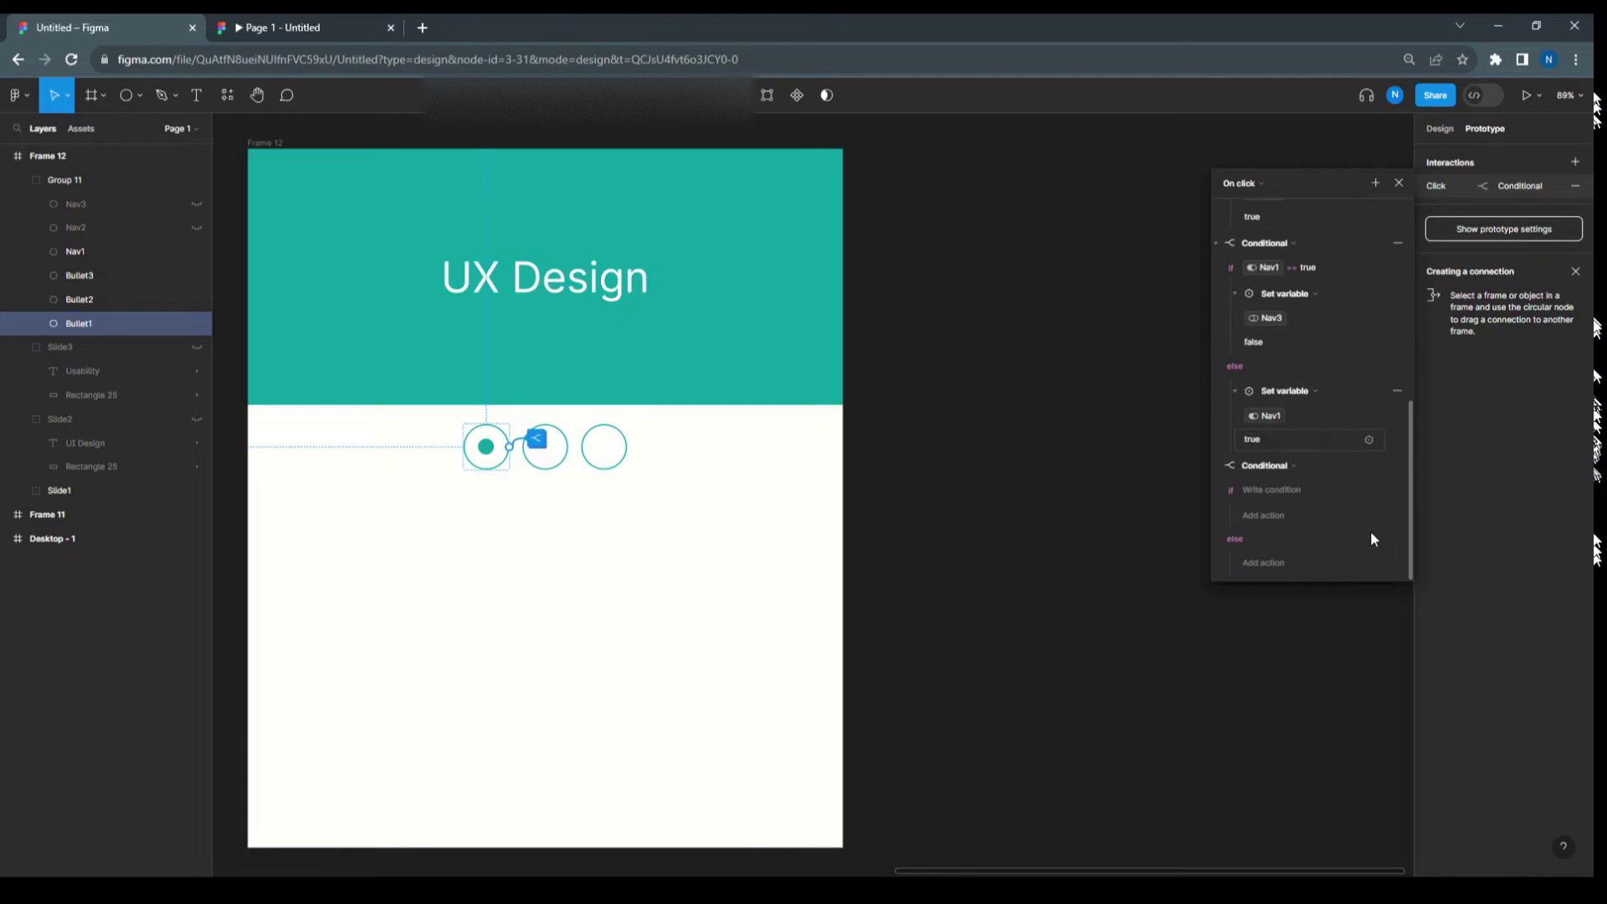
click(1280, 491)
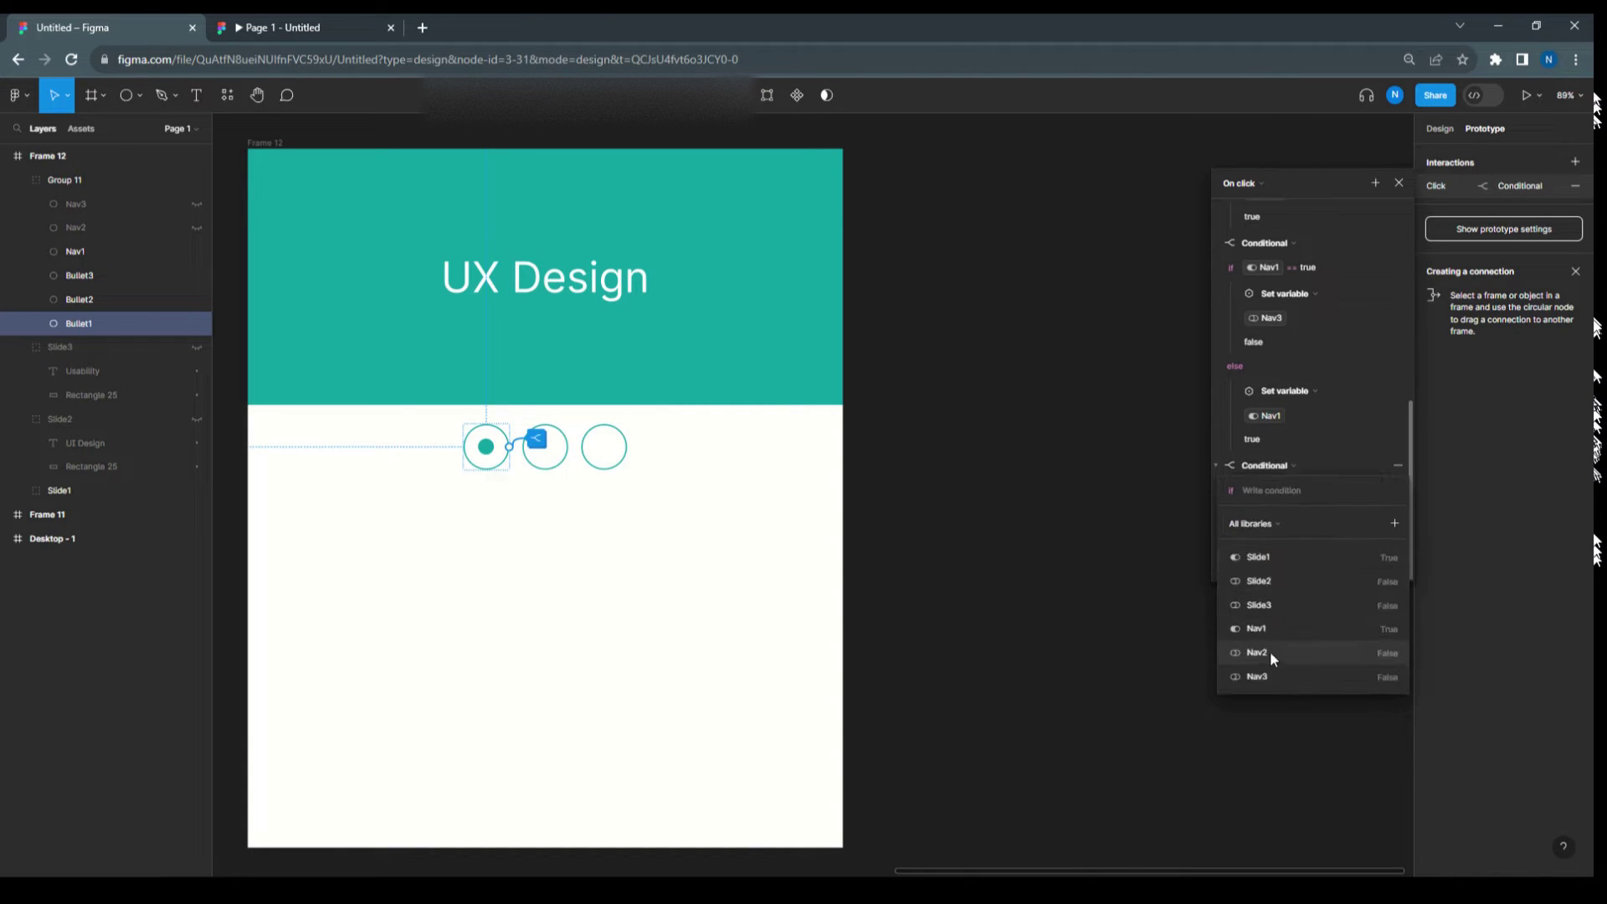
click(1267, 628)
click(1262, 559)
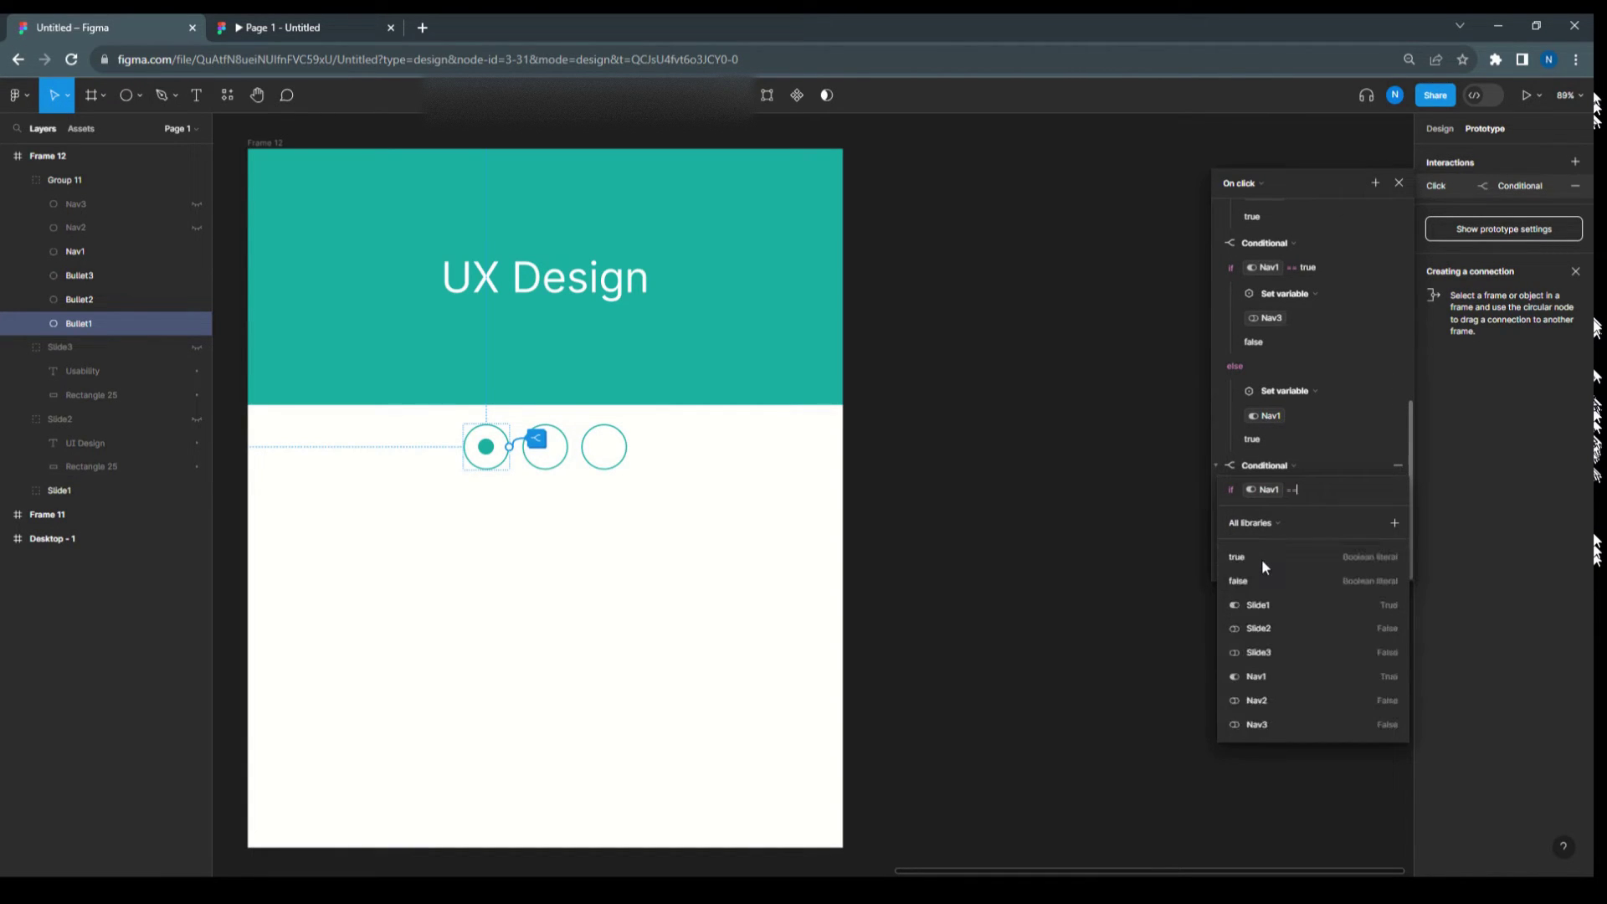
text(false)
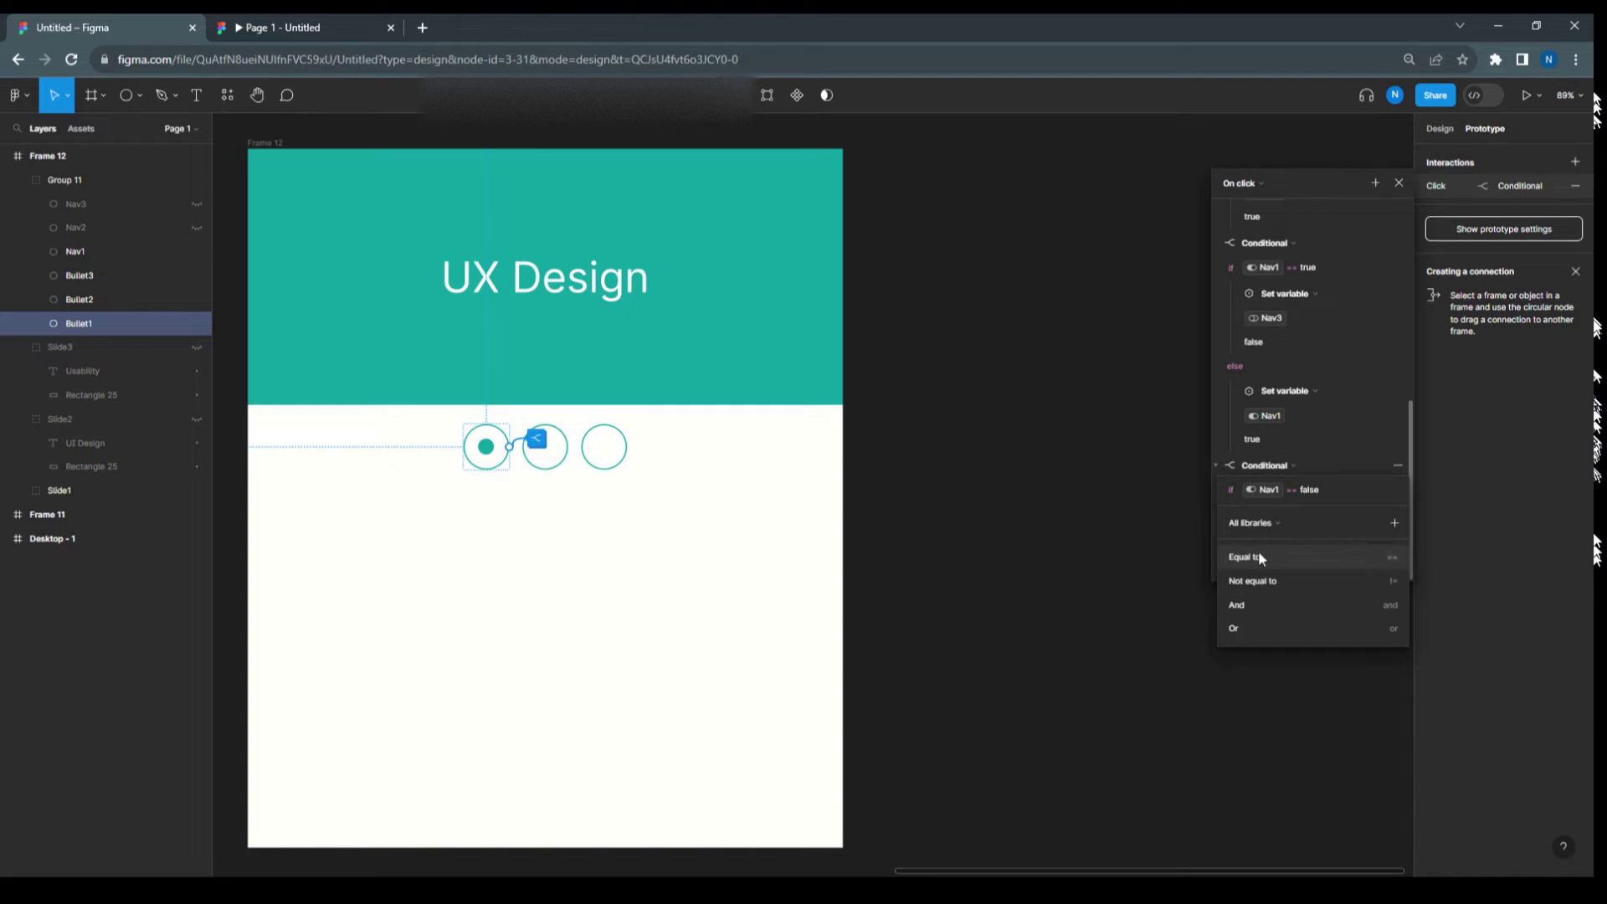
key(BackSpace)
key(BackSpace)
key(BackSpace)
key(BackSpace)
key(BackSpace)
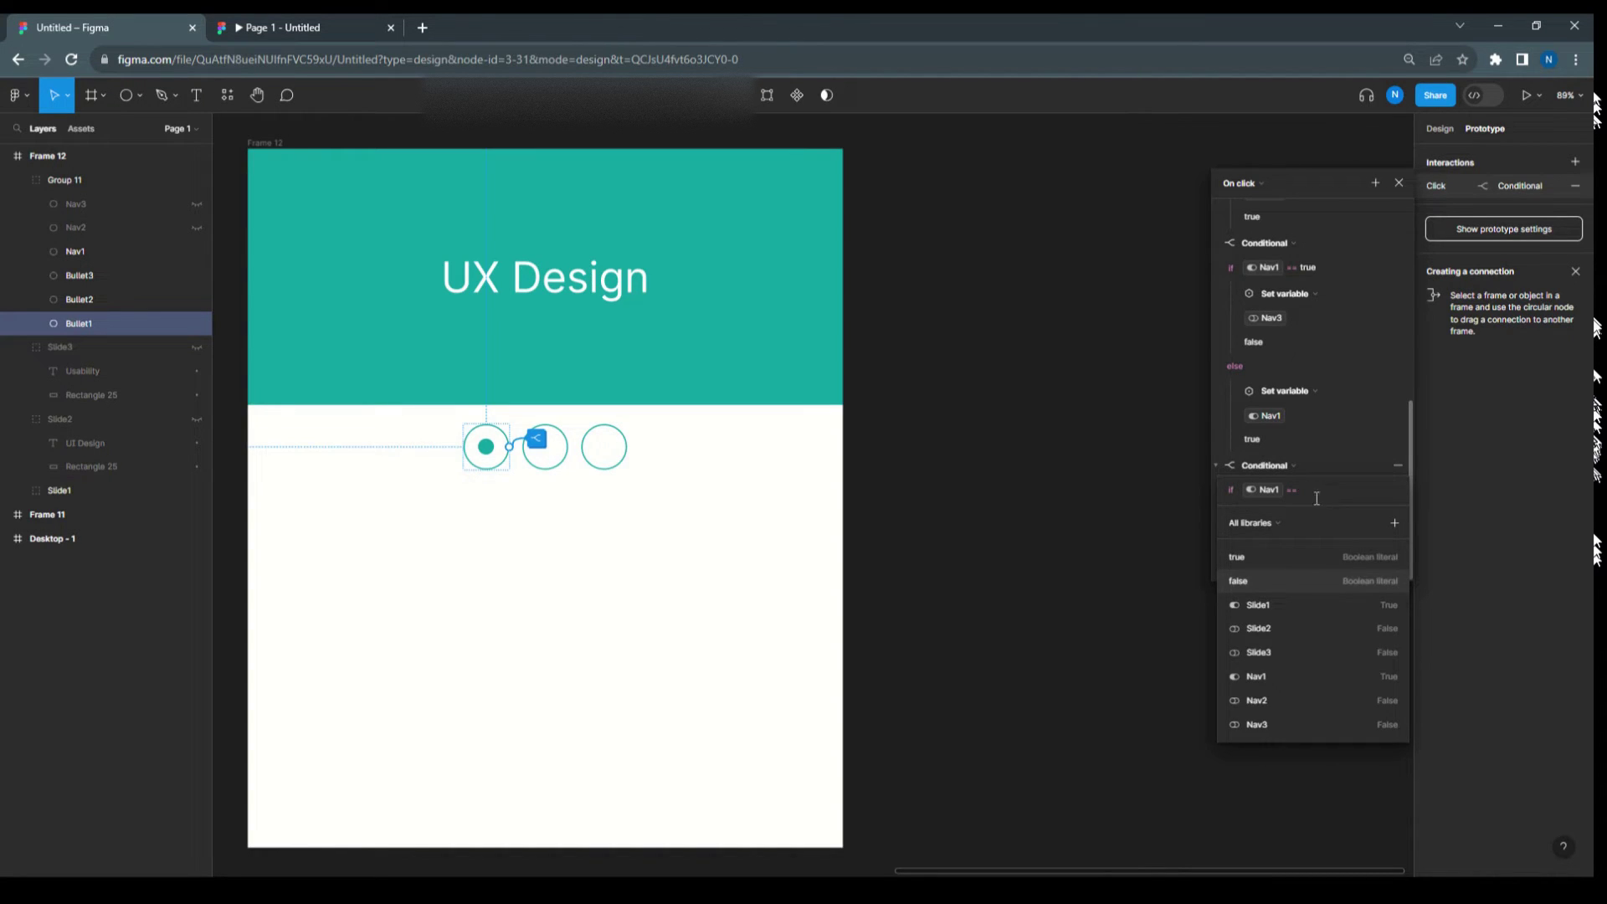
click(1256, 554)
click(1354, 455)
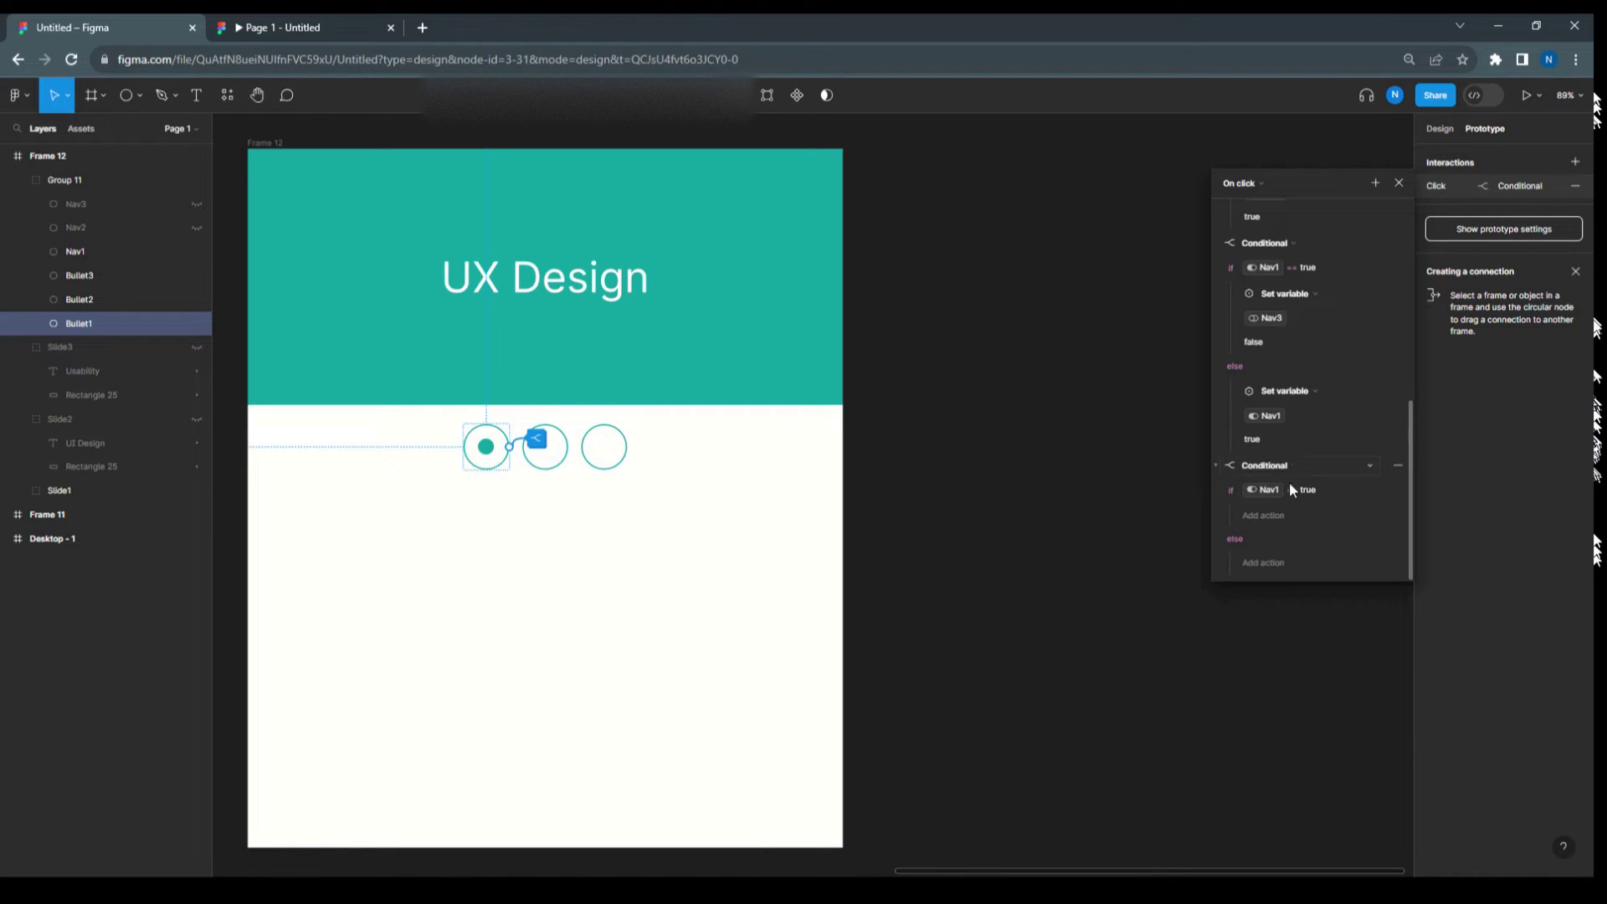
Step: Set Slide1 to true in the if branch and to false under else
click(1278, 512)
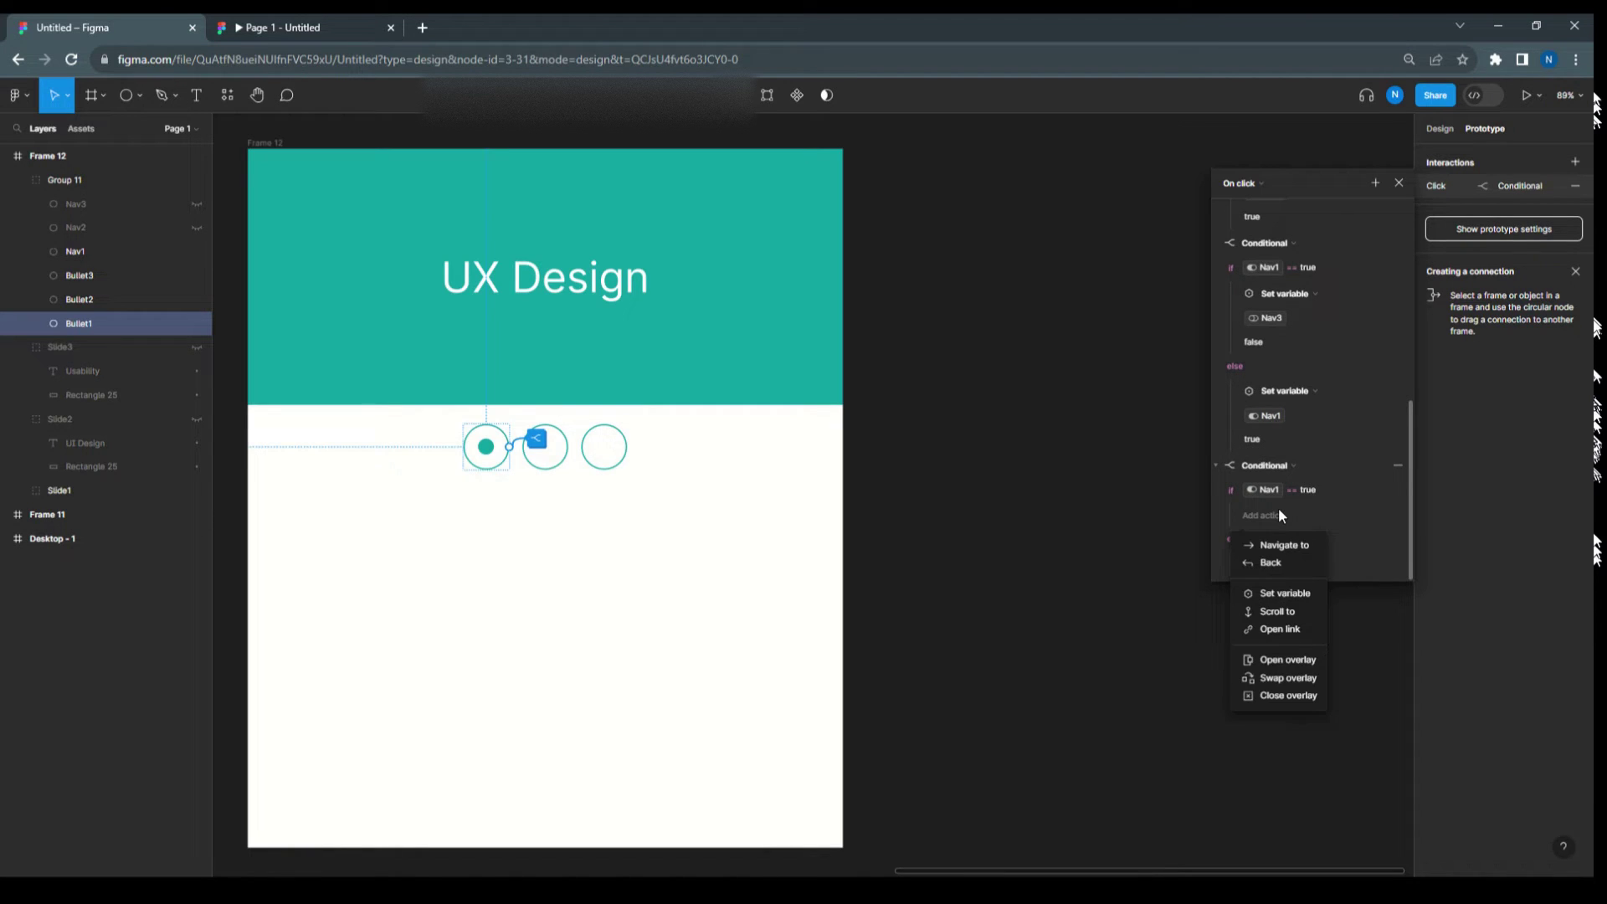
click(1284, 593)
click(1273, 606)
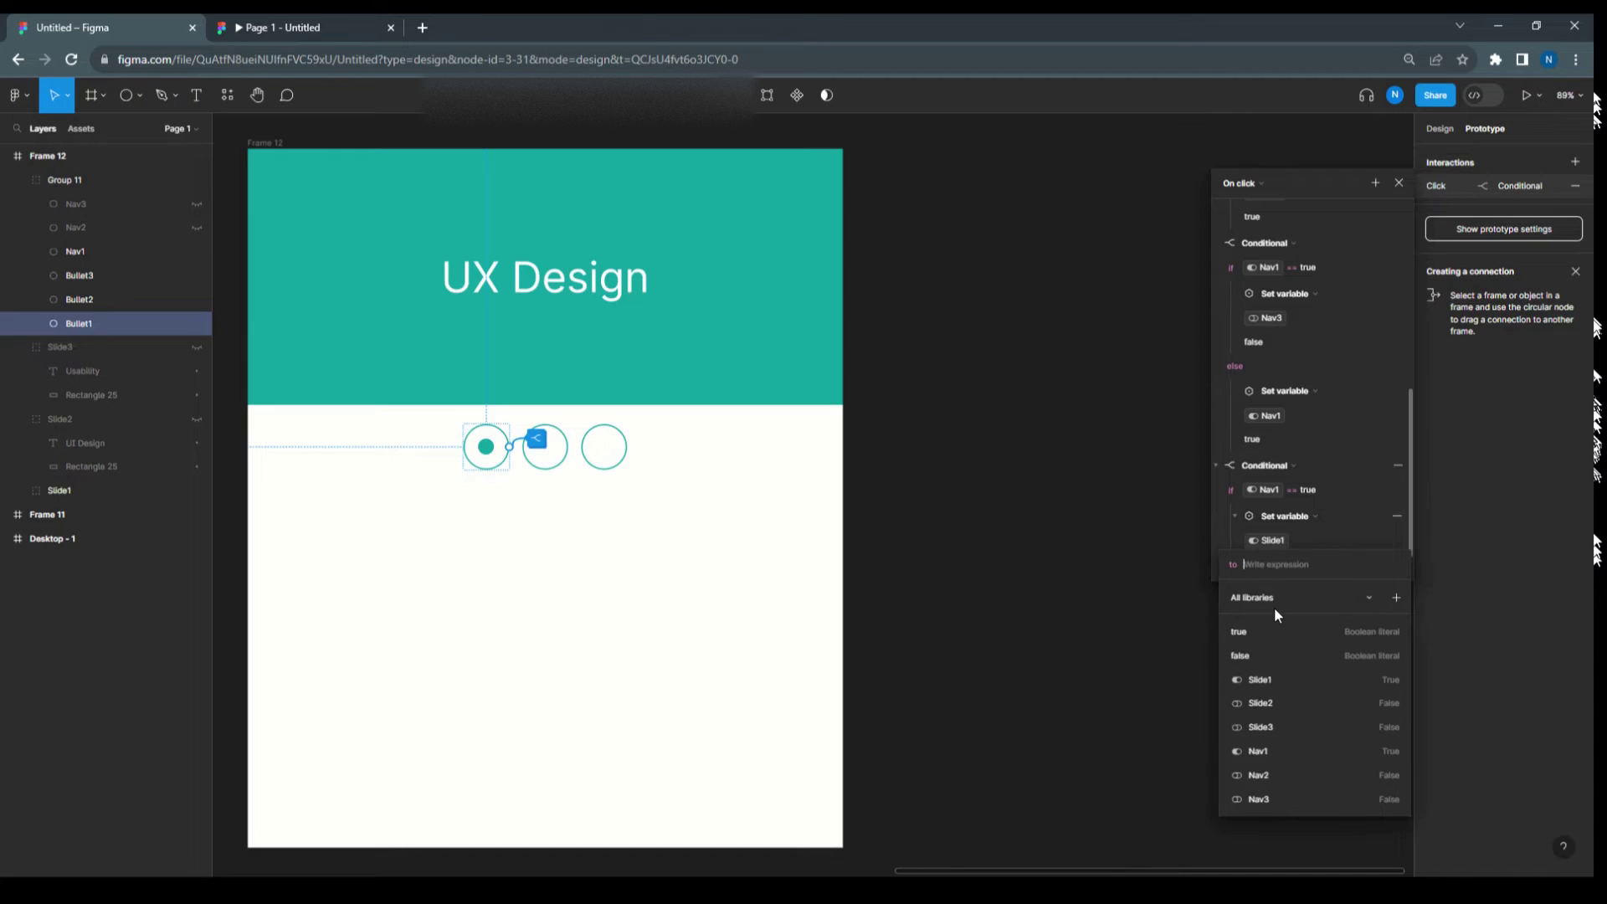
click(1253, 618)
click(1297, 432)
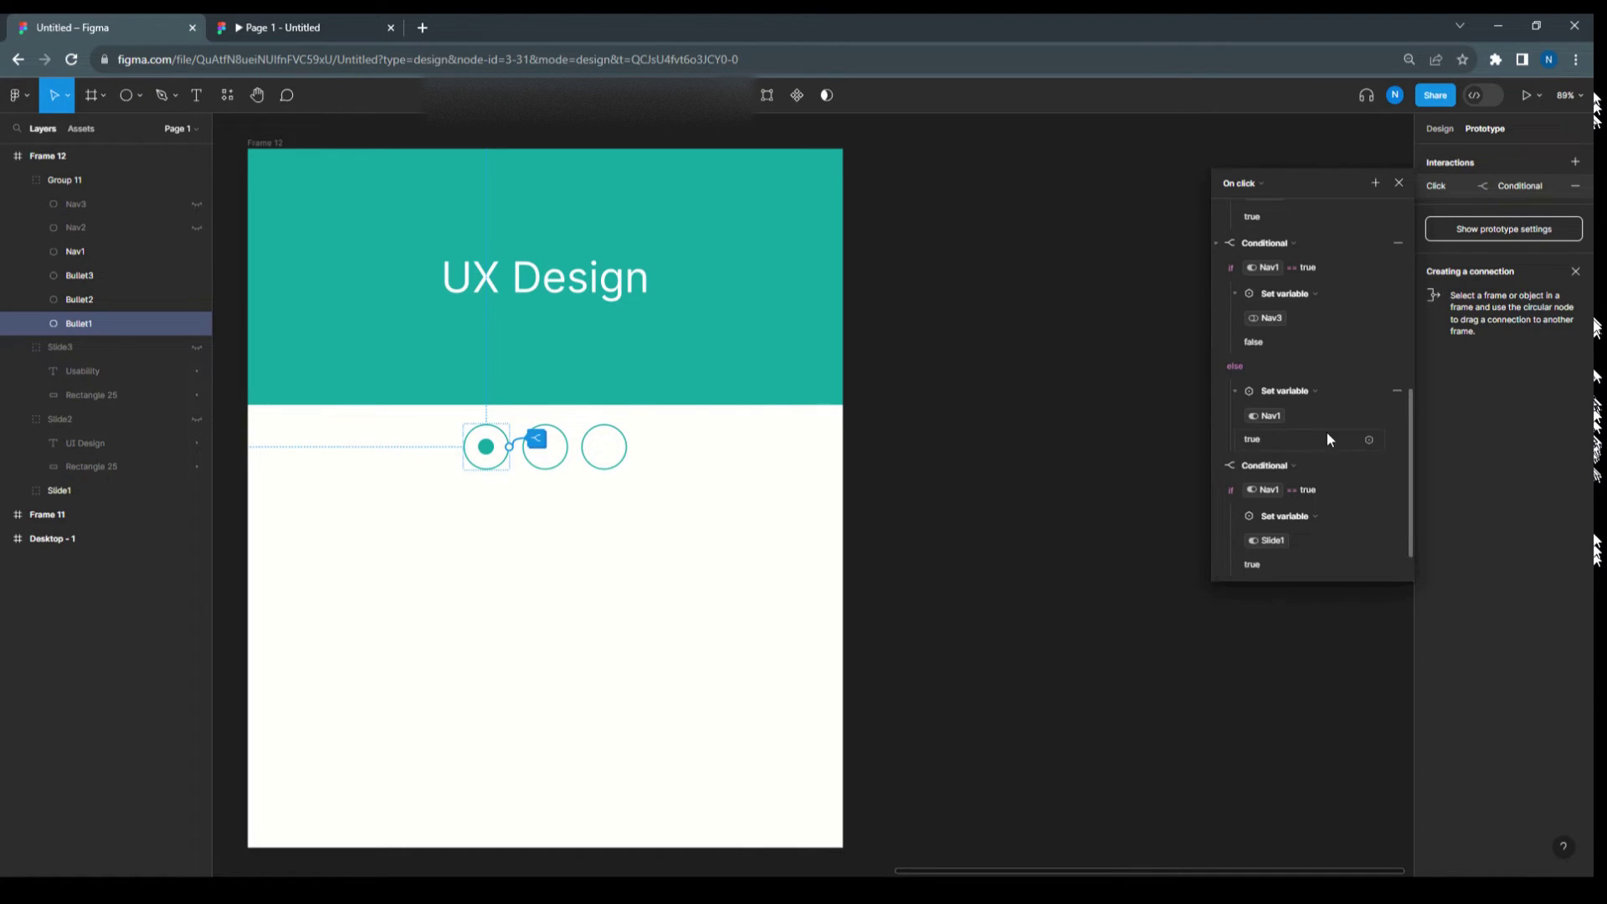
scroll(1294, 464, down, 2)
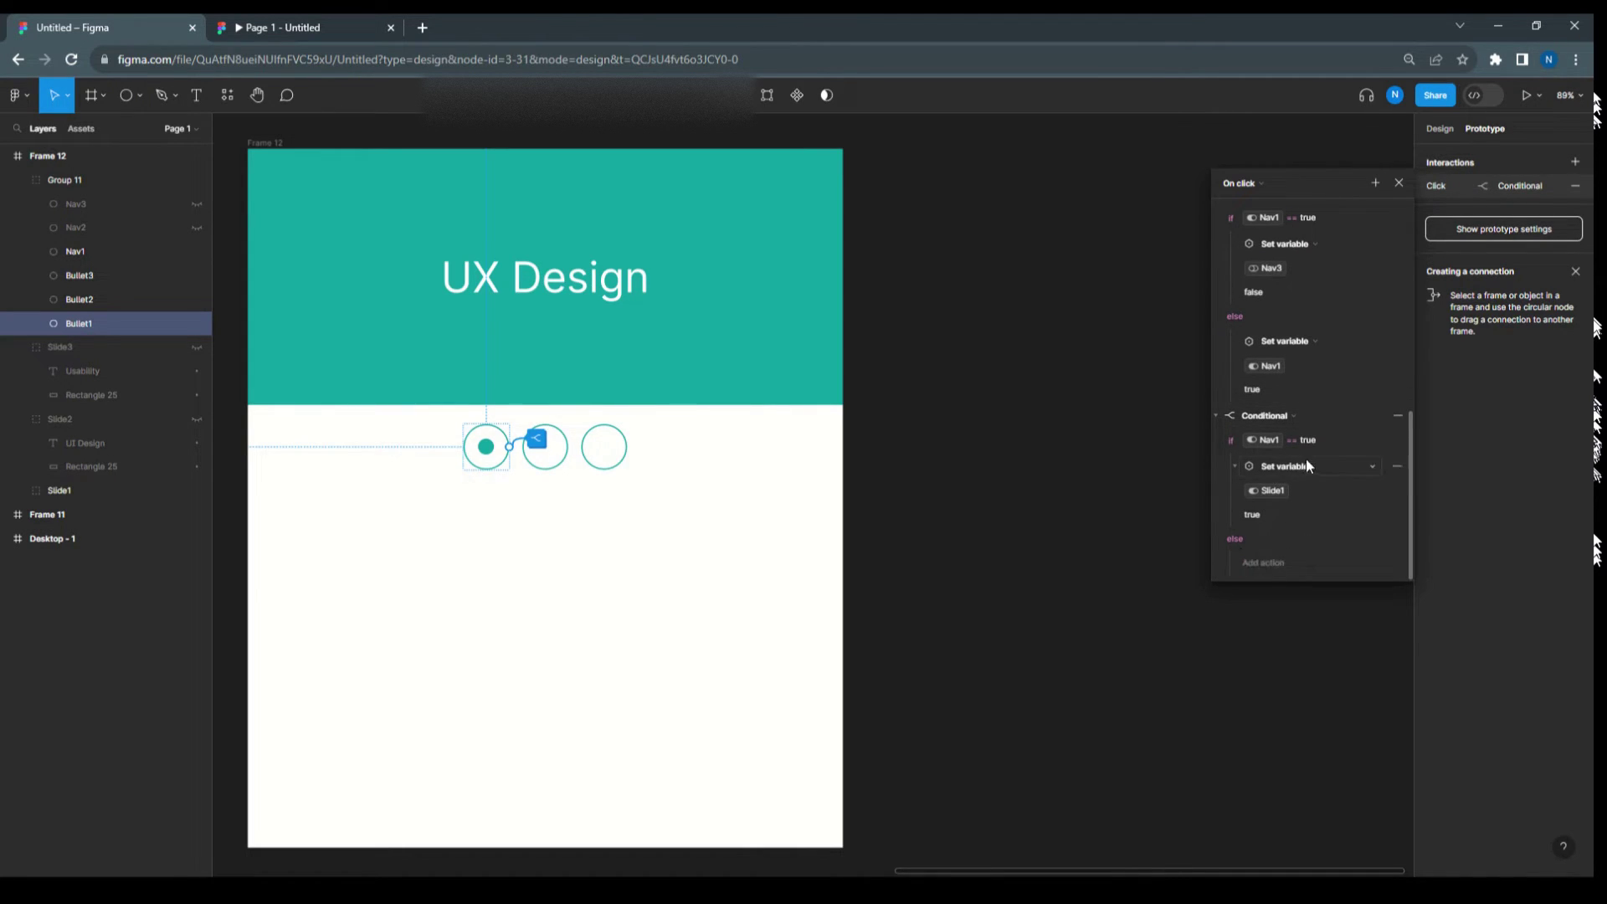
click(1260, 562)
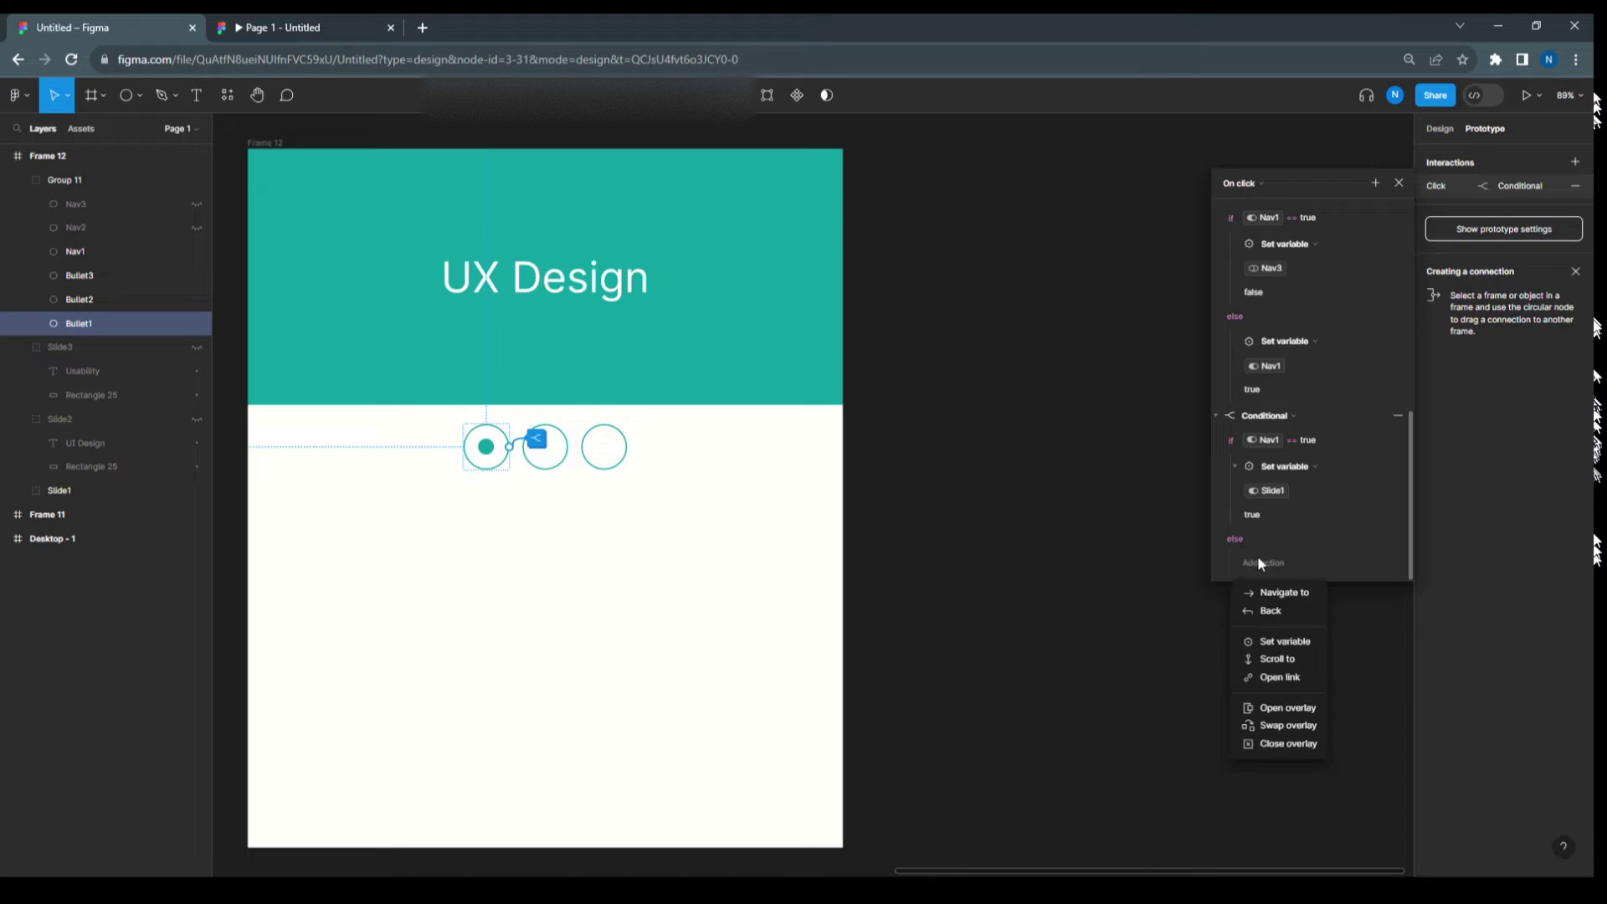
click(1278, 642)
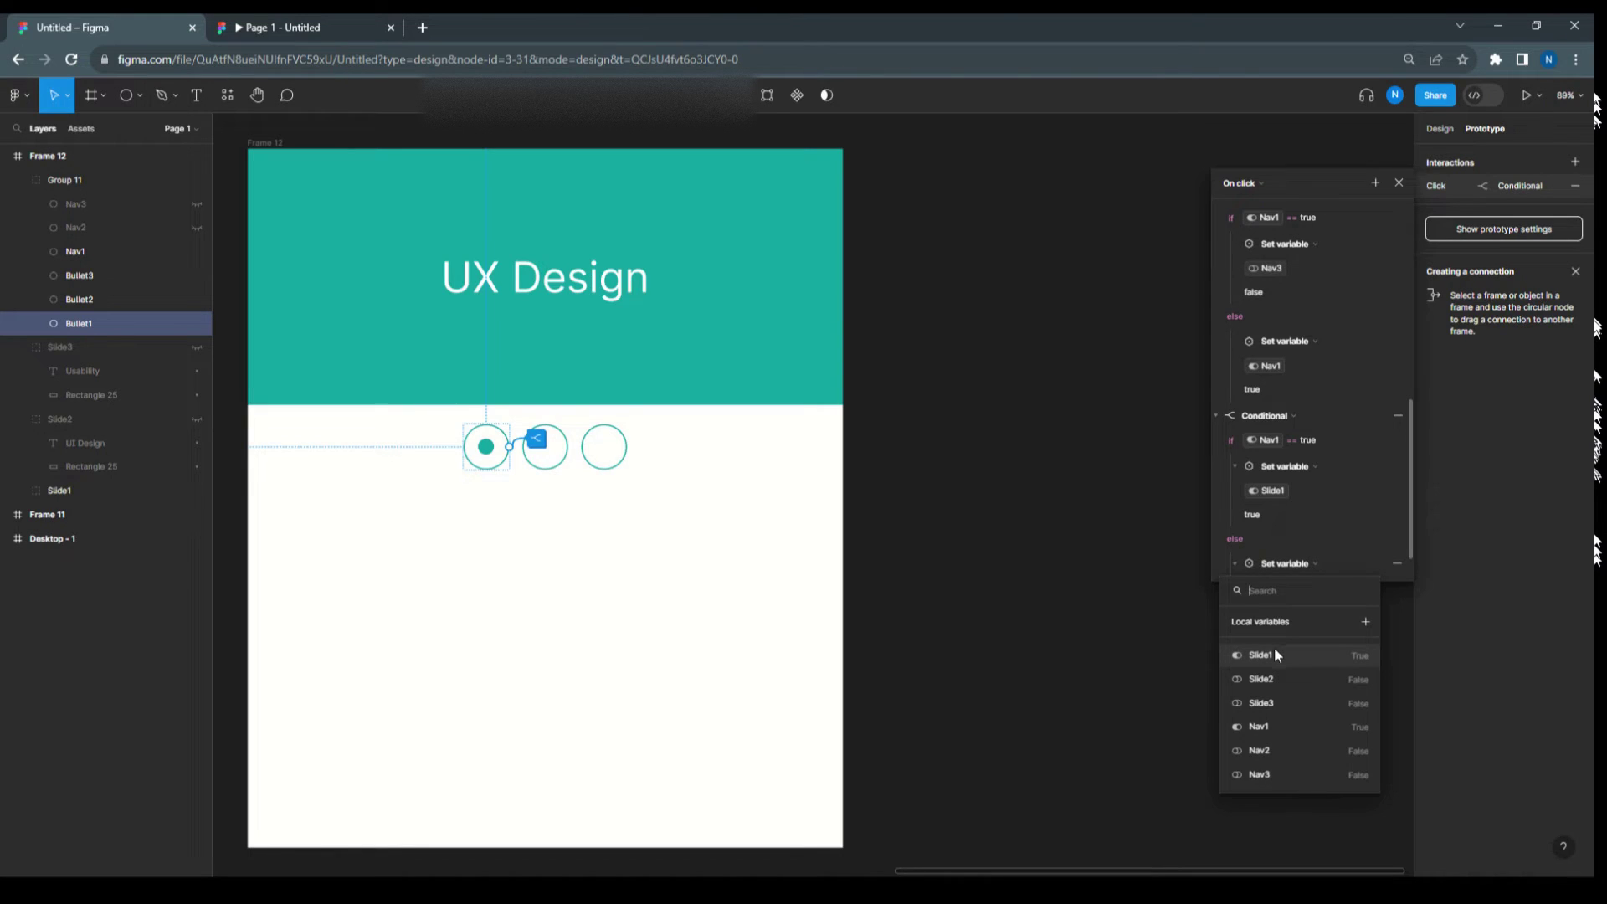
click(1276, 654)
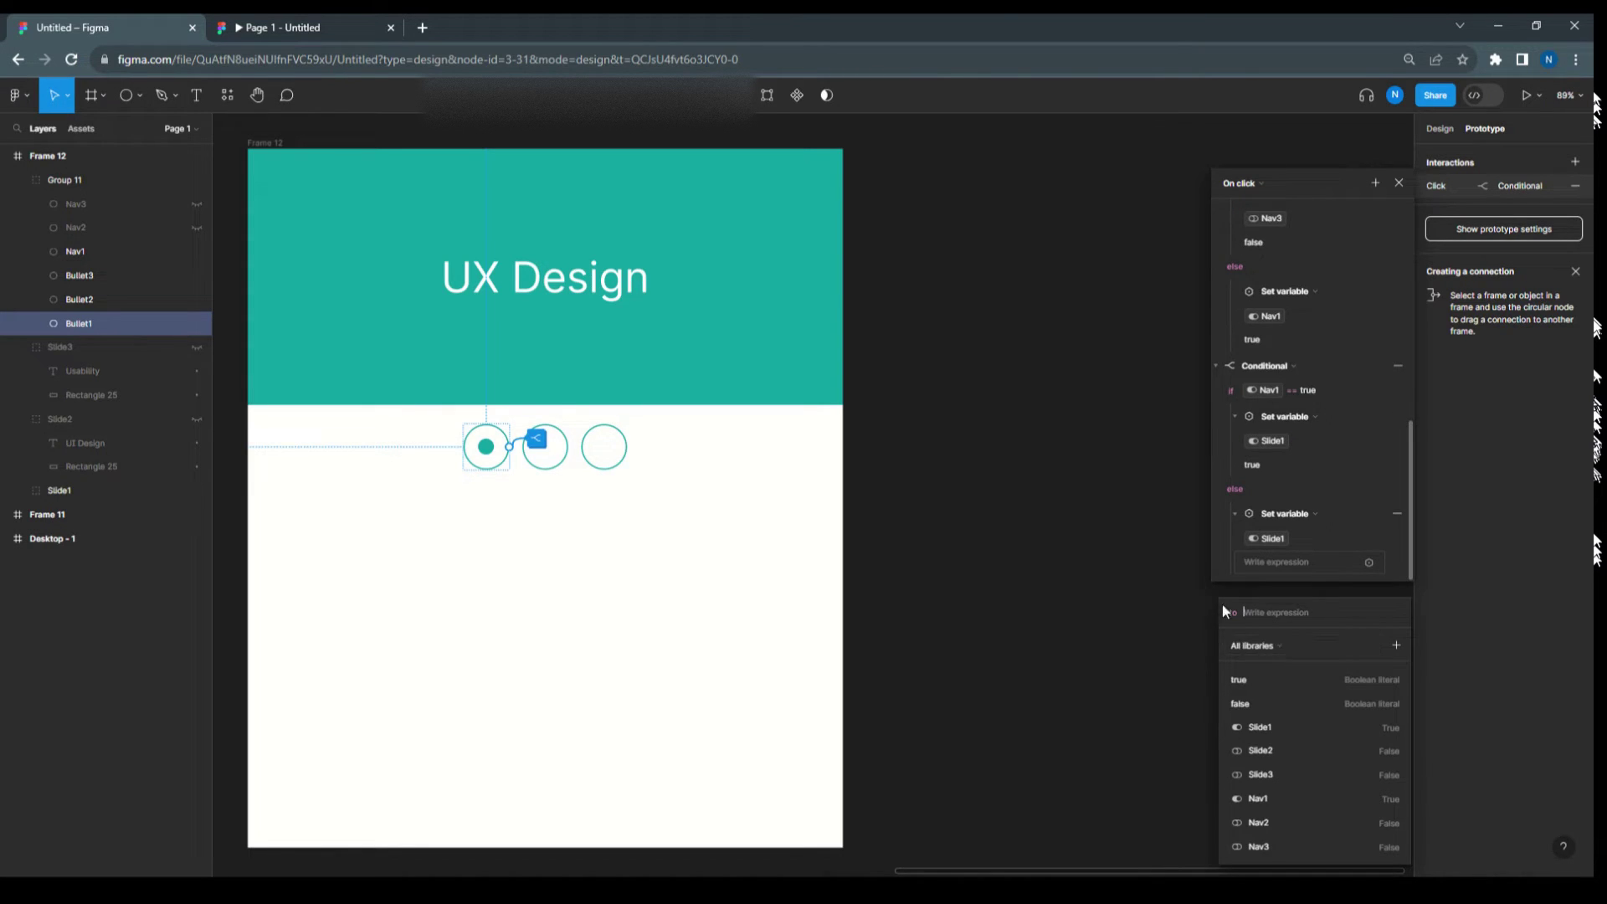
click(1258, 701)
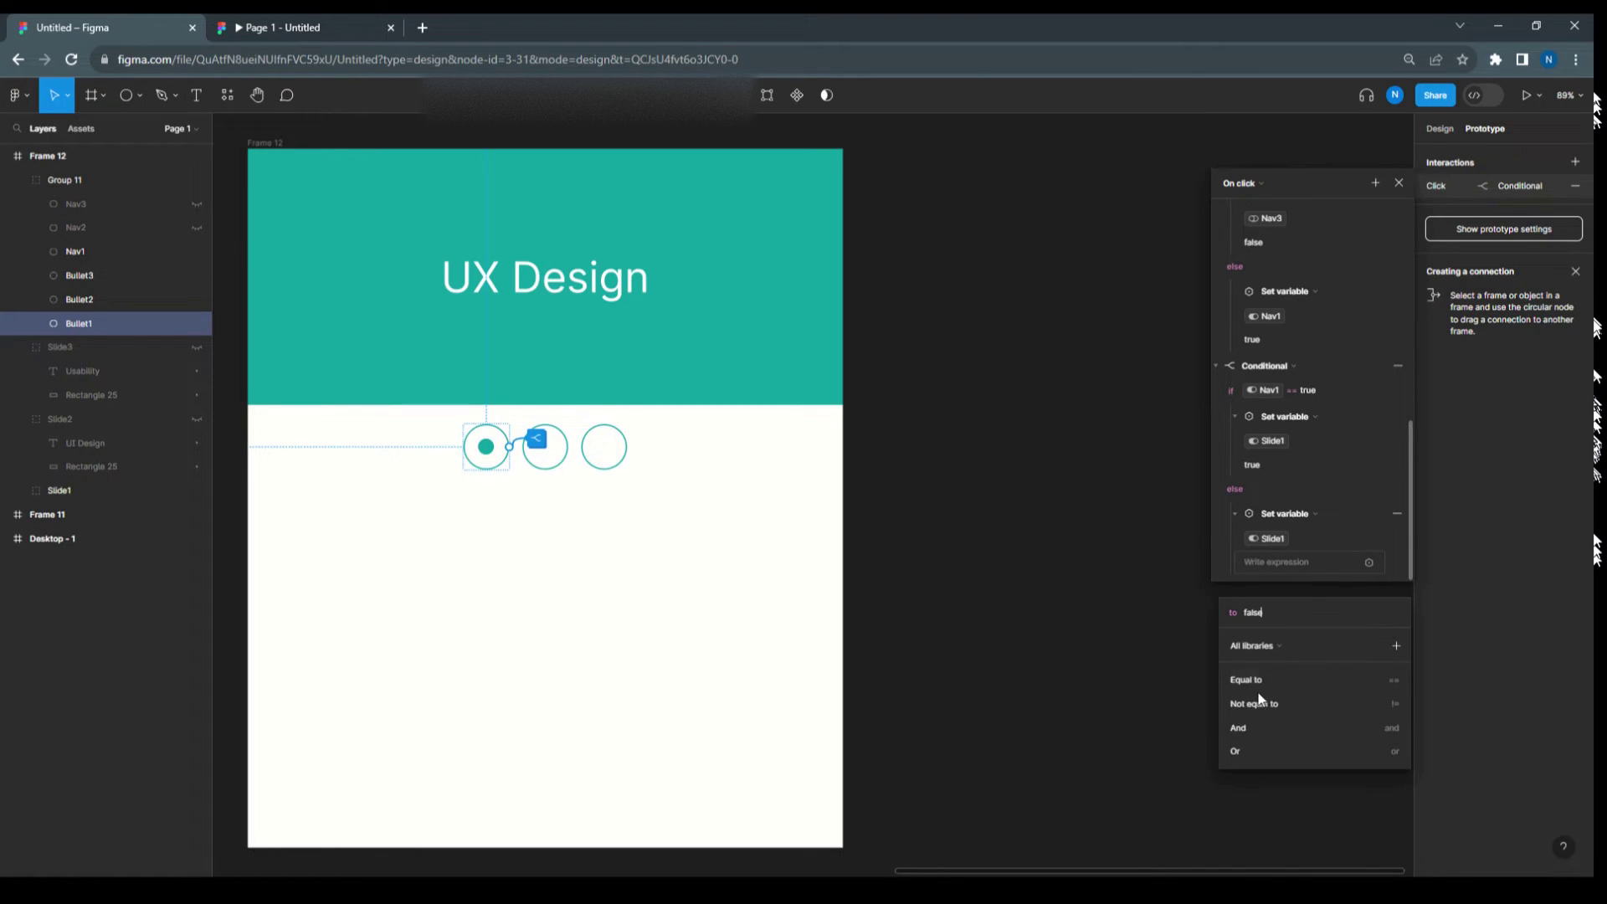
key(Return)
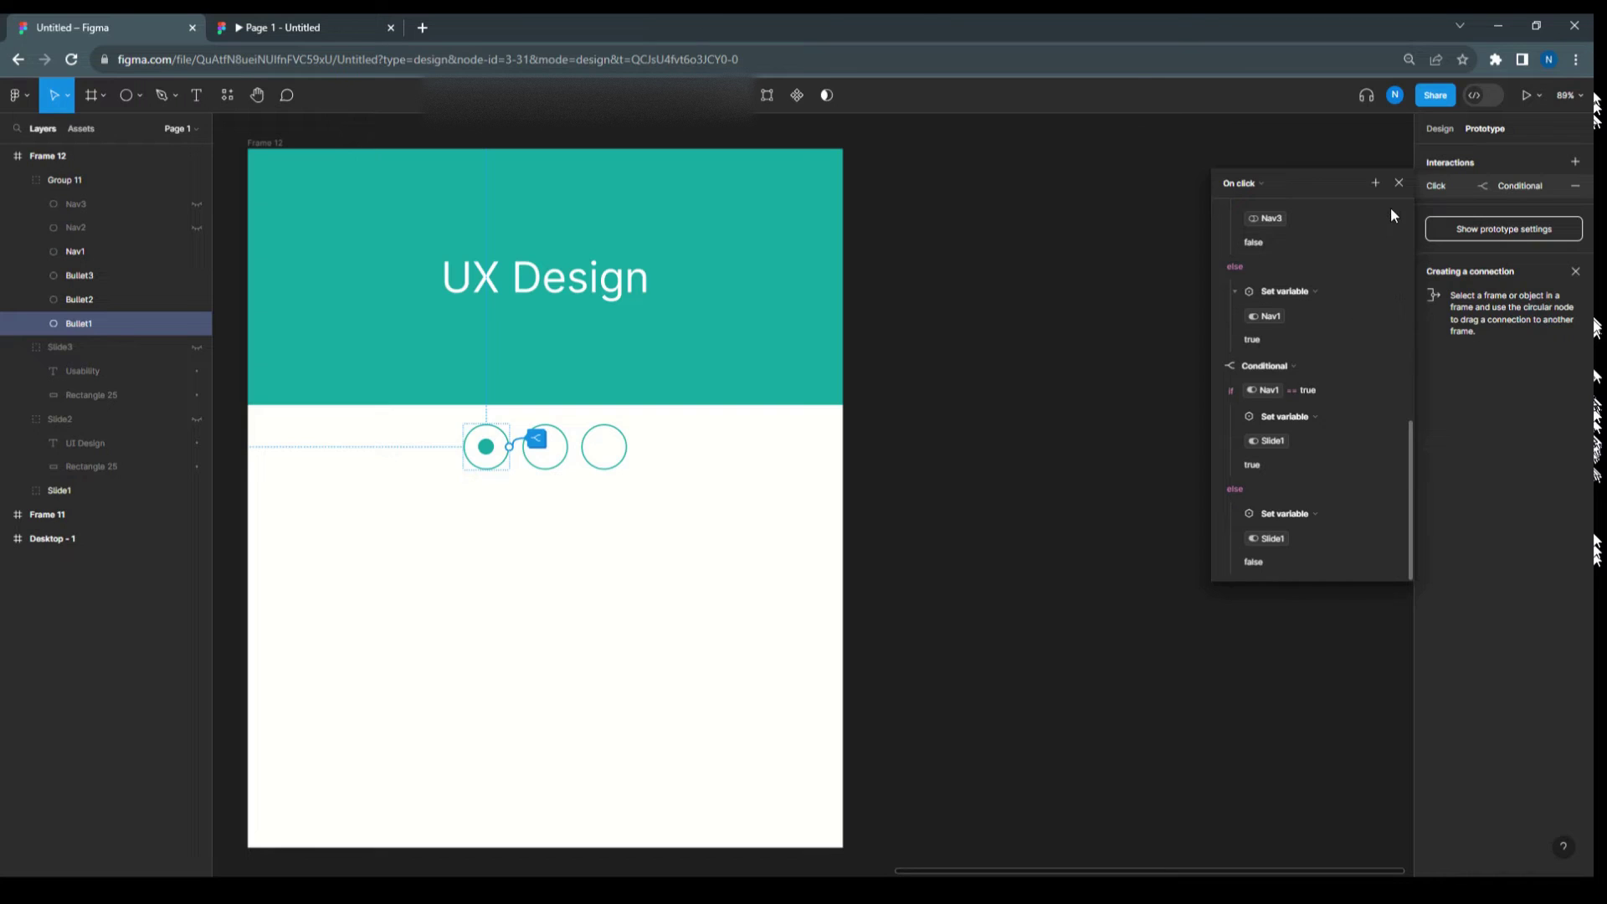
click(1375, 183)
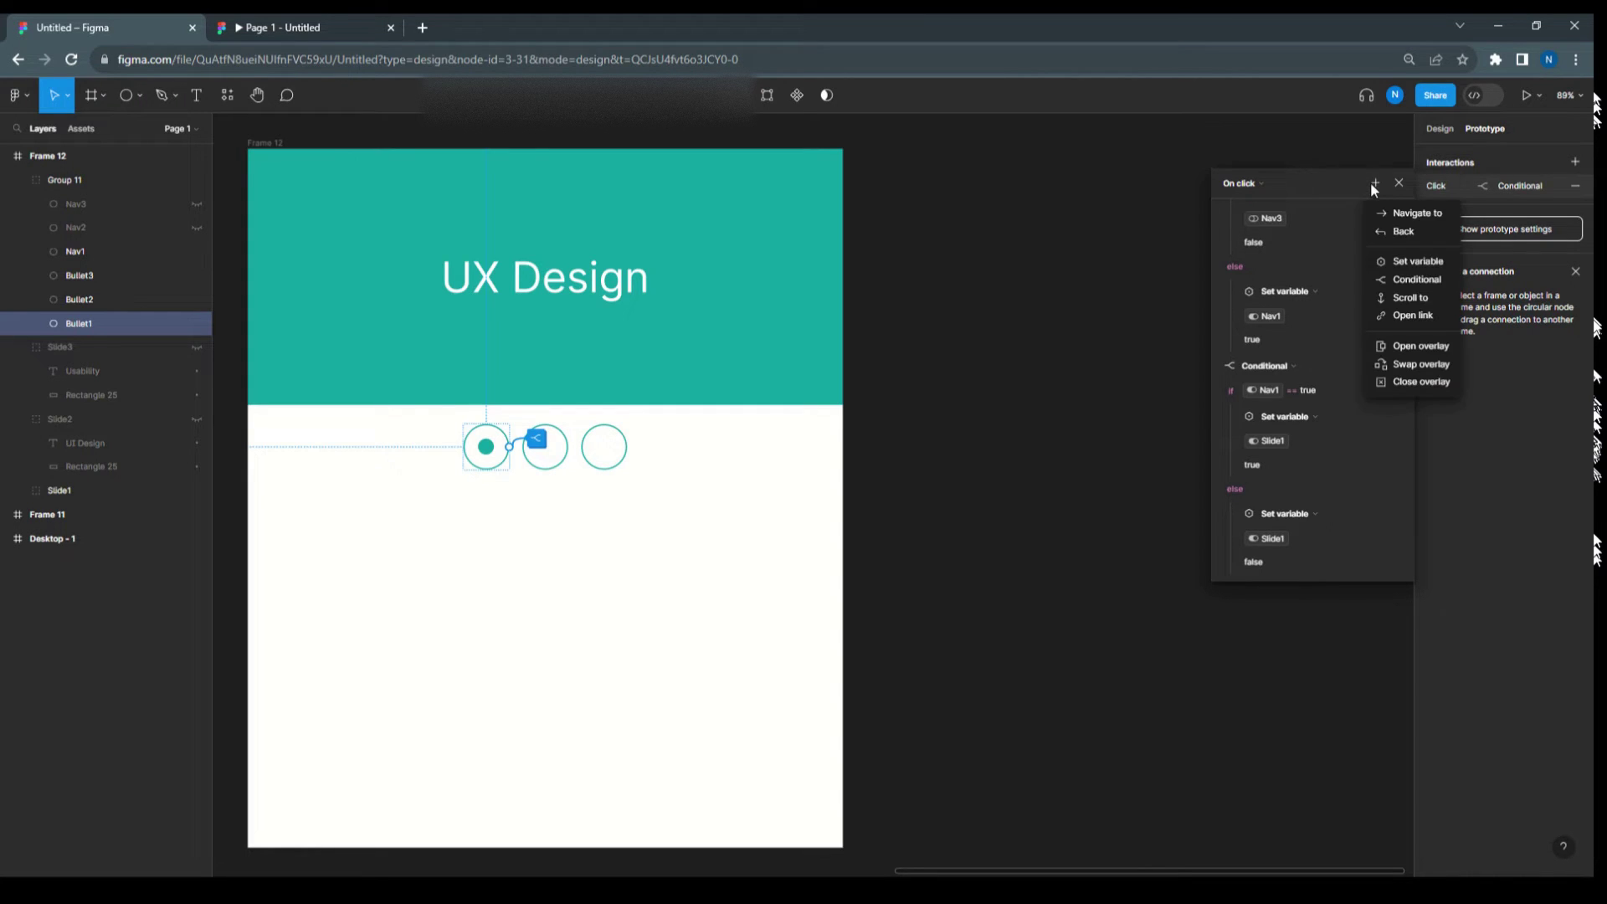
Step: Add a Conditional where Nav1 == true sets Slide2 to false
click(1393, 279)
scroll(1273, 552, down, 2)
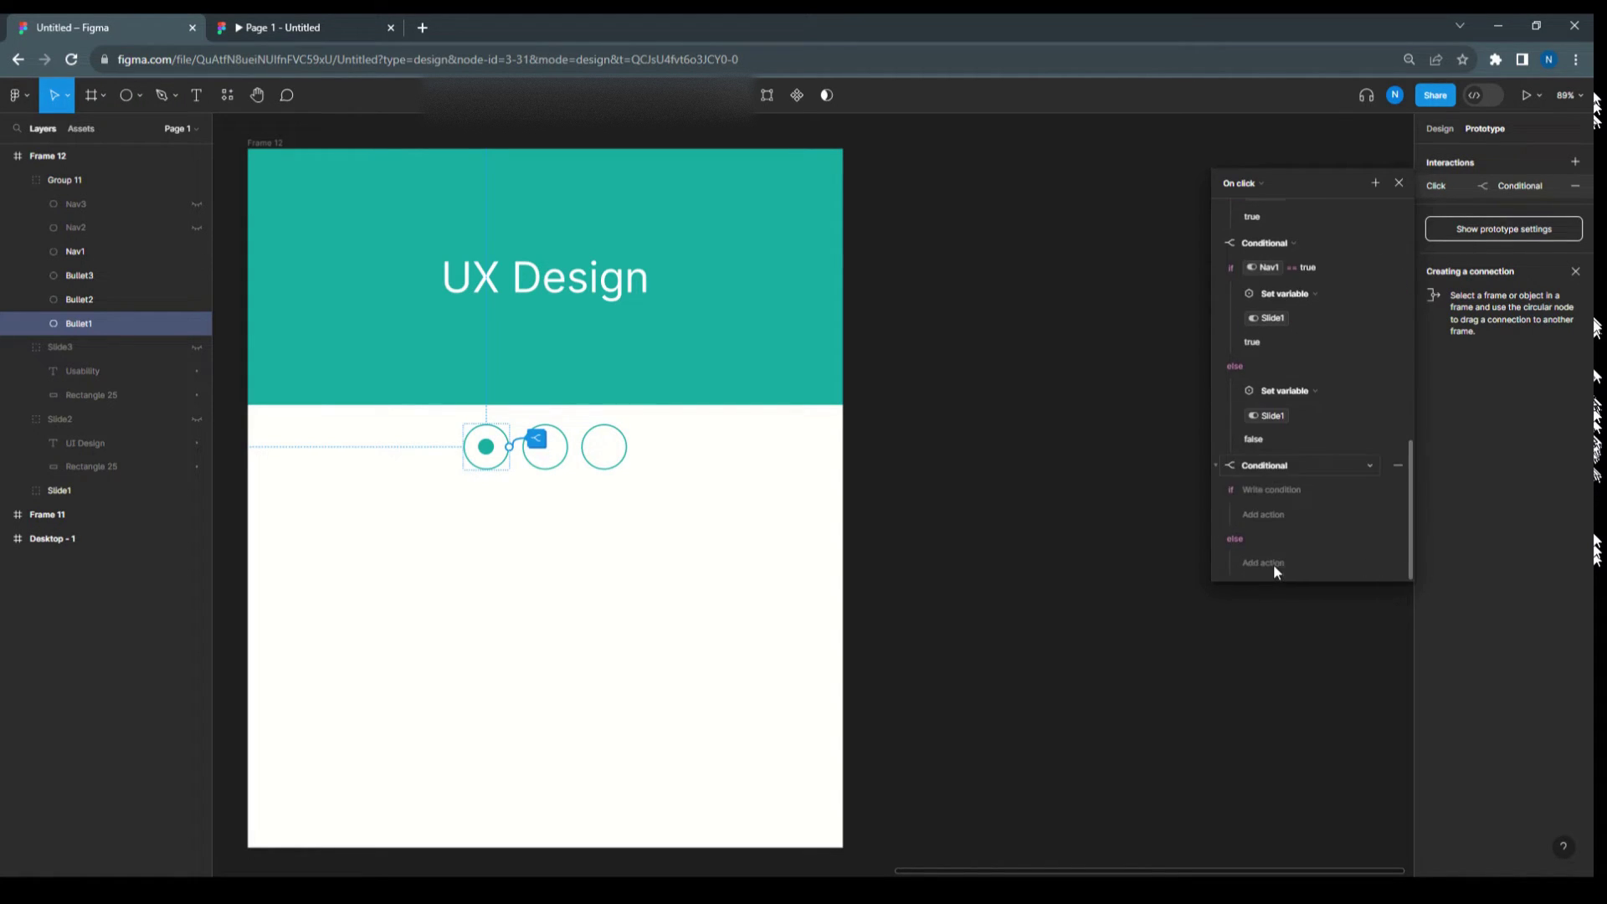
click(1267, 488)
click(1266, 633)
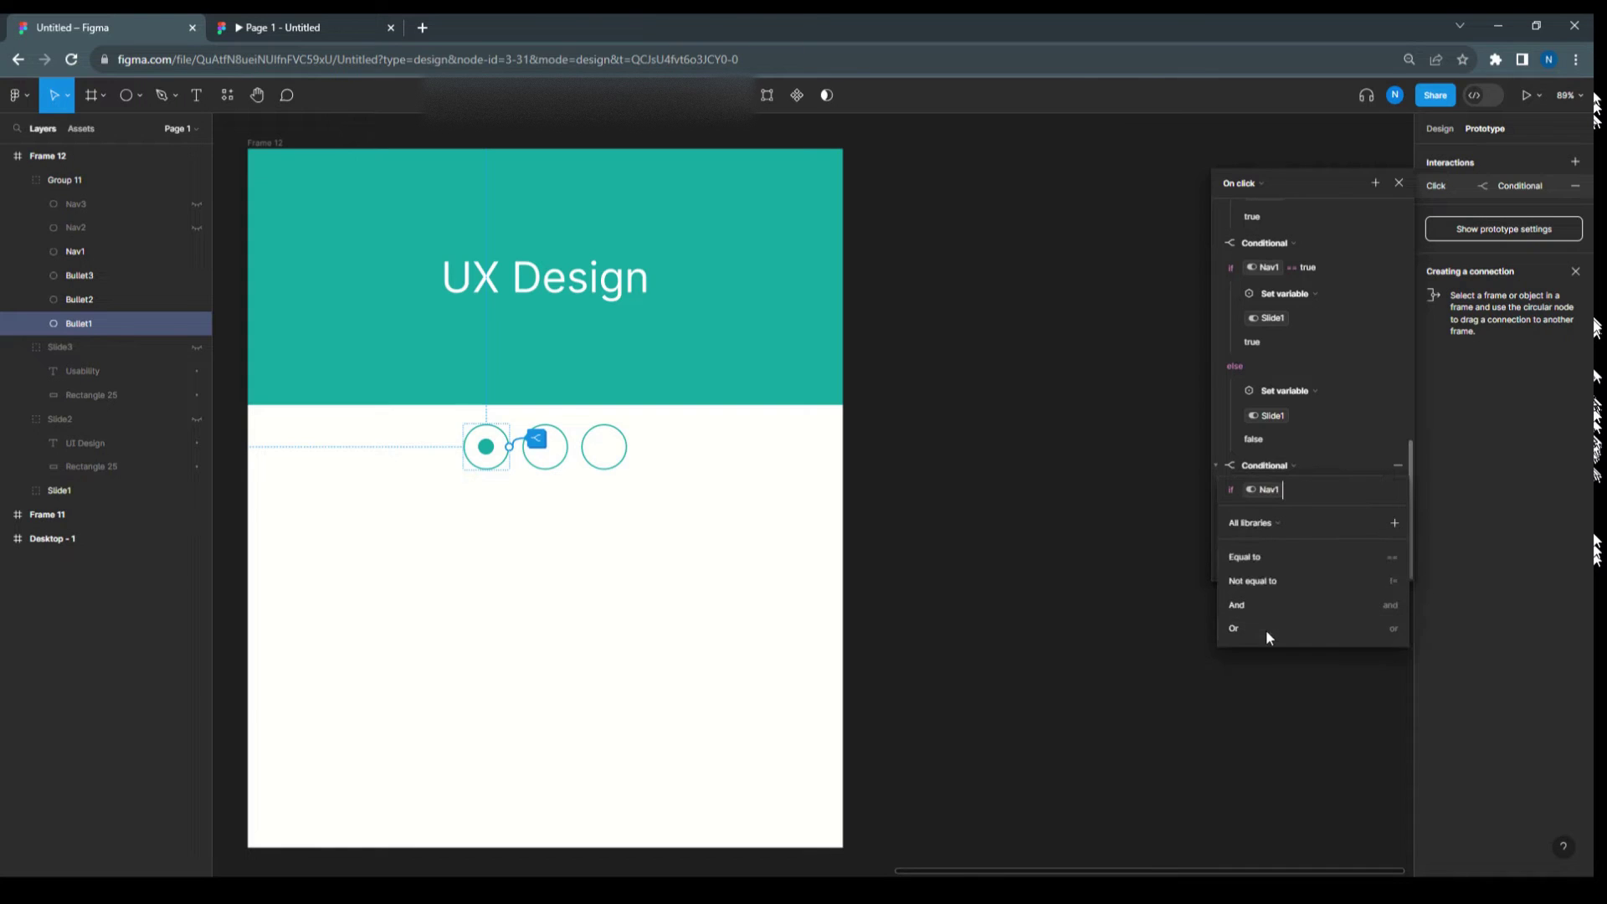
click(1263, 559)
click(1249, 559)
click(1324, 455)
click(1280, 513)
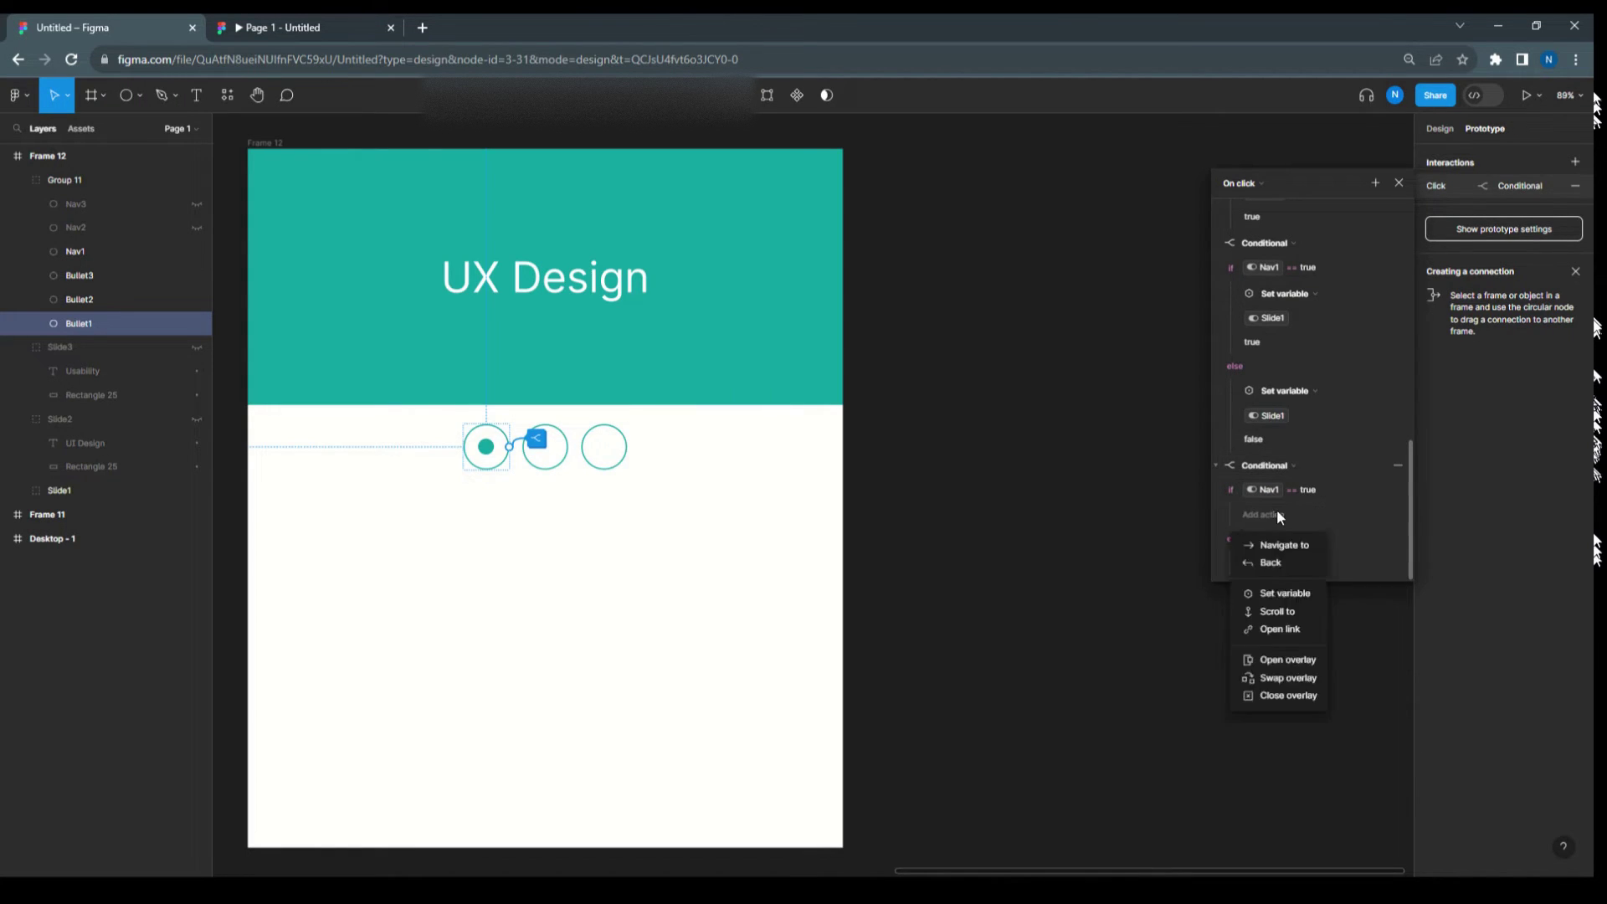
click(1277, 592)
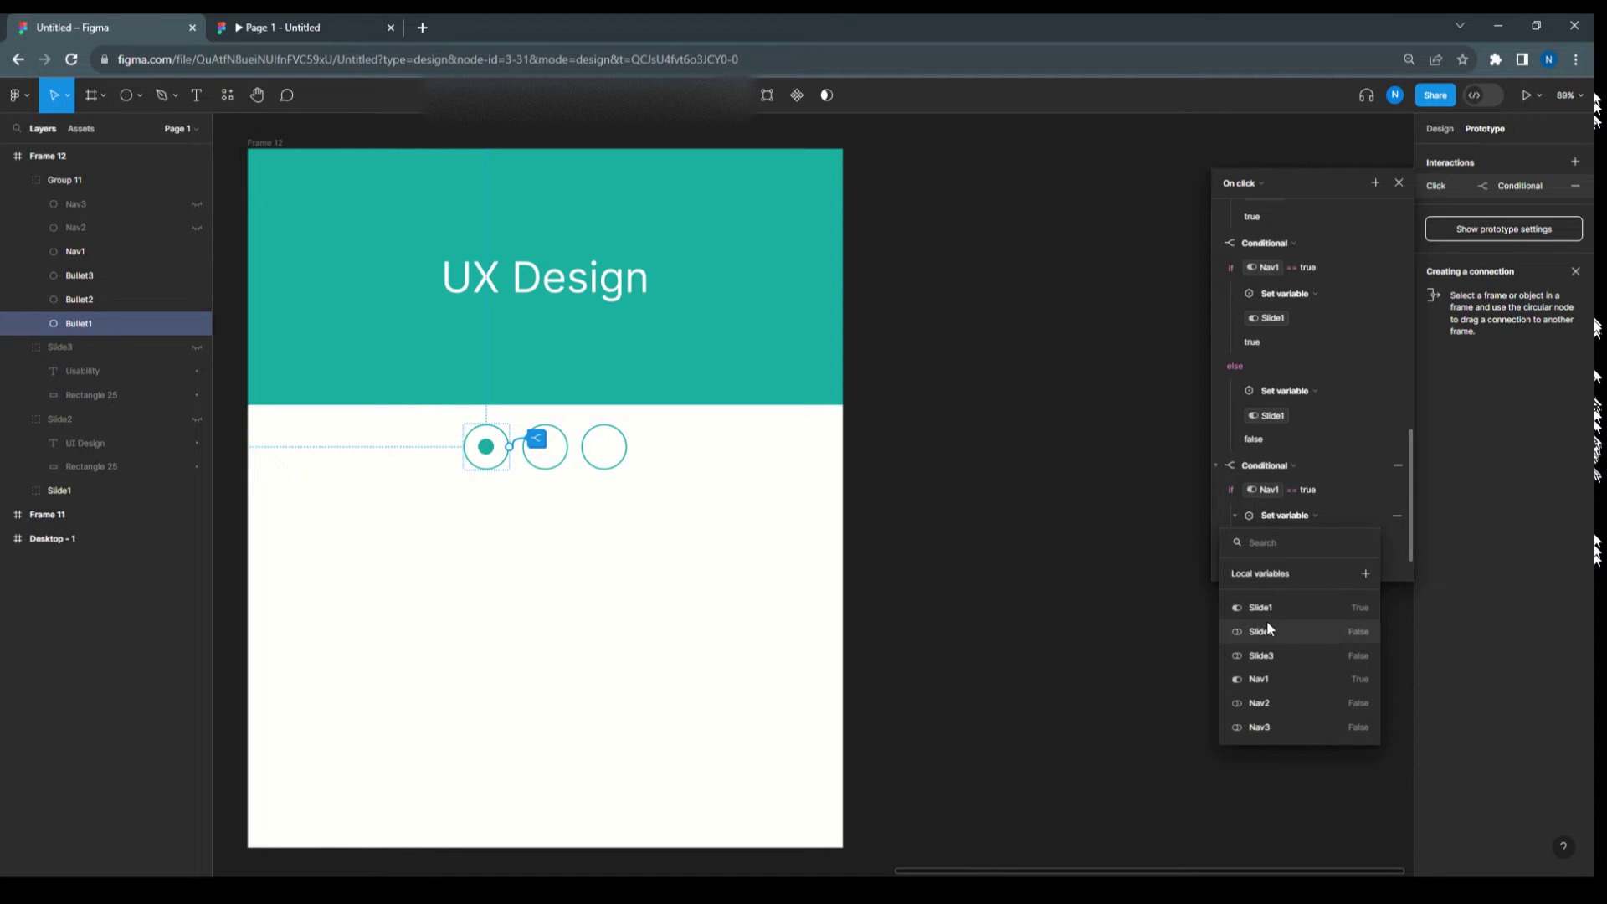
click(1267, 630)
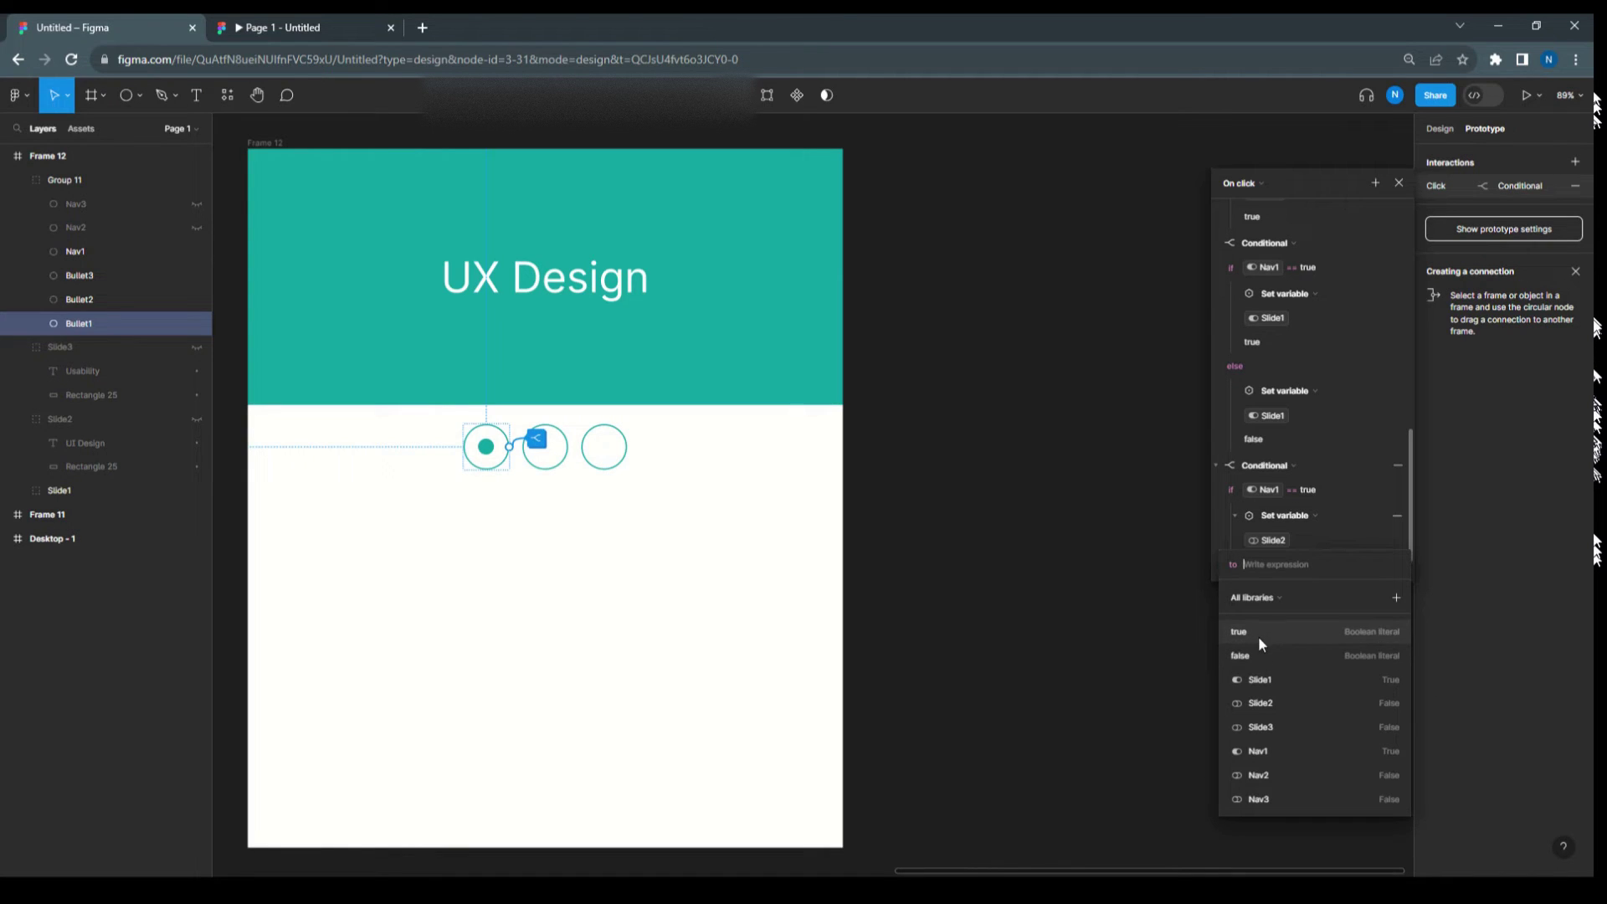
click(1258, 655)
scroll(1344, 429, down, 1)
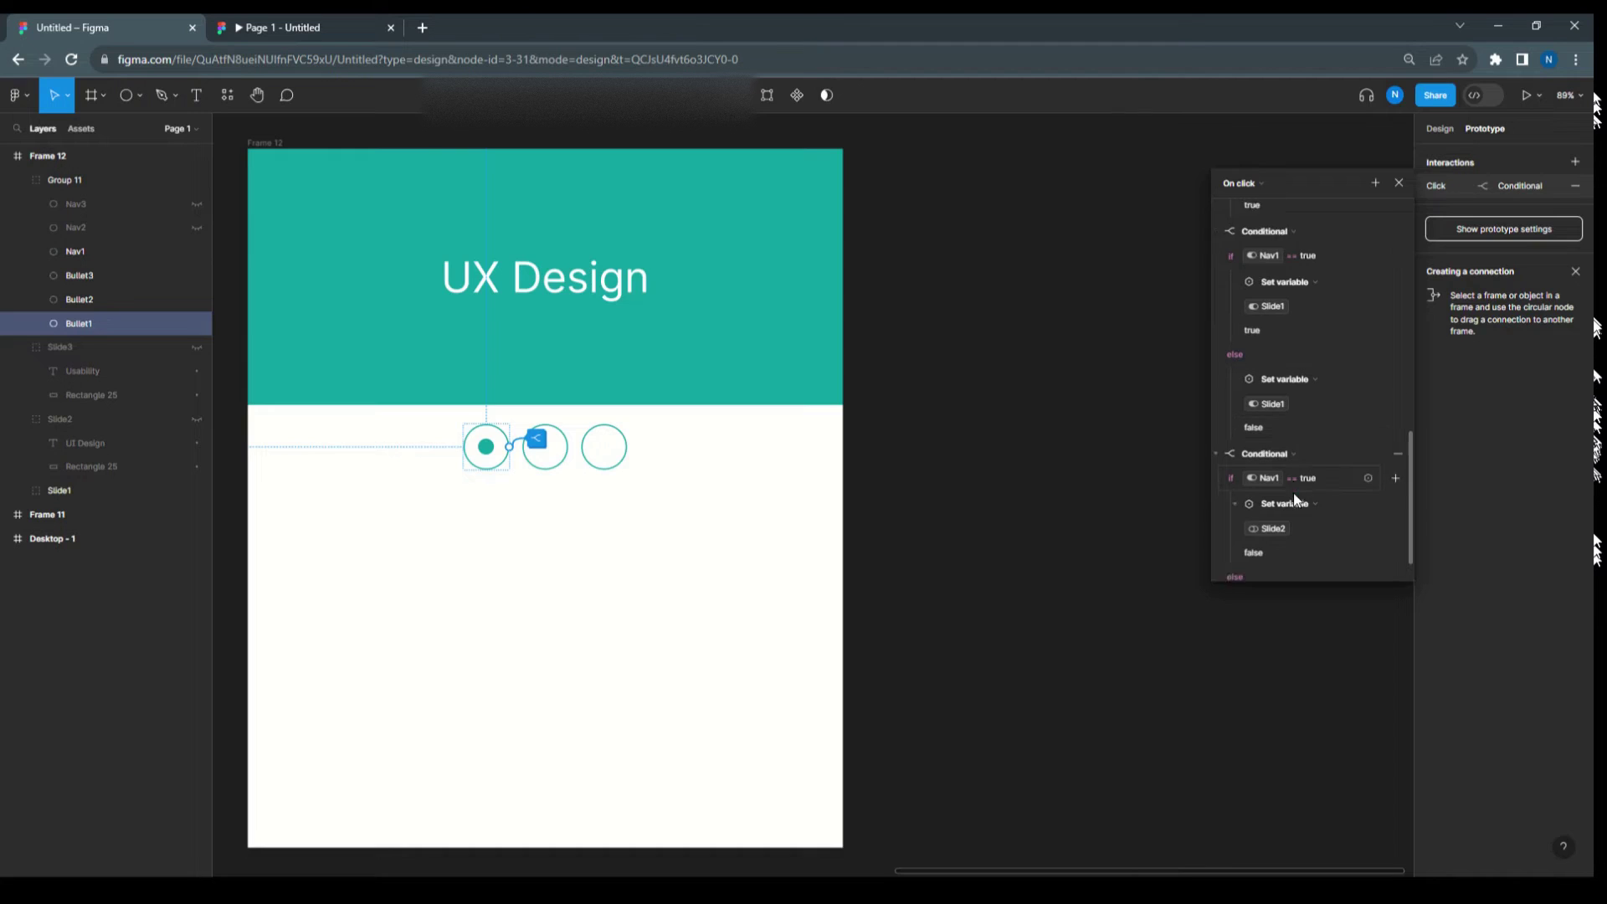
Step: Add another Conditional where Nav1 == true sets Slide3 to false
click(1375, 184)
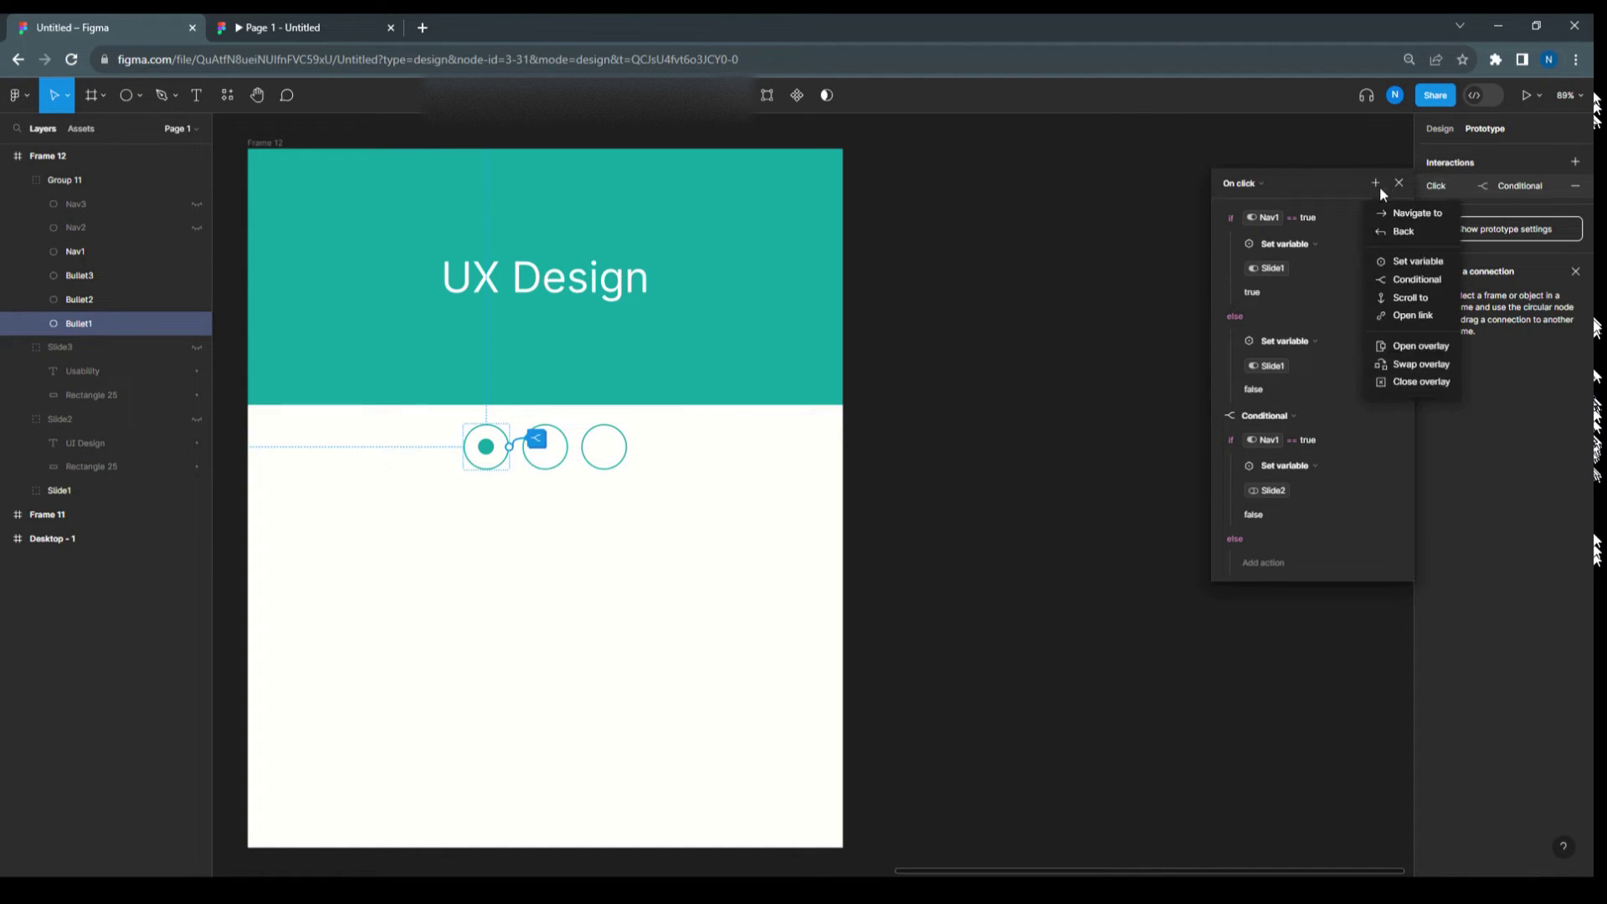
click(1376, 285)
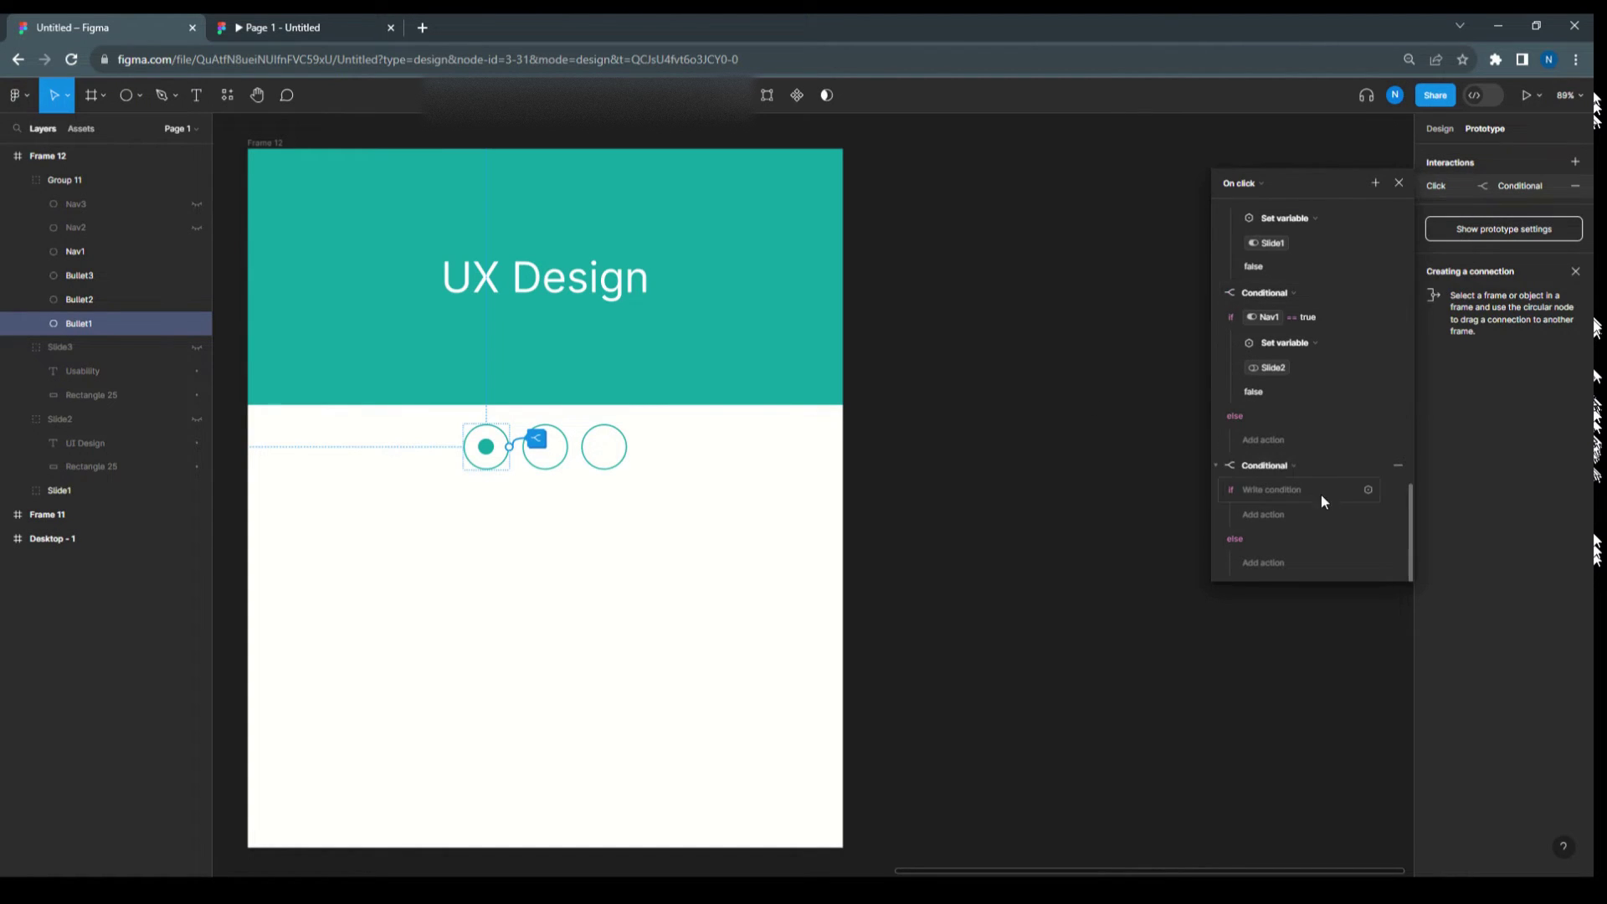
click(1252, 489)
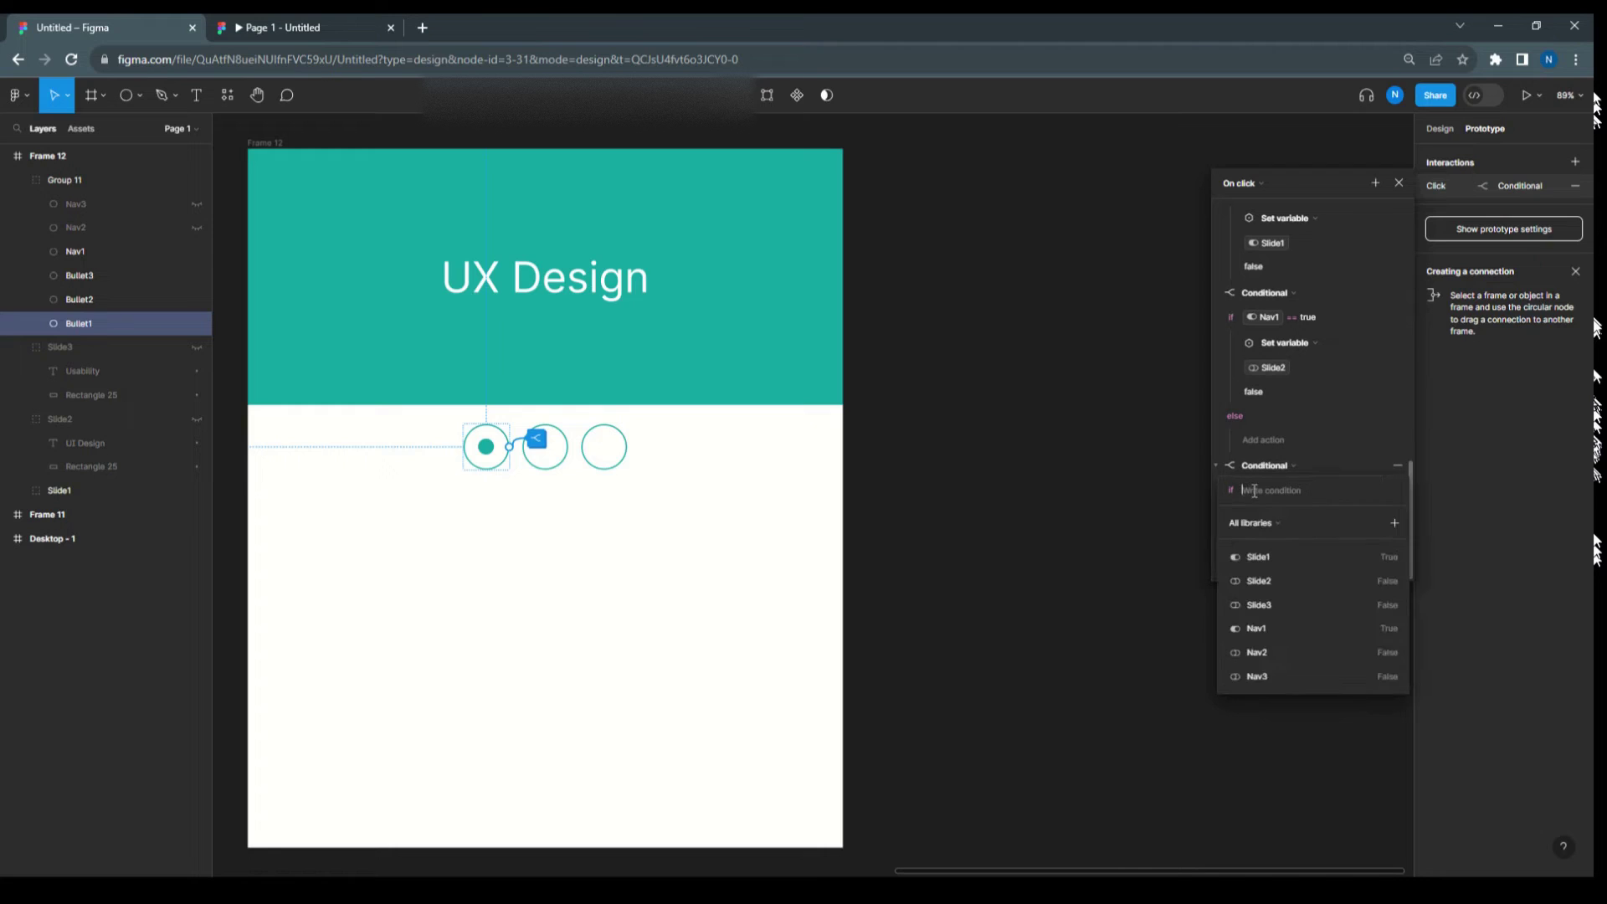
click(1262, 629)
click(1254, 554)
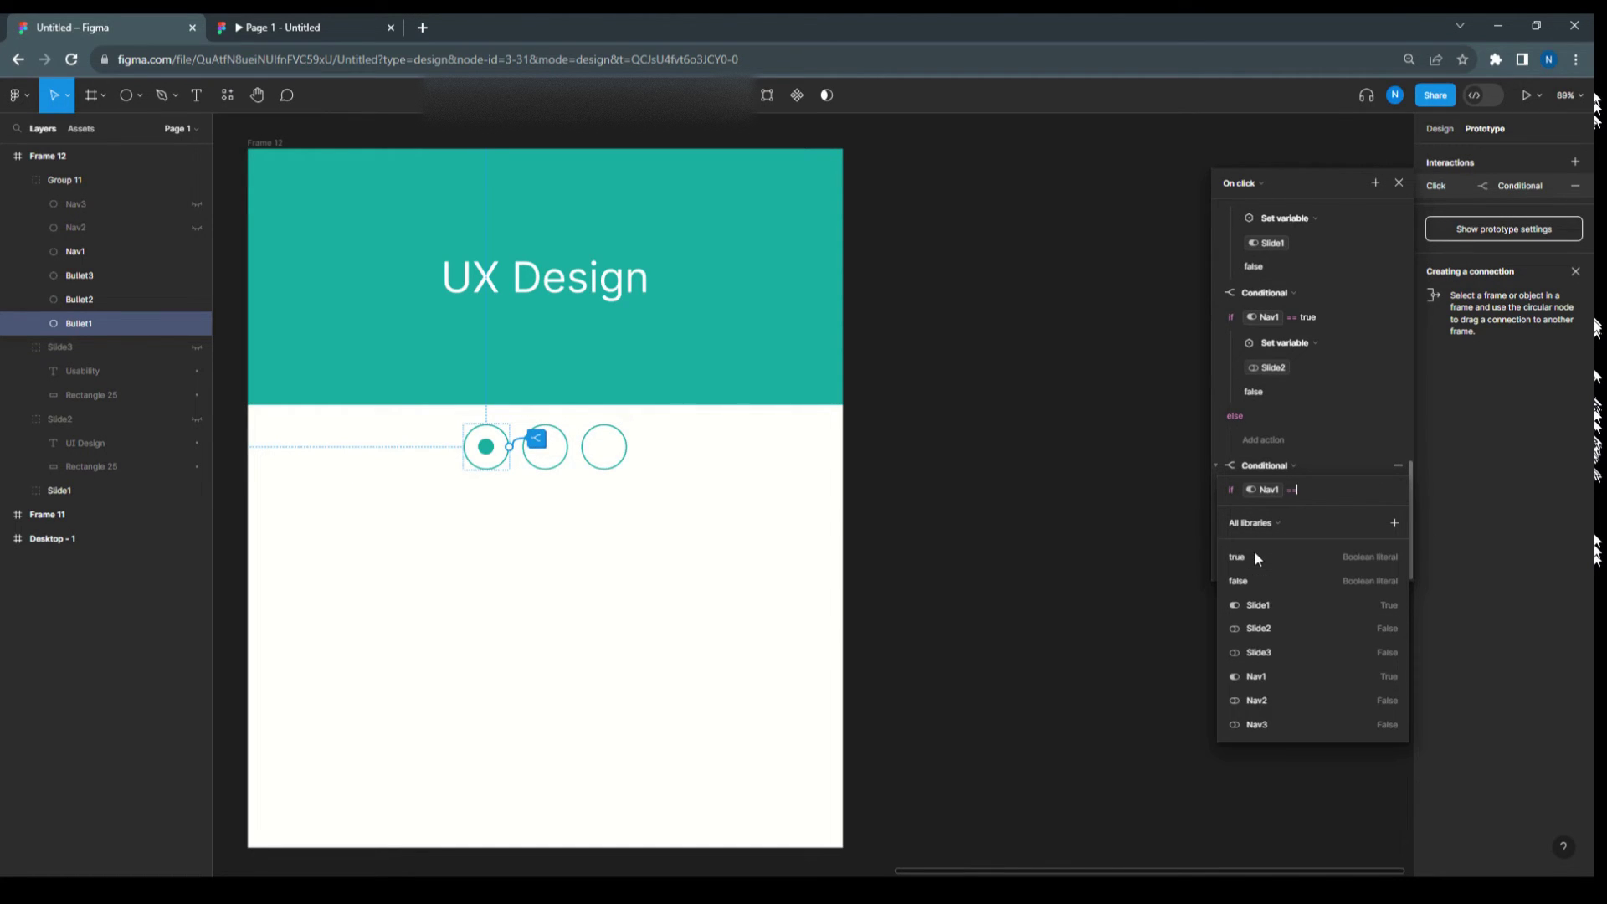
click(1255, 556)
click(1337, 436)
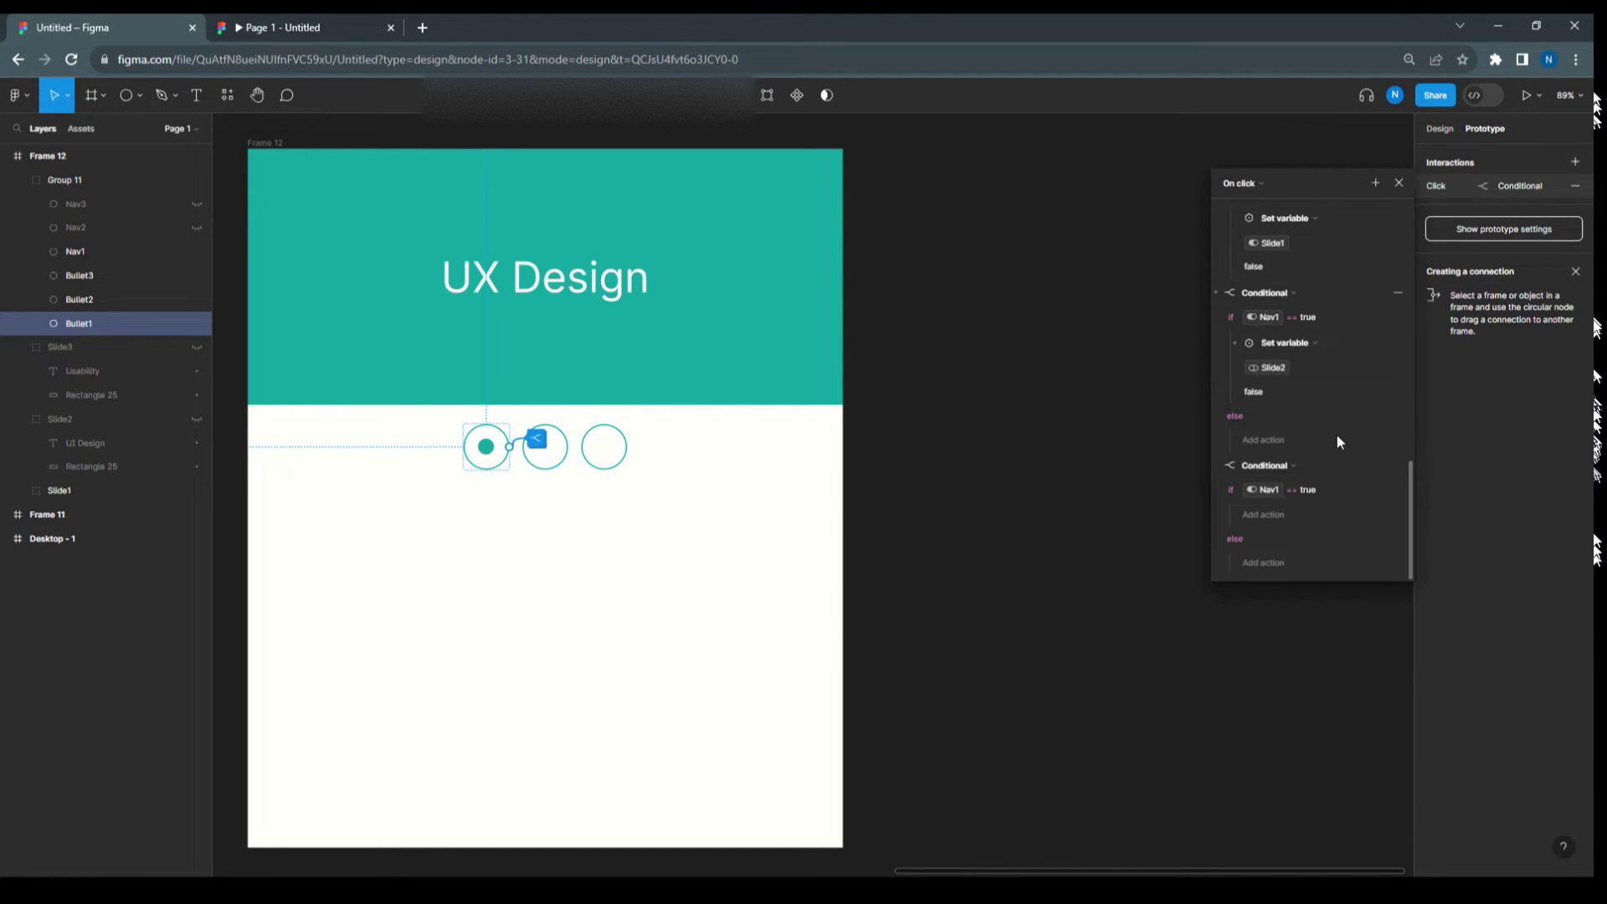
click(1273, 513)
click(1272, 589)
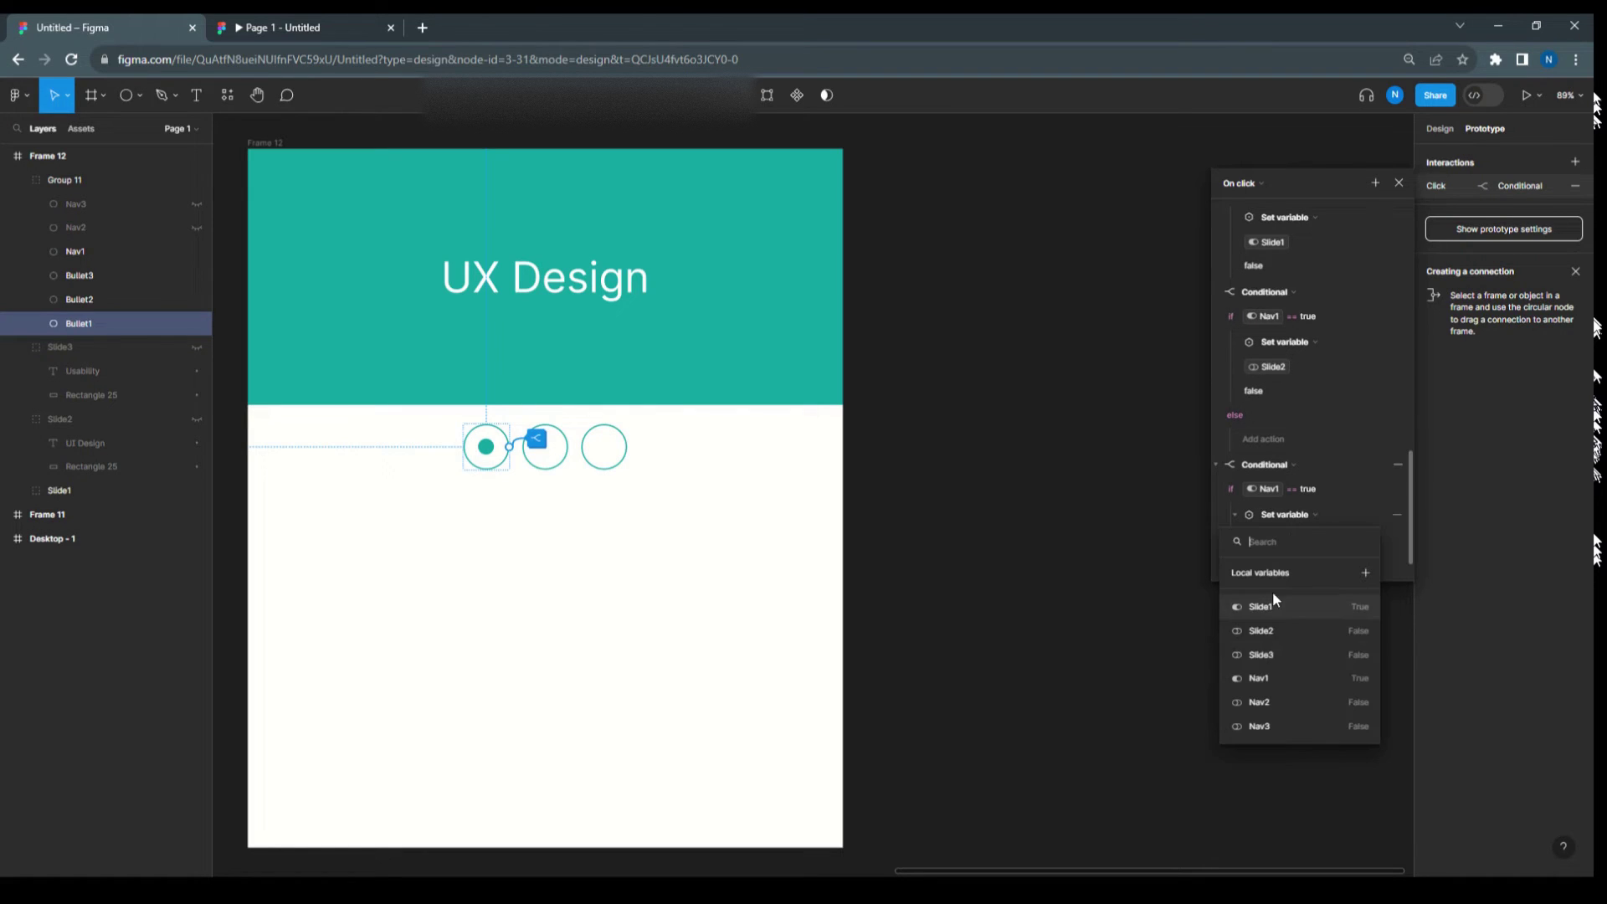
click(1268, 655)
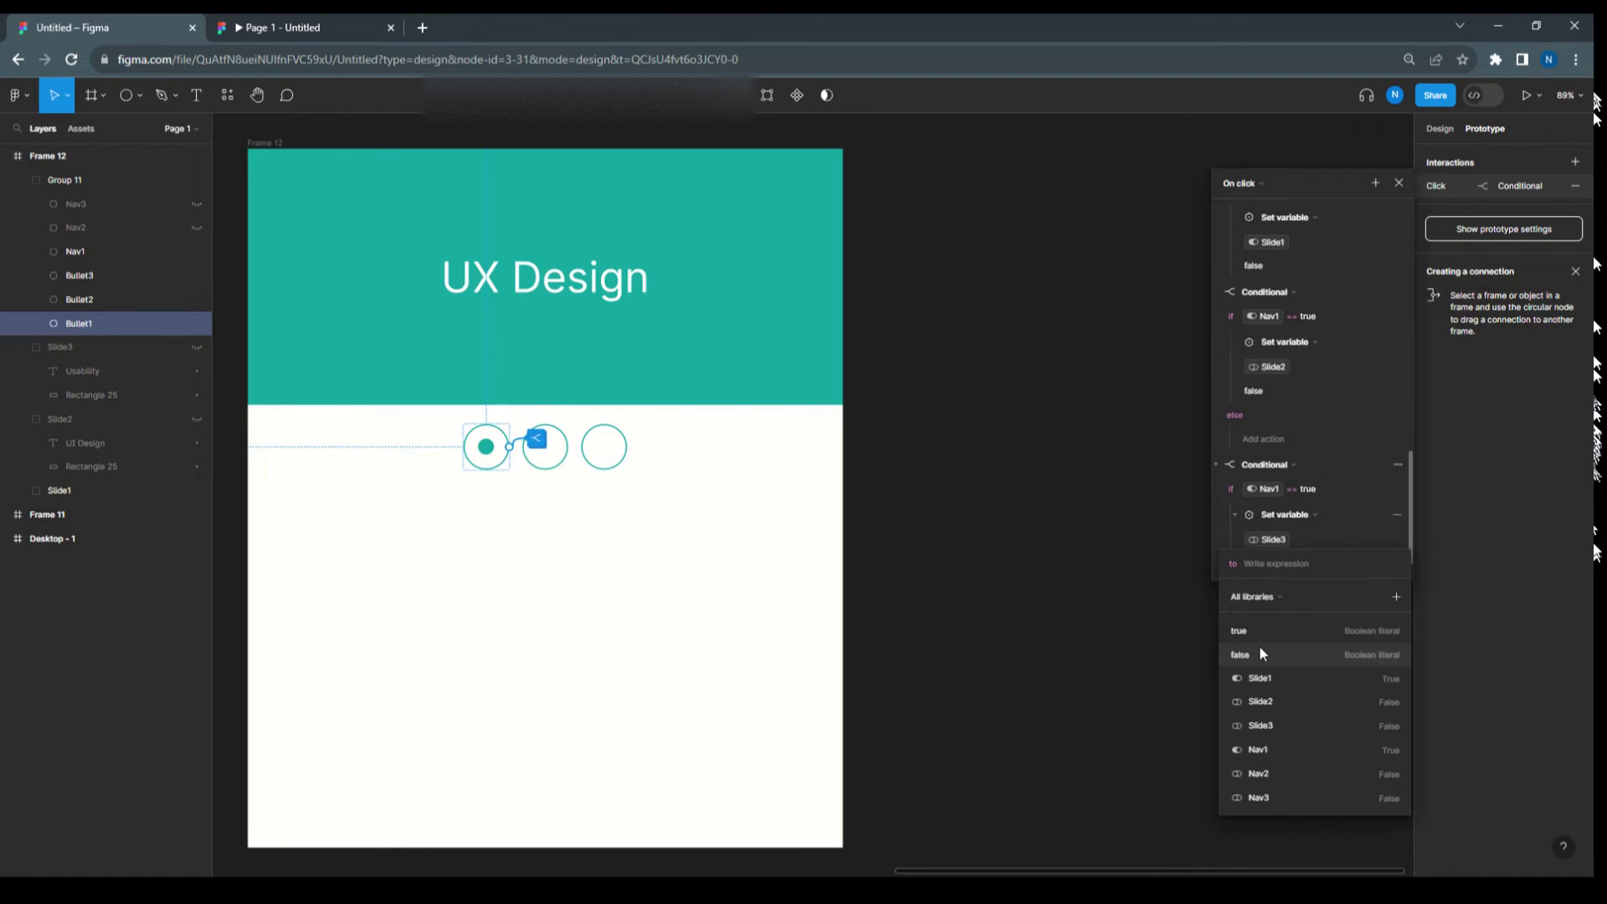
click(1261, 654)
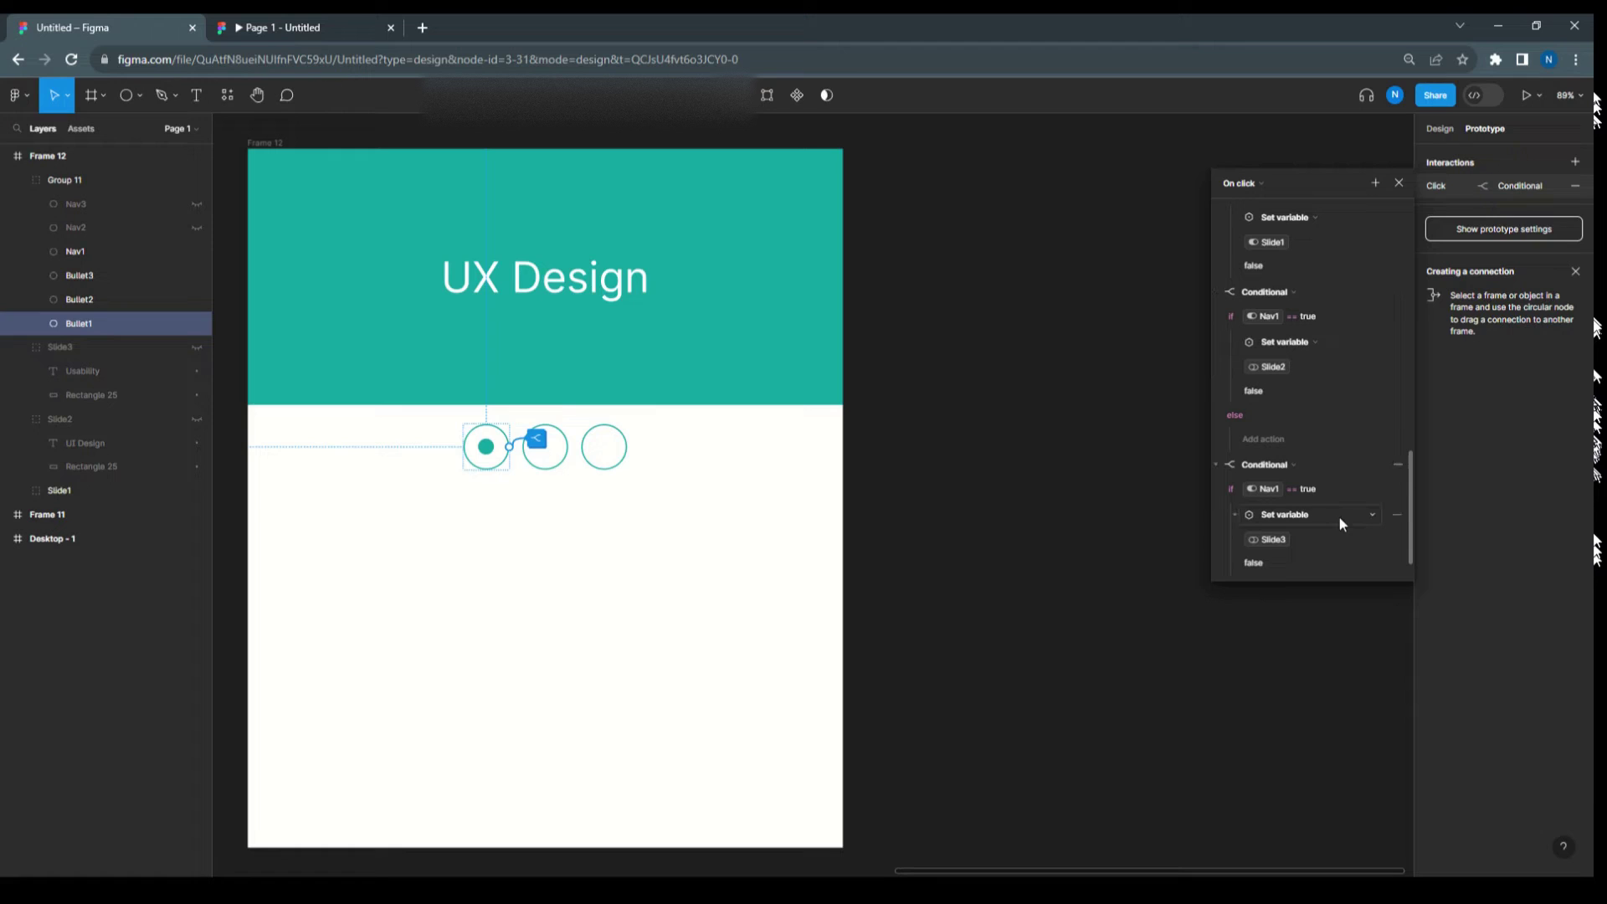
scroll(1338, 516, down, 1)
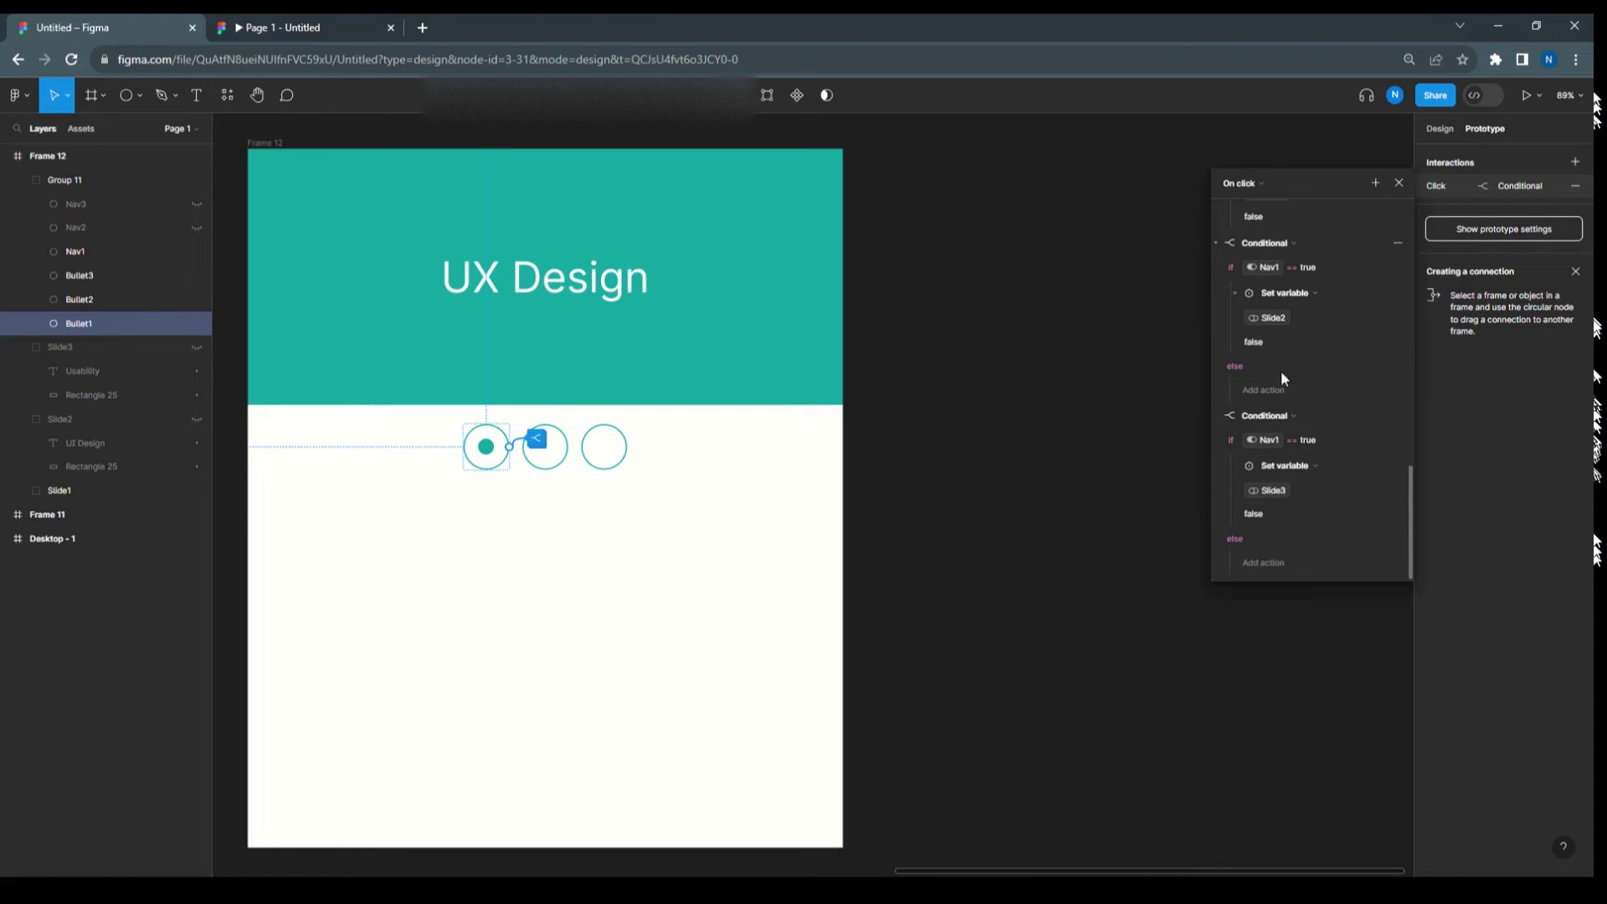
scroll(1282, 381, up, 10)
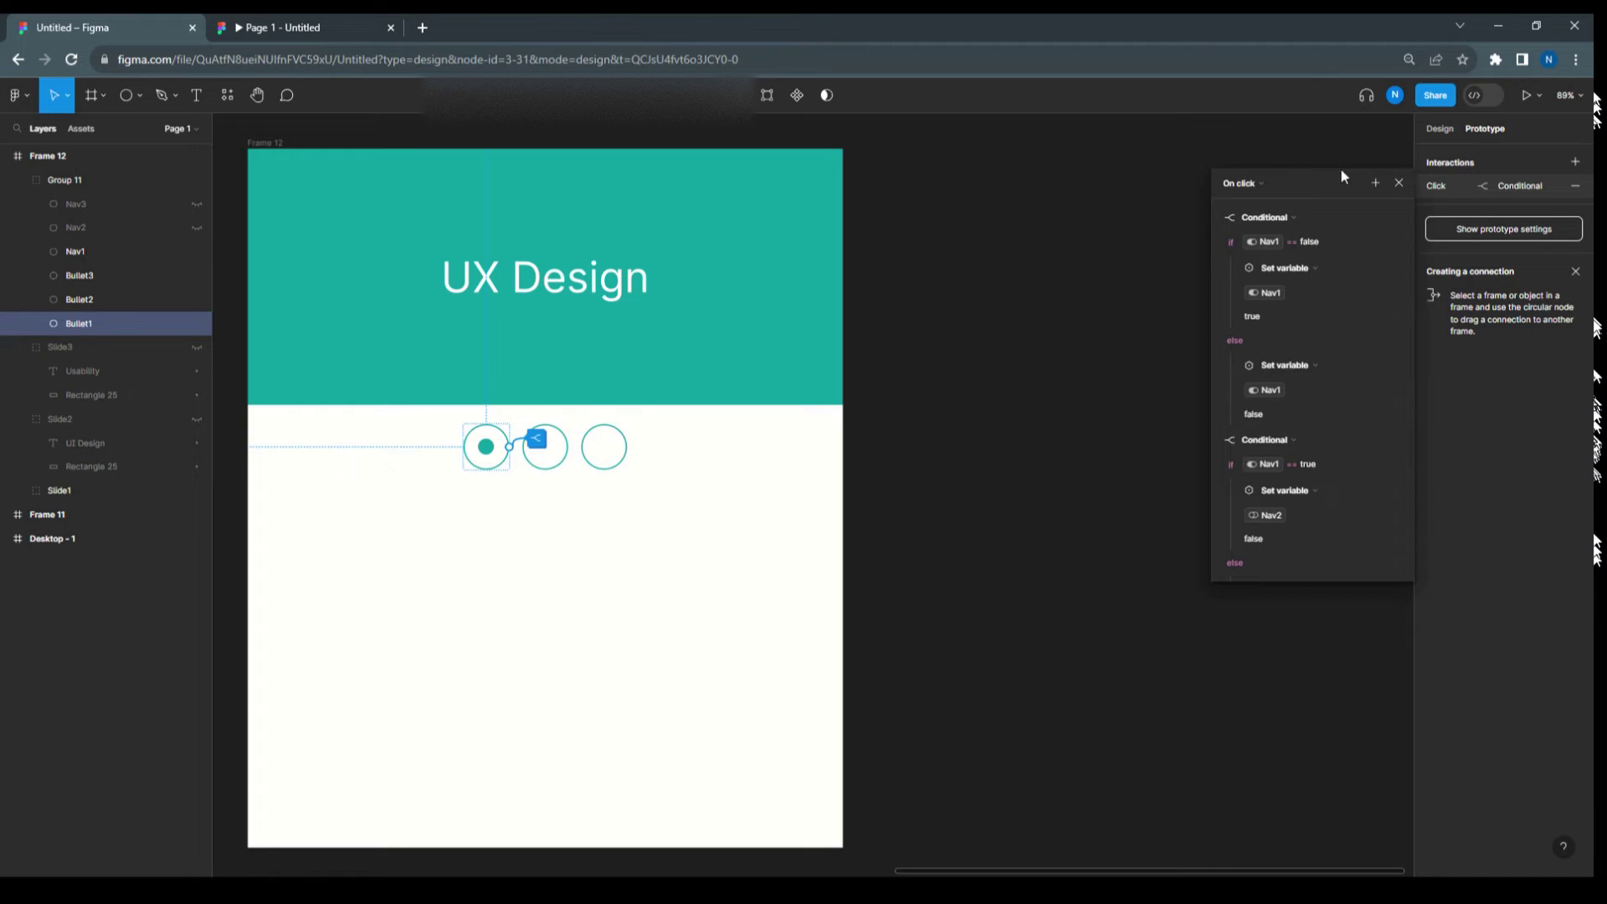
Step: Paste Bullet1's conditional click interaction onto Bullet3 and Bullet2
click(1399, 183)
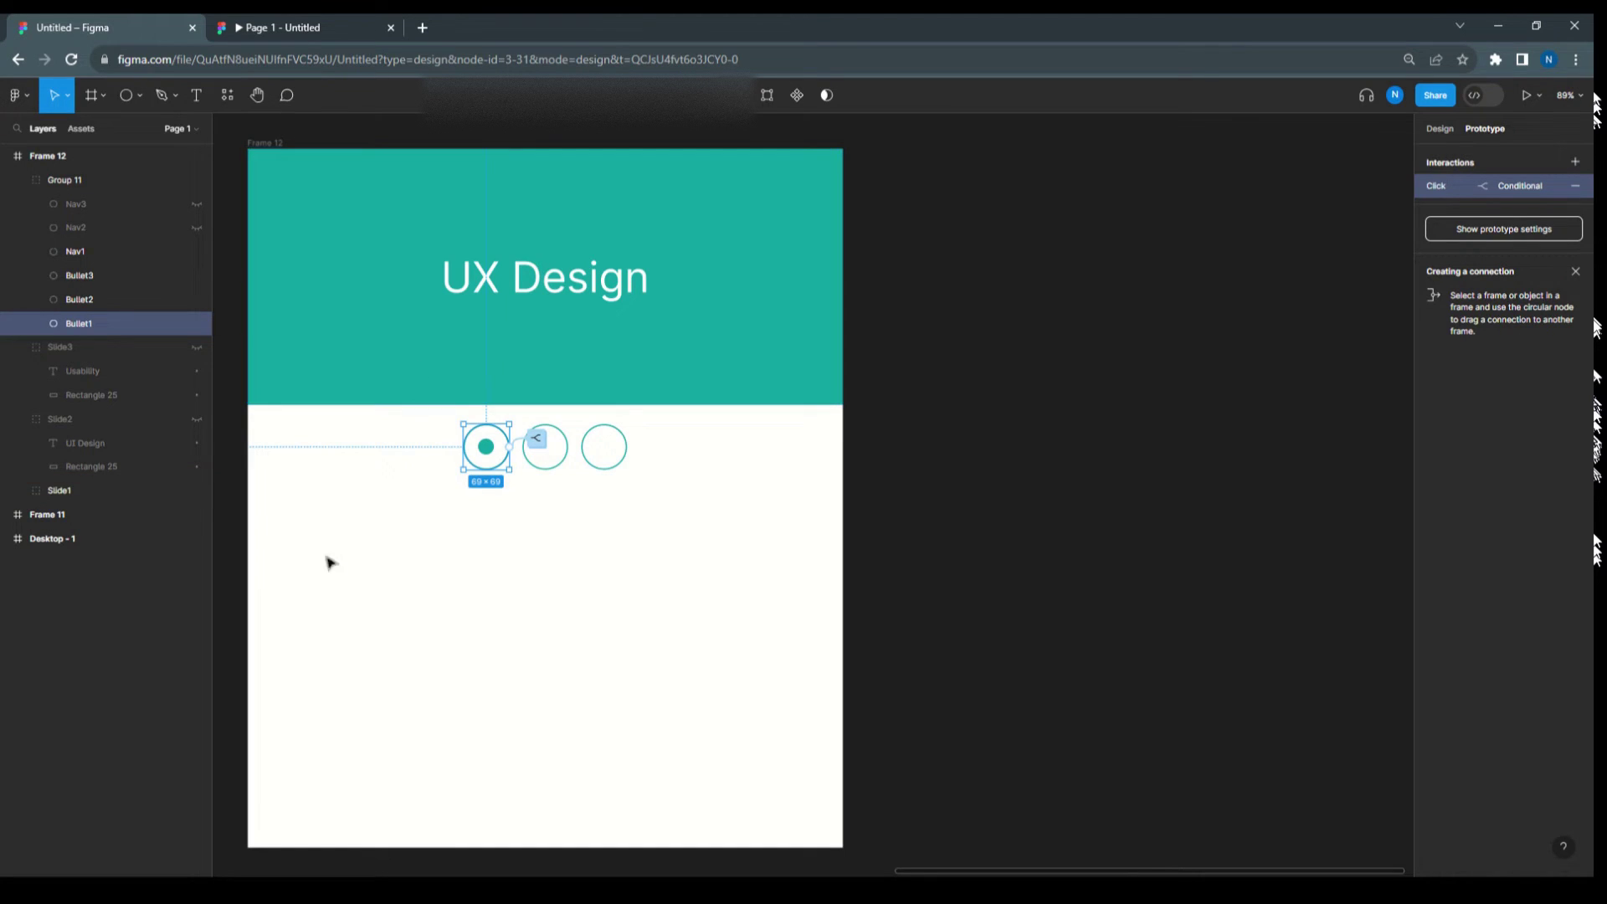
click(559, 470)
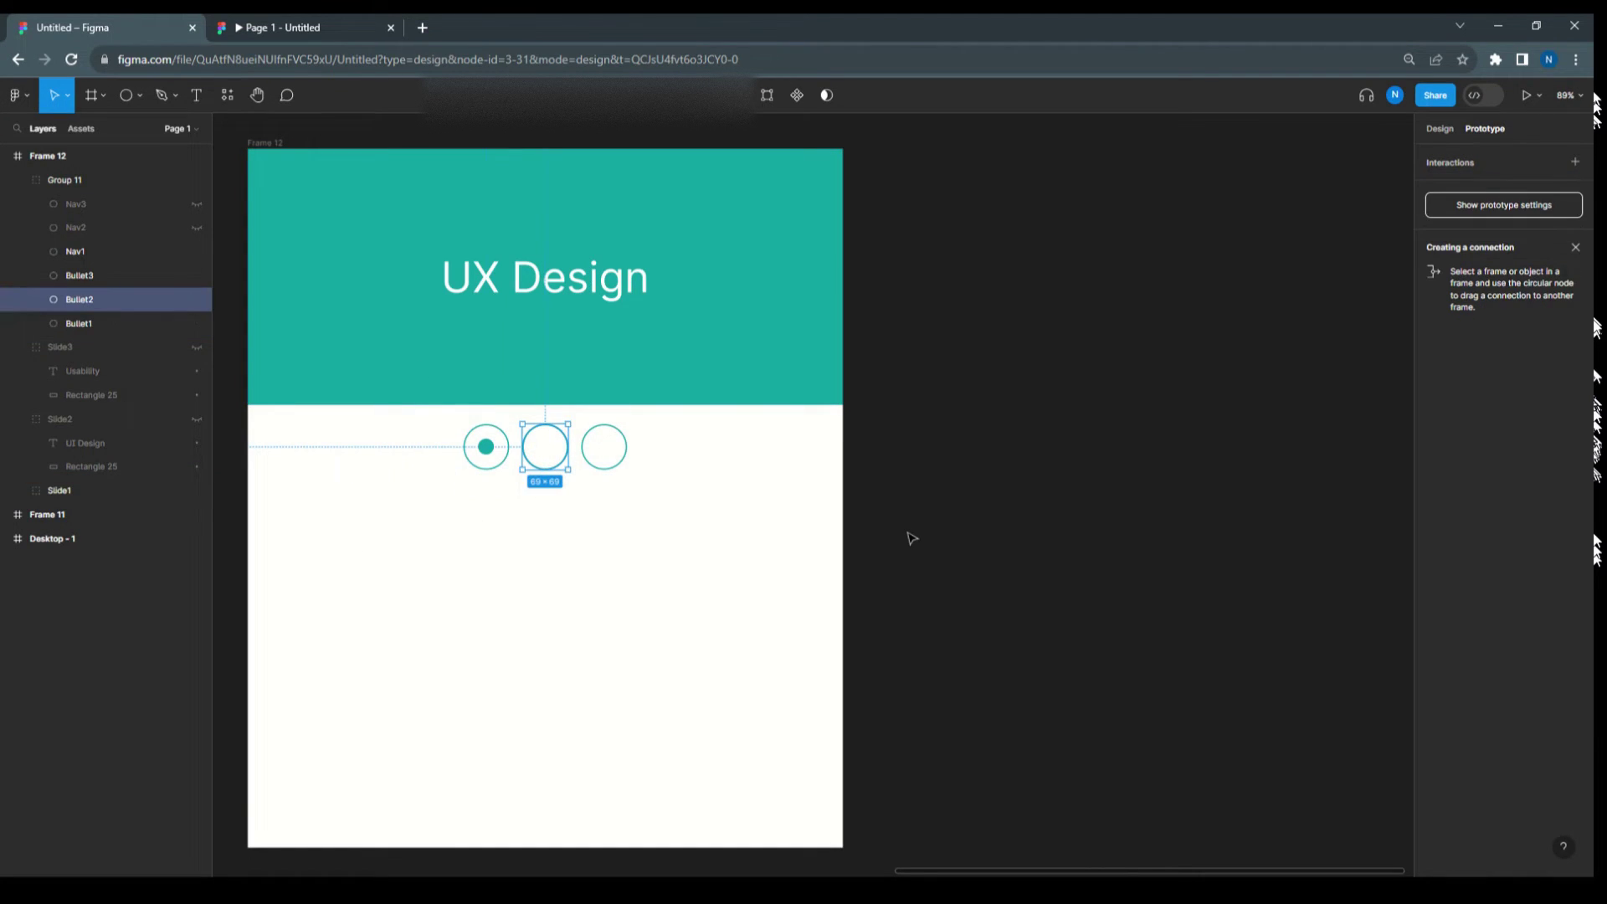
click(623, 468)
key(ctrl+v)
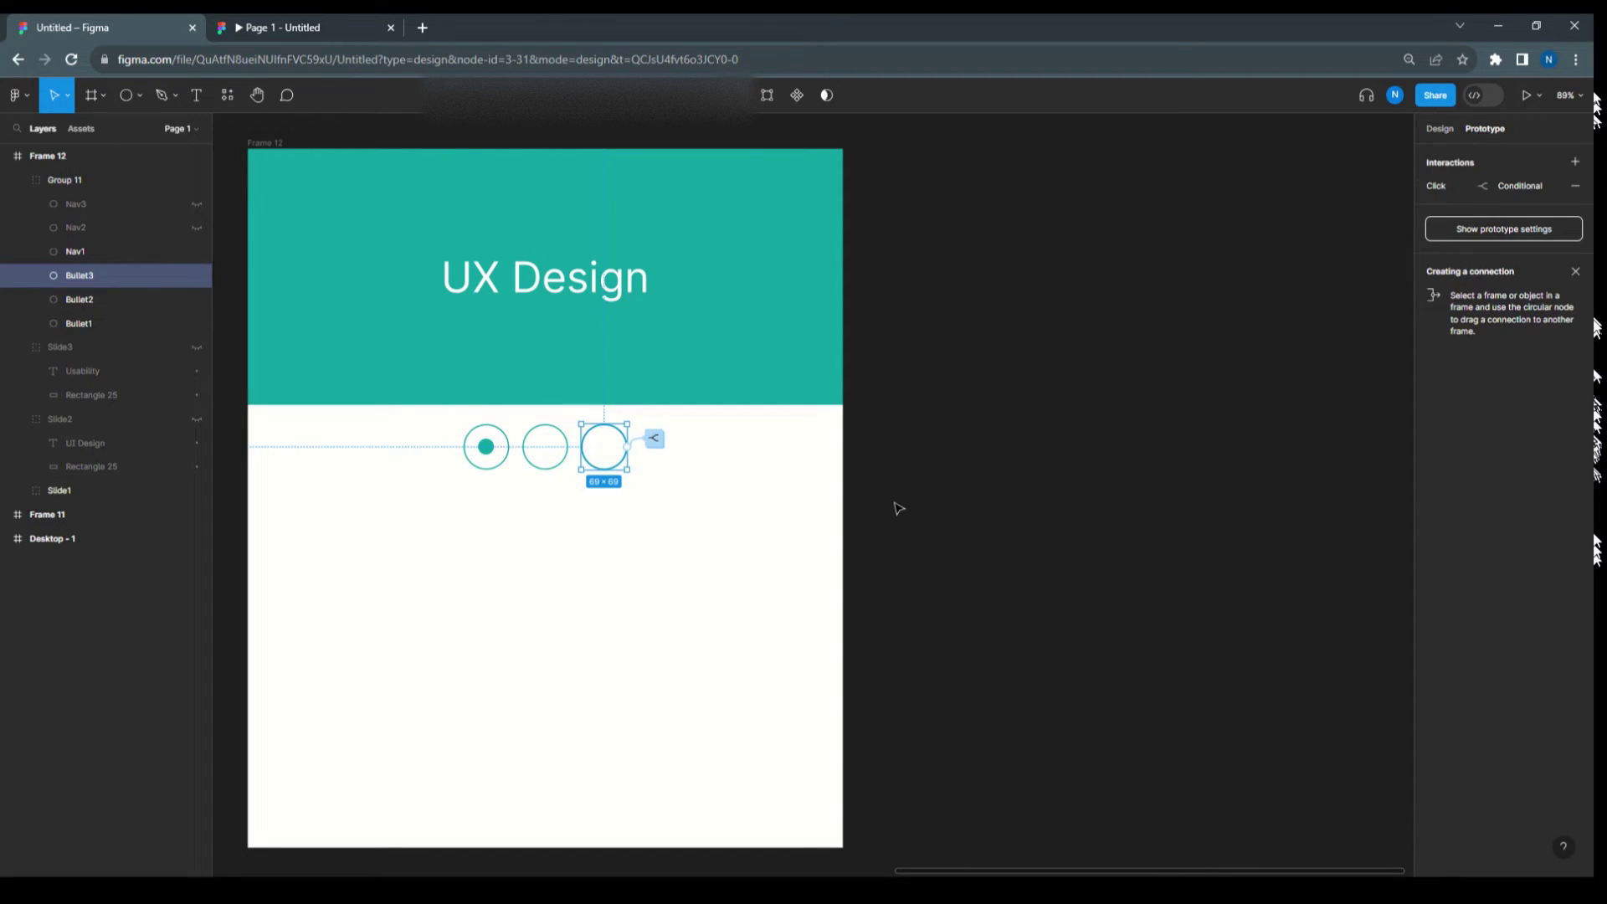
click(567, 466)
key(ctrl+v)
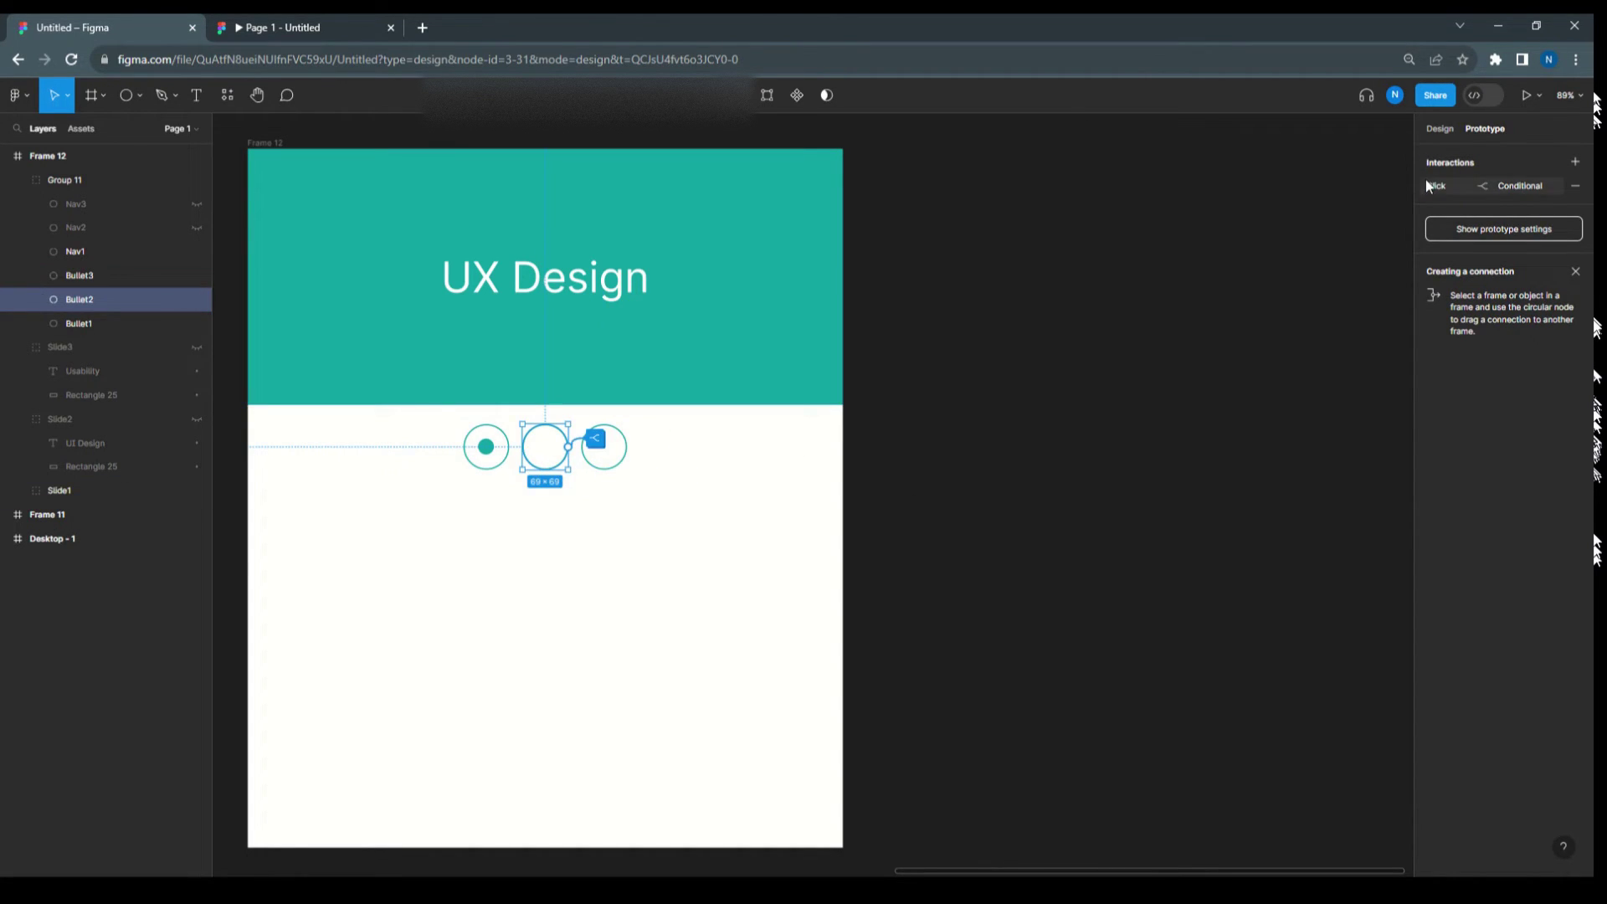
Step: Change Bullet2's first condition to Nav2 == false and its action to set Nav2
click(1425, 179)
click(1218, 226)
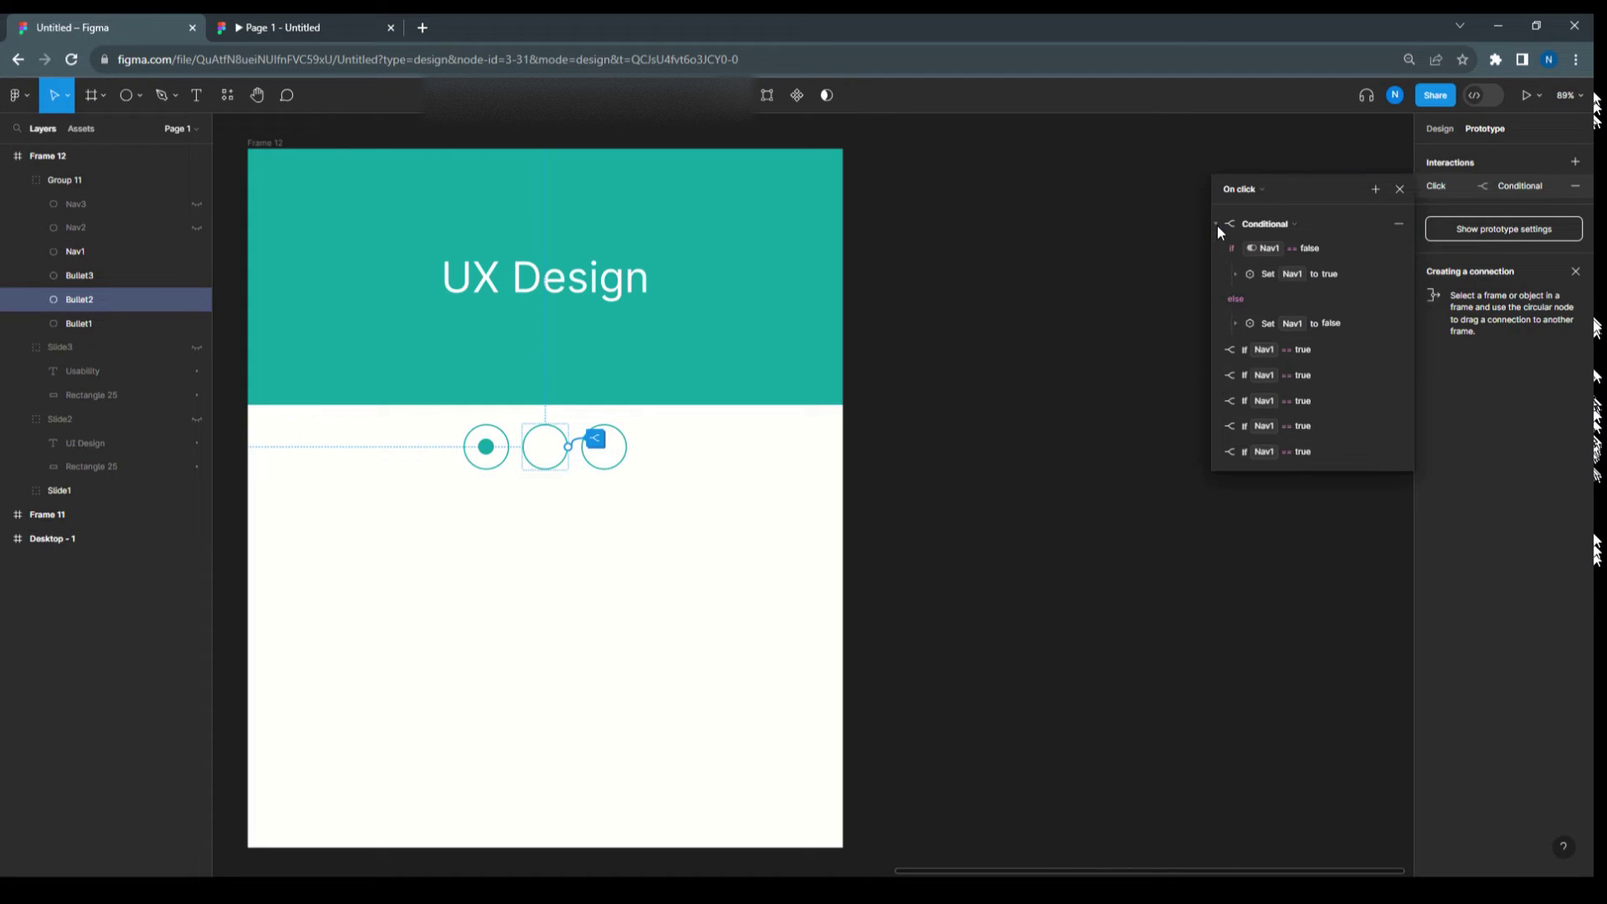
click(1263, 249)
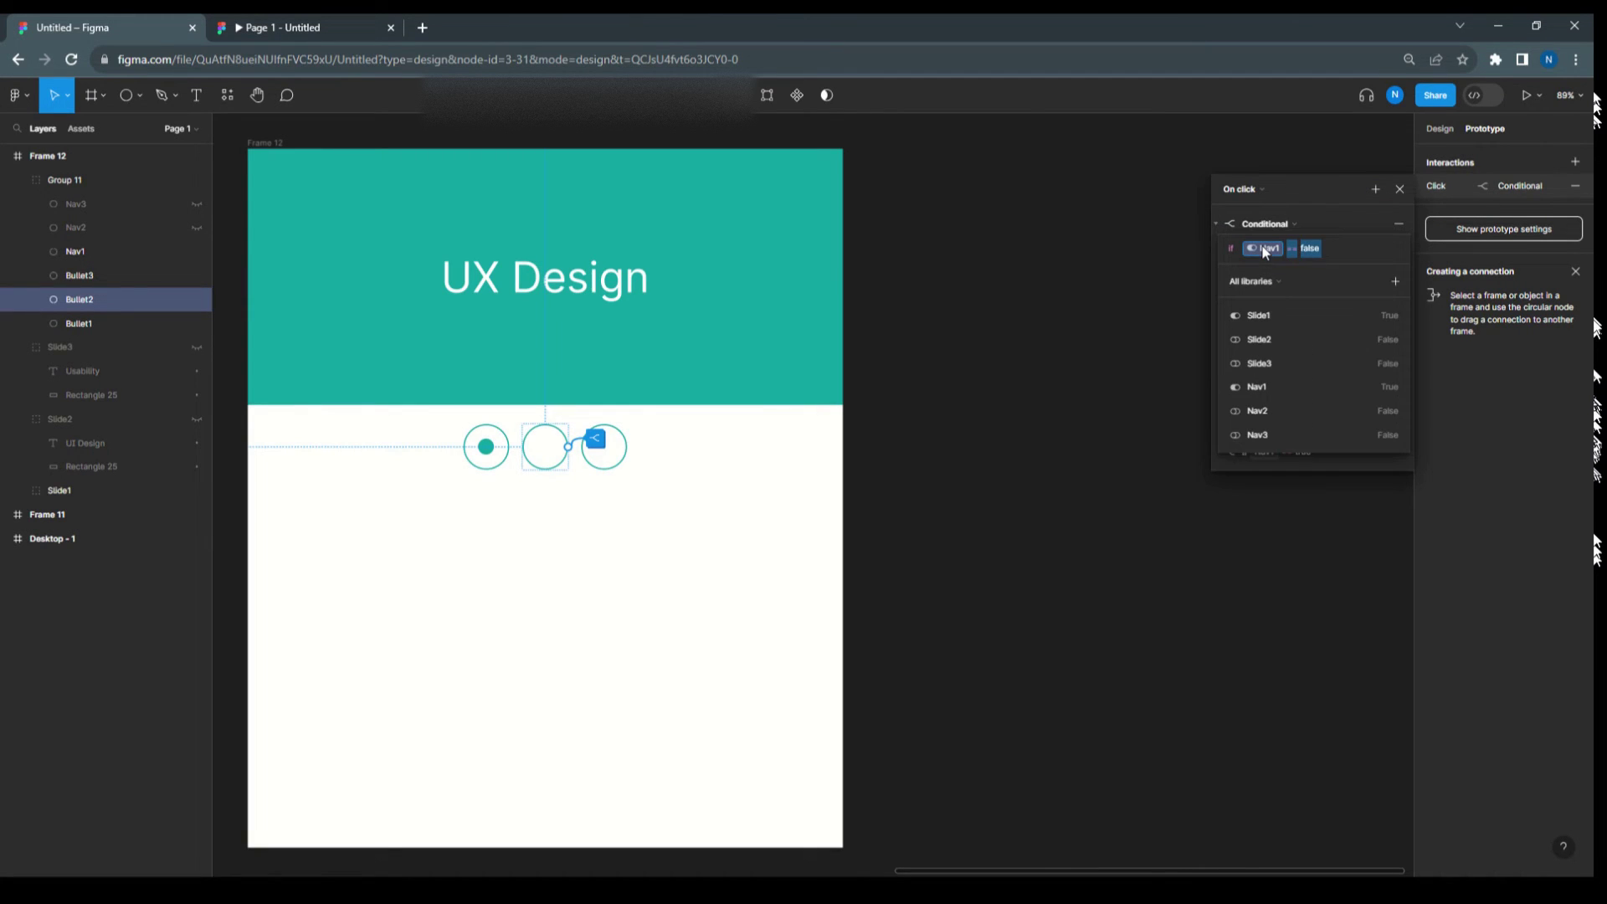
click(1258, 410)
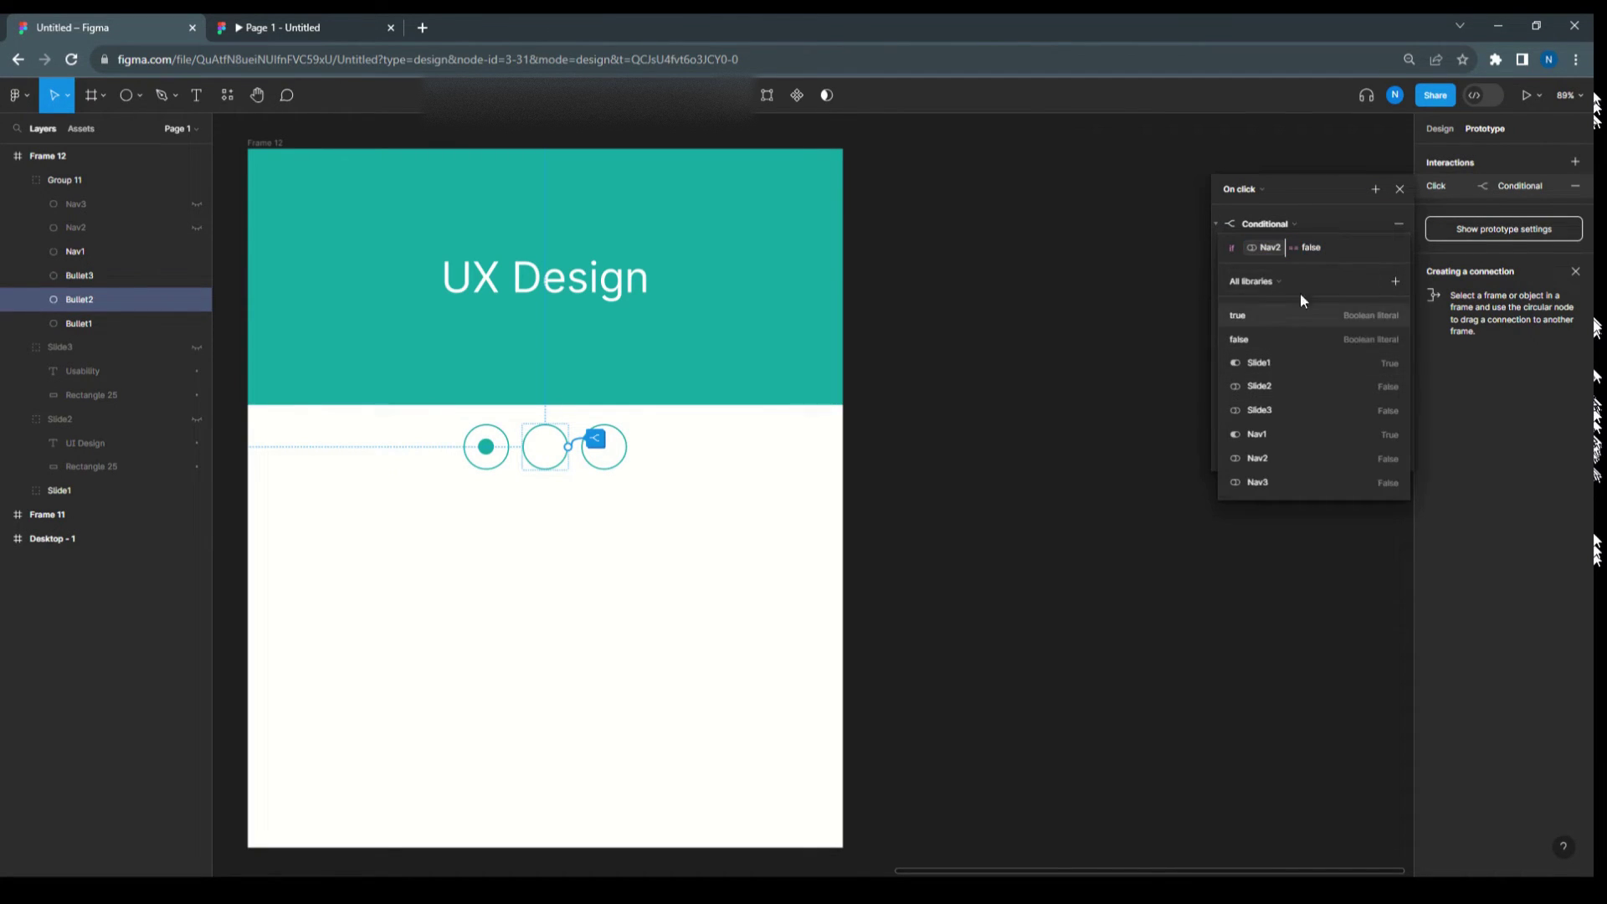
click(1319, 193)
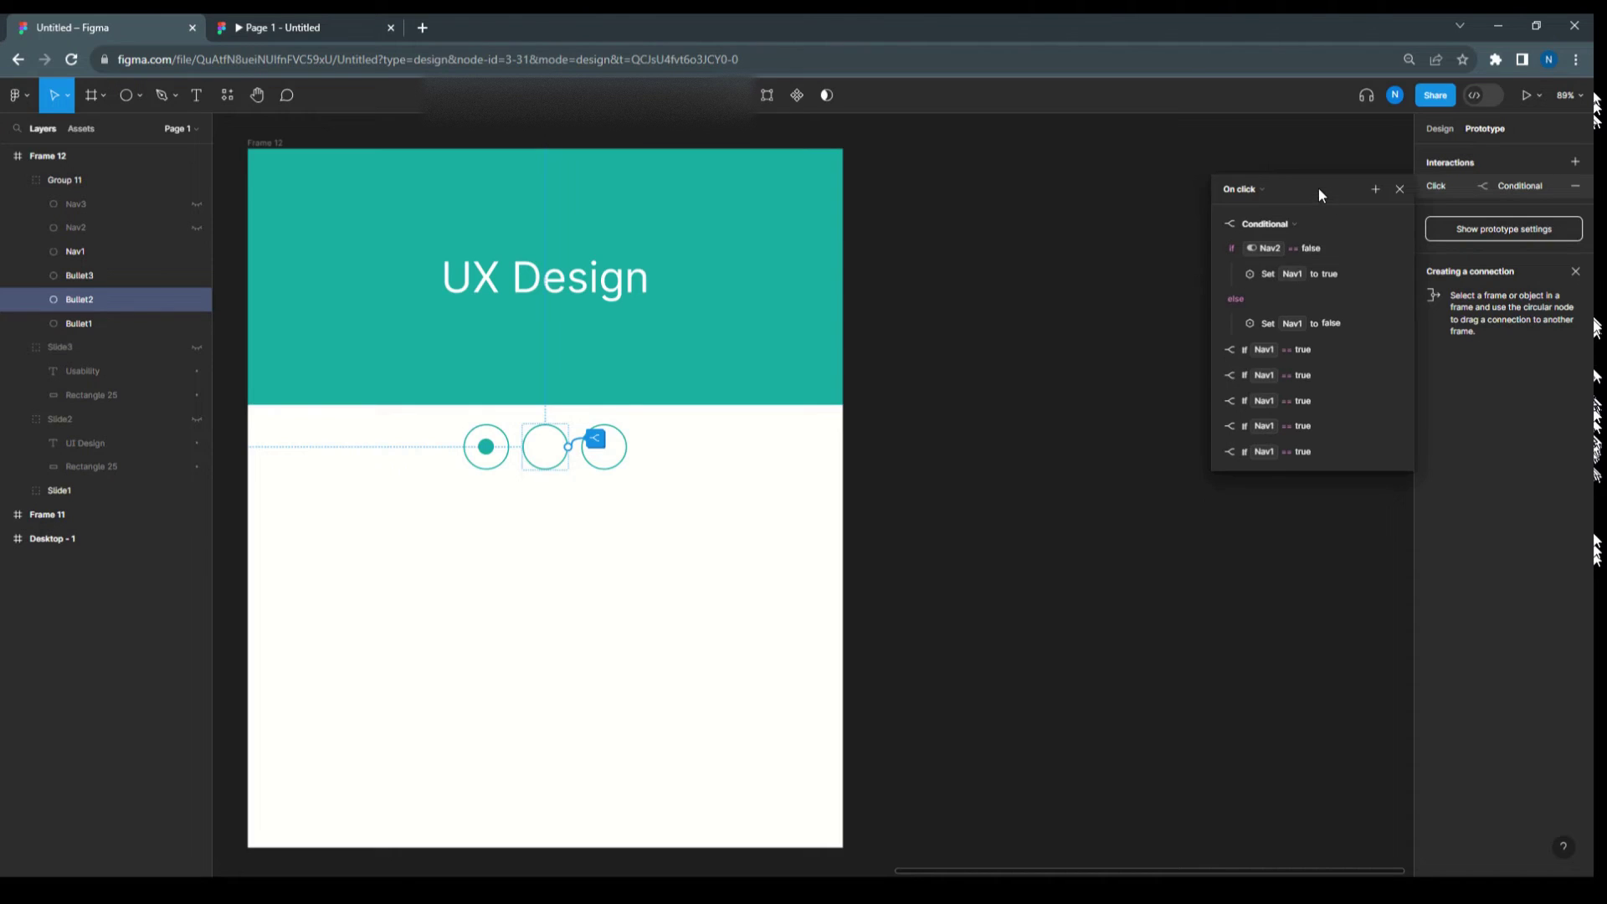
click(1233, 275)
click(1262, 299)
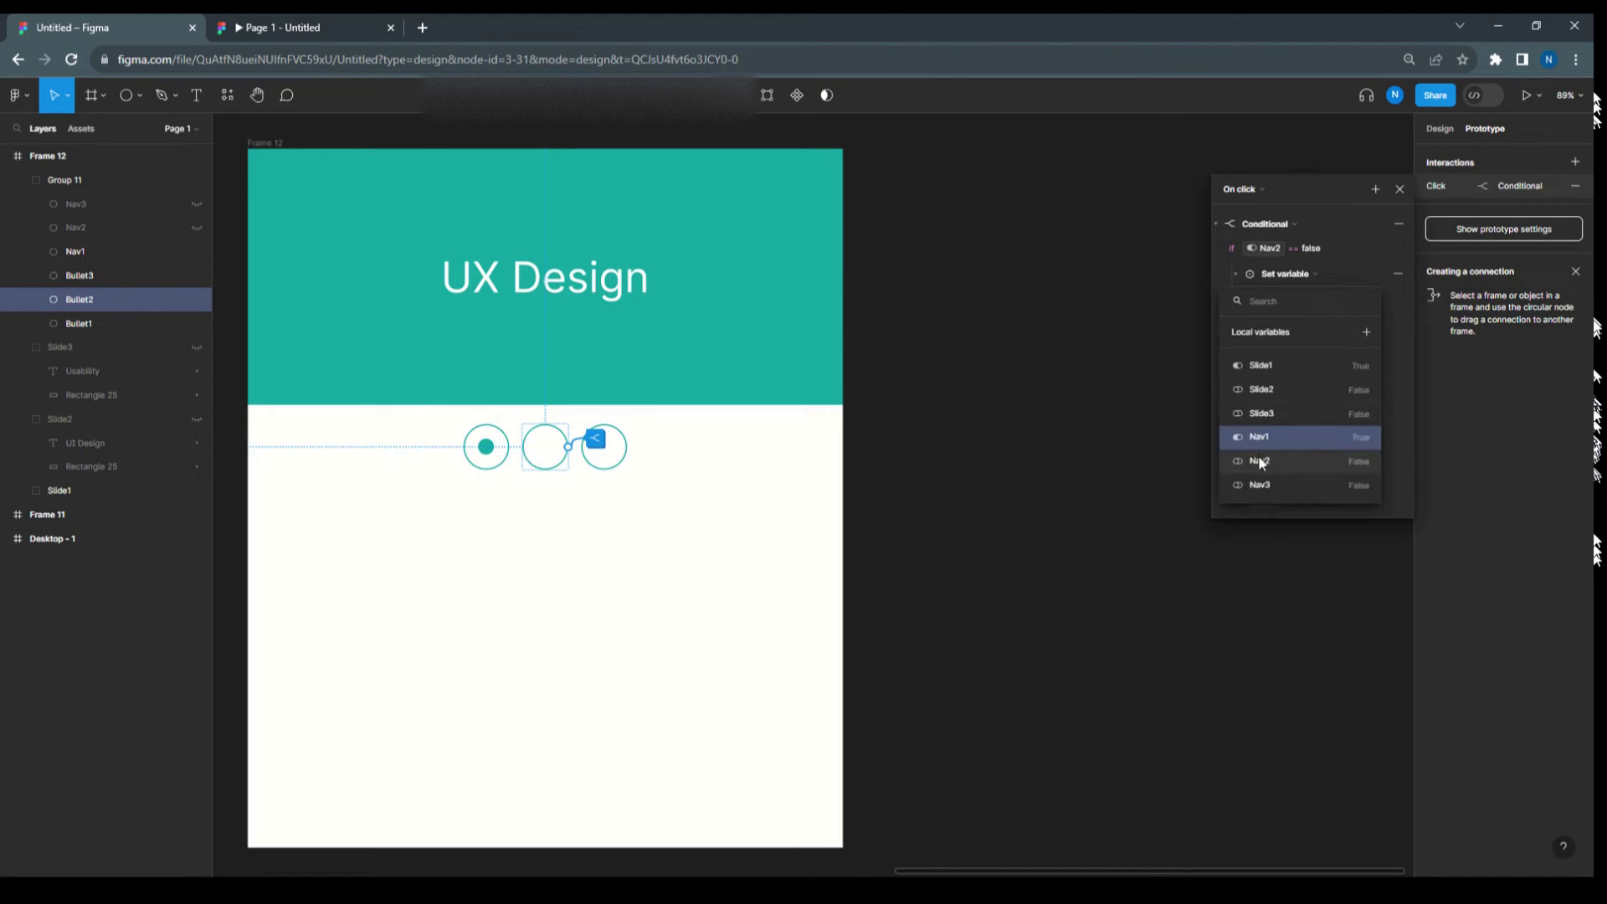
click(1260, 460)
click(1305, 328)
Step: Switch the first conditional's else action from Nav1 to Nav2
scroll(1307, 317, down, 2)
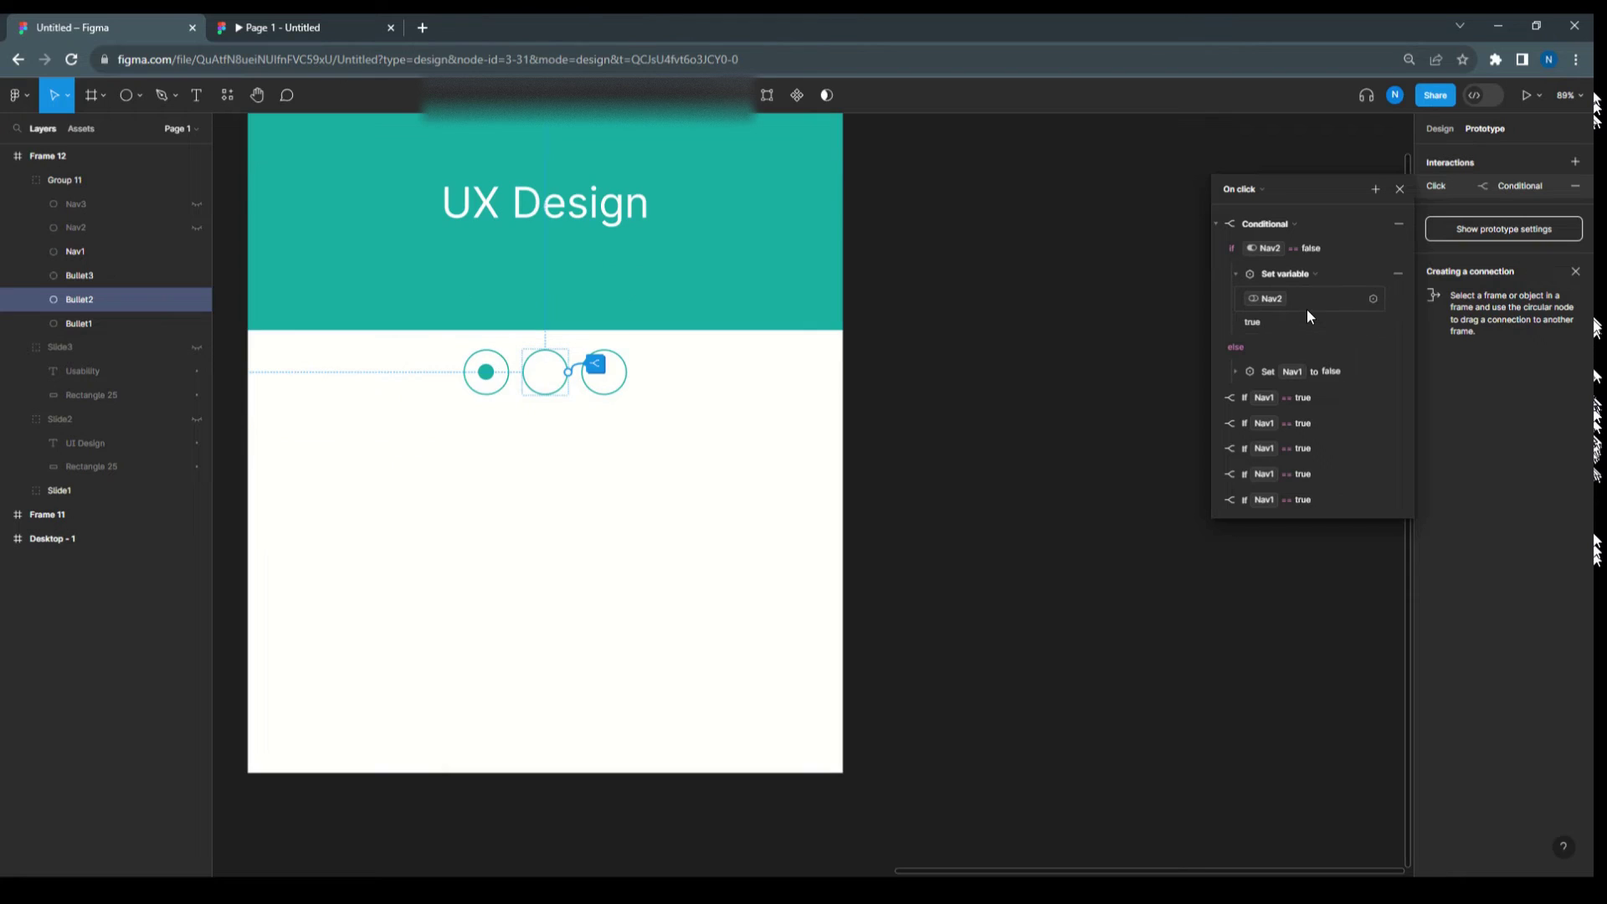
click(1236, 371)
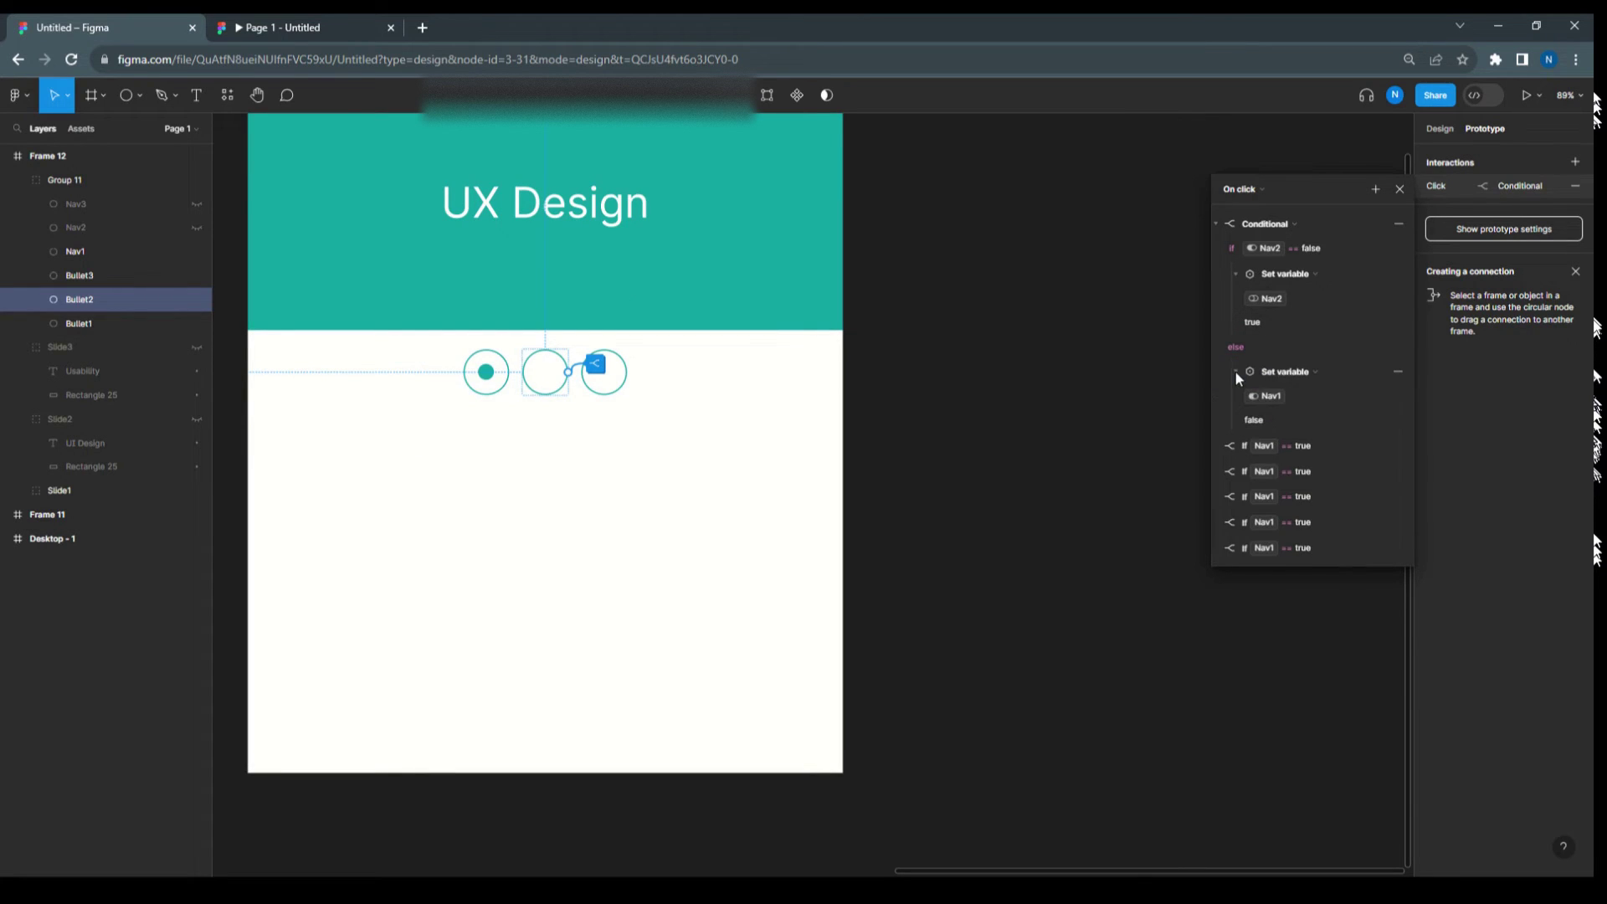
click(1264, 396)
click(1258, 556)
click(1309, 309)
click(1215, 445)
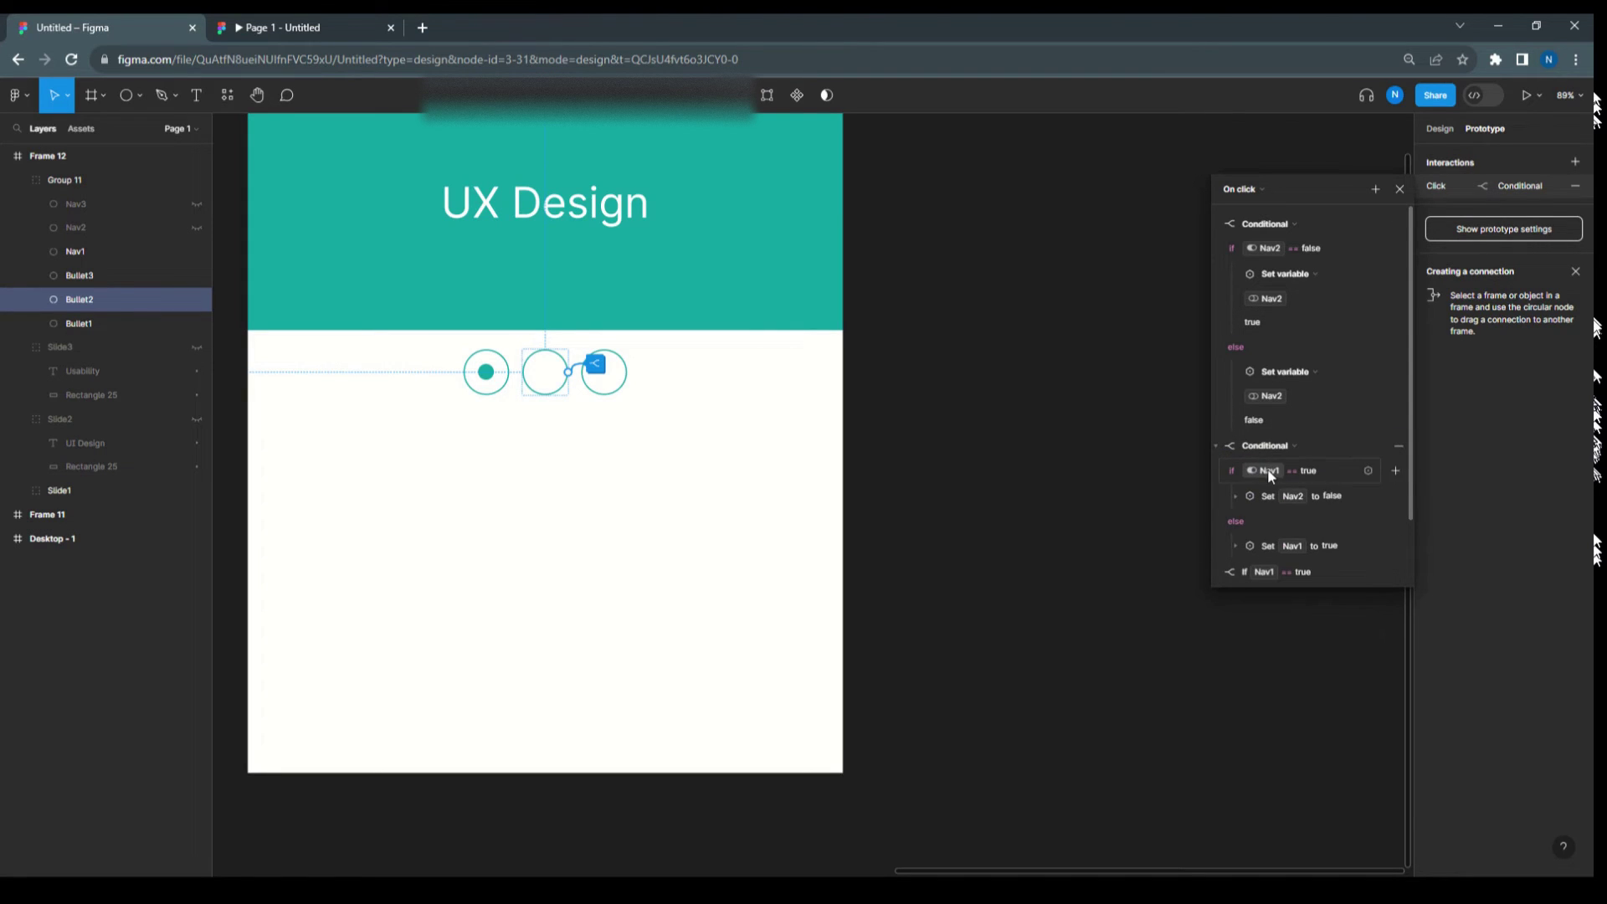
Step: Make Bullet2's second conditional test Nav2 == true and set Nav1 to false
click(1269, 473)
click(1306, 633)
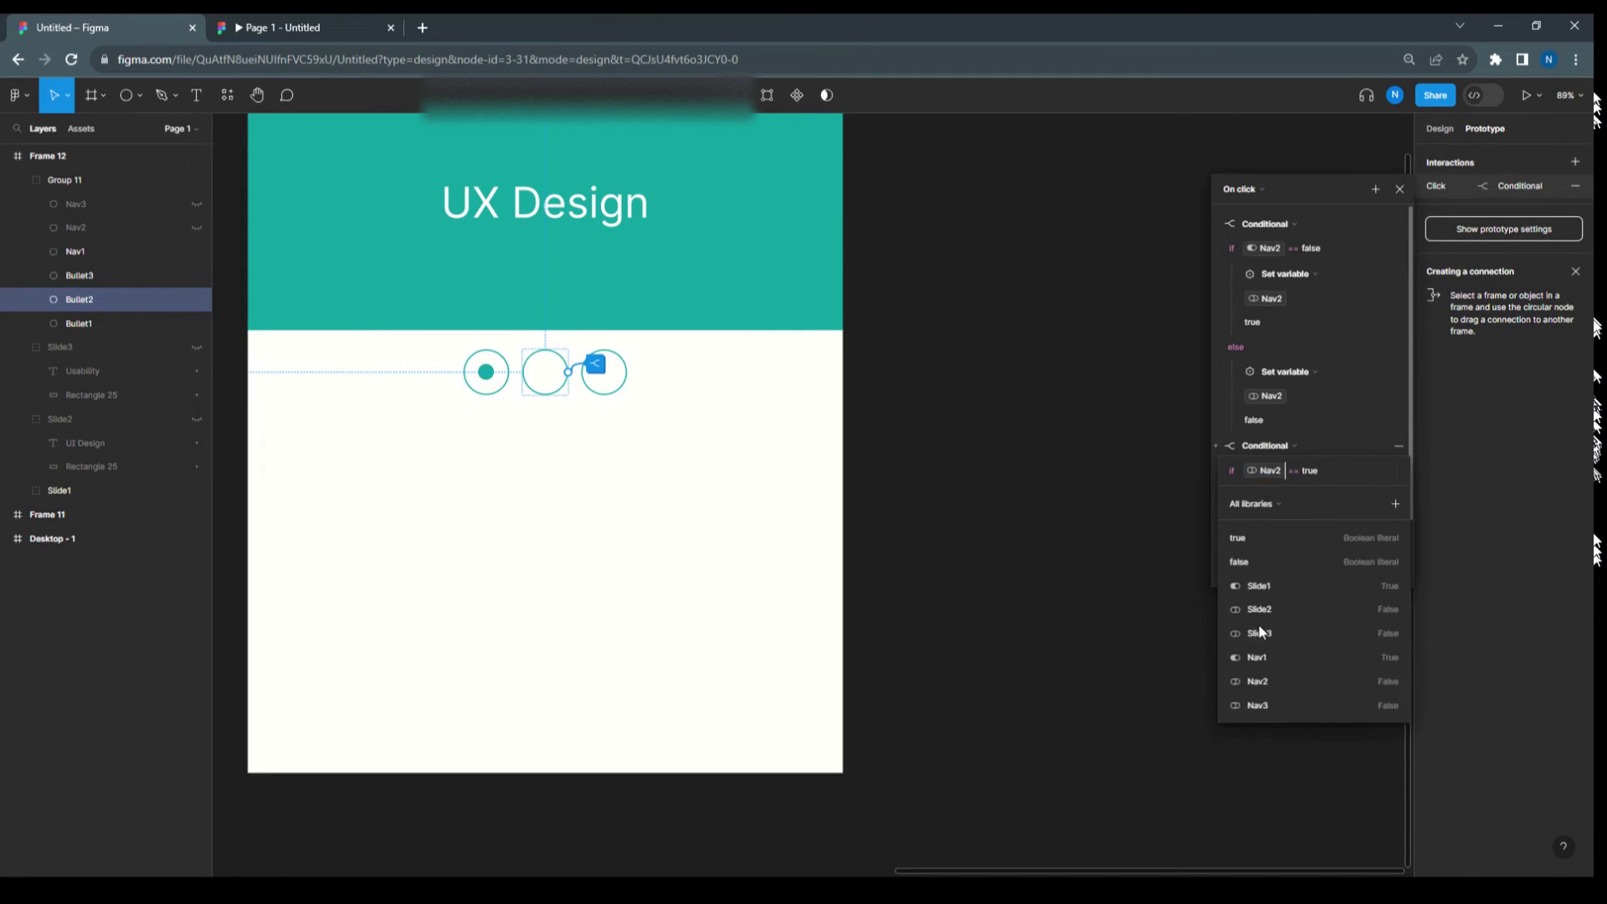
click(1323, 426)
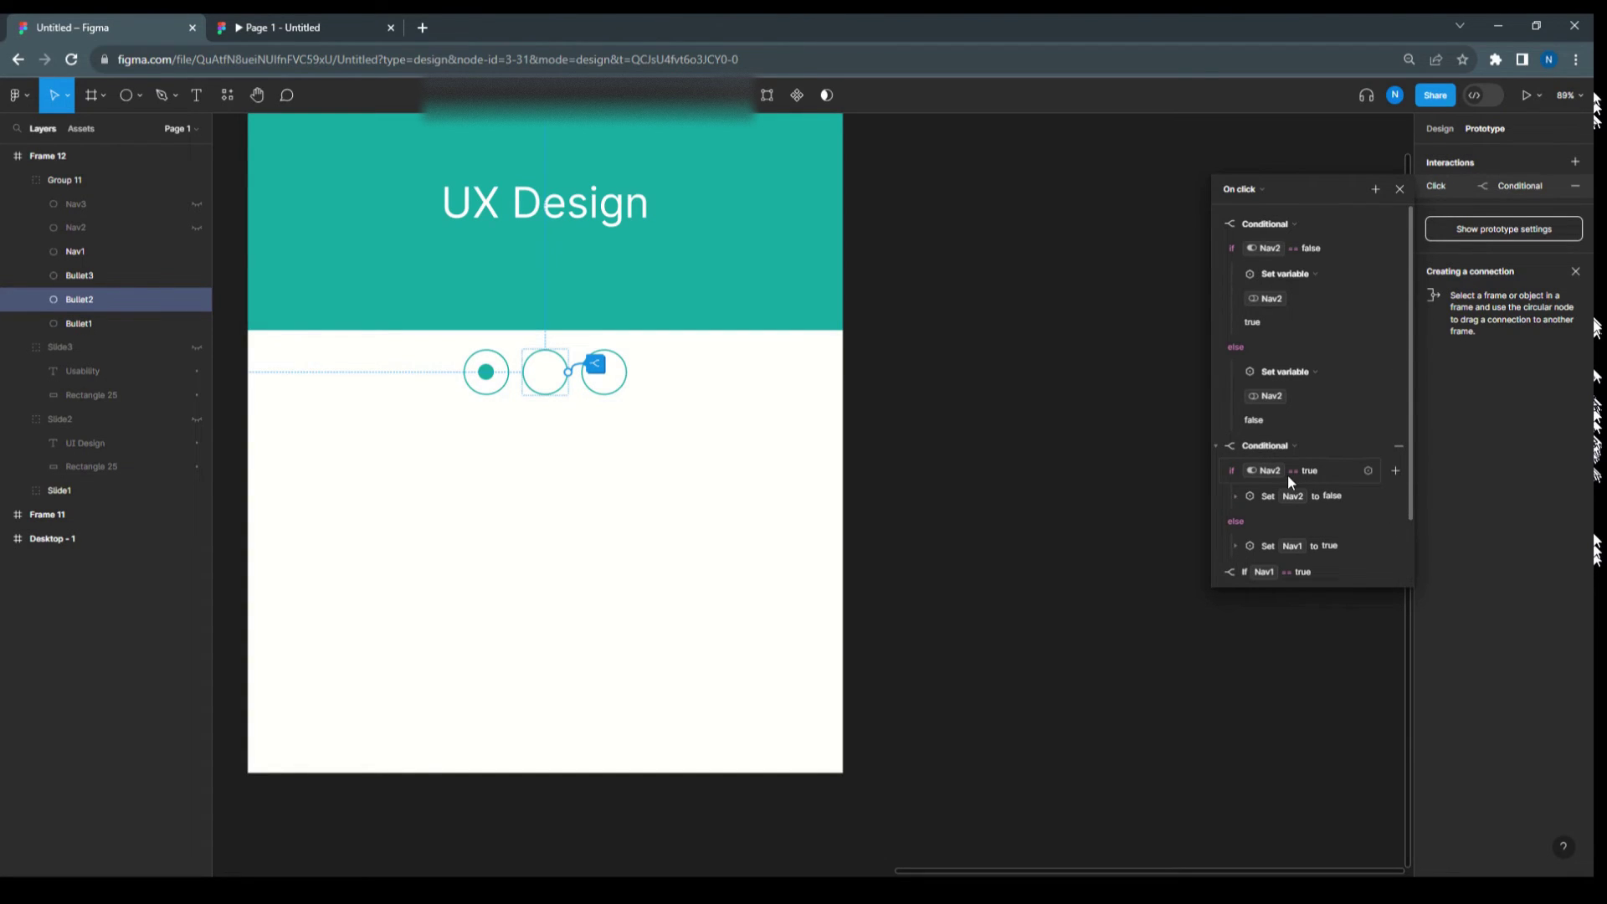
click(1234, 496)
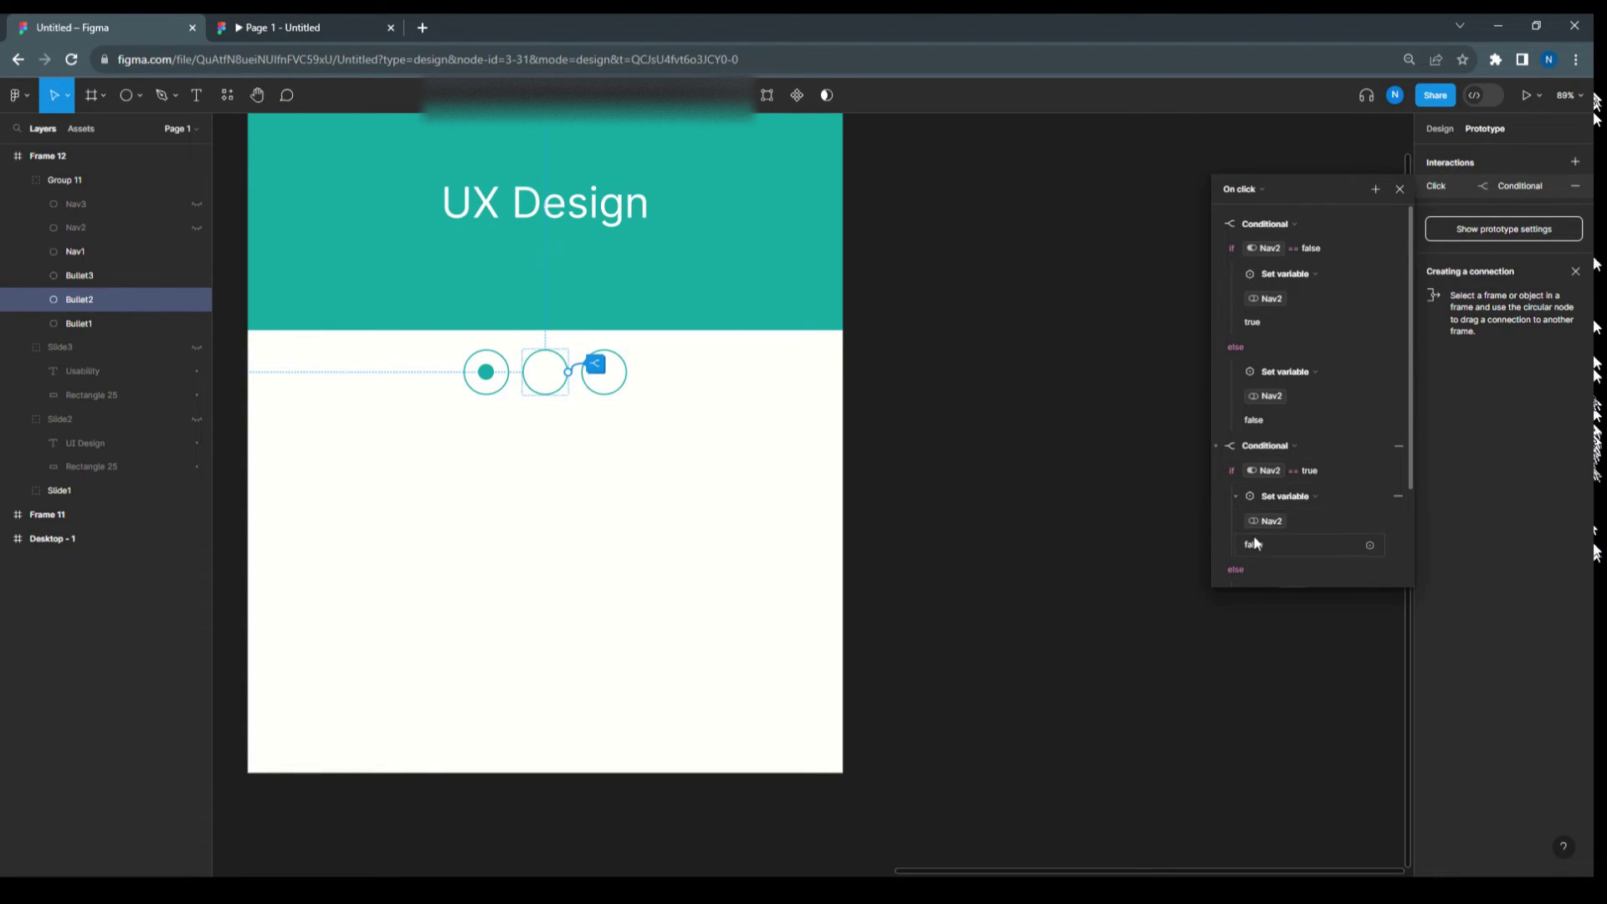
click(1272, 521)
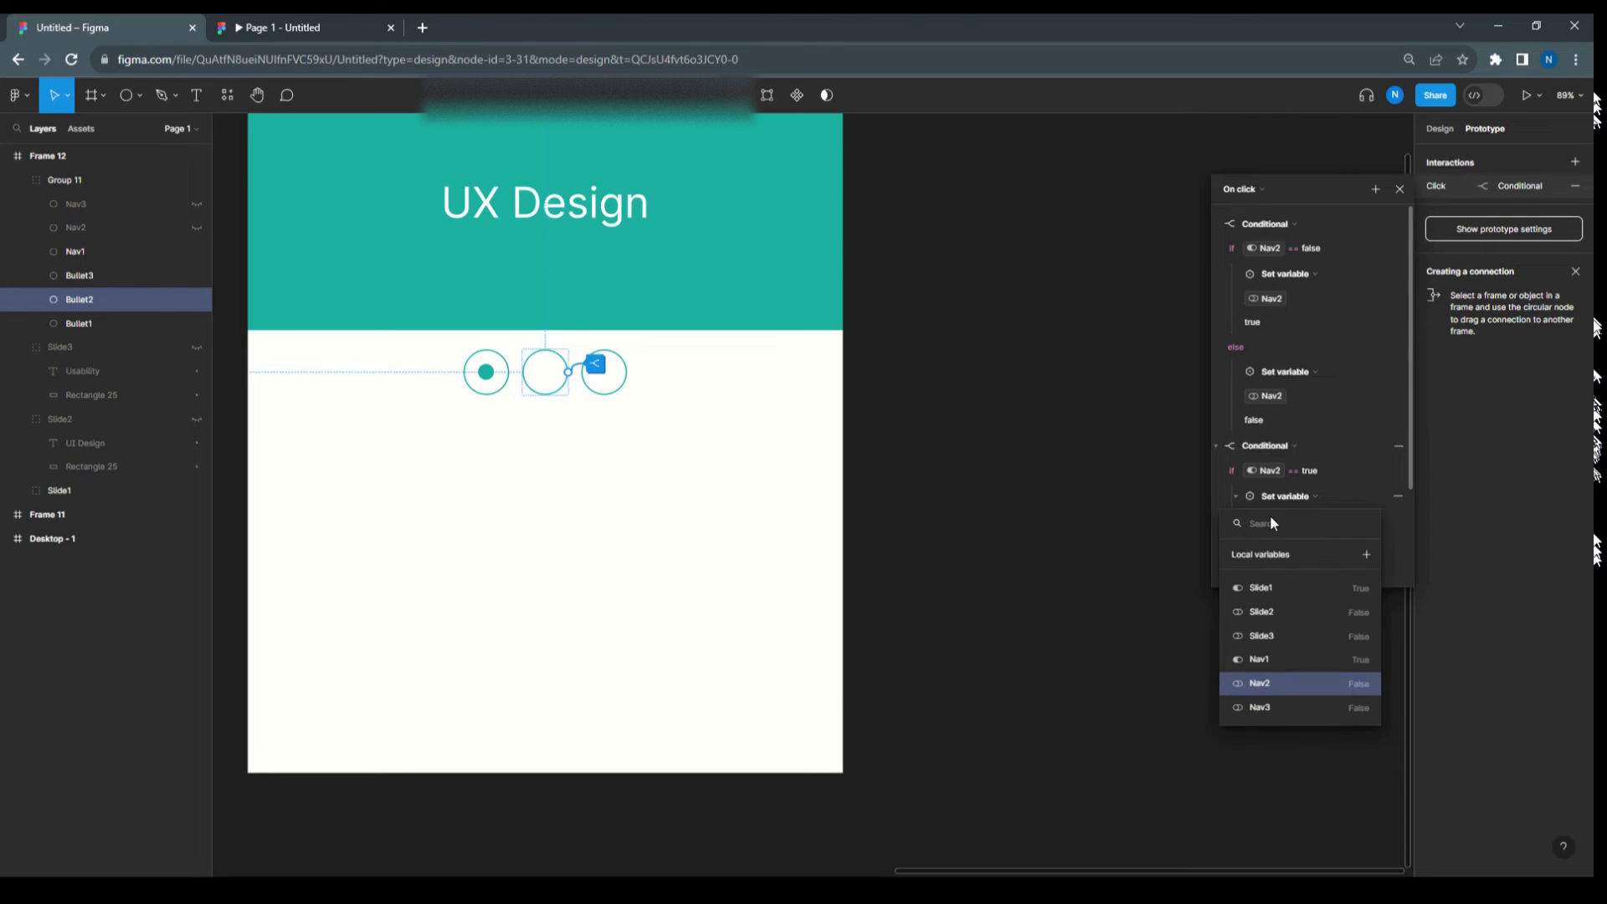
click(1267, 657)
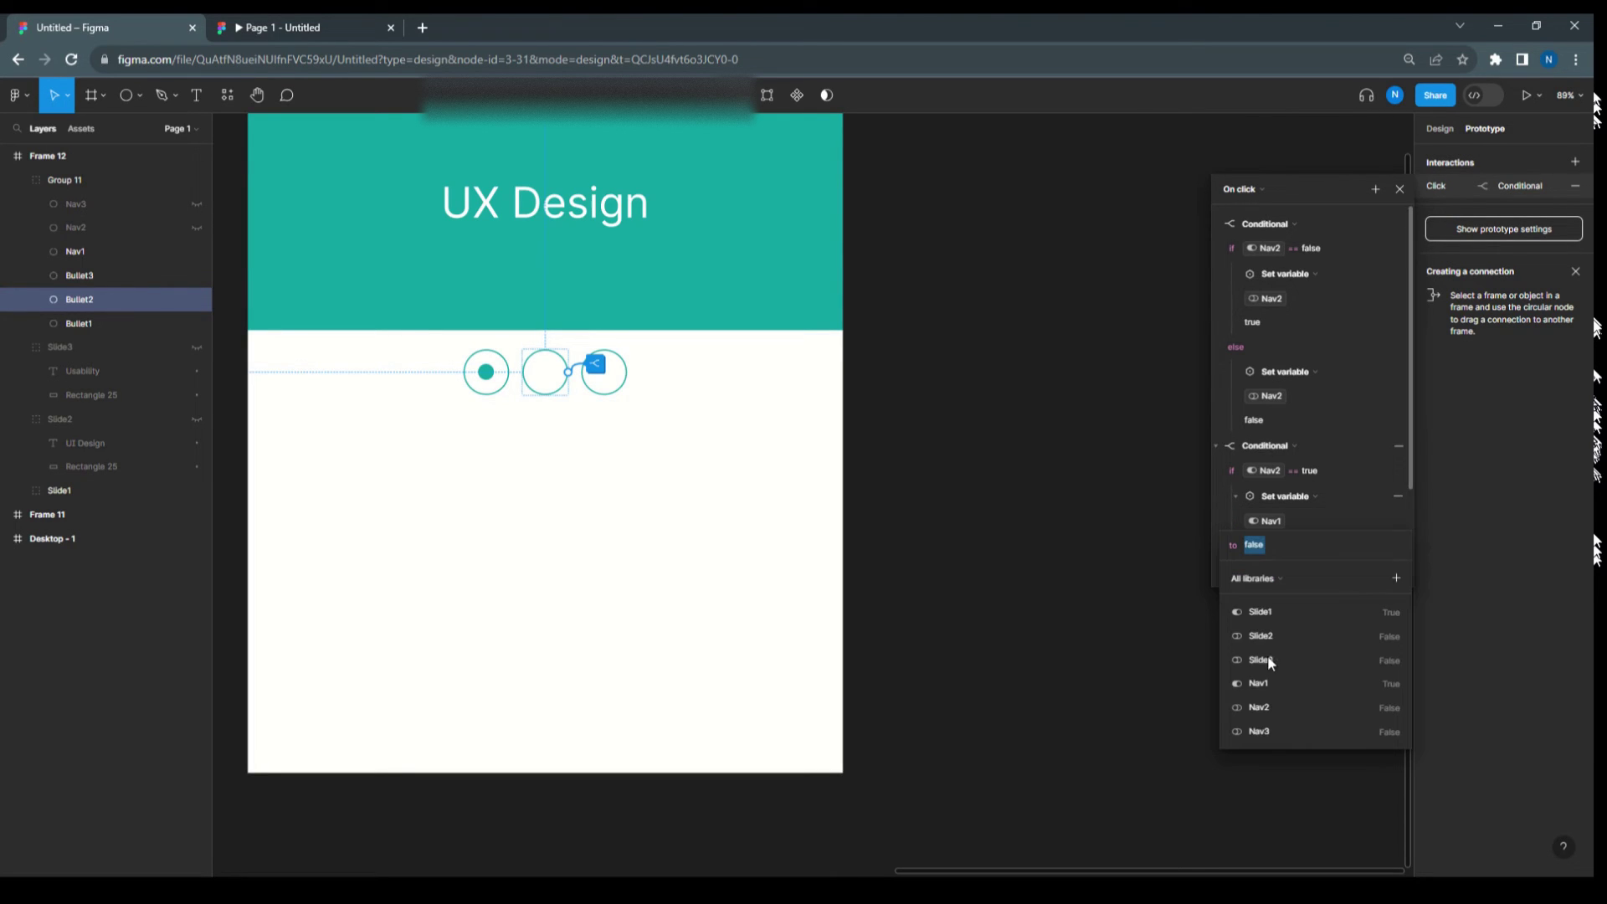
click(1364, 414)
Step: Change the second conditional's else action to set Nav2 to true
scroll(1293, 512, down, 3)
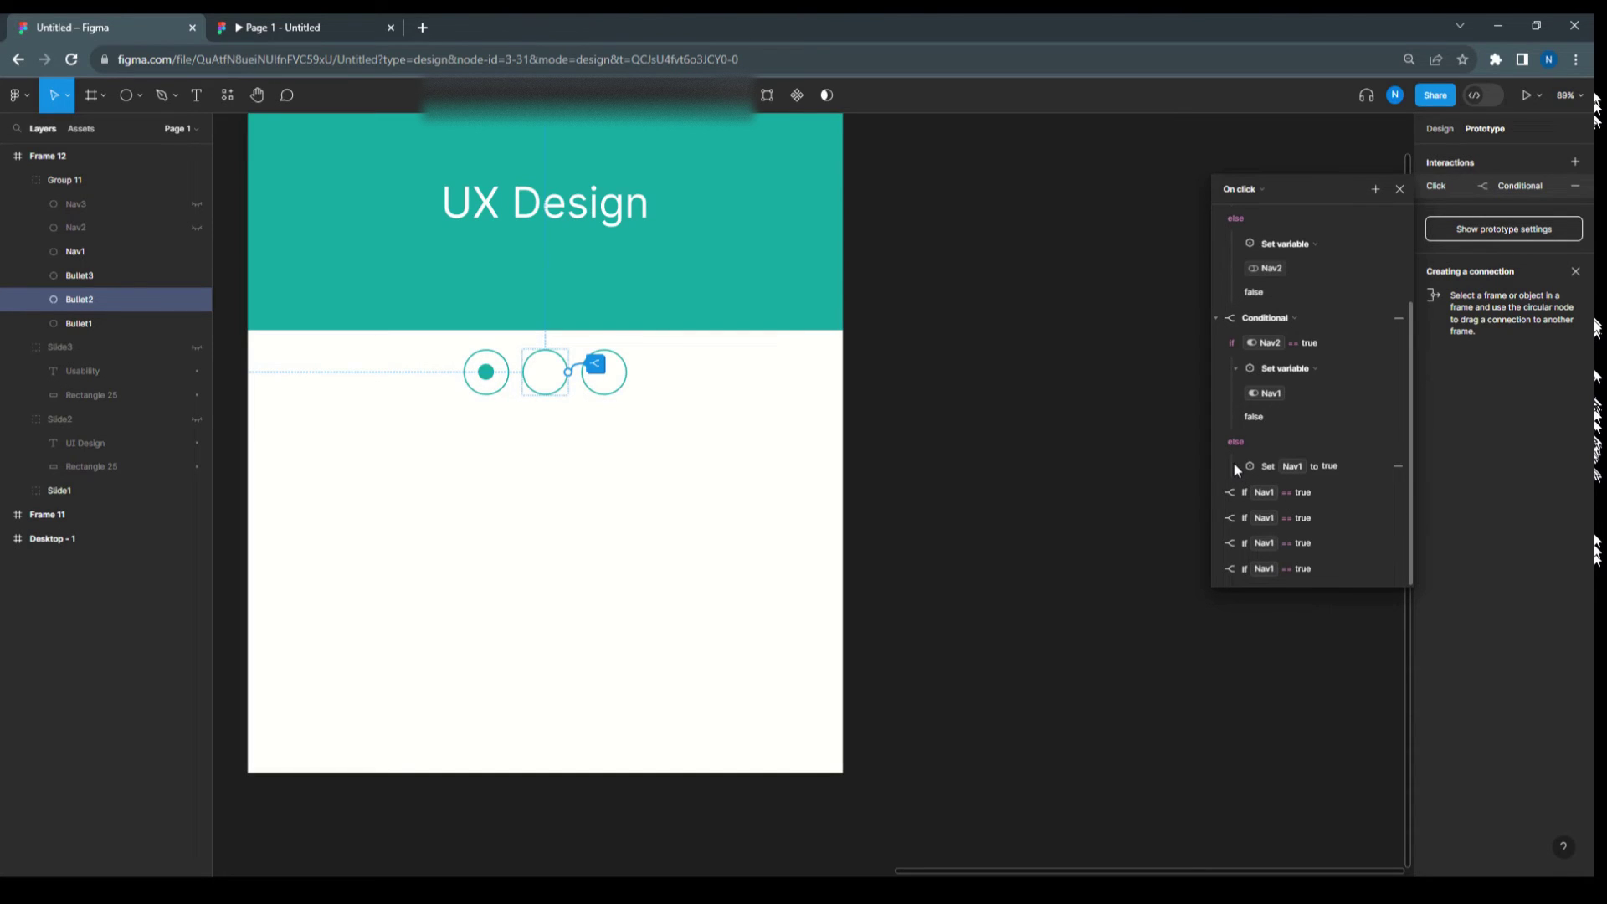
click(1236, 466)
click(1269, 490)
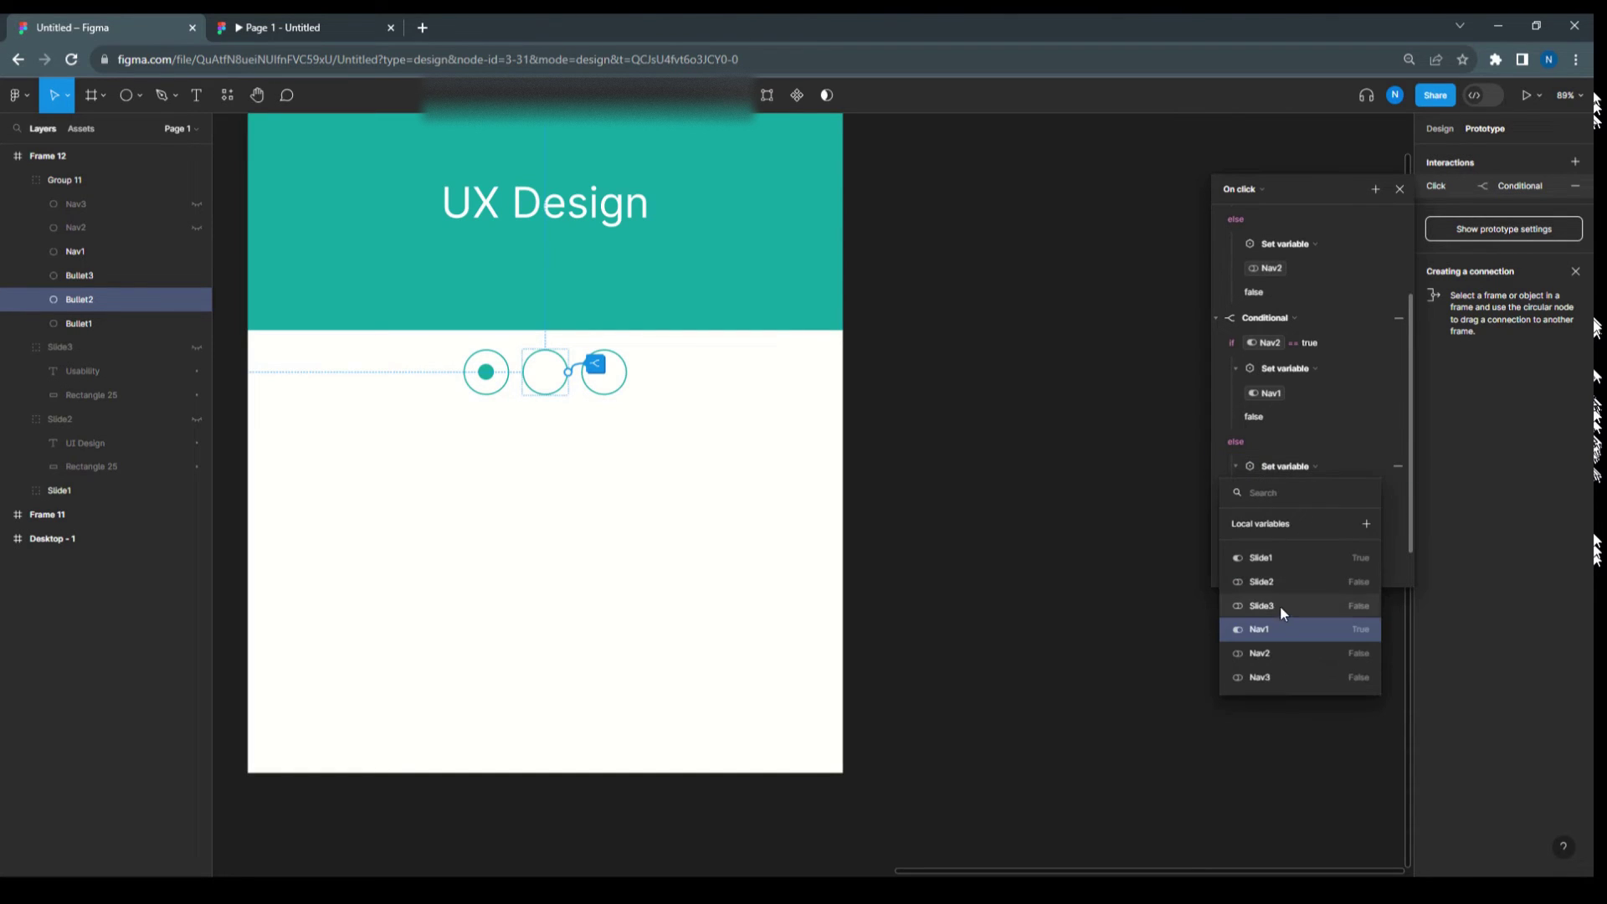
click(1272, 653)
click(1329, 430)
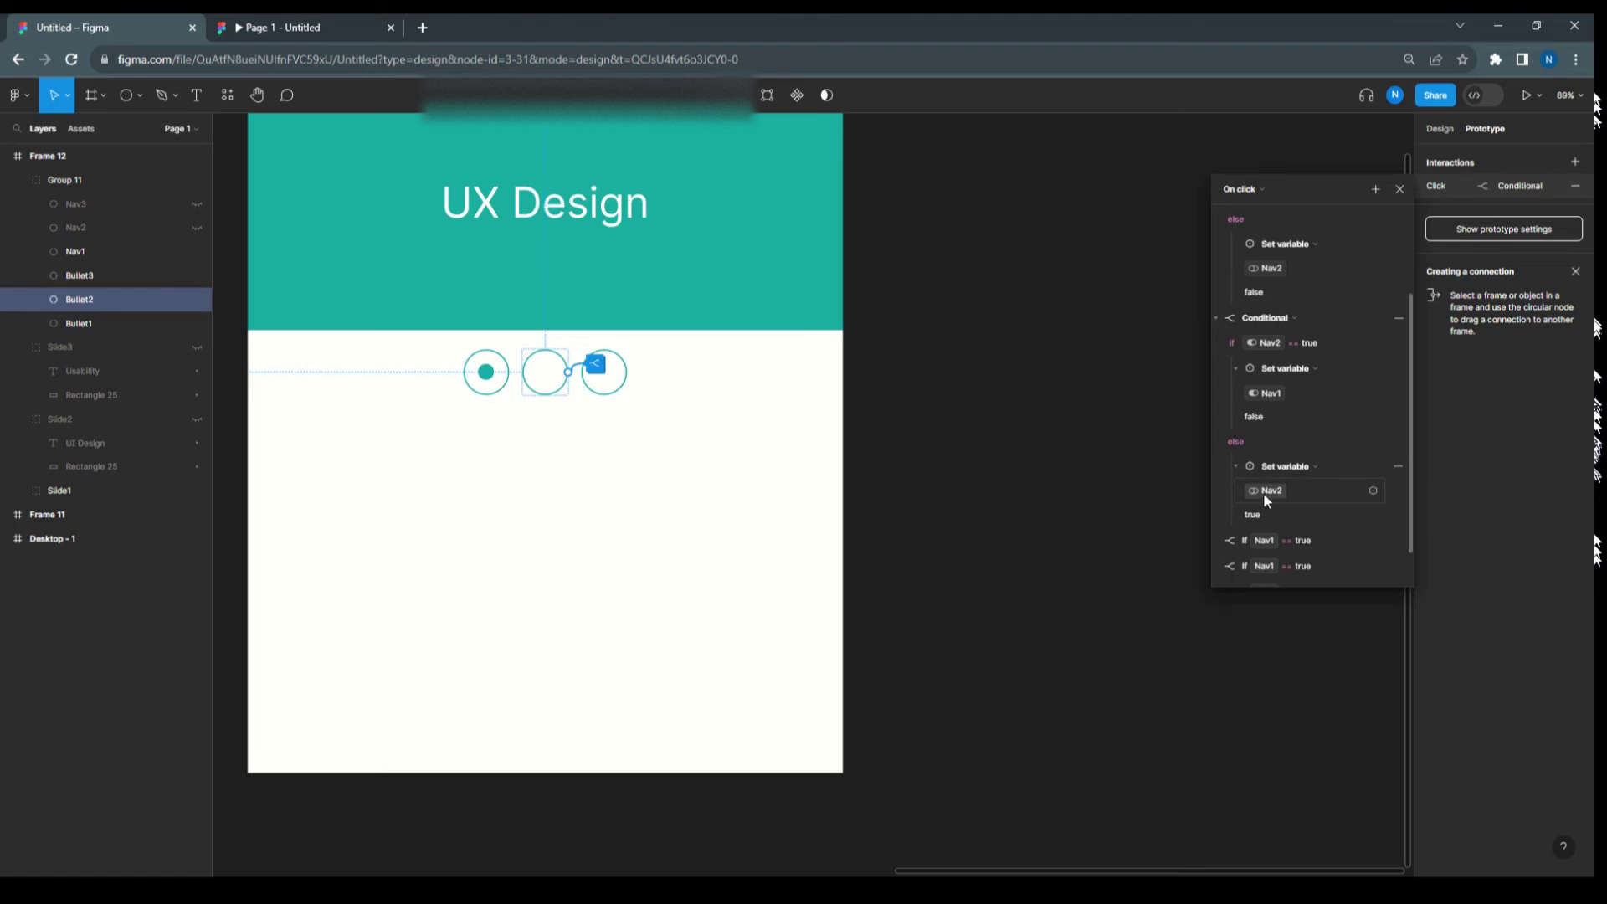
scroll(1301, 473, down, 2)
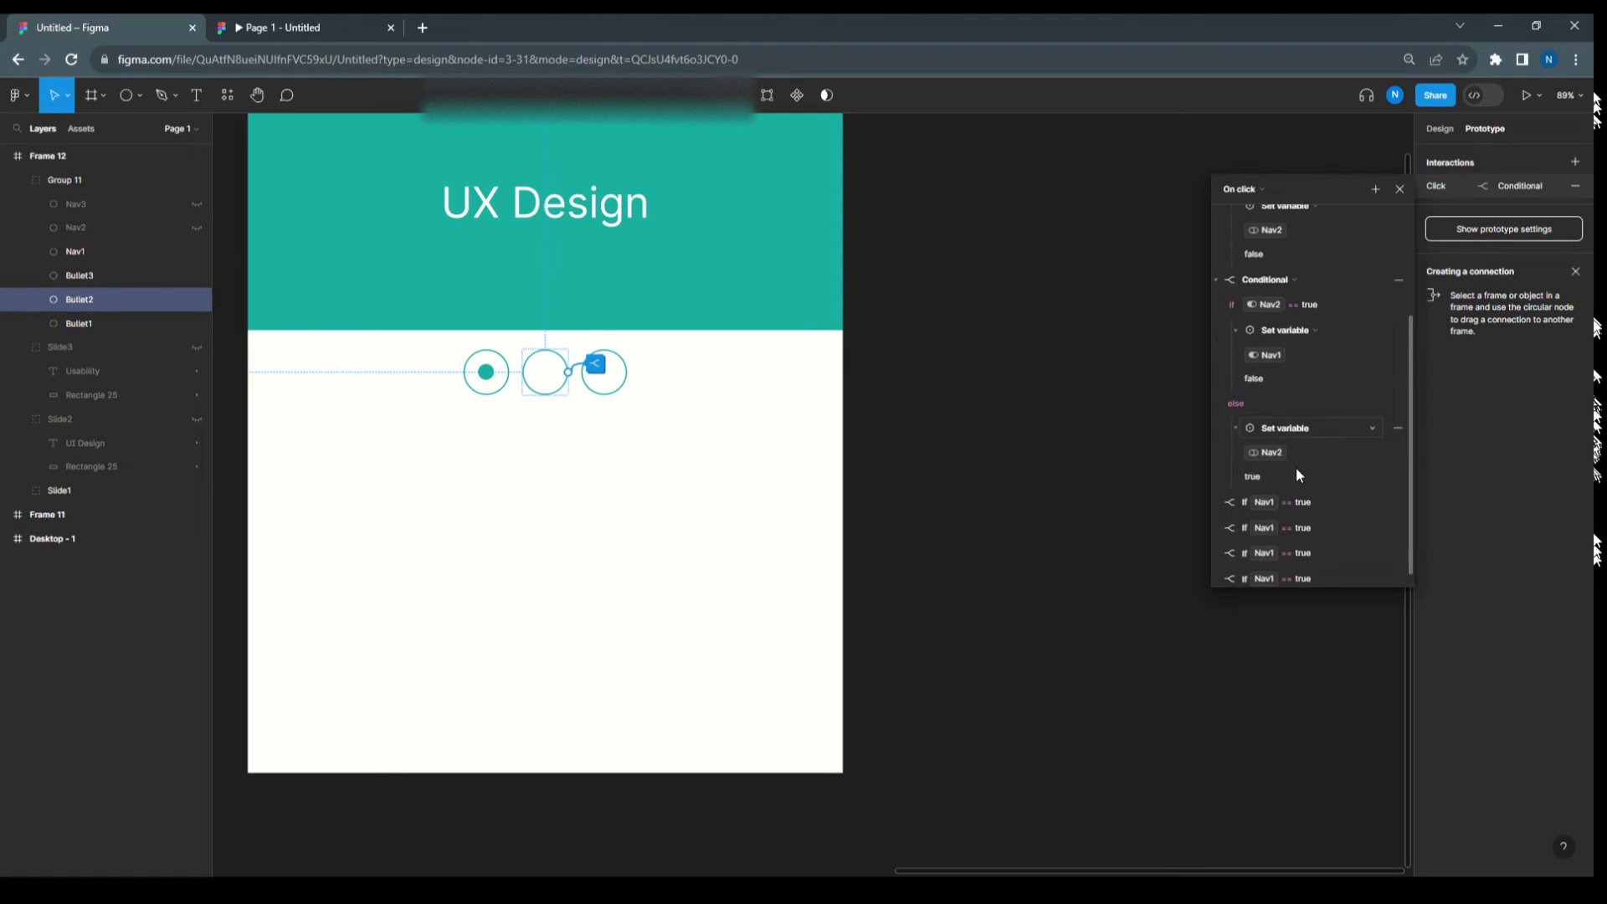
Step: Make the third conditional test Nav2 == true, keeping its Set Nav3 to false action
click(1214, 491)
scroll(1278, 451, down, 4)
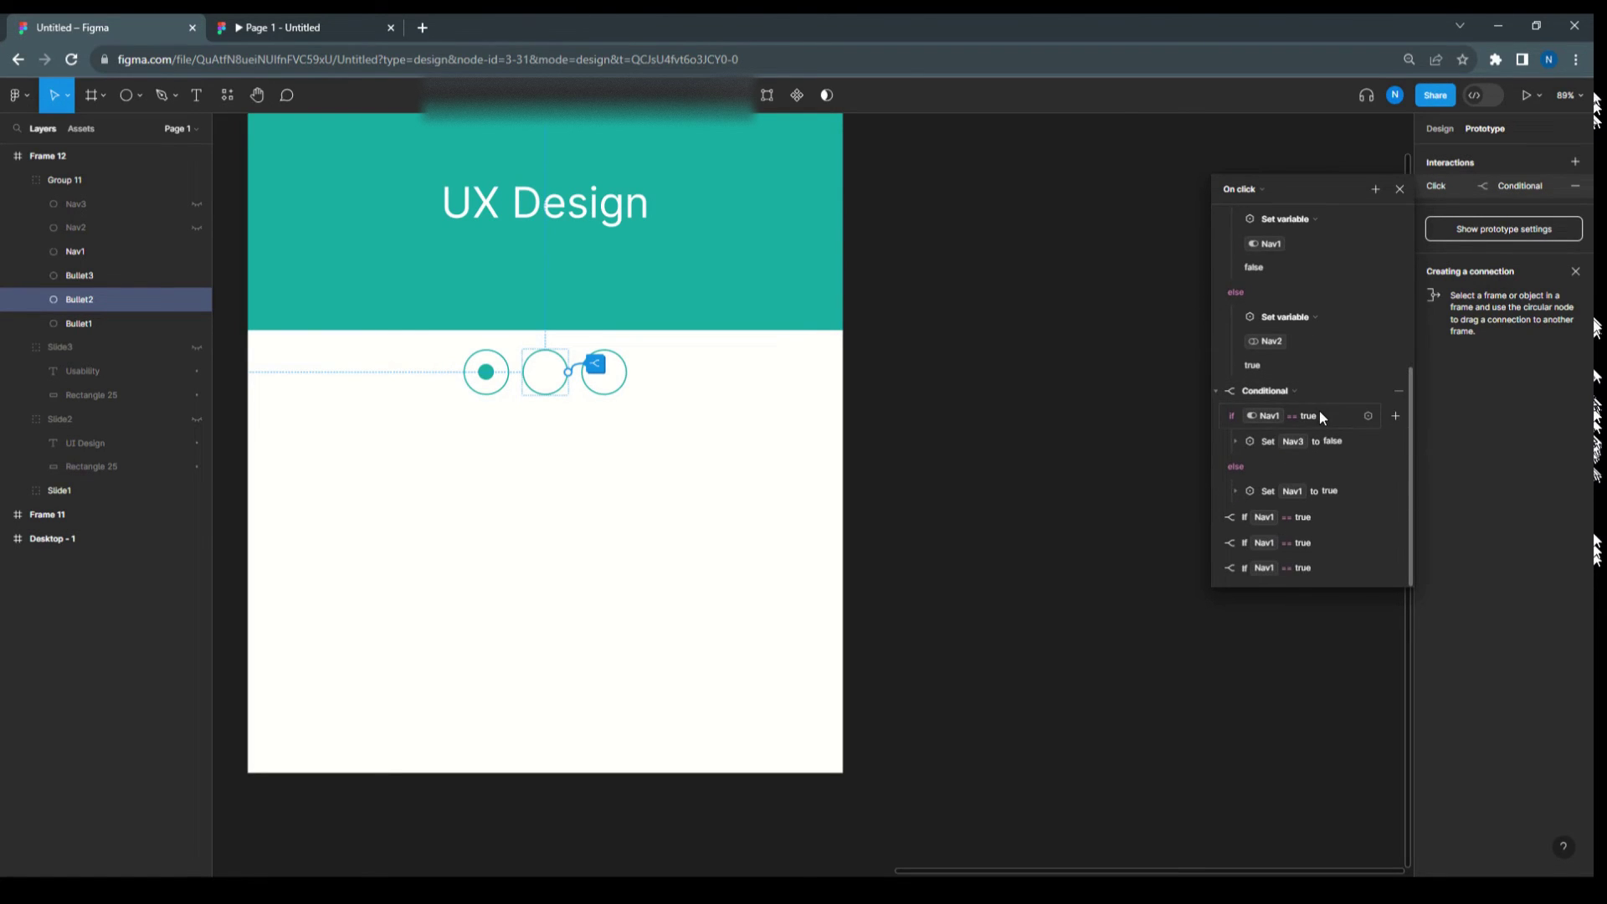
click(1268, 416)
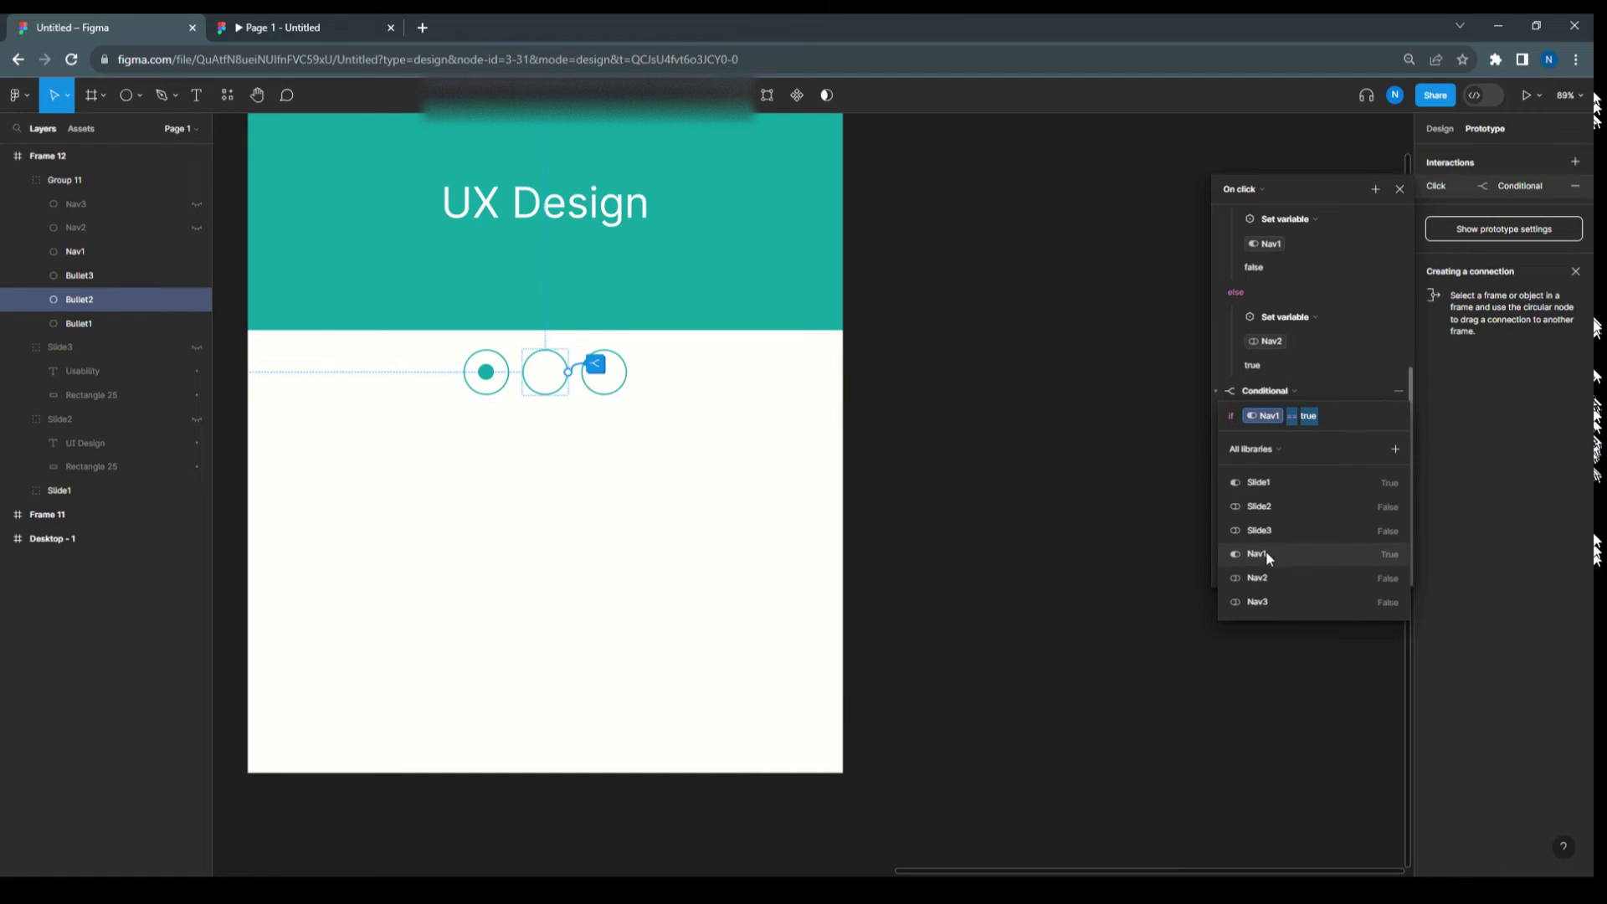
click(1267, 575)
click(1314, 373)
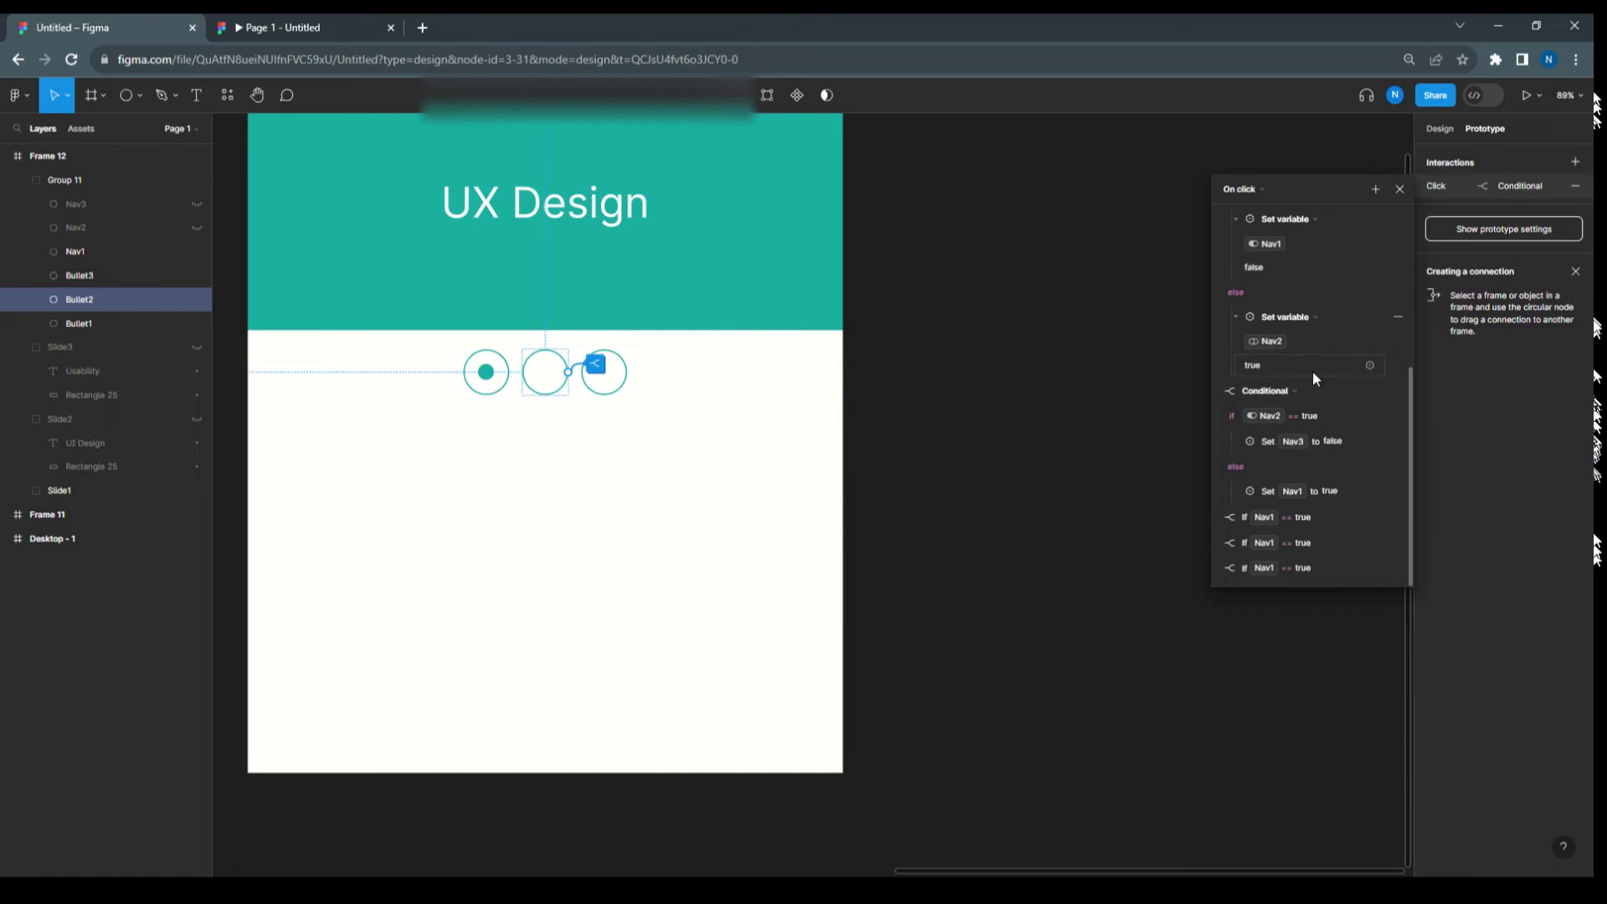
click(1235, 442)
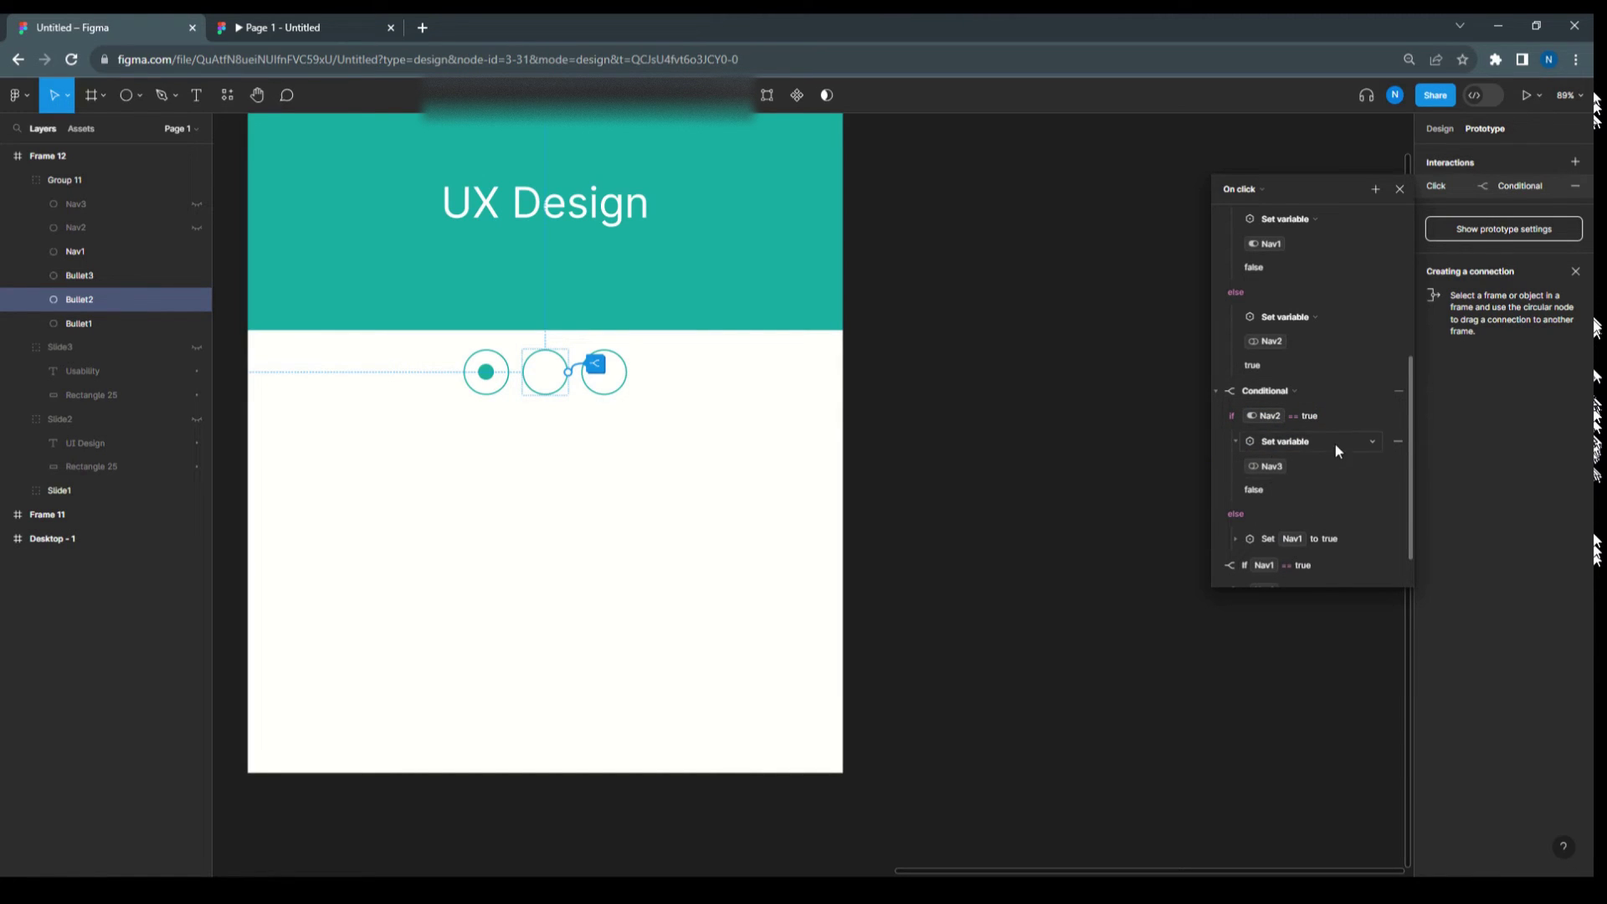
scroll(1337, 452, down, 1)
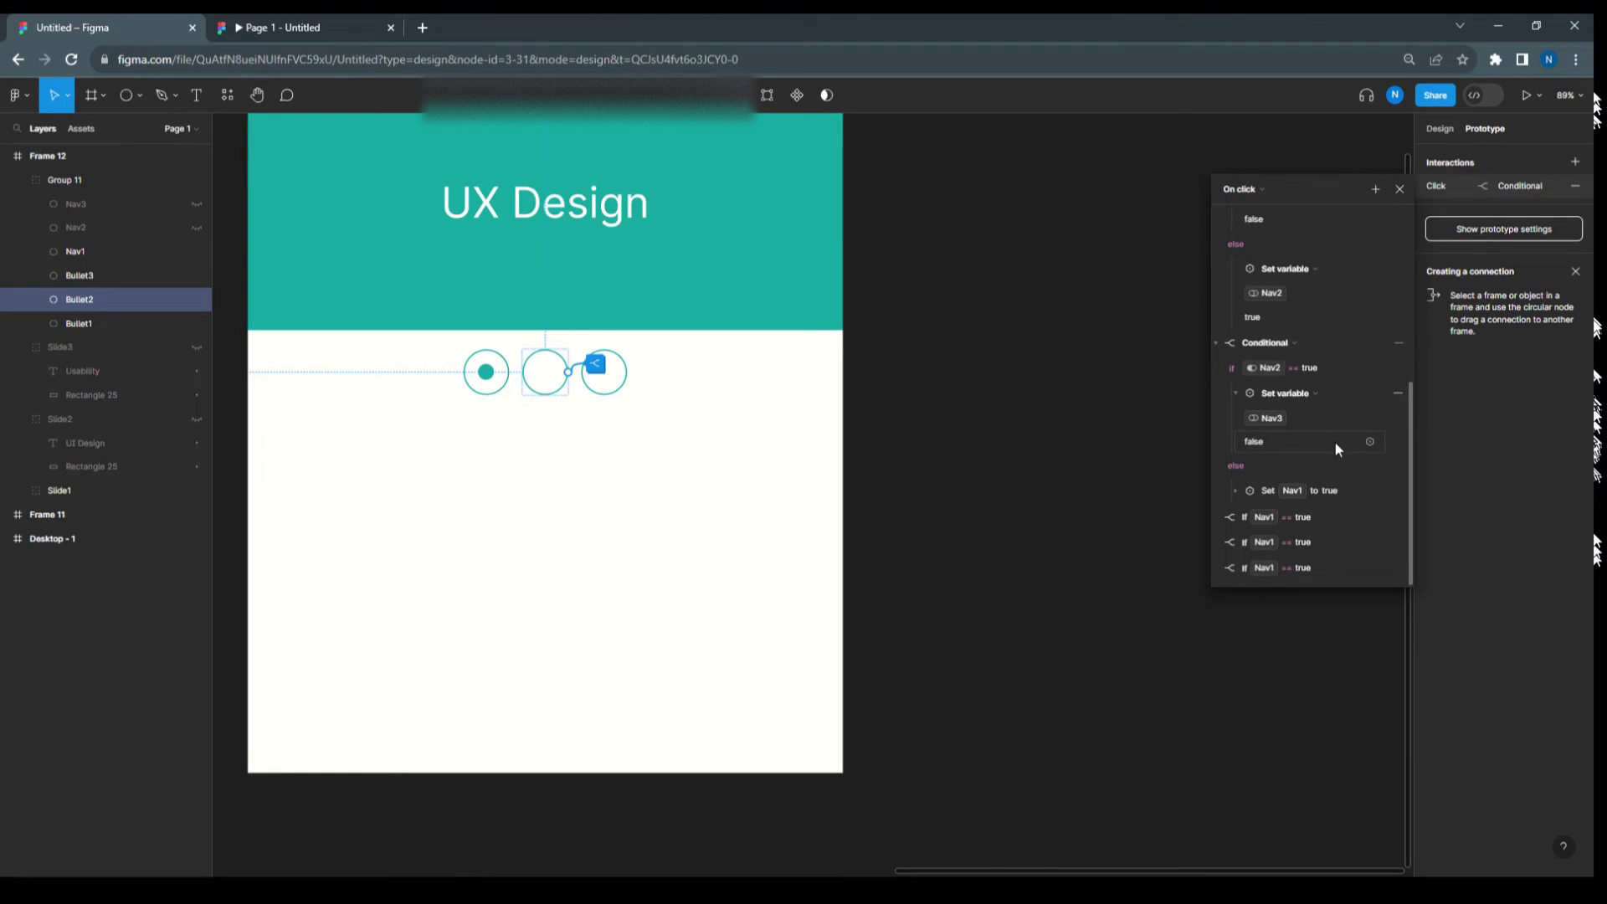
click(1213, 520)
scroll(1300, 479, down, 2)
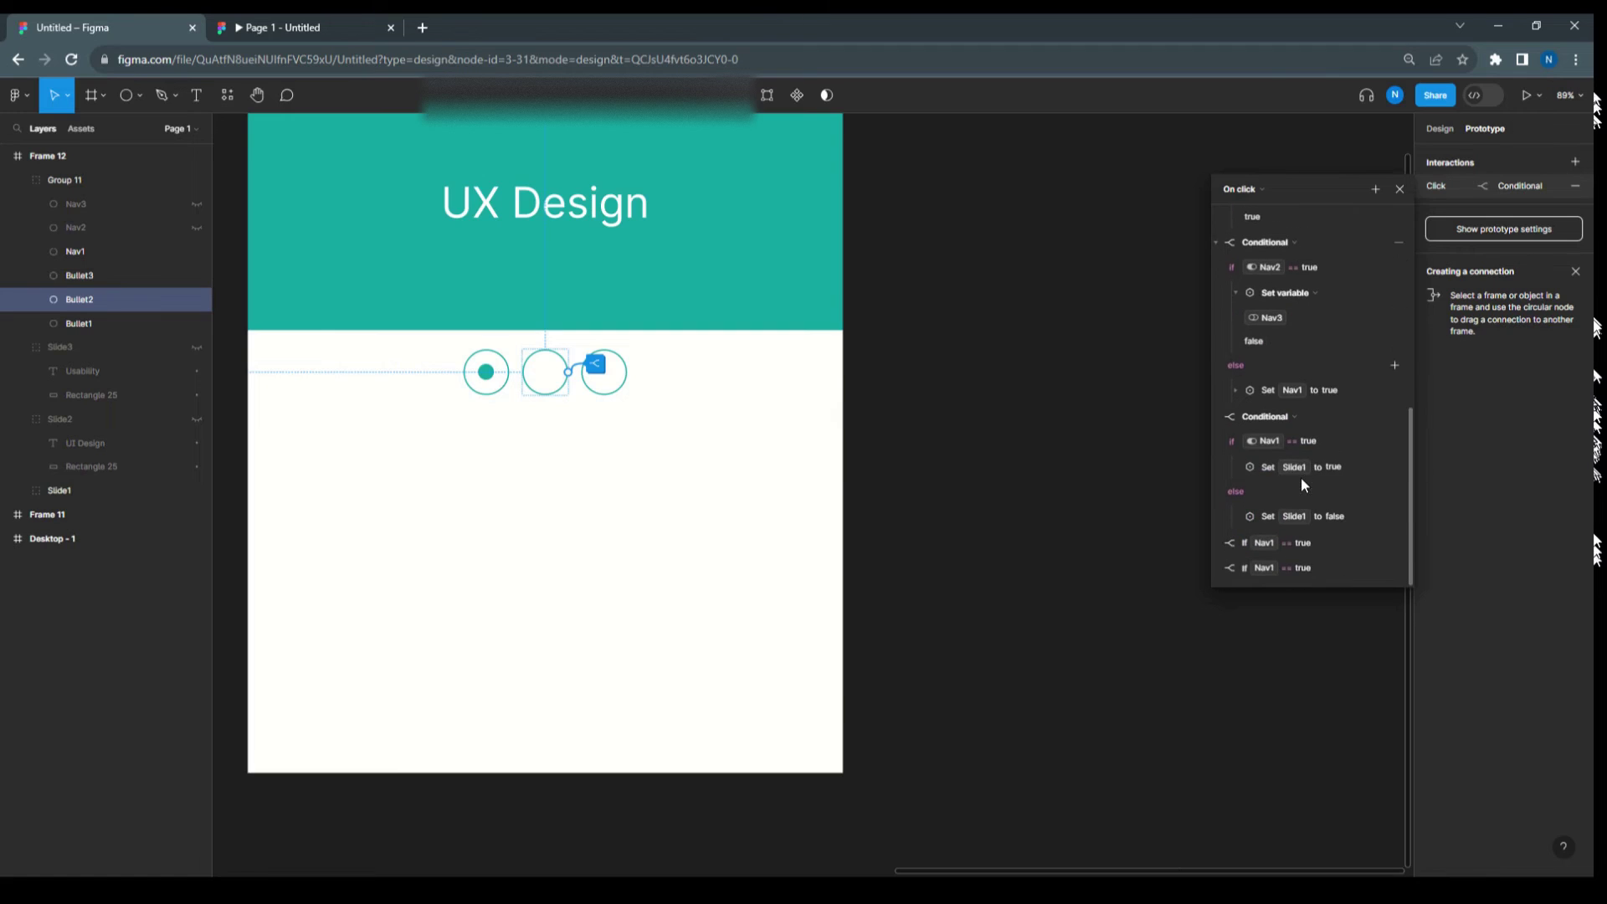
Step: Make the fourth conditional test Nav2 == true and set Slide2 to true
click(1266, 447)
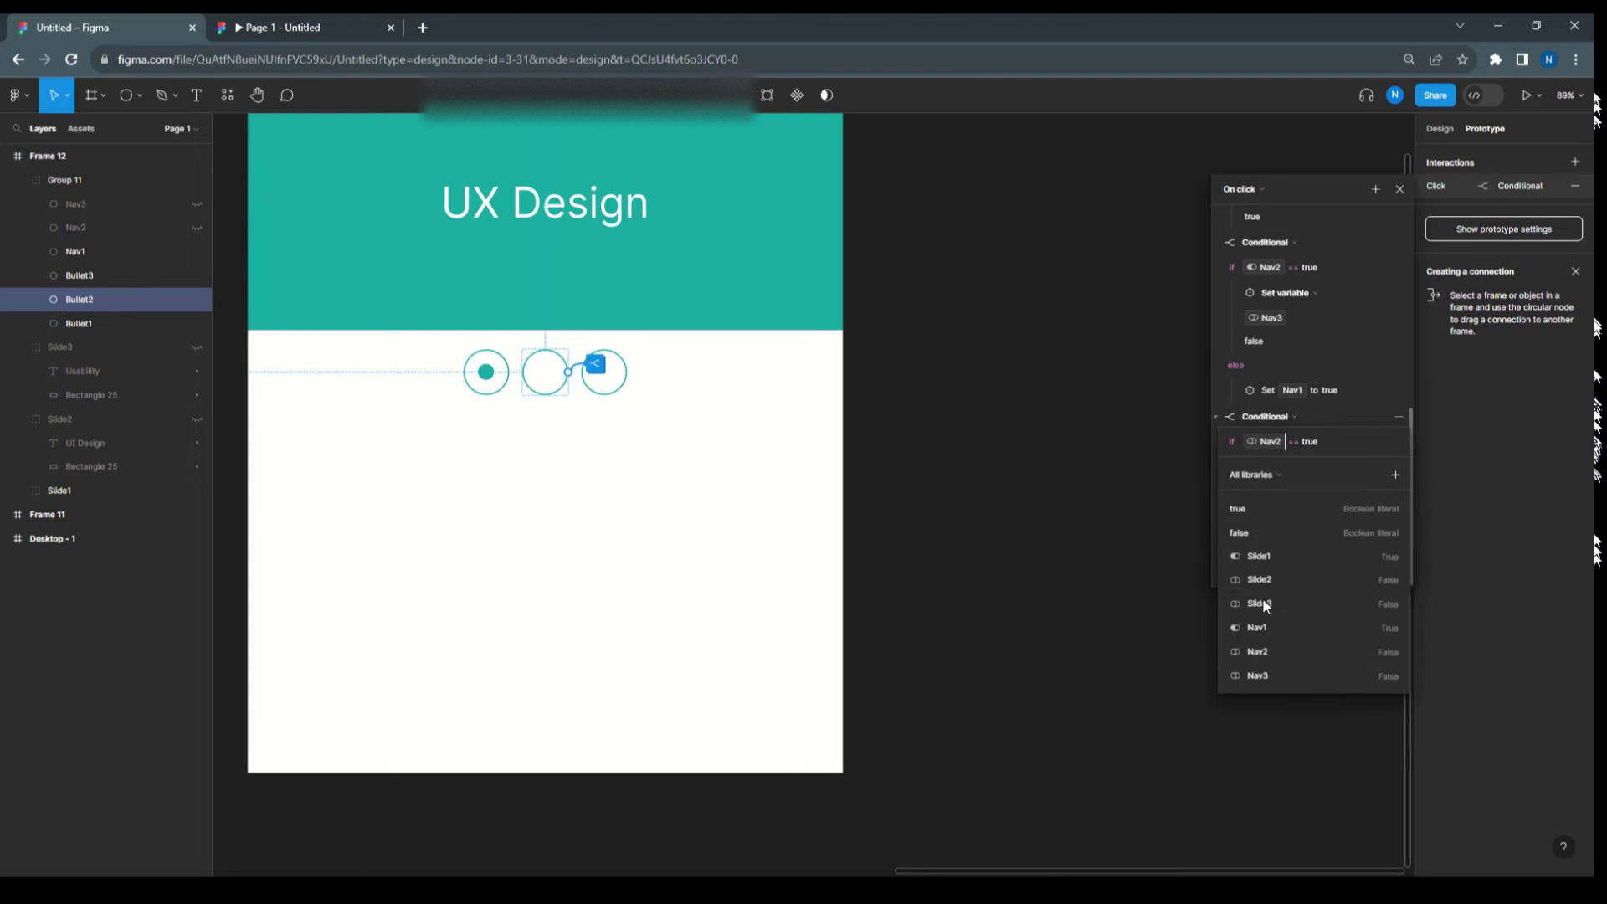
click(1364, 390)
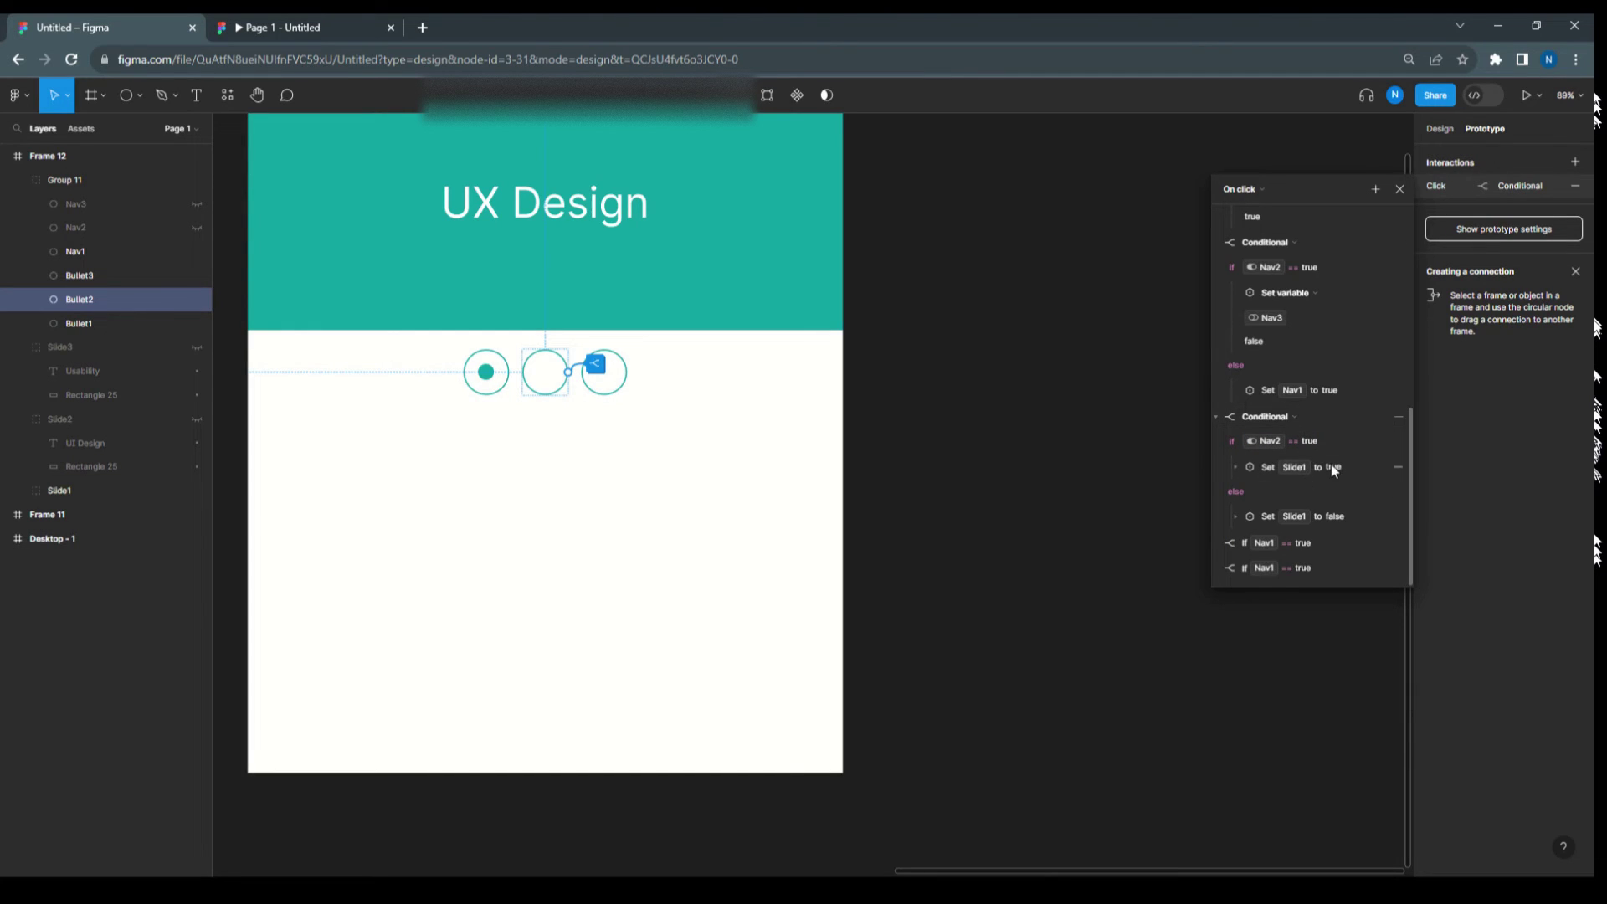
click(1234, 467)
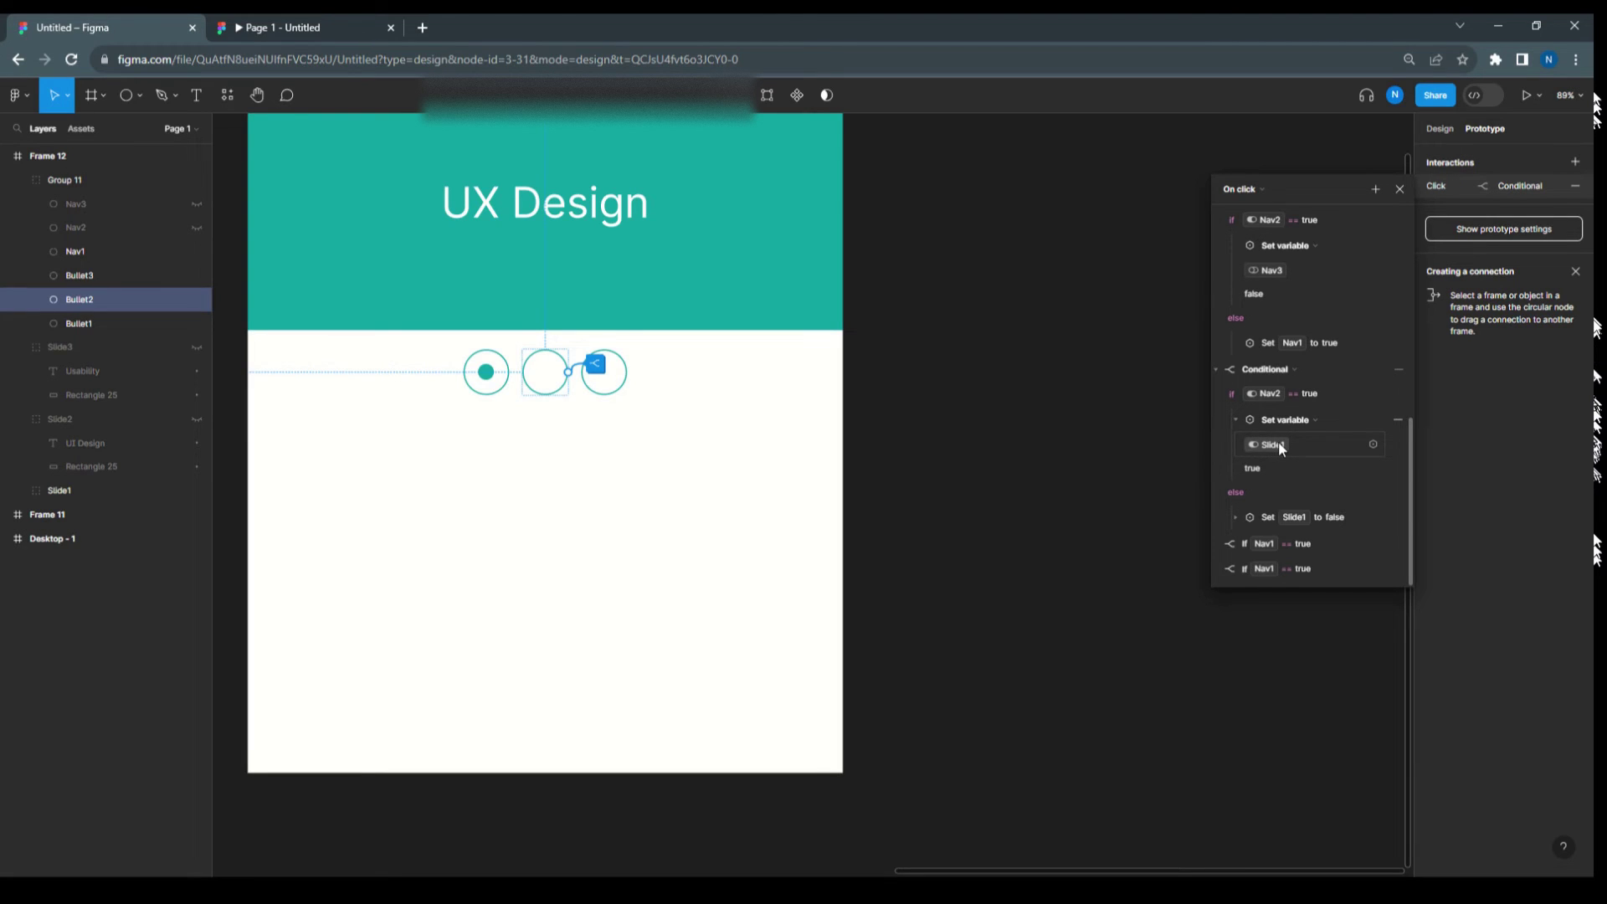
click(1279, 445)
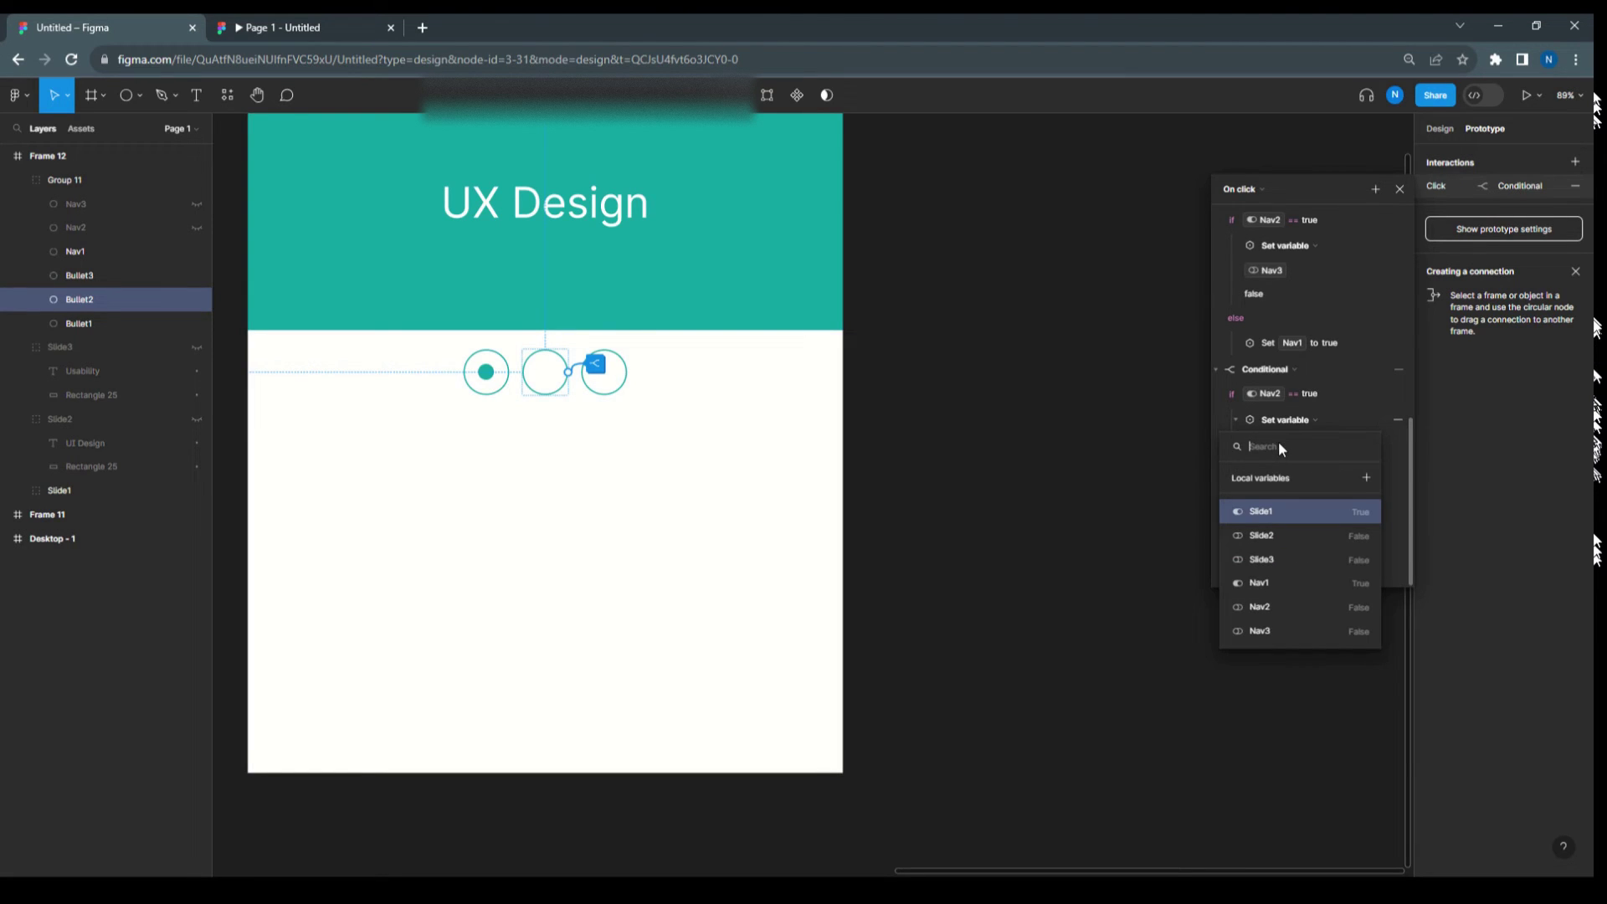
click(1273, 535)
click(1352, 394)
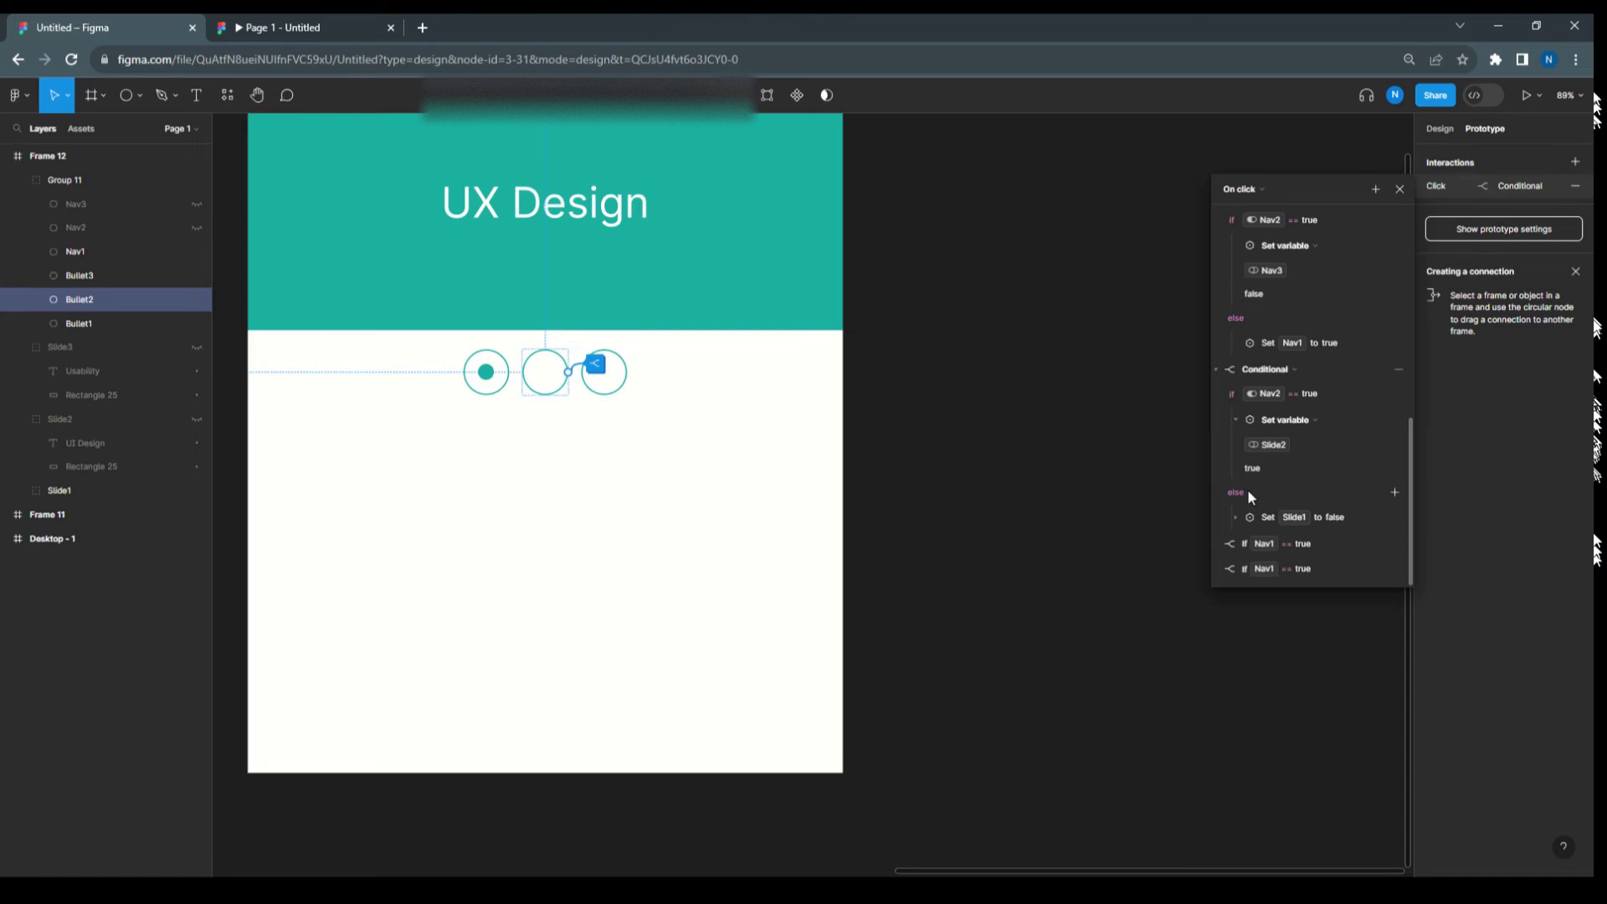
Step: Change the fourth conditional's else action to set Slide2 to false
click(1236, 517)
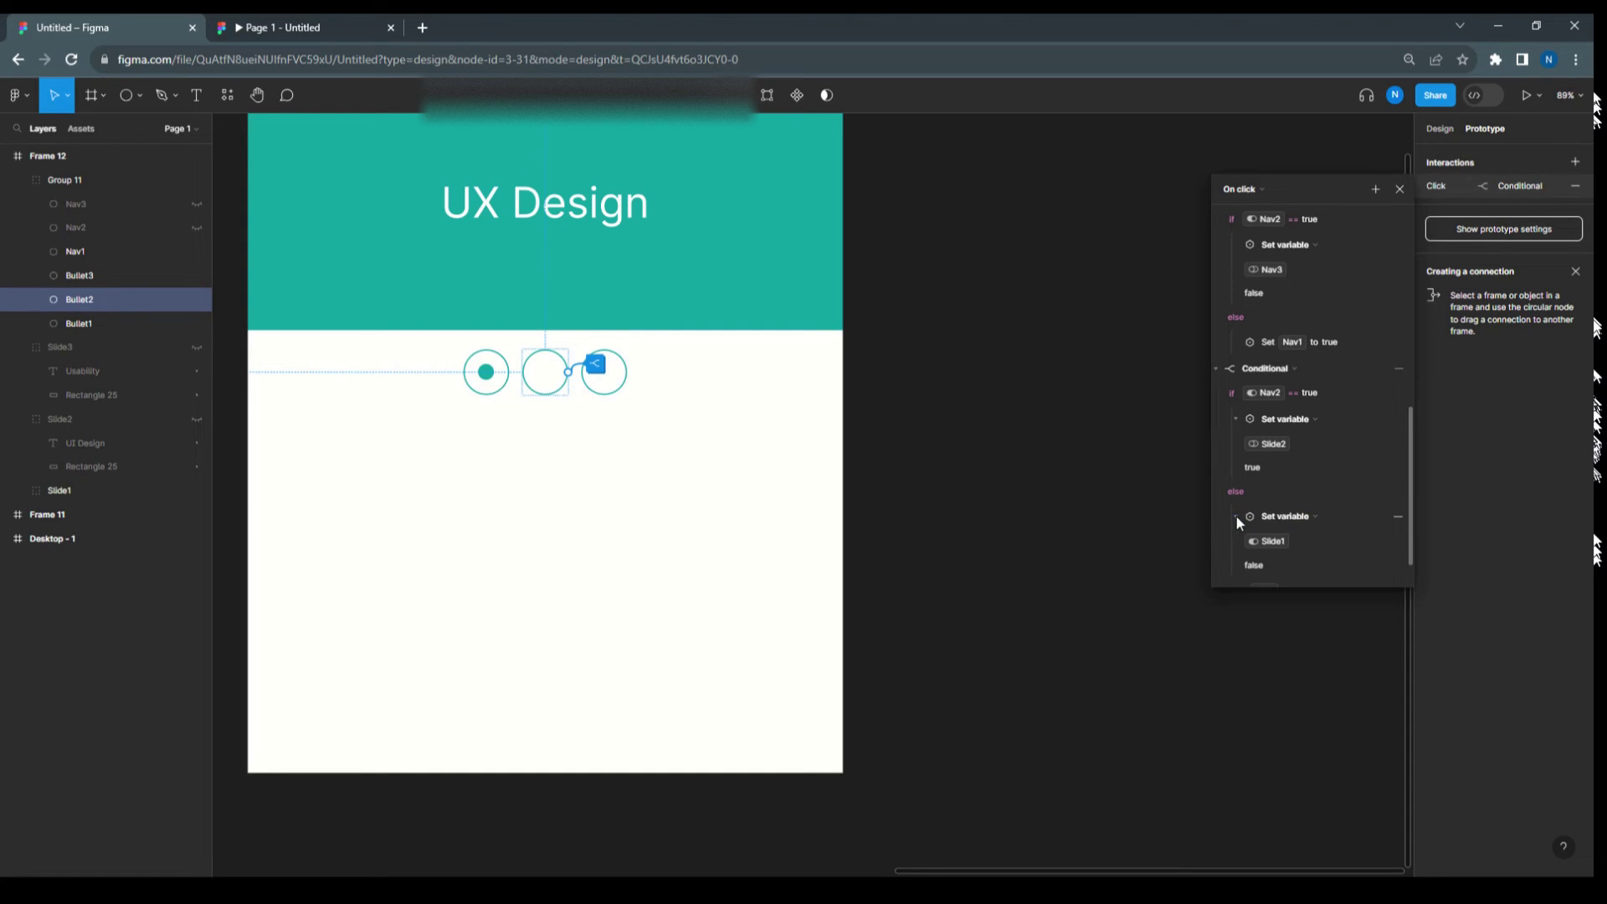
click(1264, 539)
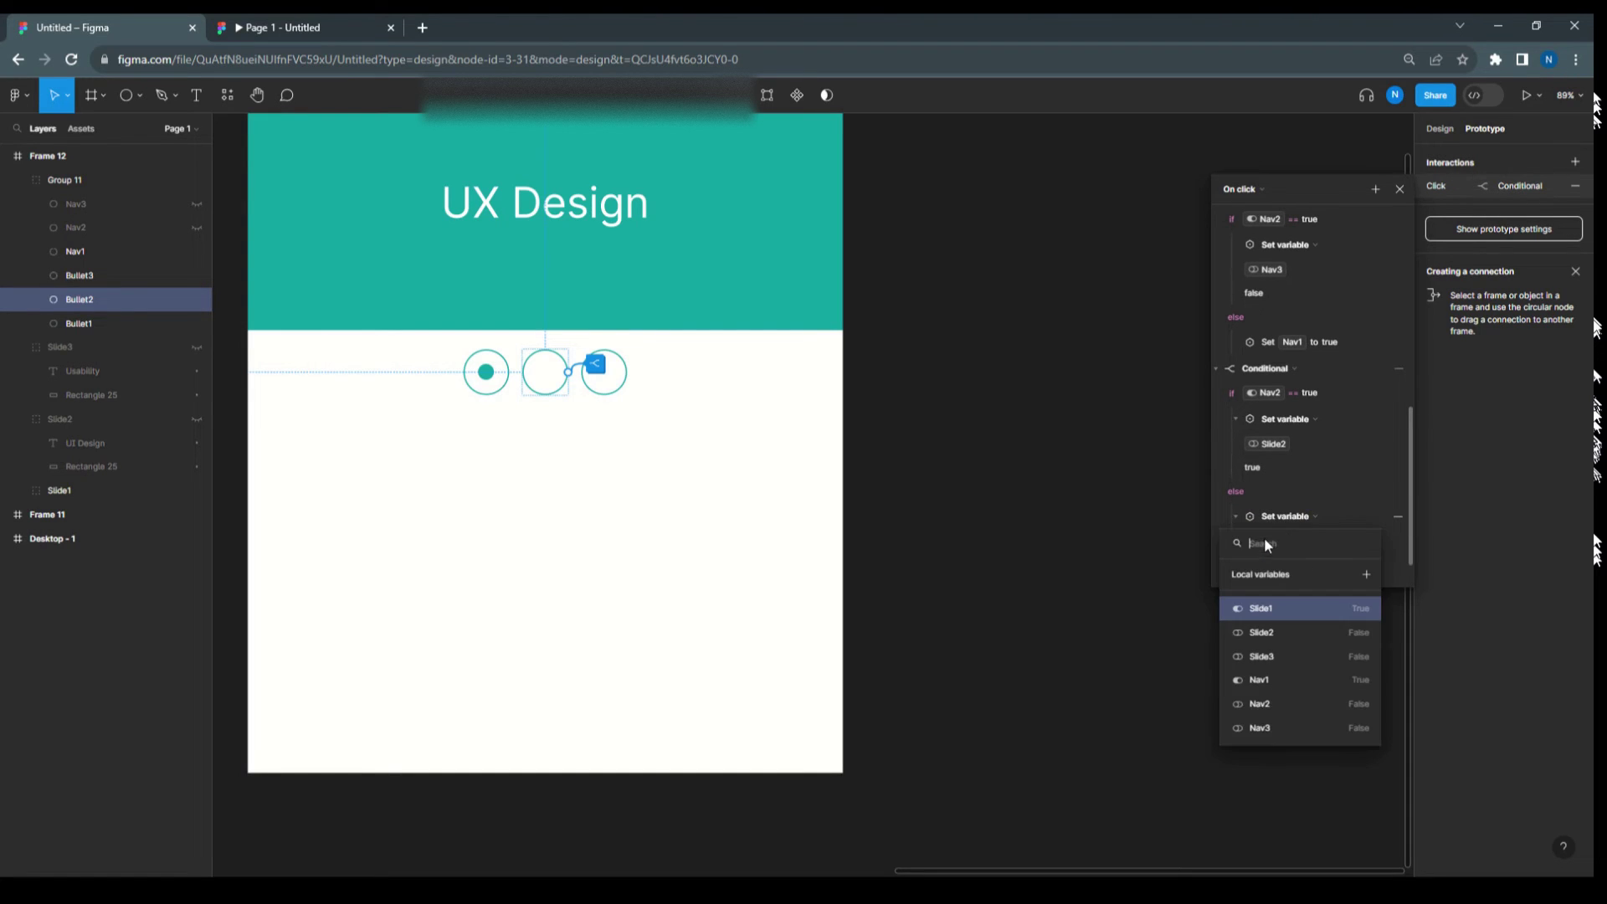
click(1261, 634)
click(1333, 462)
scroll(1314, 477, down, 2)
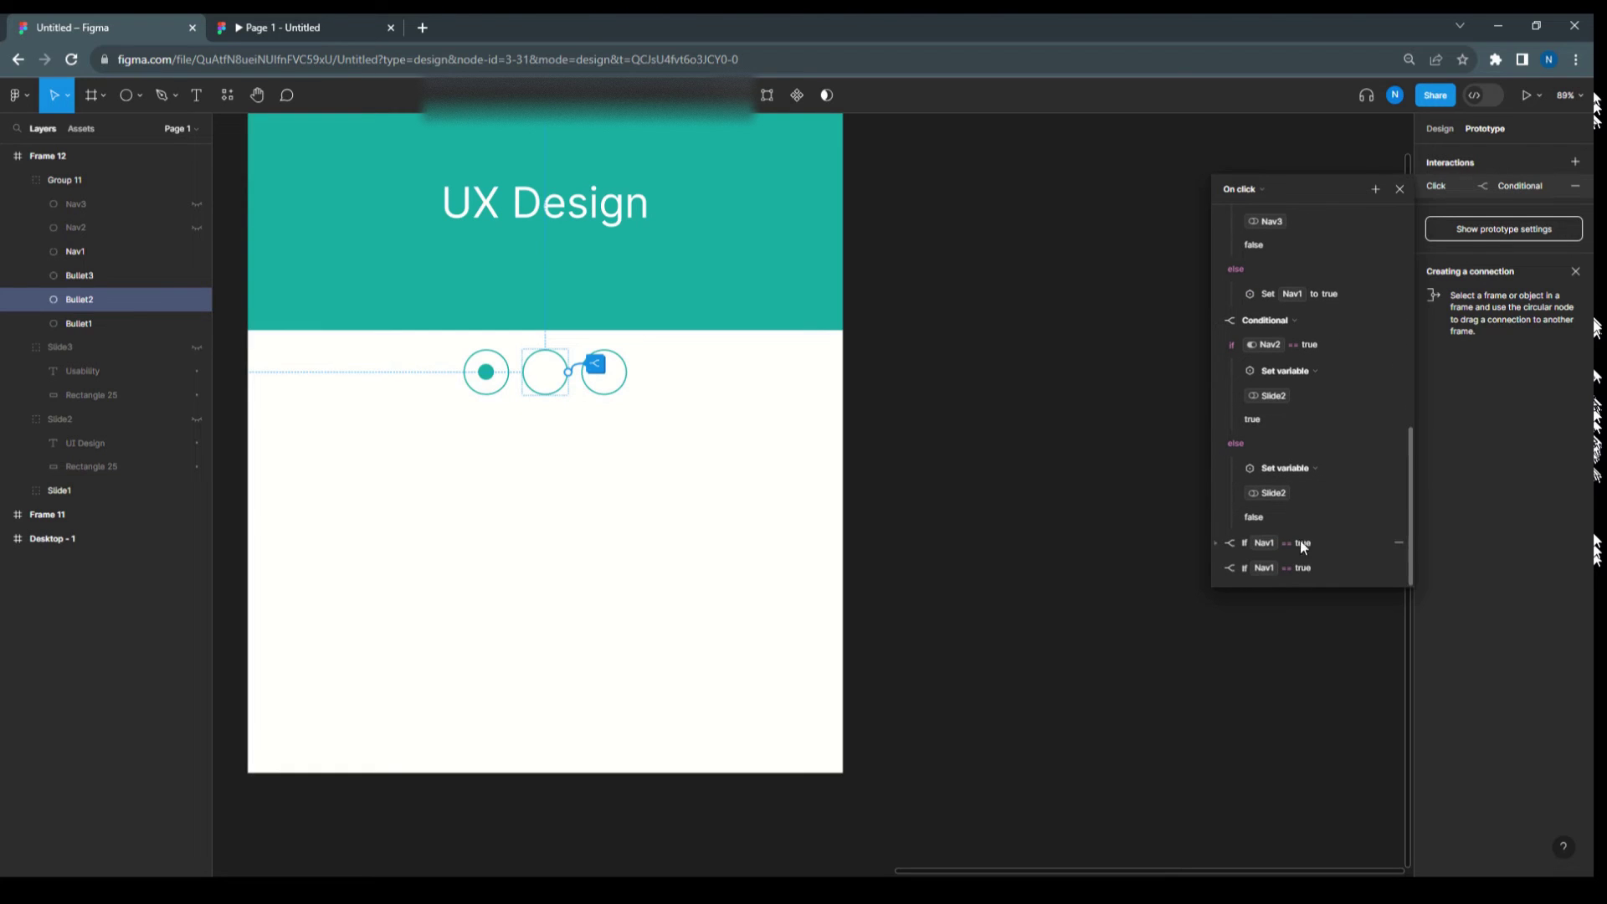
Step: Make the next conditional test Nav2 and set Slide1, not Slide2, to false
click(1214, 544)
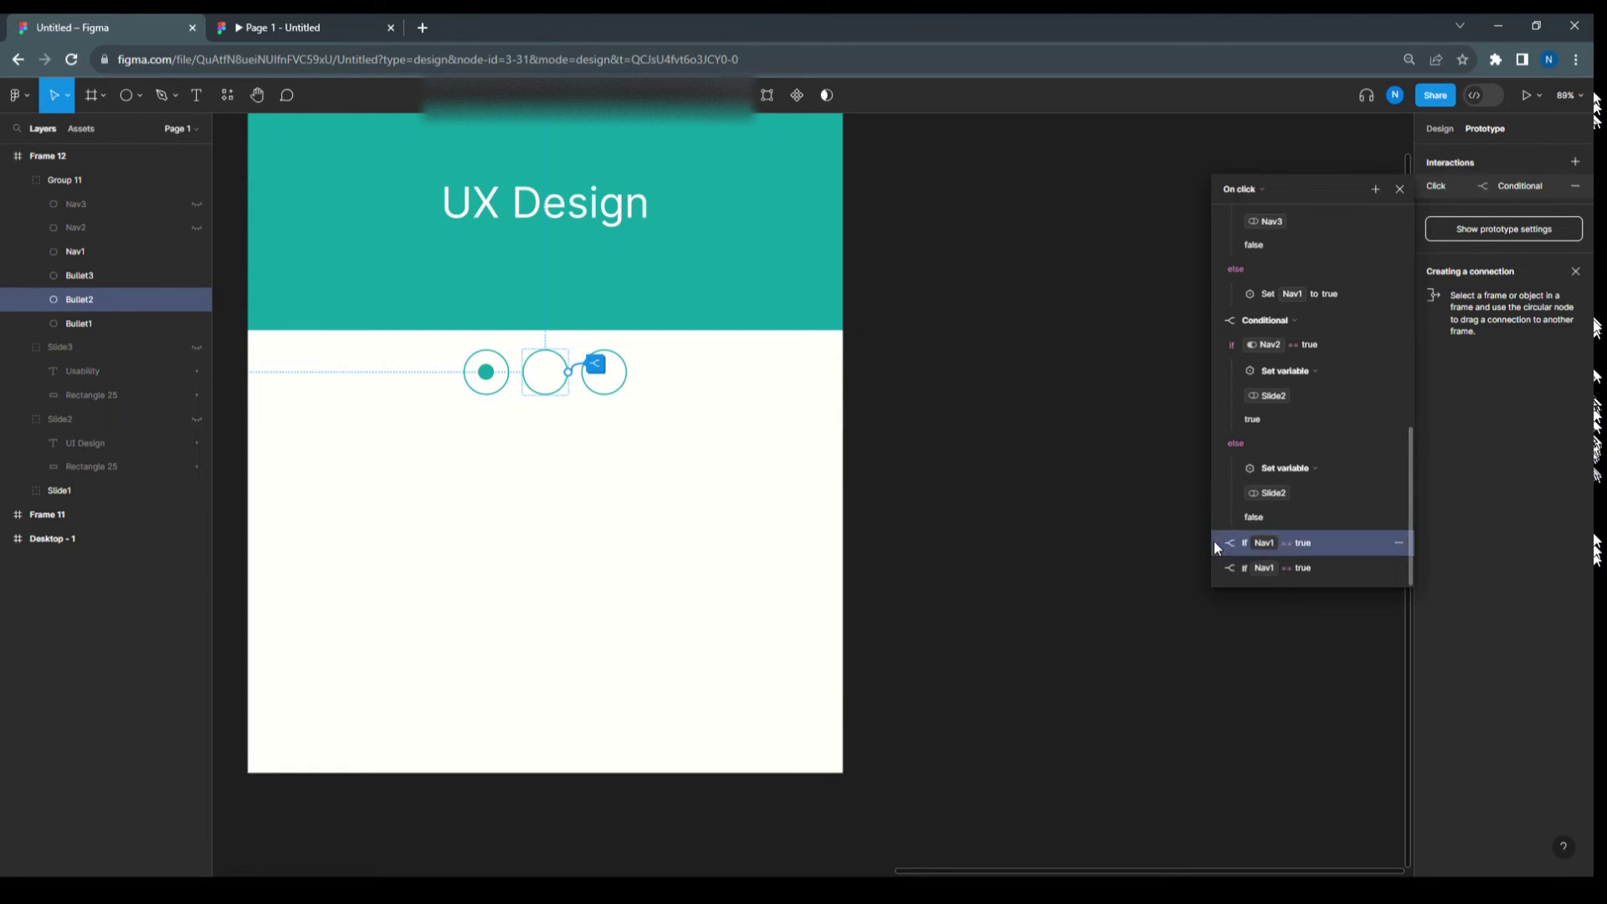
click(1215, 544)
scroll(1274, 528, down, 2)
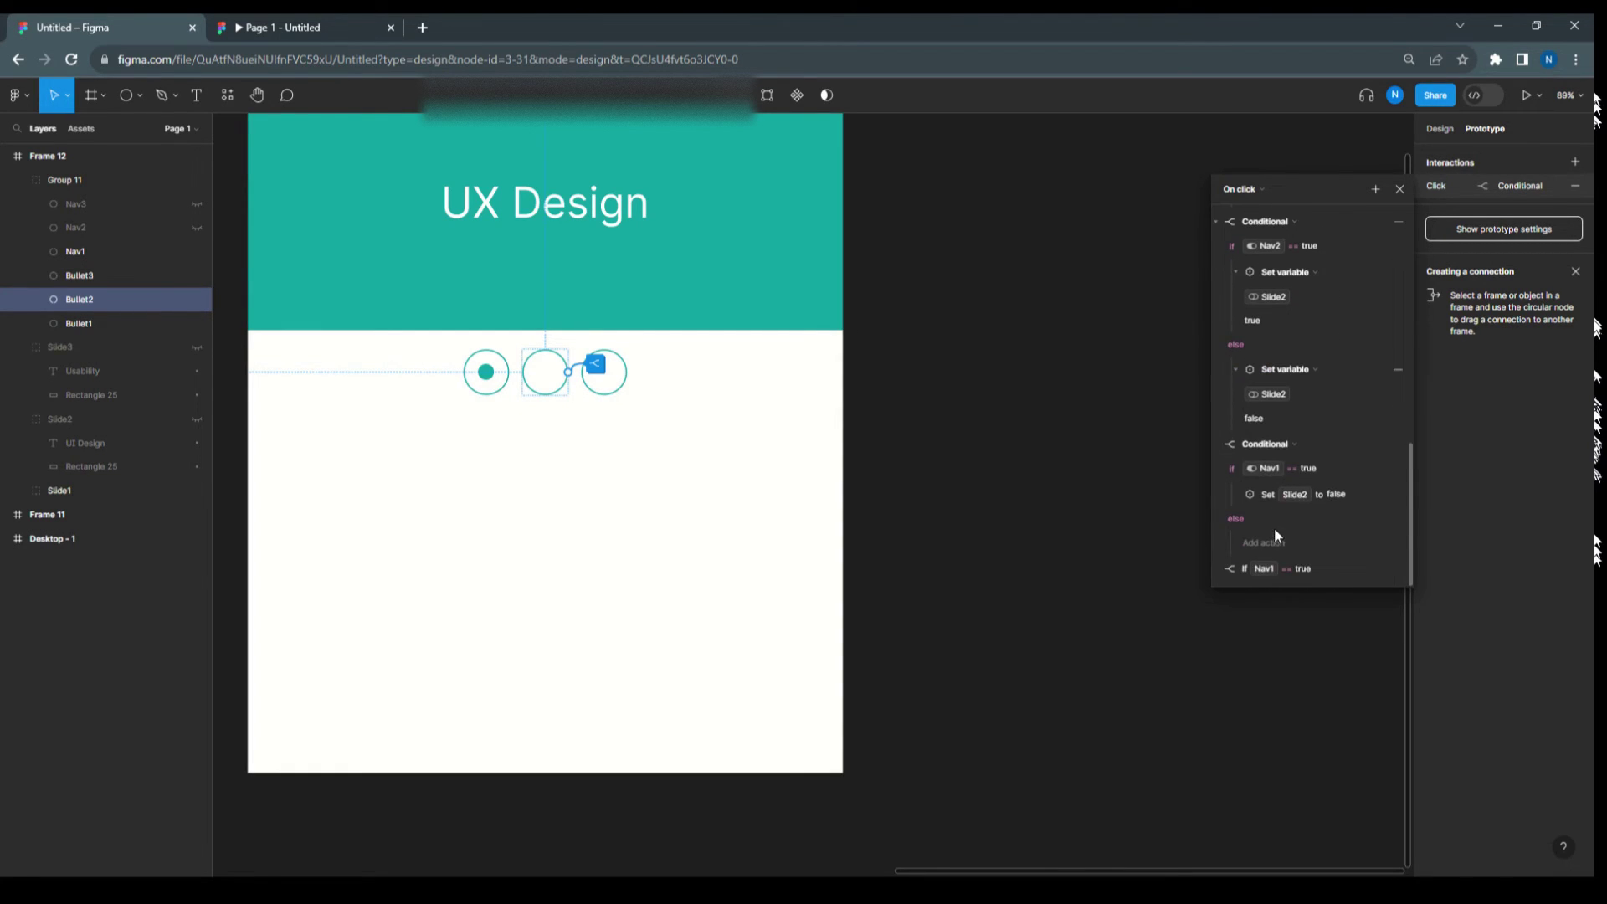
click(1265, 469)
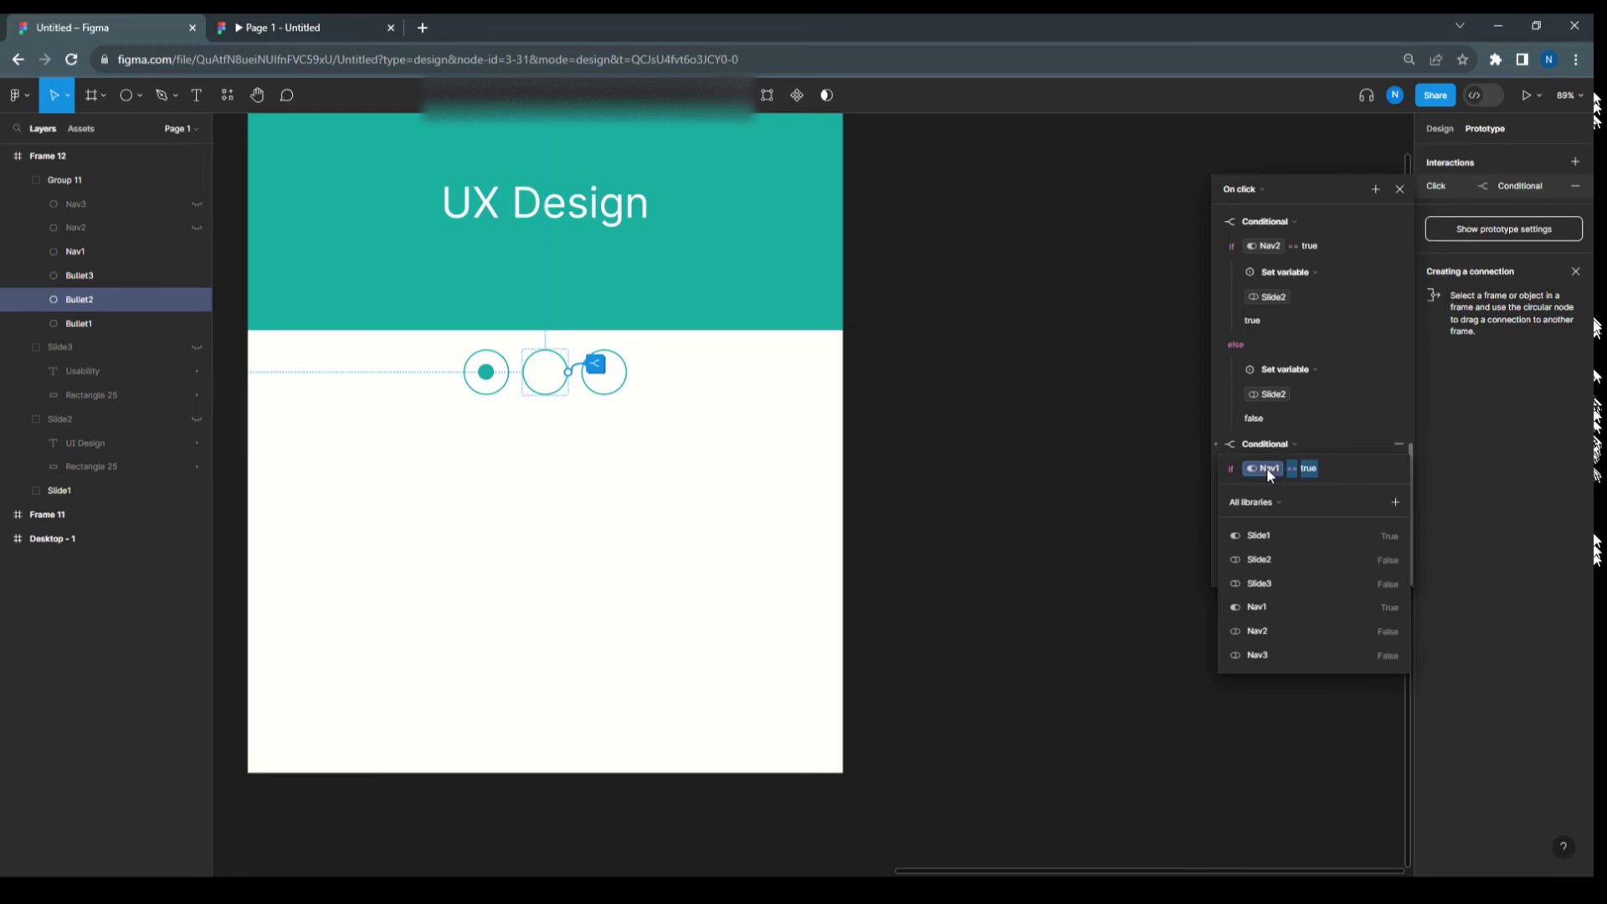
click(1265, 631)
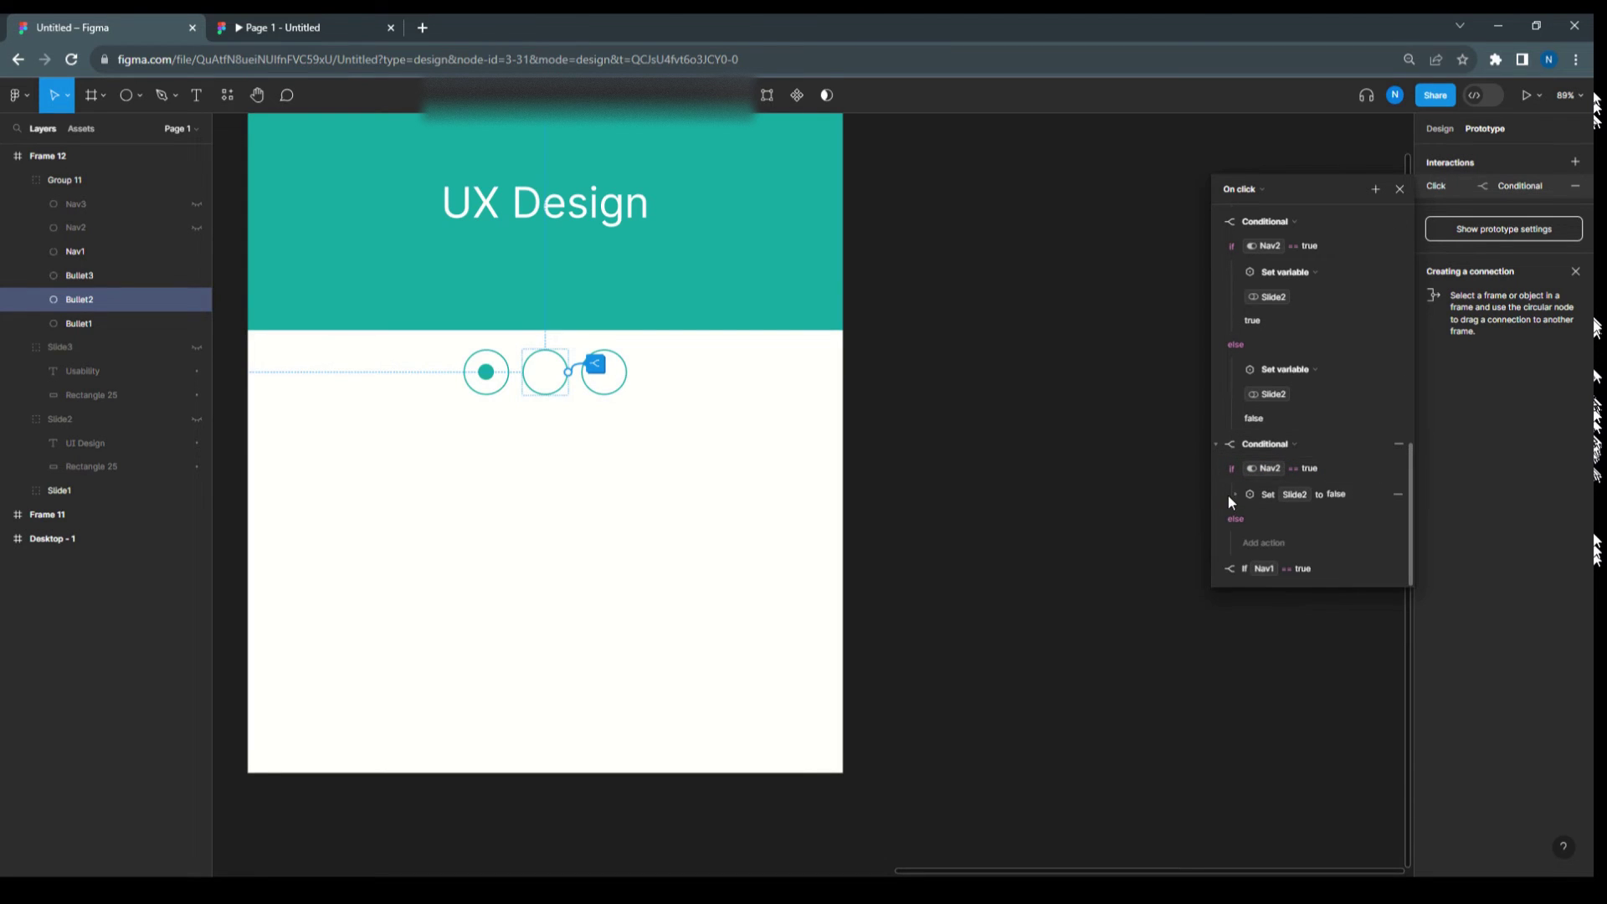
click(1235, 494)
click(1267, 519)
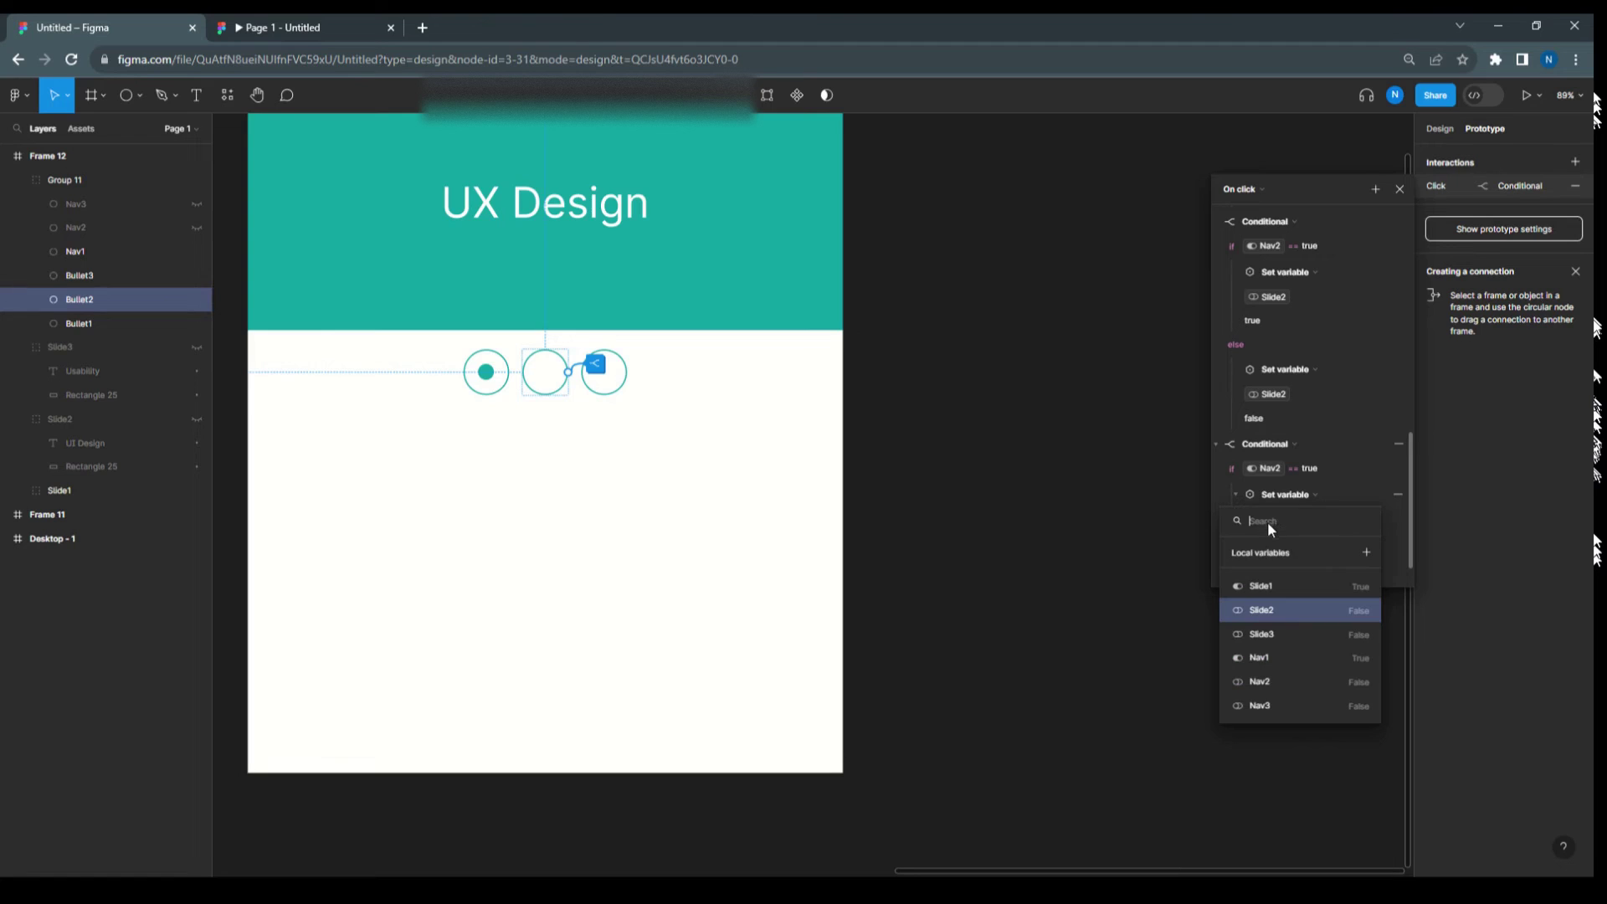
click(1262, 586)
click(1359, 399)
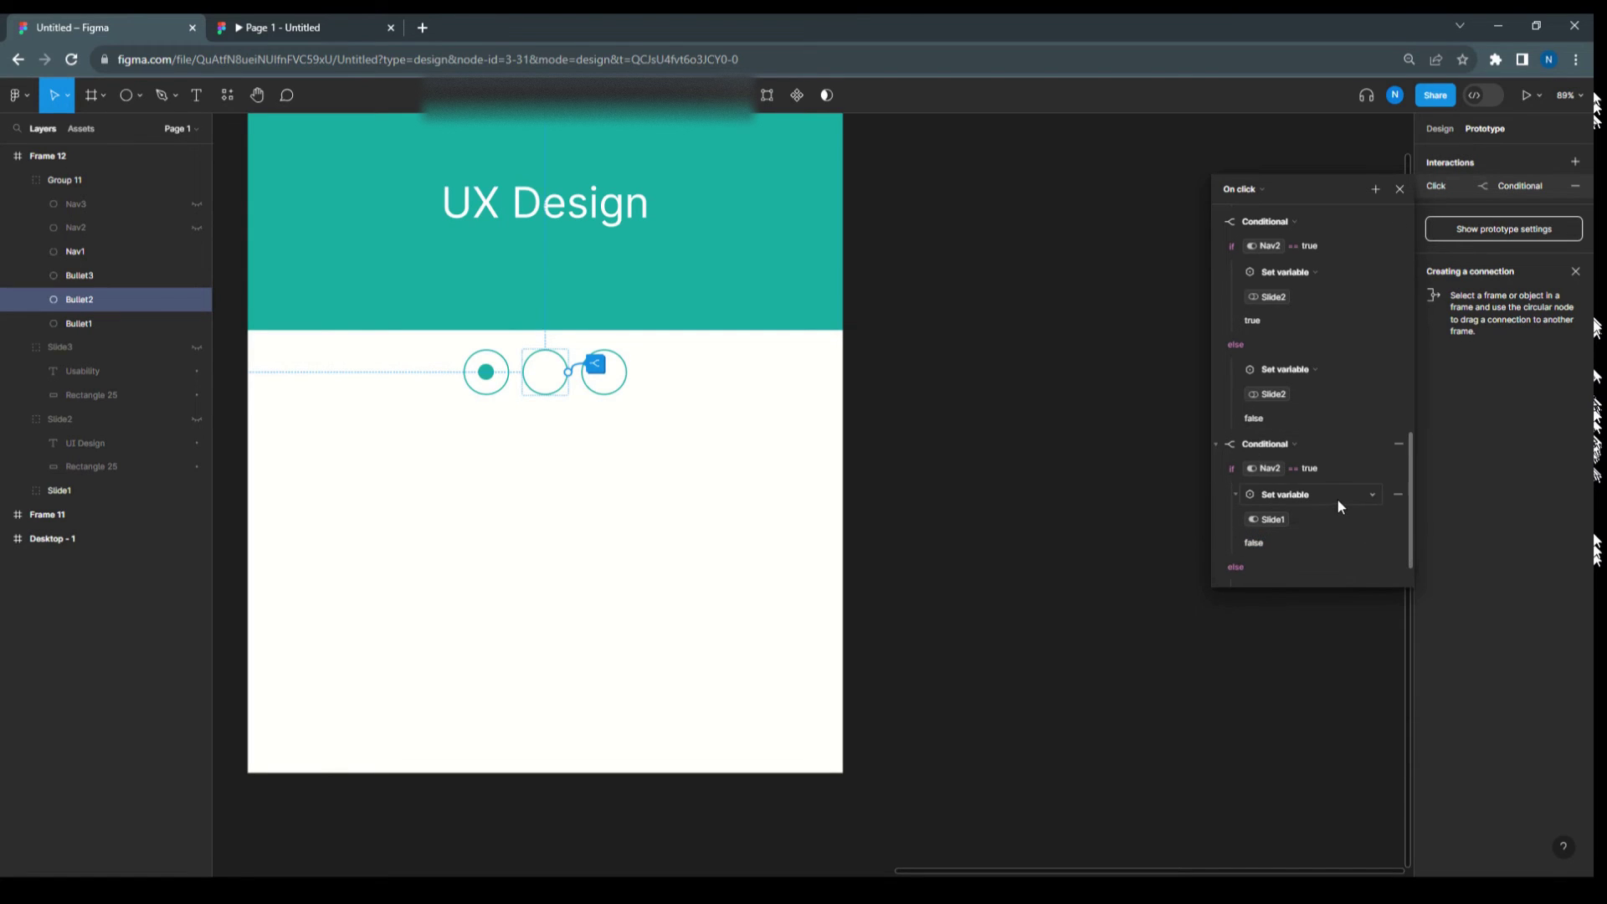
Step: Switch the last condition to check Nav2, keeping Slide3 set to false
scroll(1338, 500, down, 2)
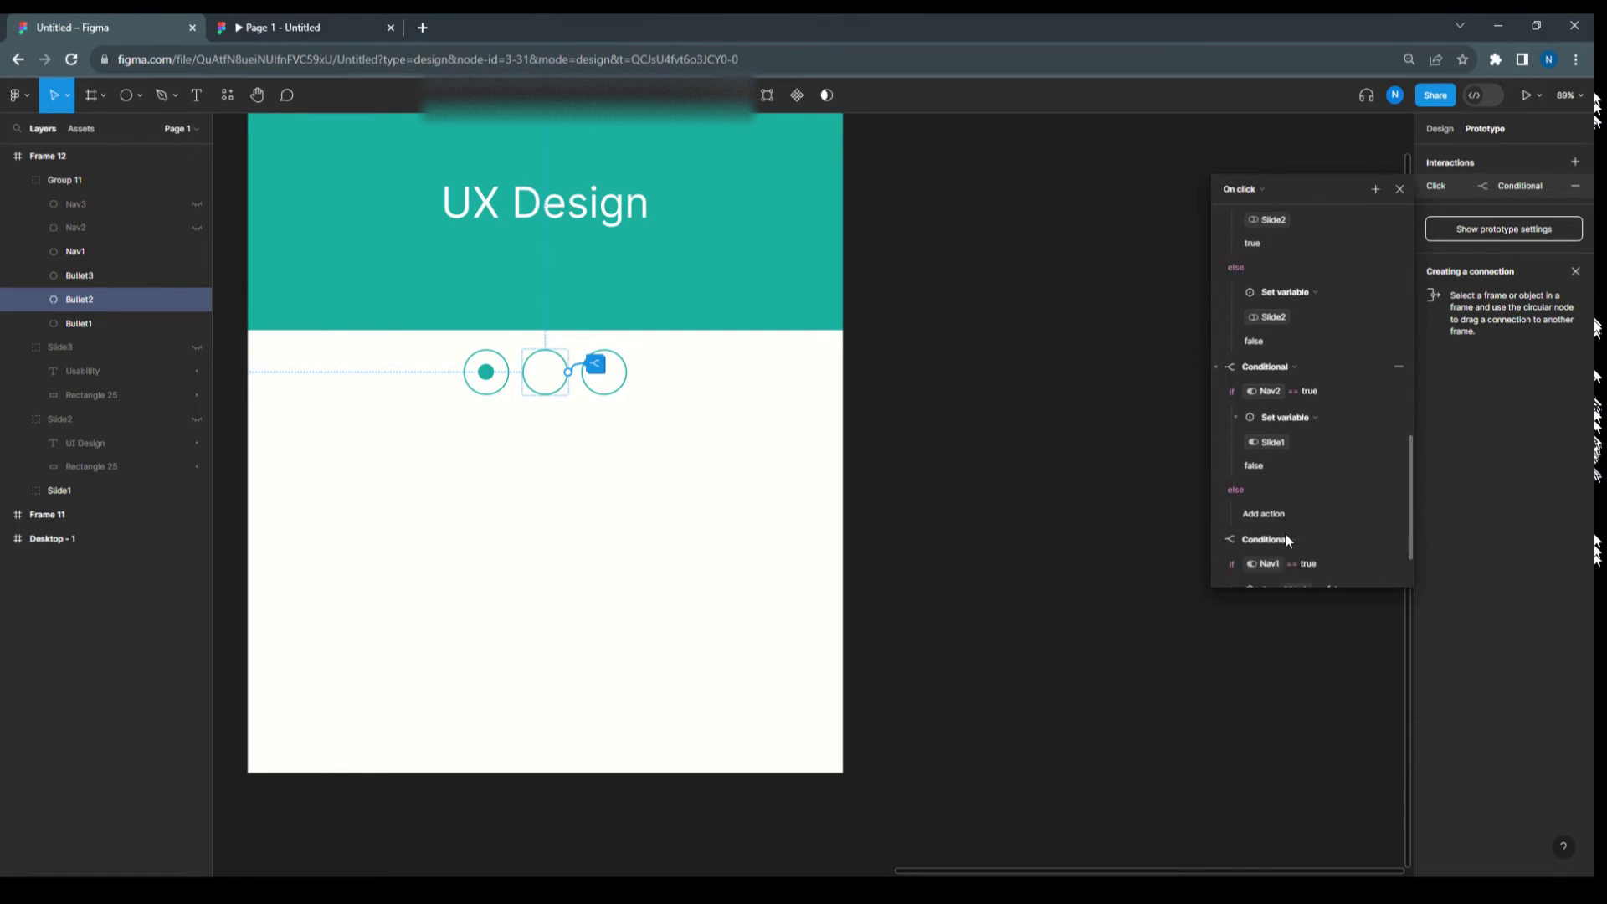
scroll(1283, 532, down, 2)
click(1269, 492)
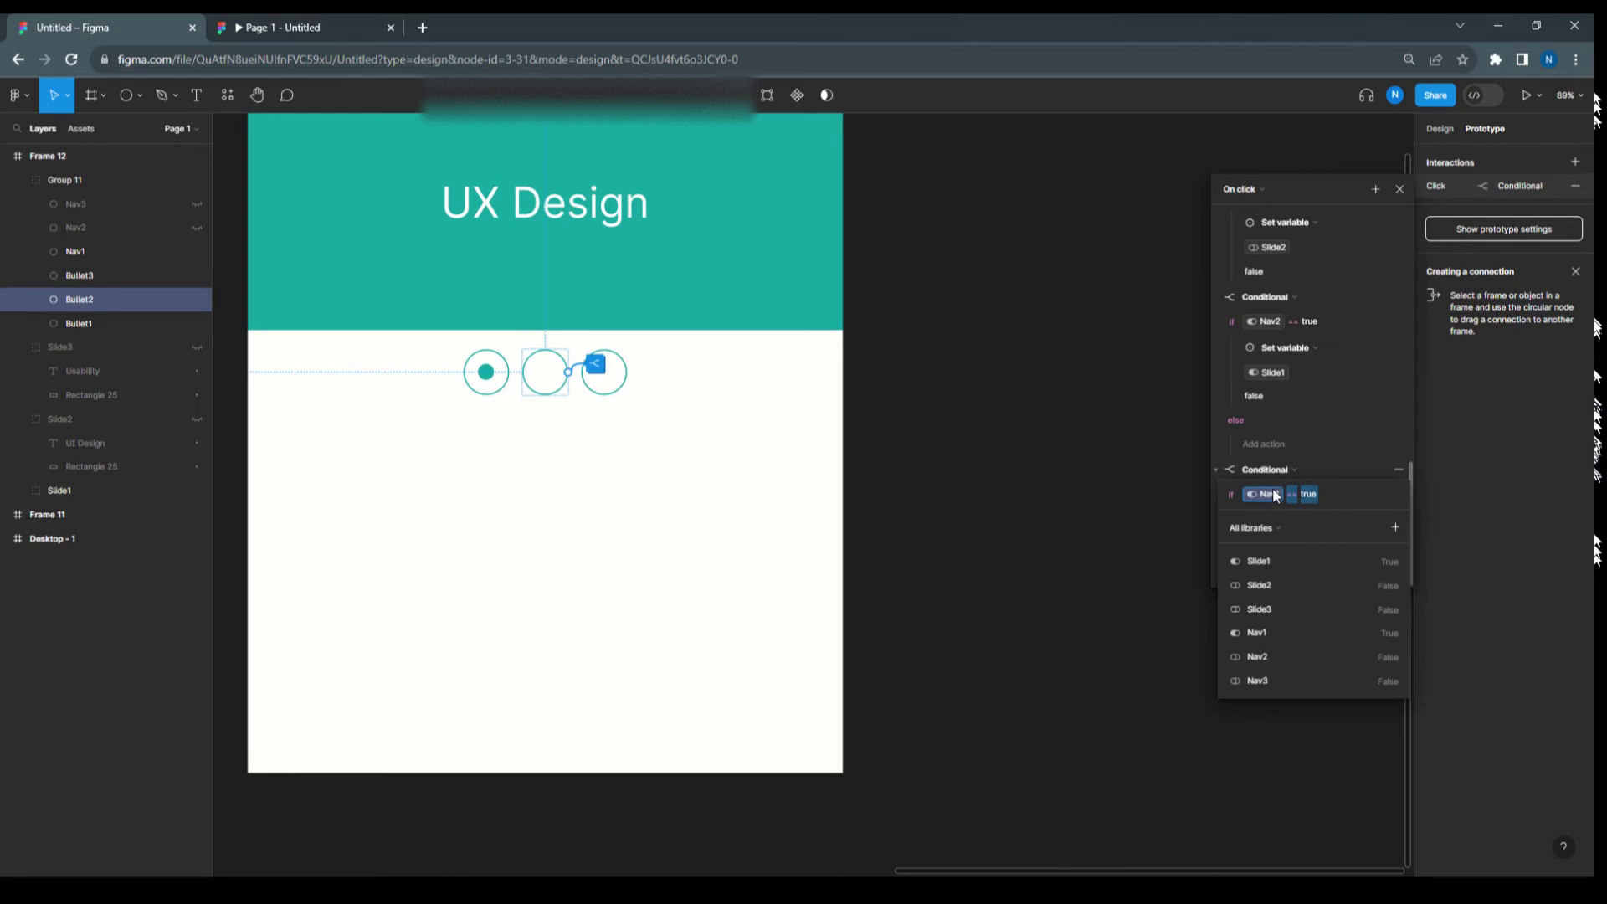
click(1267, 655)
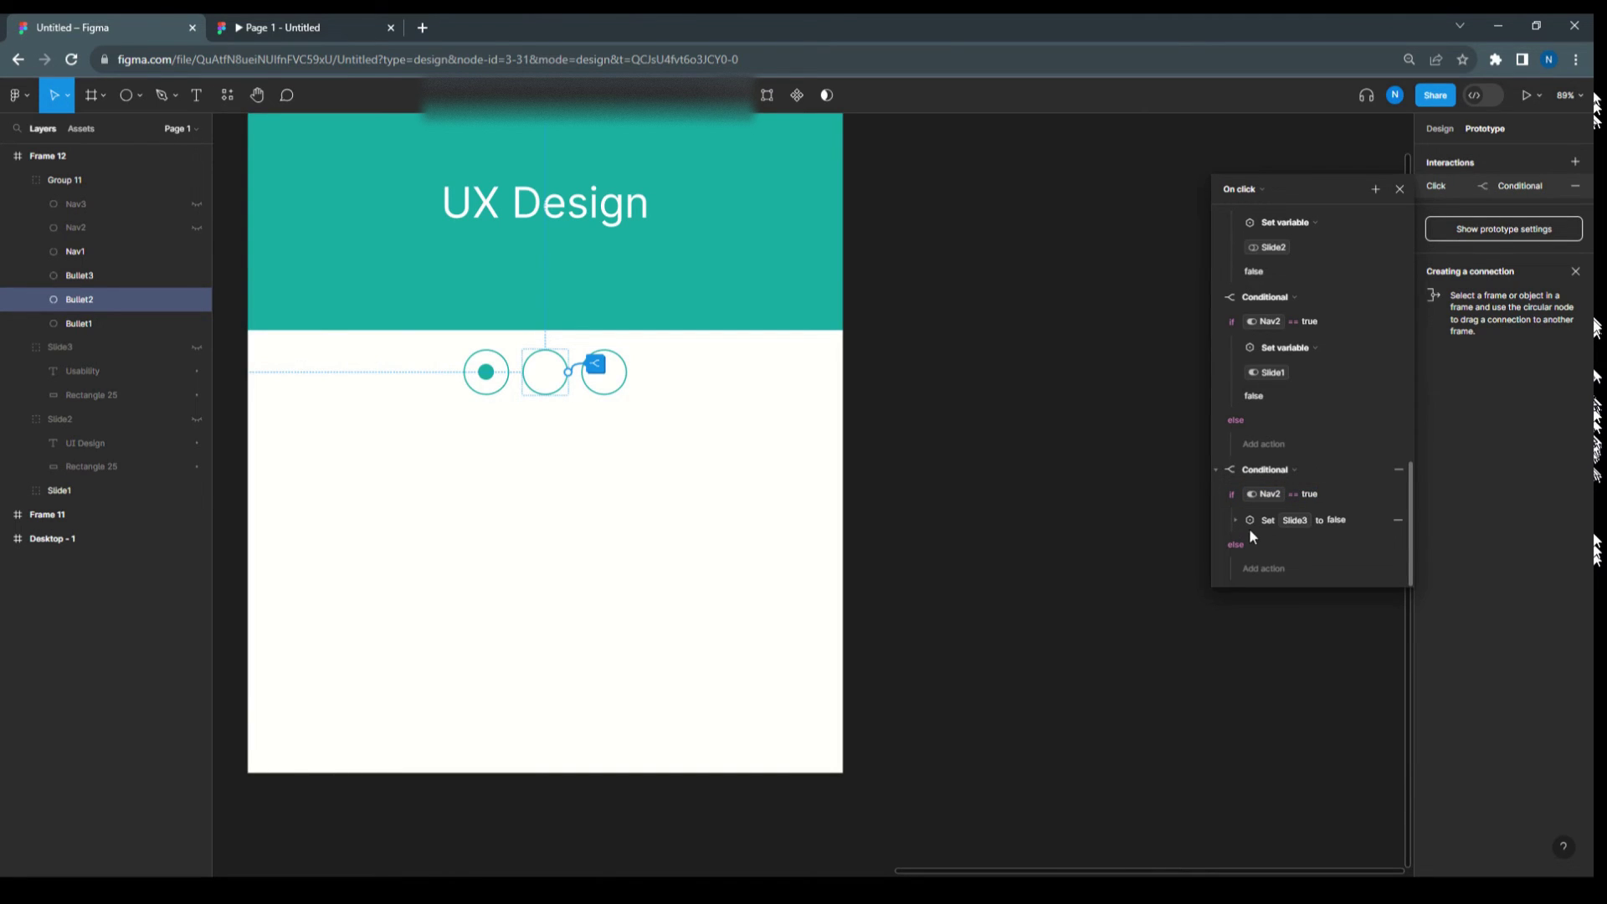
click(1233, 521)
Step: Select Bullet3 and make its first click conditional test Nav3 == false
click(615, 379)
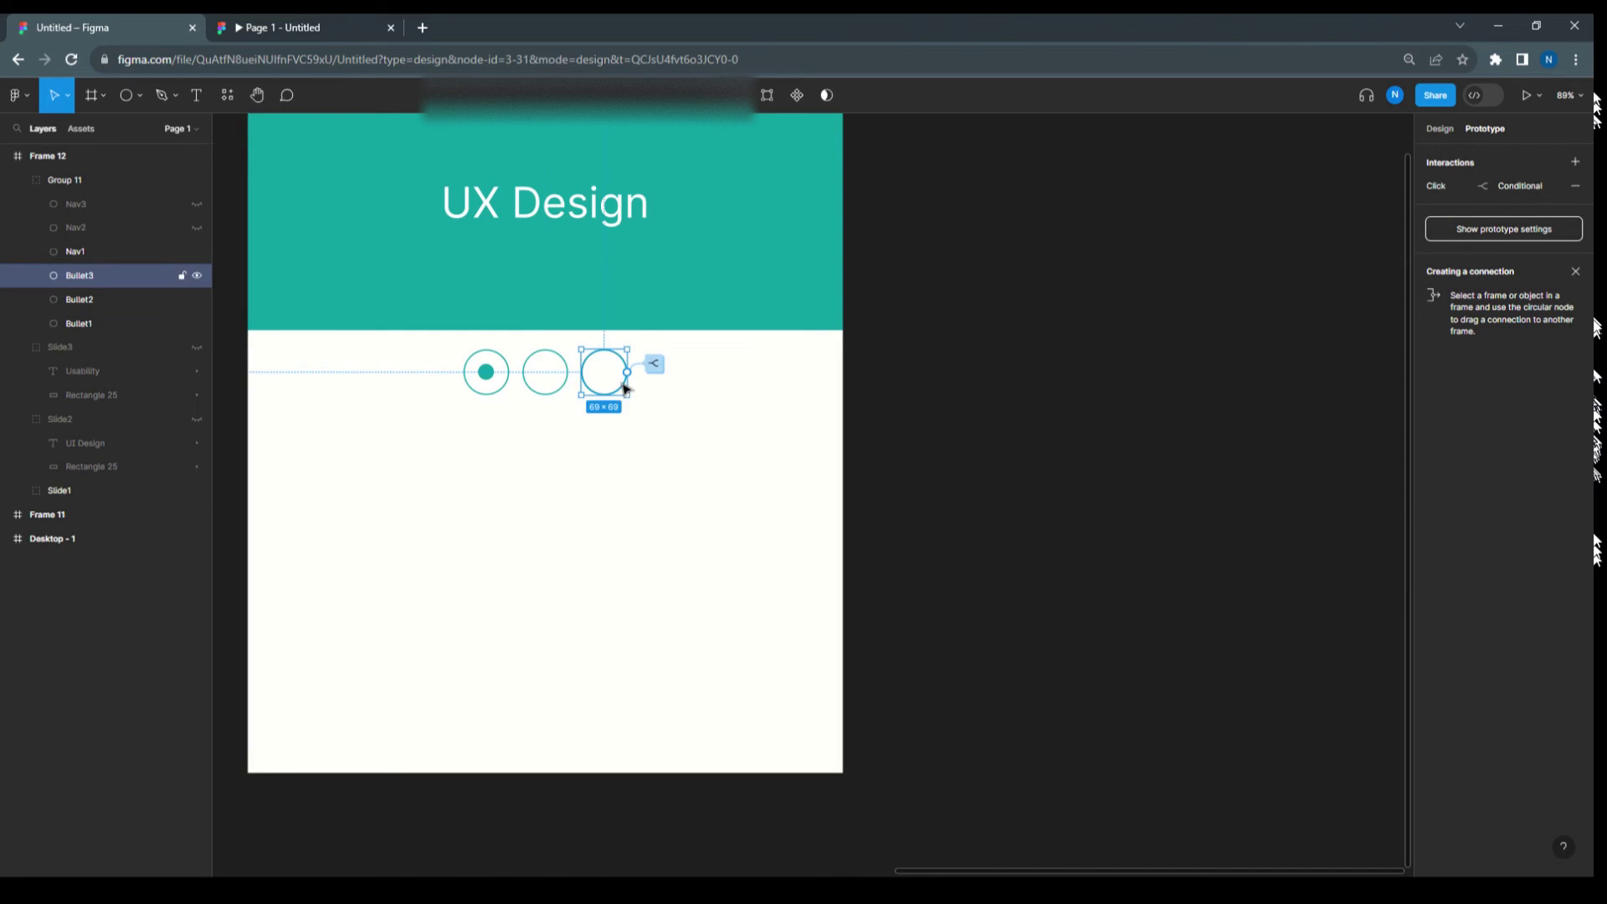
click(1425, 185)
click(1215, 222)
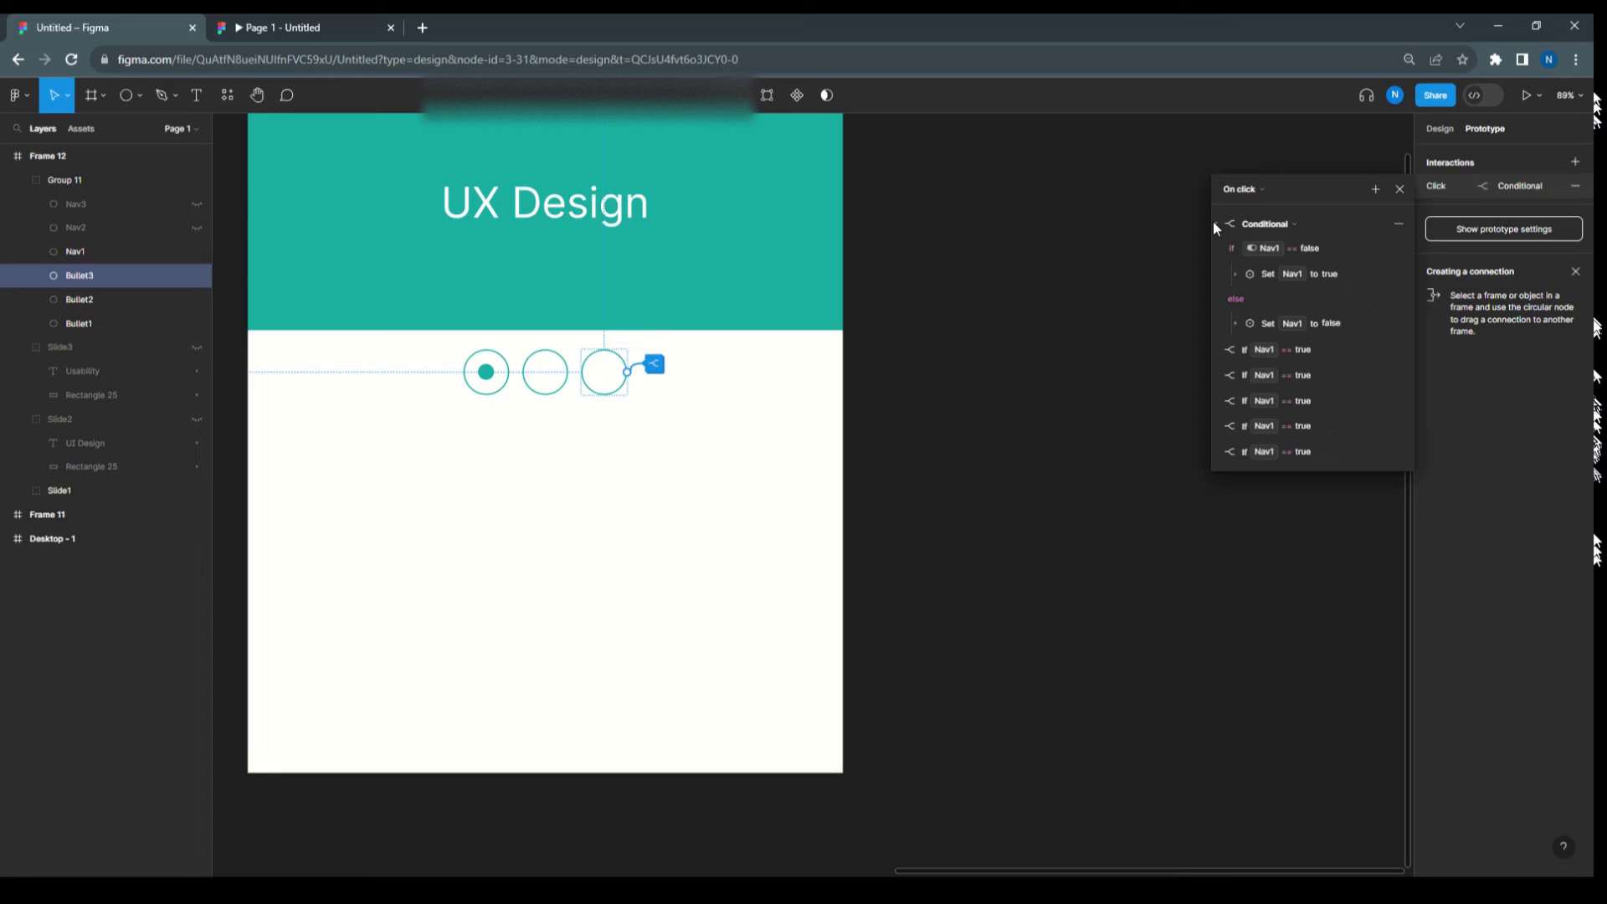
click(1253, 247)
click(1259, 433)
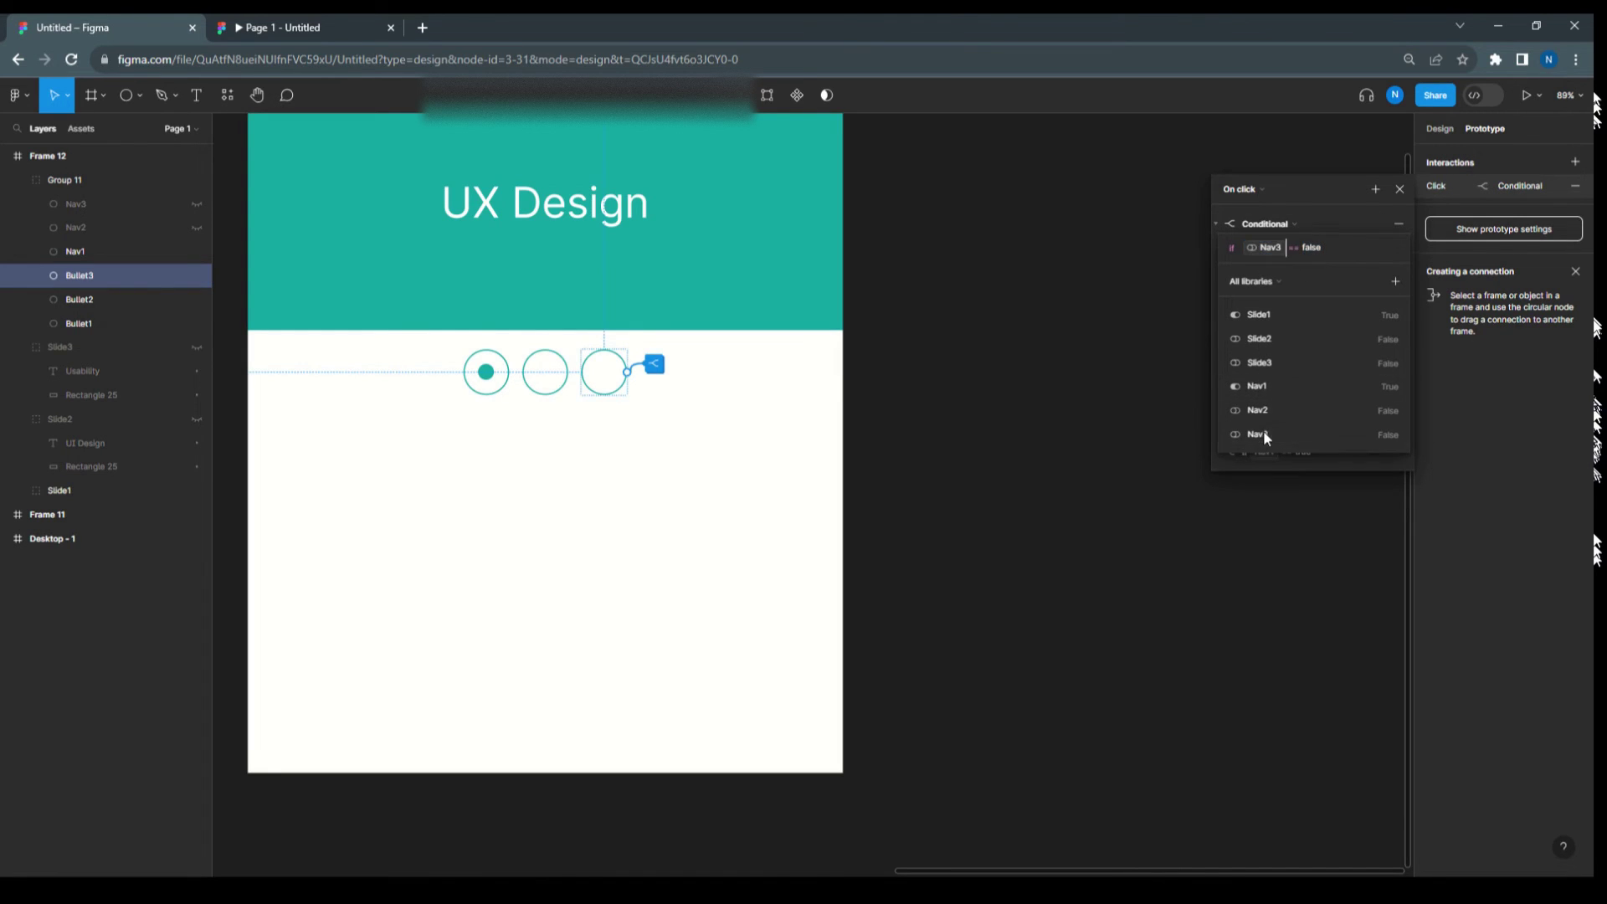
click(1318, 189)
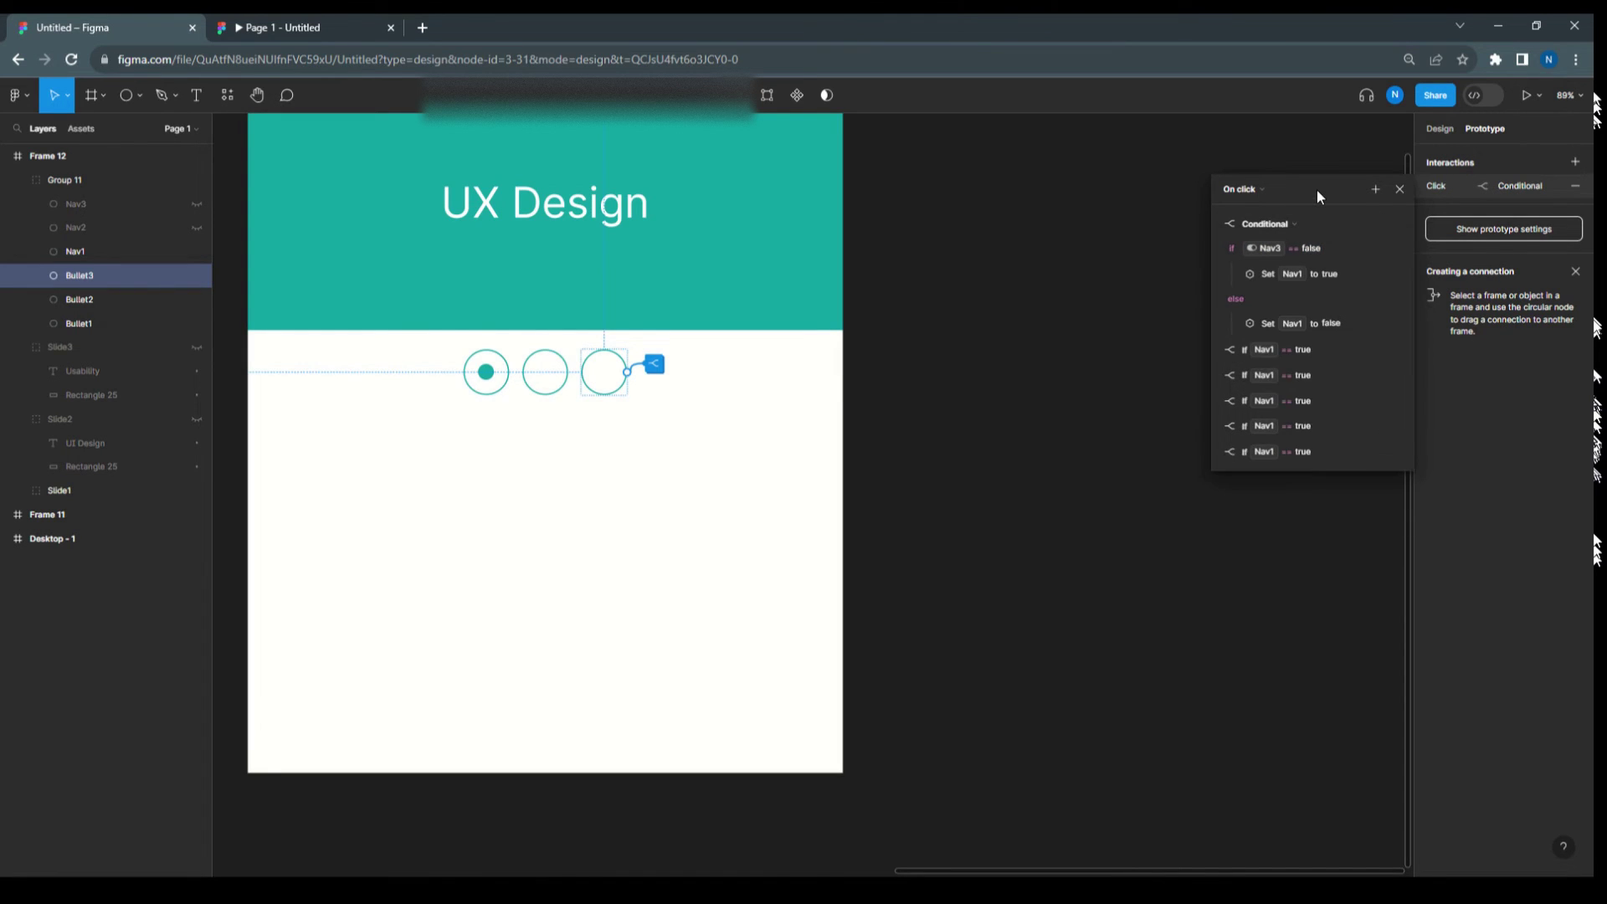
Step: Set the first conditional to set Nav3 true, and its else branch to set Nav3 false
click(1237, 274)
click(1277, 297)
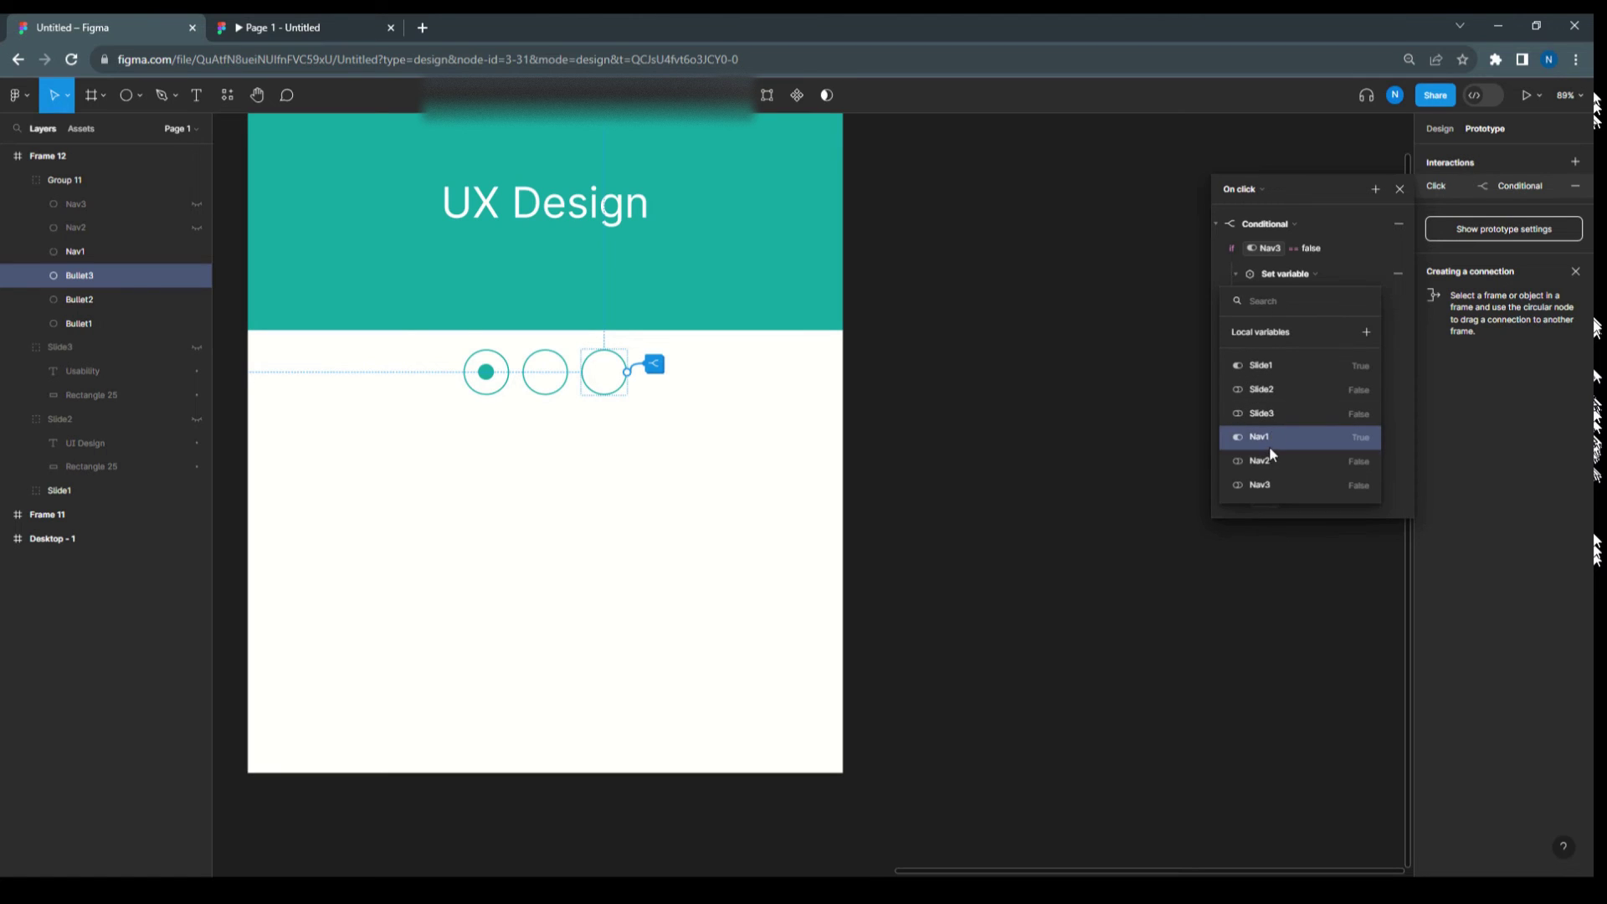
click(1269, 481)
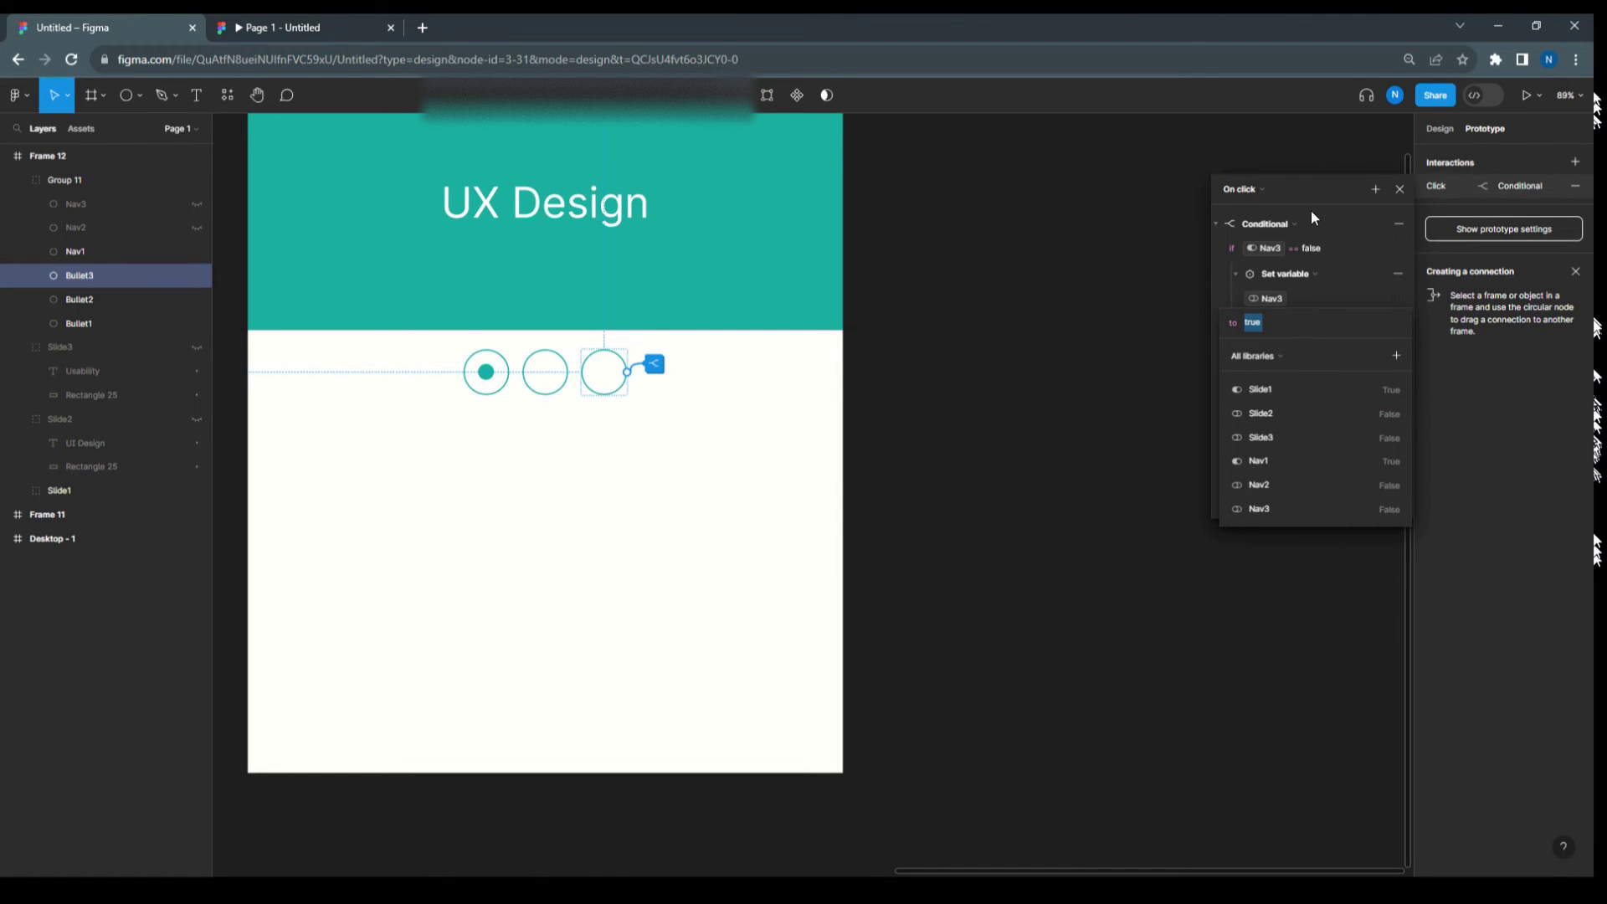
click(1314, 189)
scroll(1317, 315, down, 2)
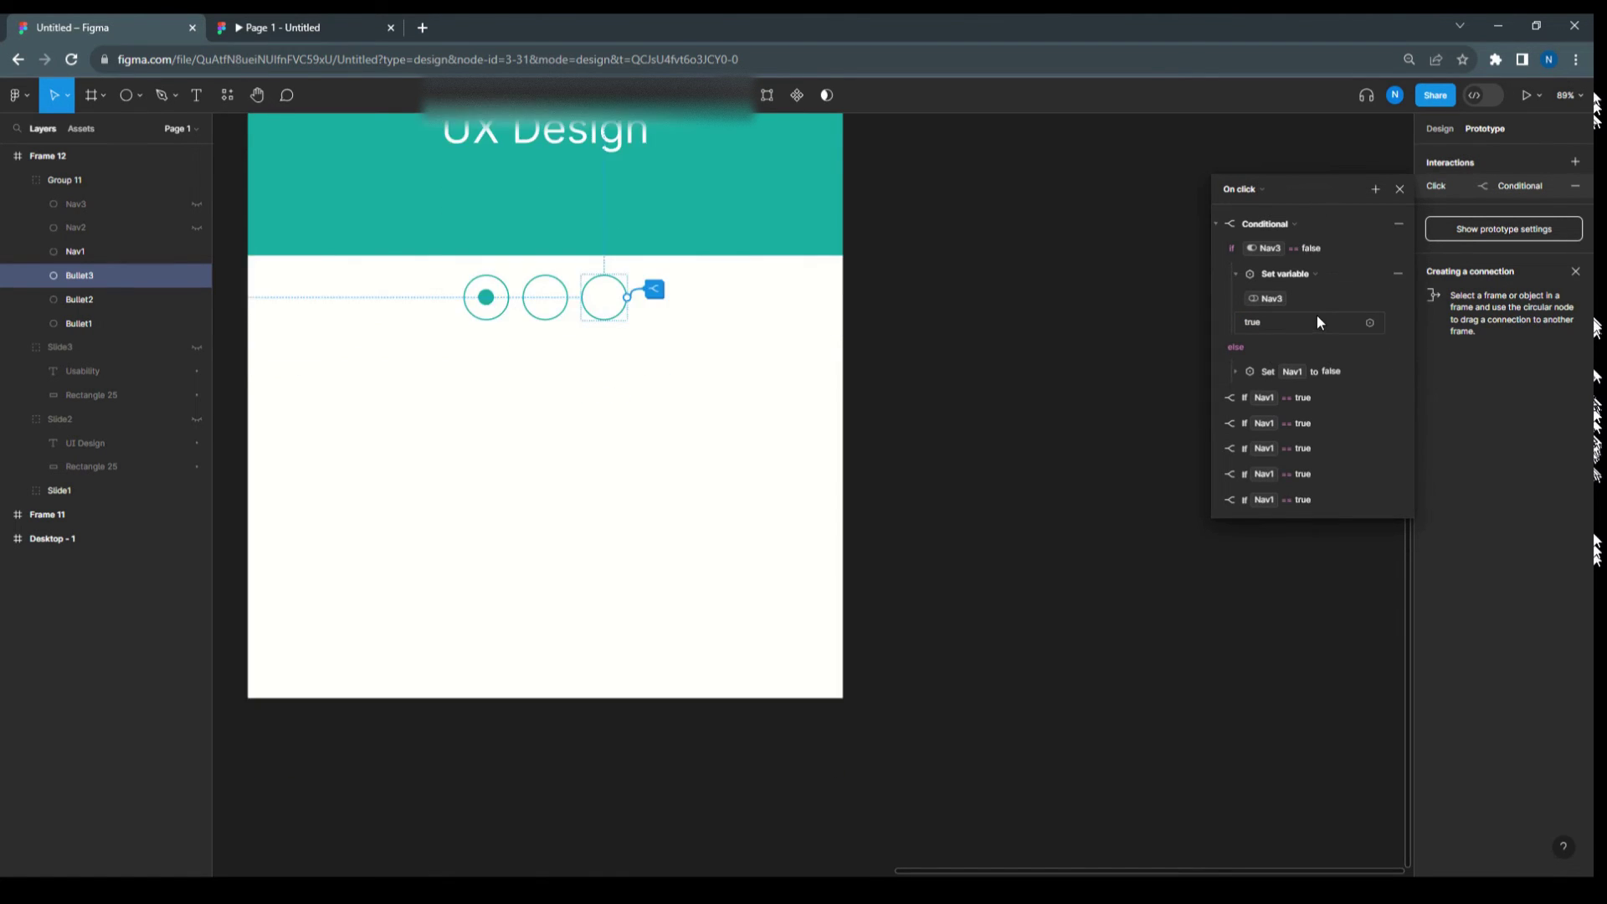
scroll(1316, 318, up, 2)
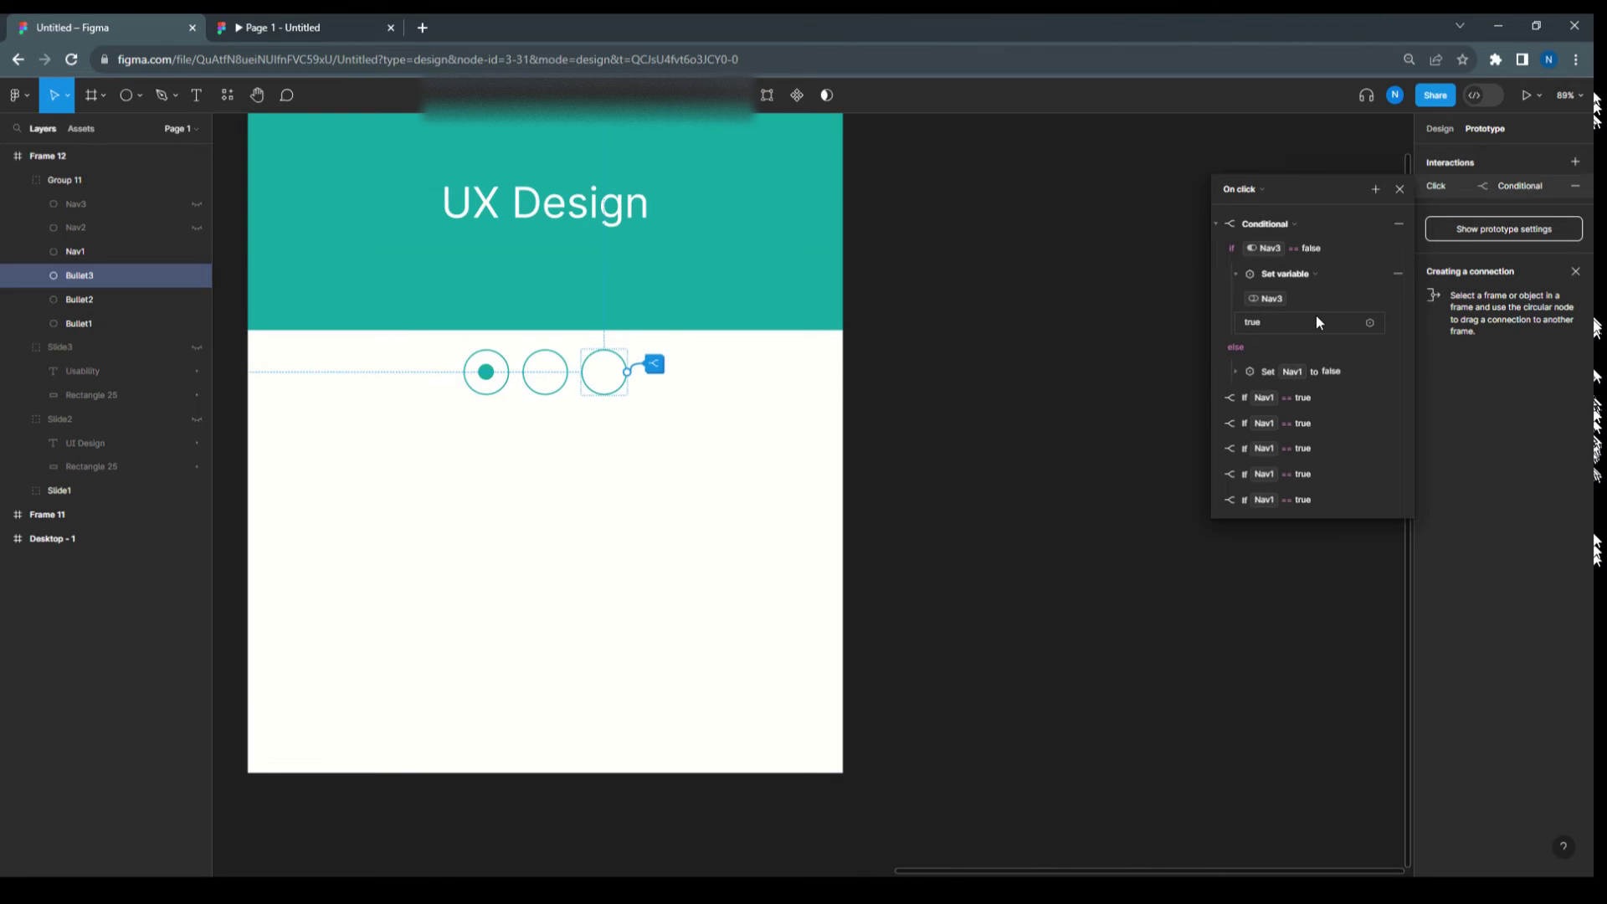
click(1236, 372)
click(1268, 395)
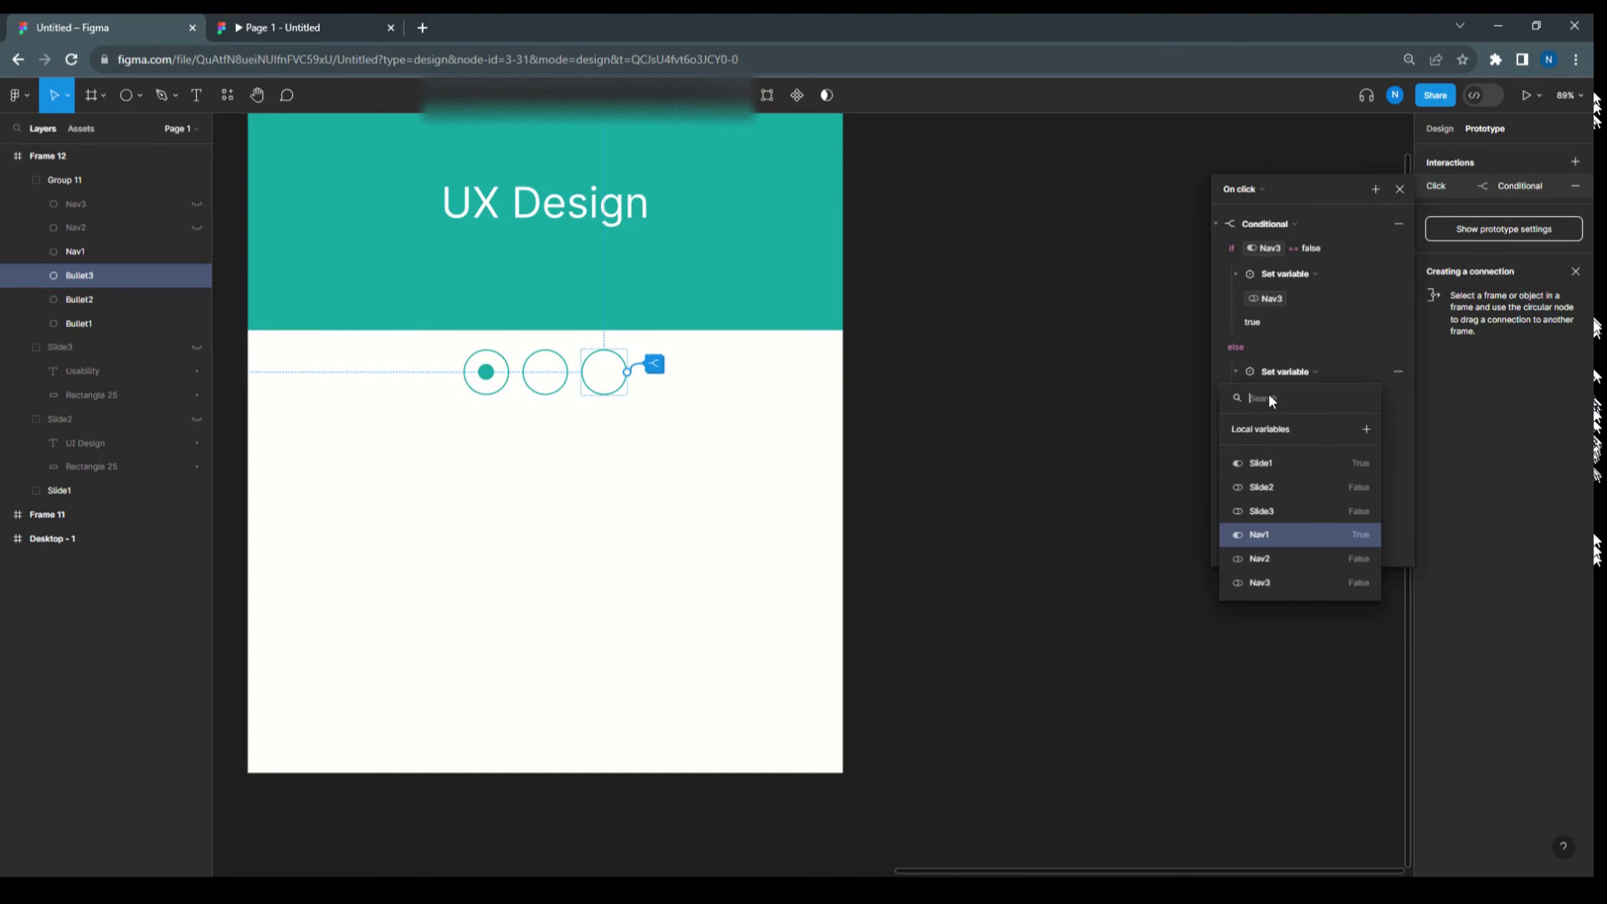
click(1264, 584)
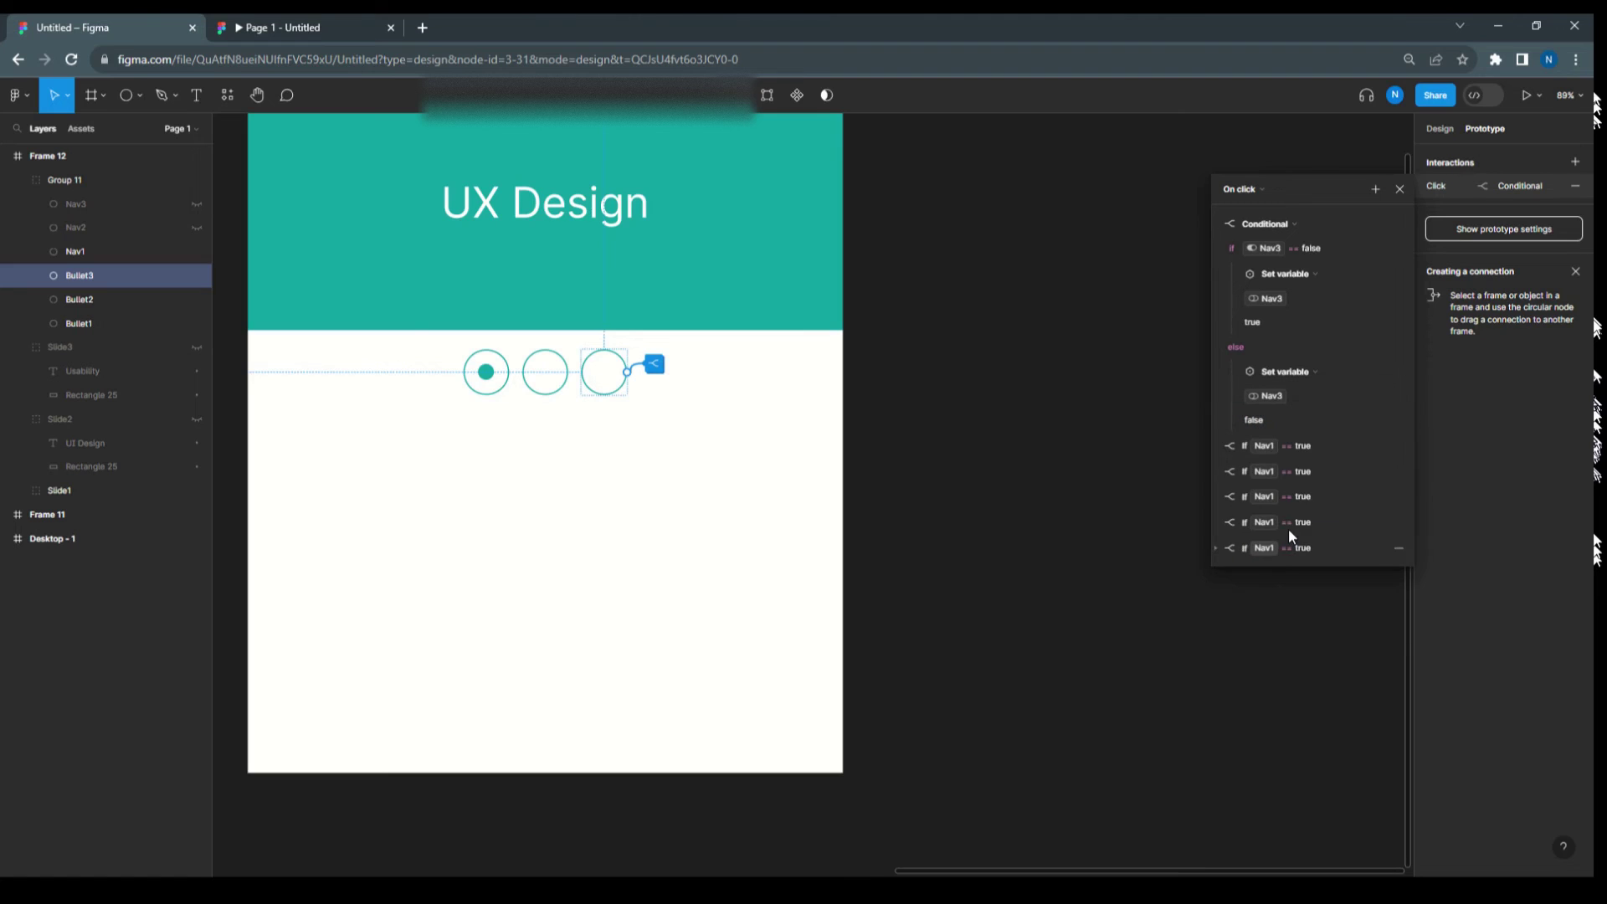
Step: Make the second conditional test Nav3 == true, keeping Set Nav2 to false
click(1217, 446)
scroll(1308, 443, down, 2)
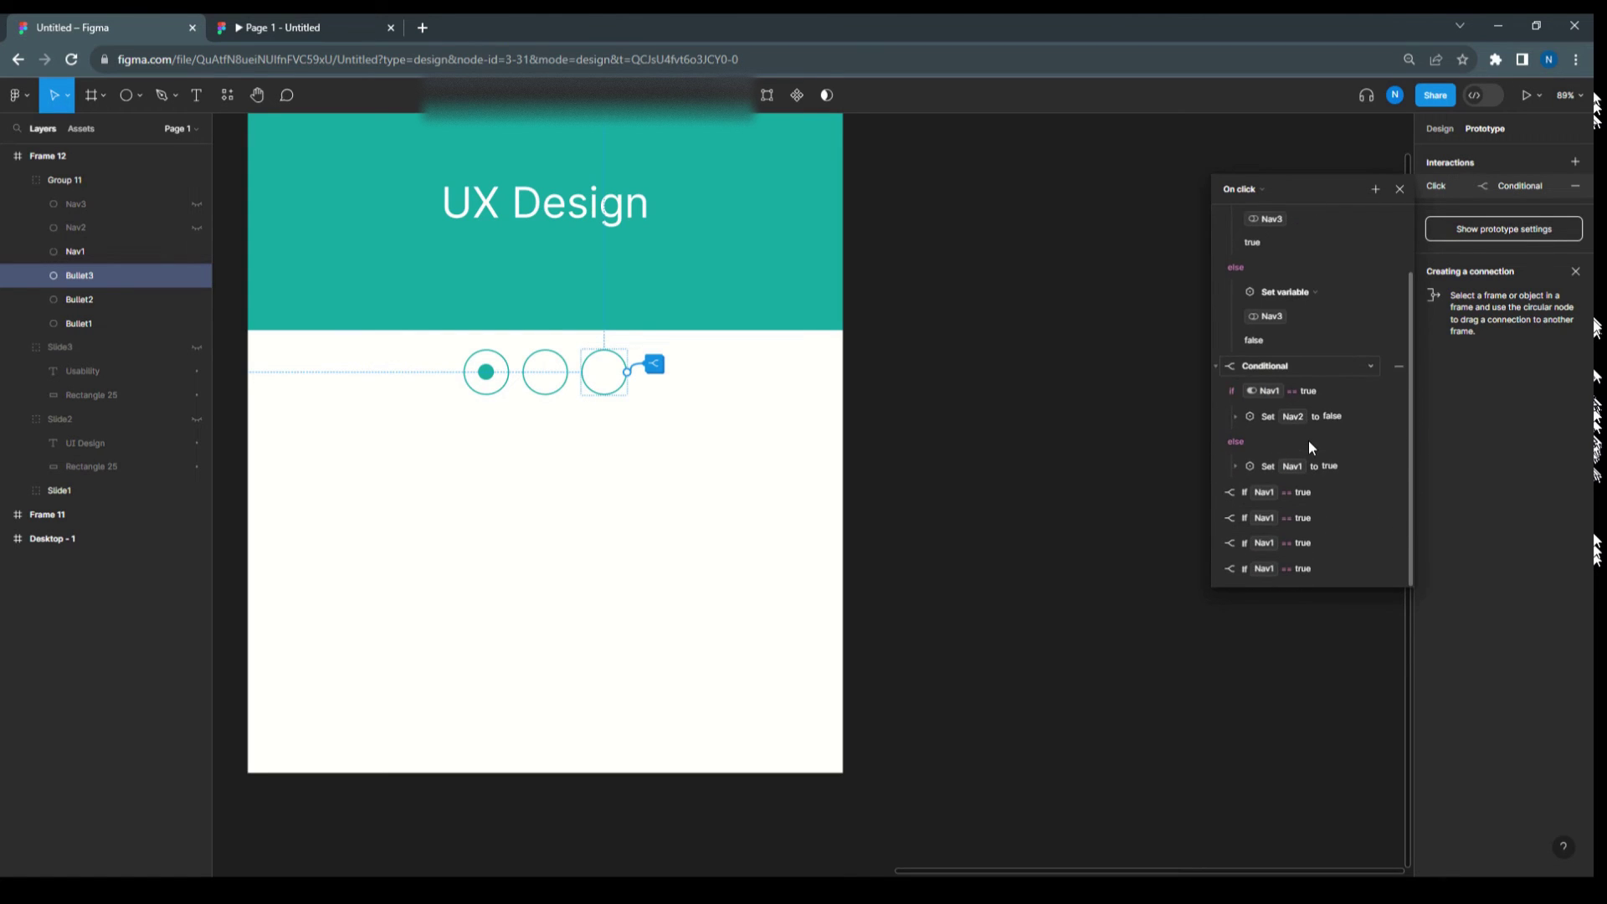
click(1270, 391)
click(1274, 578)
click(1234, 416)
scroll(1232, 415, down, 1)
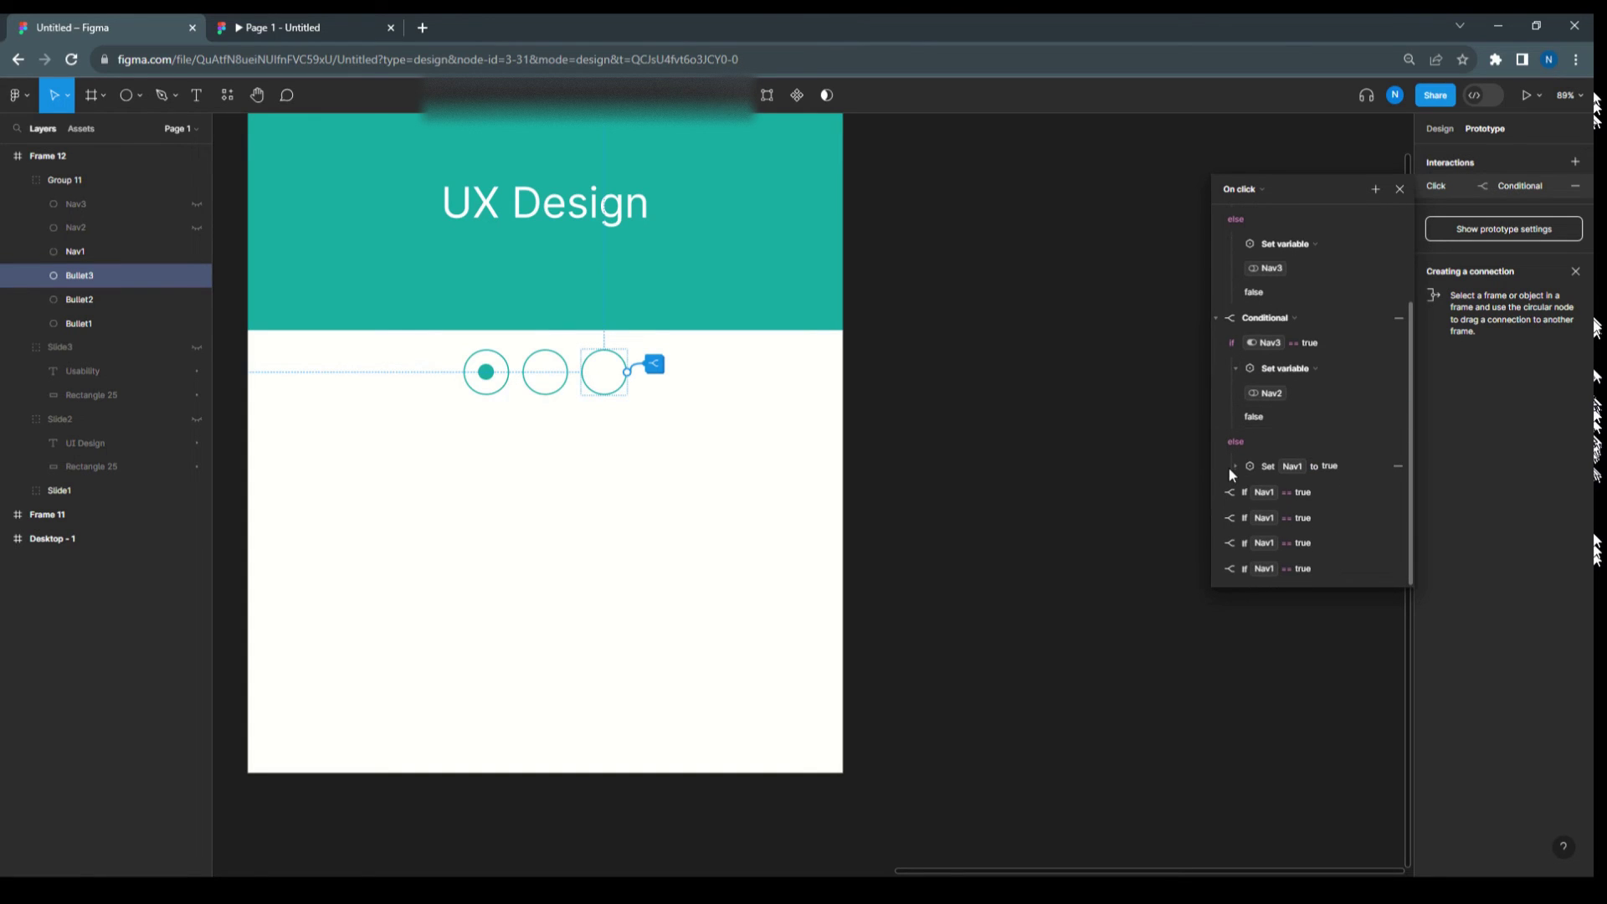
Step: Change the second conditional's else action to set Nav3 instead of Nav1
click(1234, 466)
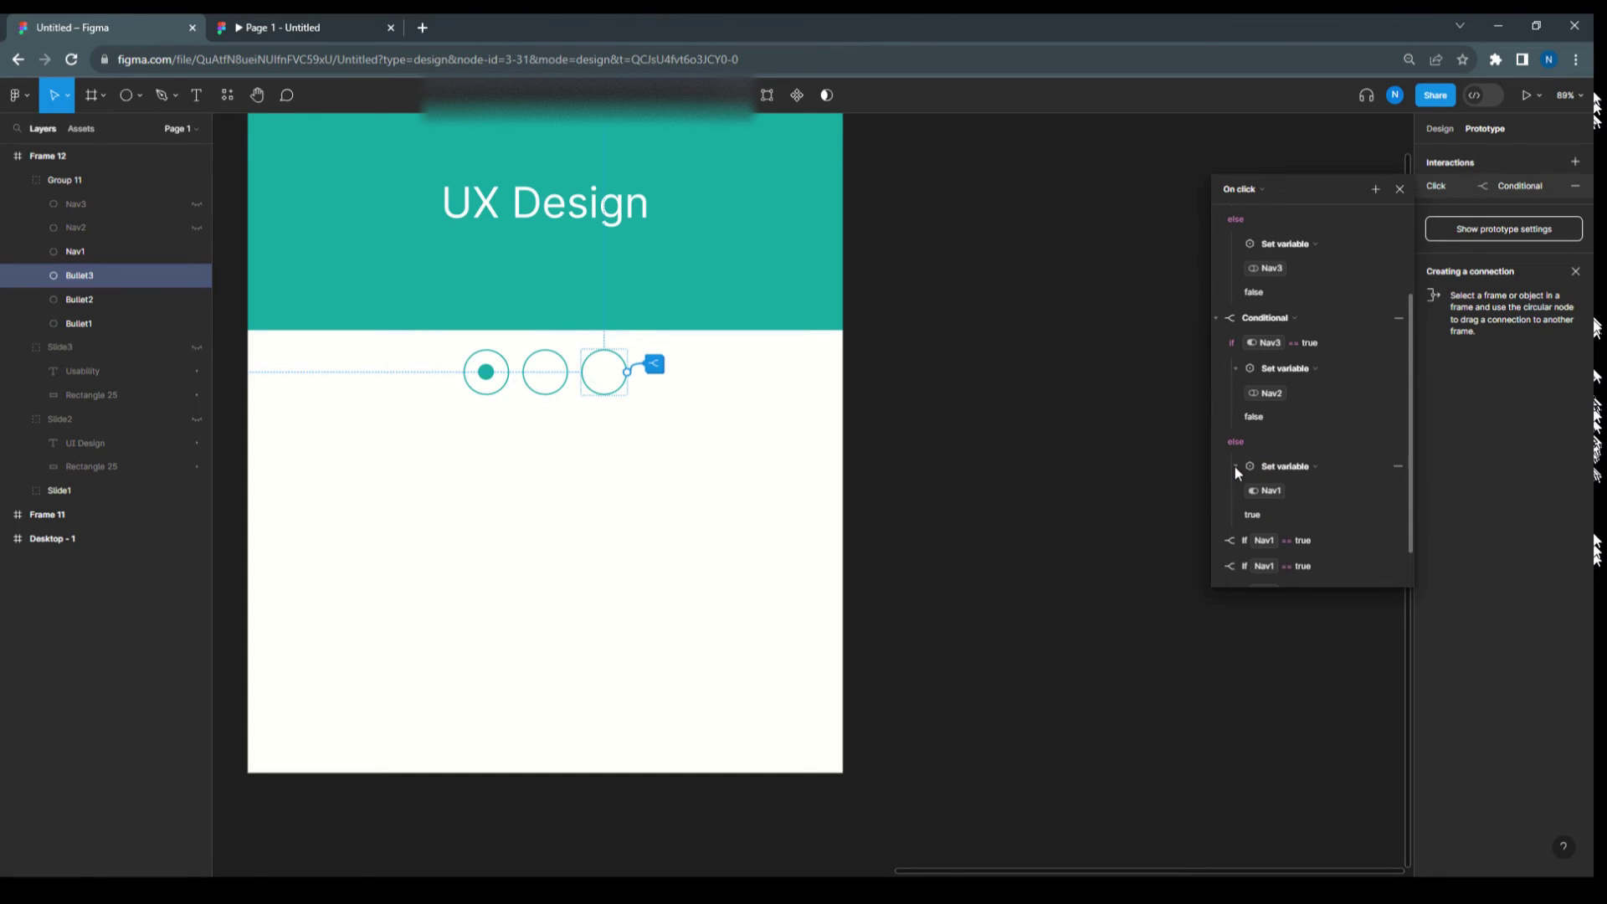
click(1269, 493)
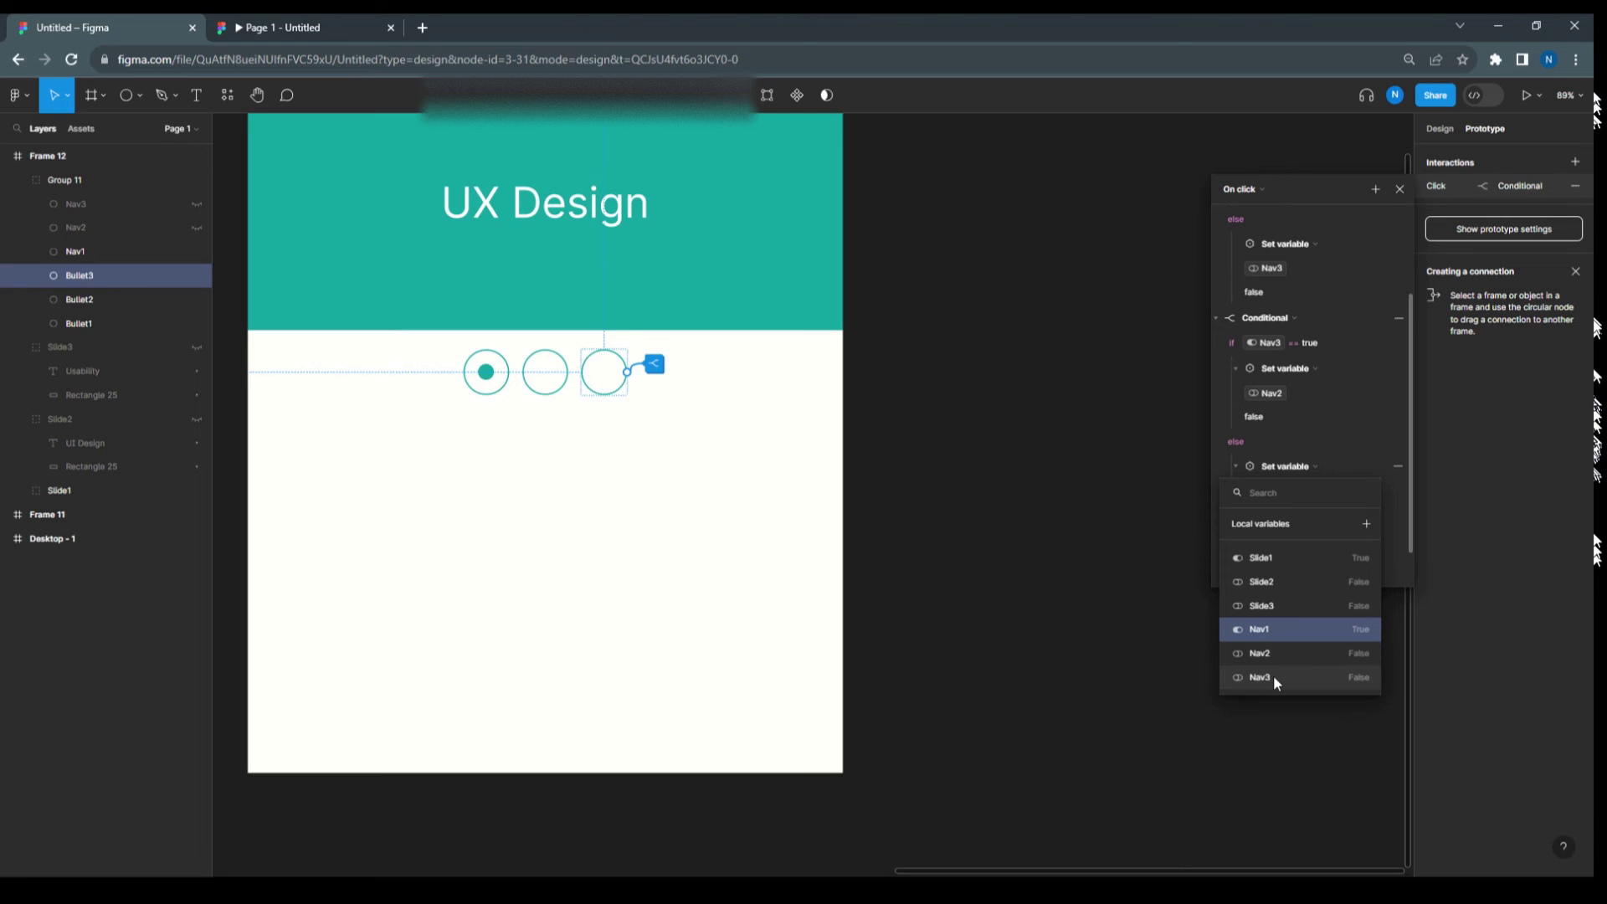
click(1273, 675)
scroll(1323, 513, down, 1)
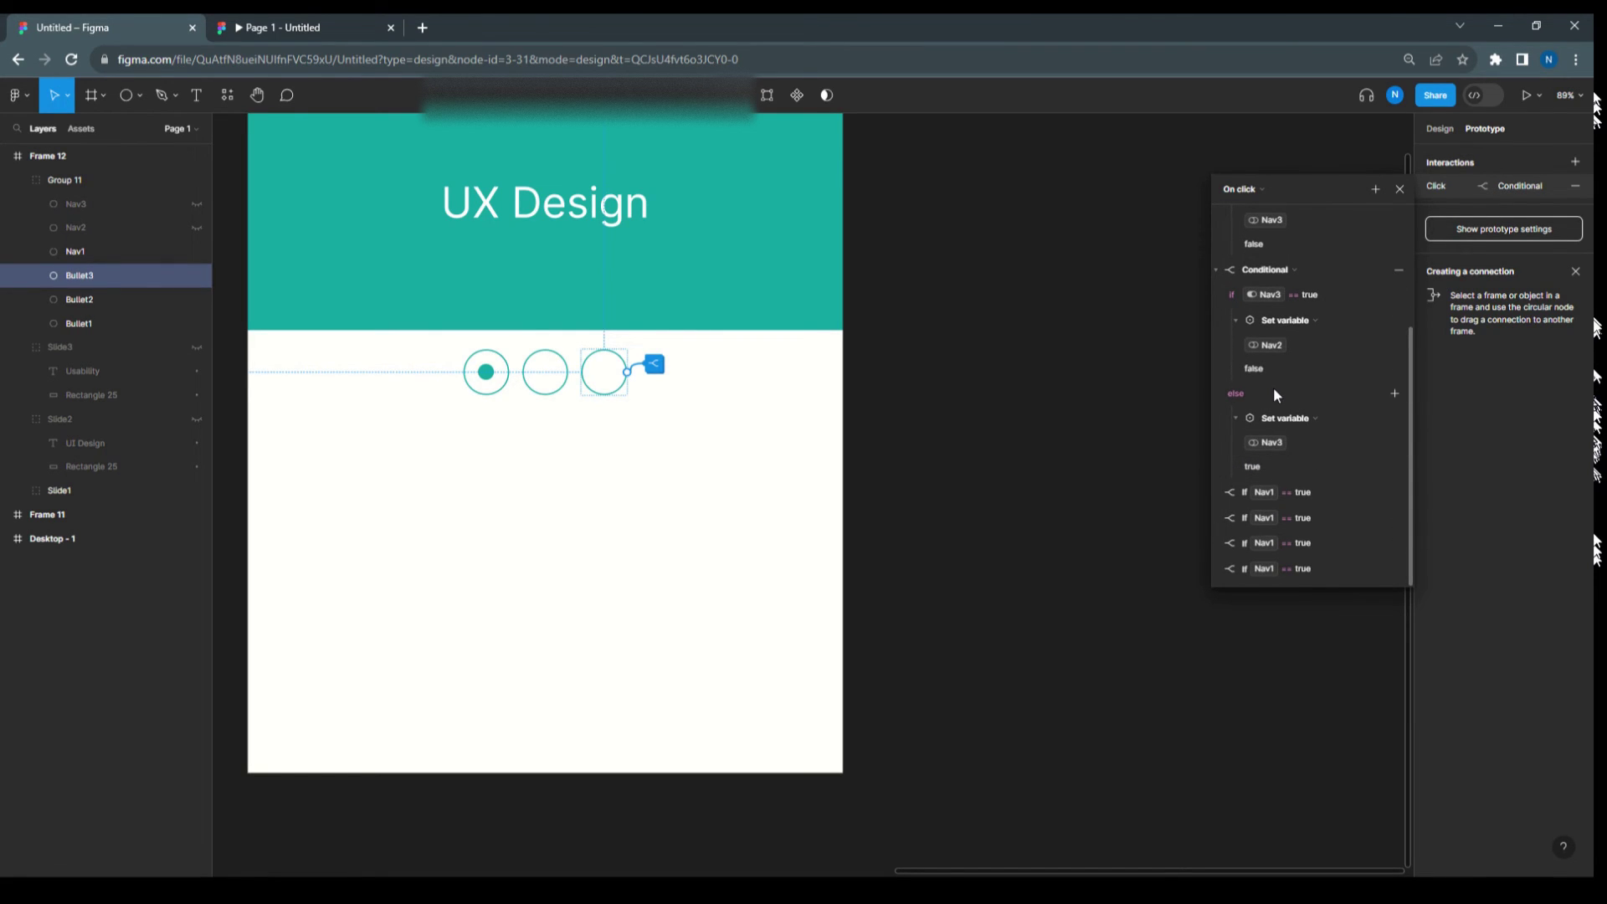
click(1214, 494)
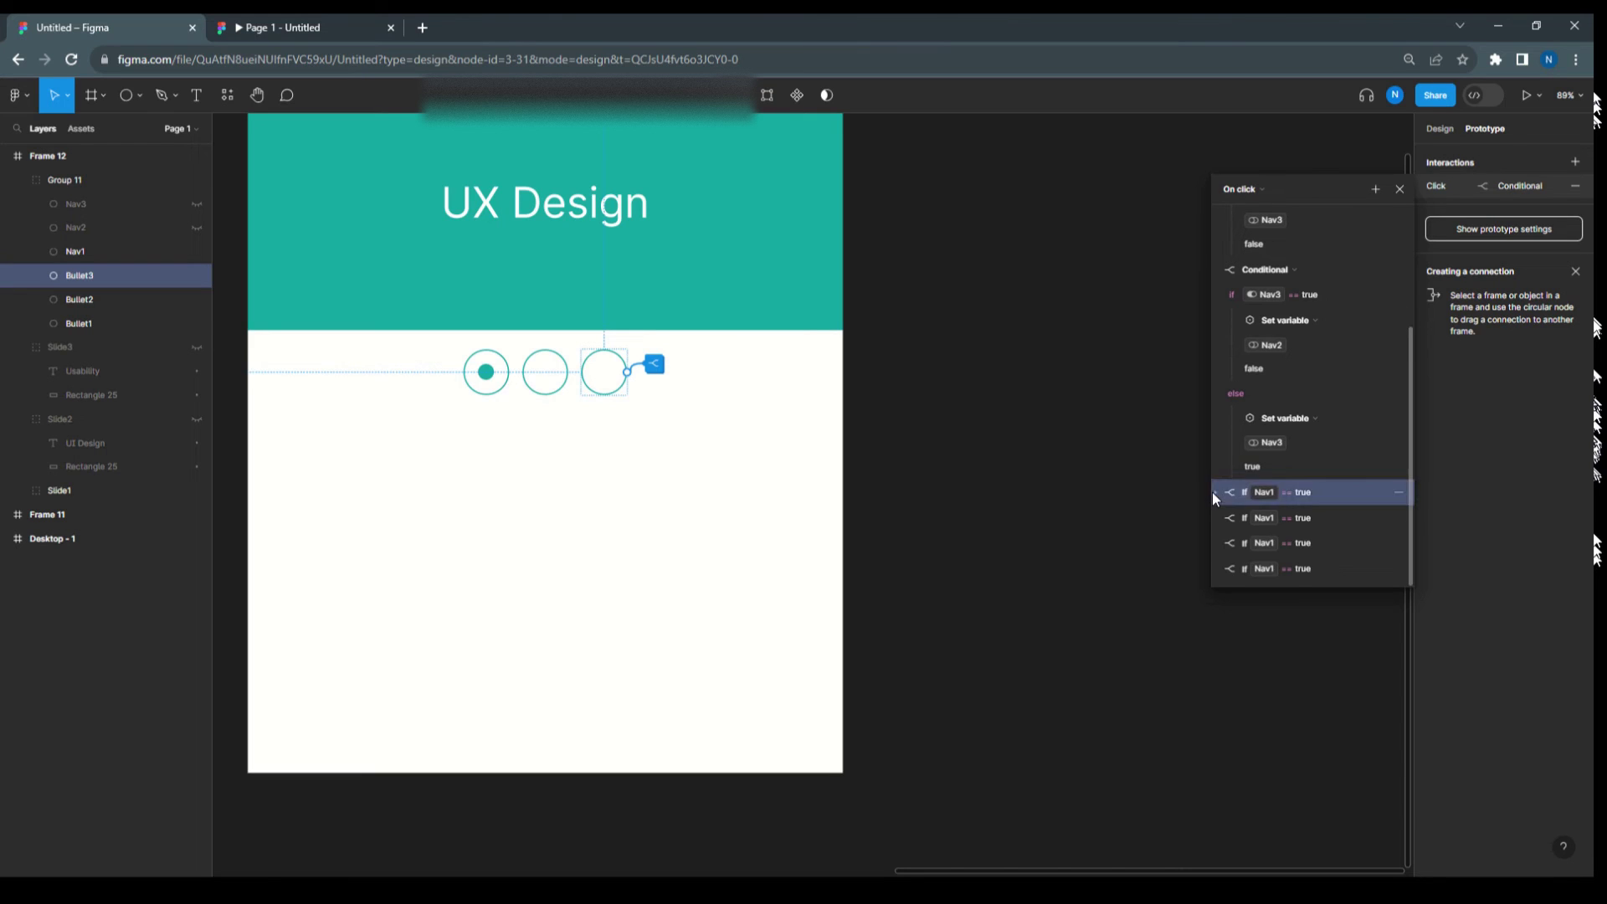
Step: Make the third conditional test Nav3 == true and set Nav1 to false
click(1214, 493)
scroll(1309, 474, down, 2)
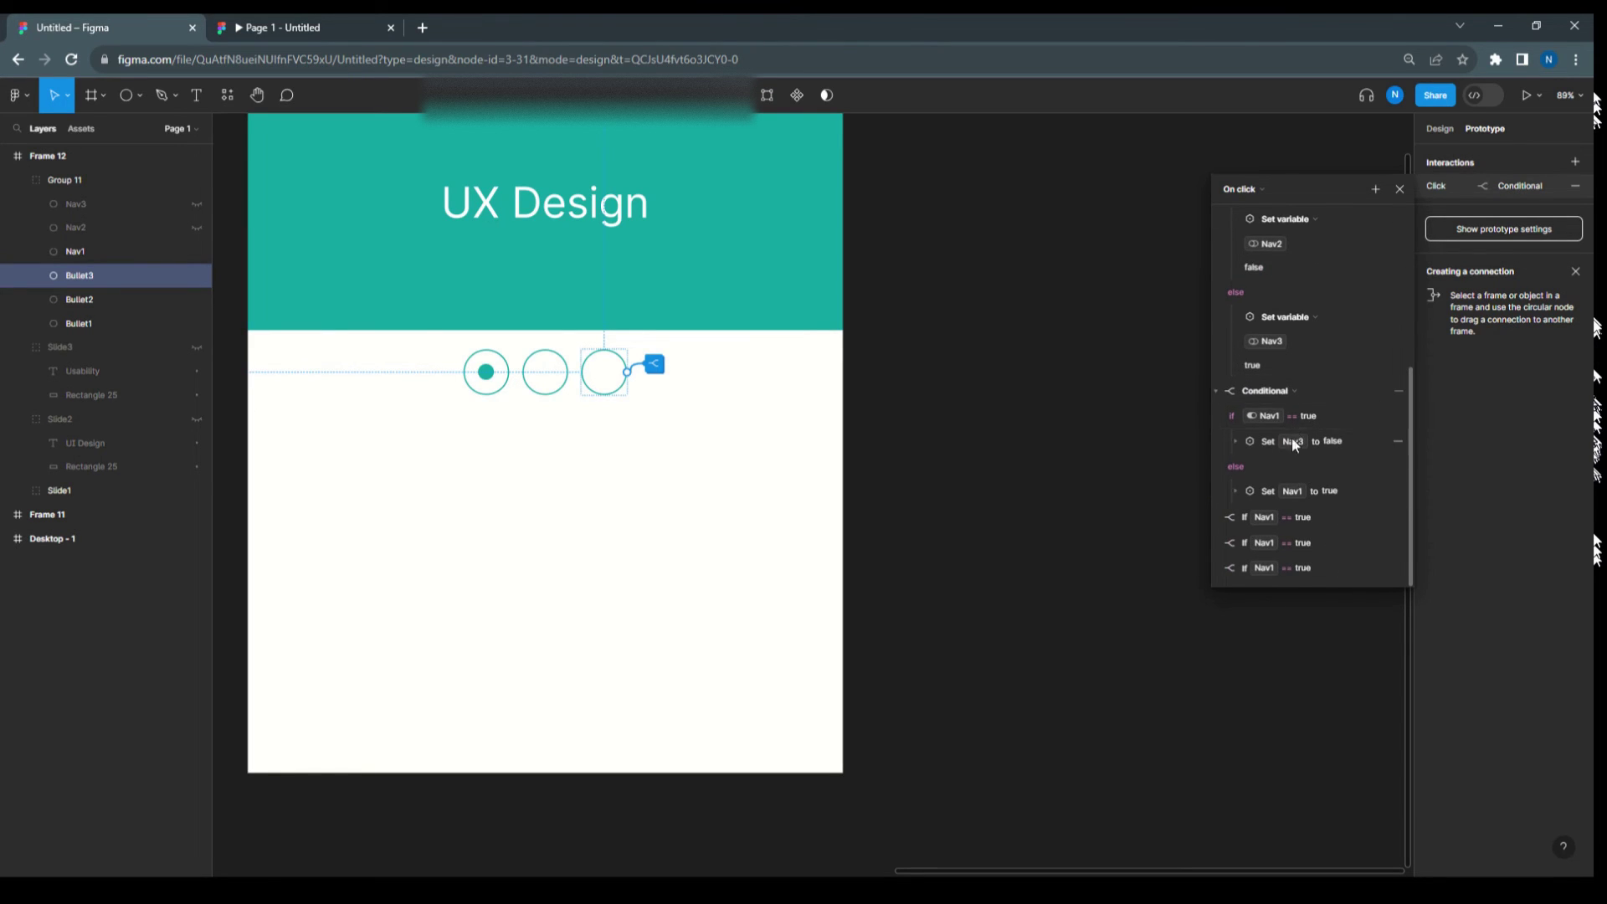
click(1273, 415)
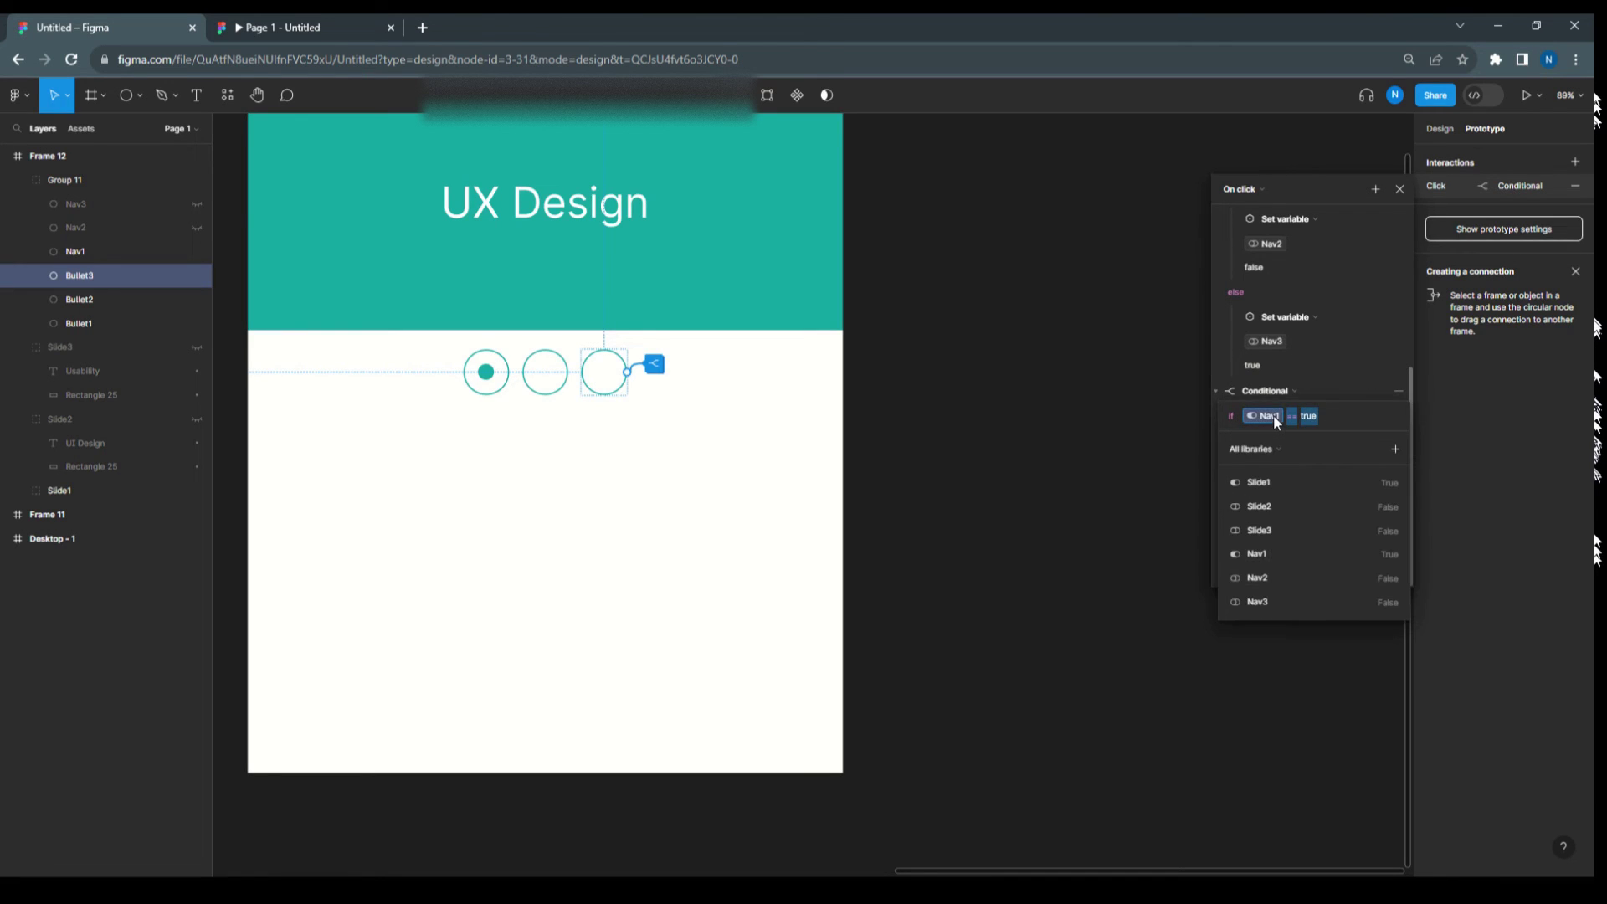
click(1319, 372)
click(1233, 441)
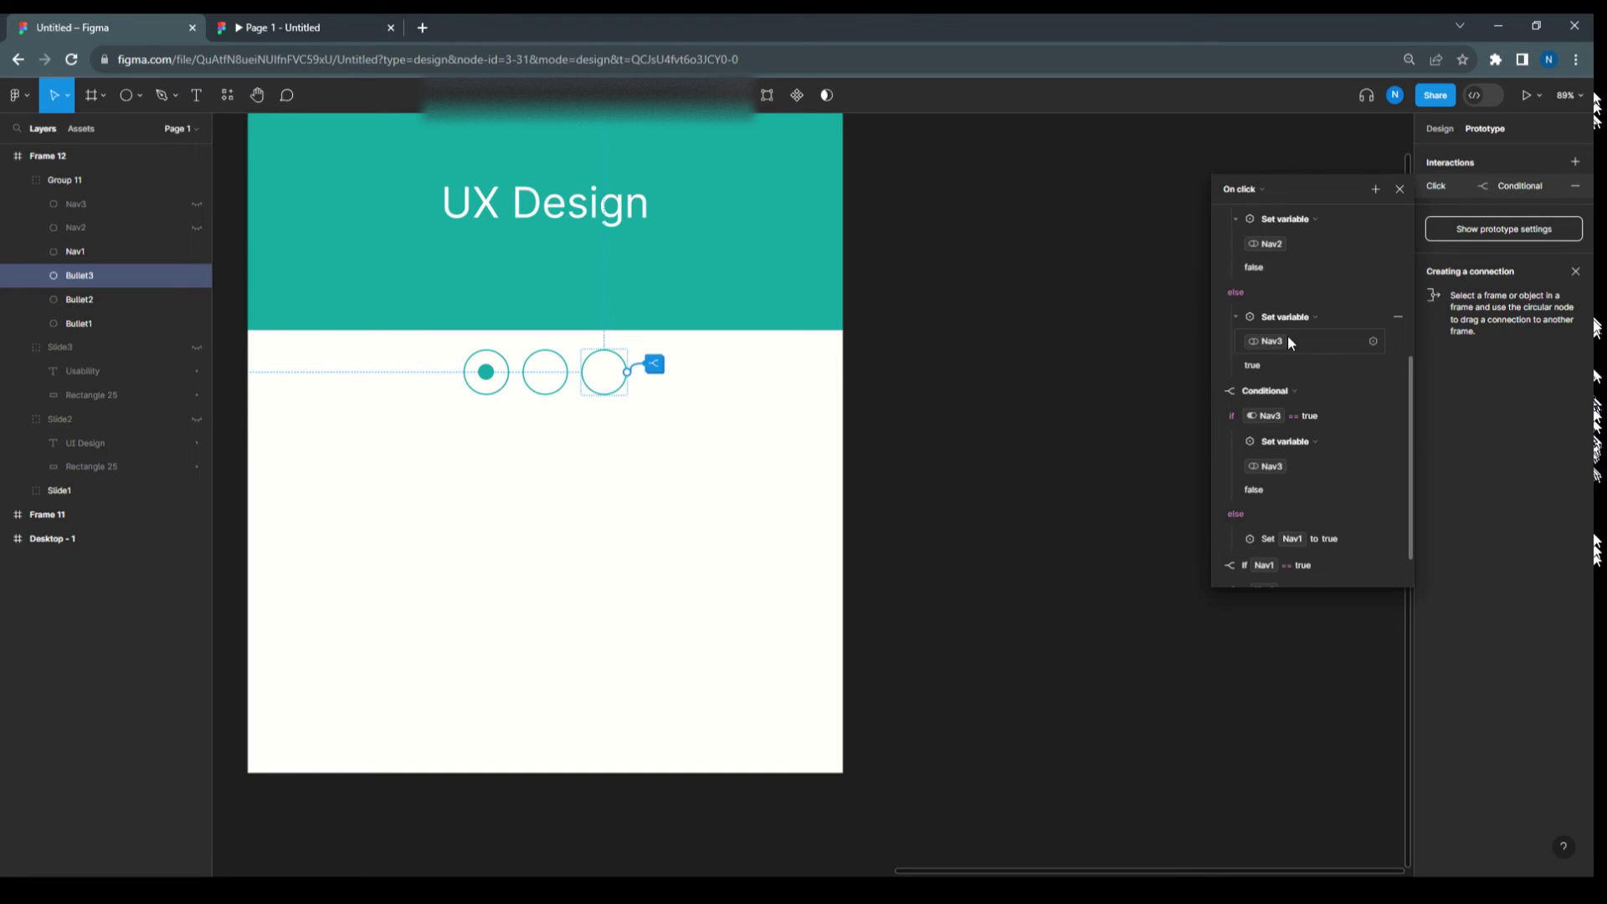
scroll(1288, 338, down, 2)
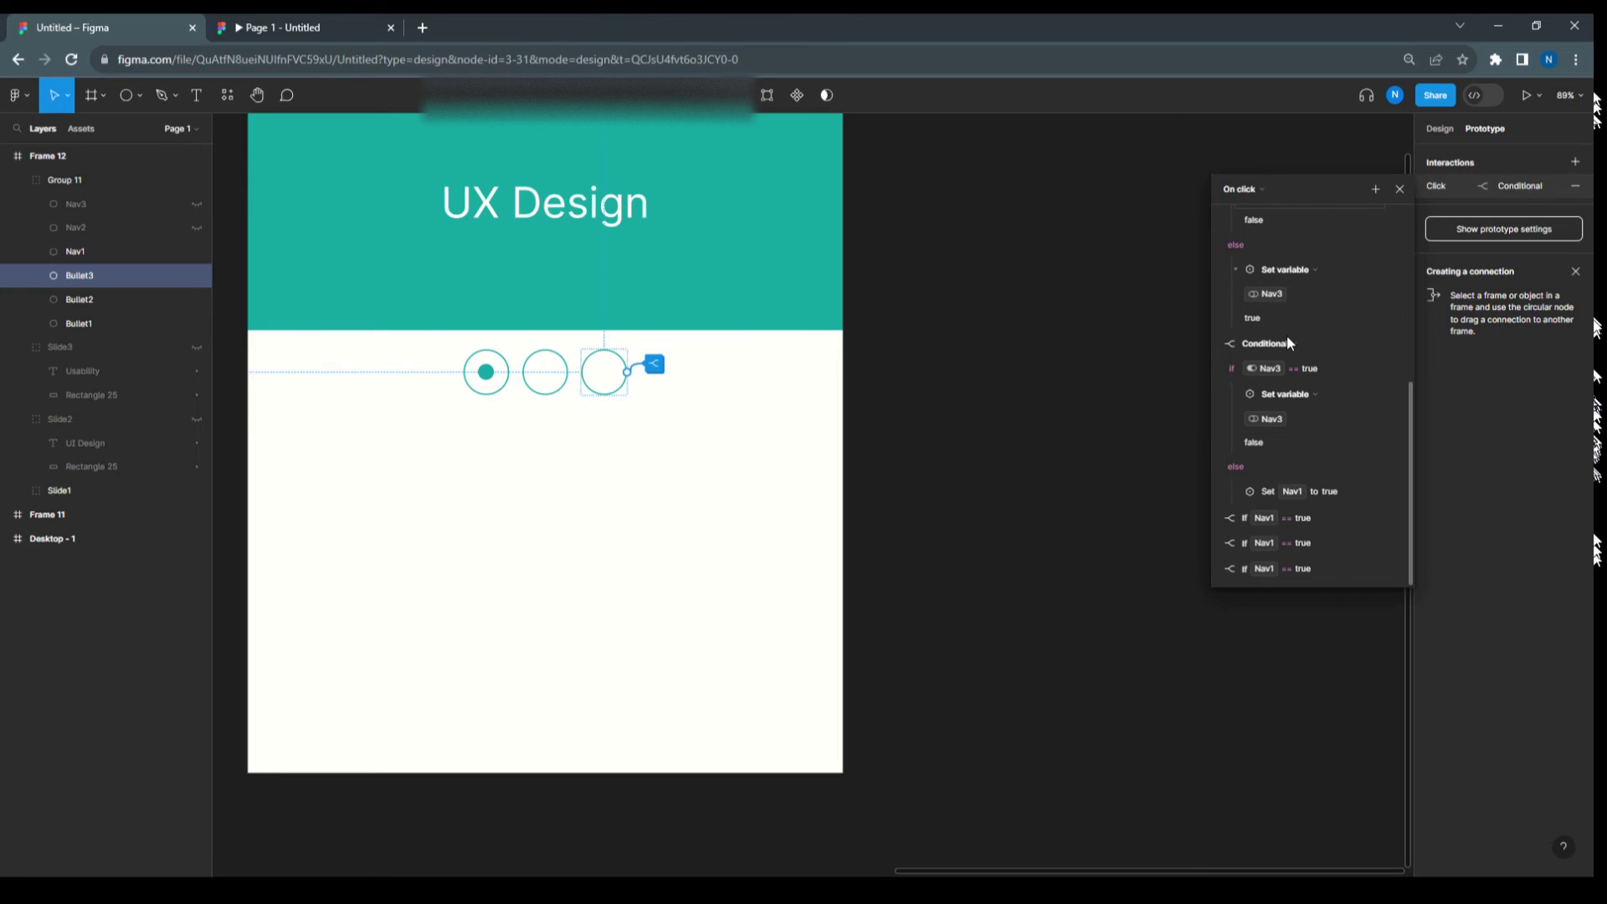
click(1271, 418)
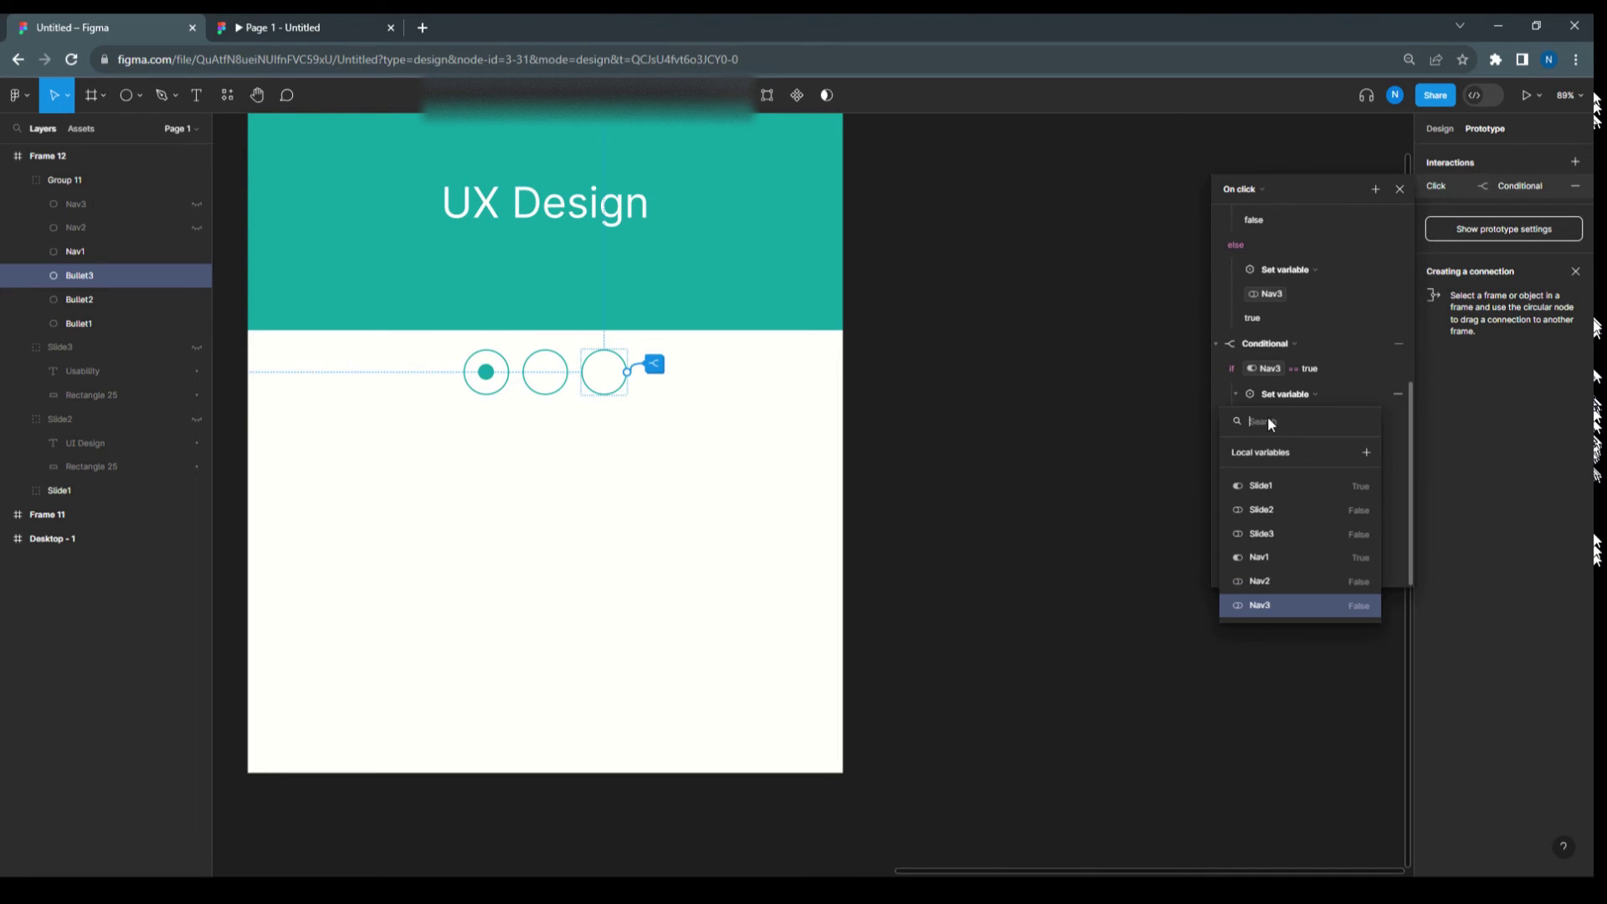
click(1262, 556)
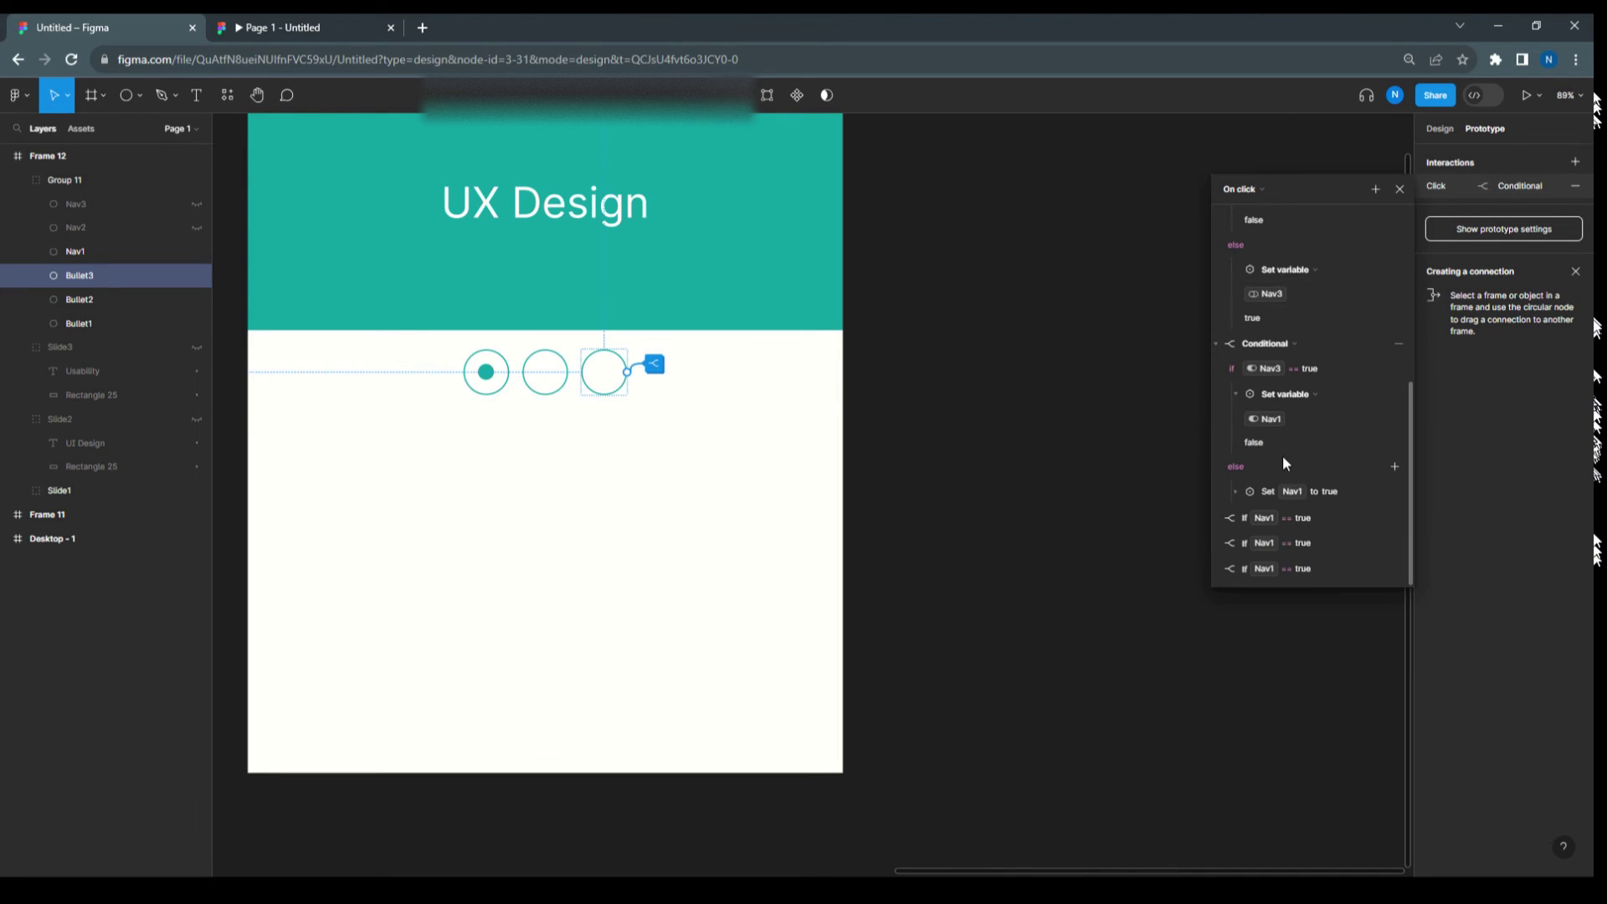
Step: Change the third conditional's else action to set Nav3 to true
click(1235, 494)
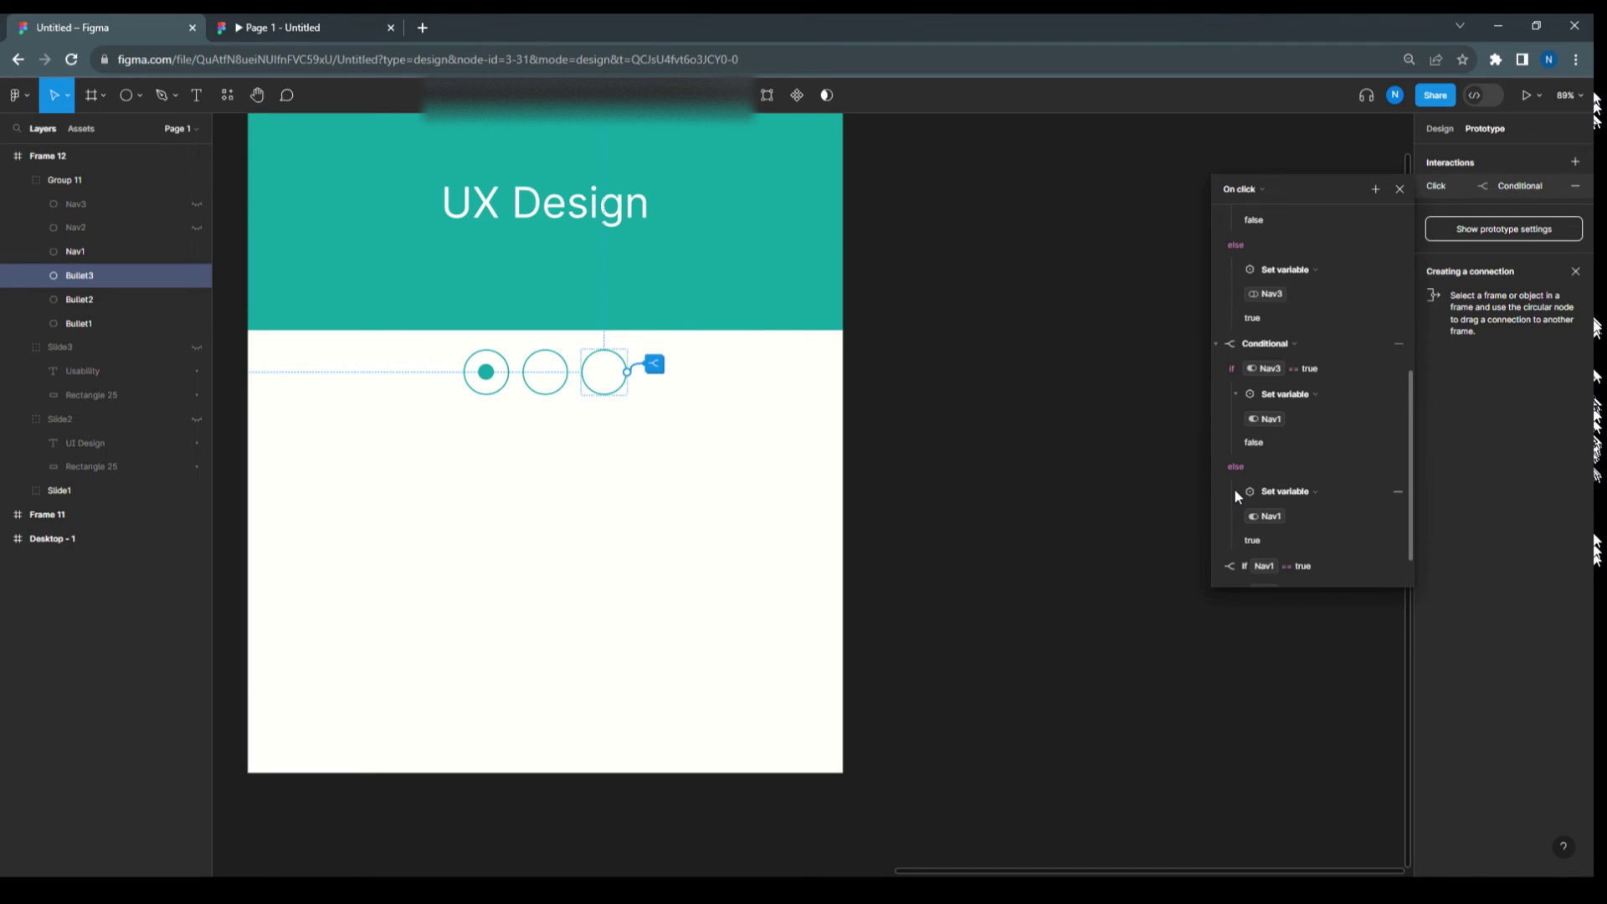
click(1274, 516)
click(1270, 701)
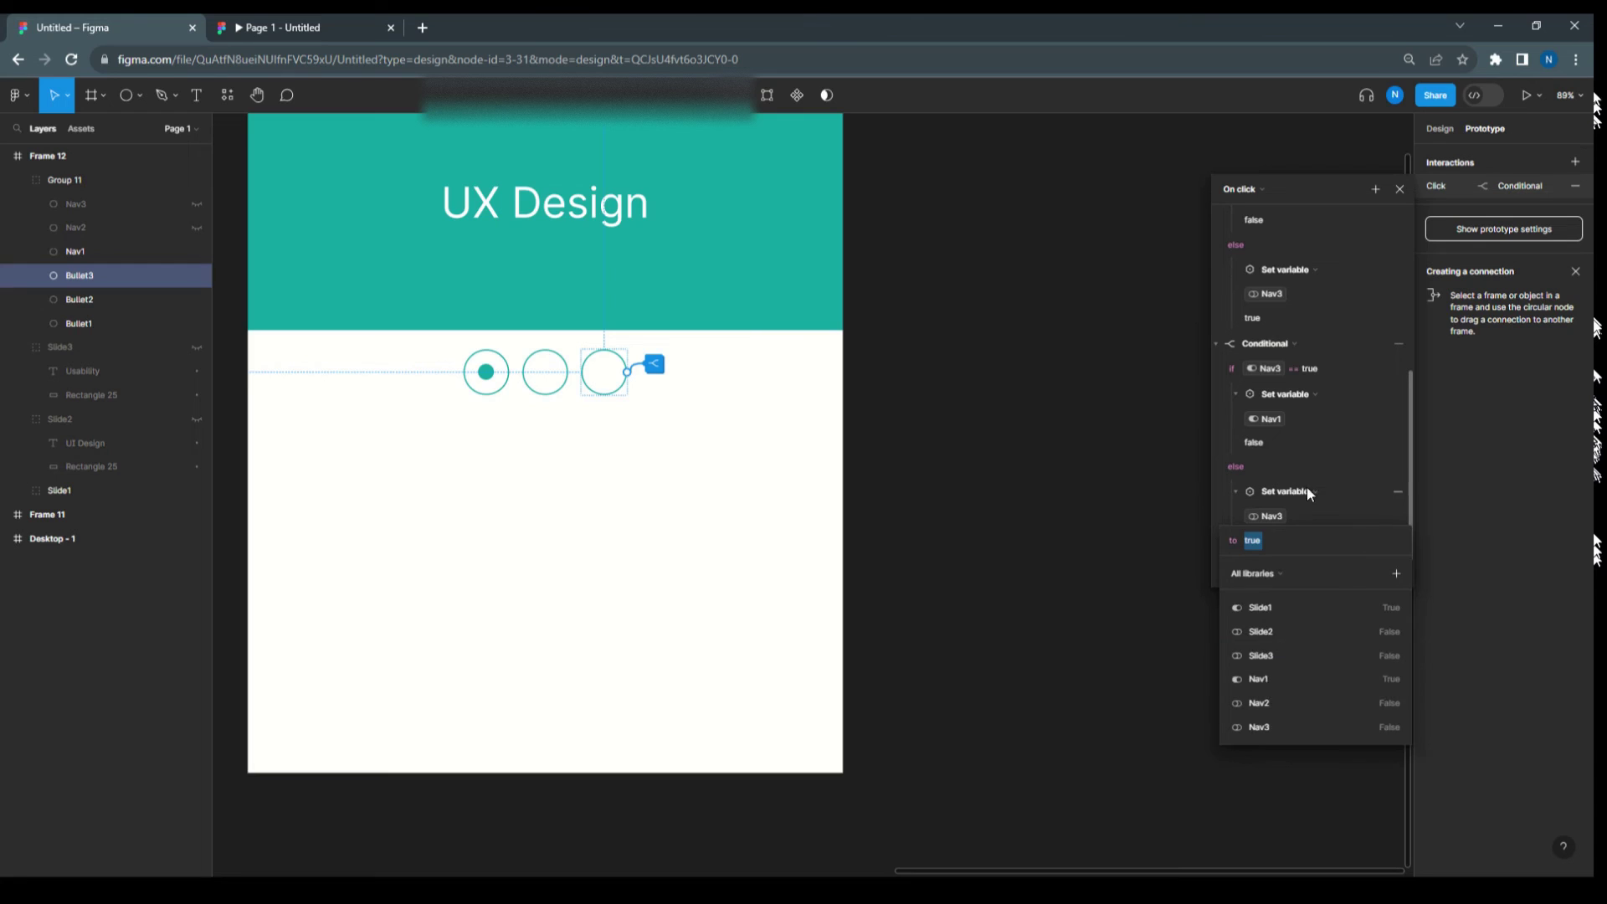
scroll(1312, 449, down, 1)
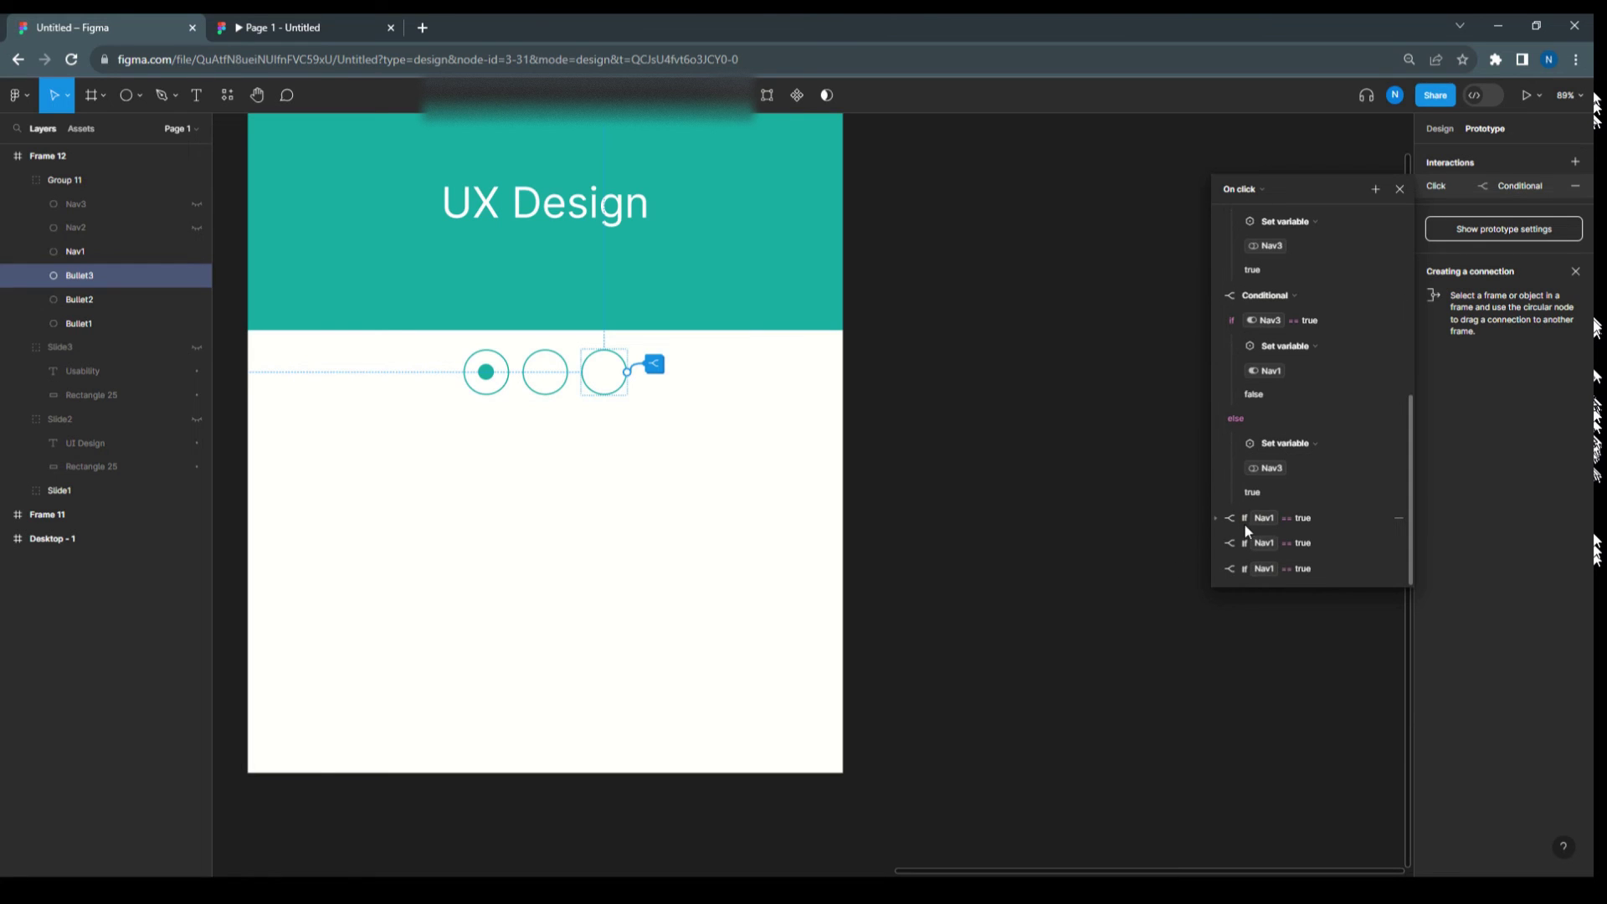
Step: Make the next conditional test Nav3, setting Slide3 true and otherwise Slide3 false
click(1214, 517)
scroll(1302, 498, down, 2)
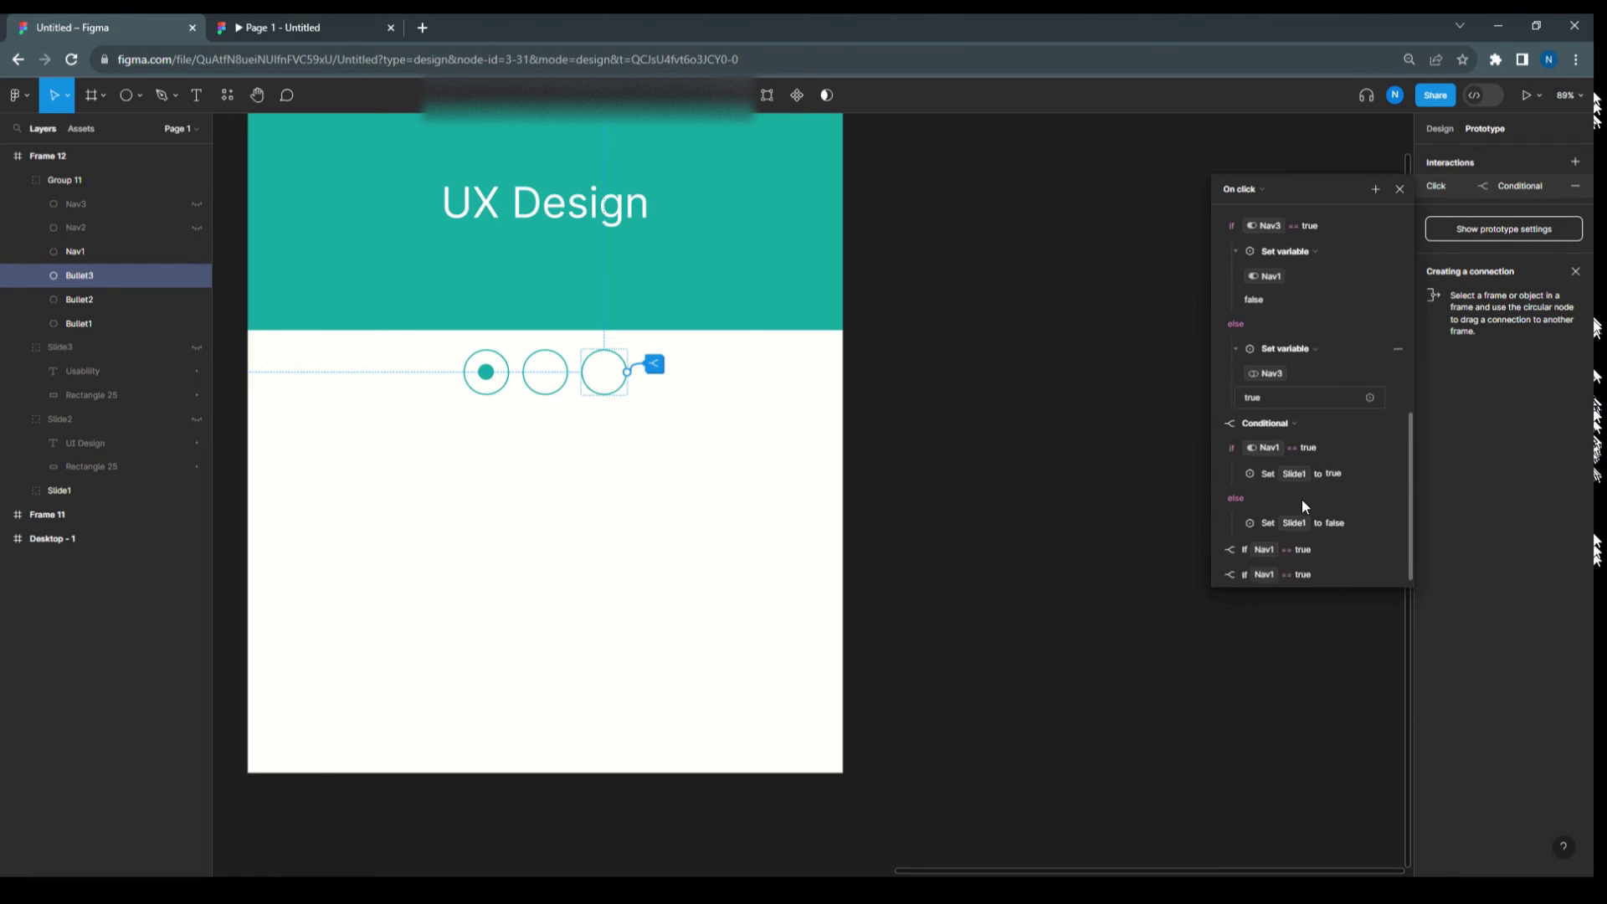
click(1264, 441)
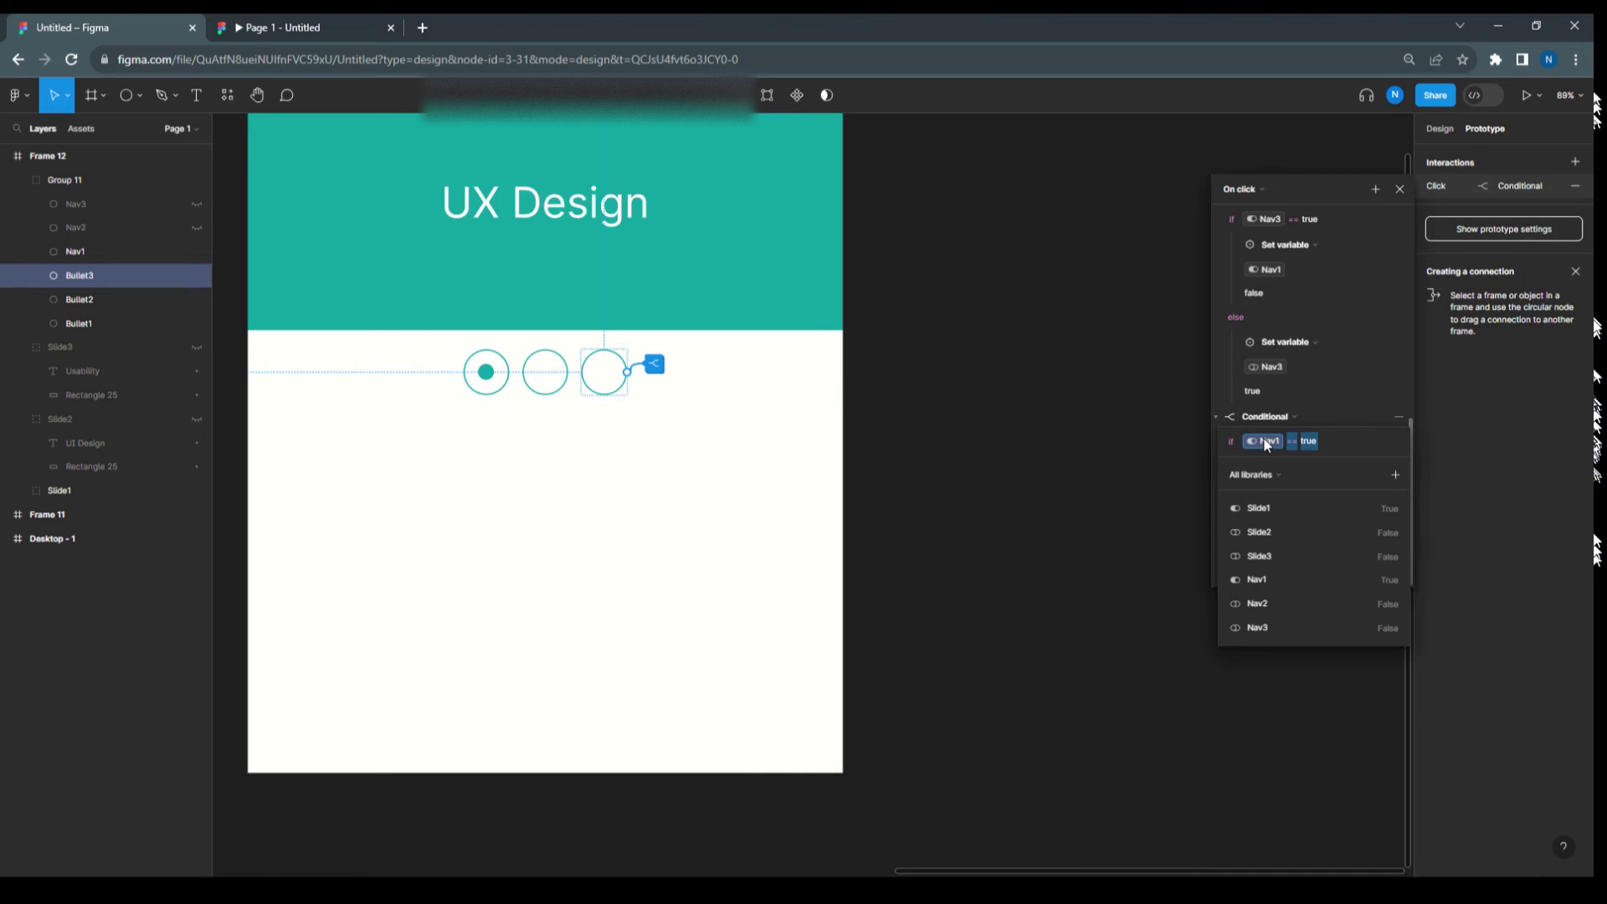
click(1259, 628)
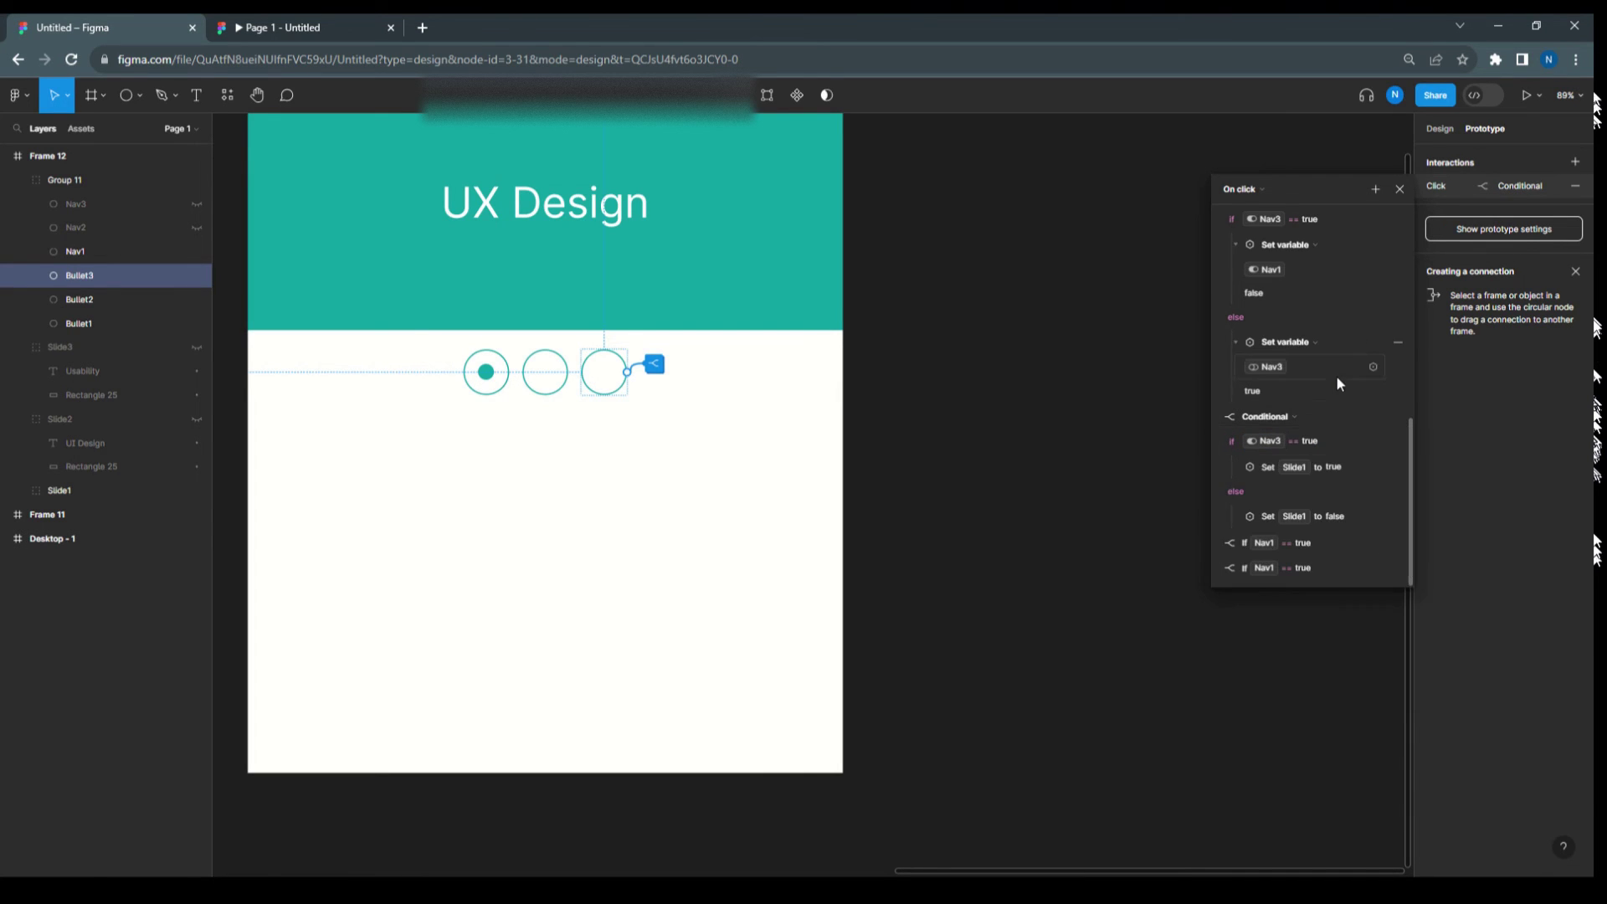
click(1235, 466)
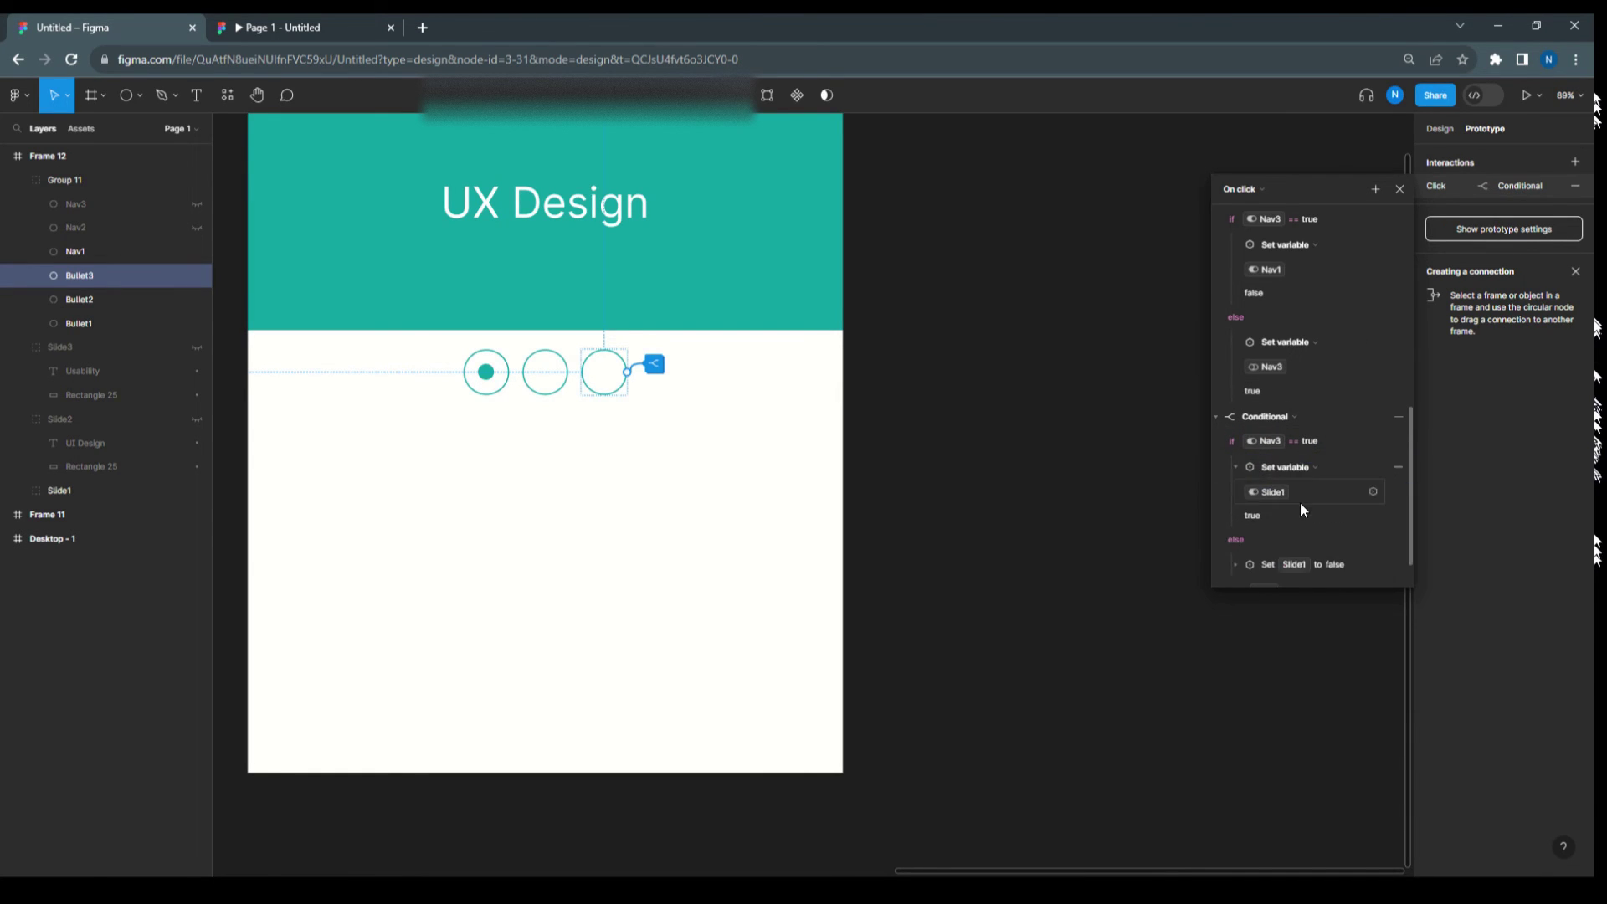
click(1272, 490)
click(1270, 606)
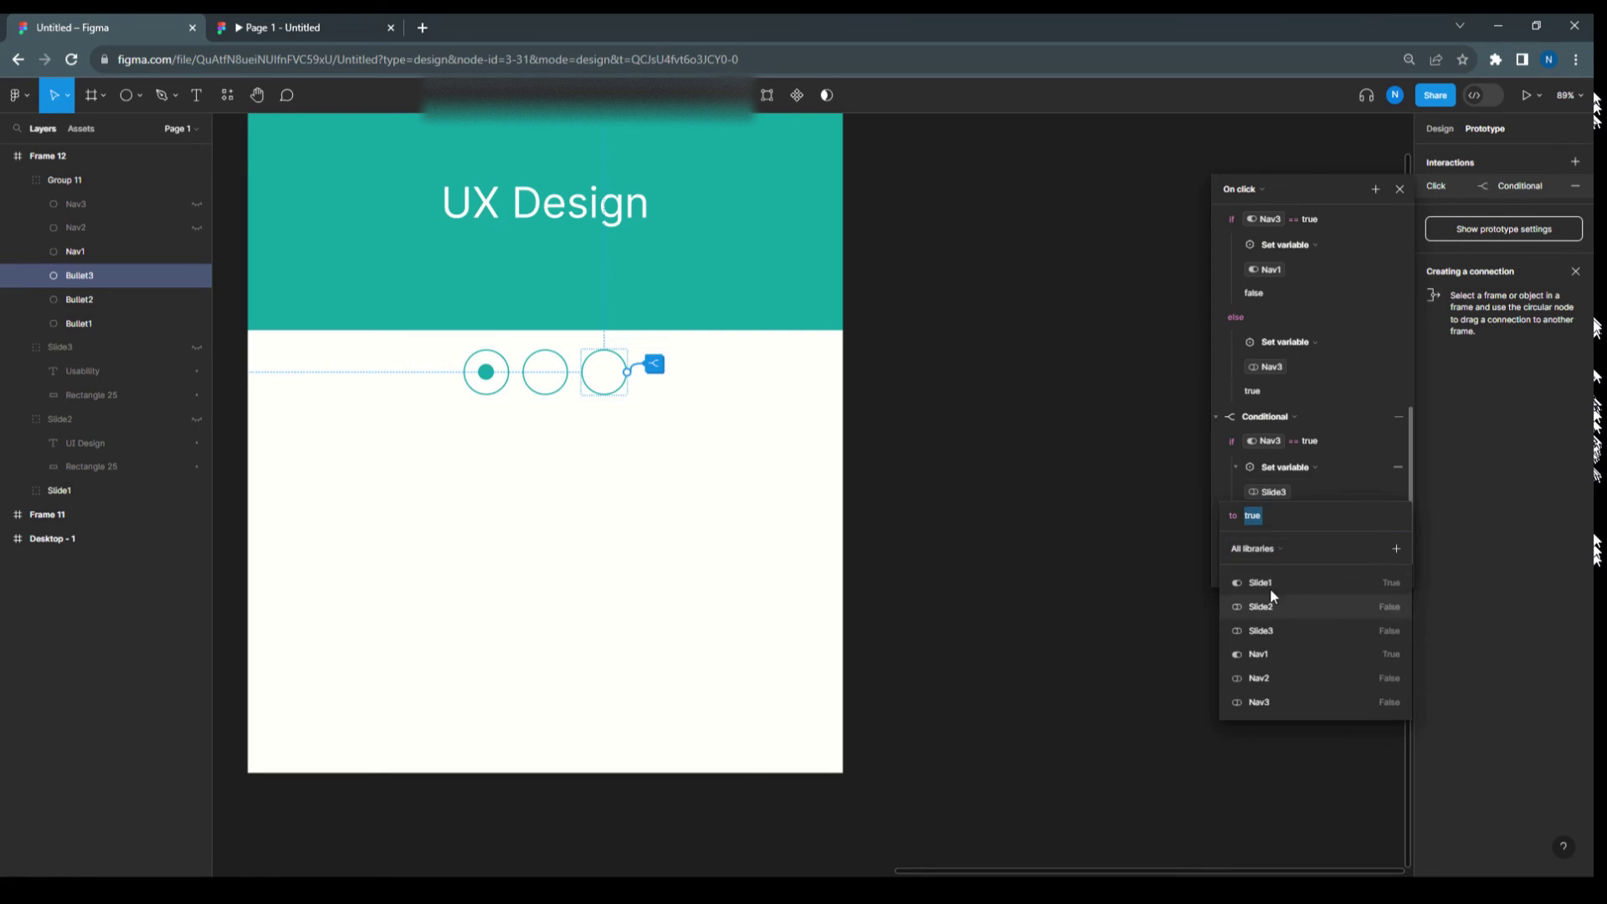
scroll(1355, 506, down, 2)
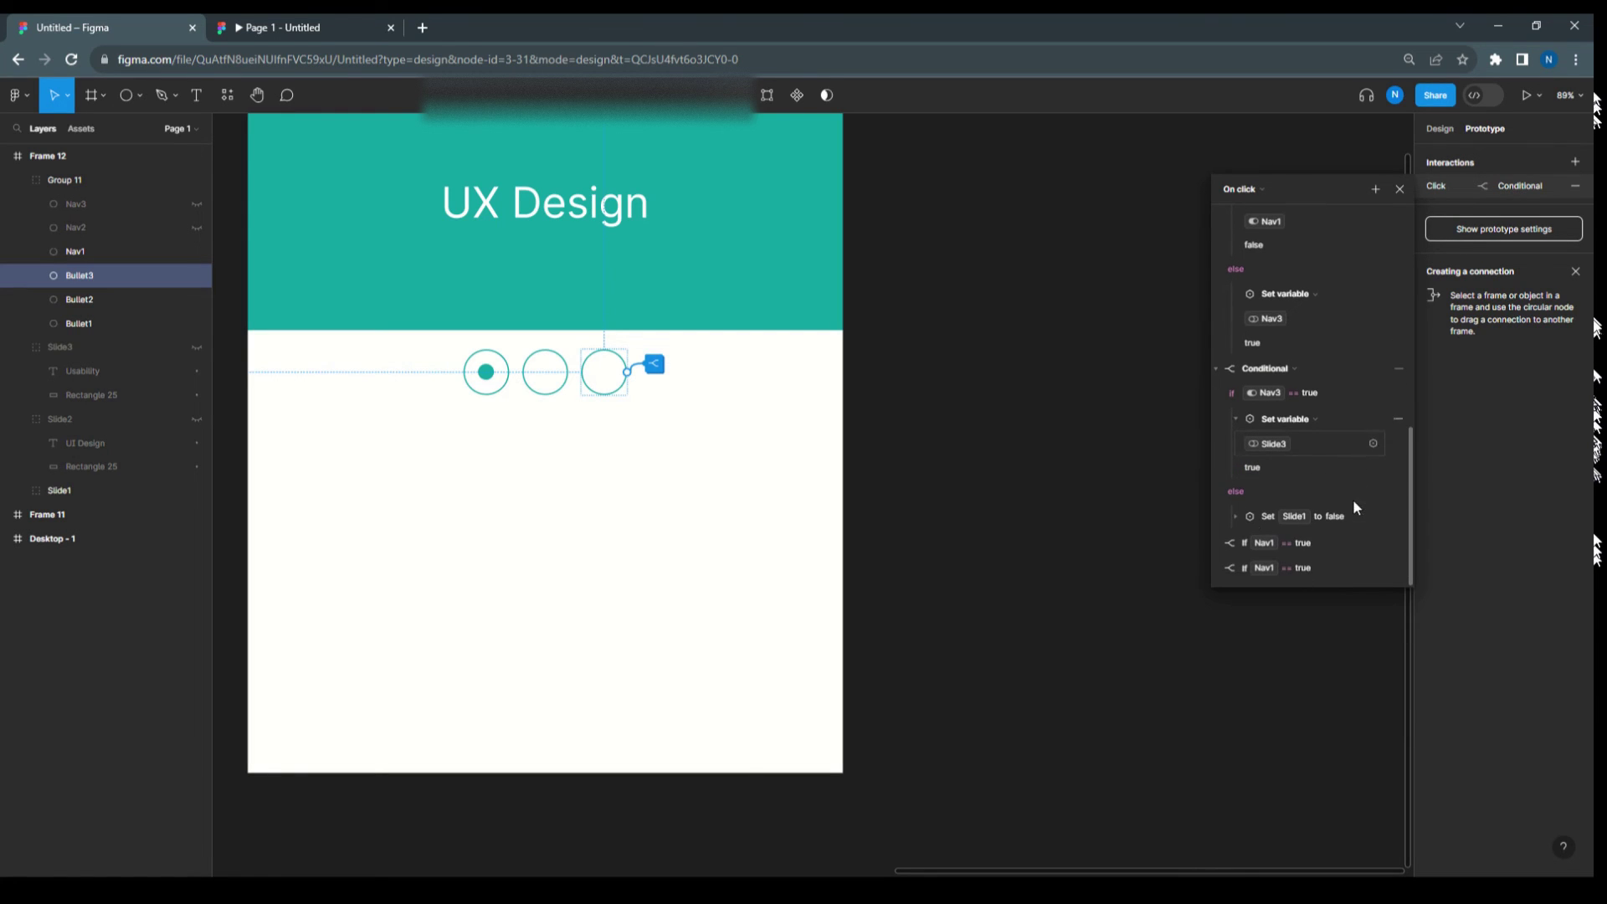
click(1232, 515)
scroll(1279, 495, down, 2)
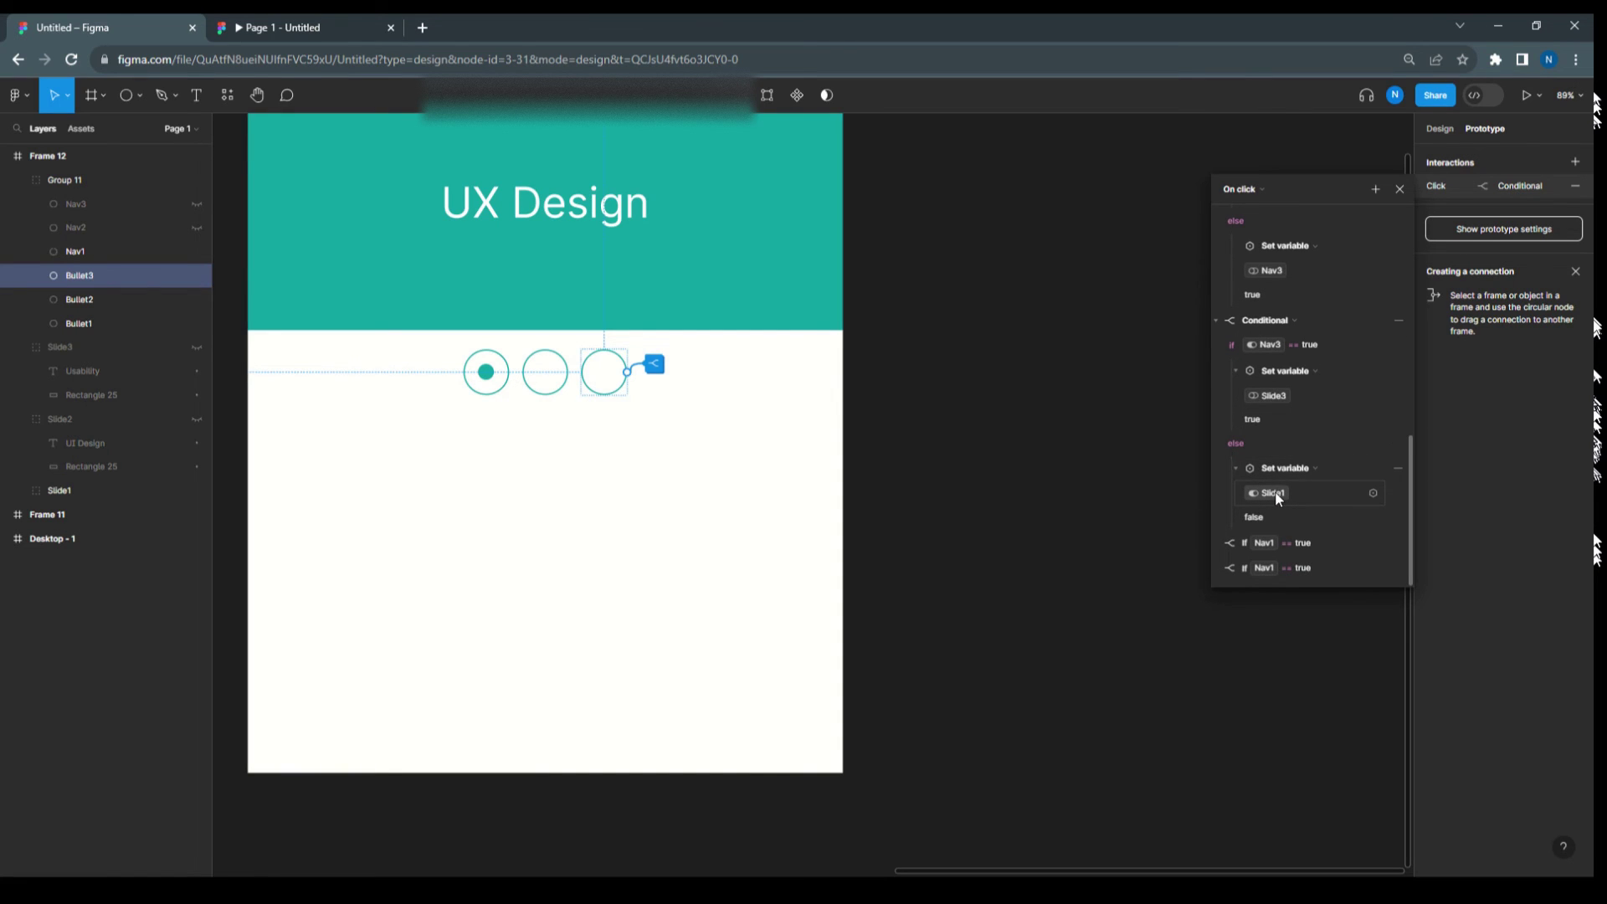
click(1274, 496)
click(1272, 601)
Step: Change the following conditional to check Nav3, keeping Set Slide2 to false
click(1214, 542)
scroll(1287, 538, down, 2)
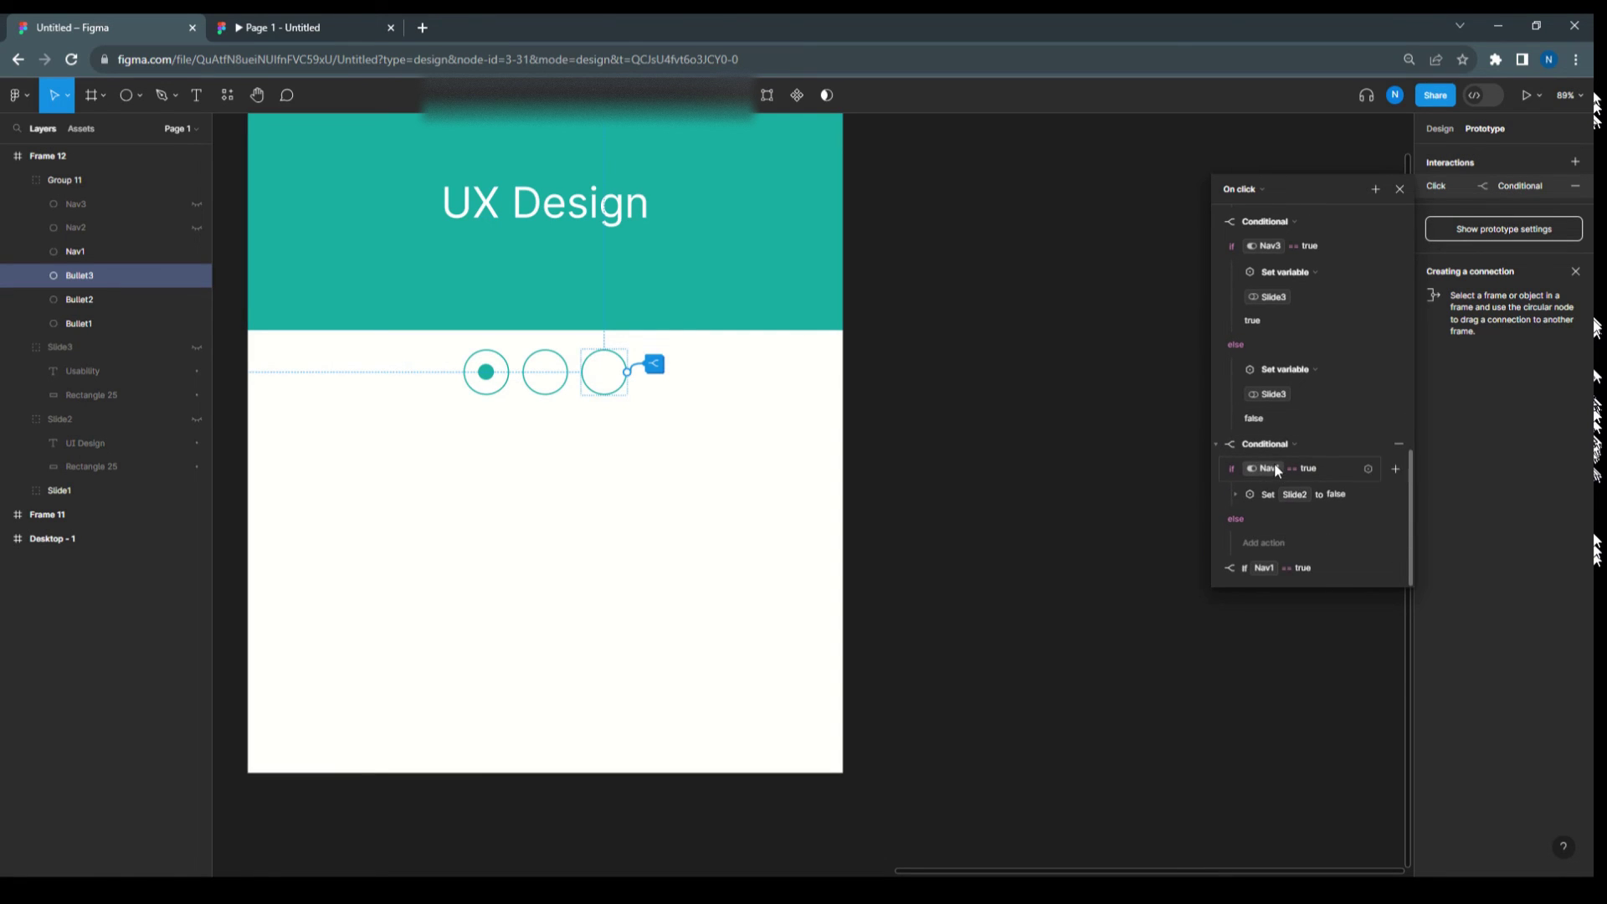
click(1270, 468)
click(1257, 655)
click(1236, 494)
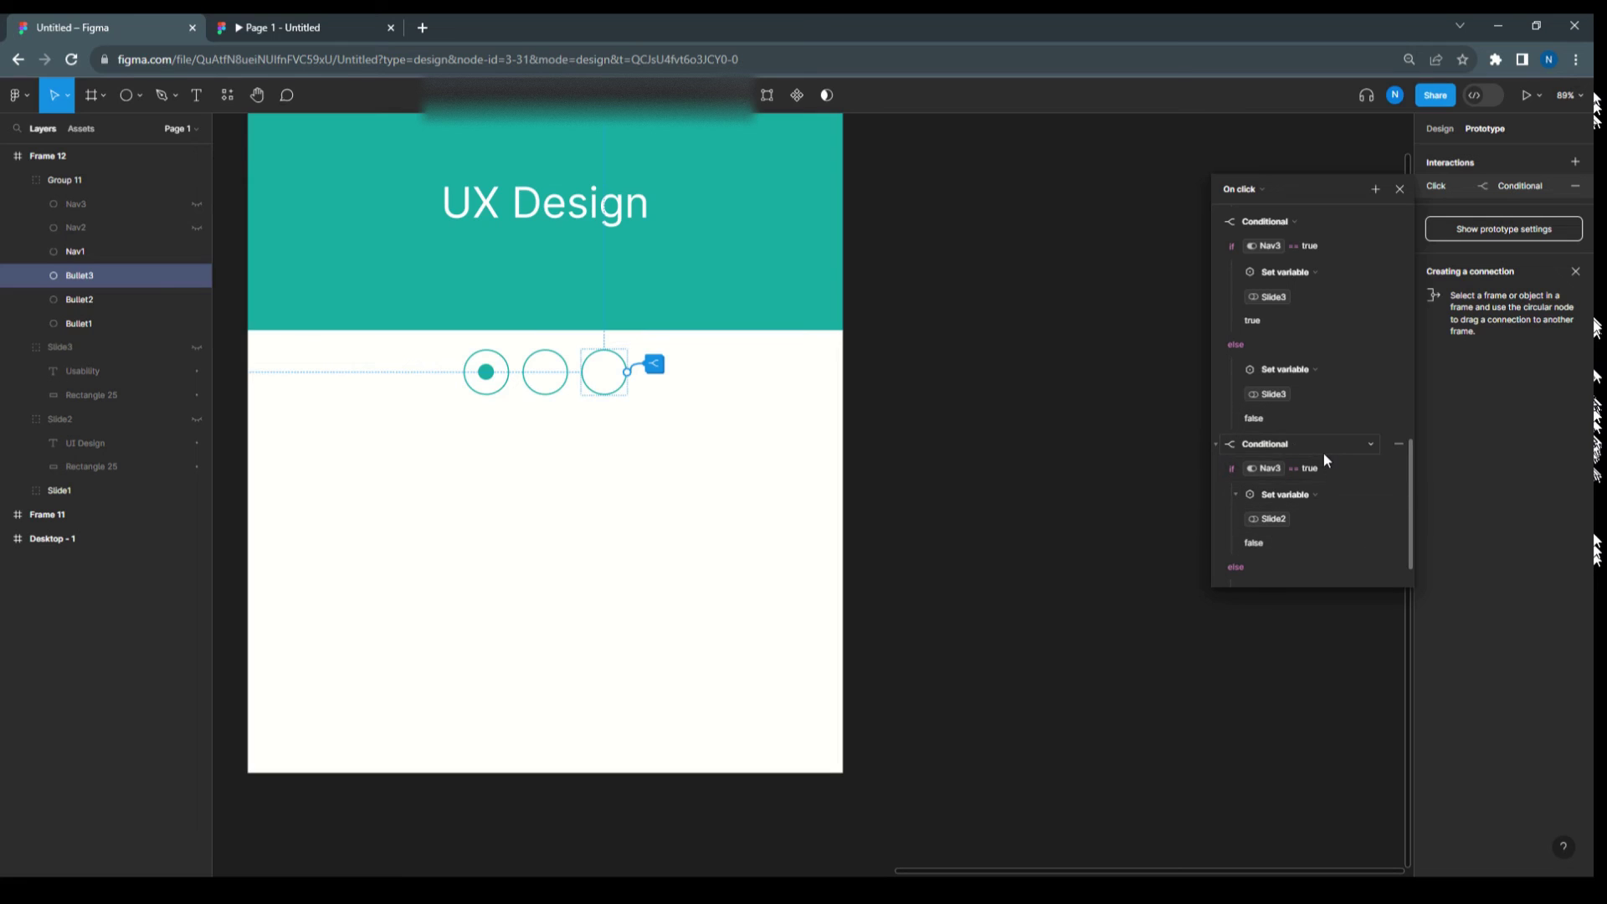
scroll(1323, 454, down, 1)
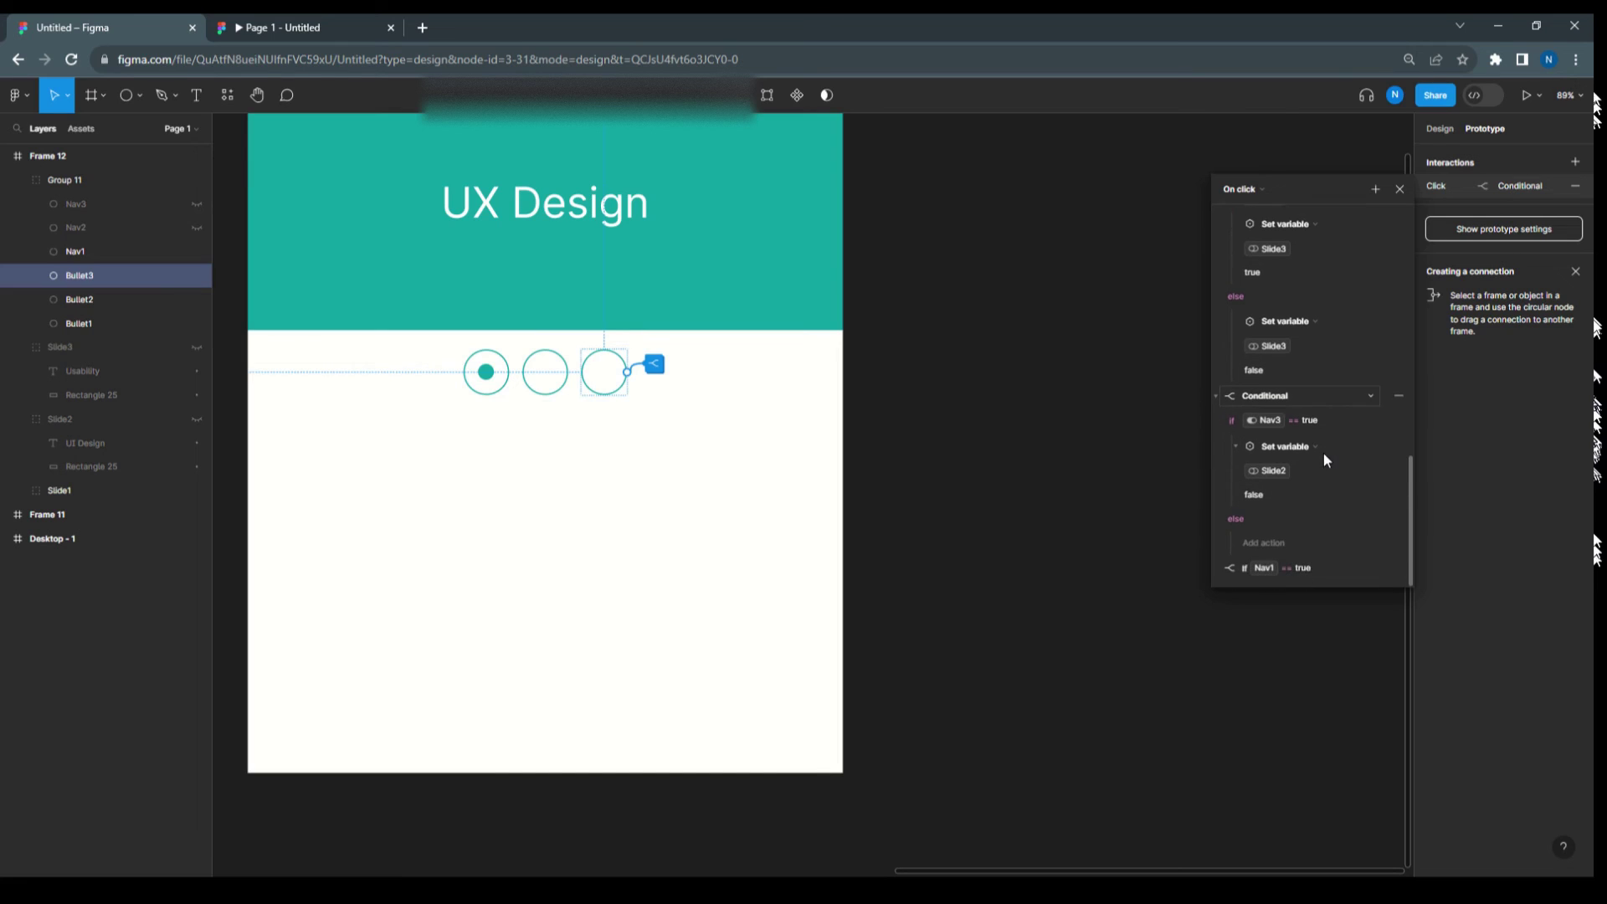
Step: Make the last conditional check Nav3 and set Slide1 false, then present the prototype
click(1217, 567)
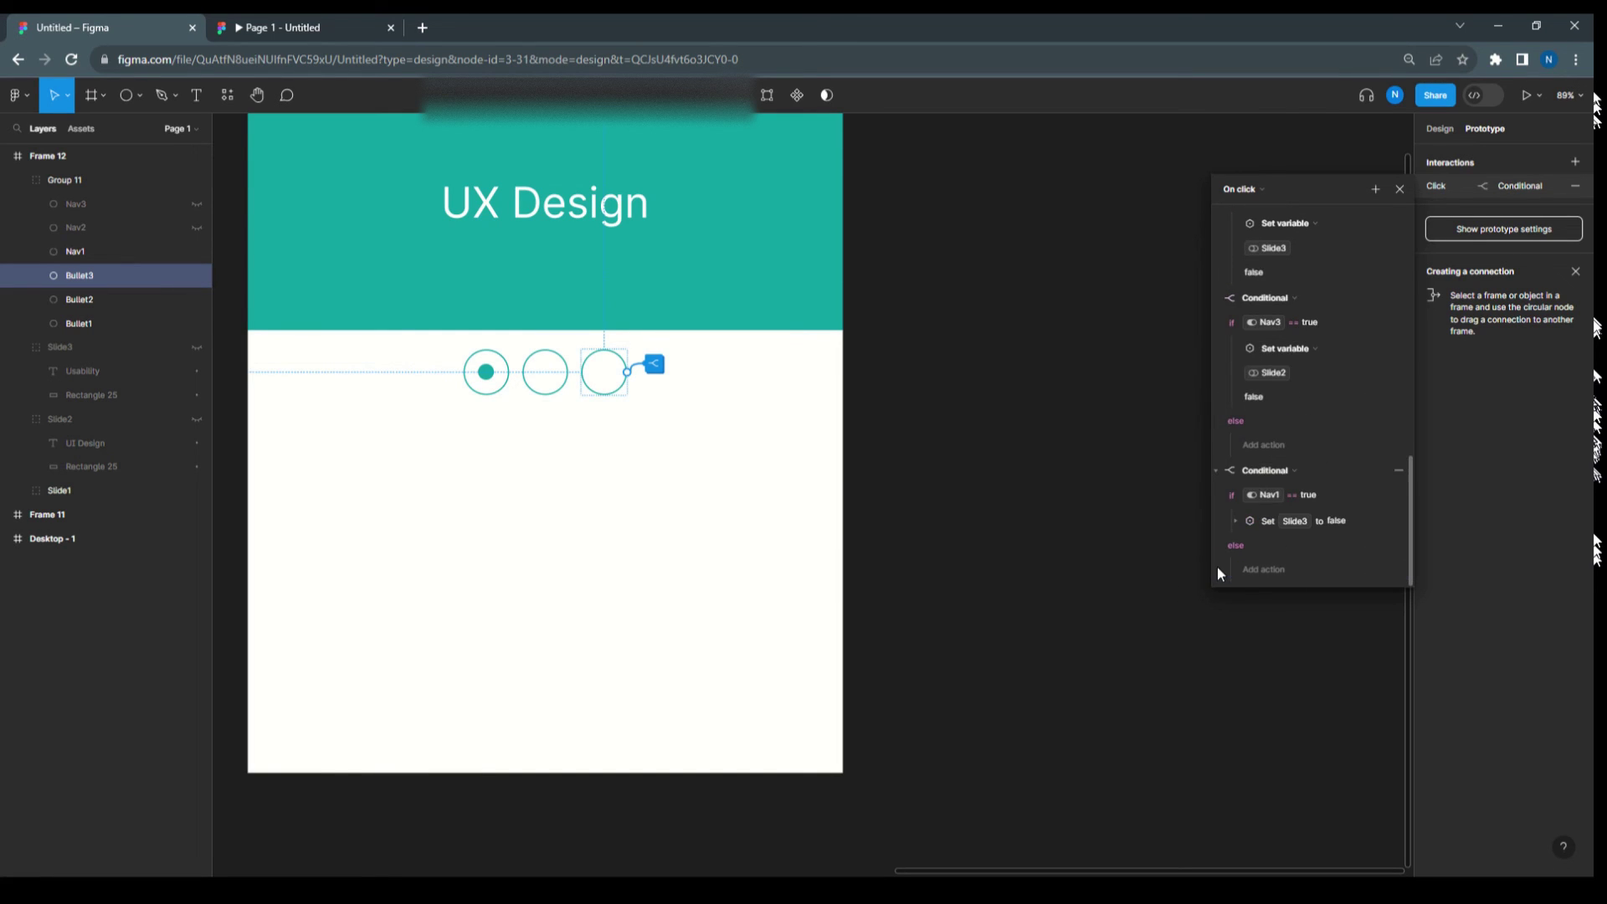
click(1267, 495)
click(1267, 681)
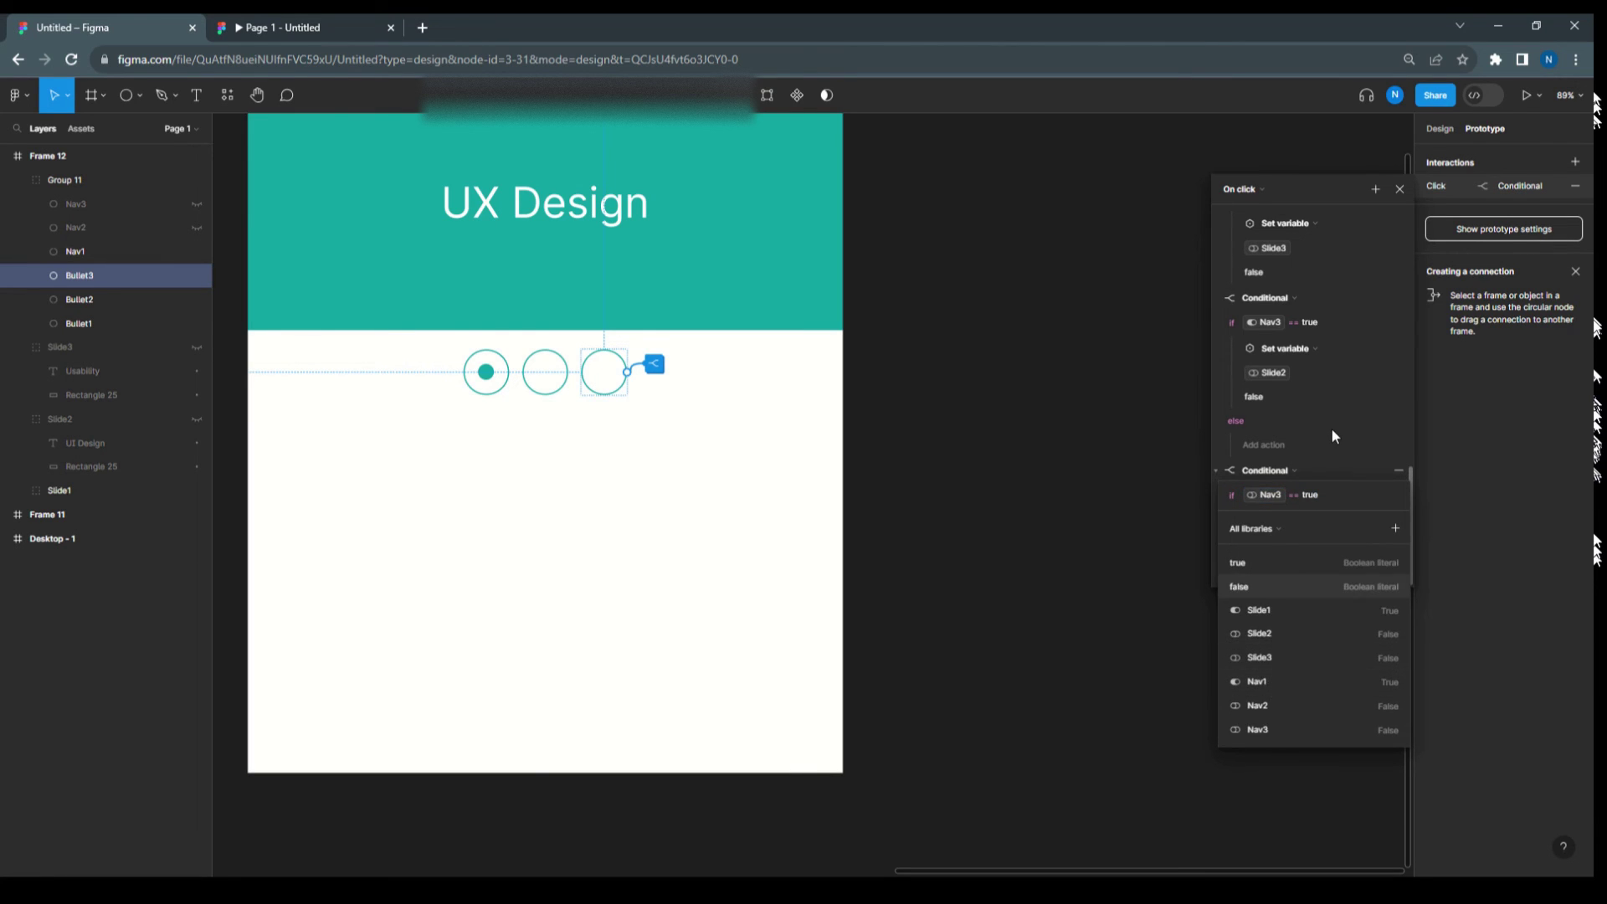
click(1332, 429)
click(1233, 519)
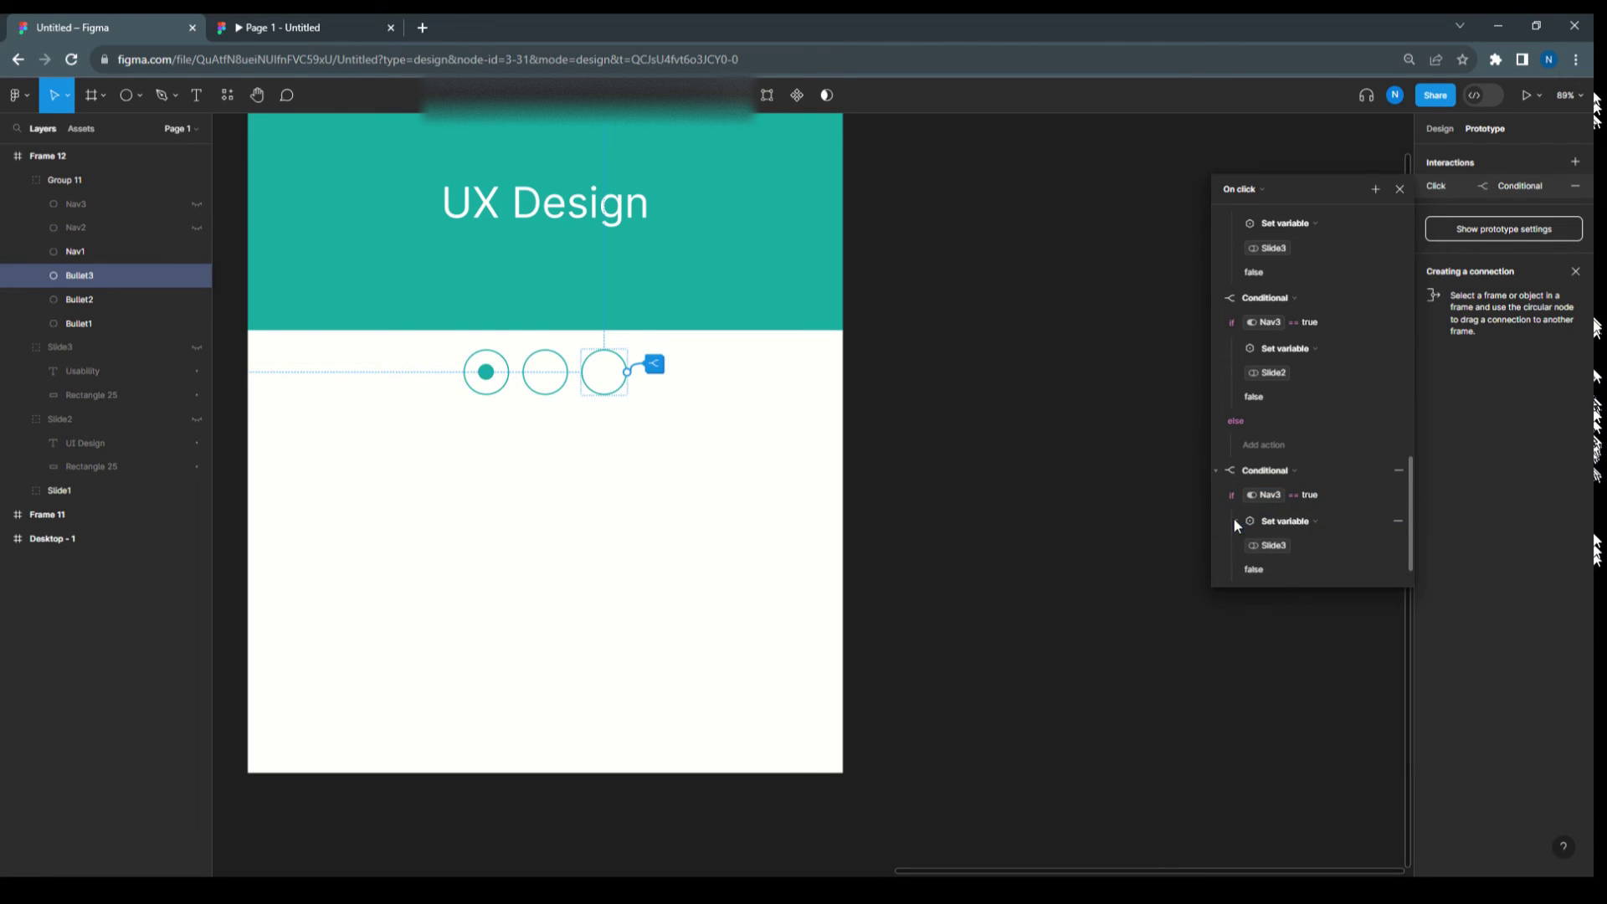
click(1277, 546)
click(1270, 612)
click(1535, 94)
click(1489, 130)
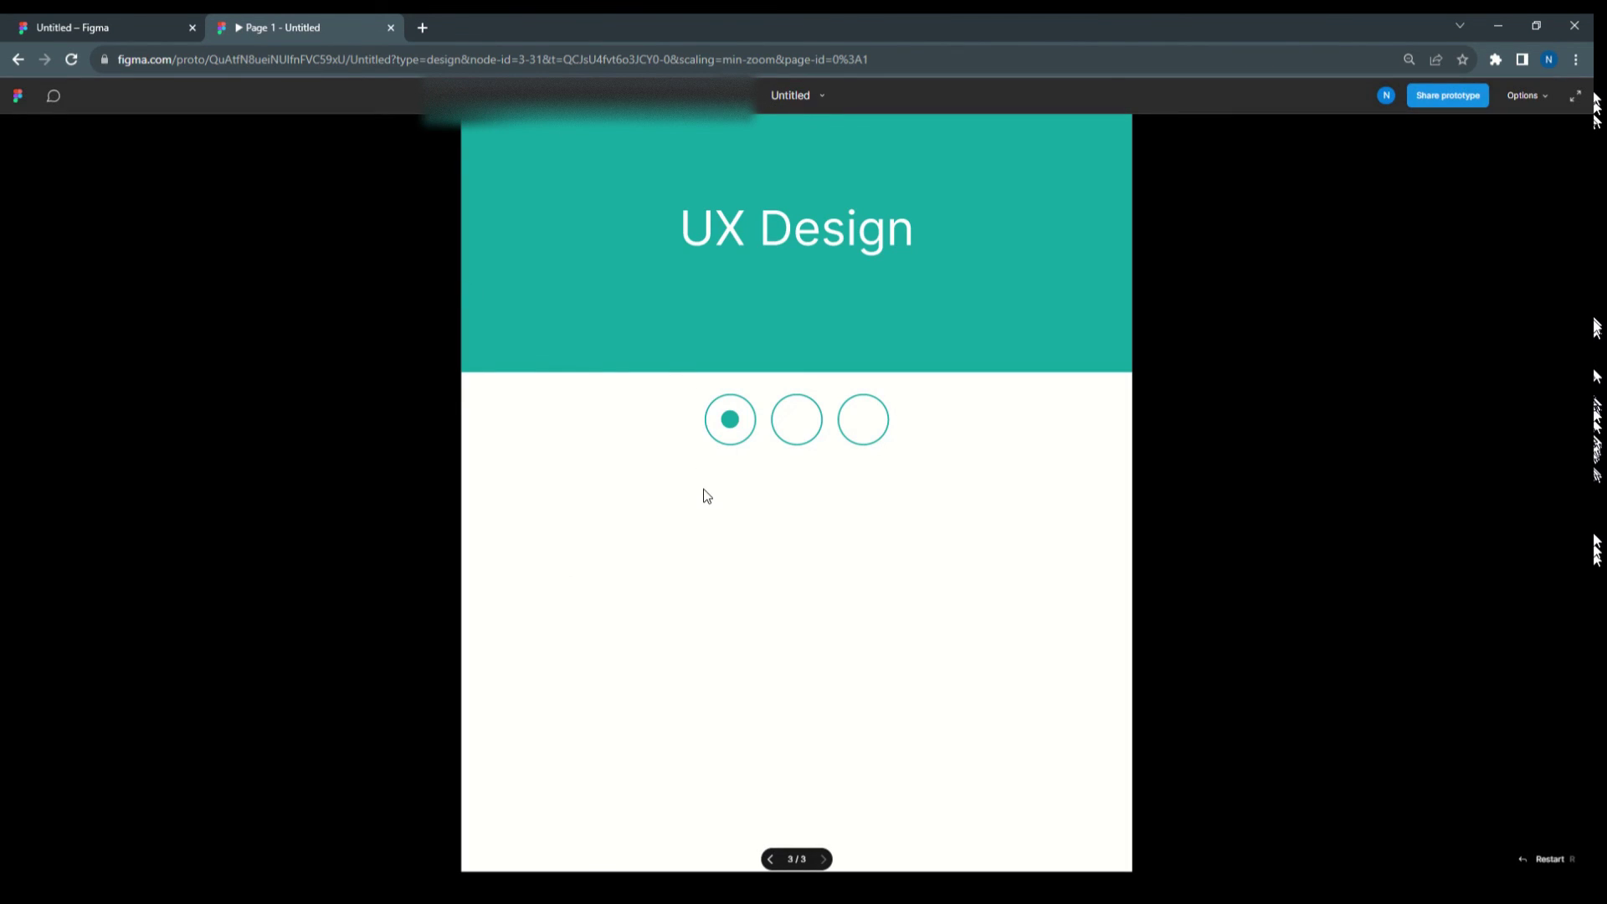
Step: Use the dots to switch to UI Design, Usability, then back to UI Design and UX Design
click(800, 436)
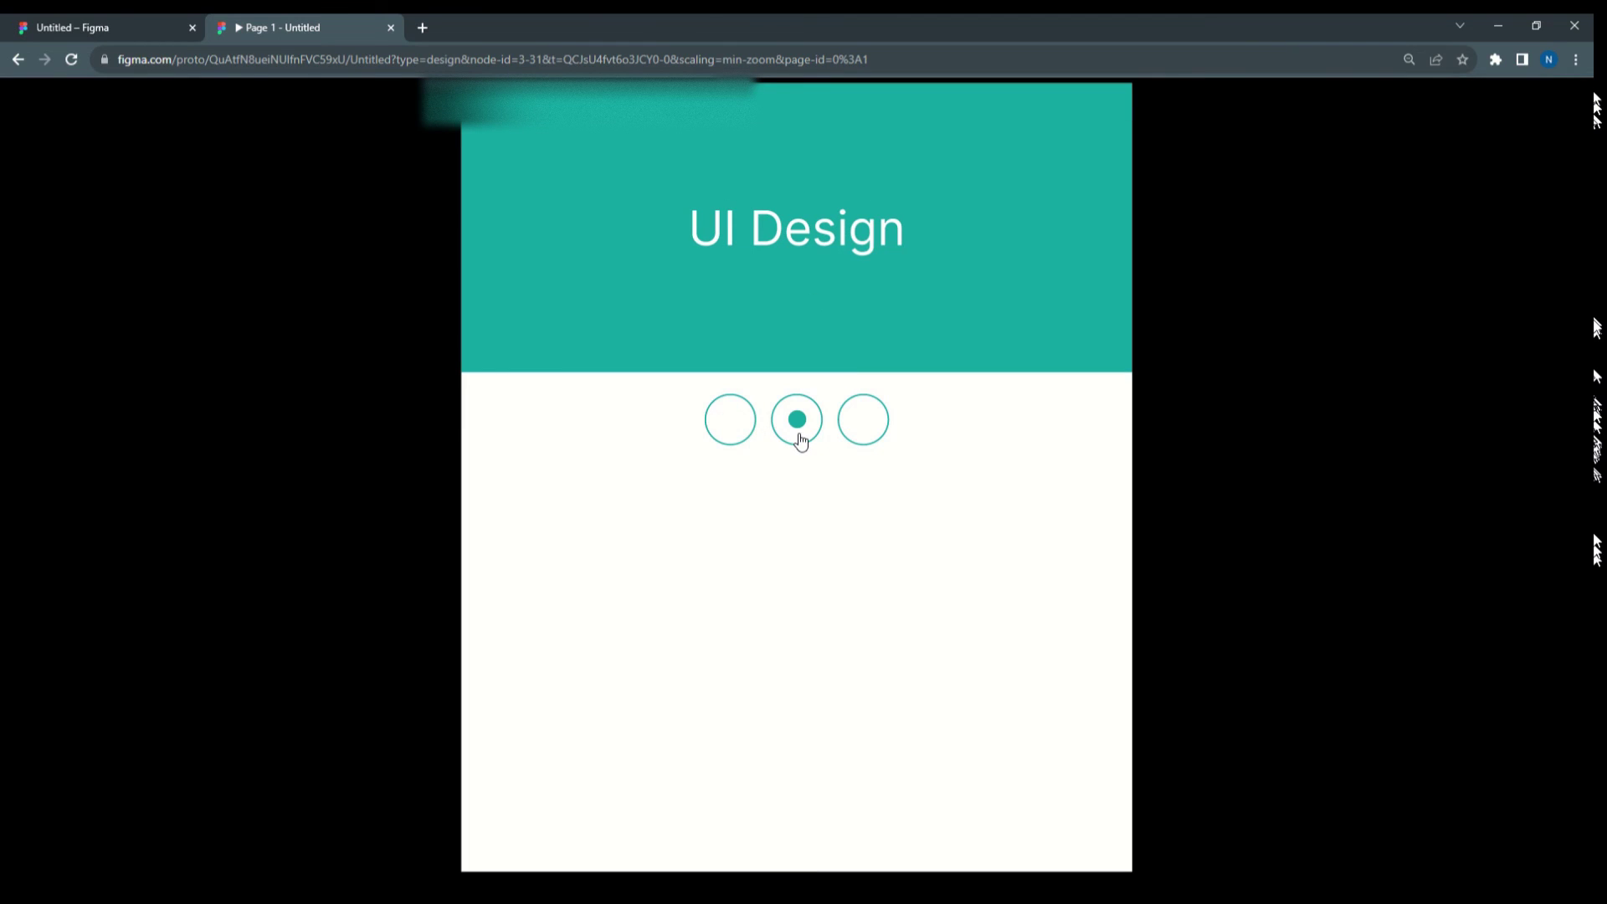
click(860, 436)
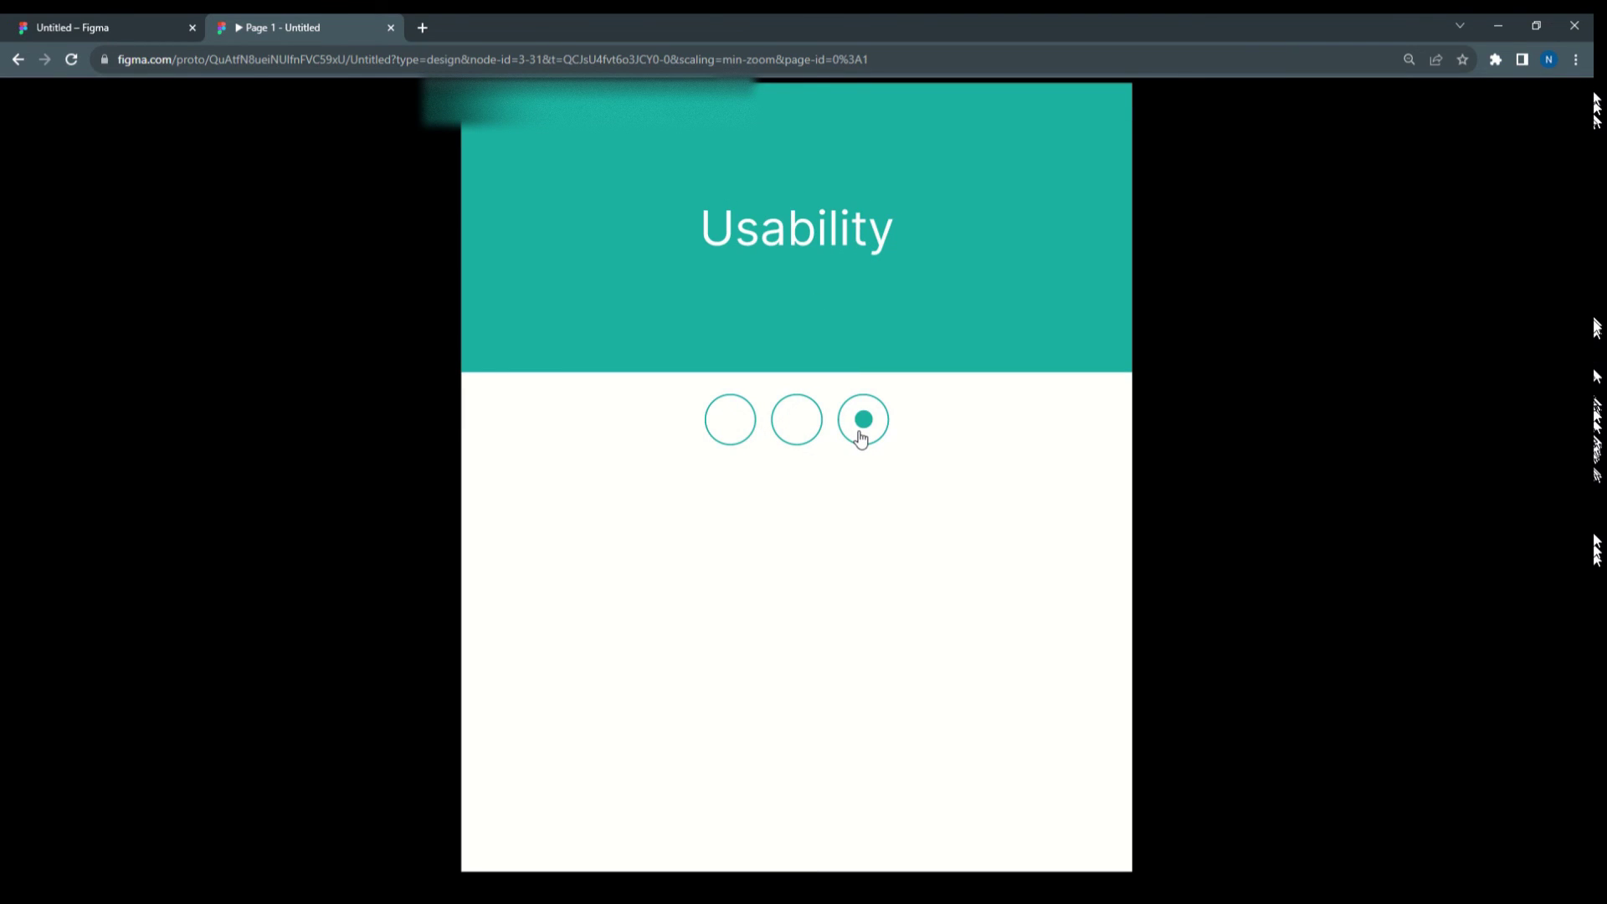
click(805, 439)
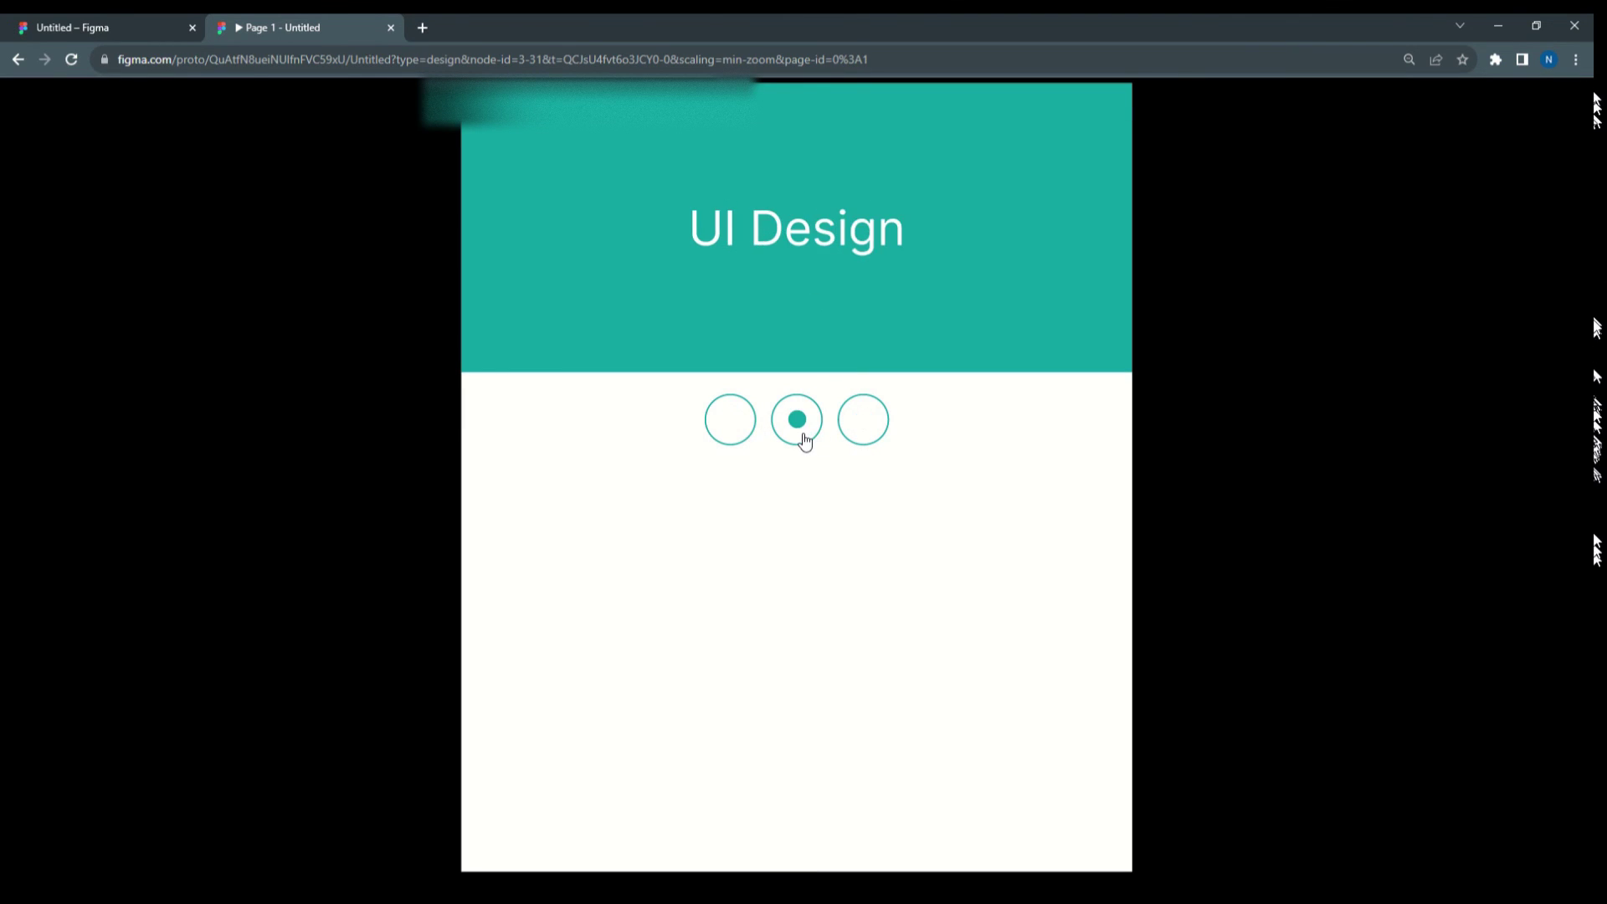
click(742, 439)
Step: Cycle repeatedly through the three dots, ending on Usability, then return to the editor tab
click(807, 438)
click(886, 437)
click(812, 436)
click(734, 437)
click(791, 439)
click(861, 439)
click(796, 439)
click(740, 439)
click(829, 436)
click(871, 436)
click(791, 440)
click(750, 441)
click(809, 438)
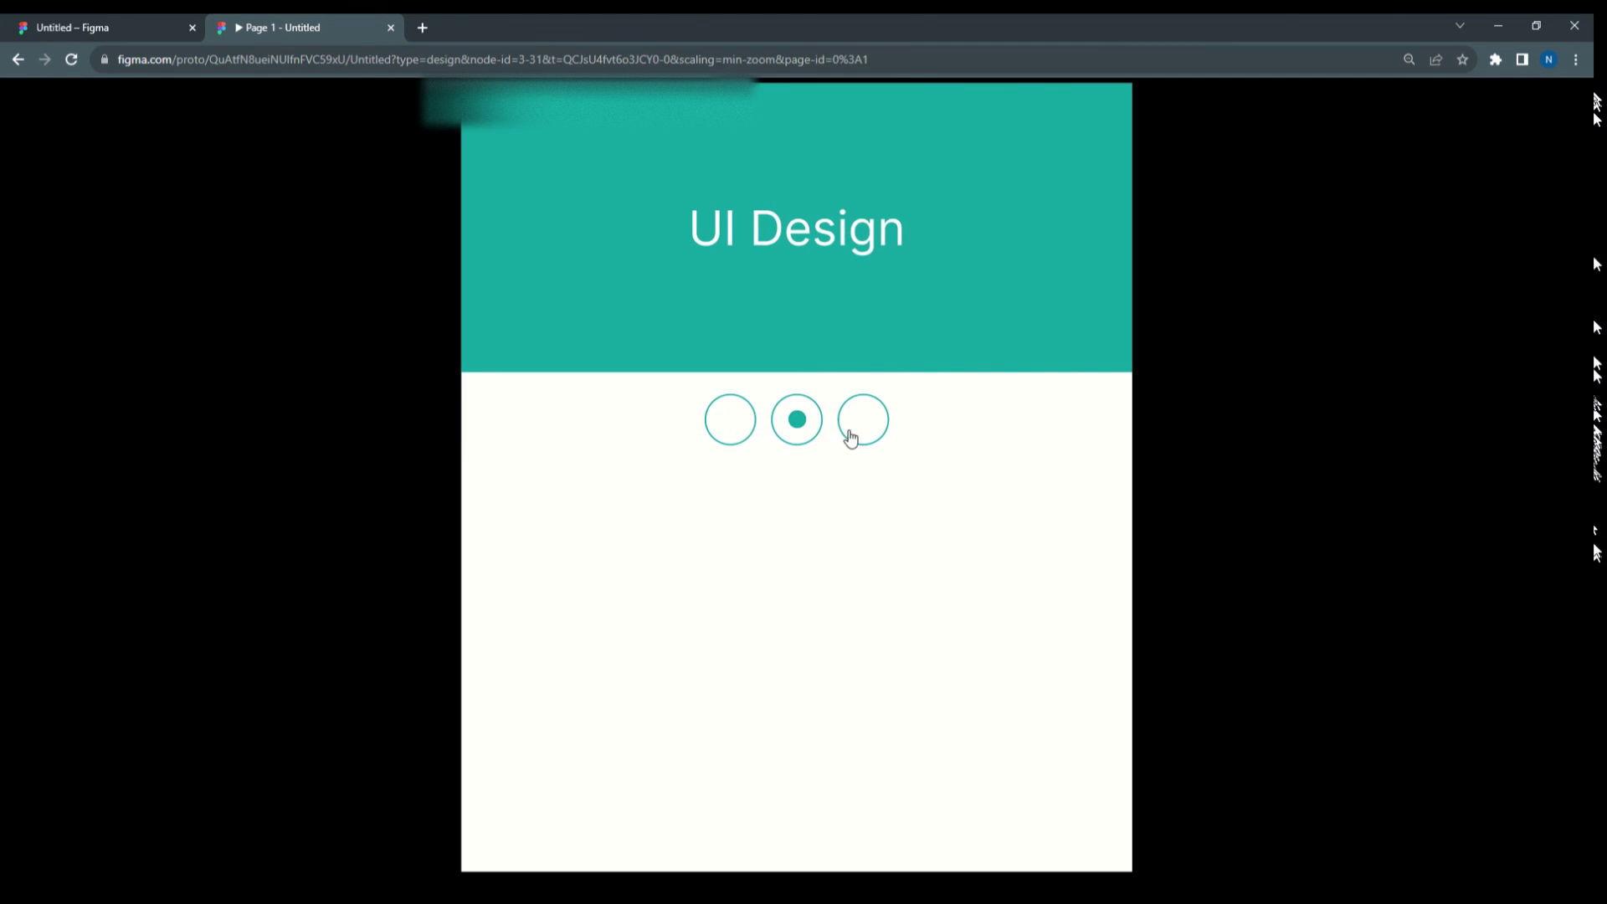
click(845, 436)
click(793, 437)
click(731, 437)
click(814, 440)
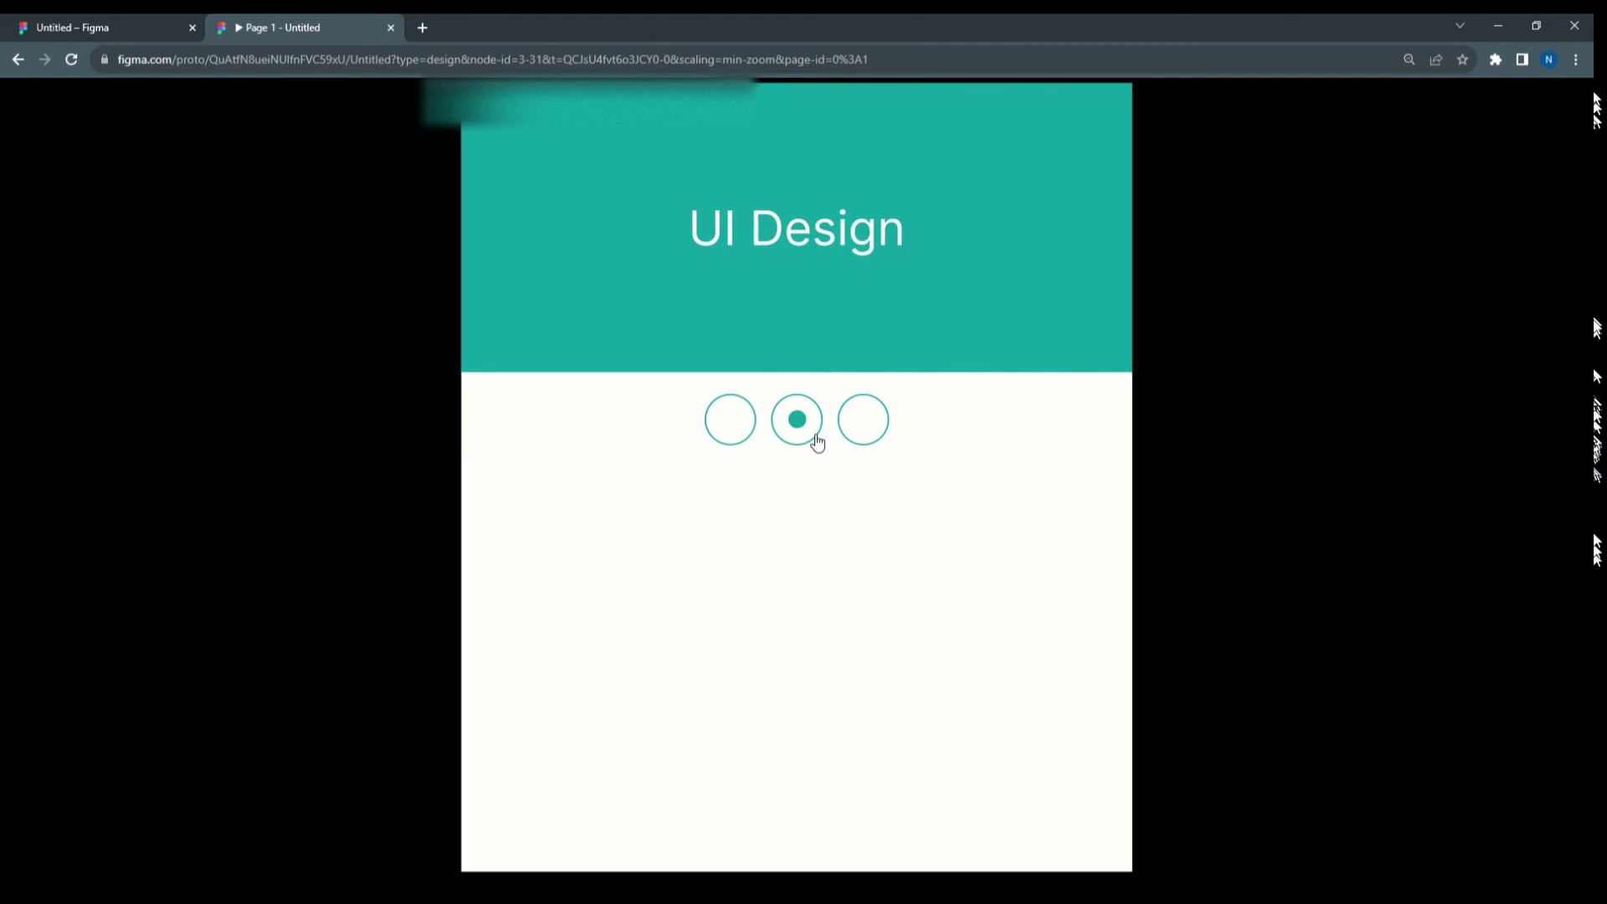
click(867, 437)
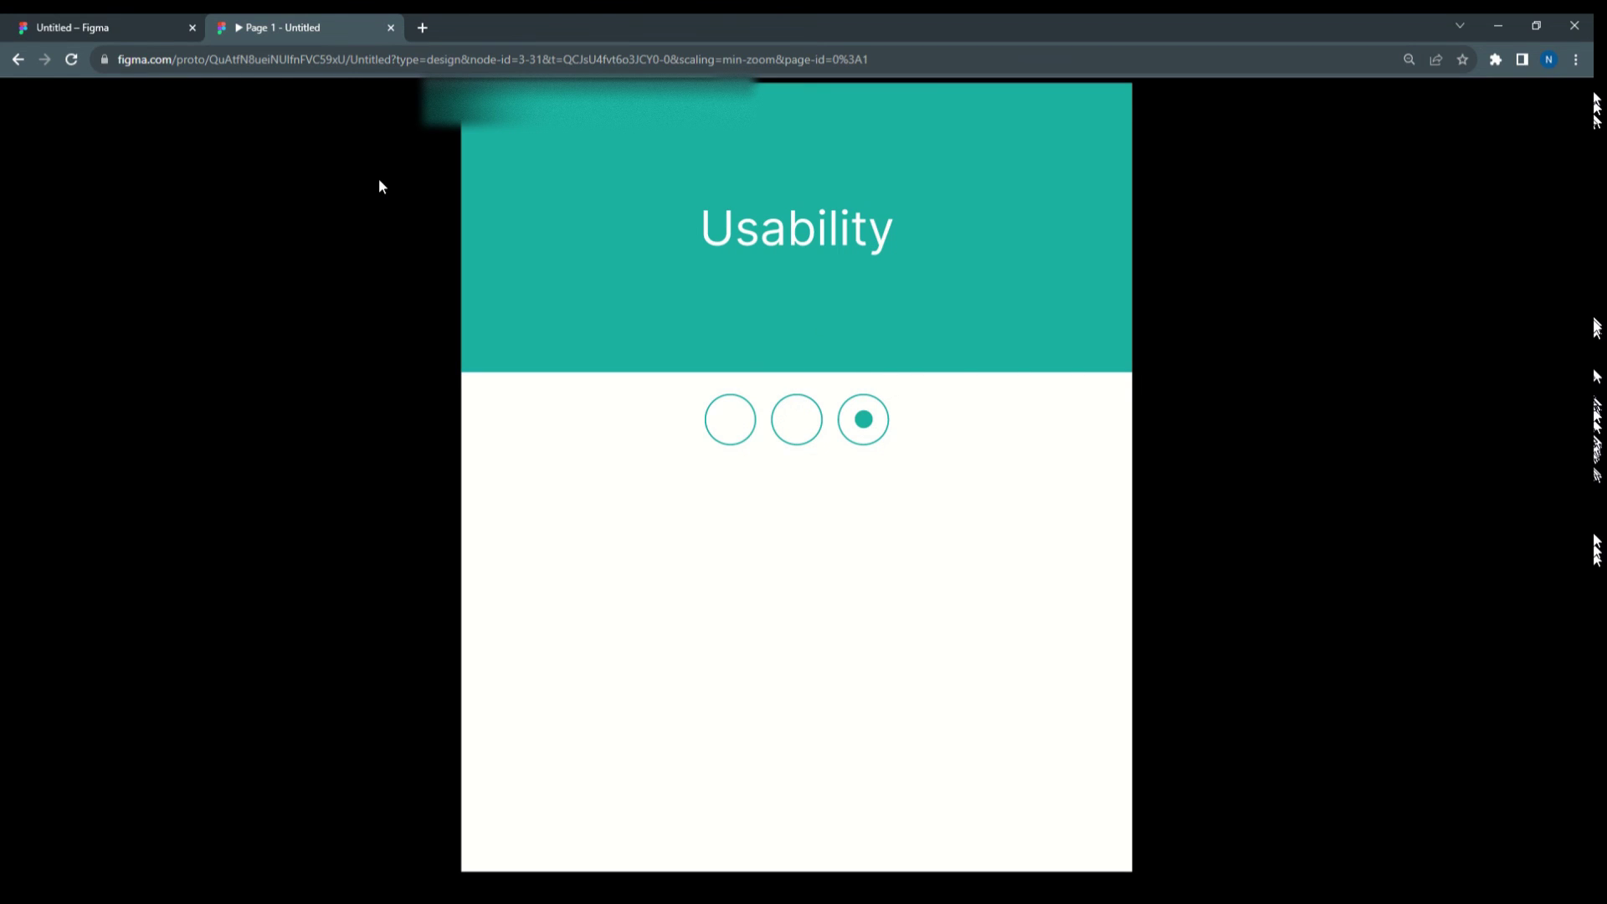
click(147, 25)
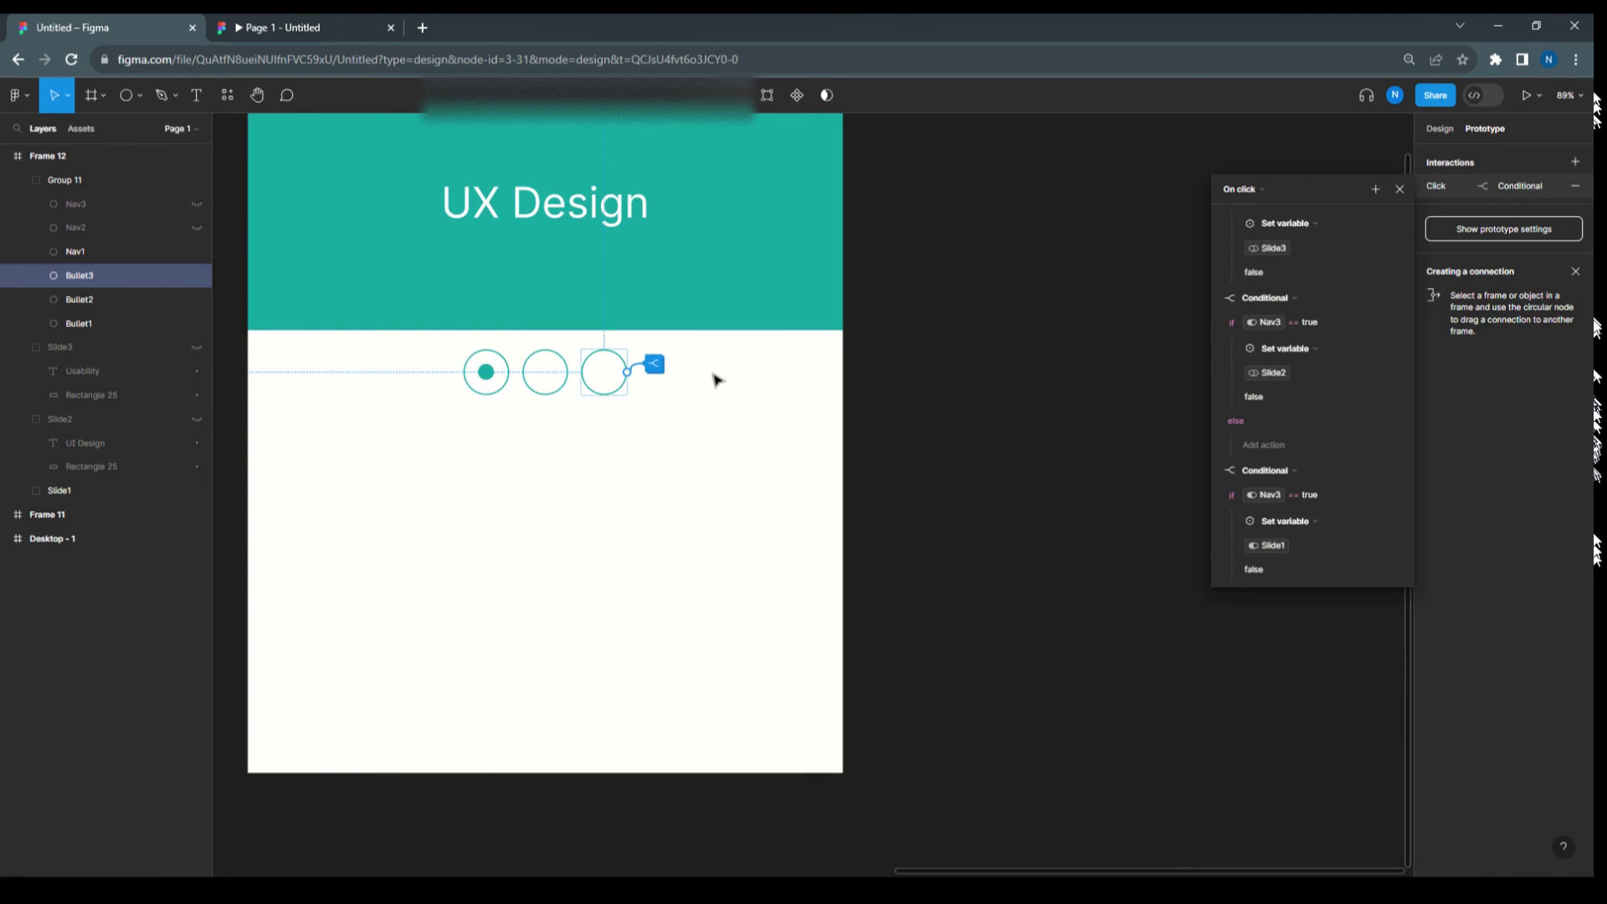
Step: Reopen Bullet3's click interaction and show its trigger type dropdown
click(1399, 189)
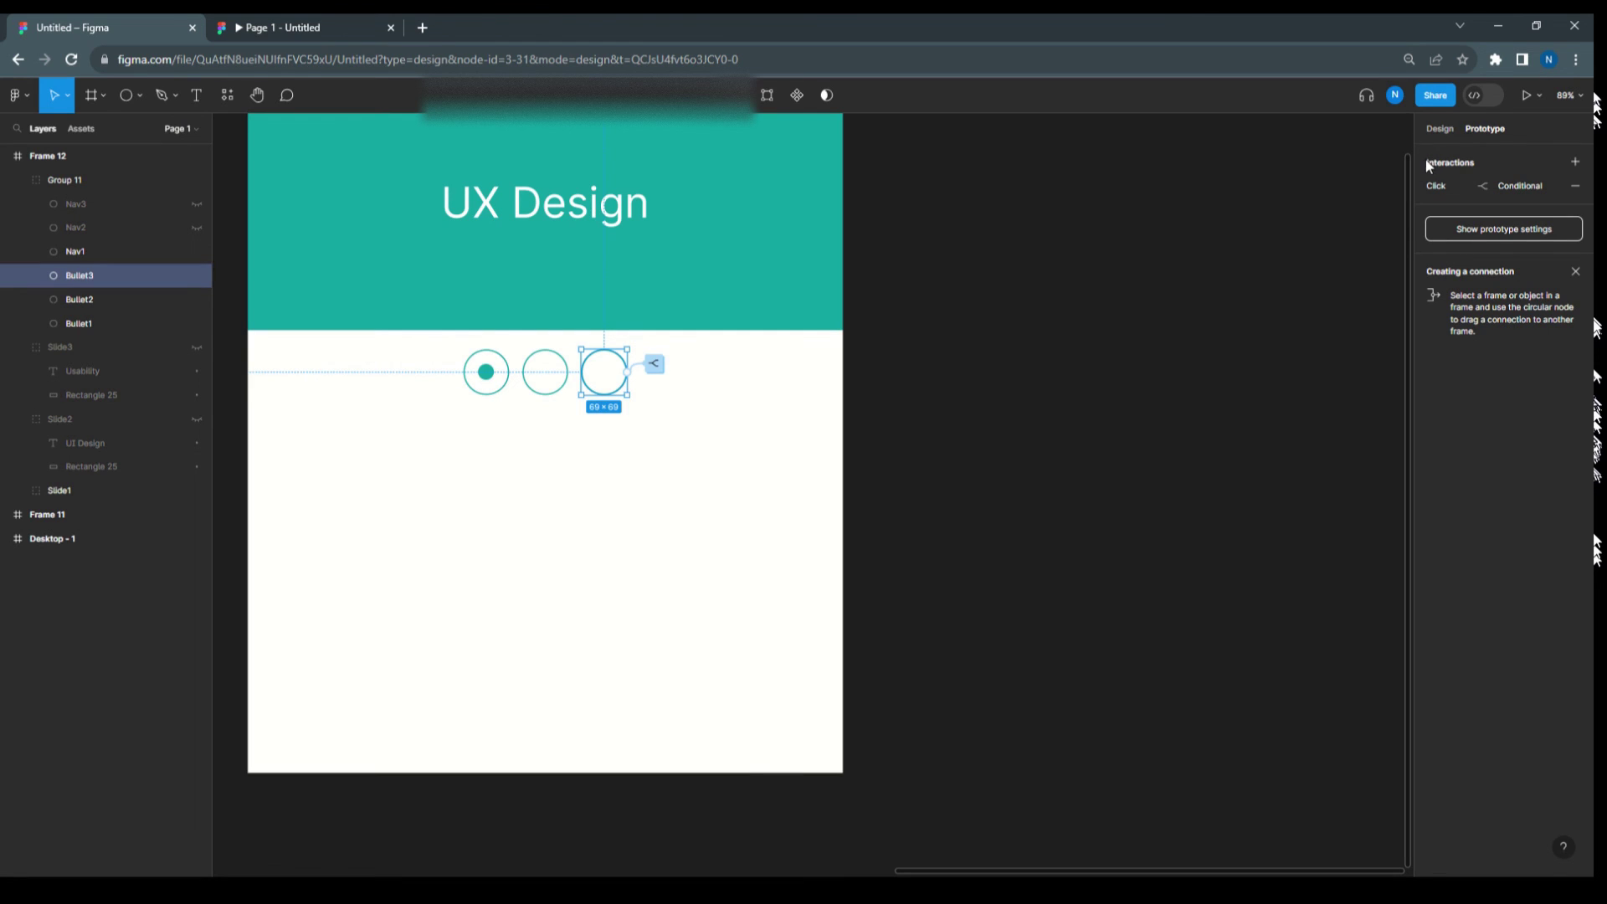
click(1431, 186)
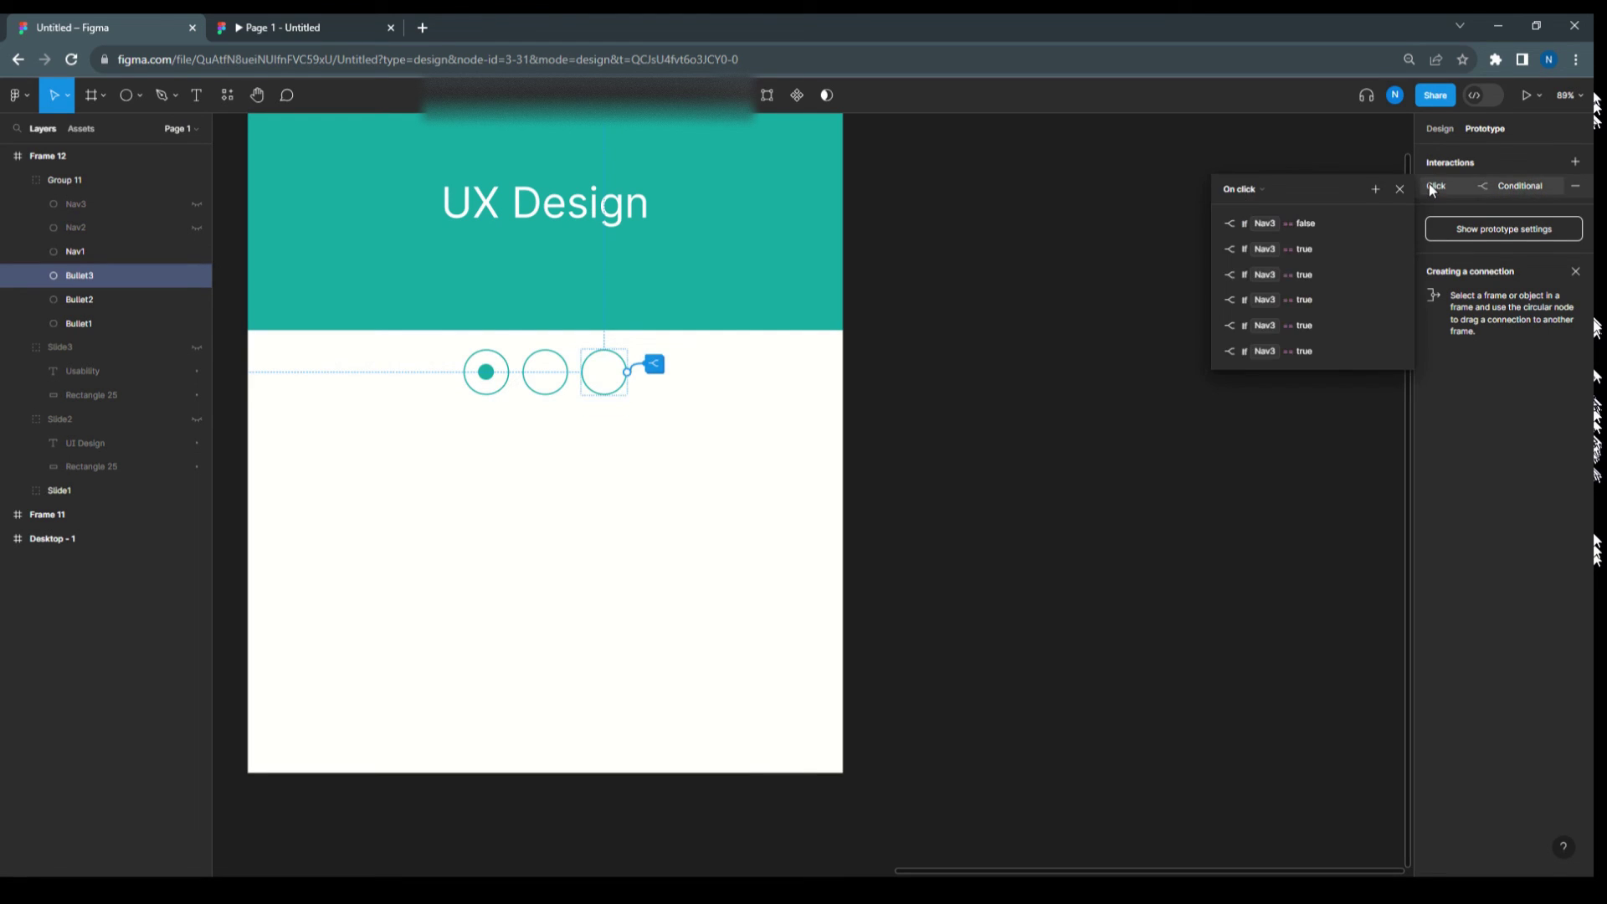
click(1263, 189)
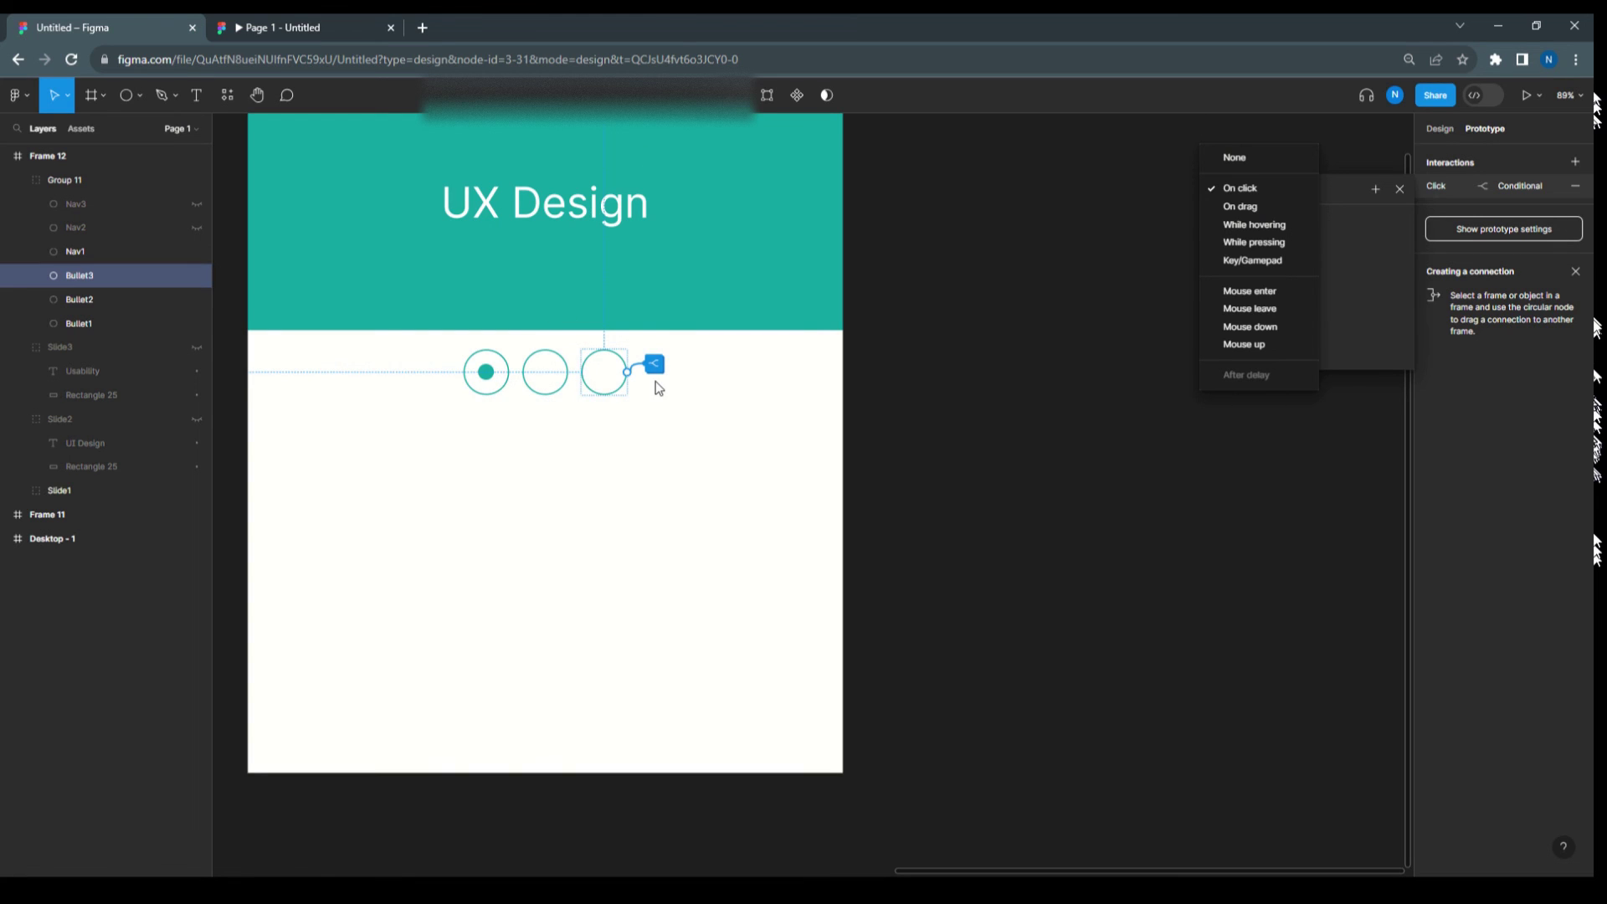
Step: Keep On click as Bullet3's trigger, close its interaction details, and zoom out to 56%
click(1400, 190)
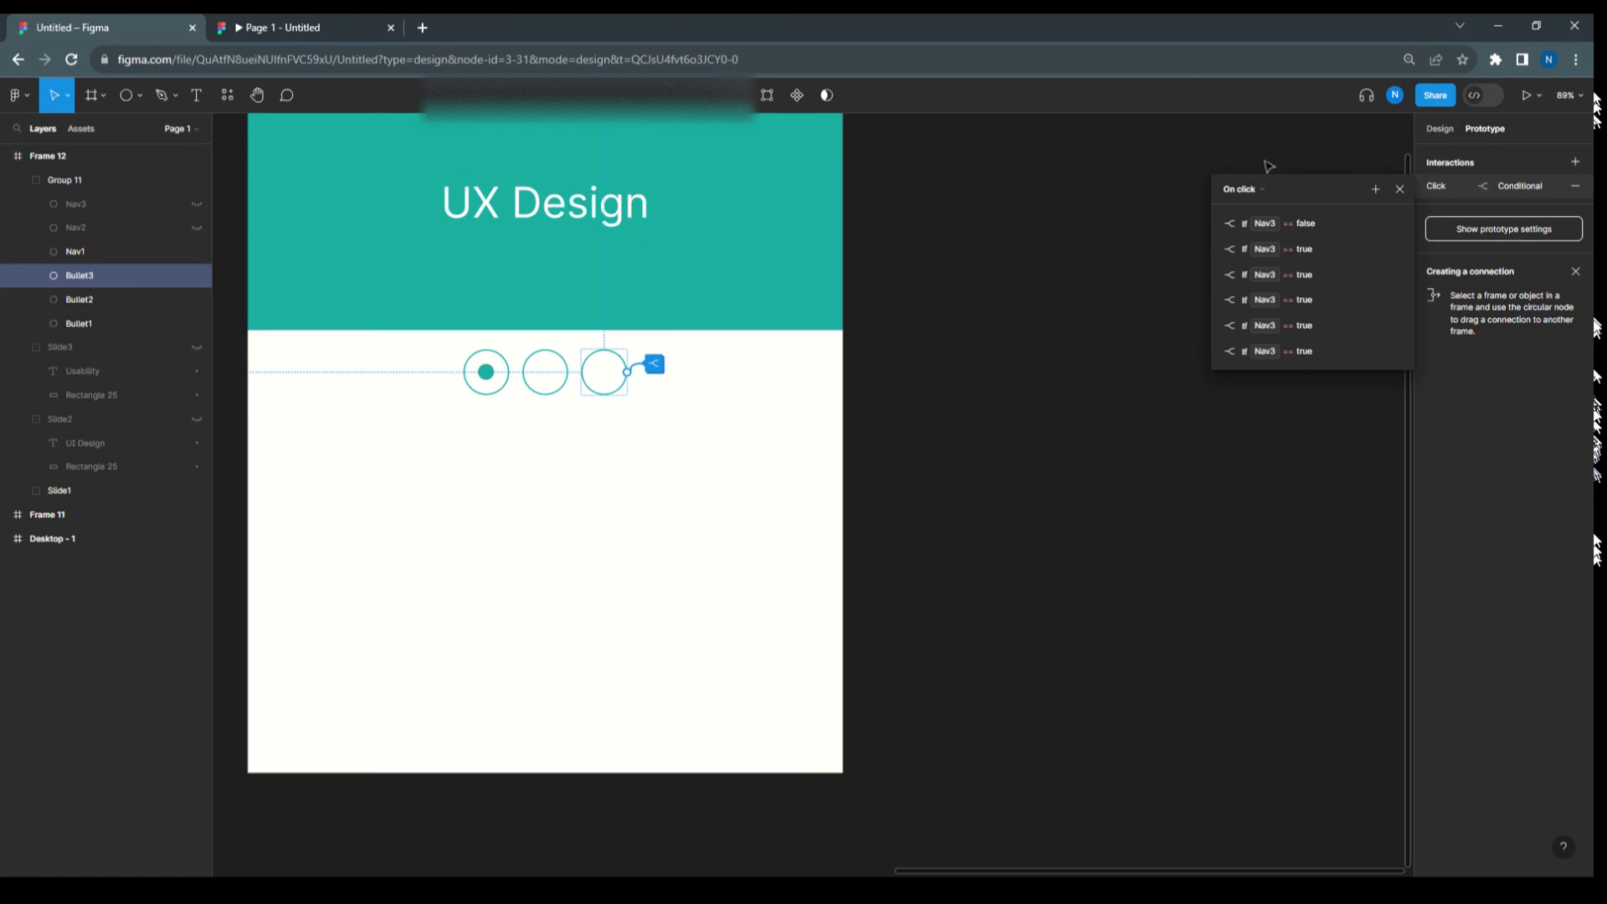
click(1400, 189)
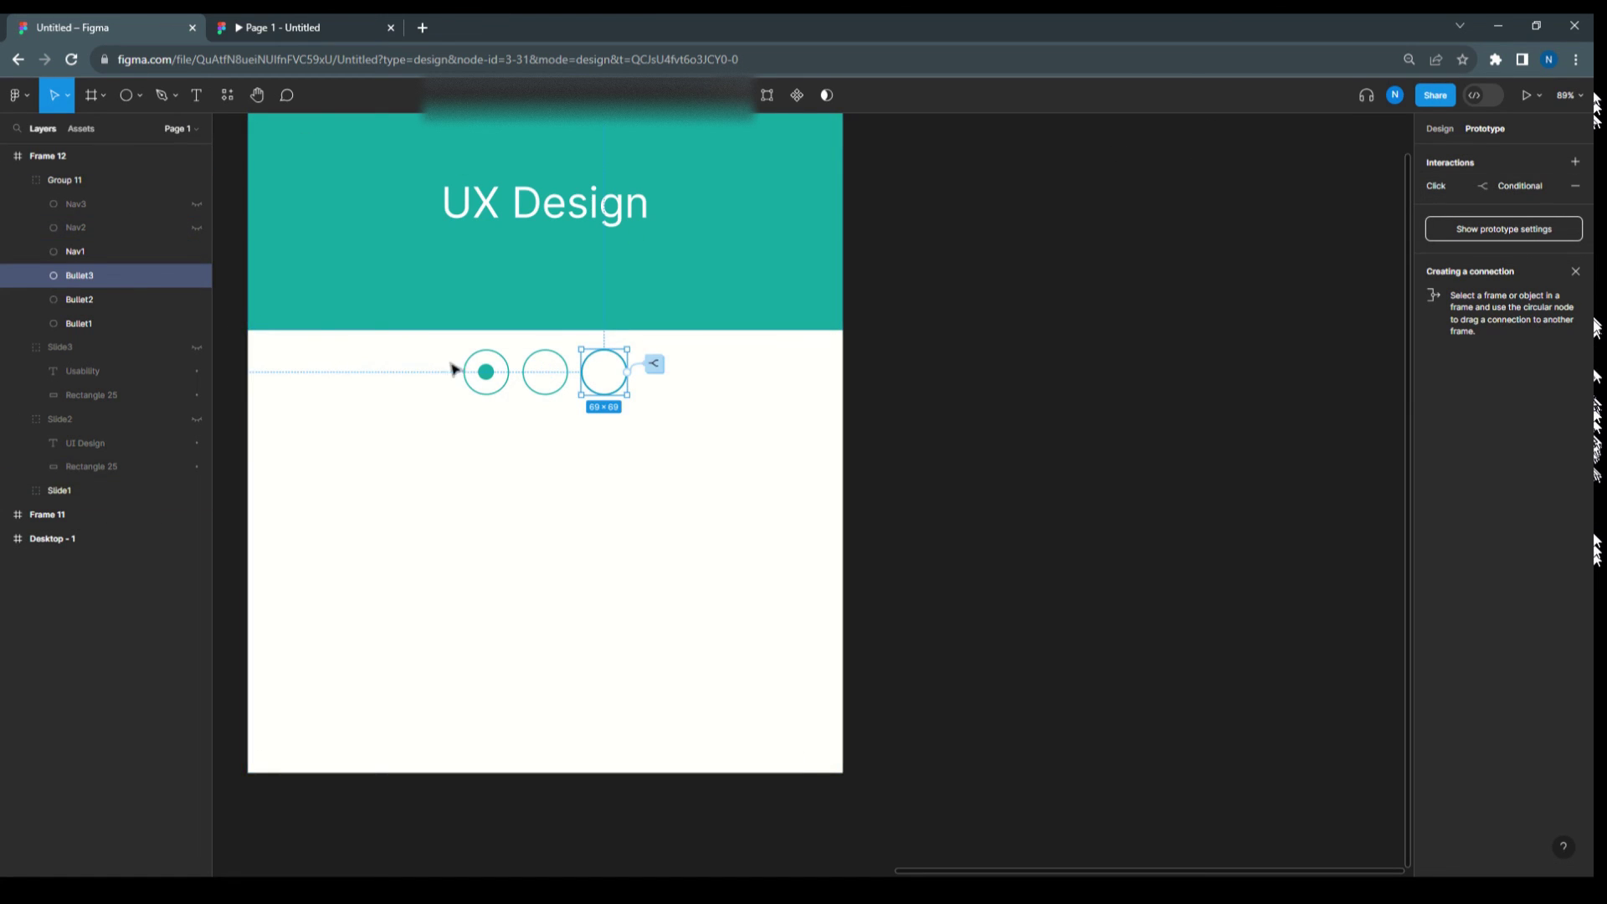
scroll(422, 356, down, 5)
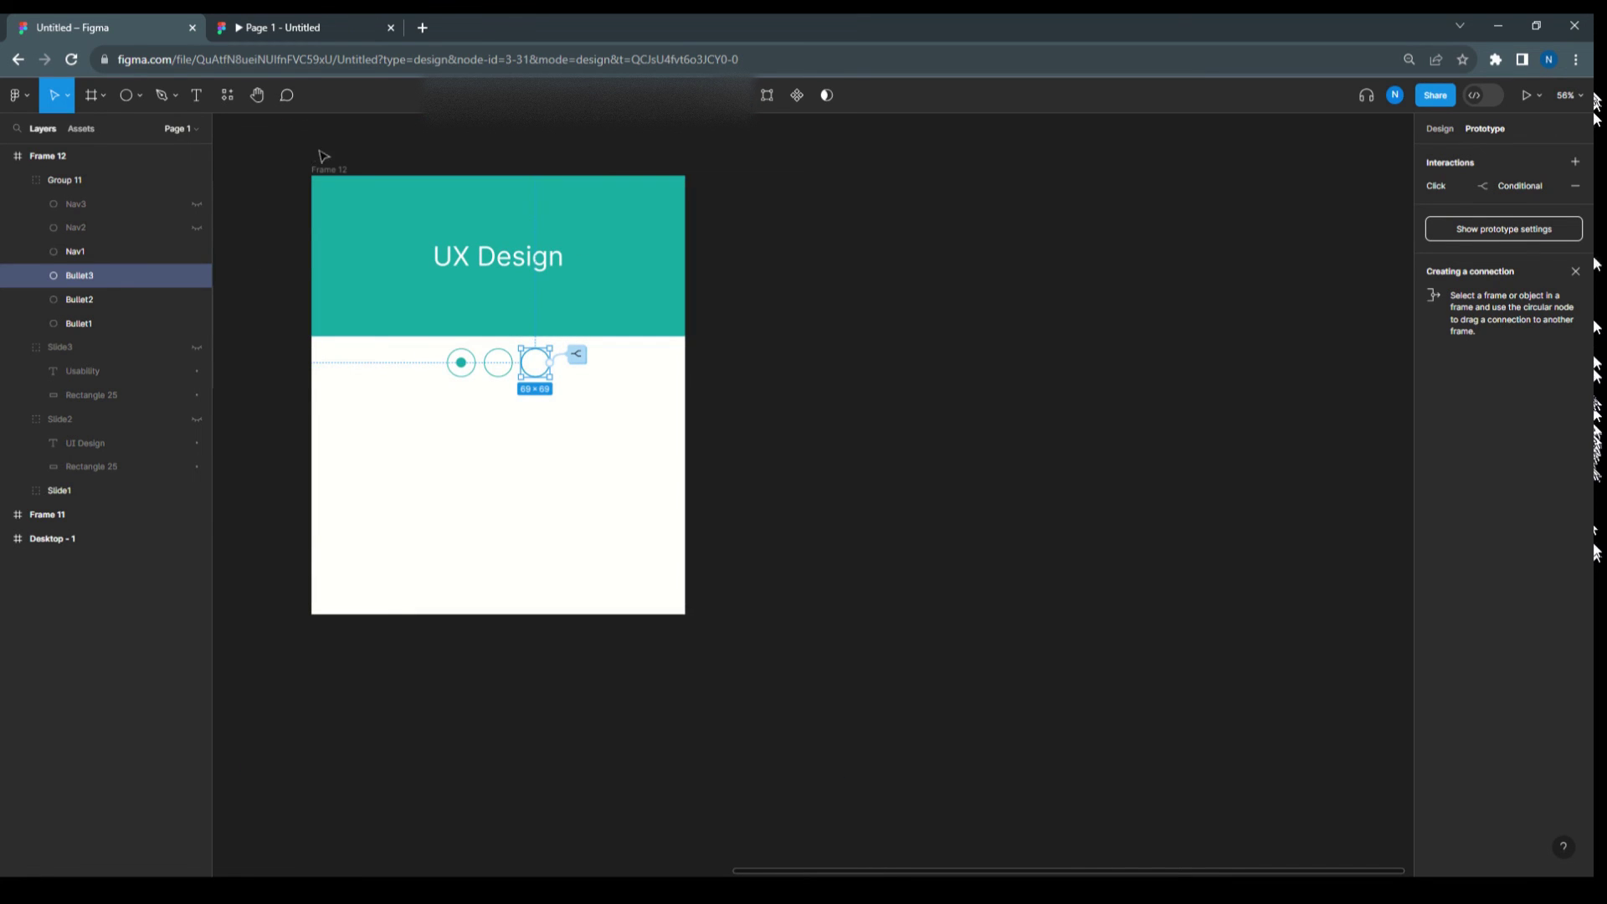
drag(298, 156, 723, 509)
click(560, 620)
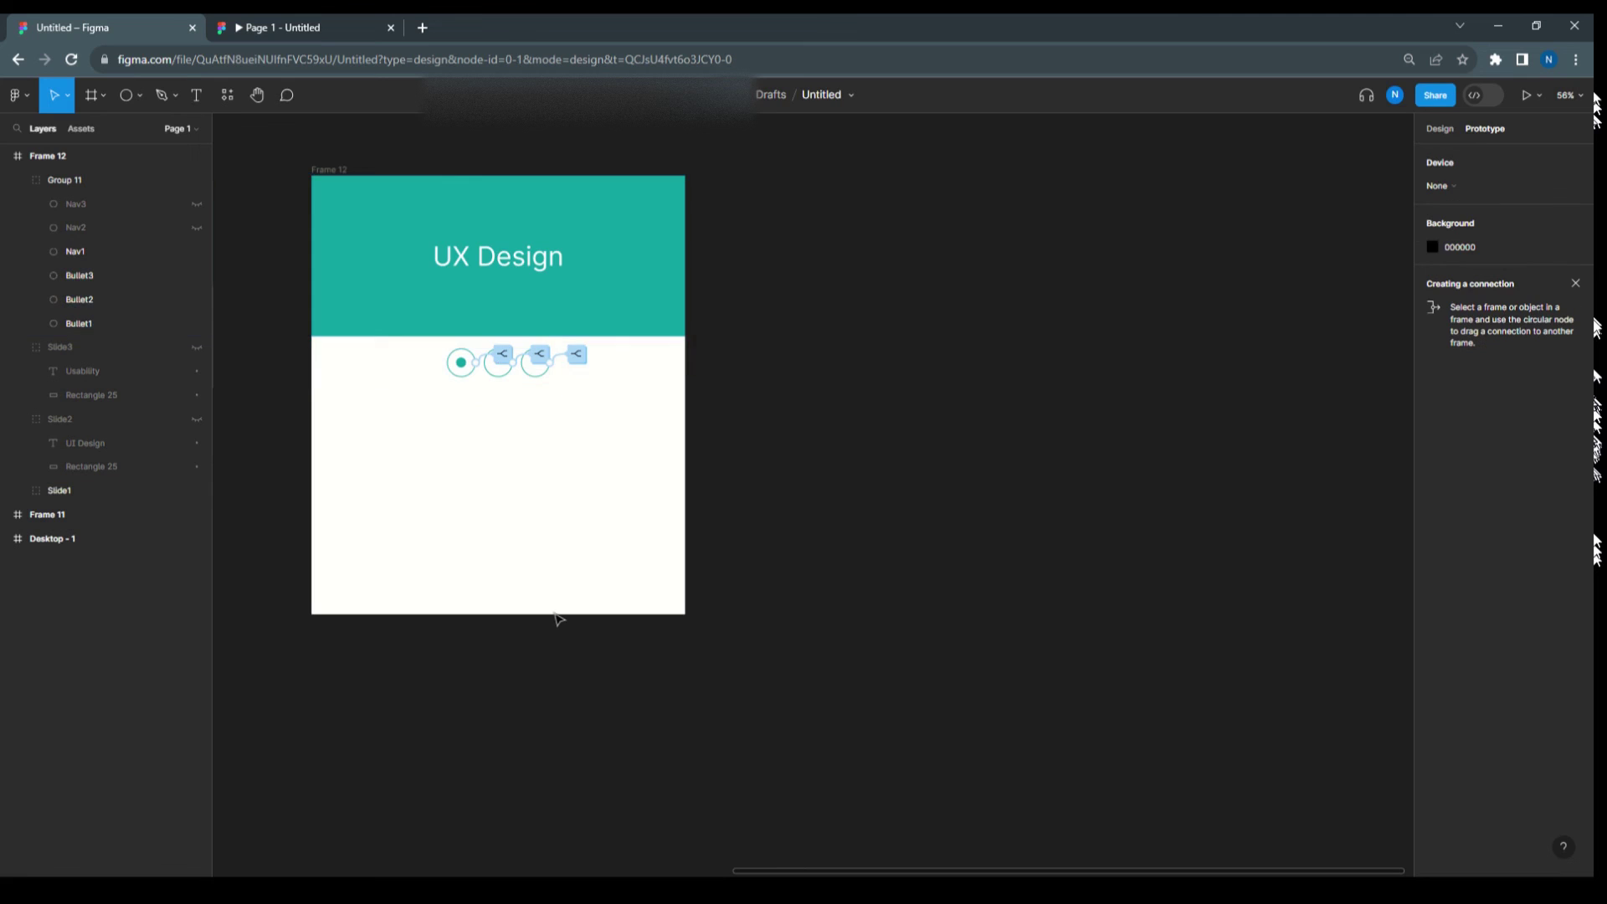
Step: Shorten Frame 12 to 899 × 532 around the slide and bullets, then present the prototype
click(413, 383)
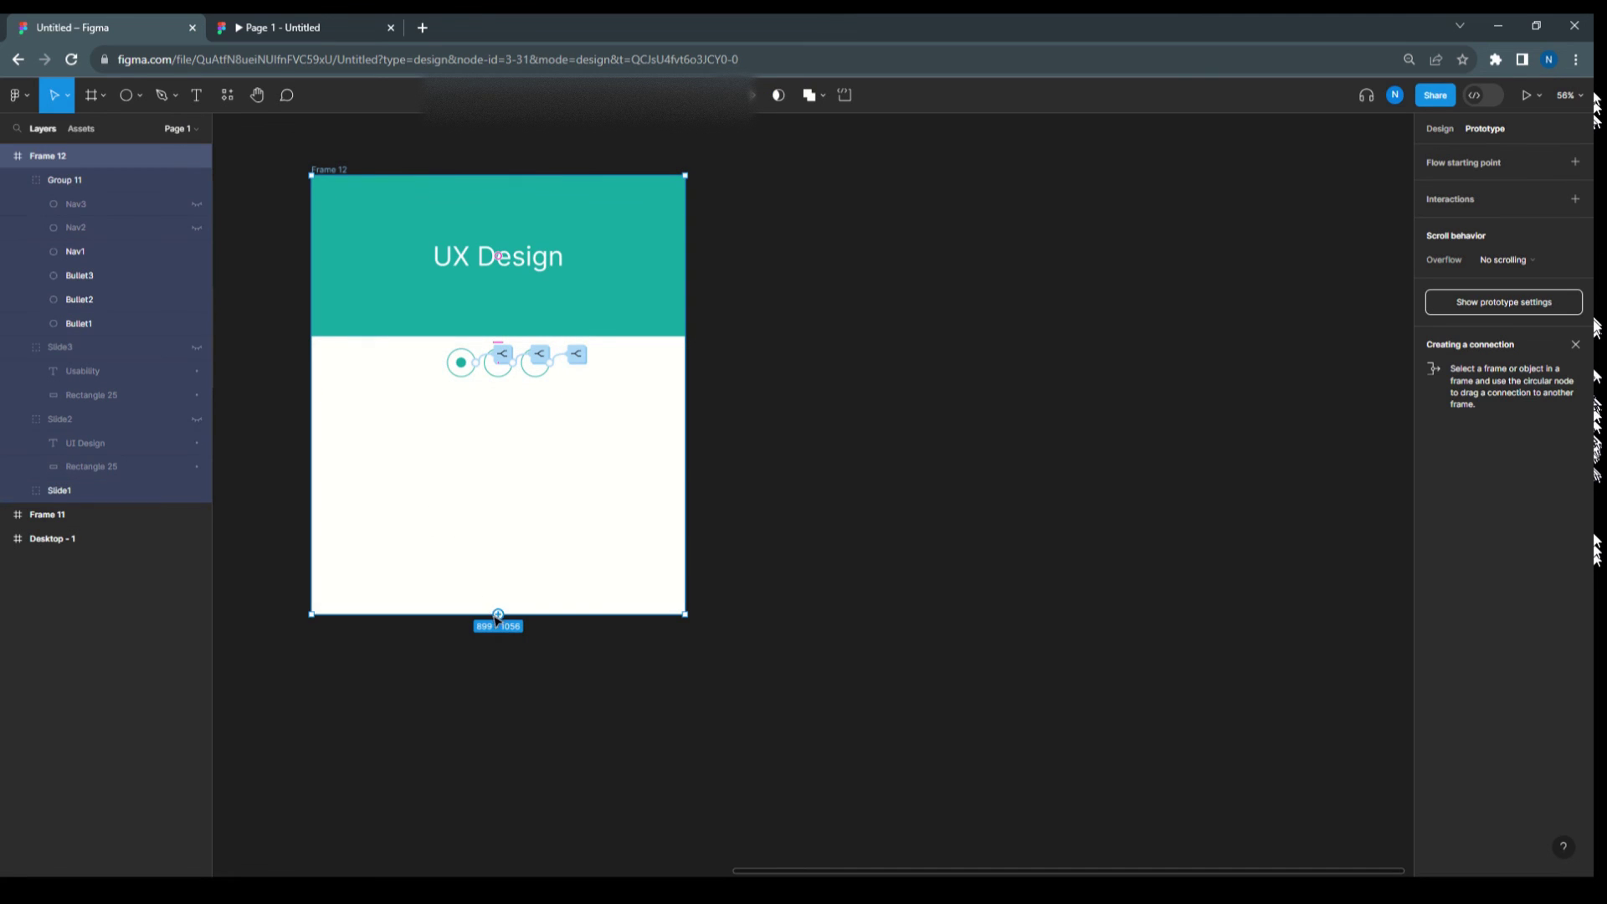
drag(549, 611, 549, 397)
drag(295, 153, 692, 449)
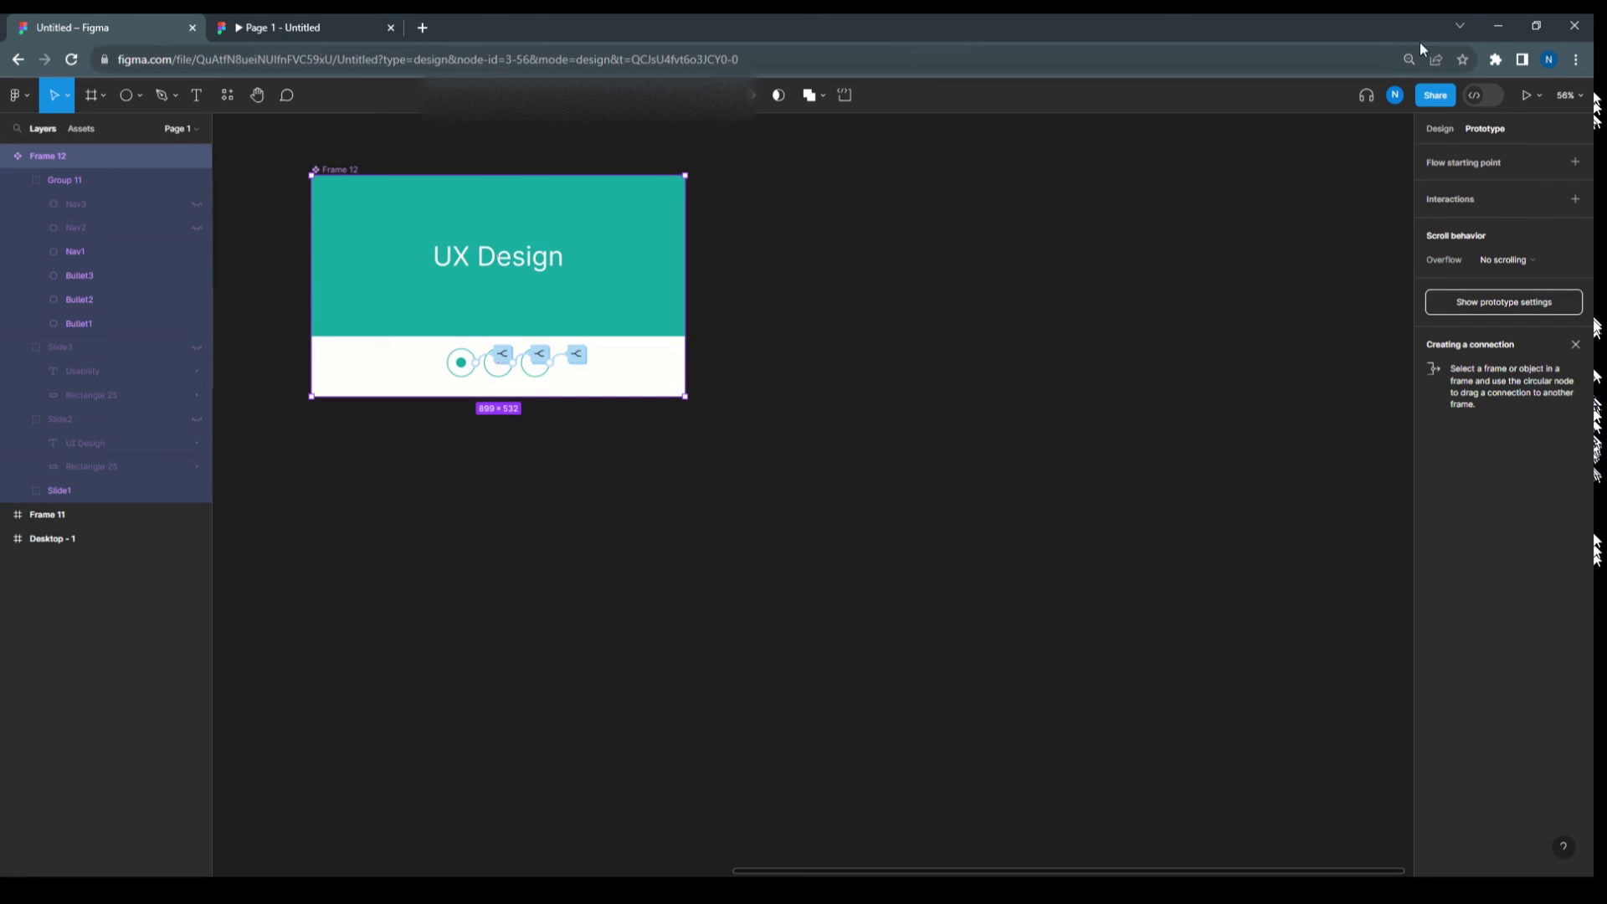
click(1527, 94)
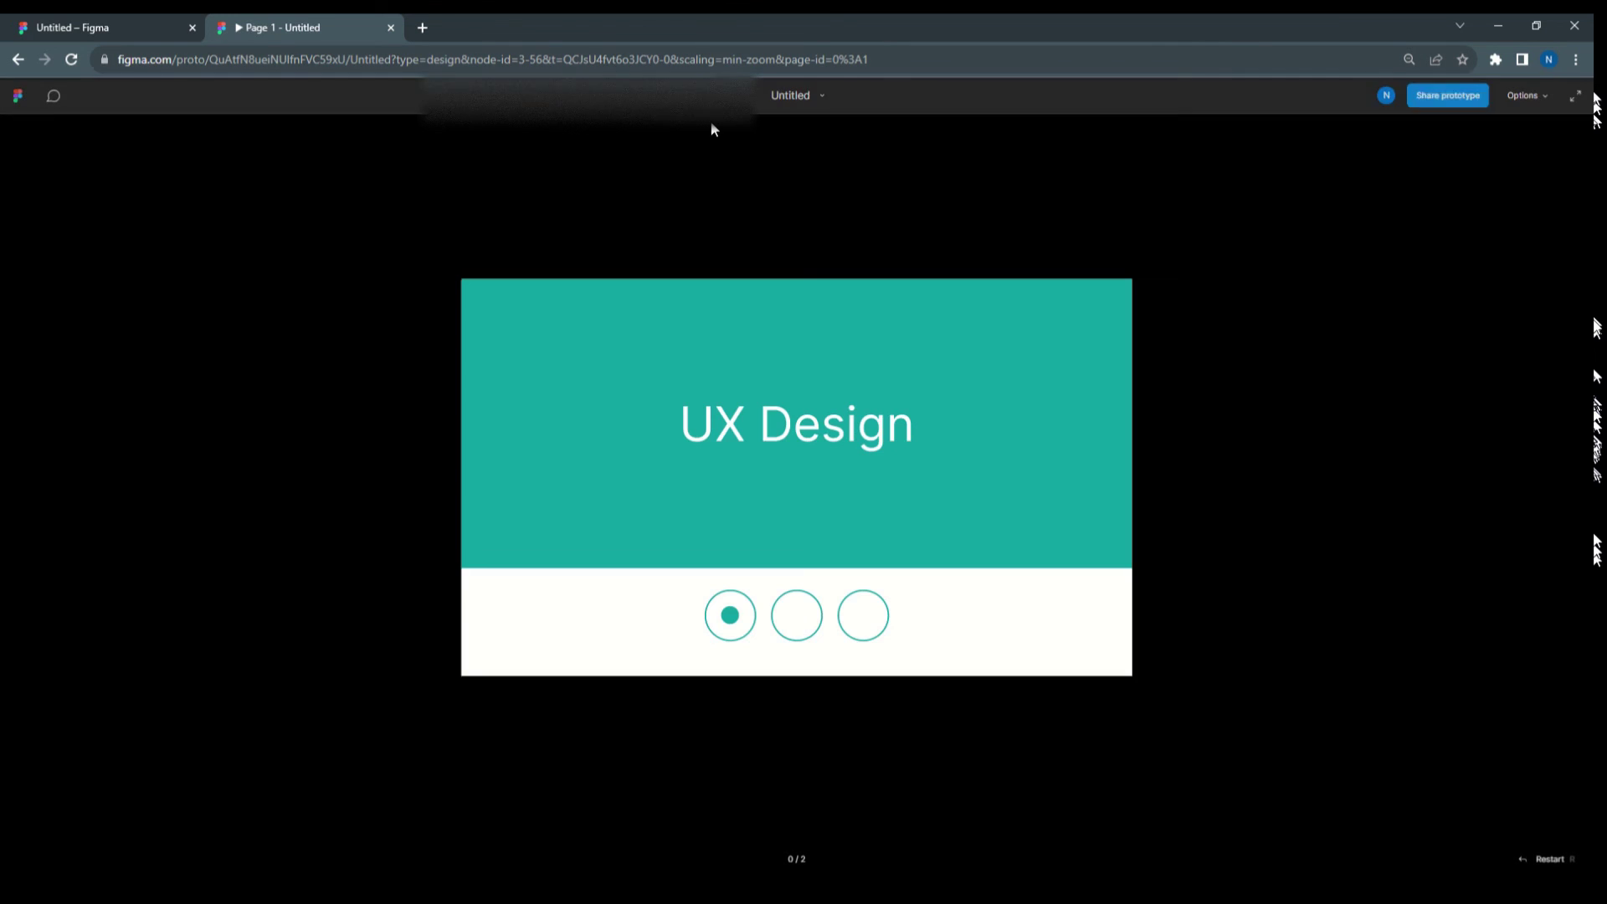
Step: Test the three bullets, switching between the UX Design, UI Design and Usability slides
click(795, 624)
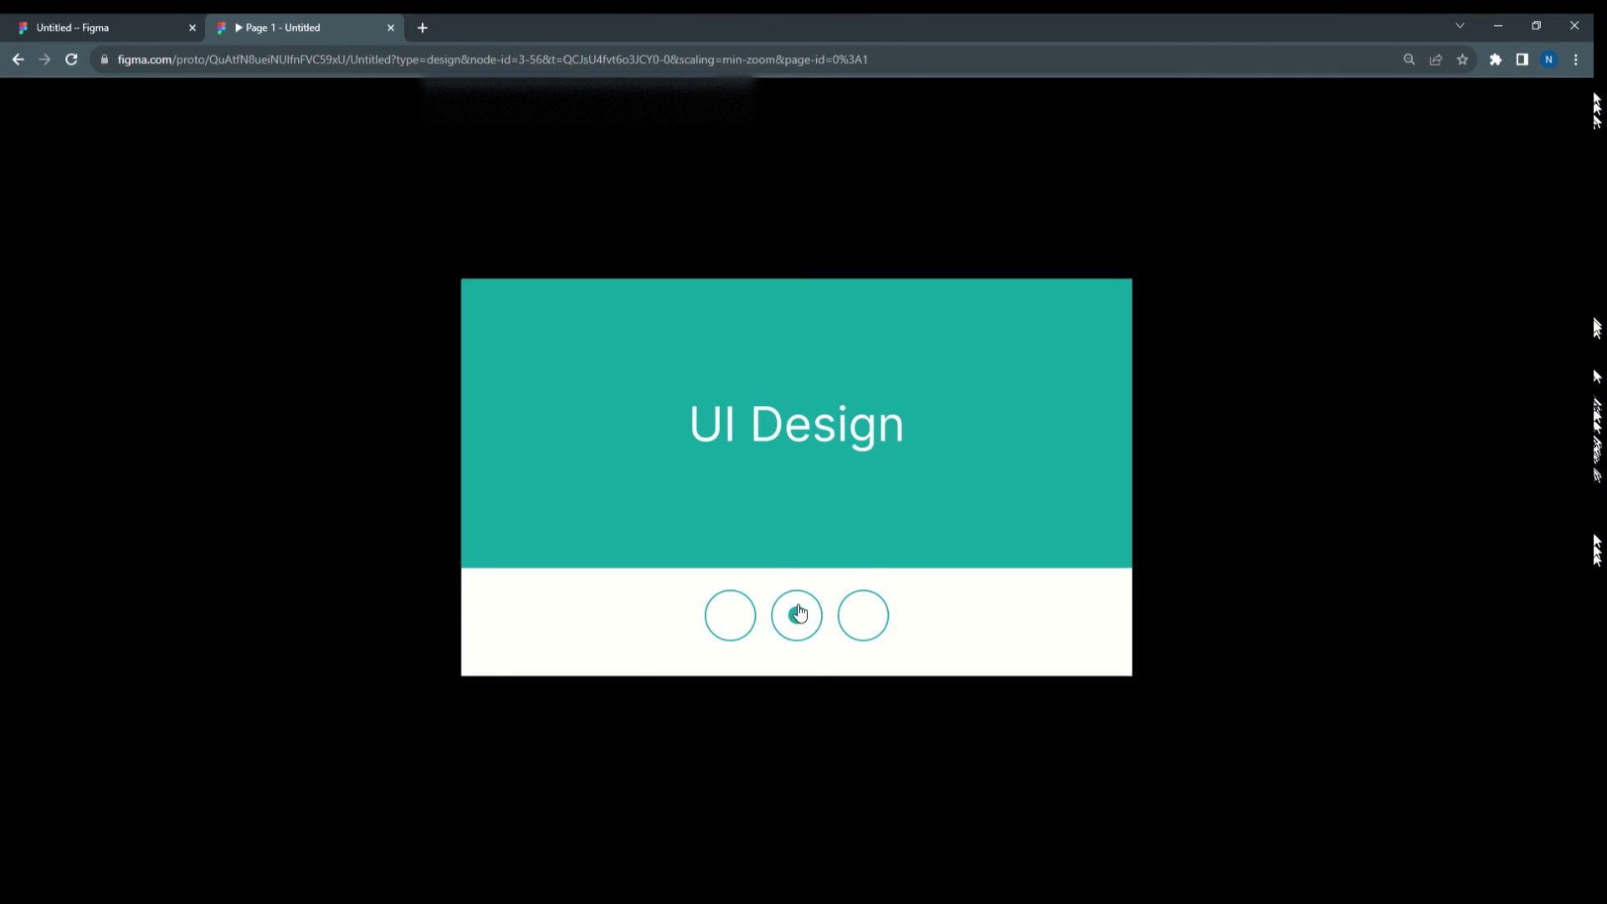
click(858, 617)
click(800, 617)
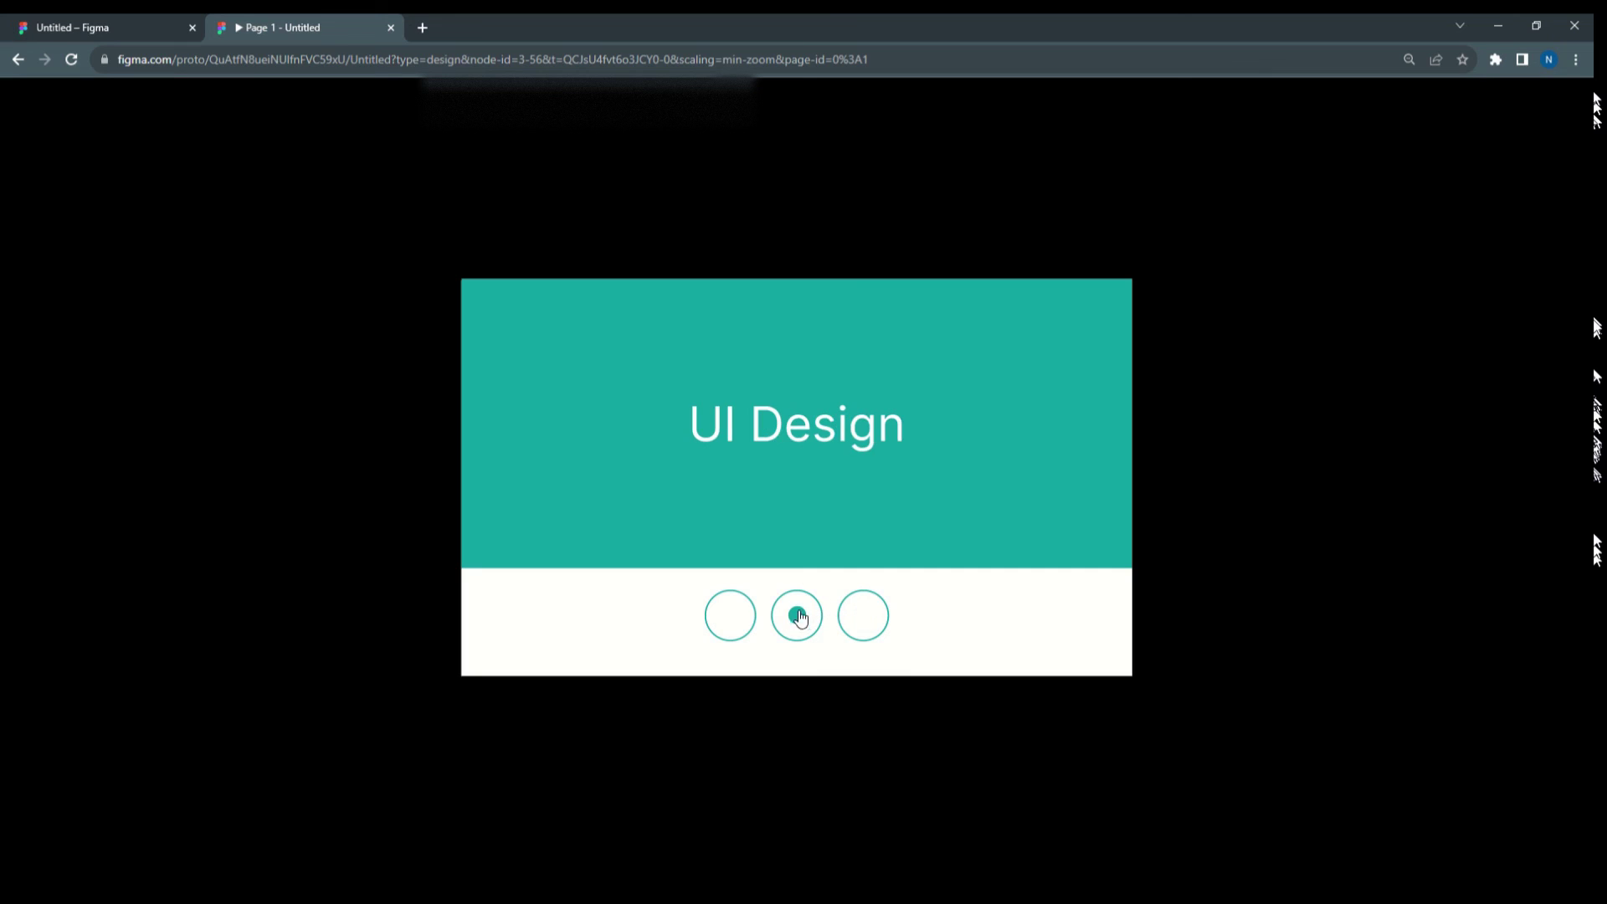
click(729, 613)
click(809, 621)
click(867, 622)
click(795, 617)
click(745, 619)
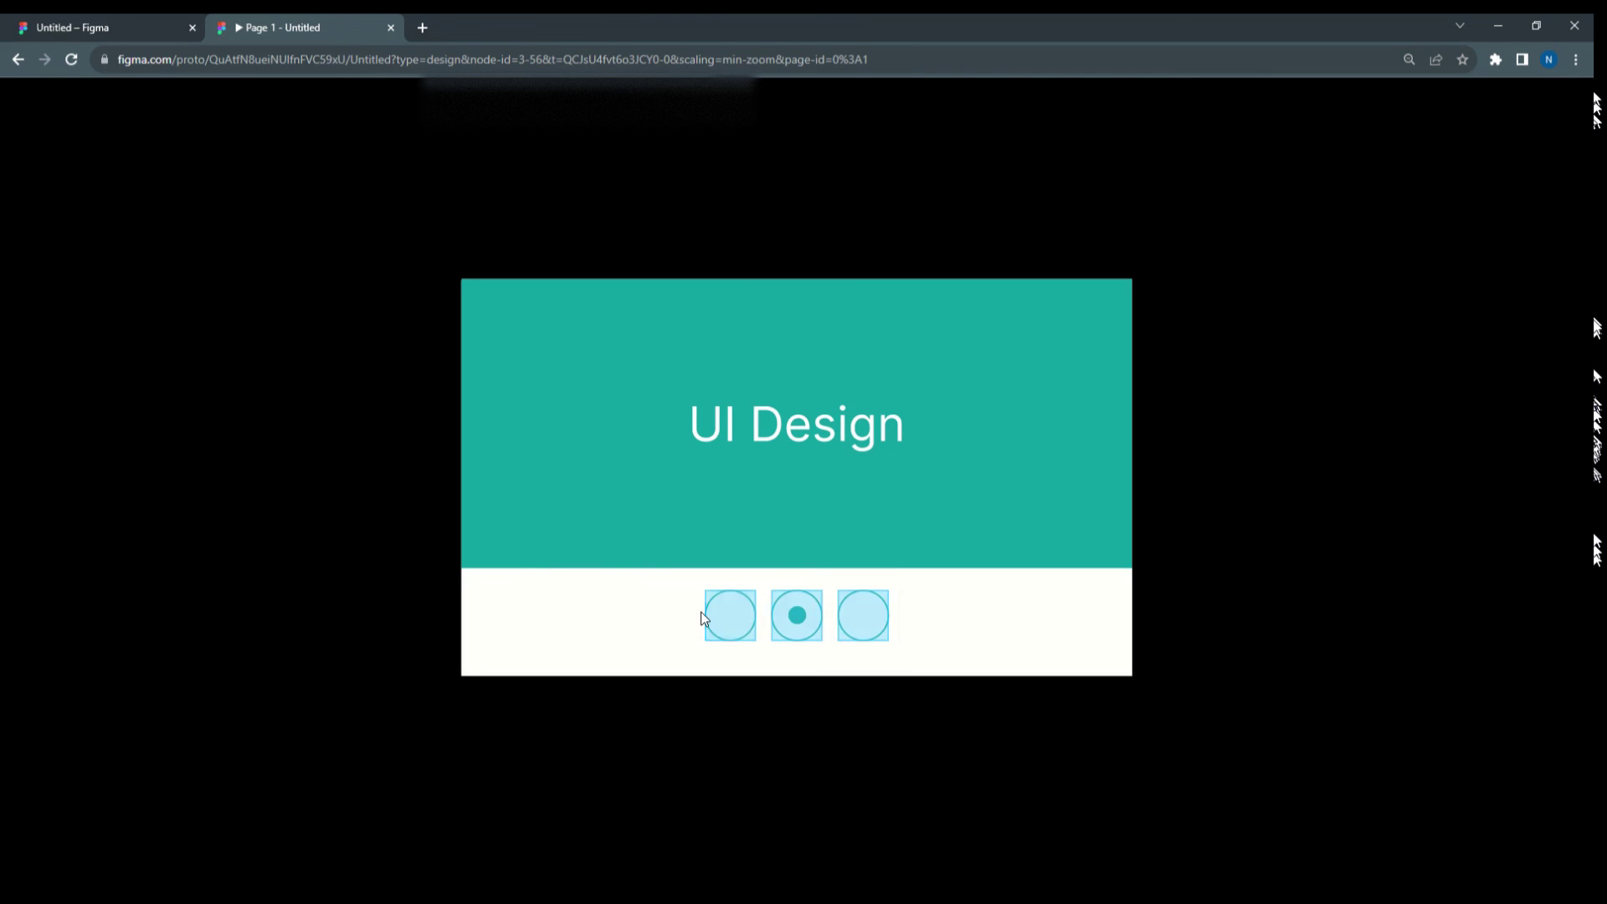
Step: Return to the design editor and select Frame 12 to view its prototype settings
click(151, 27)
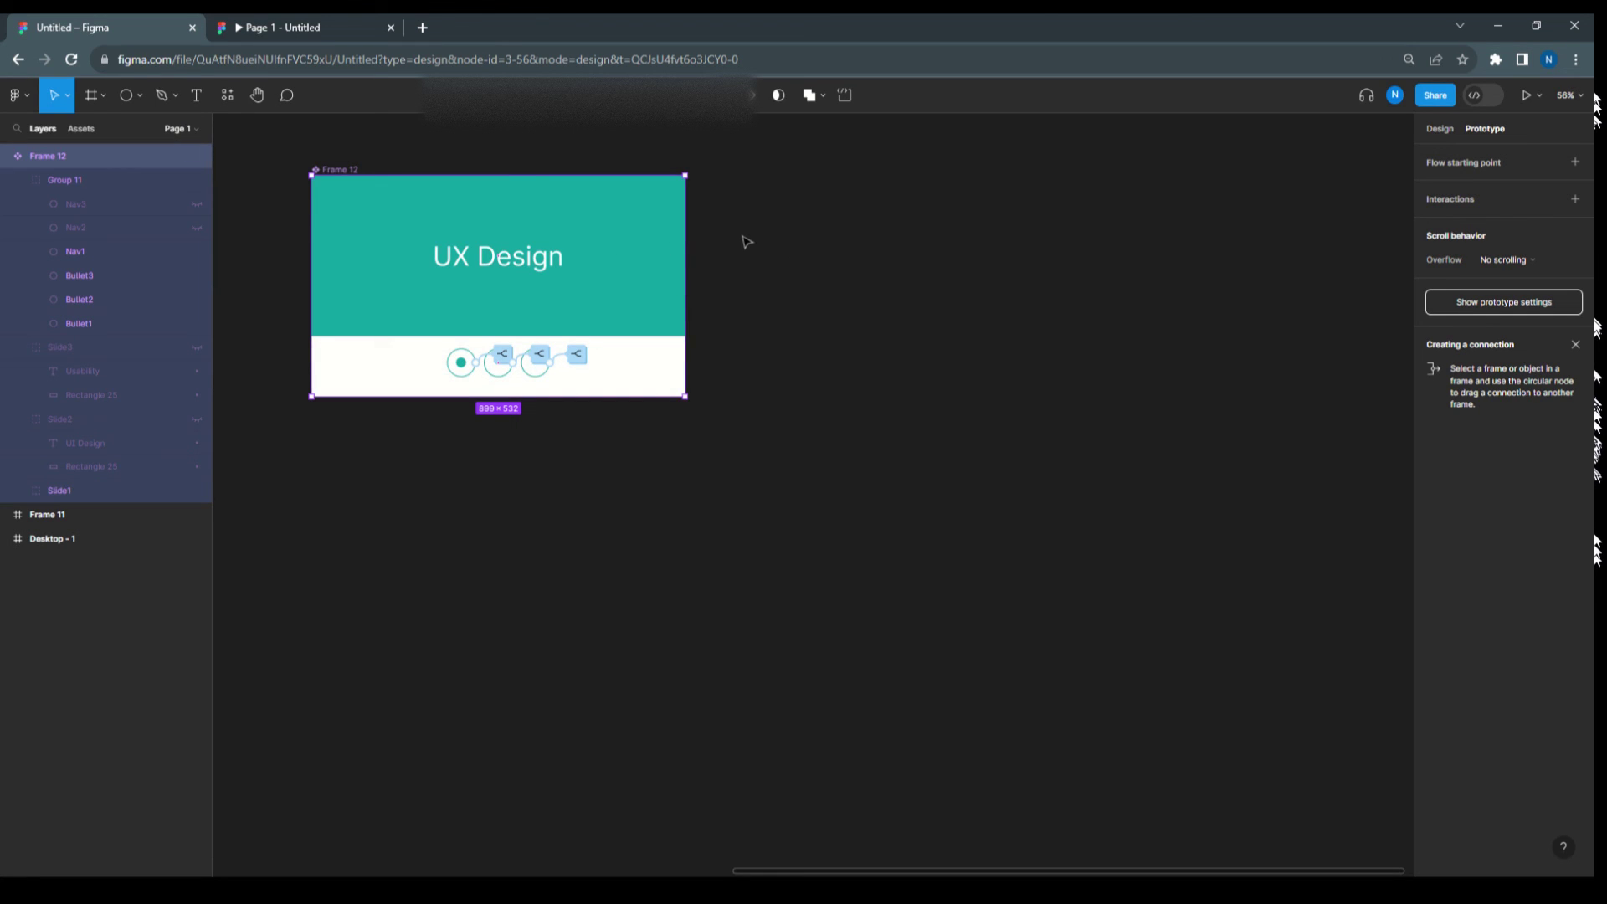
click(289, 159)
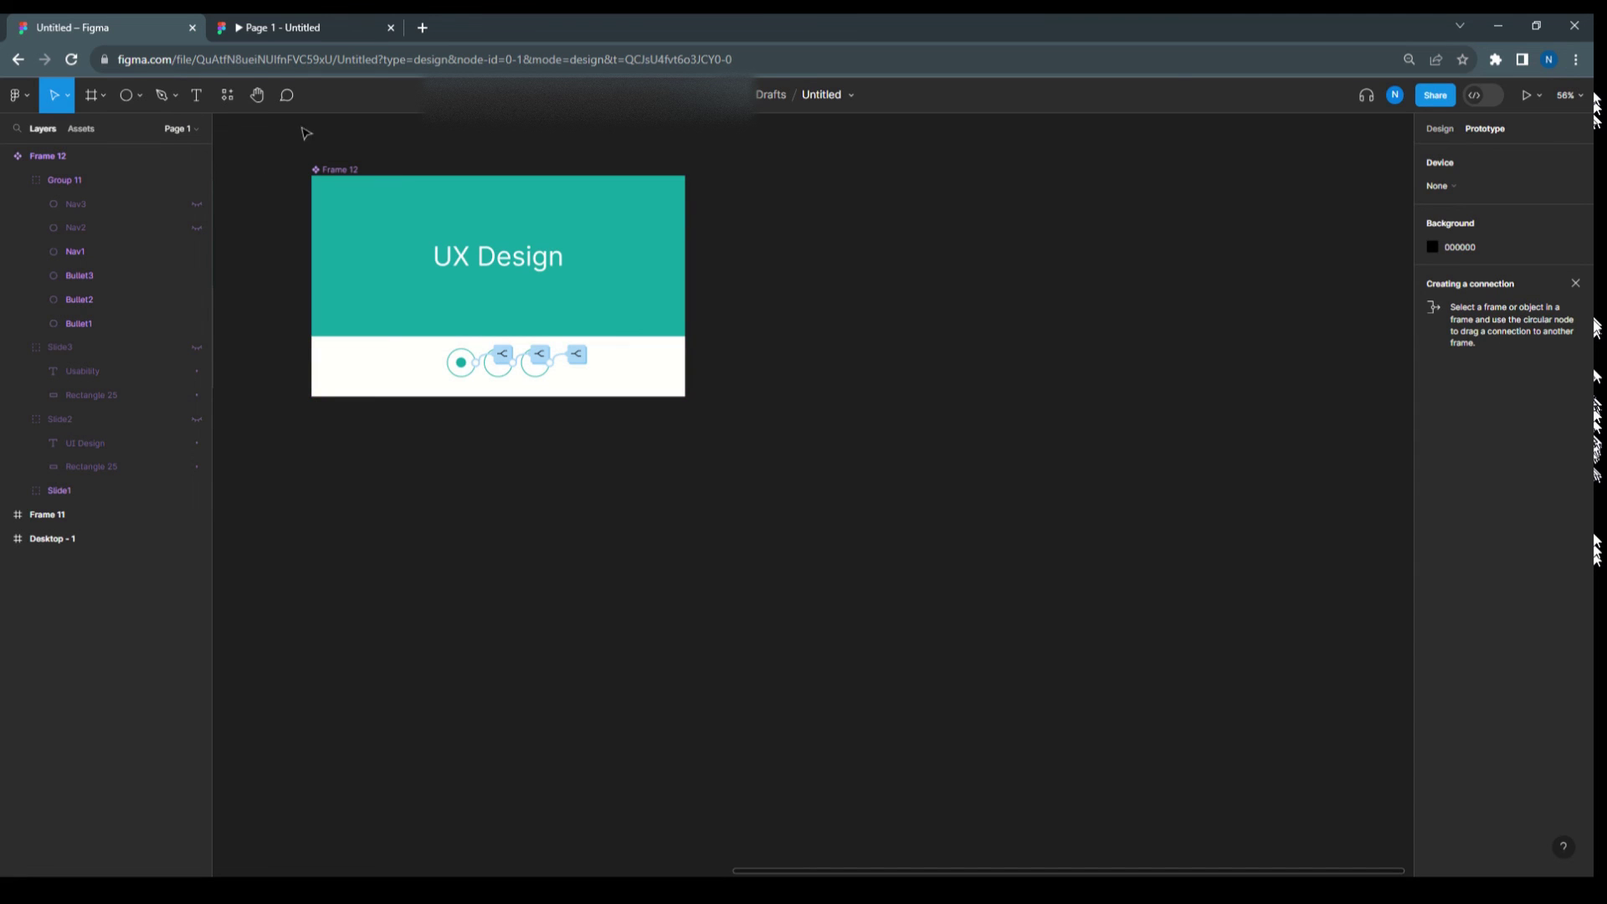
click(356, 180)
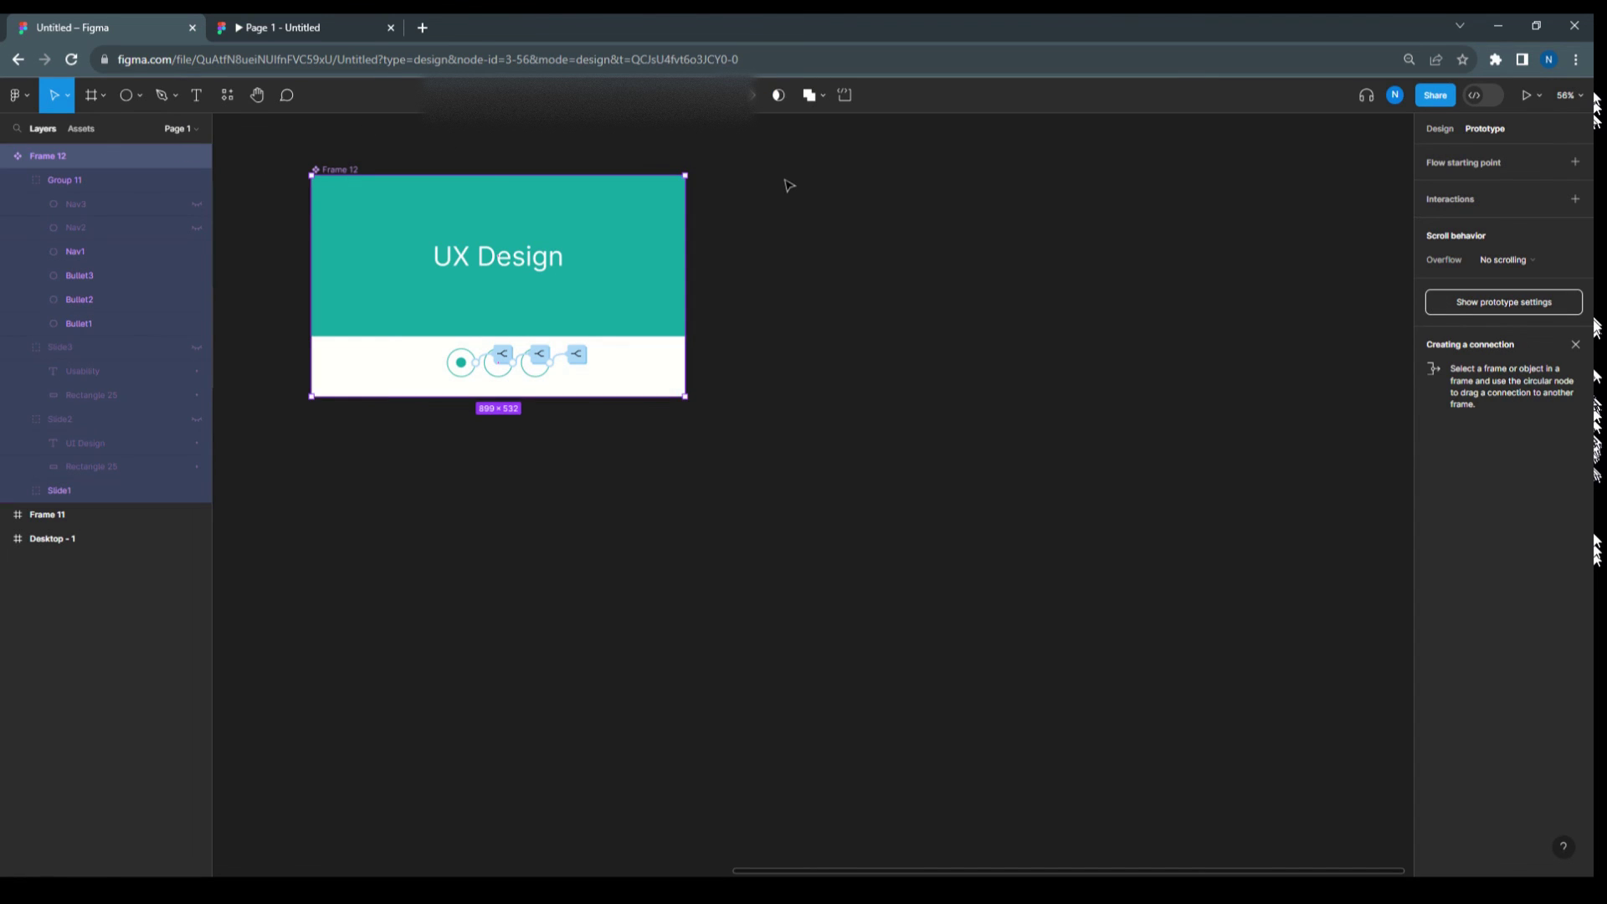